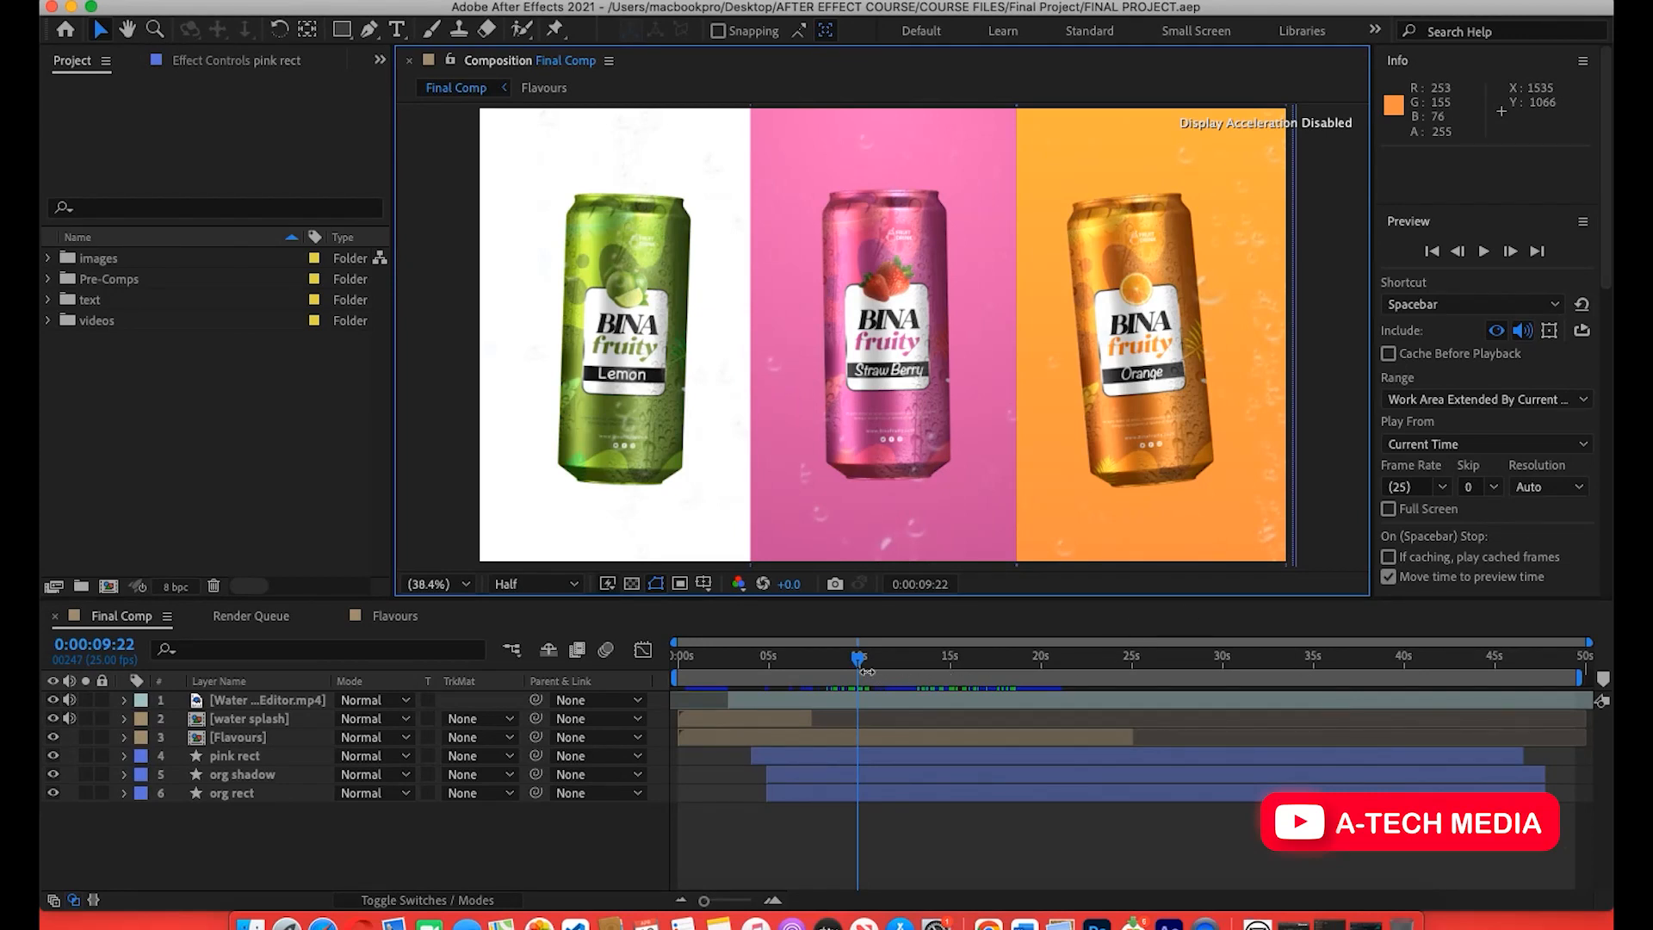
Scrub Final Comp to about 0:00:15:09 and preview Fruit Juice Motion Advert .mp4 from the Final Project folder.
drag(863, 667, 973, 675)
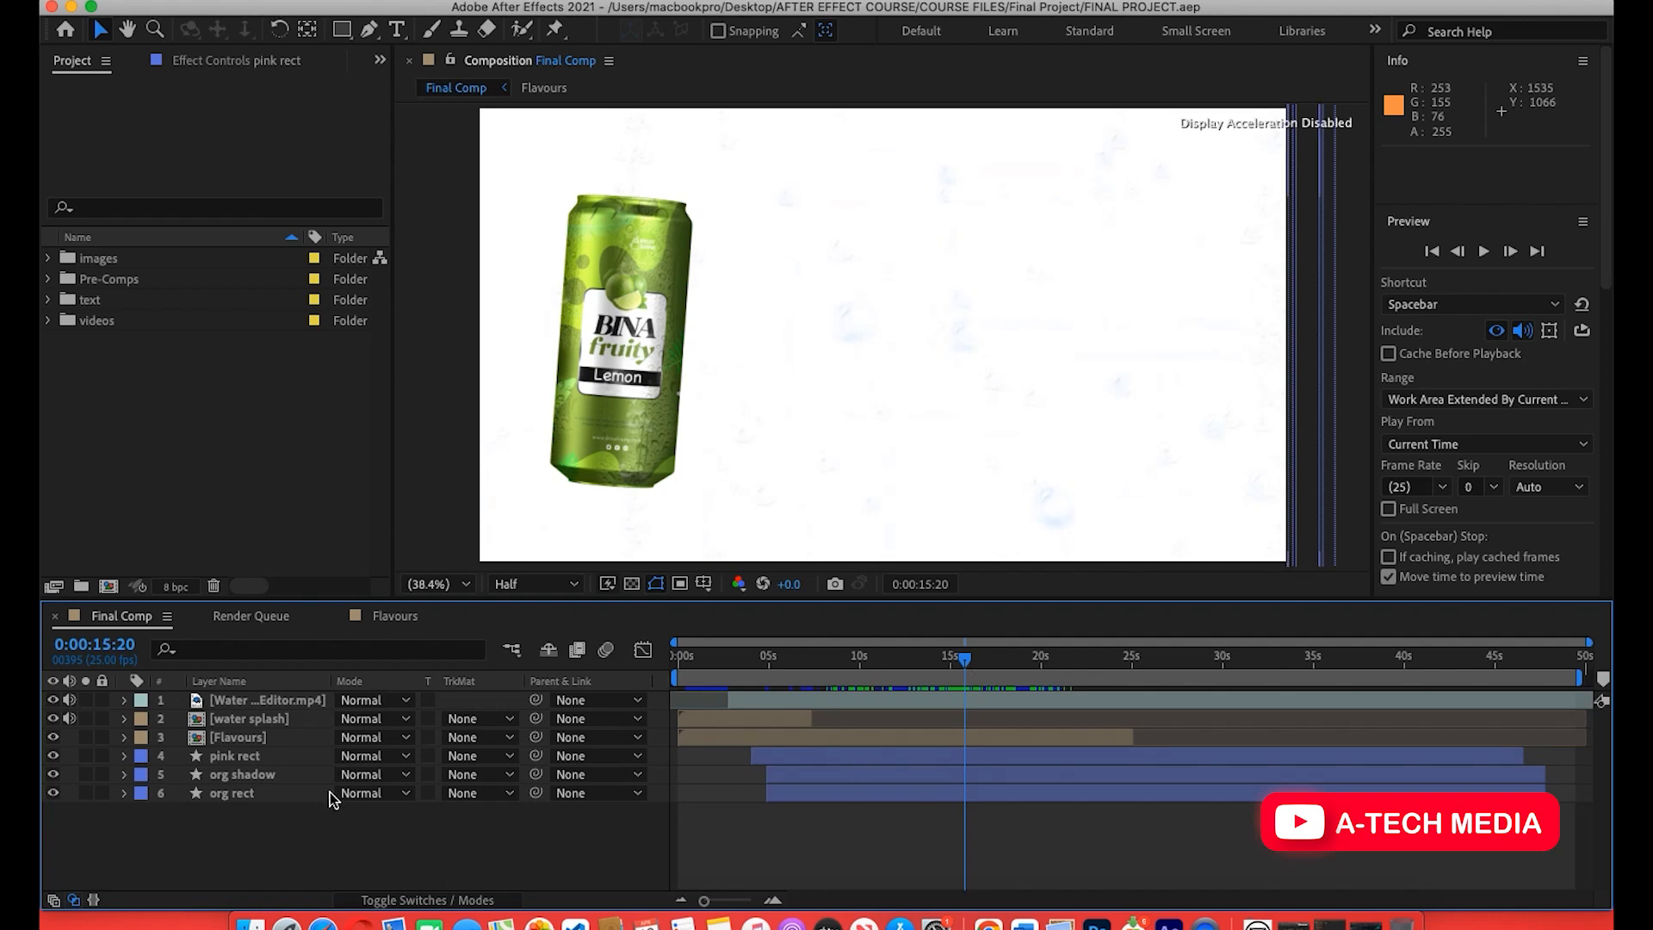
drag(970, 664, 956, 663)
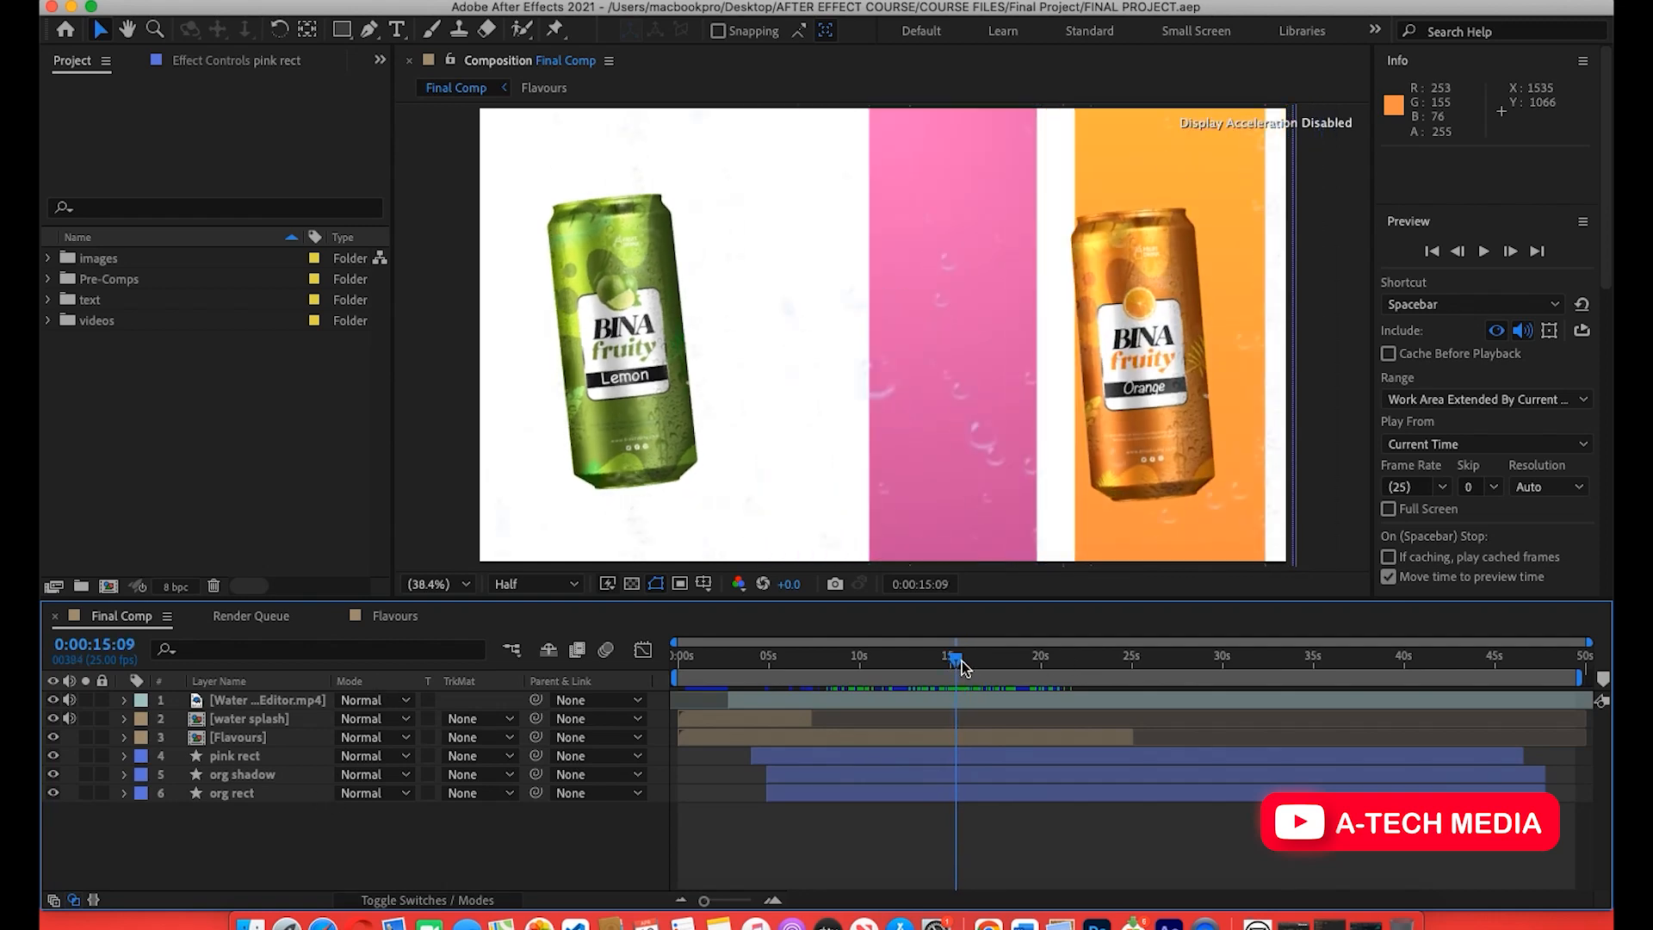
click(247, 925)
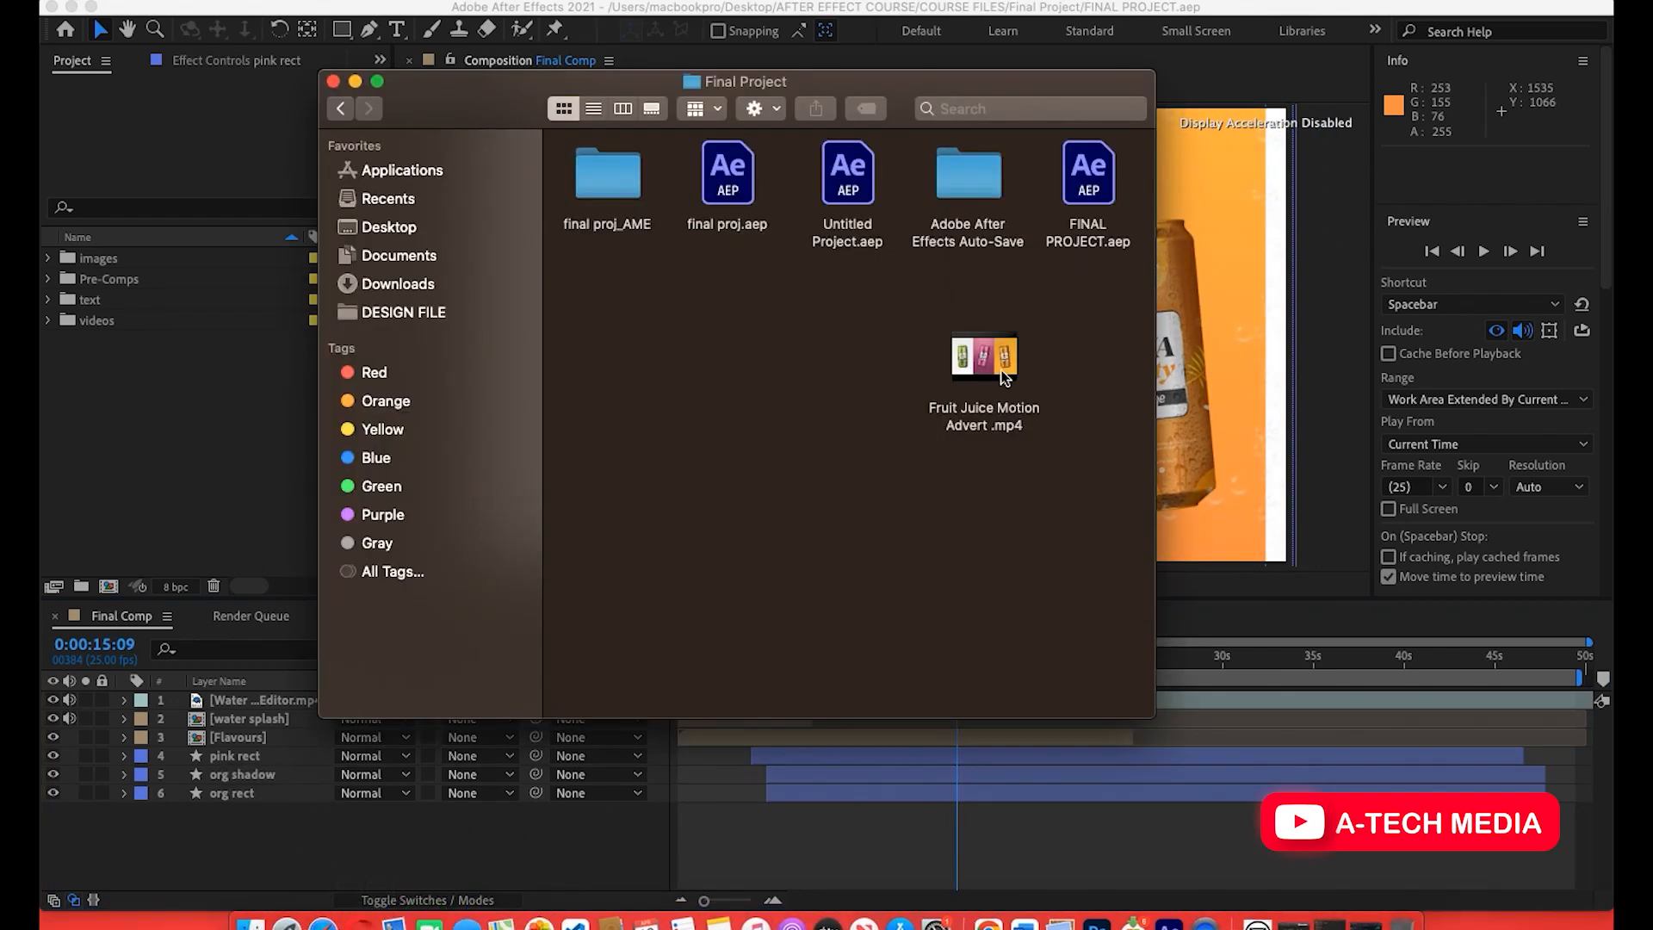
click(988, 426)
key(space)
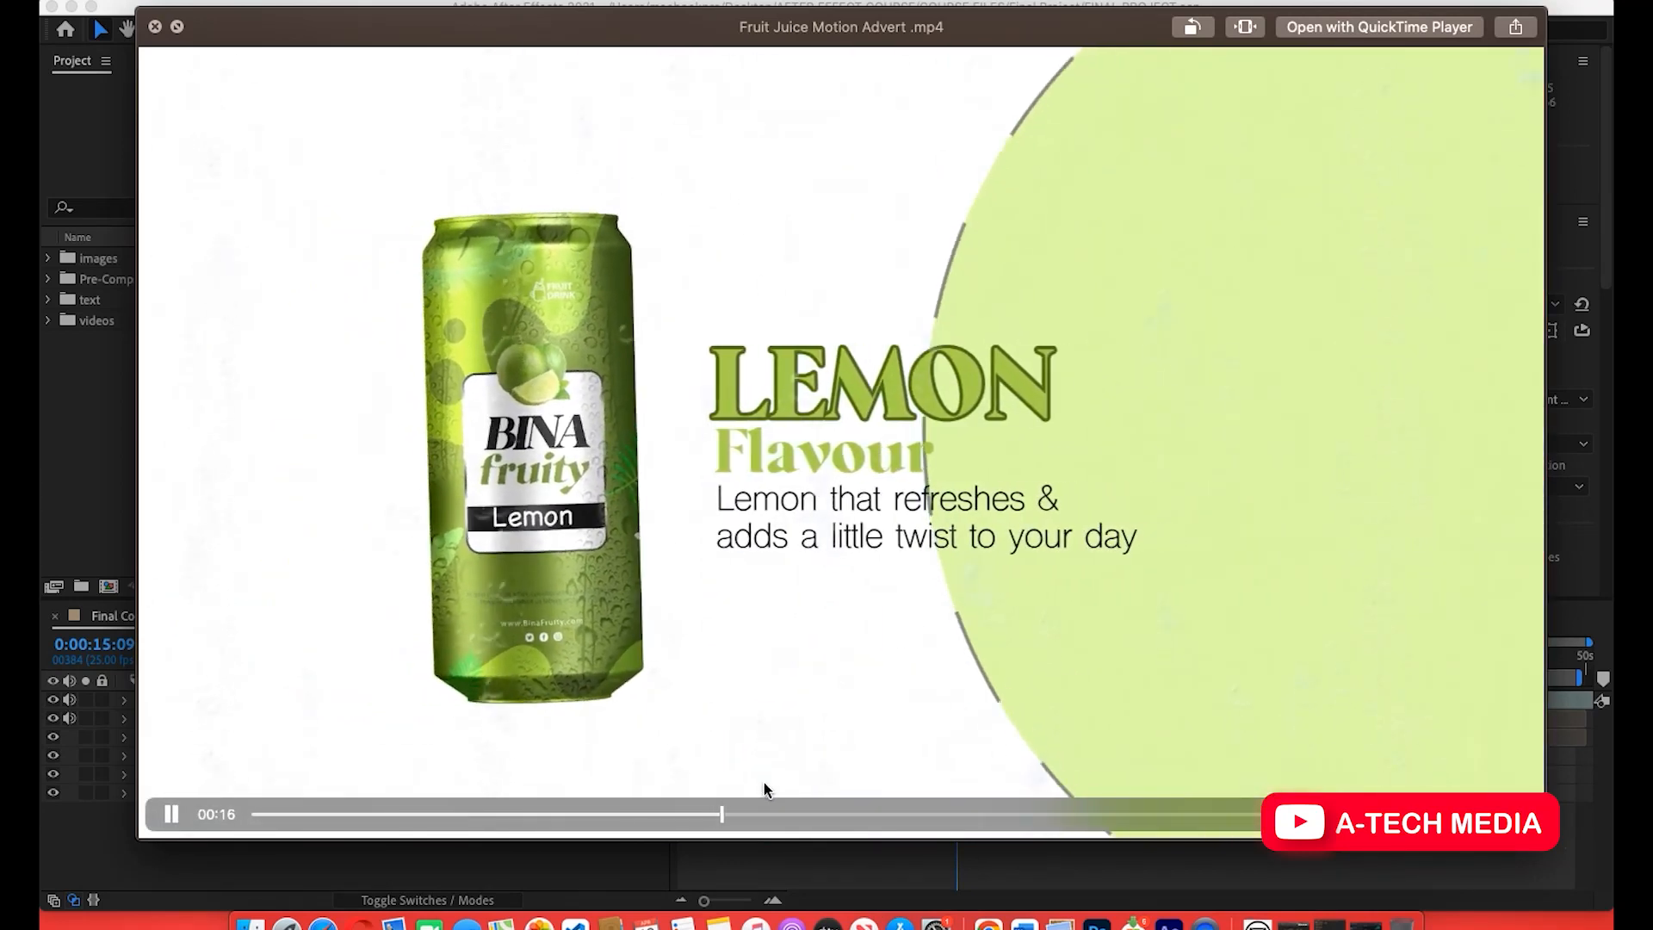
Replay the reference advert through the lemon and strawberry flavour scenes and pause it at 00:20.
click(757, 814)
drag(757, 814, 538, 818)
key(space)
drag(479, 41, 706, 28)
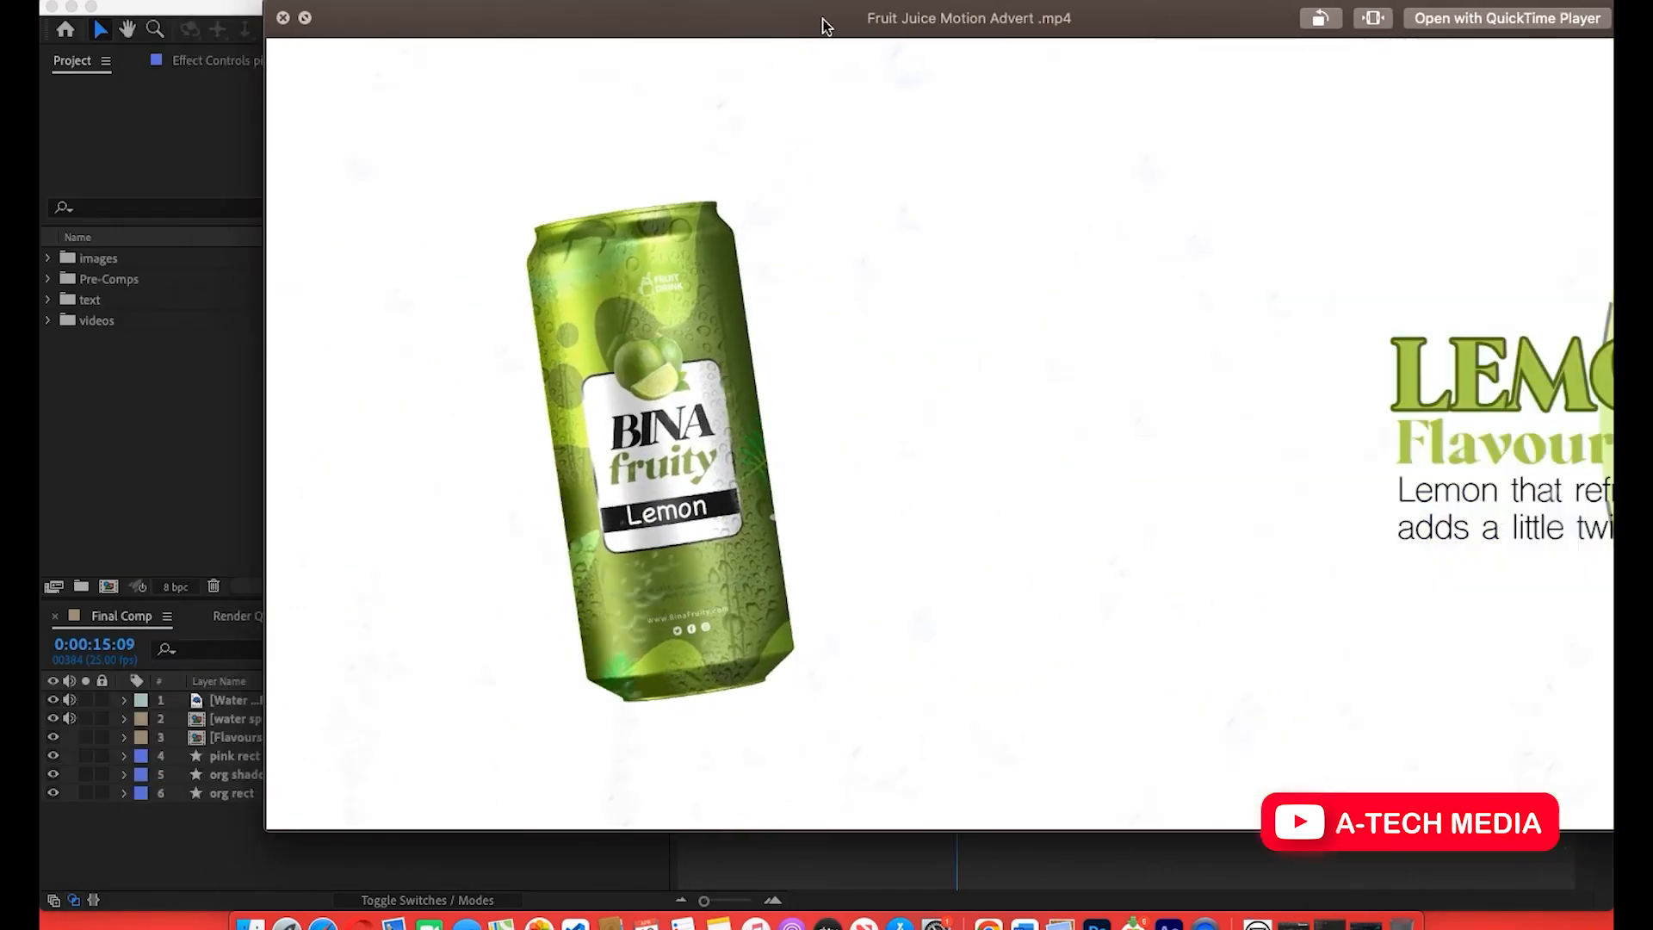
click(298, 803)
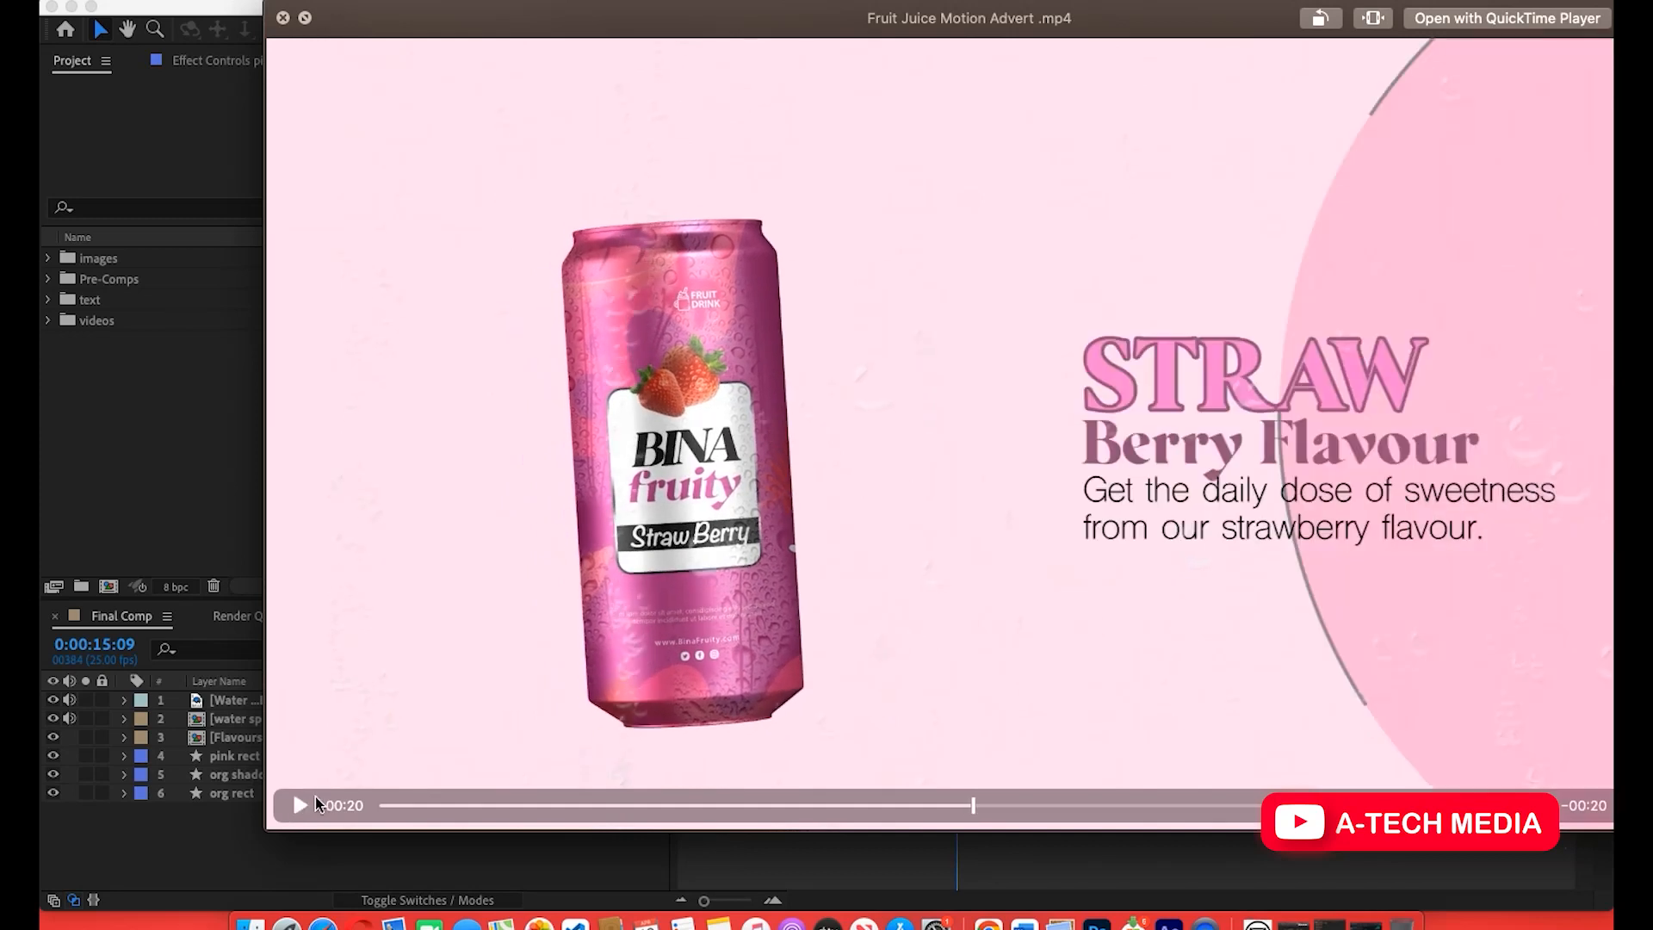
Set Final Comp's current time to 0:00:15:18 and examine the reference advert's lemon scene around 00:17 to 00:18.
click(159, 477)
drag(951, 658, 962, 661)
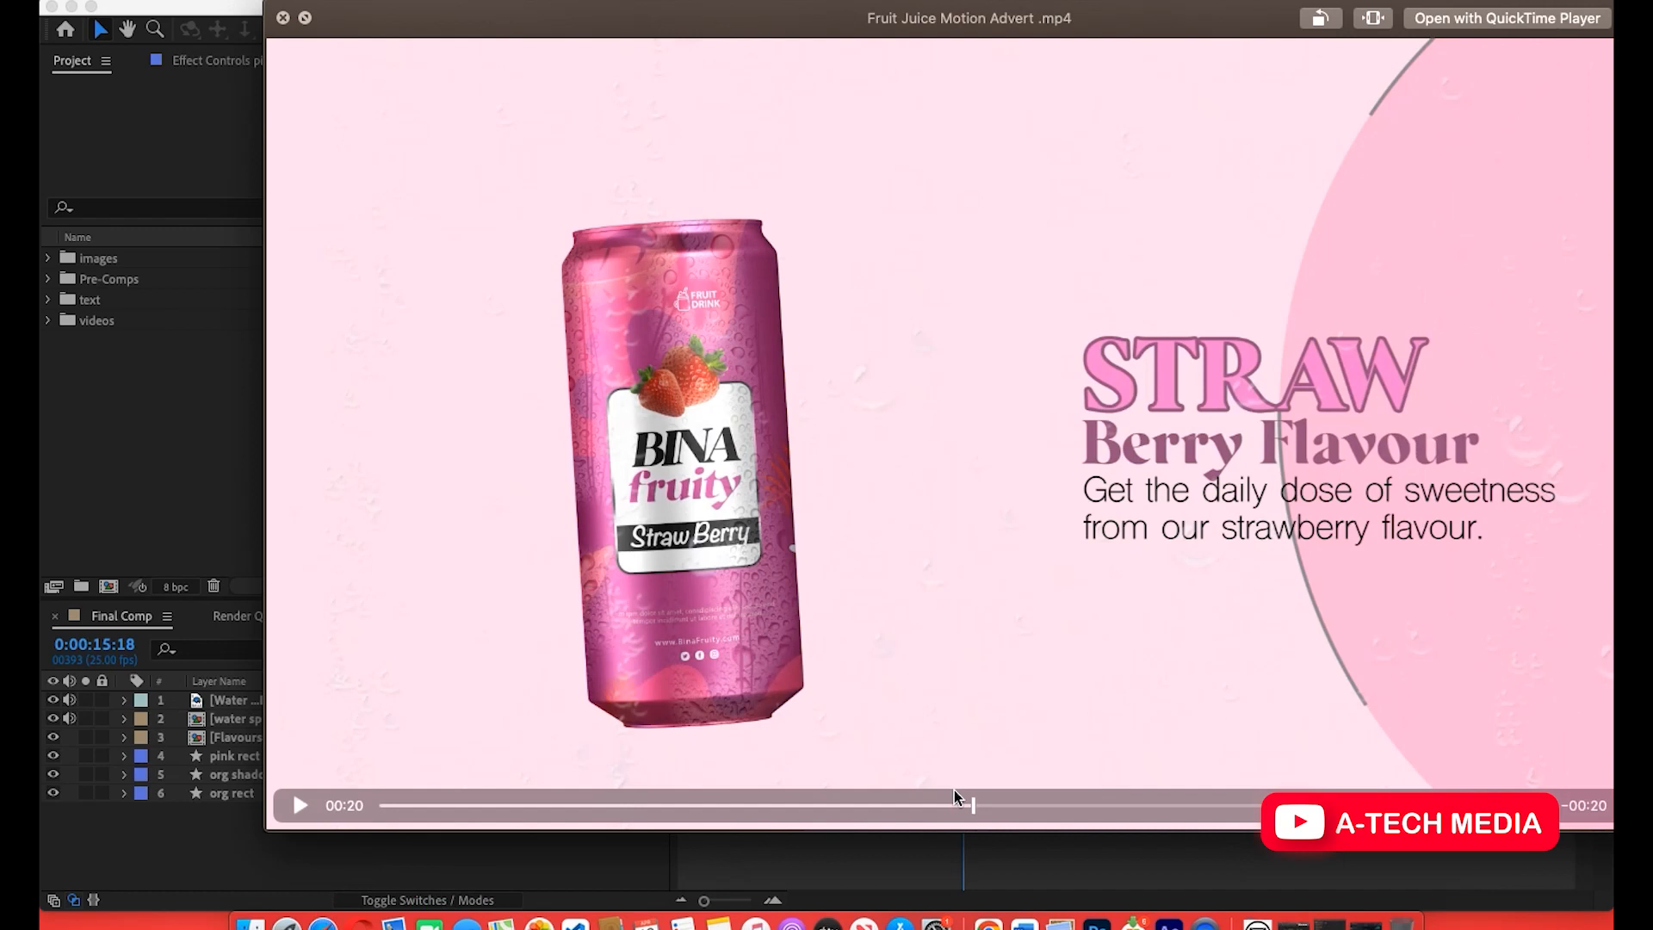
click(972, 804)
drag(972, 804, 912, 812)
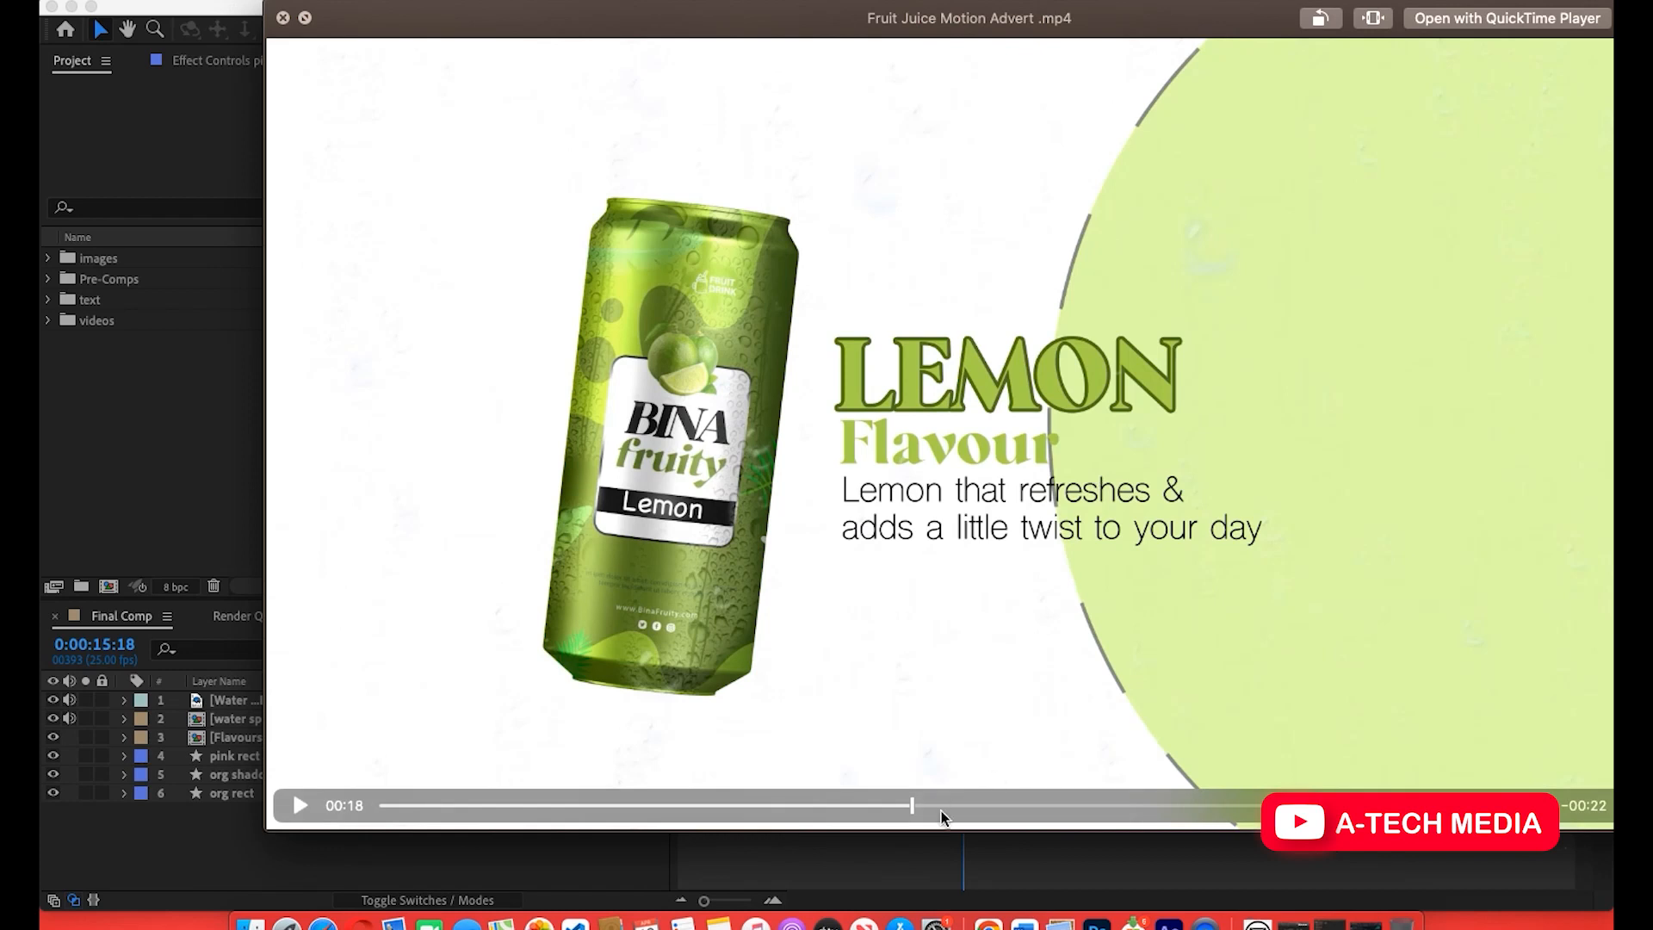
drag(911, 809, 919, 814)
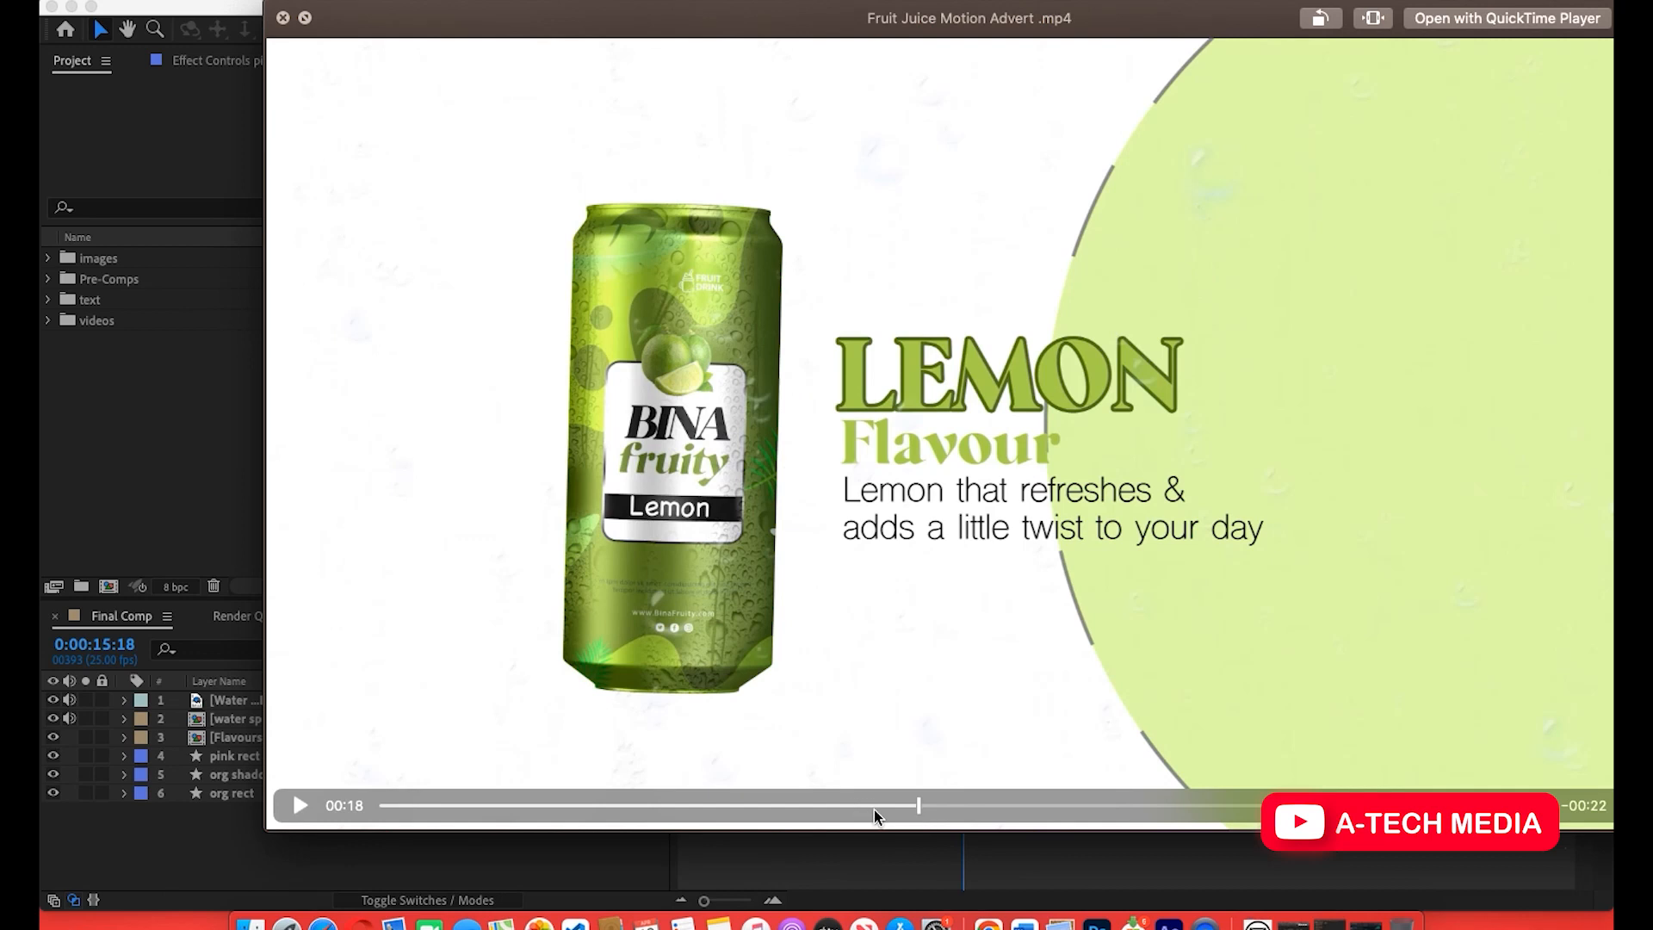
drag(922, 807, 877, 809)
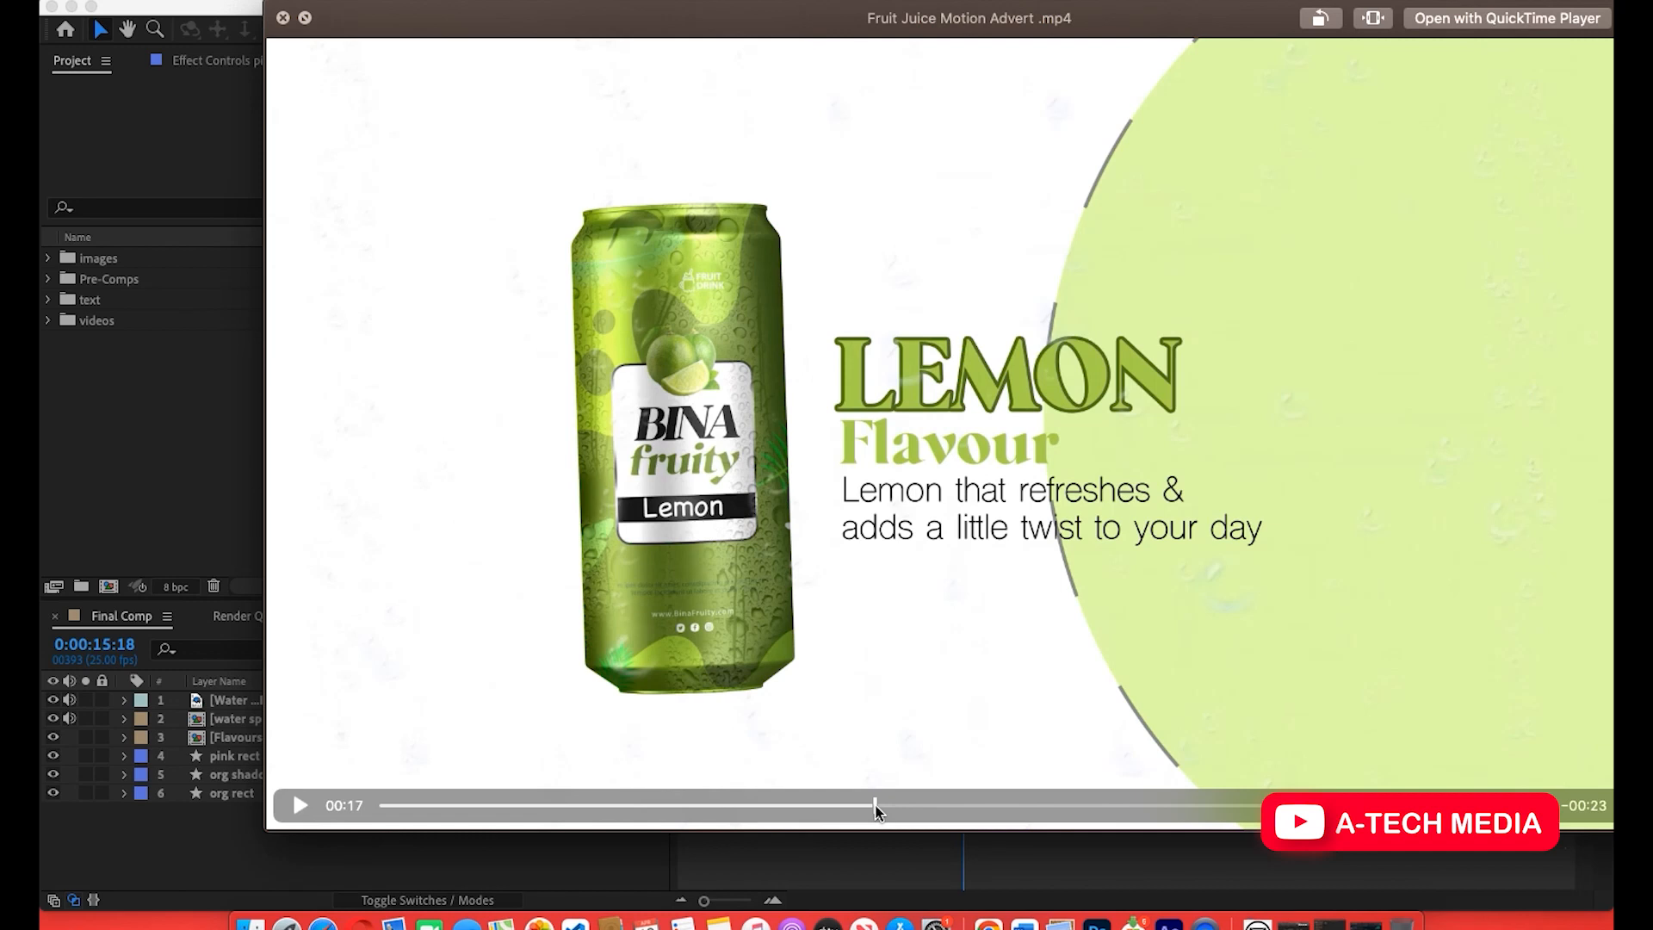
click(594, 843)
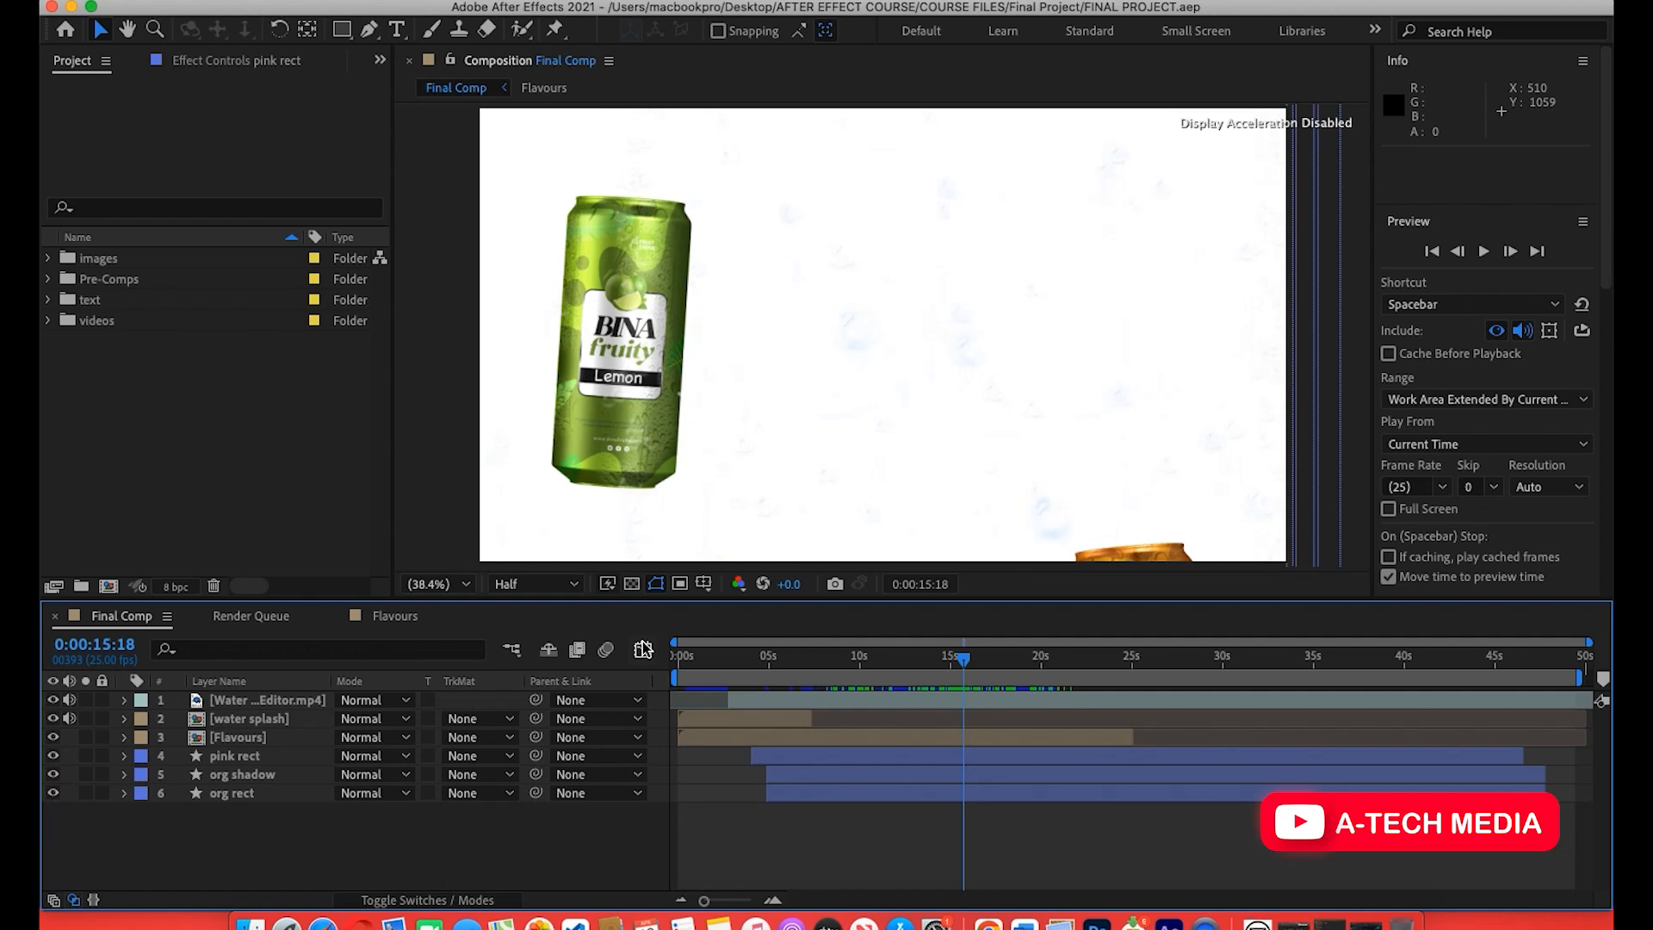
Draw a large ellipse shape on a new layer and move it so it runs off the frame's right edge.
click(342, 31)
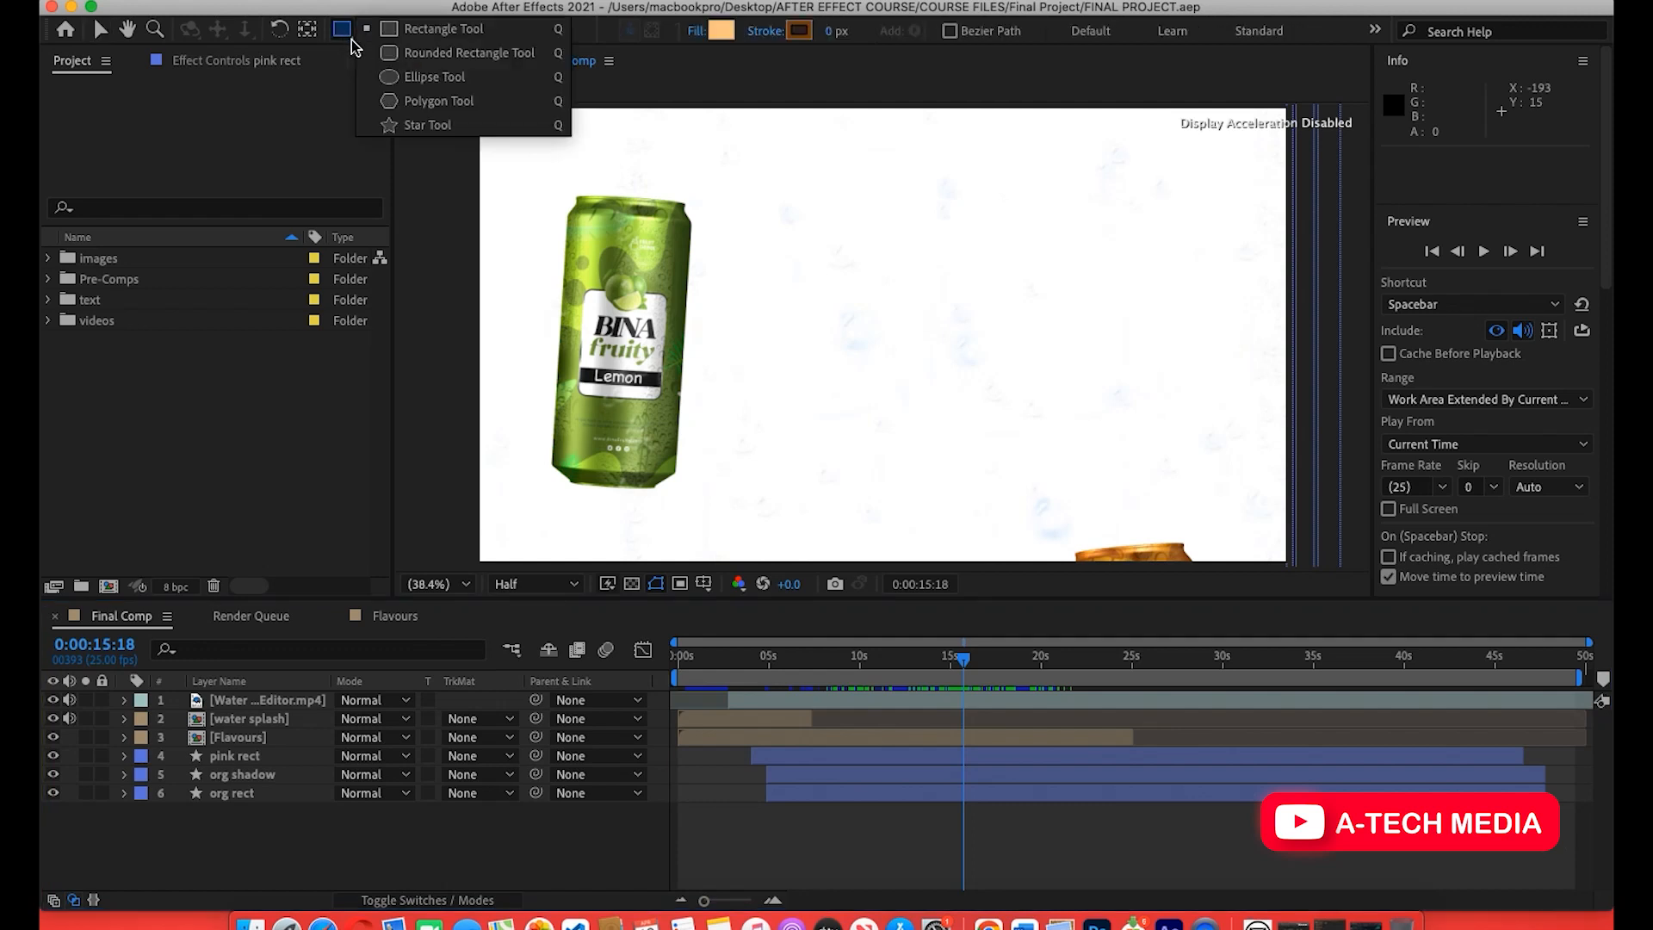
click(398, 77)
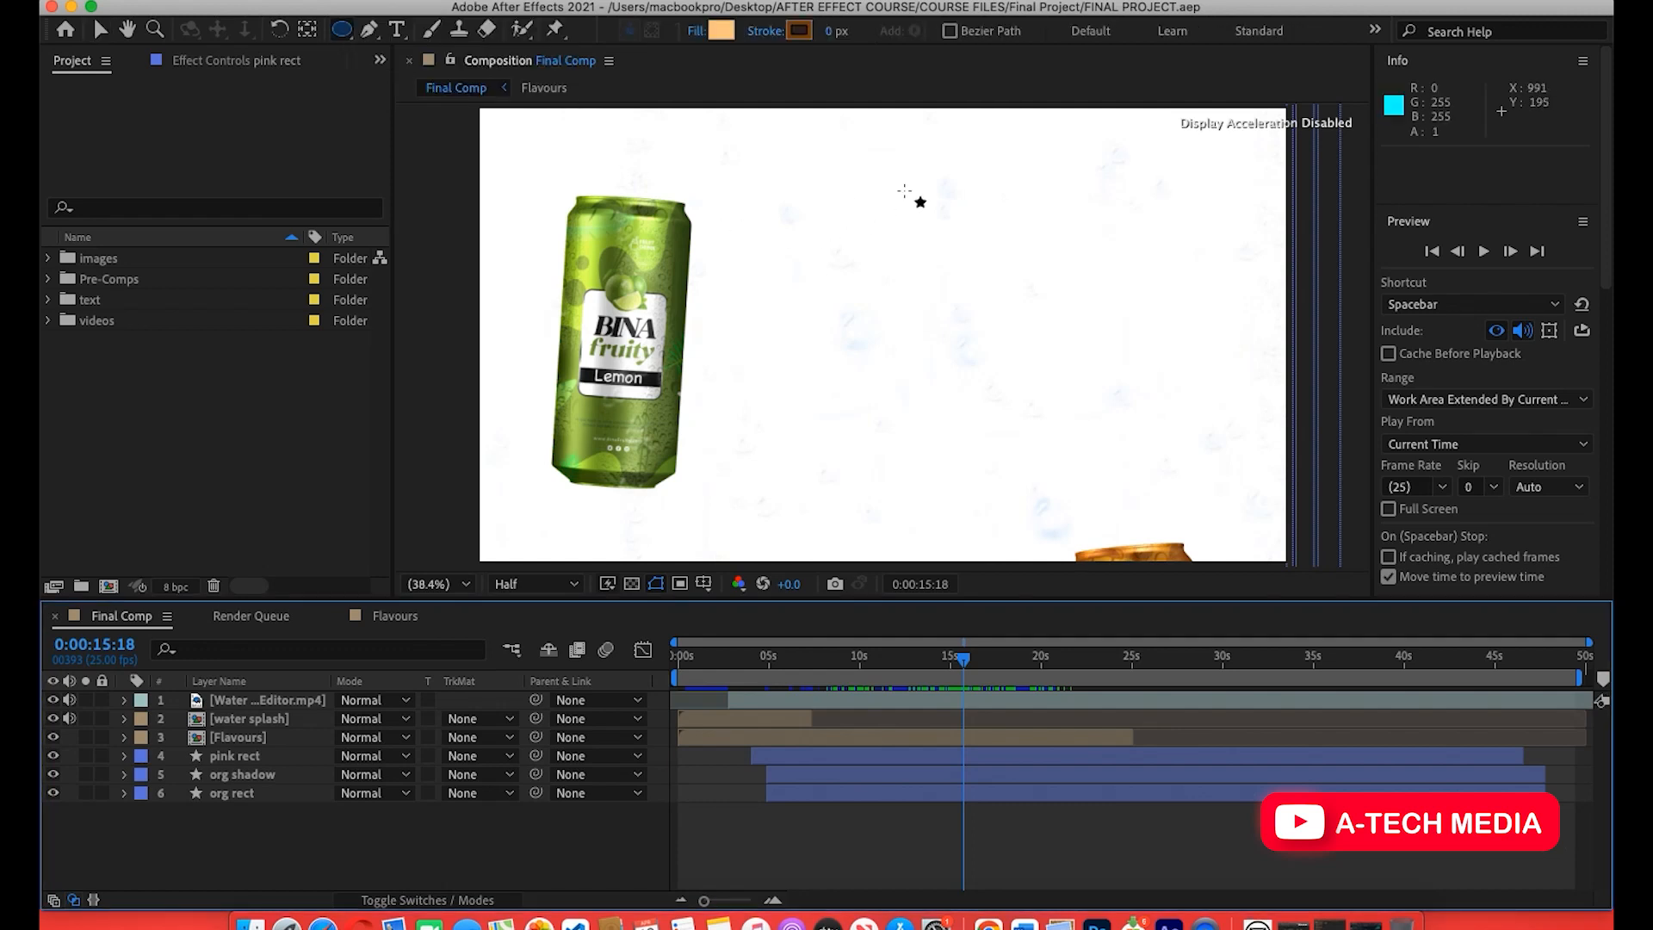
mouse_move(861, 173)
mouse_down()
mouse_move(1045, 369)
mouse_move(1166, 424)
mouse_move(1285, 538)
mouse_move(1310, 615)
mouse_move(1364, 686)
mouse_up()
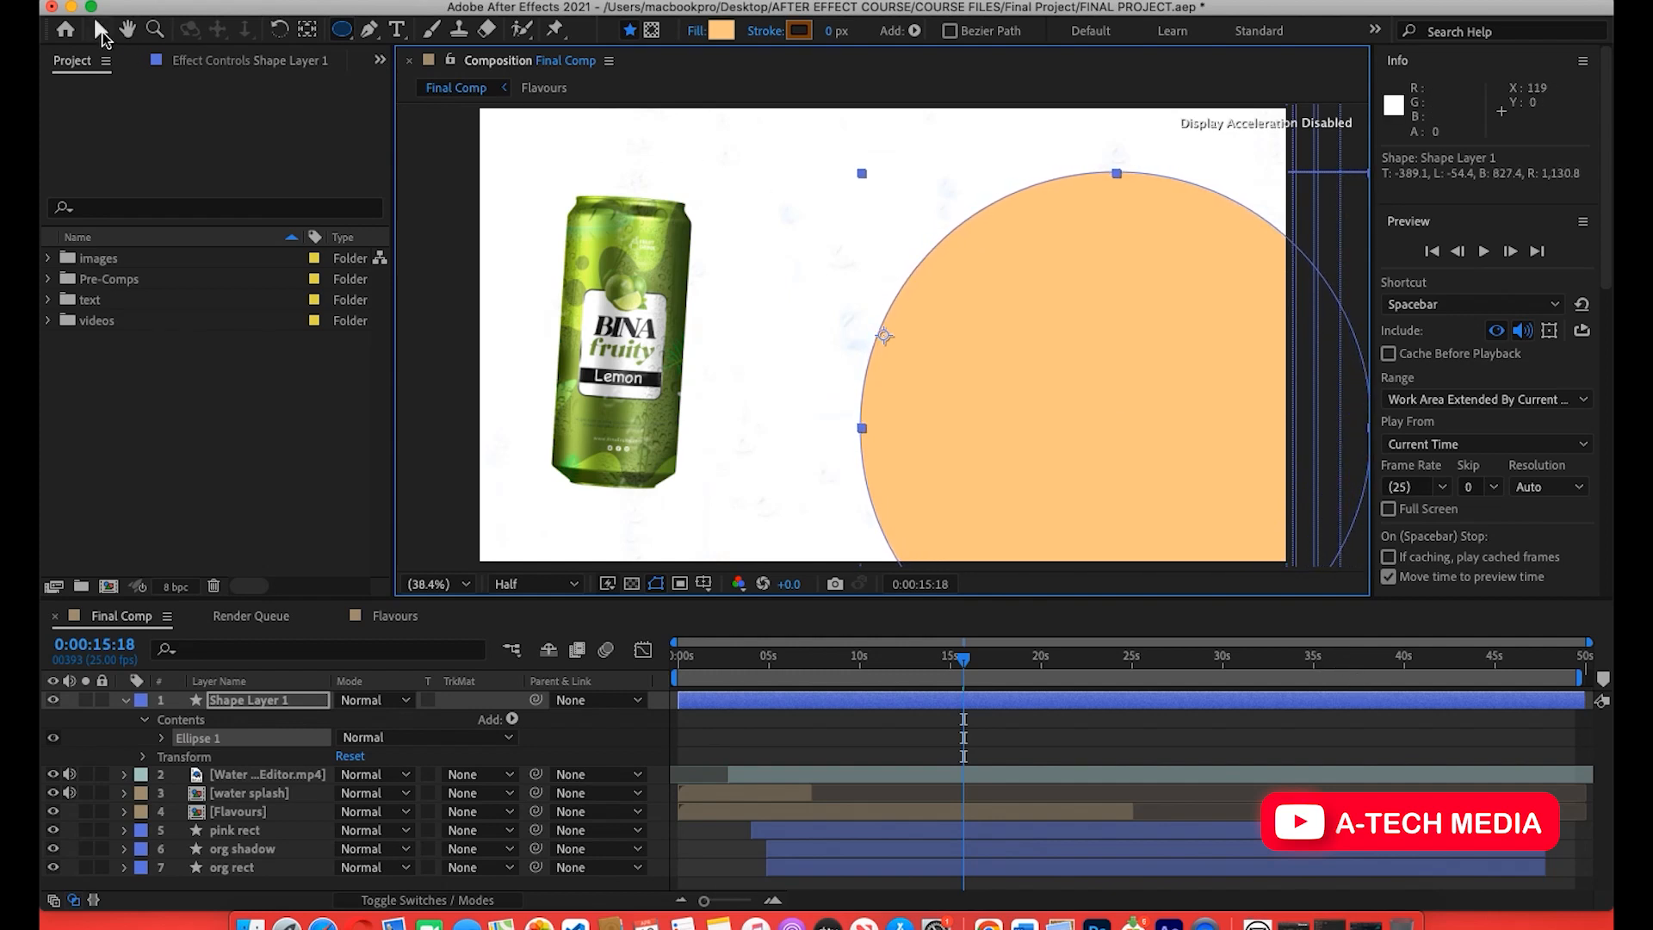
click(99, 33)
drag(1007, 303, 1147, 222)
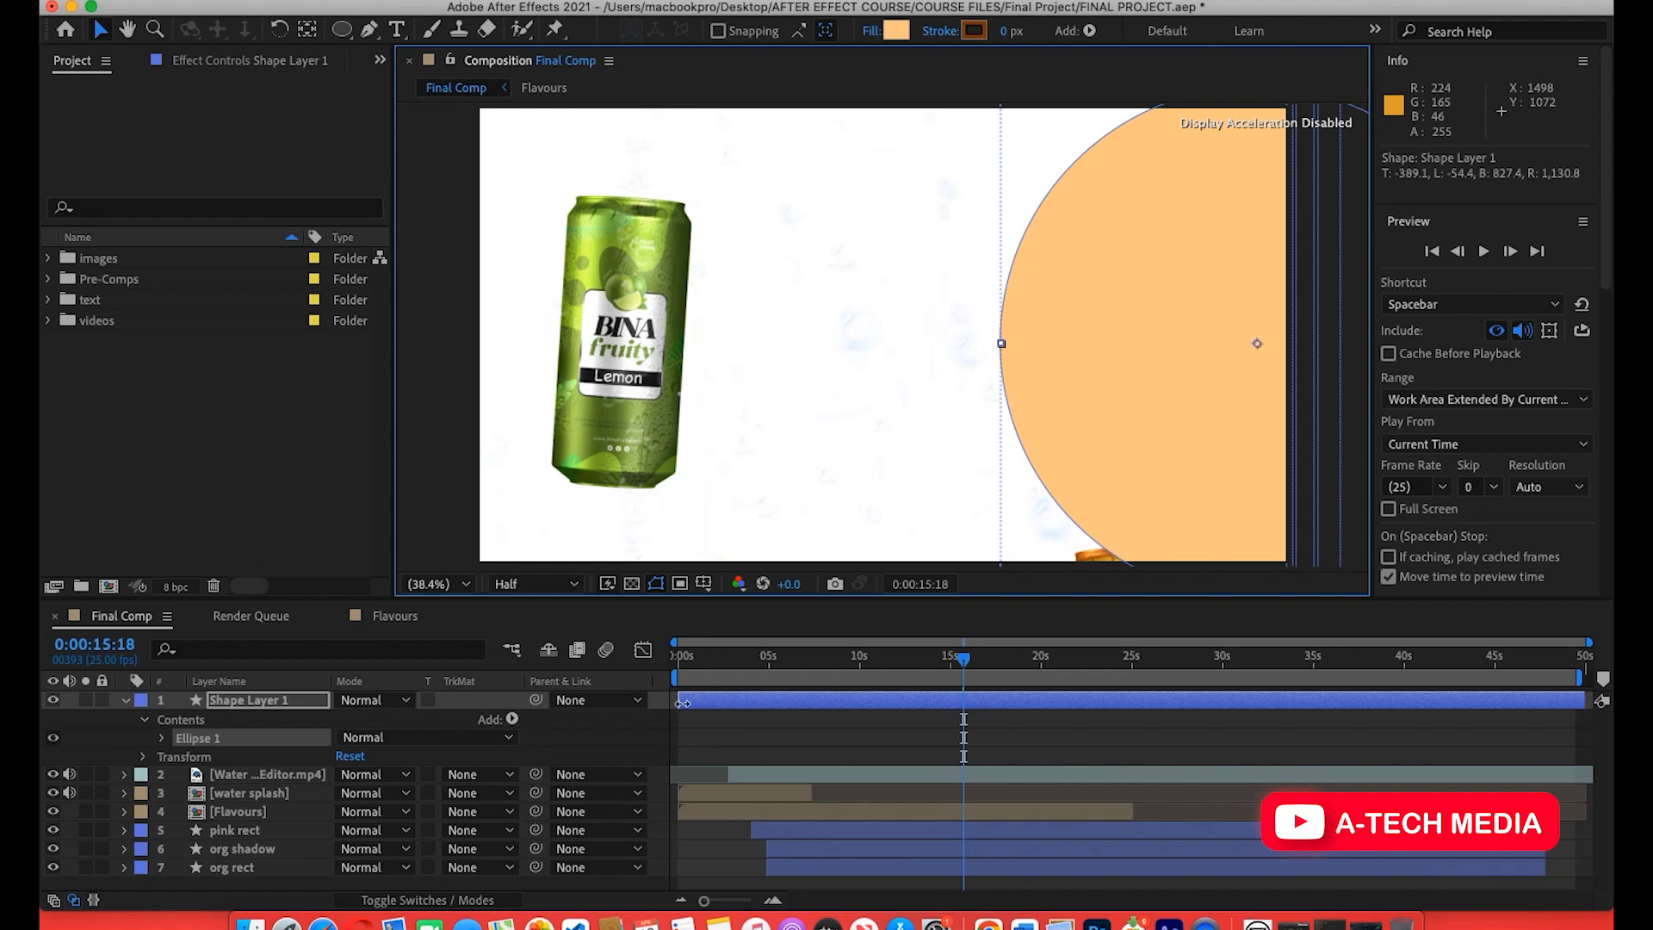
Start Shape Layer 1 at 0:00:14:20, compare with the reference advert, and move the circle to position 744, 540.
click(850, 704)
drag(850, 704, 979, 700)
mouse_move(1190, 330)
mouse_down()
mouse_move(1190, 358)
mouse_move(1186, 343)
mouse_up()
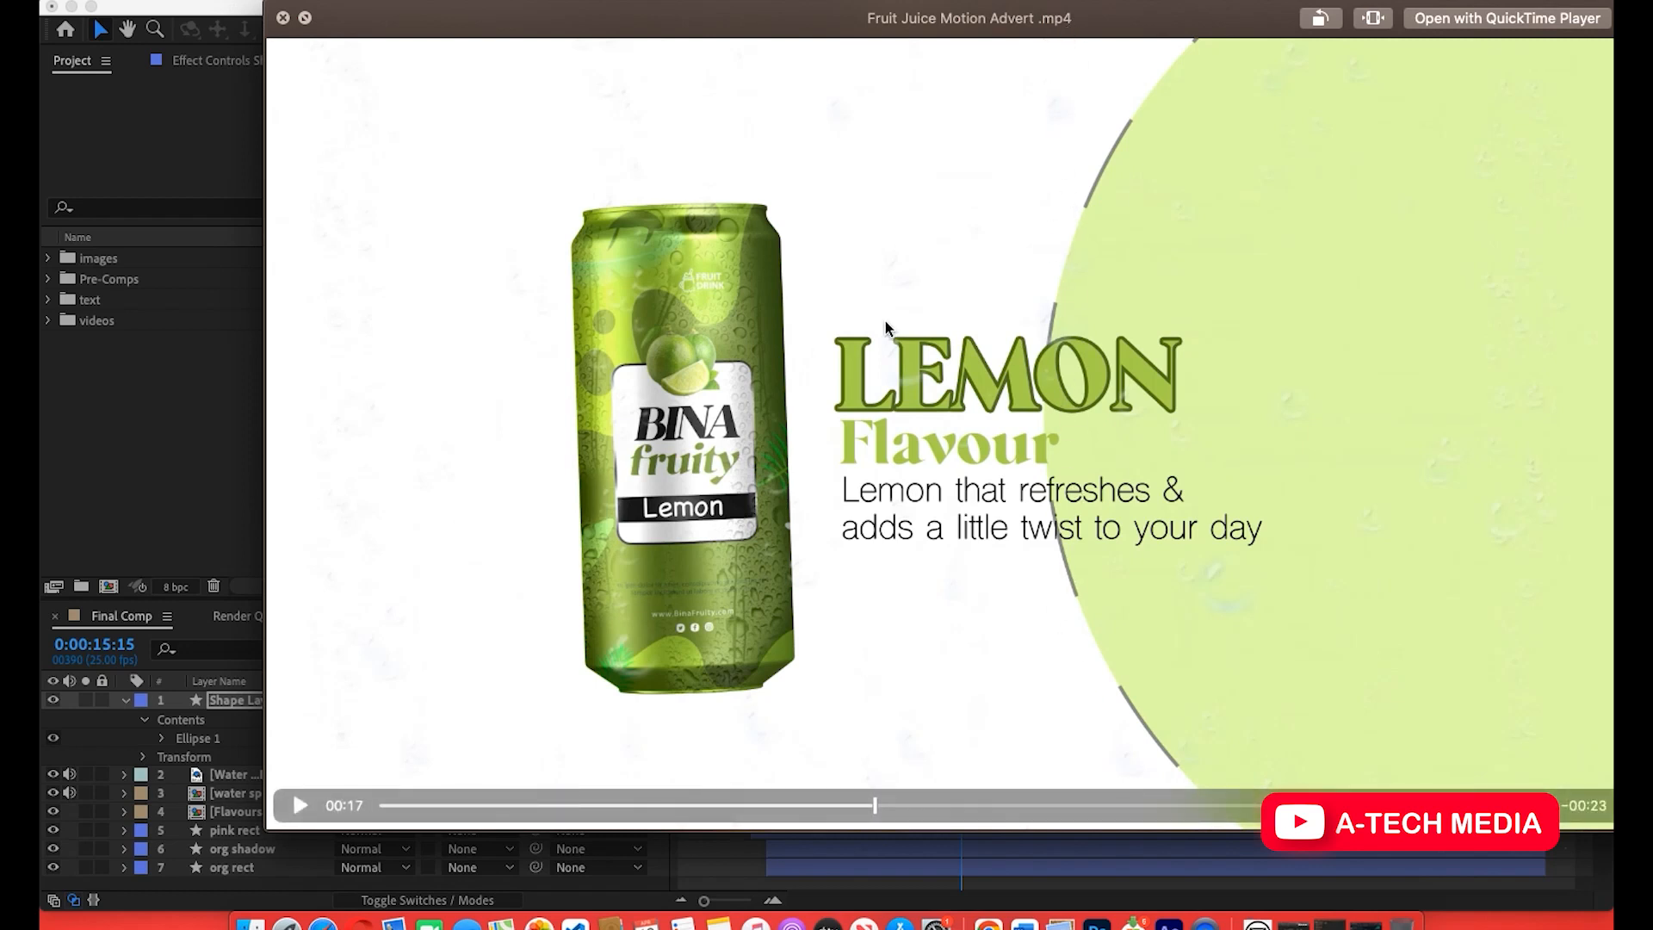
key(space)
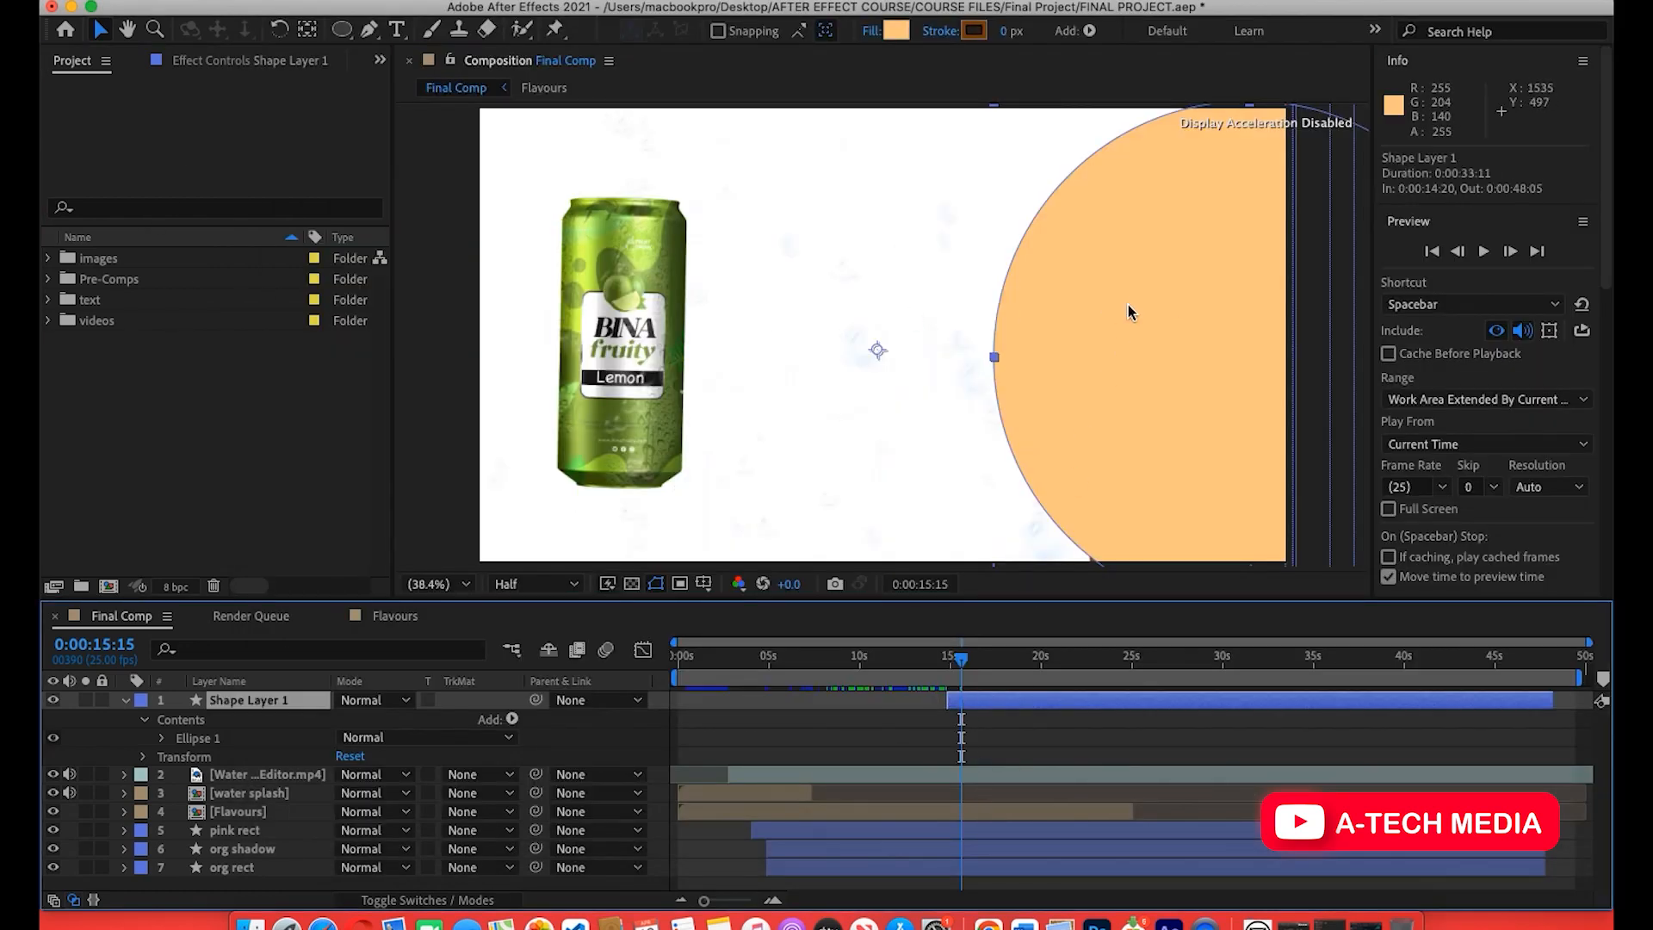
drag(1079, 349, 1036, 346)
drag(1042, 352, 990, 344)
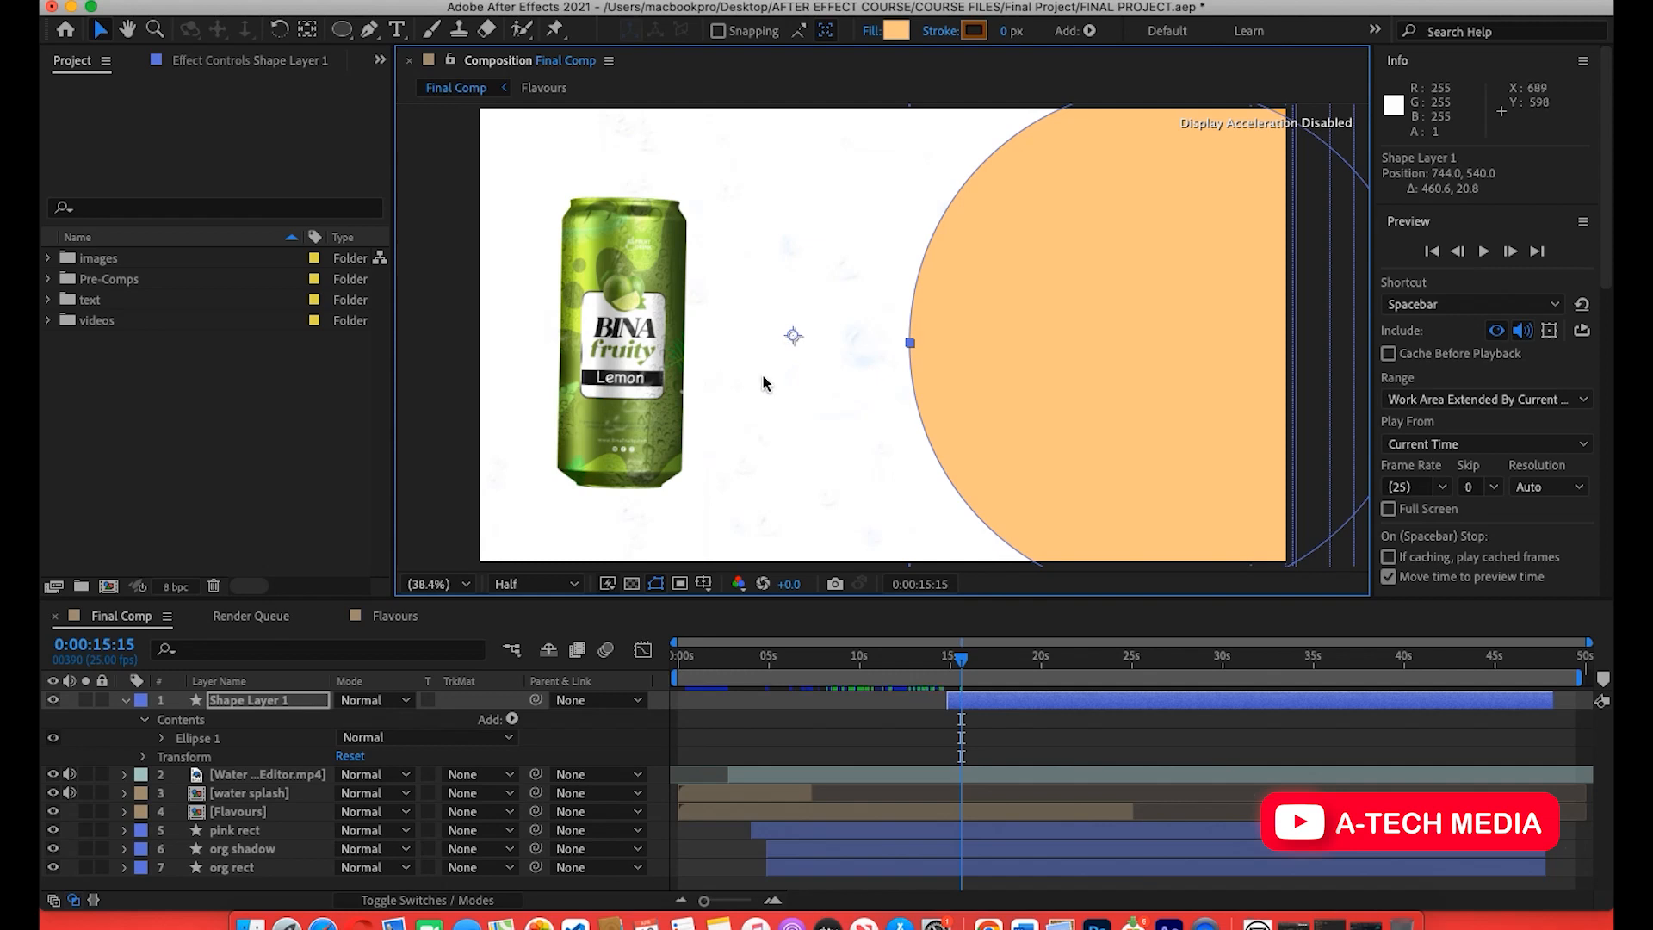
Try rotating Shape Layer 1, undo it, and centre the anchor point in the circle at 876, 40.
click(145, 757)
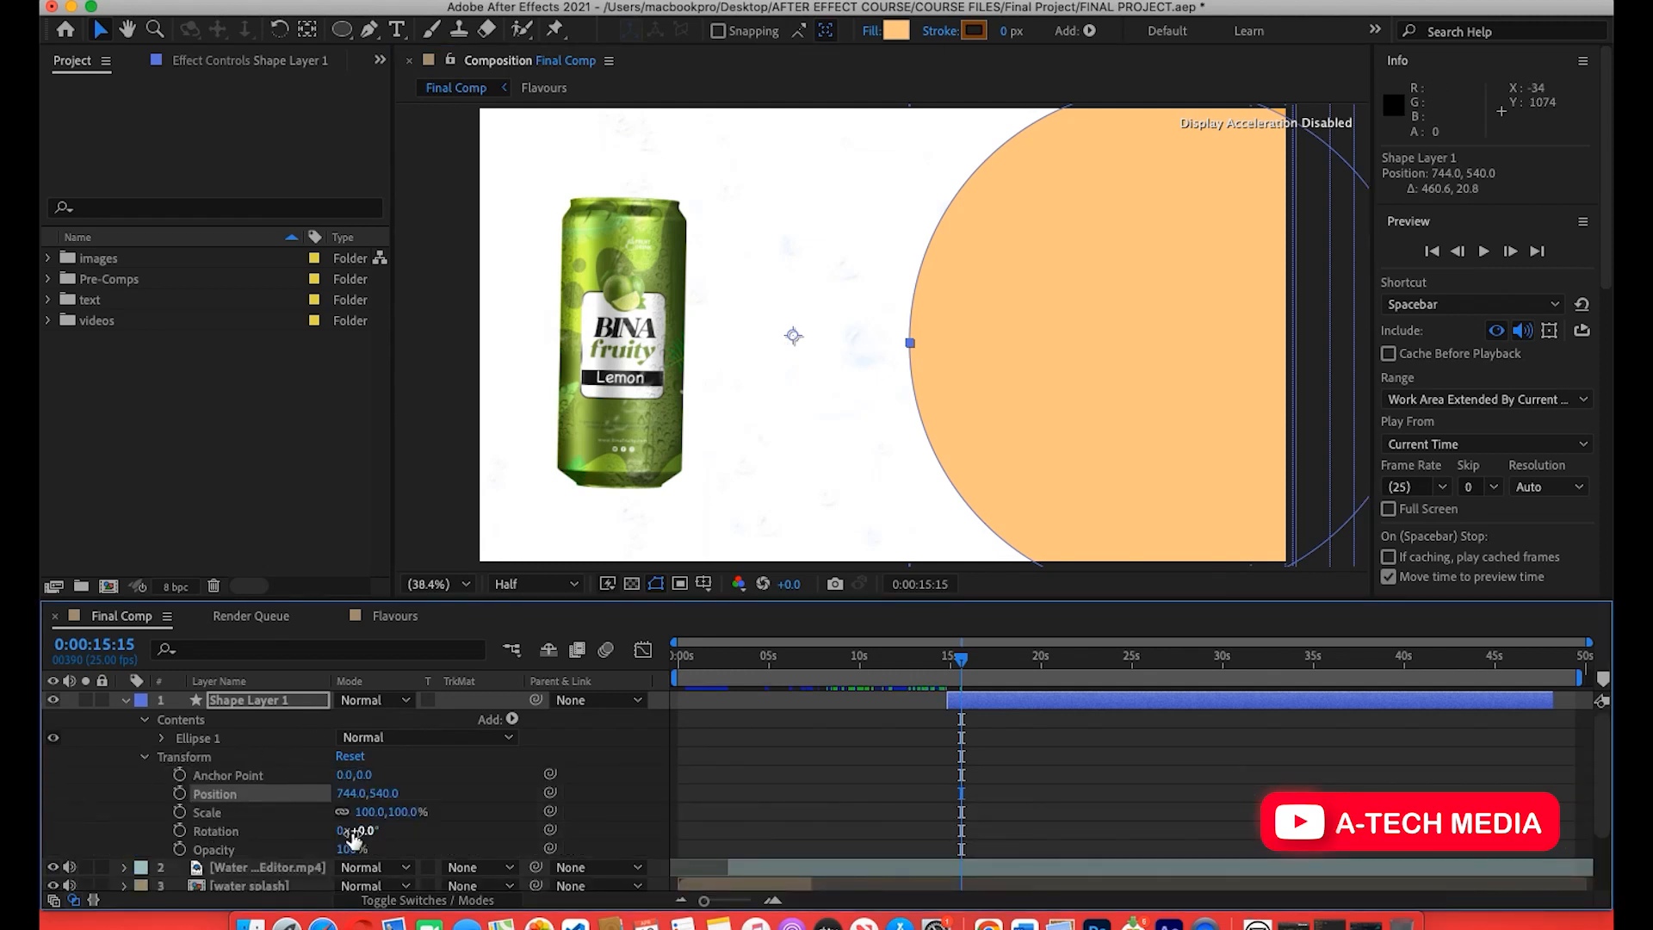
drag(361, 833, 654, 784)
key(super+z)
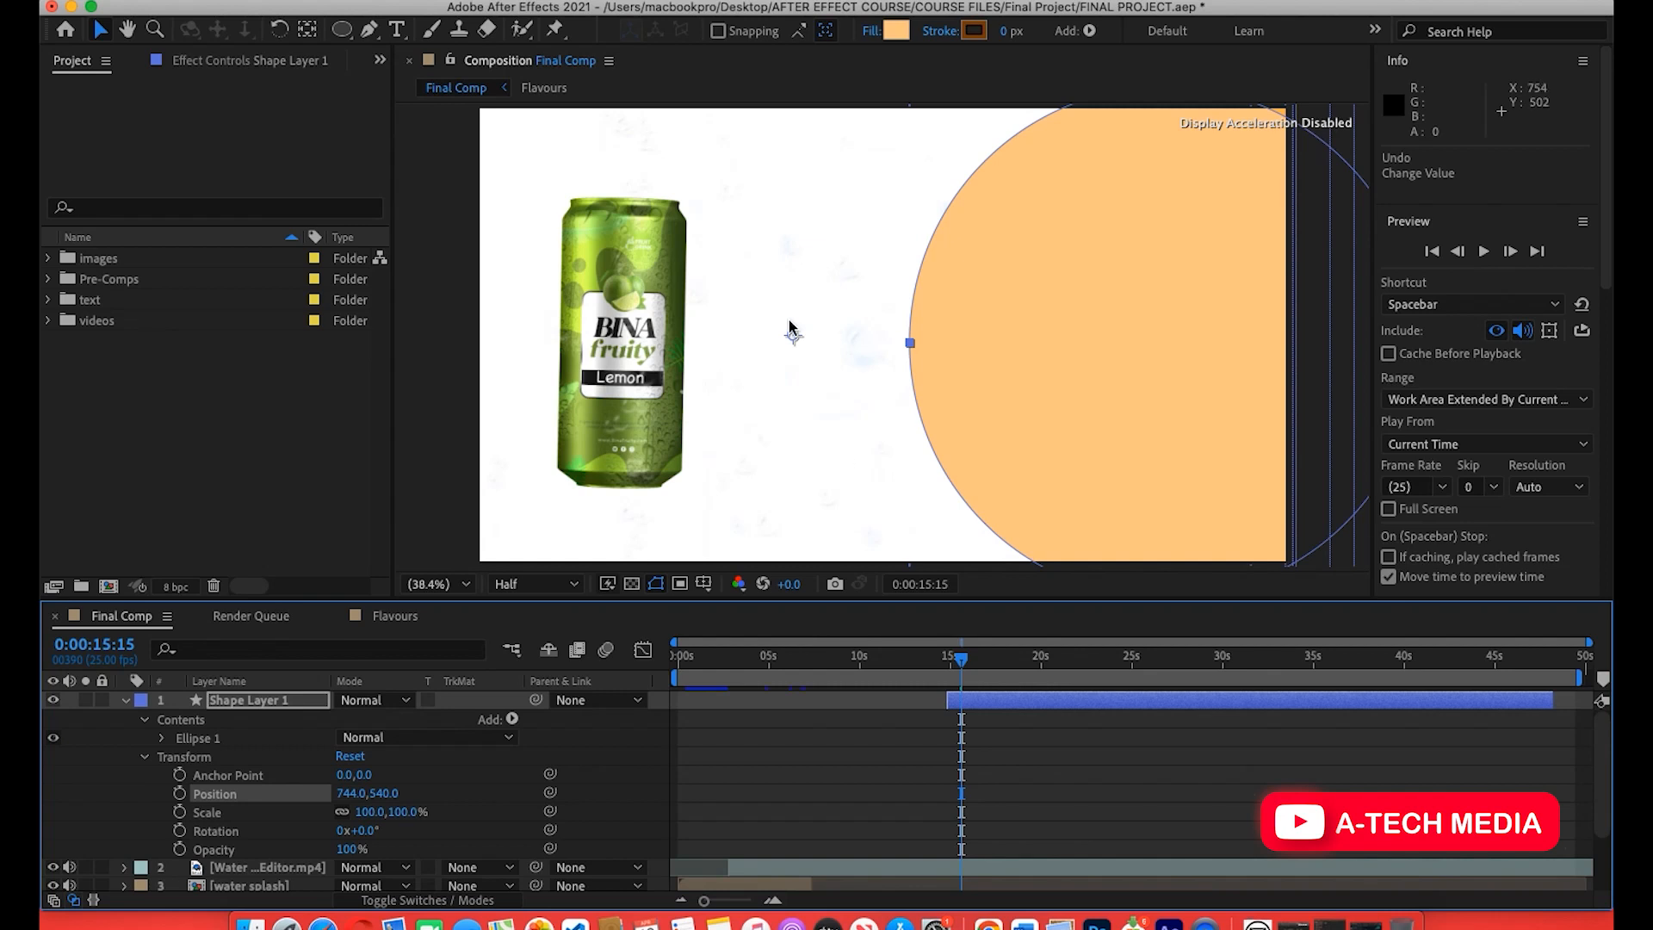
drag(347, 779, 1258, 733)
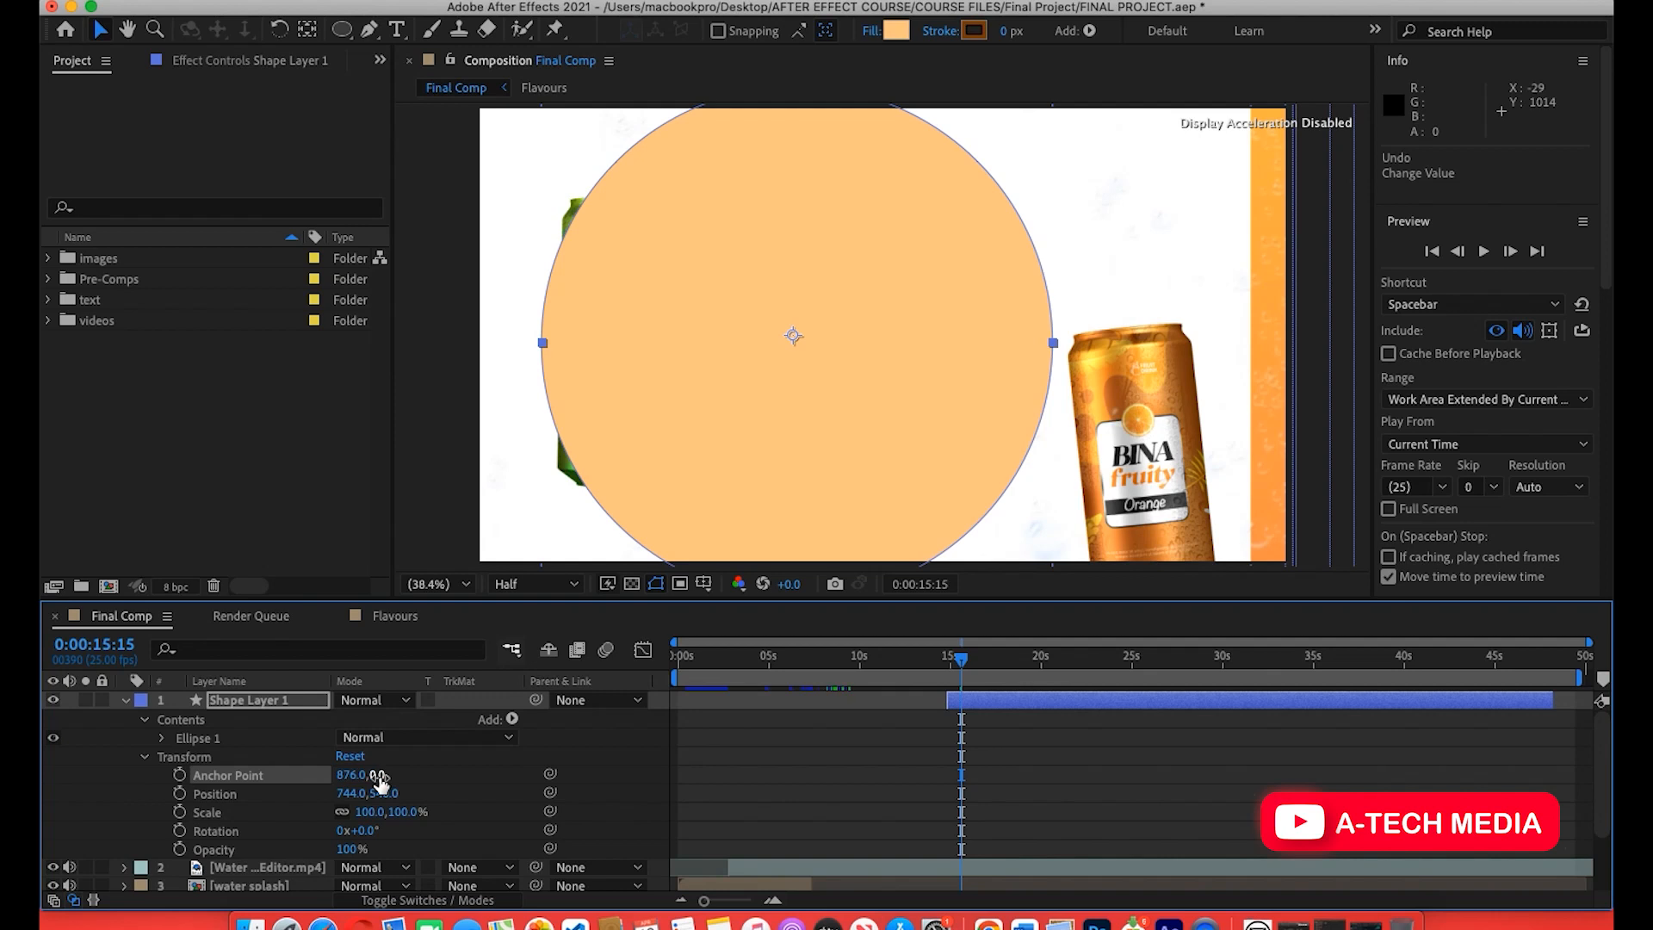
drag(371, 780, 432, 766)
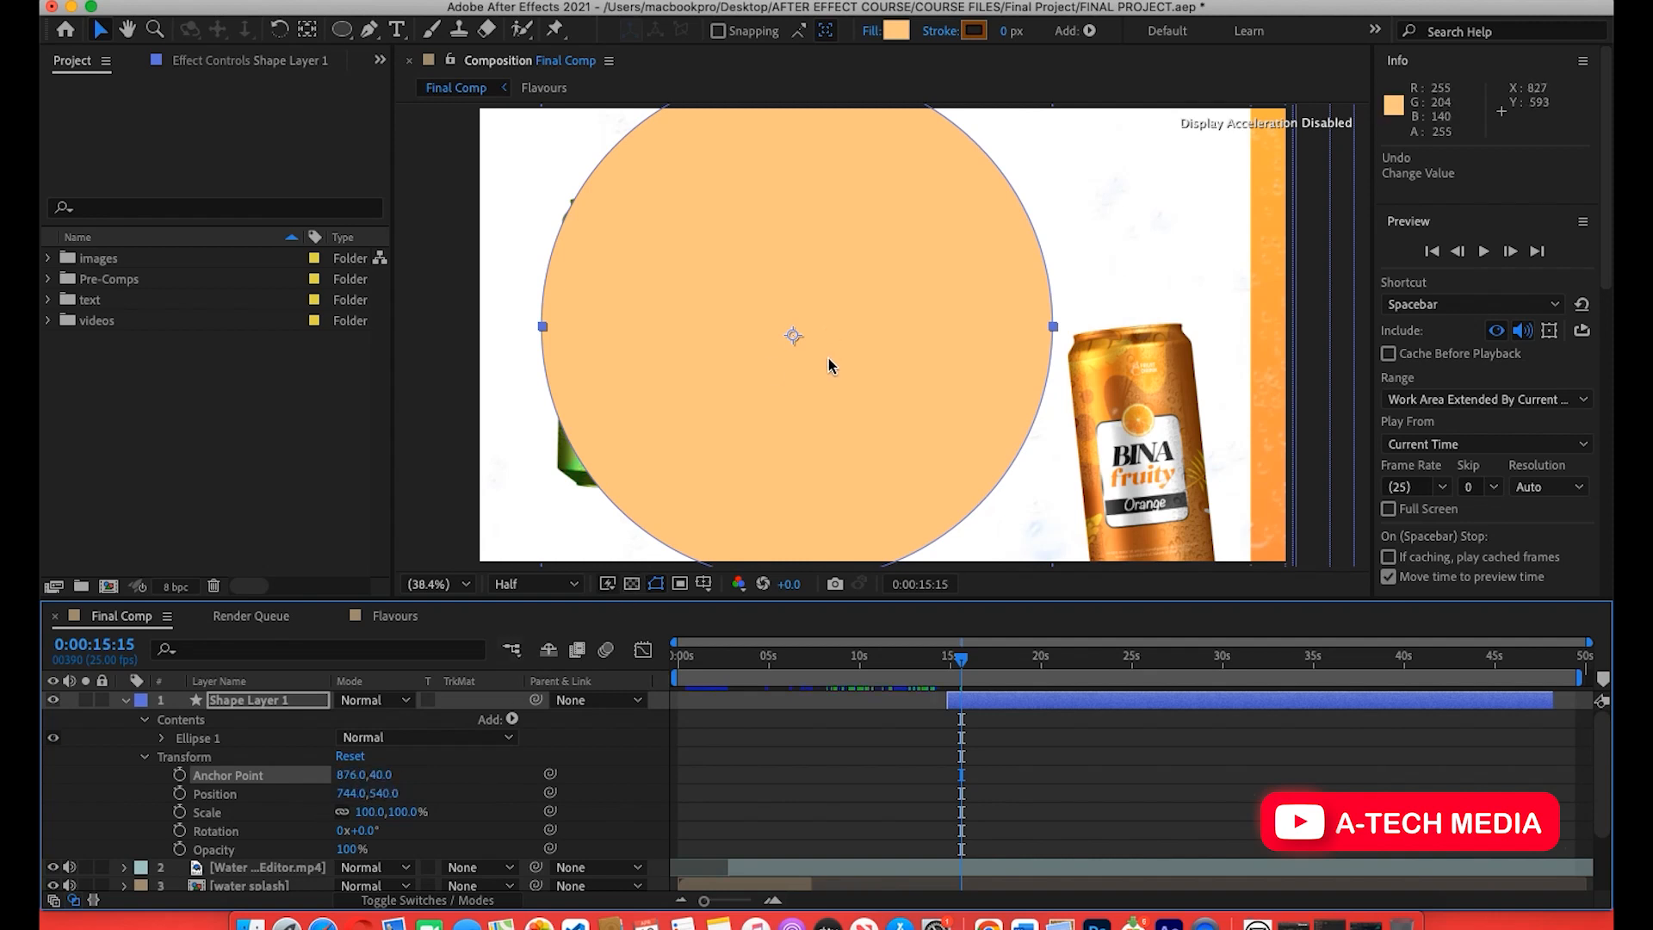
Scale Shape Layer 1 to 73% and refine its anchor point to 891, 40.
mouse_move(368, 811)
mouse_down()
mouse_move(280, 824)
mouse_move(346, 818)
mouse_up()
click(823, 504)
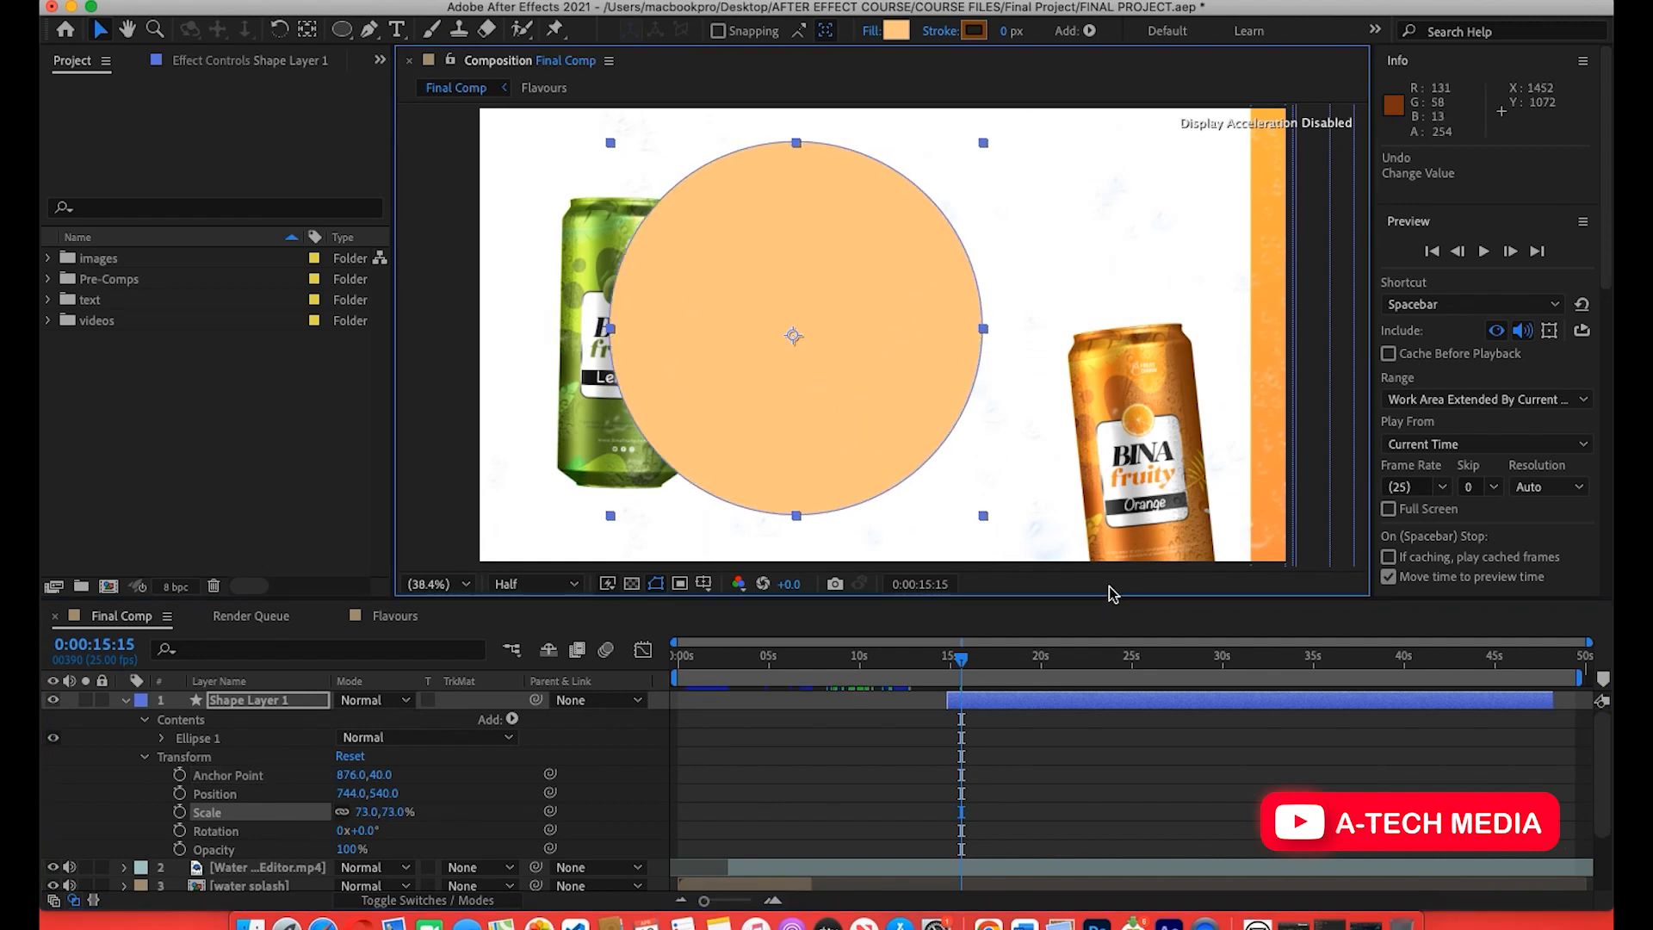
drag(352, 774, 365, 778)
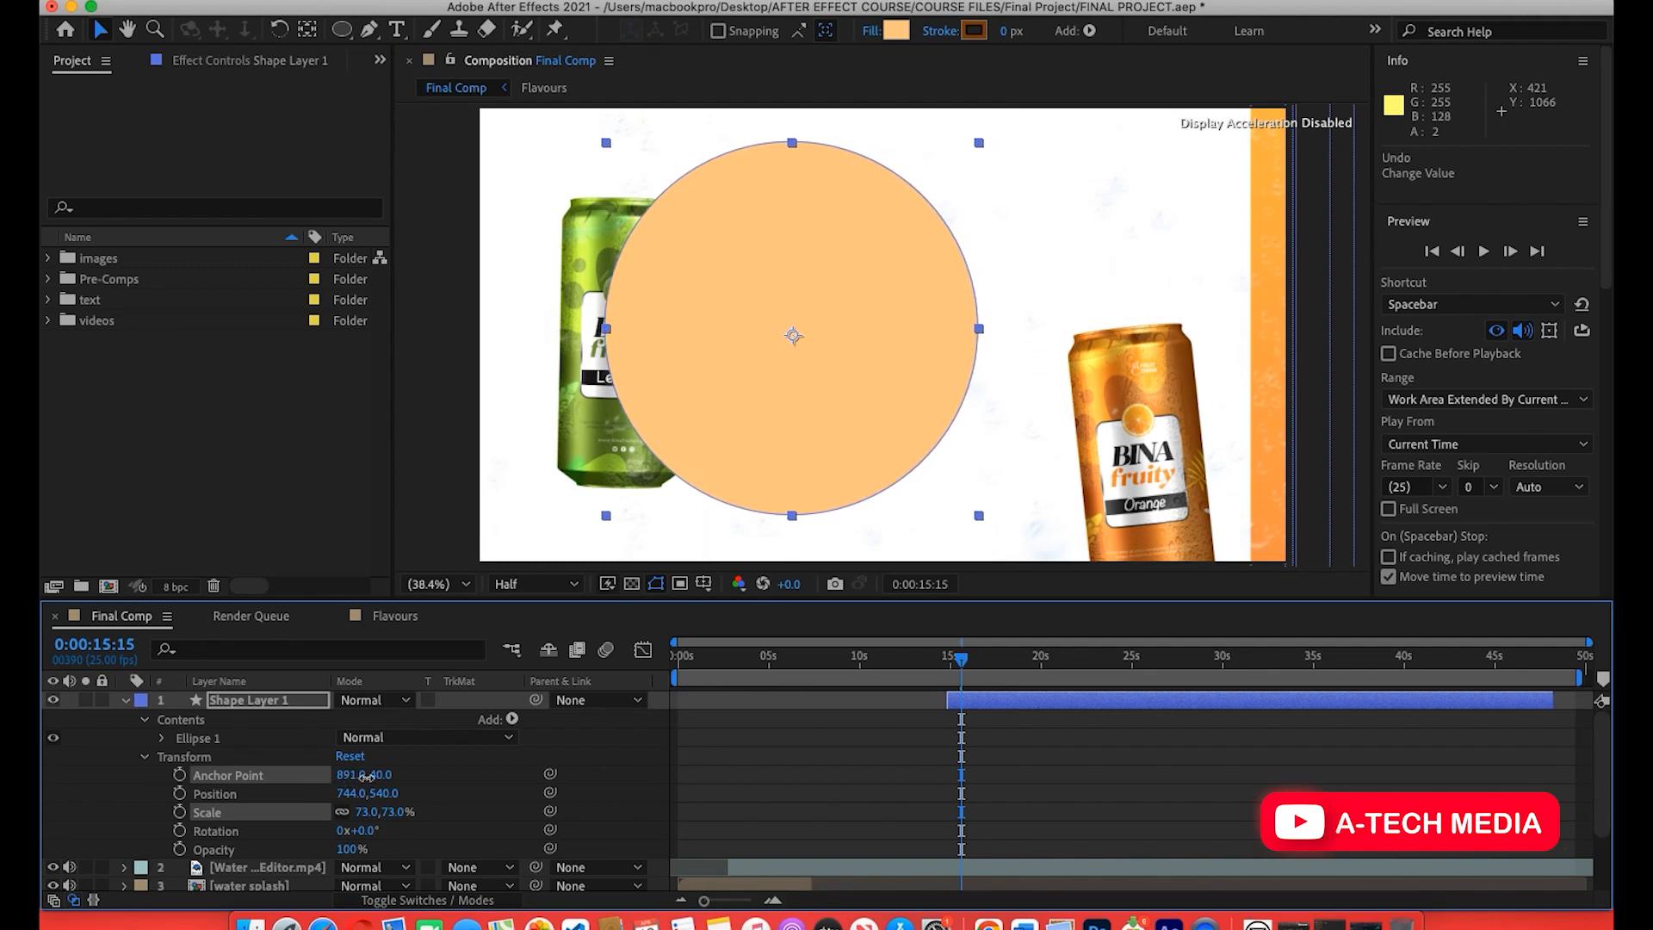
At 0:00:15:23, enlarge the circle to 111% scale and move it to position 1761.5, 581.6 at the frame's right side.
drag(794, 465, 1172, 428)
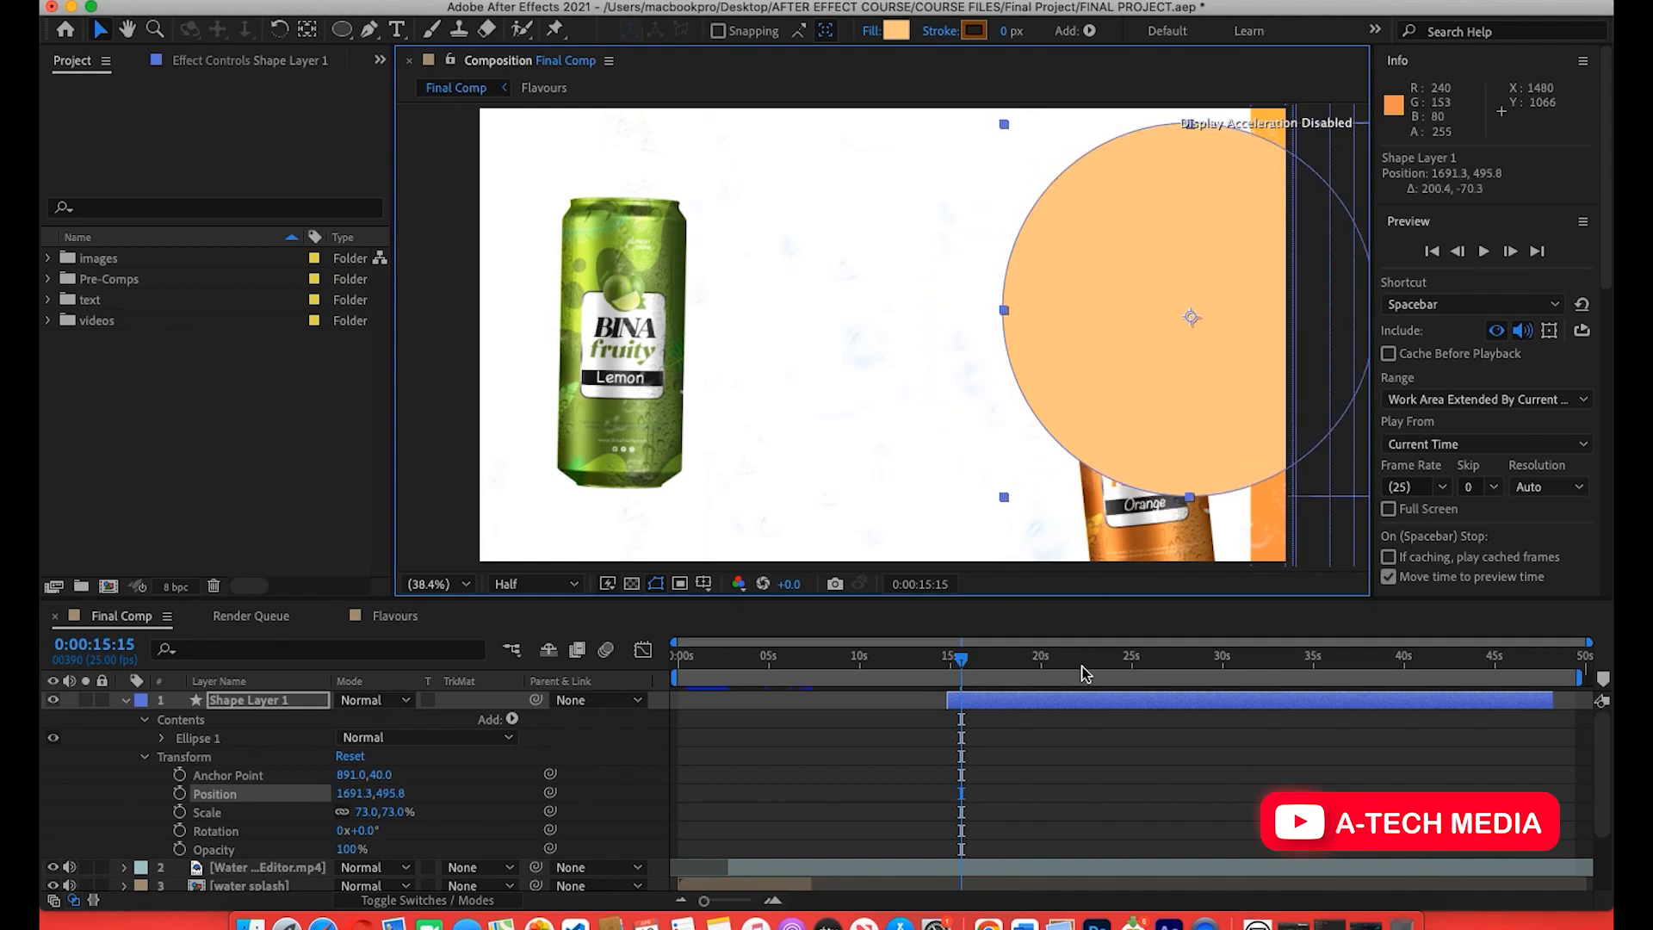
mouse_move(969, 670)
mouse_down()
mouse_move(943, 674)
mouse_move(975, 681)
mouse_up()
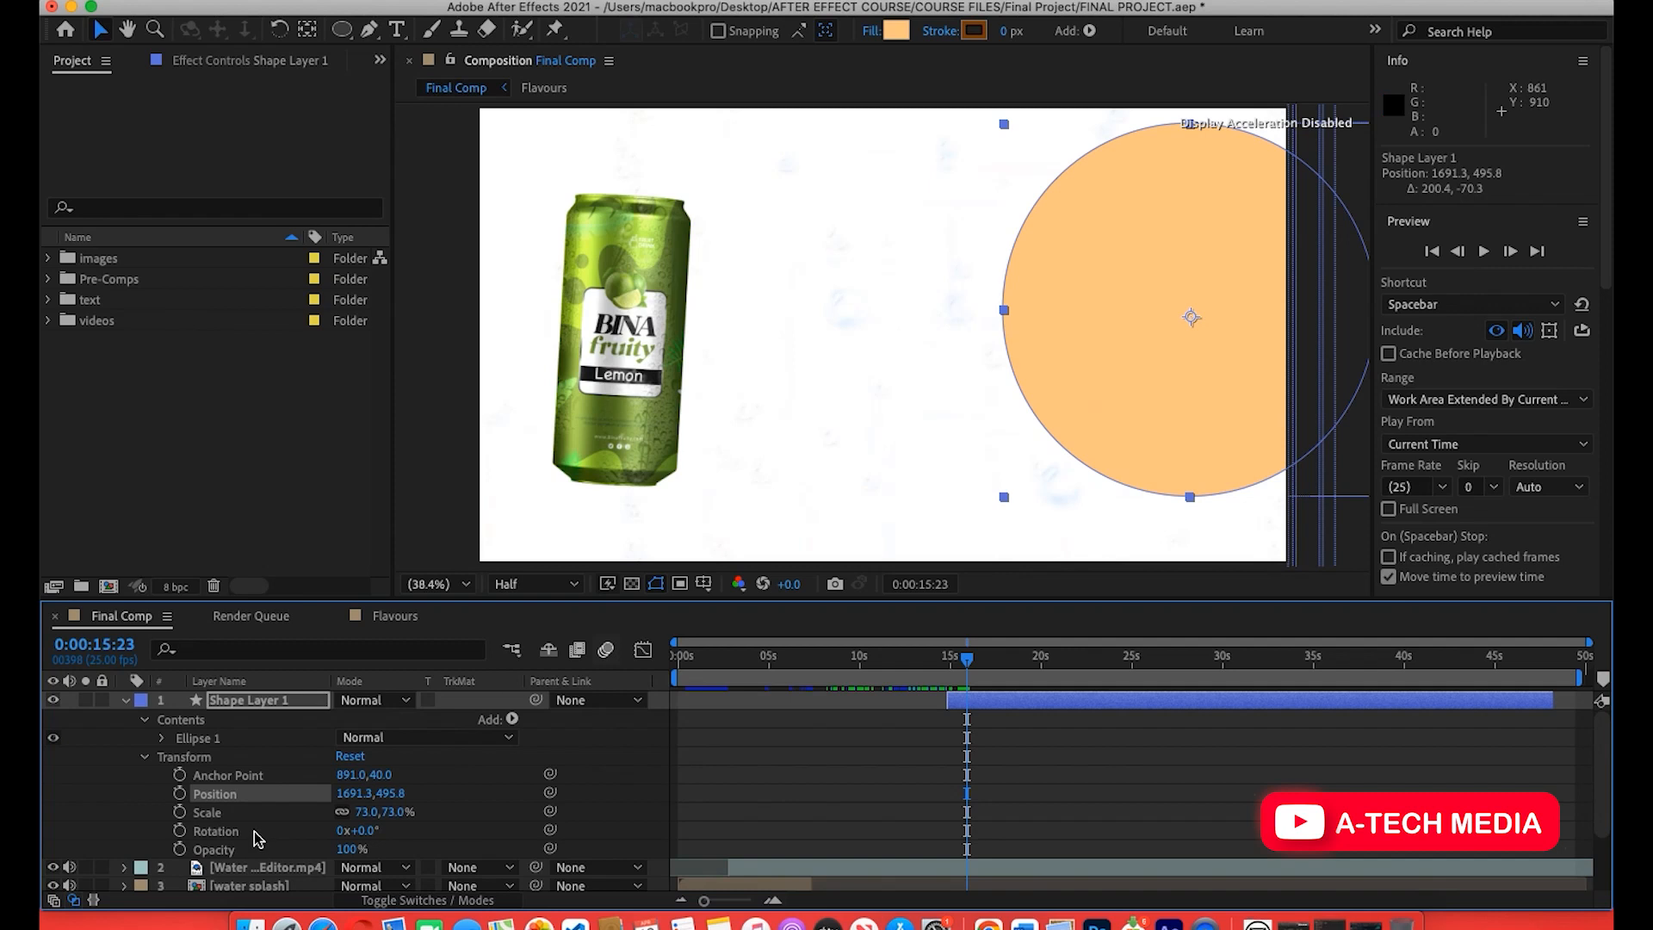
drag(367, 816, 403, 814)
drag(1088, 229, 1109, 262)
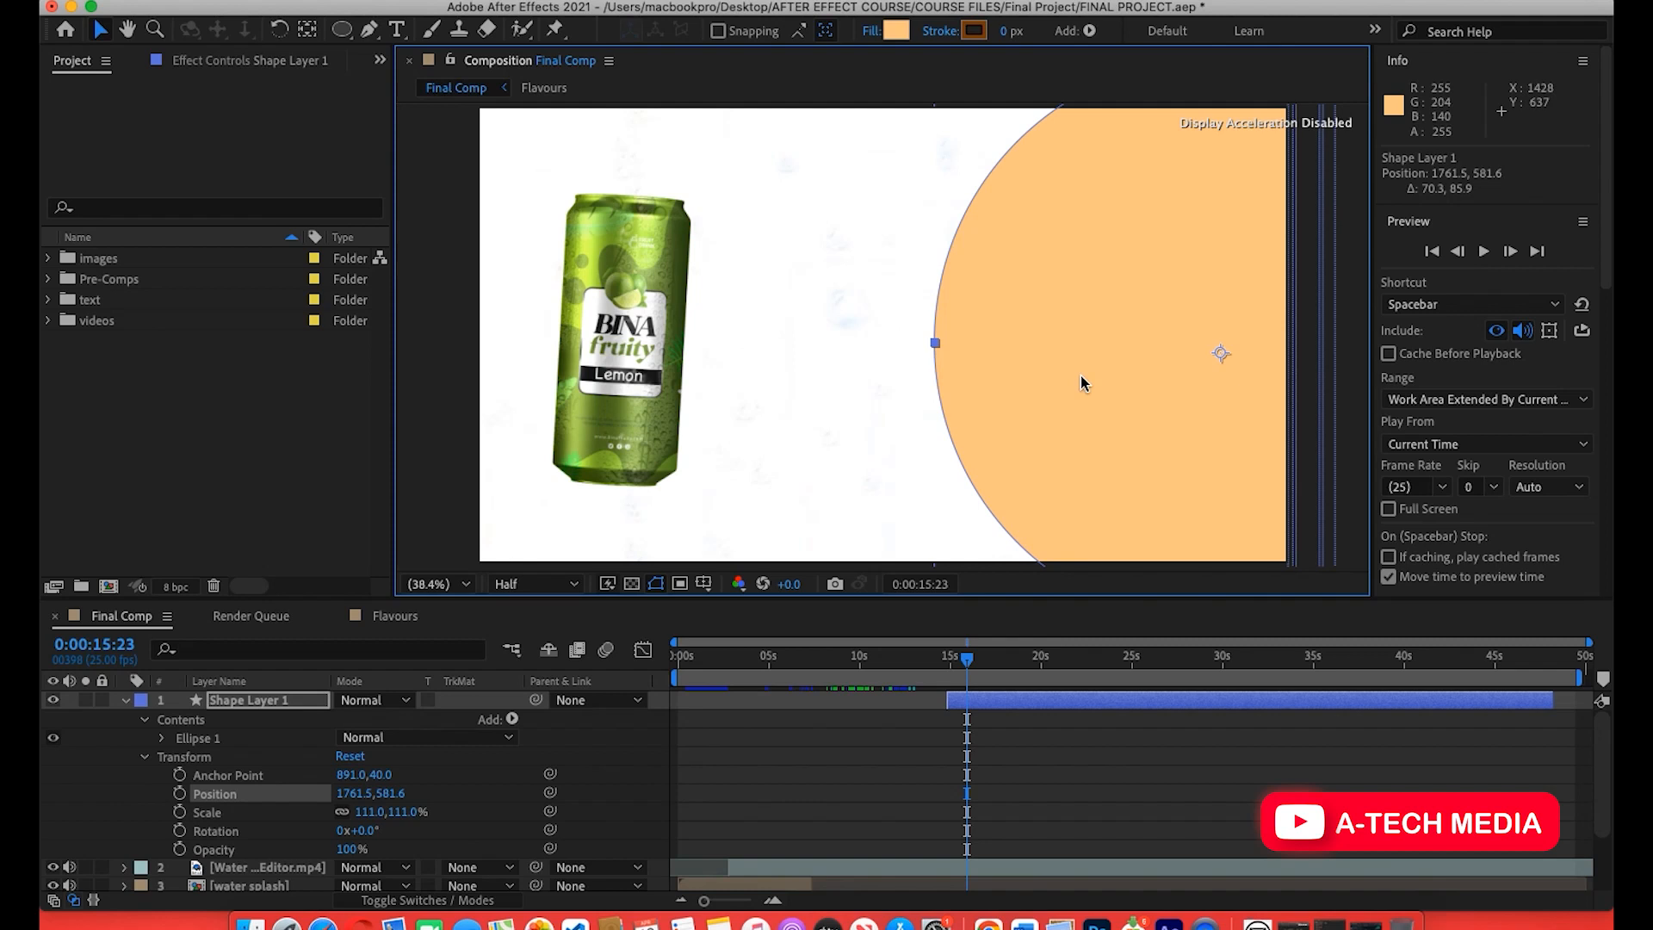
Change the circle's fill to the light green CCEE78 sampled from the lemon can.
click(904, 34)
click(1067, 620)
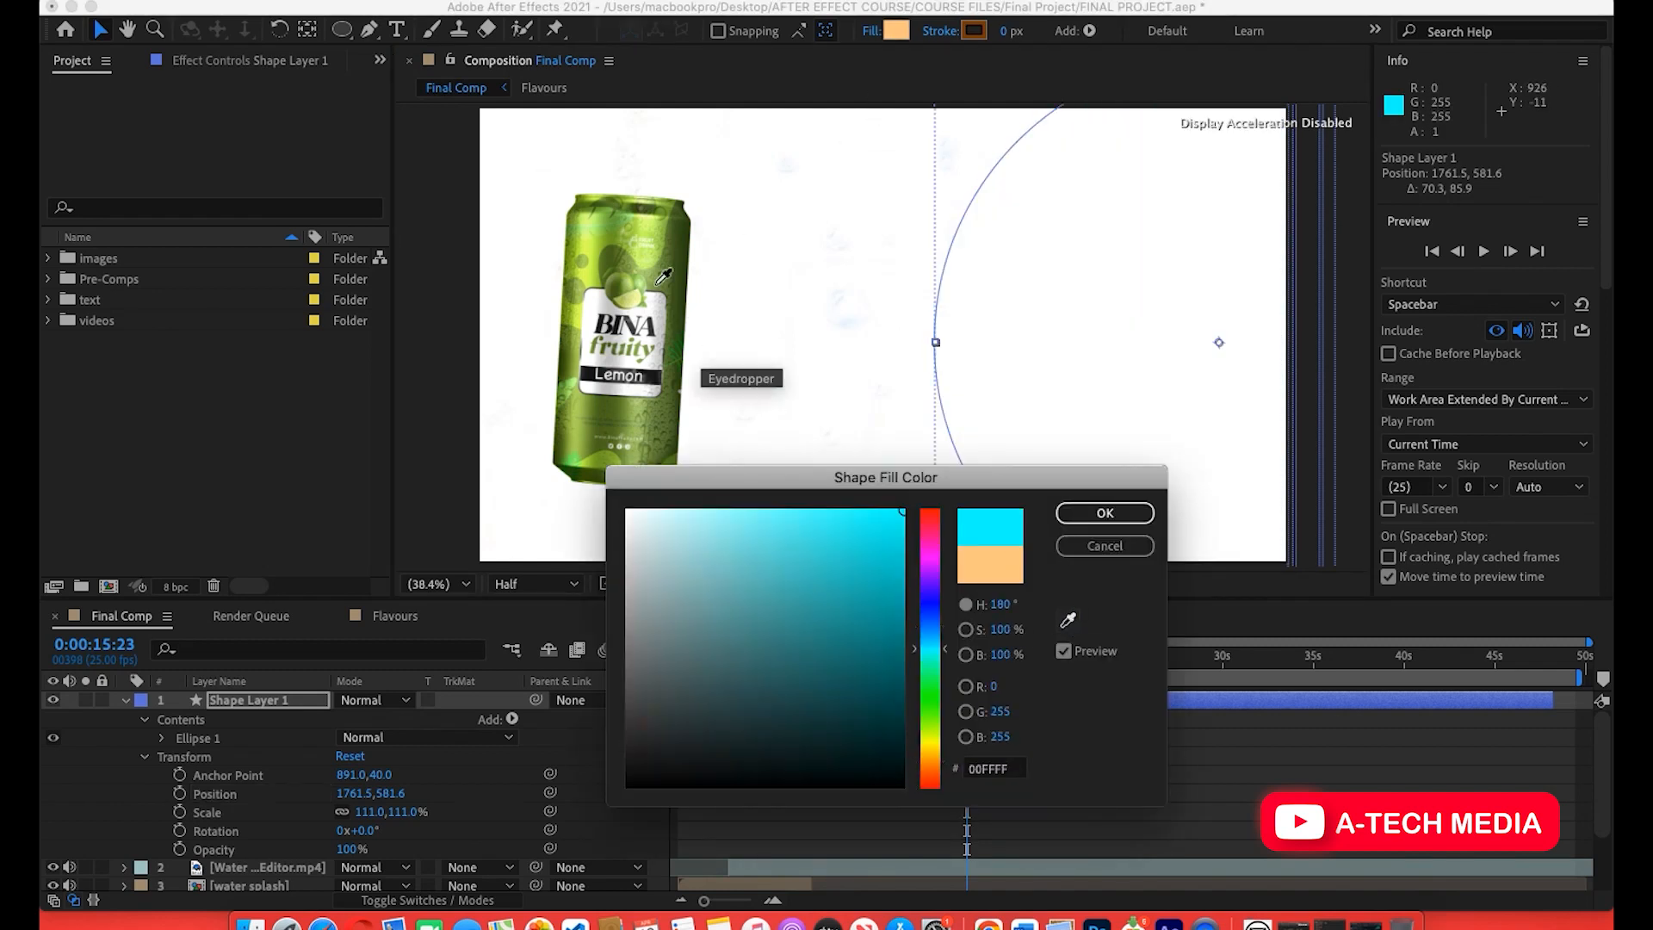
click(653, 251)
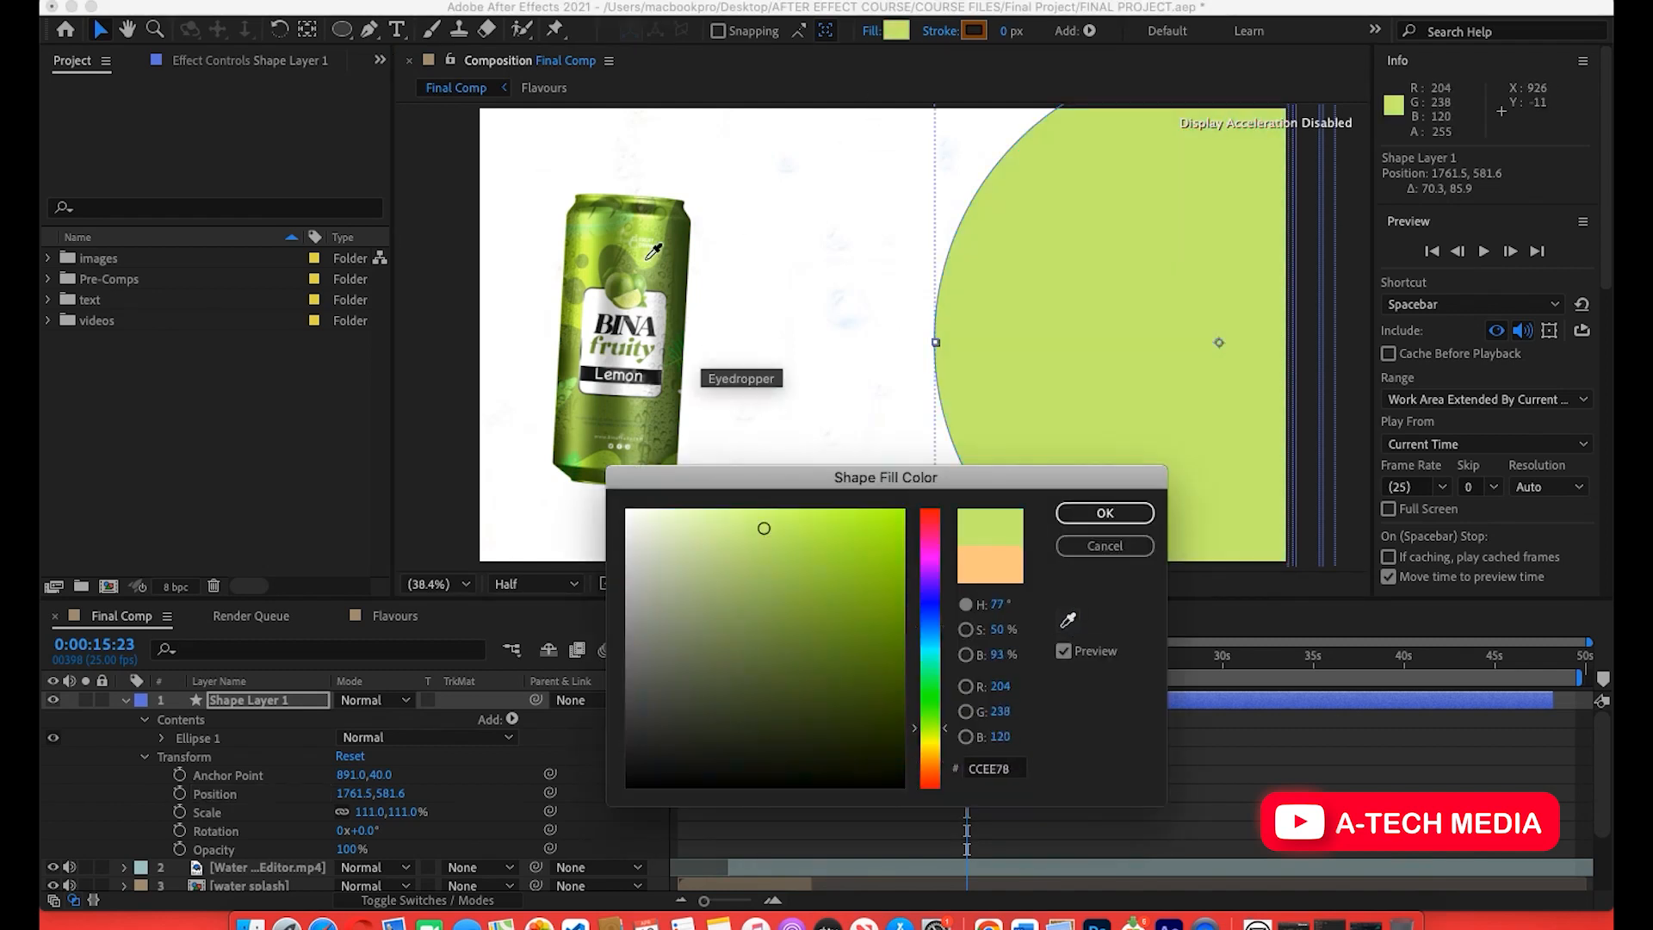
click(1075, 513)
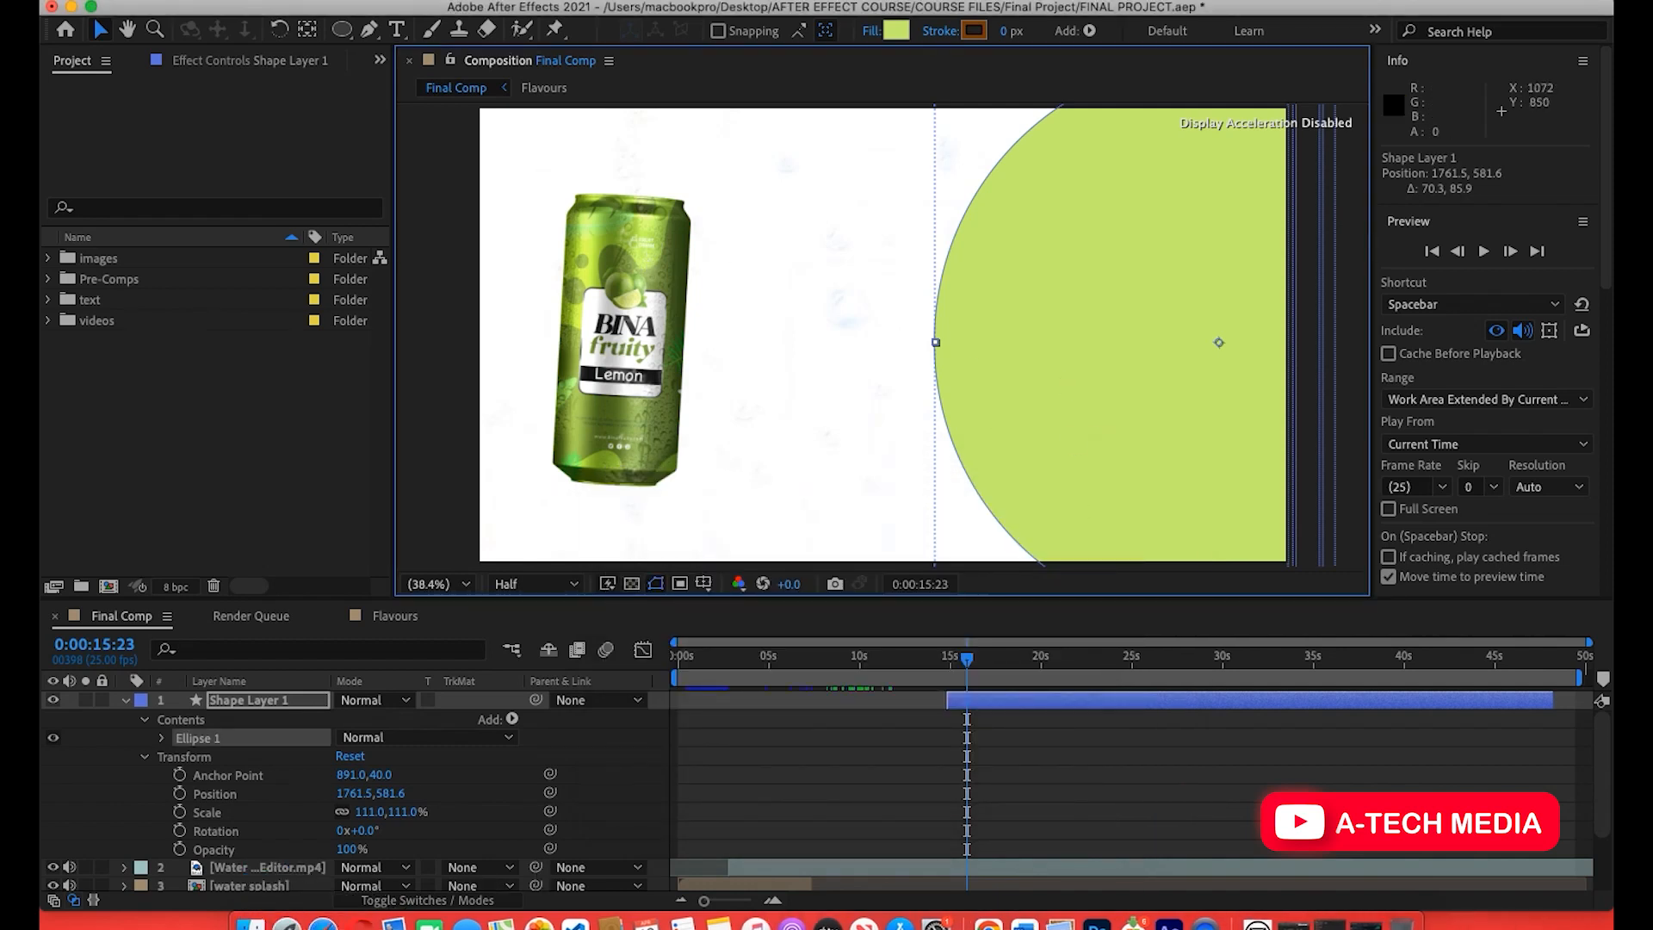
Expand Ellipse 1's Stroke 1 properties and set the stroke color to a dark green sampled from the lemon can's edge.
click(155, 740)
click(181, 776)
scroll(337, 772, down, 2)
scroll(400, 755, up, 2)
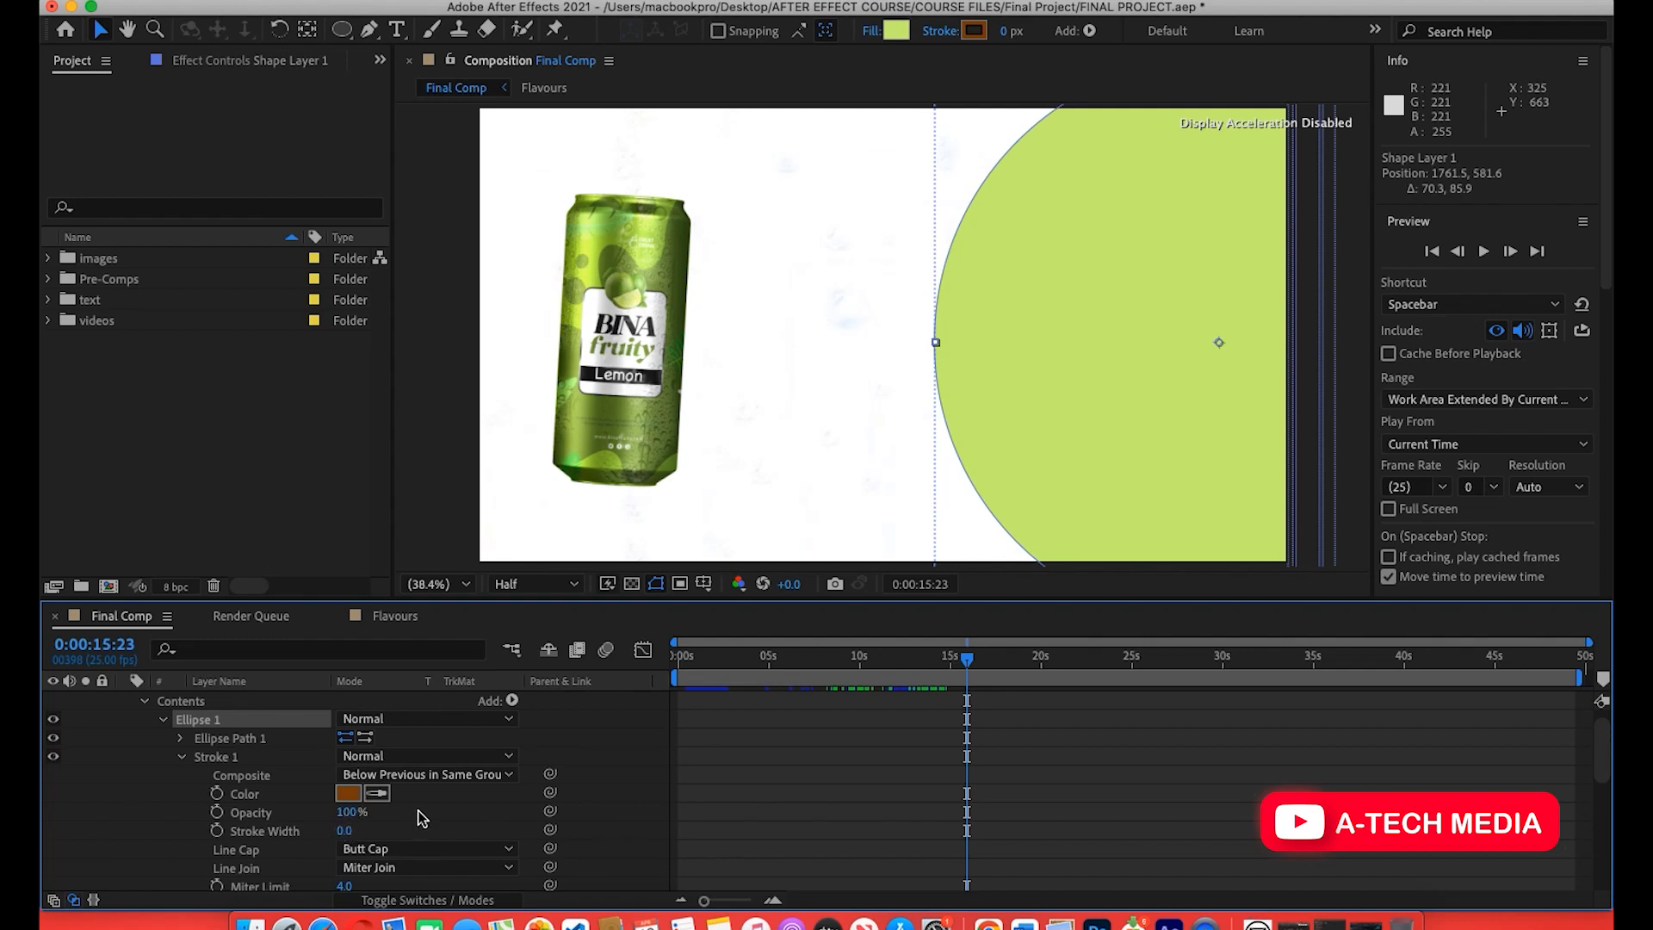
scroll(420, 813, down, 2)
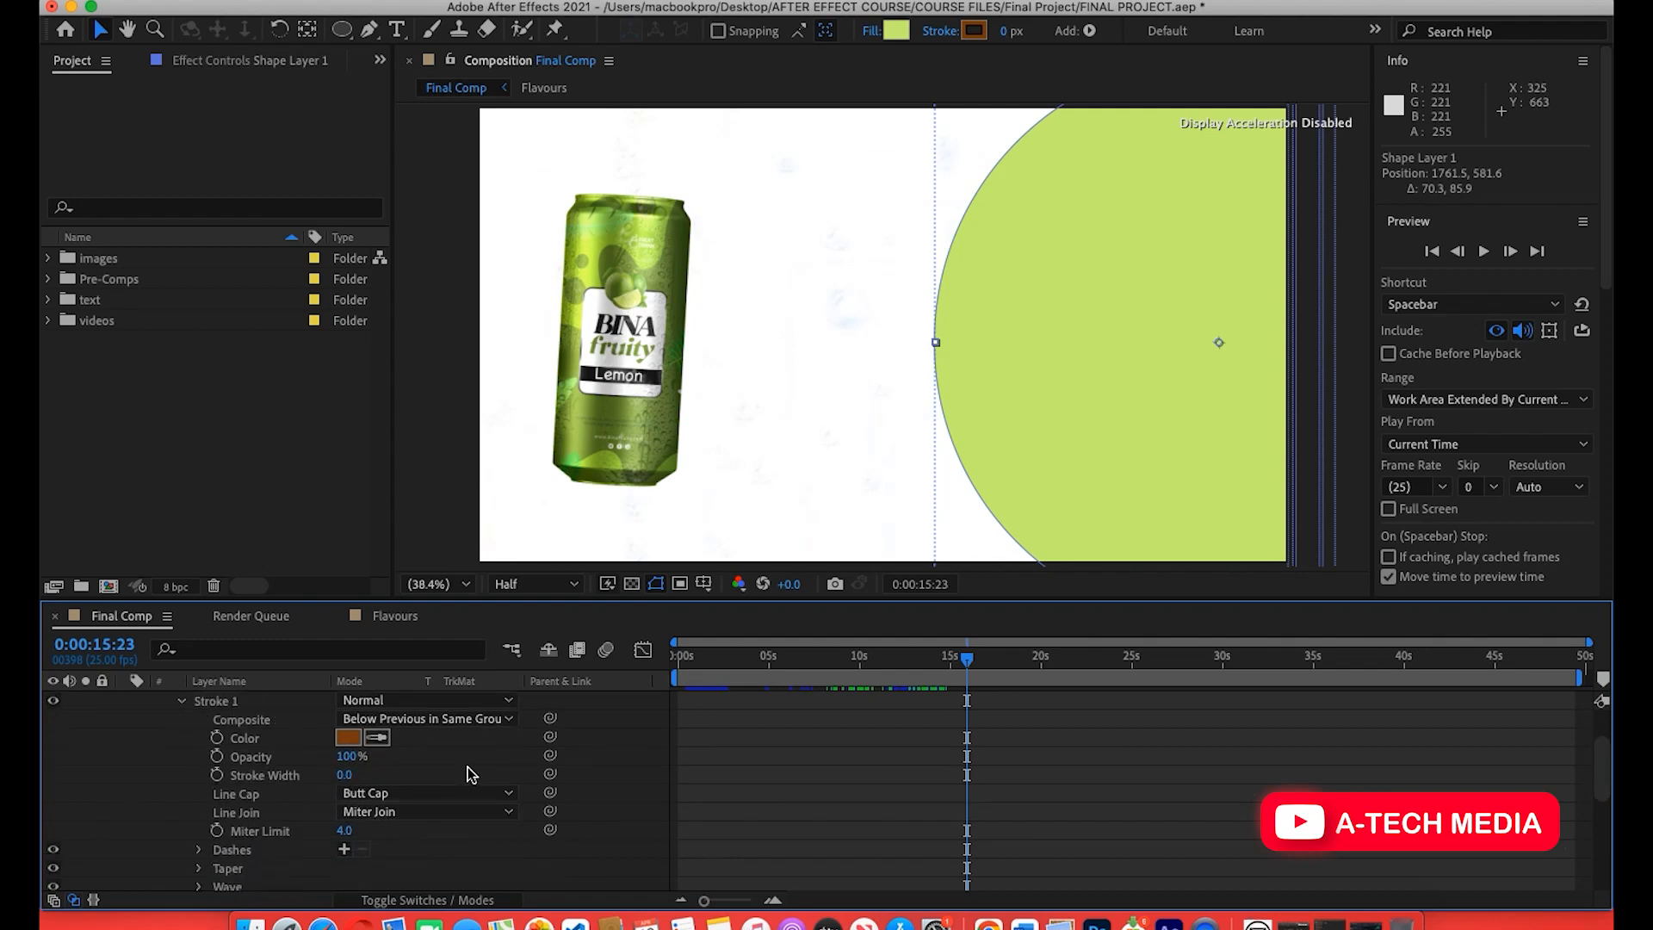
scroll(468, 769, up, 1)
click(970, 33)
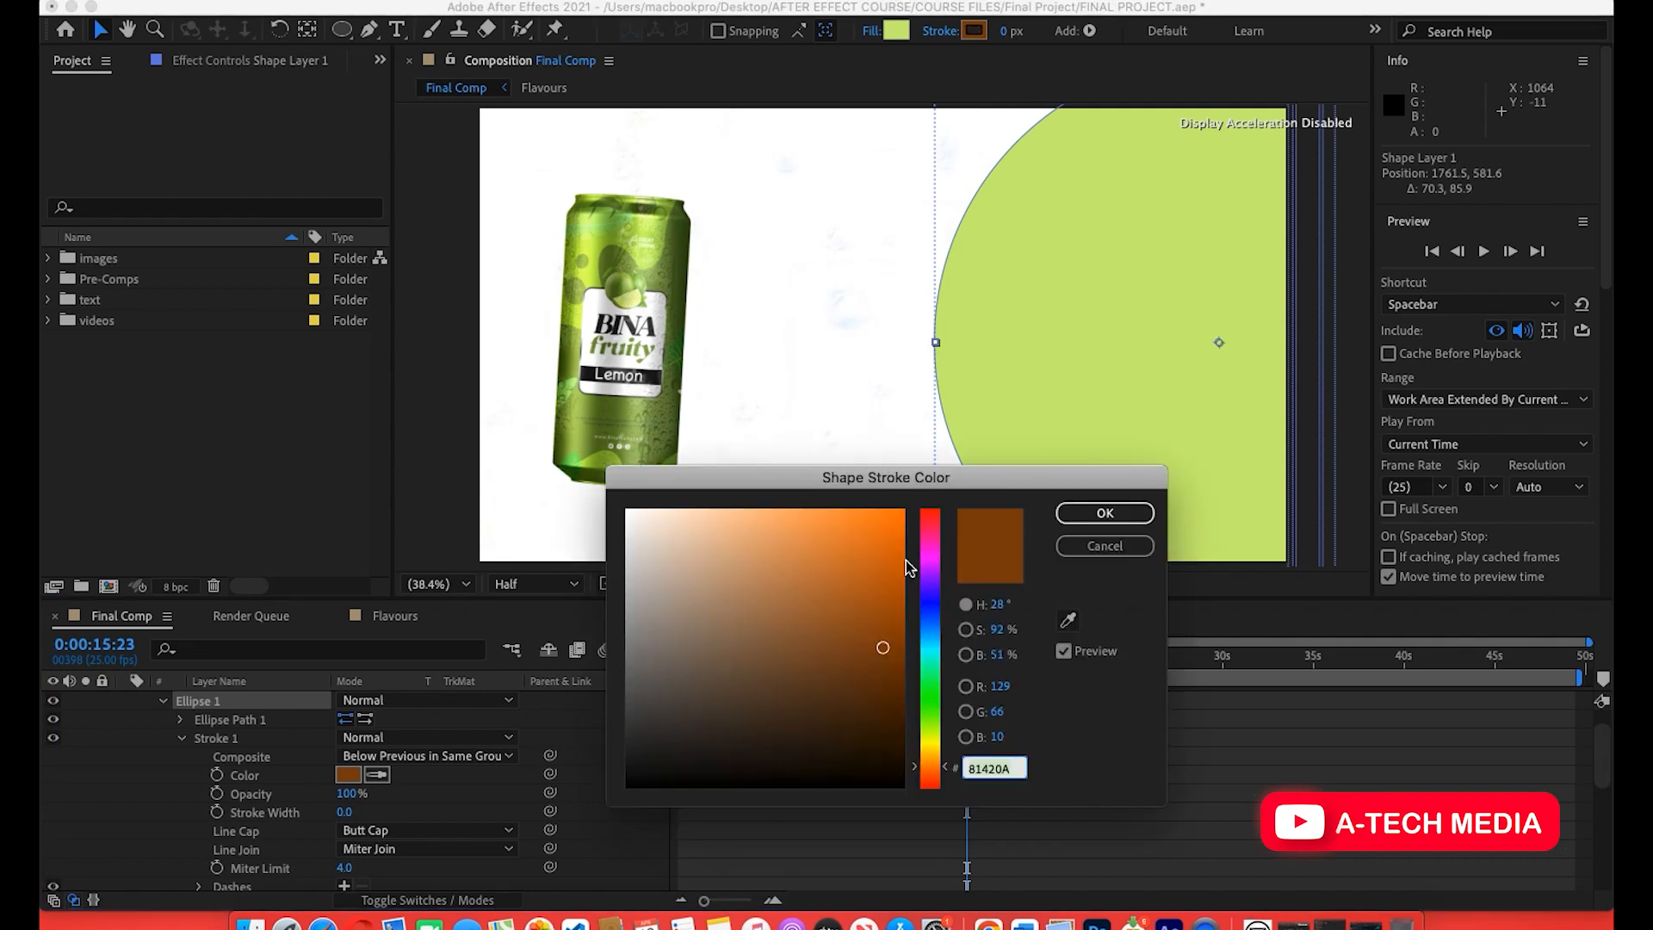
click(1072, 622)
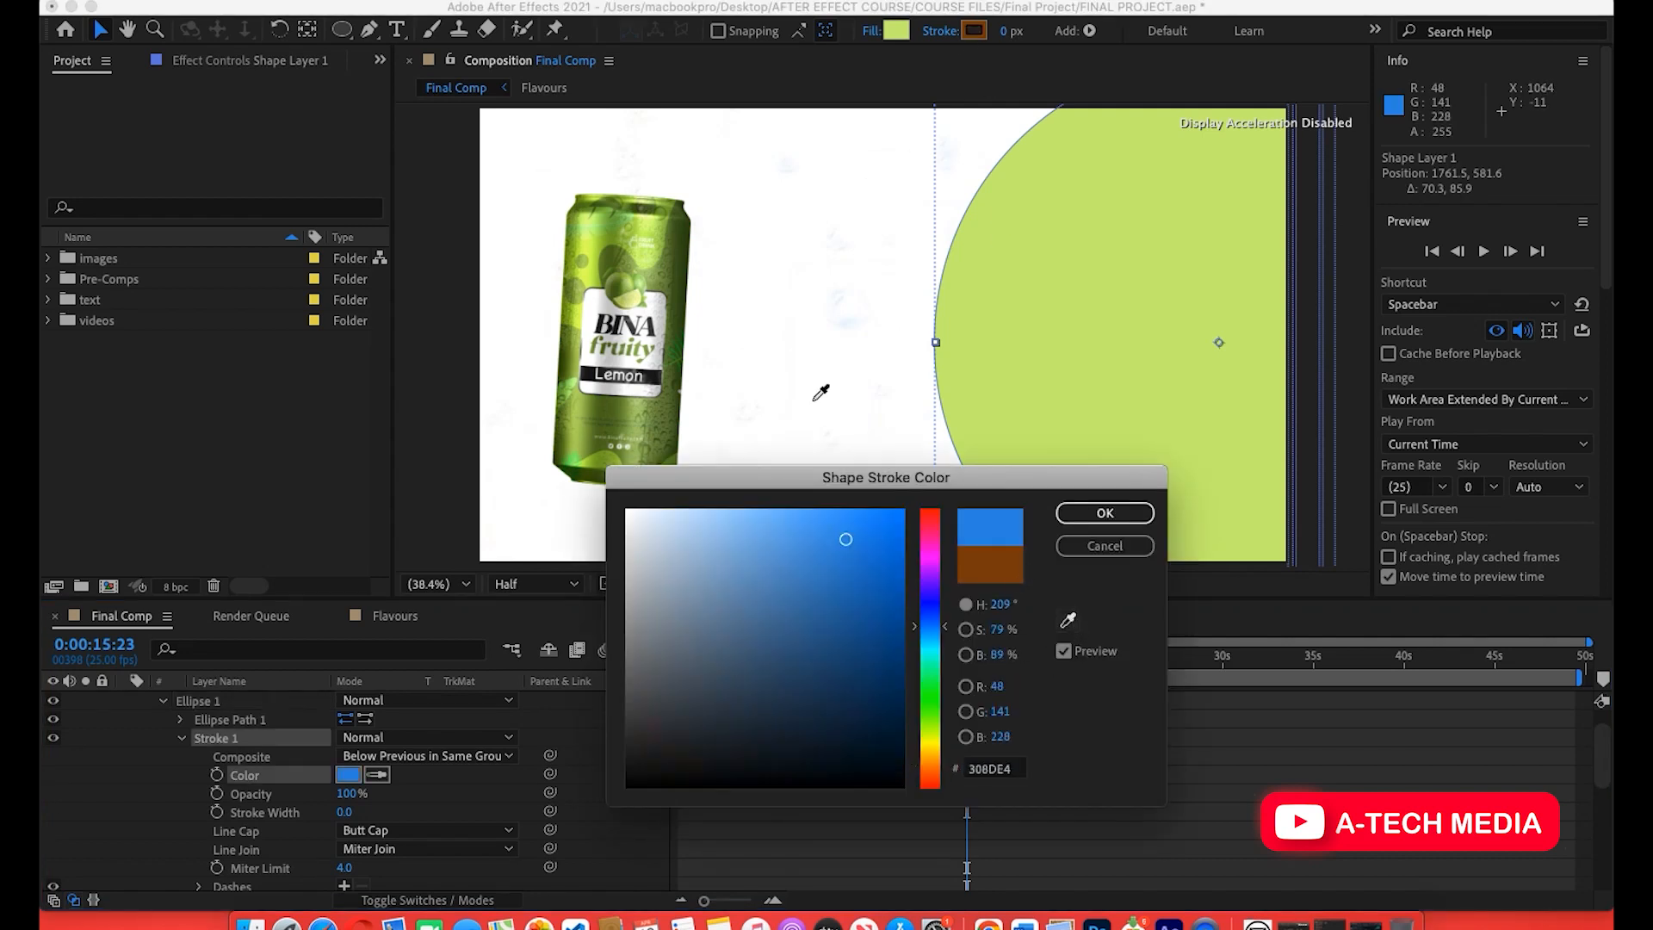
click(678, 272)
click(1104, 512)
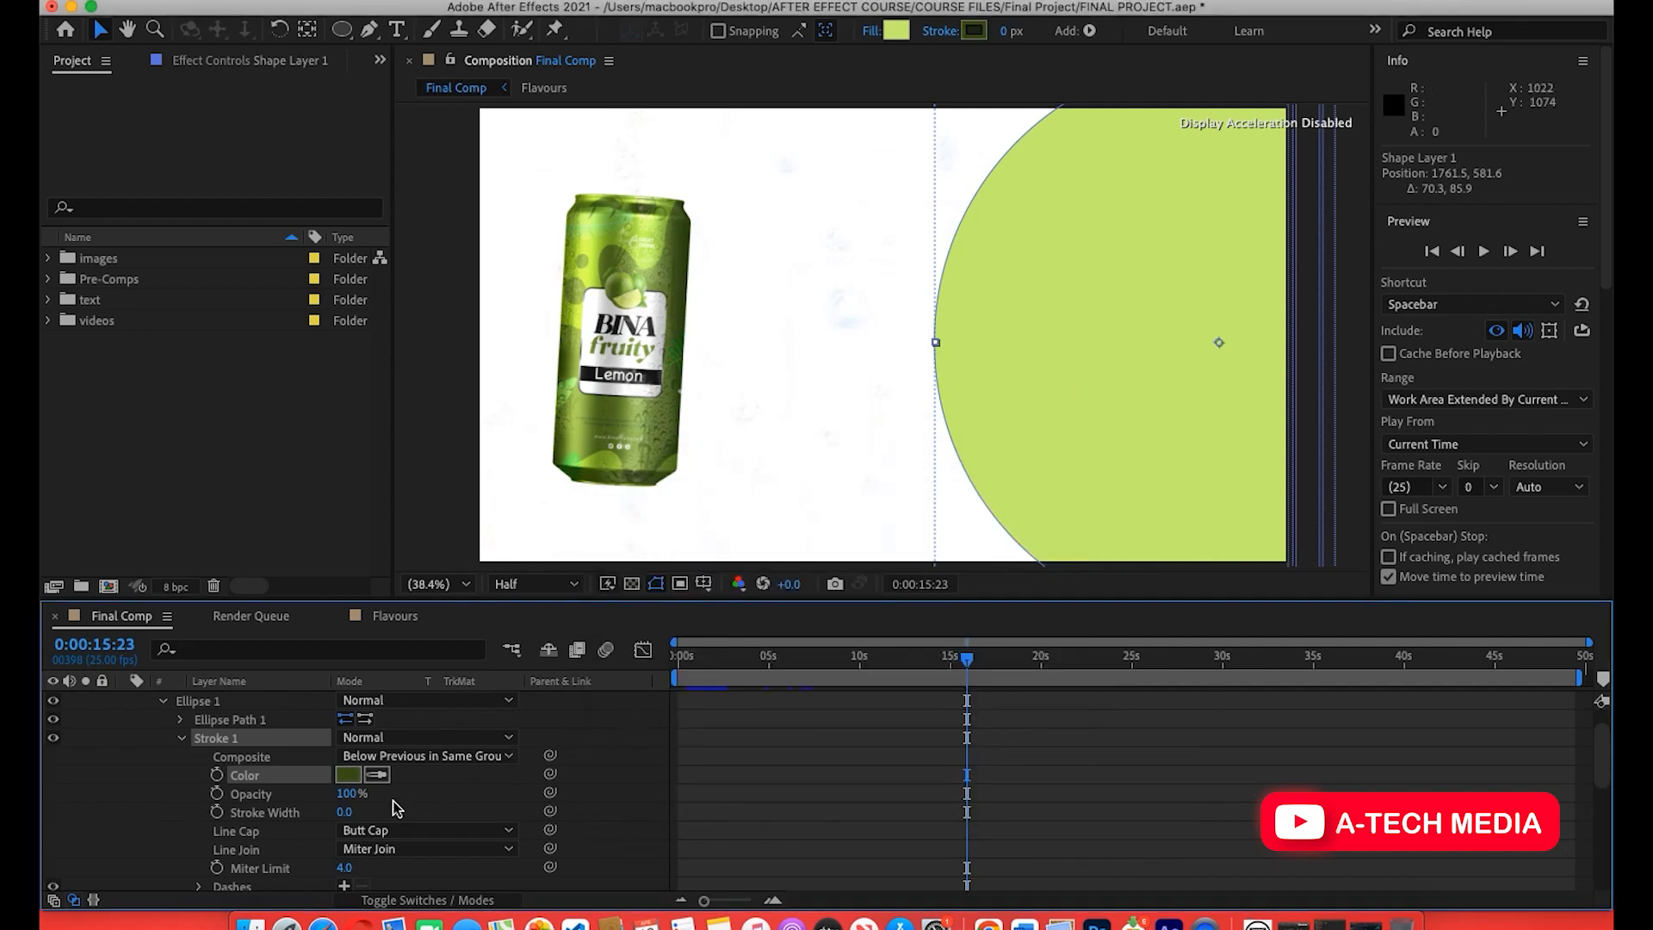
Set the circle's Stroke 1 width to 5.
scroll(394, 808, down, 1)
mouse_move(344, 800)
mouse_down()
mouse_move(372, 797)
mouse_move(357, 805)
mouse_up()
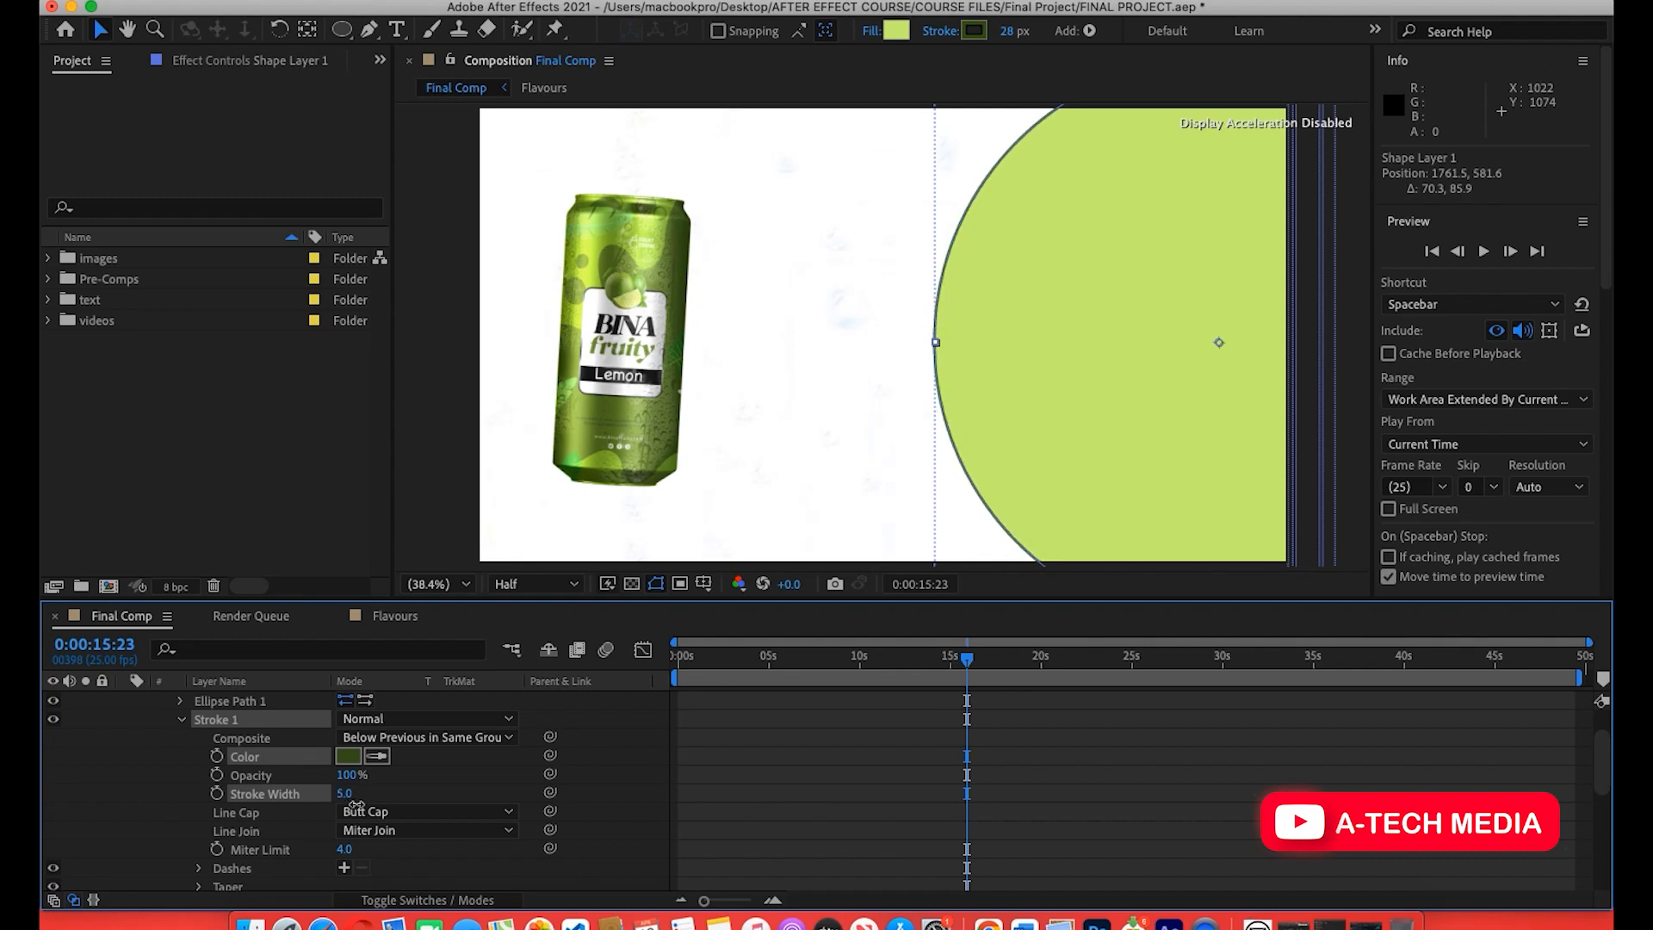
scroll(307, 839, down, 2)
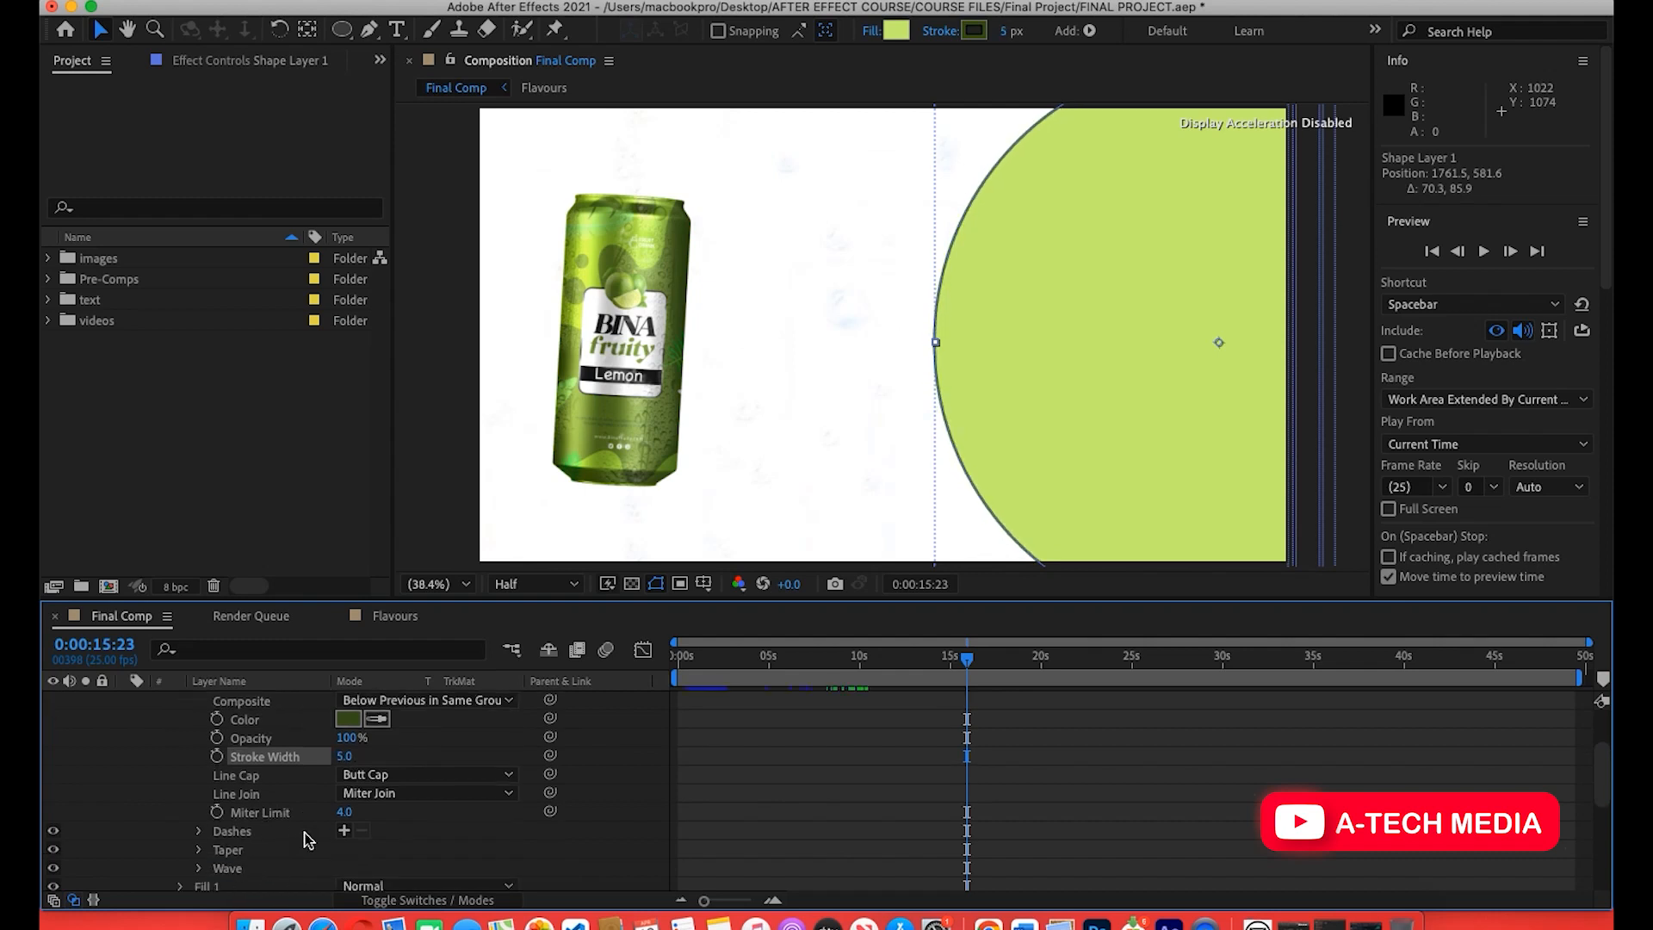
drag(345, 811, 413, 803)
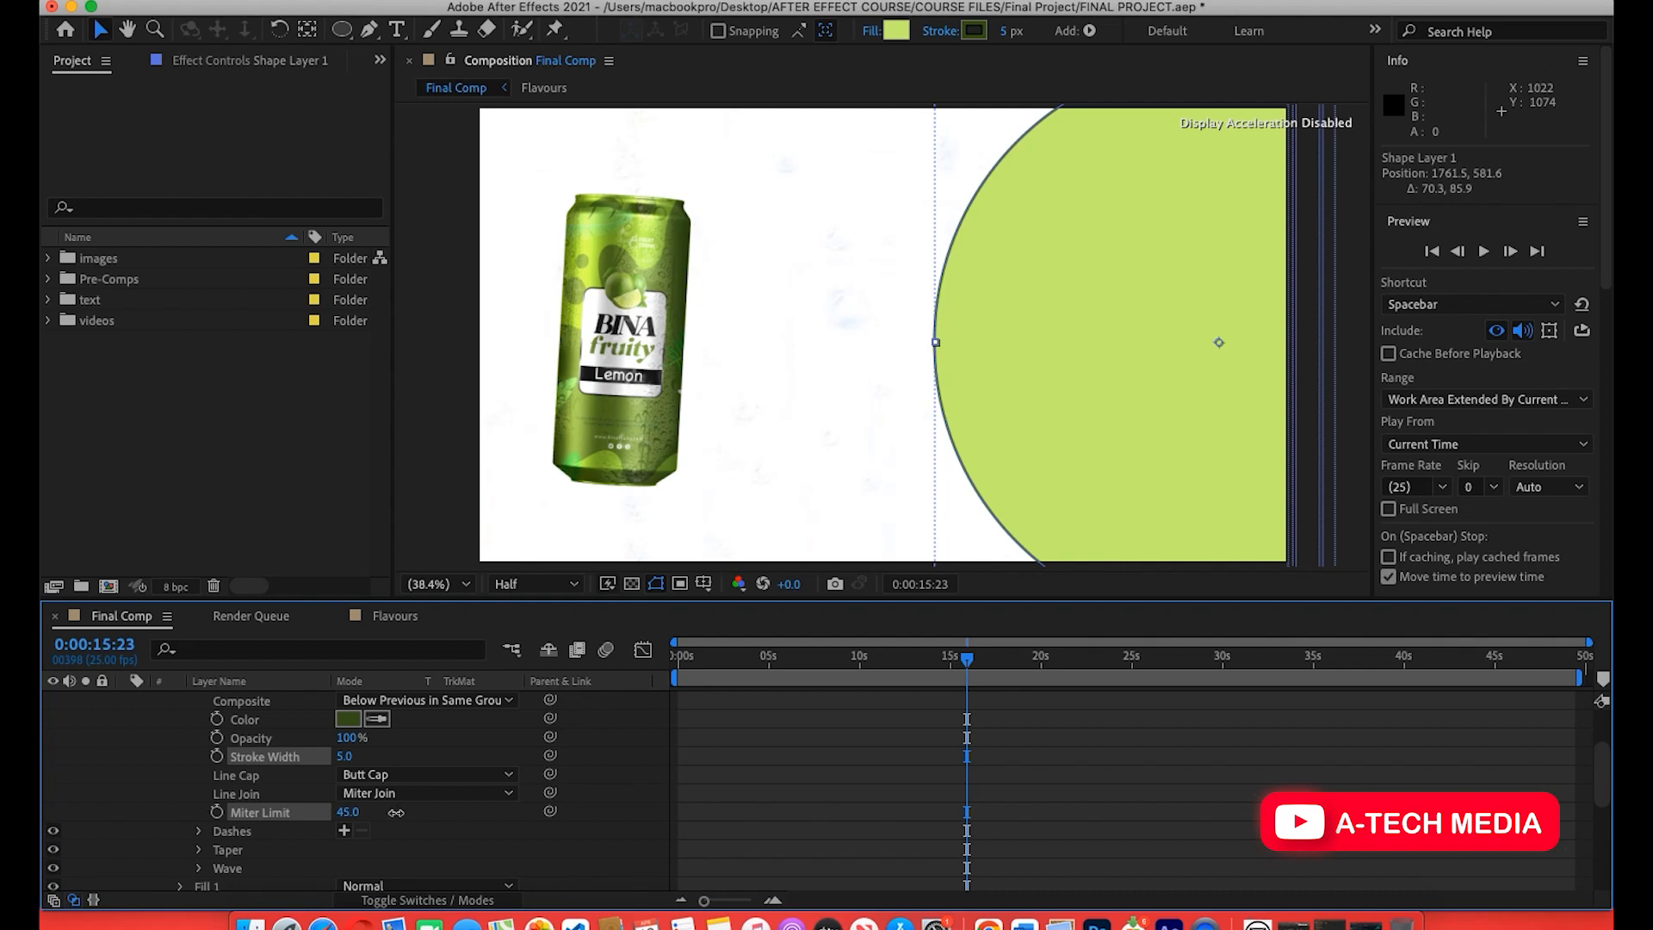
key(super+z)
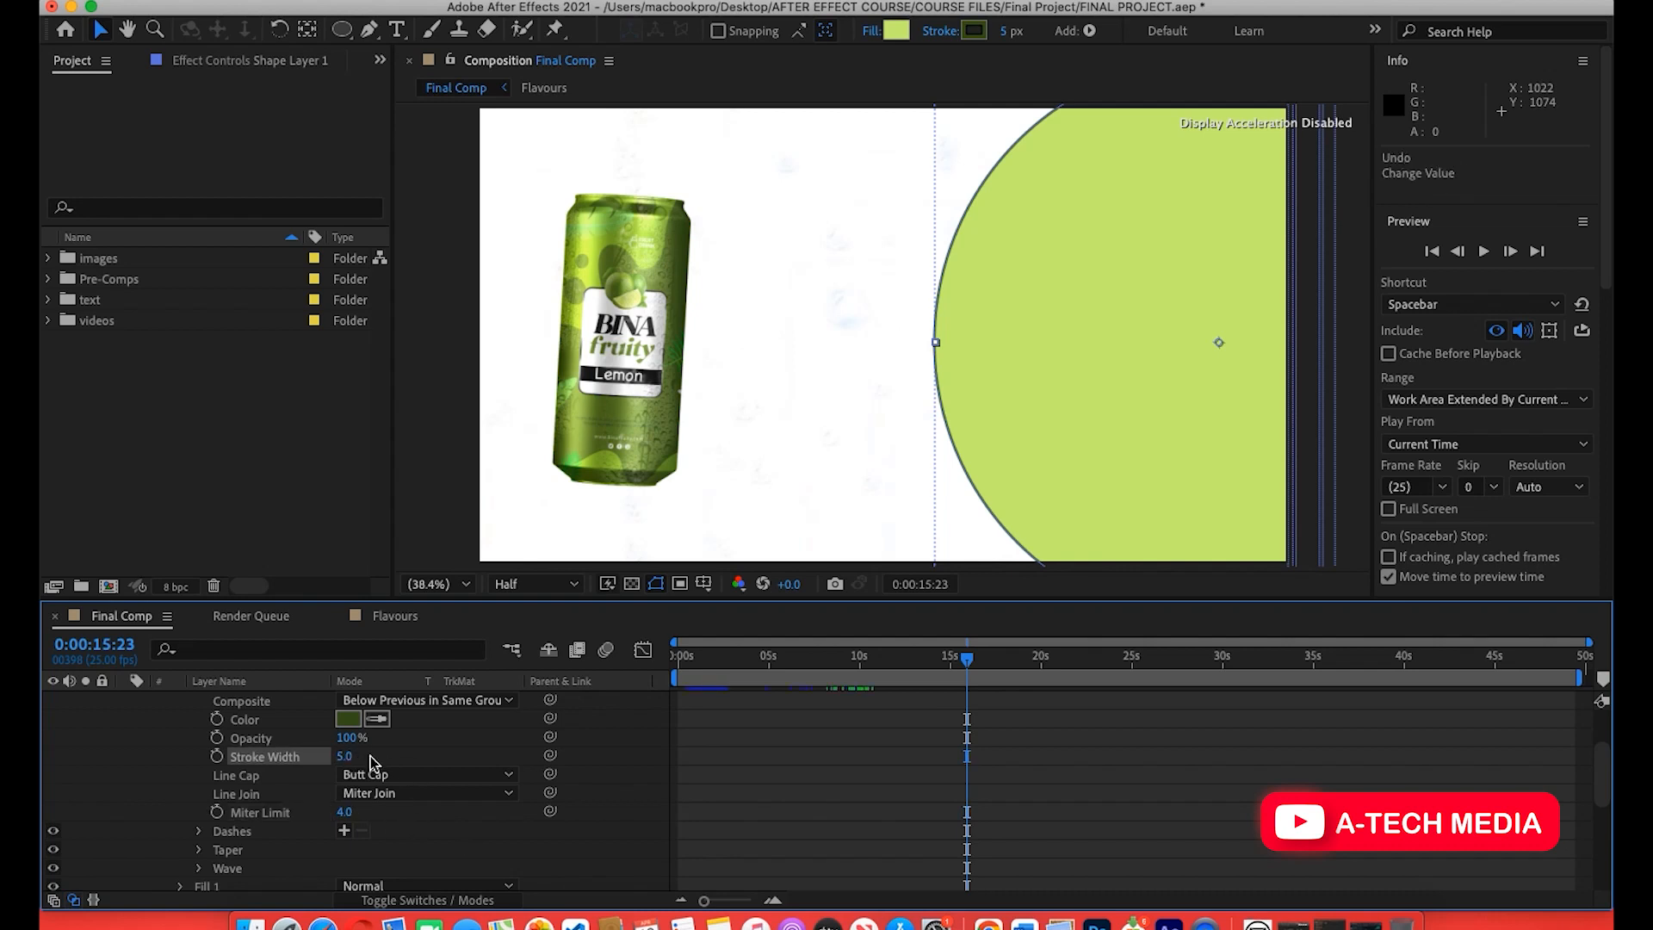
Add a dash to the circle's Stroke 1 and set its Dash length to 120.
scroll(370, 761, up, 2)
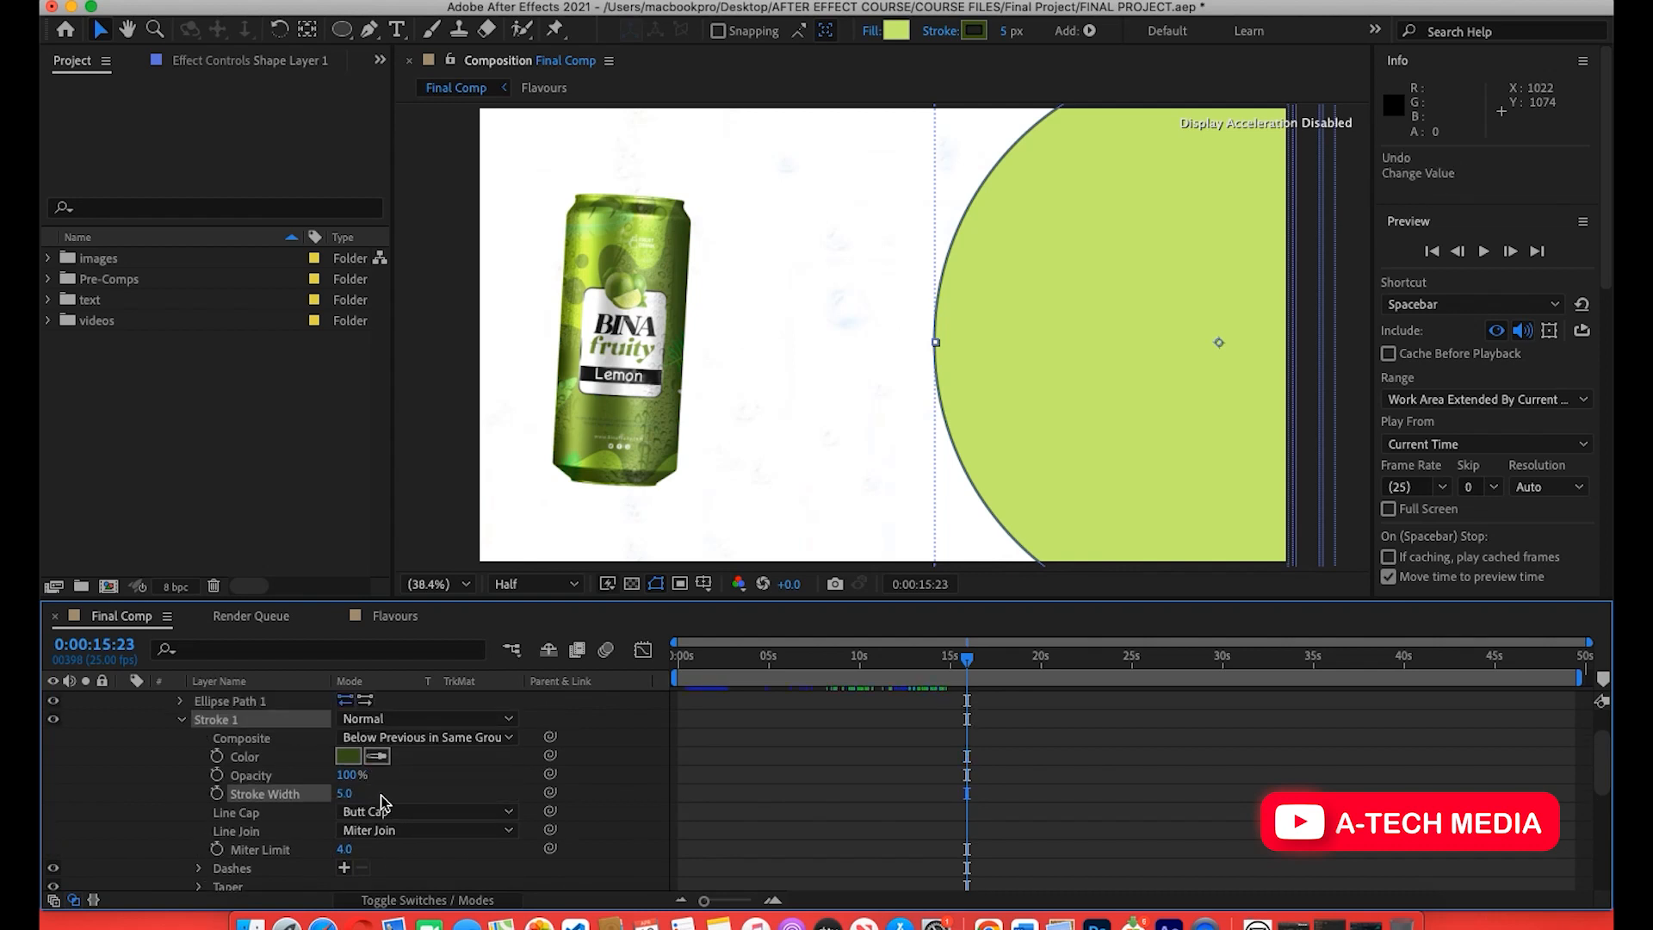
scroll(370, 803, down, 5)
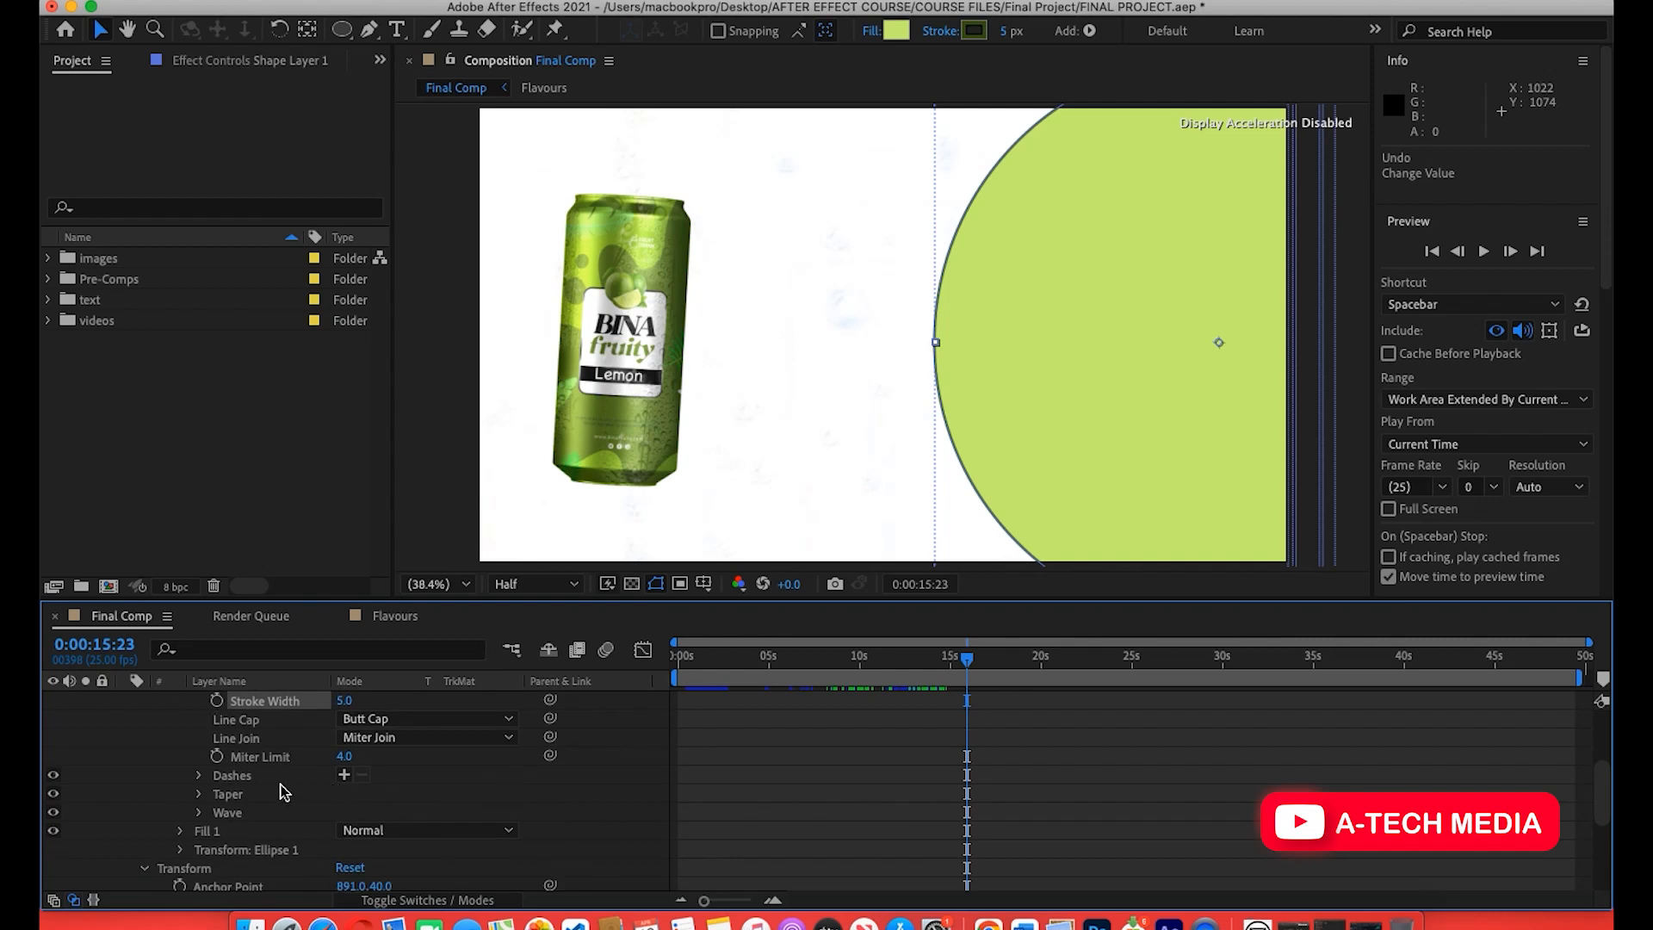
click(345, 775)
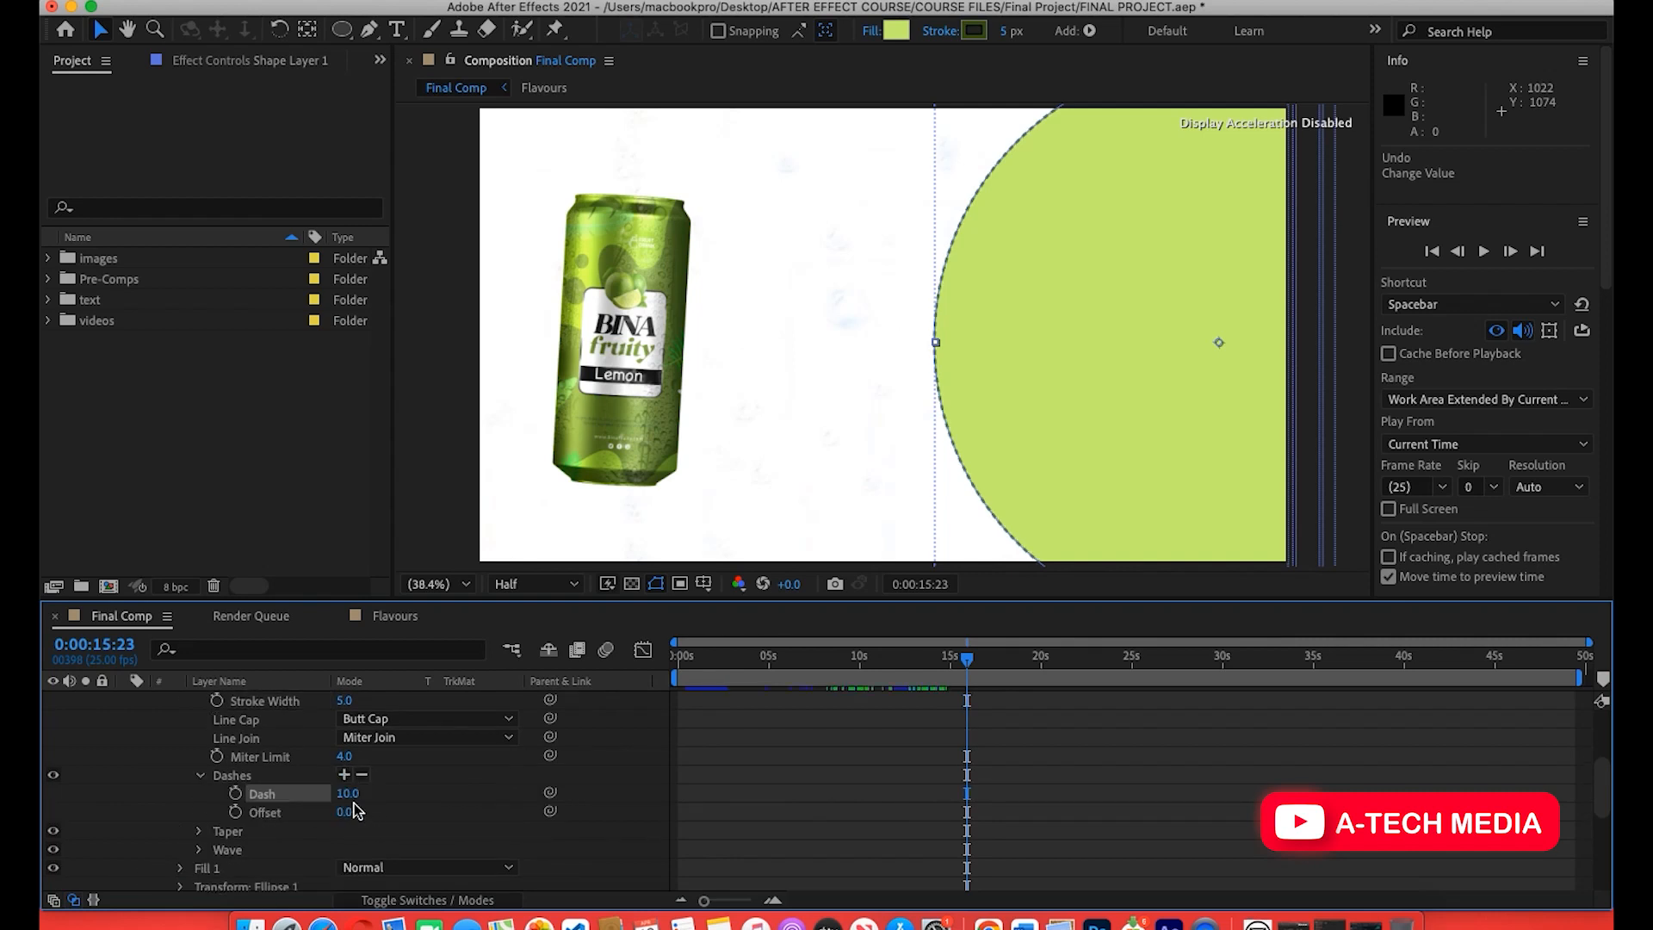
drag(347, 798, 459, 786)
click(861, 234)
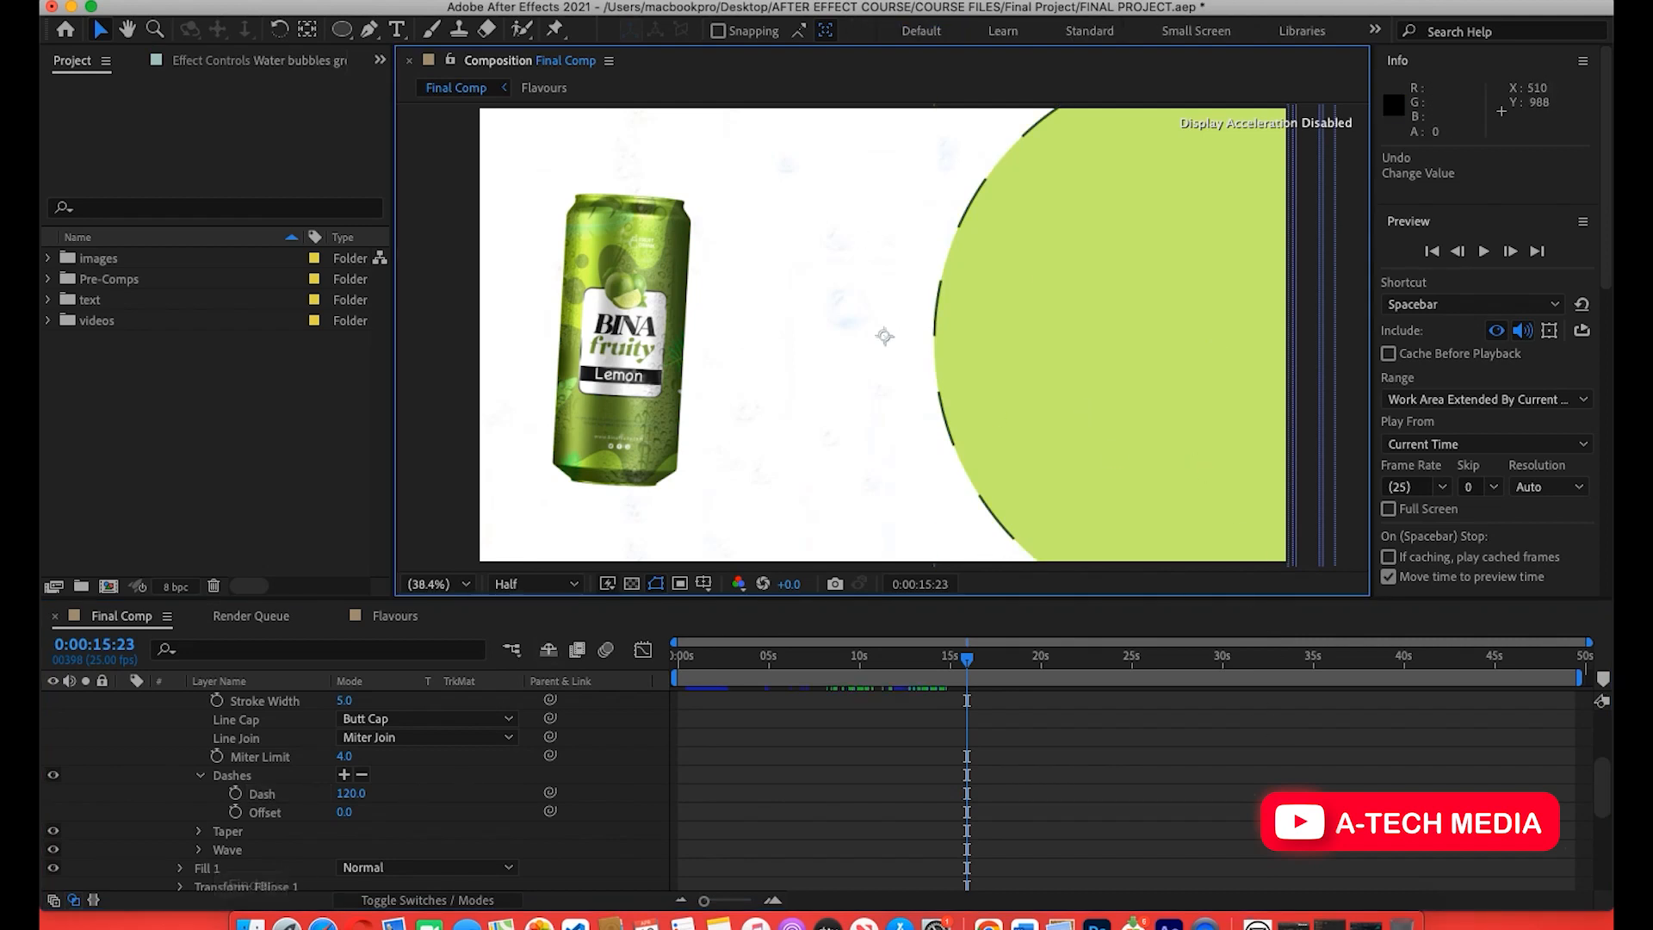
Compare the circle's dashed outline with the lemon scene in the Fruit Juice Motion Advert reference video.
click(265, 921)
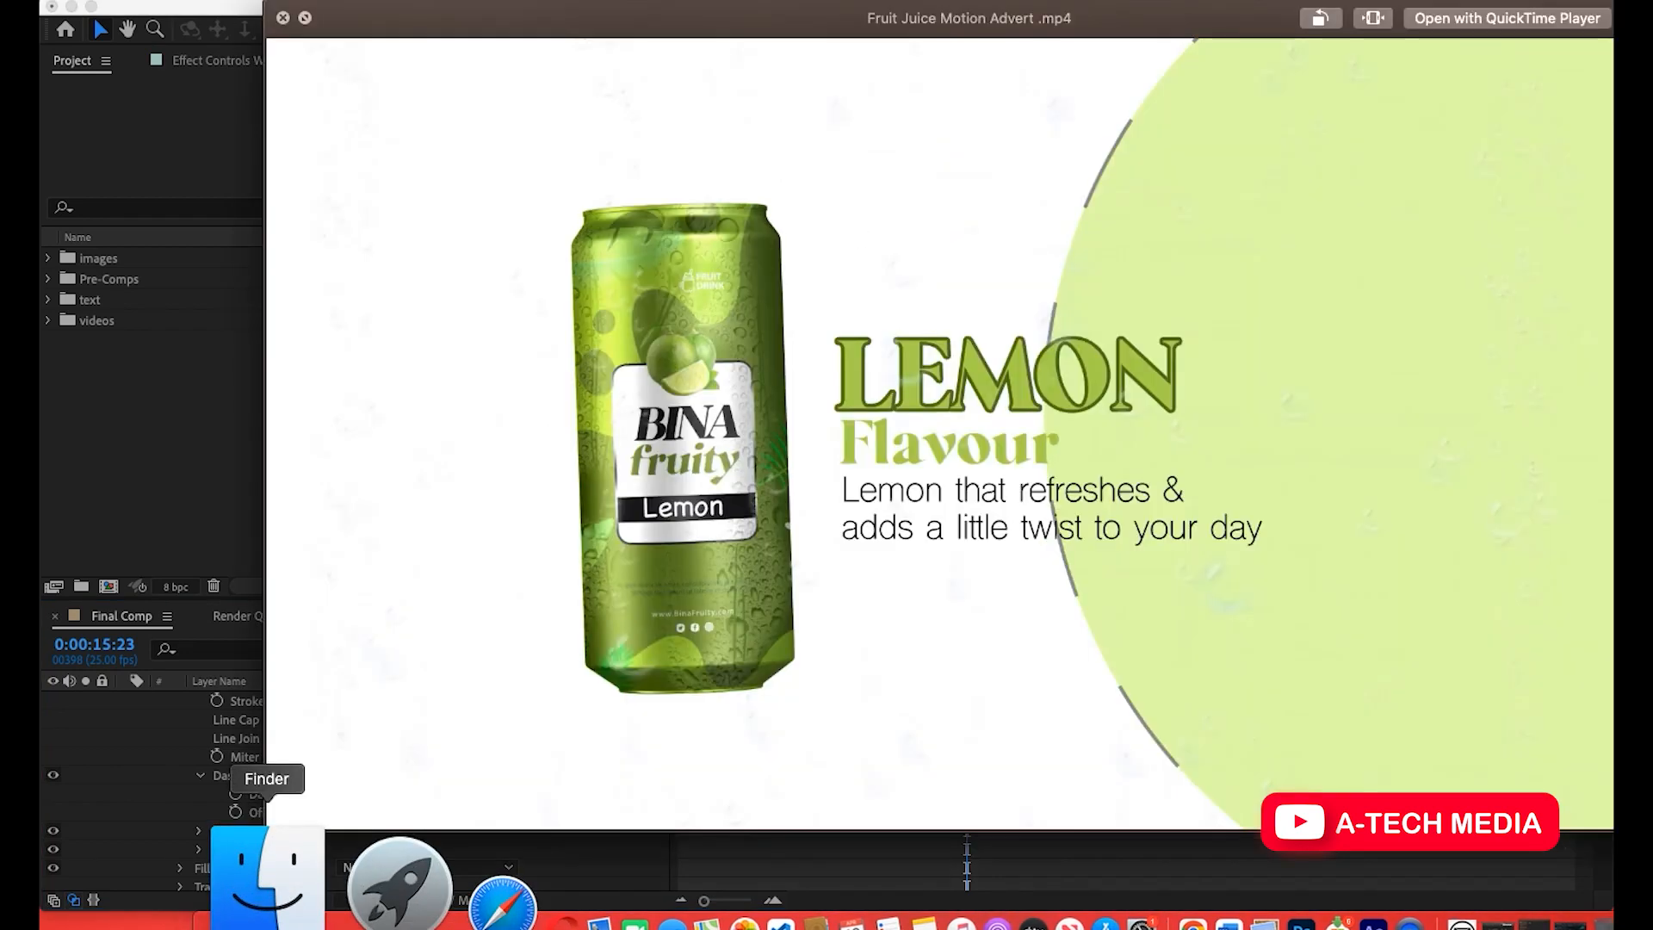
click(97, 530)
click(983, 329)
right_click(369, 798)
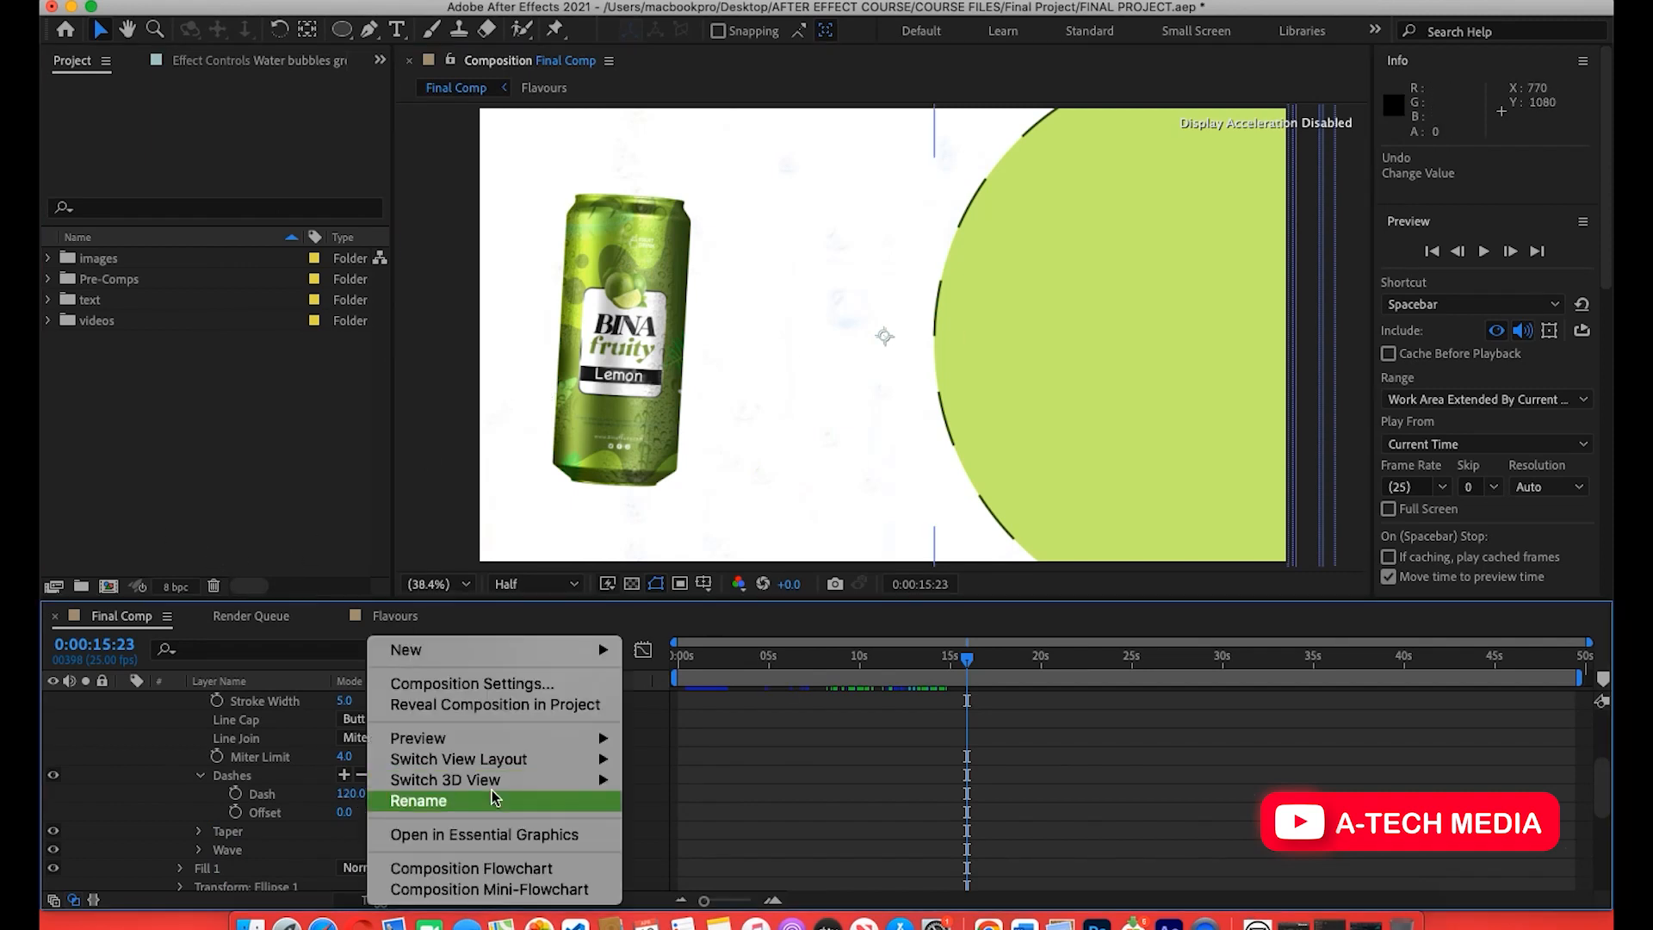
click(142, 757)
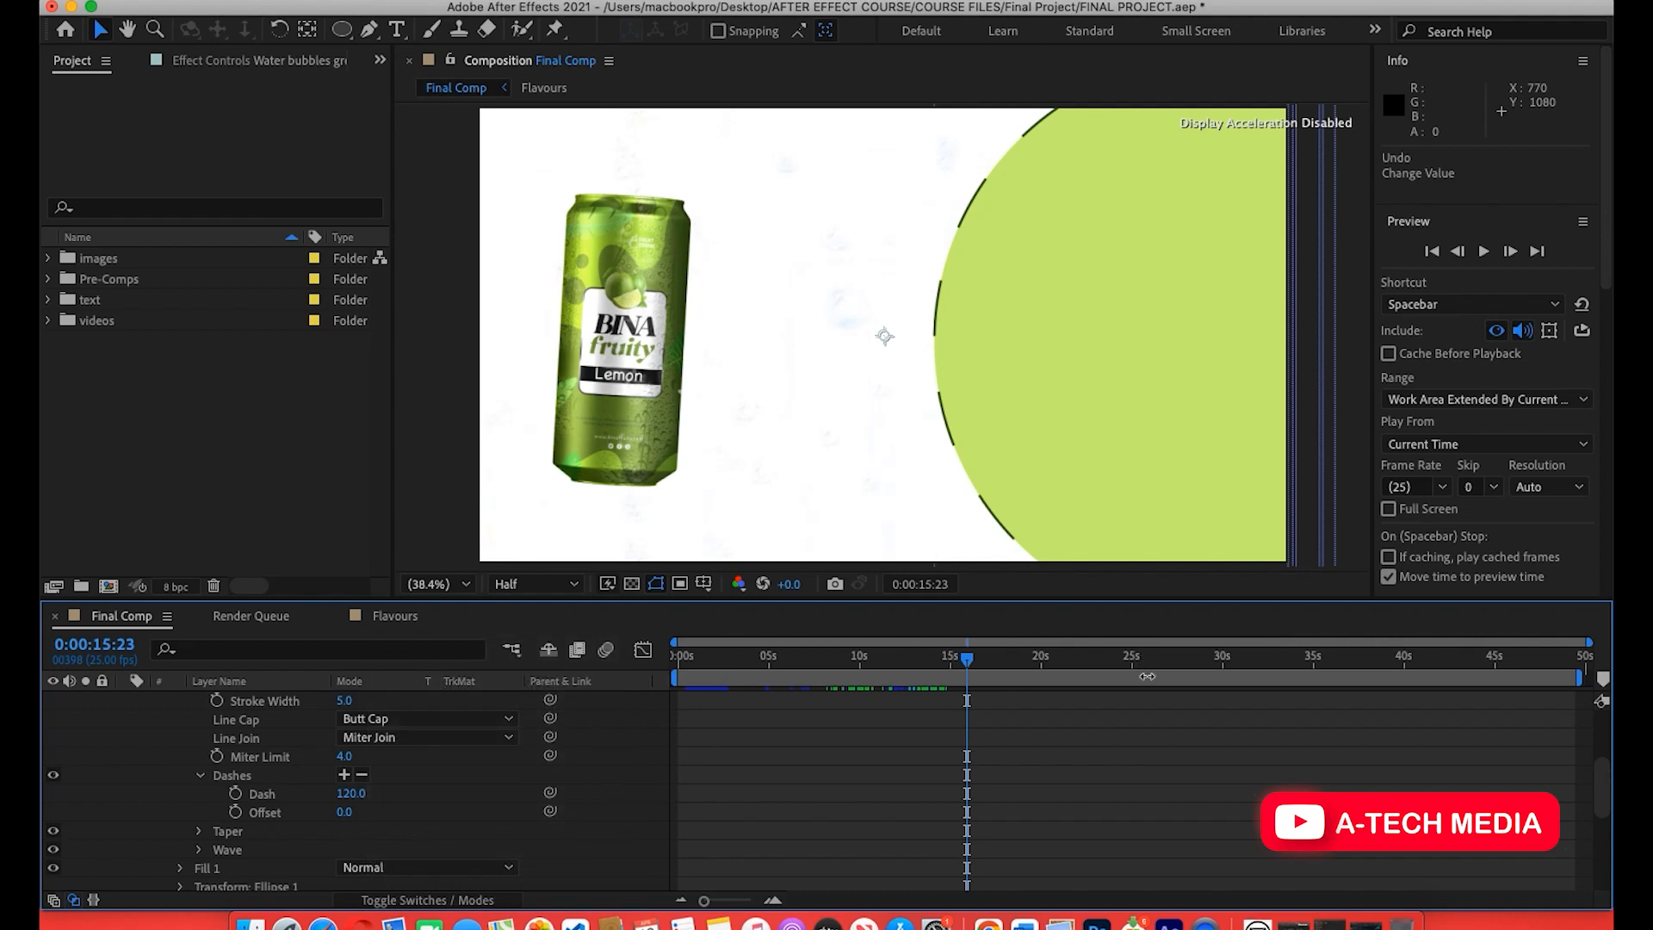
Change the circle's Stroke 1 color to the neutral grey 7D7D7D and deselect the shape layer.
scroll(449, 796, up, 4)
click(343, 814)
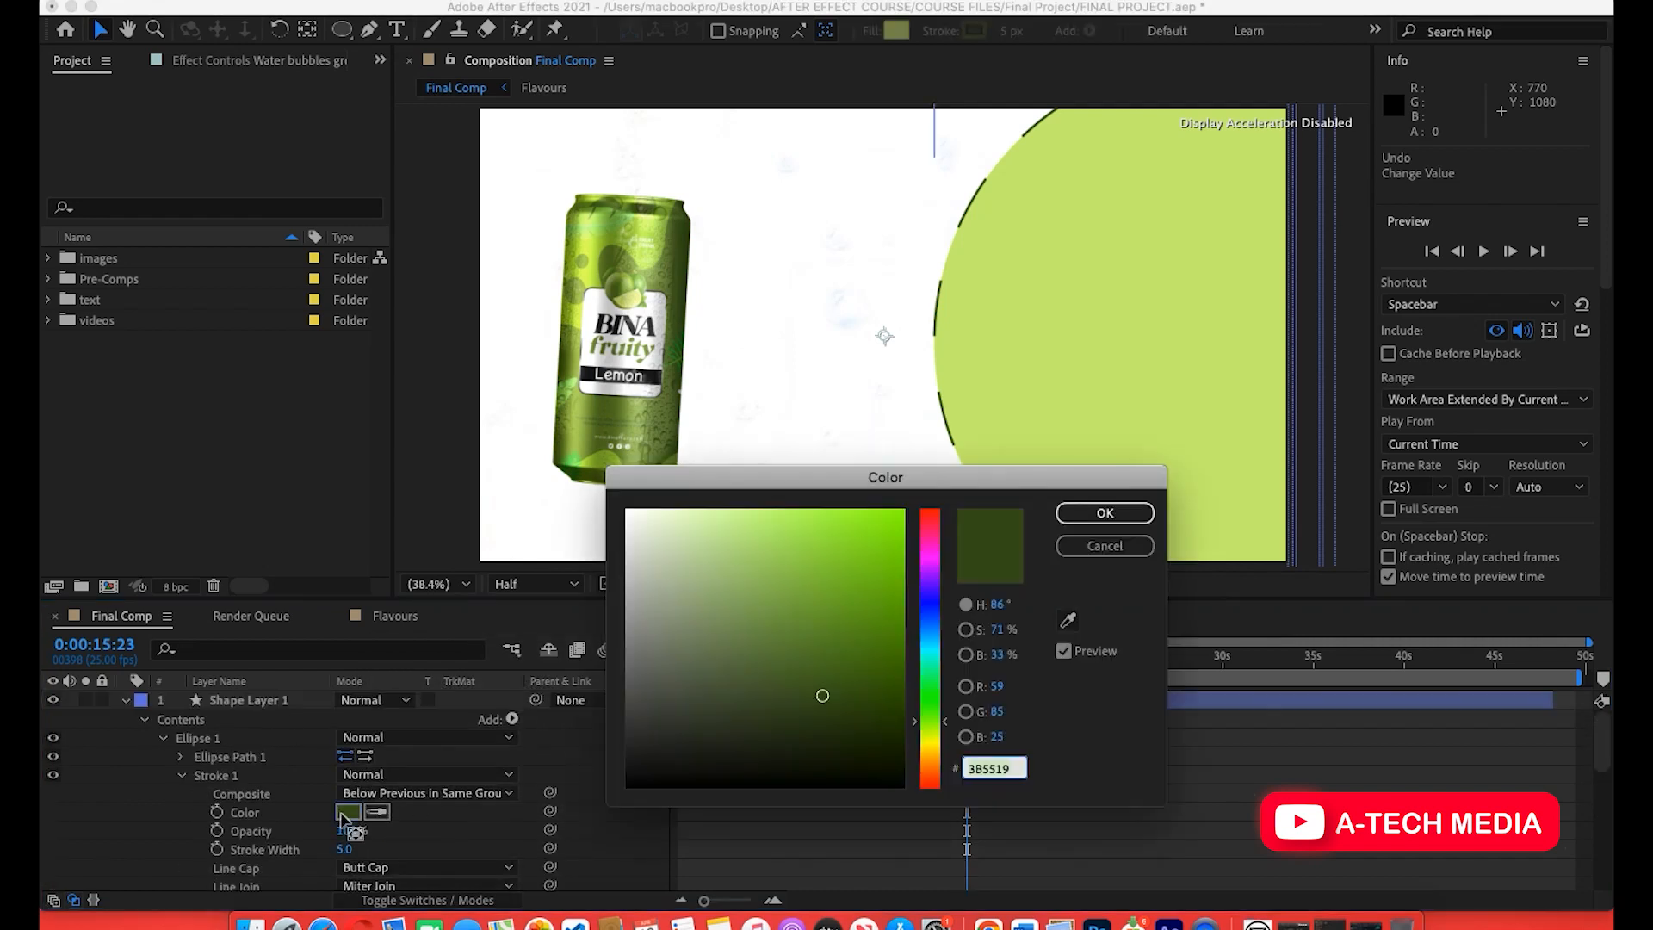
drag(757, 646, 617, 651)
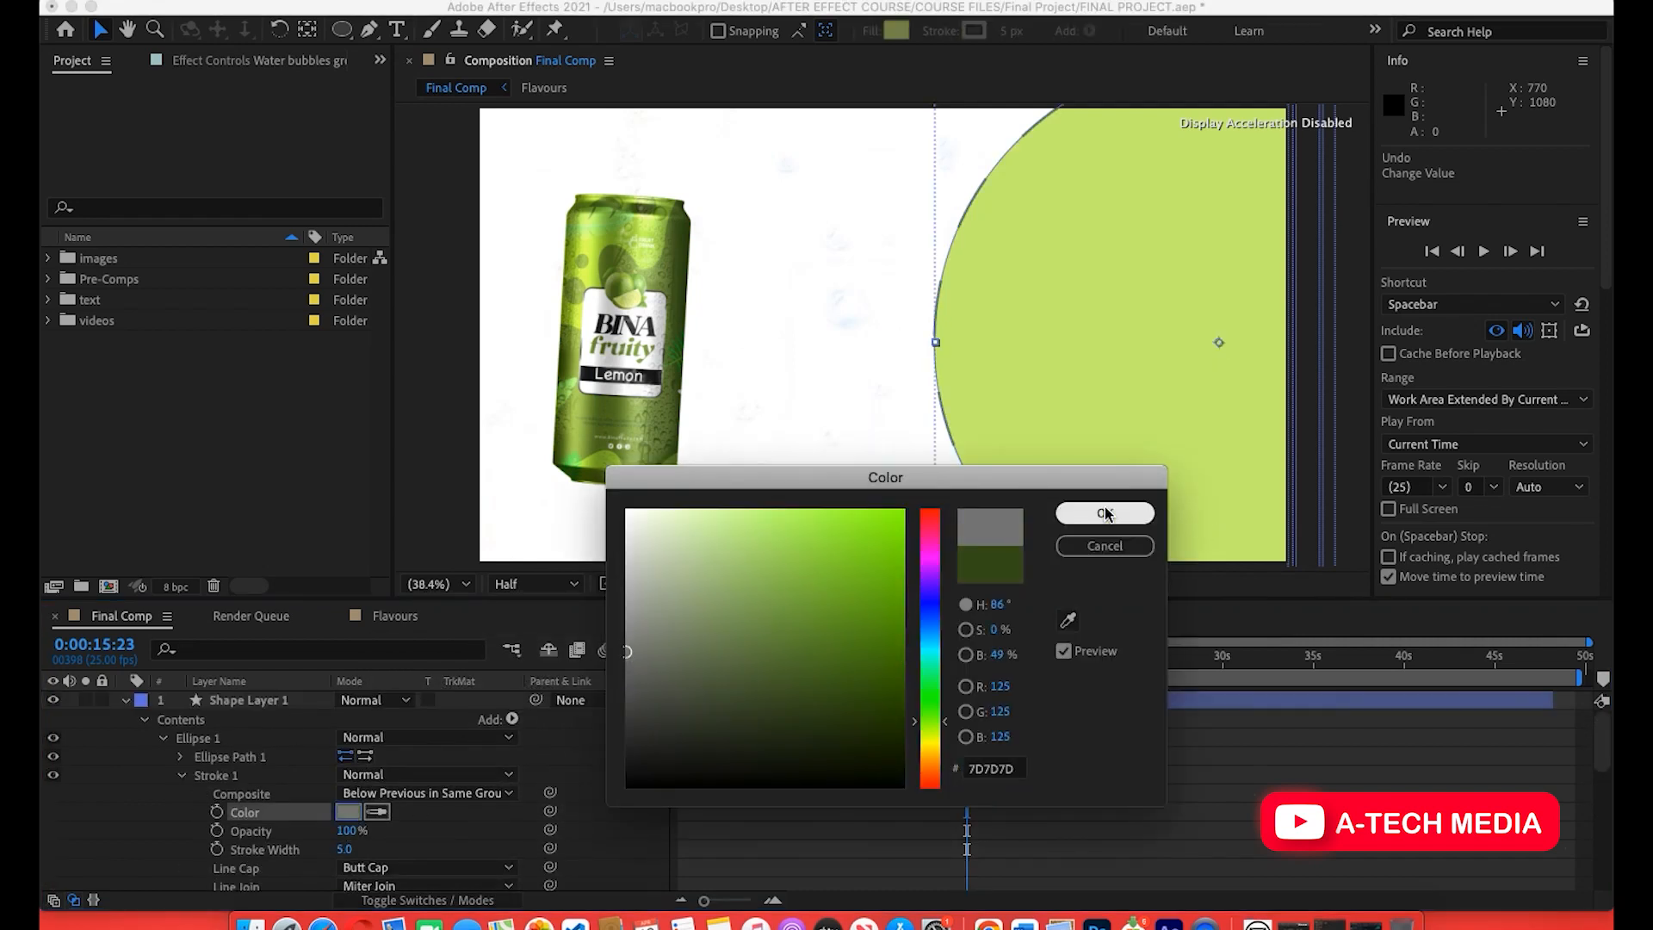
key(Return)
click(1171, 887)
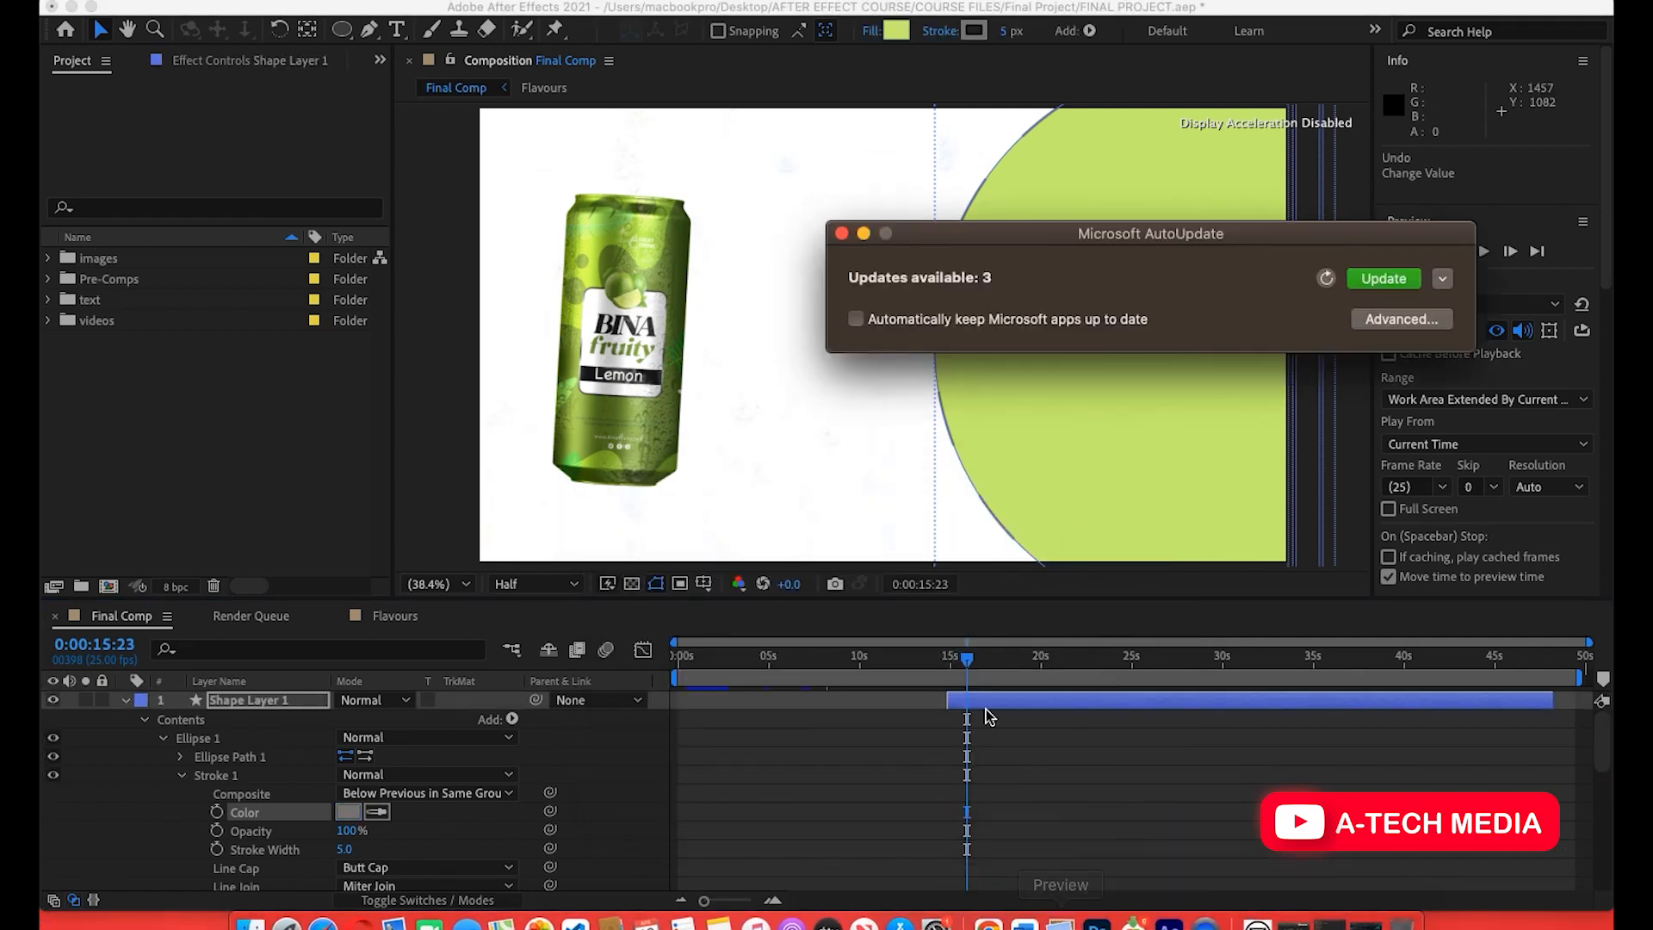
click(1254, 482)
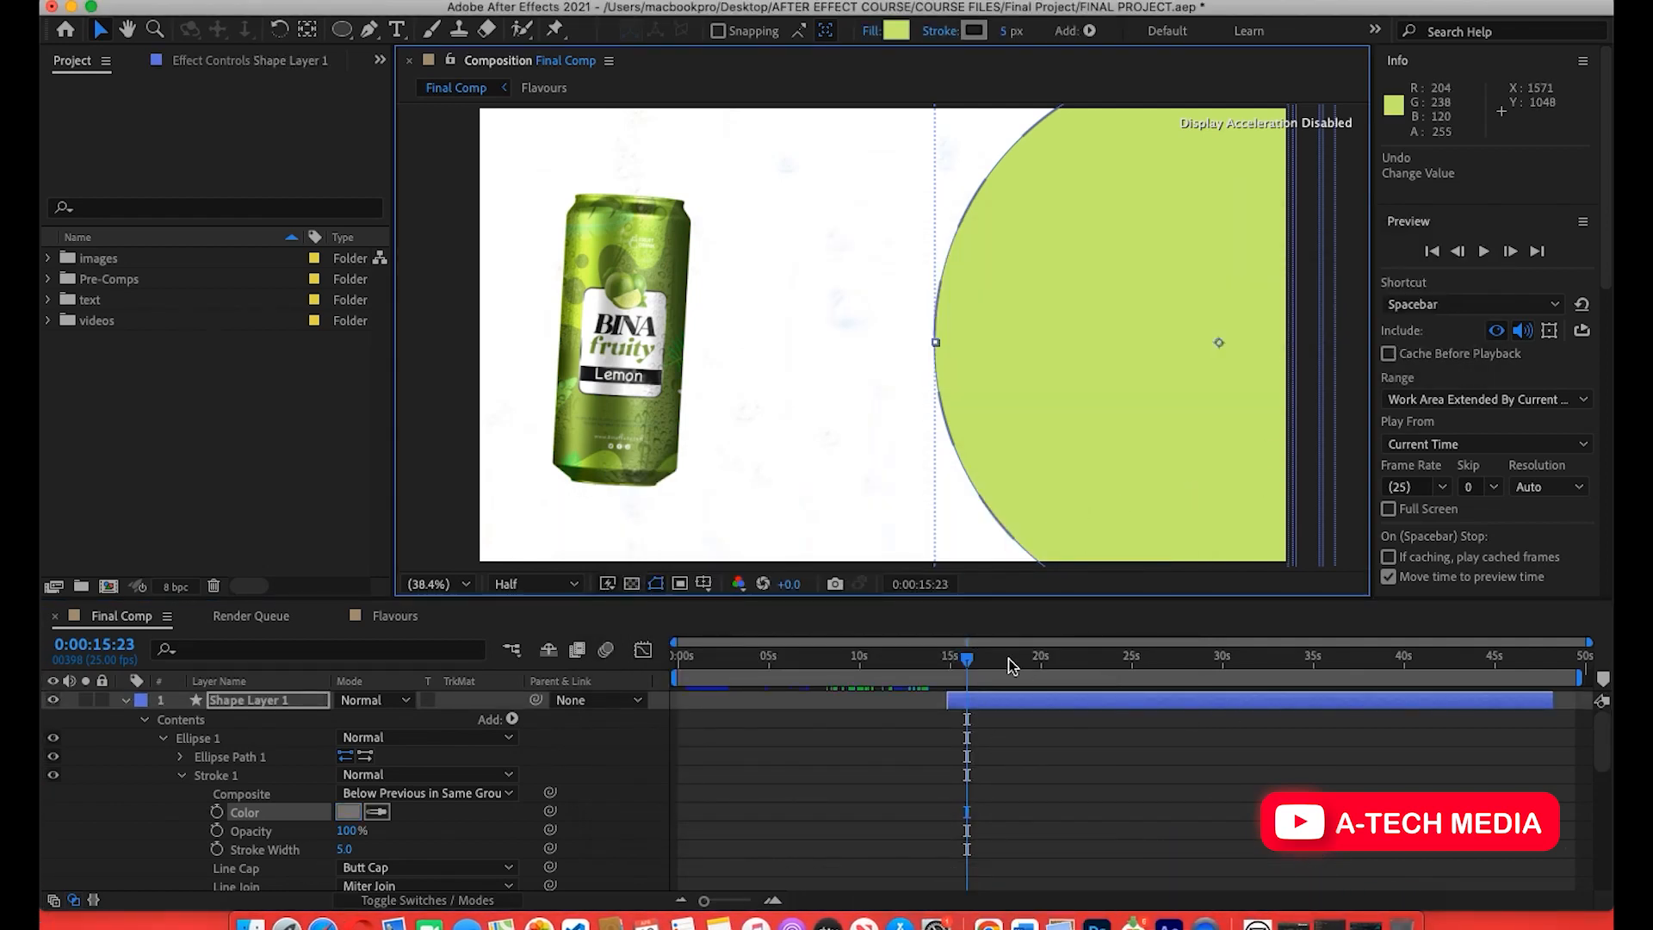
click(1076, 773)
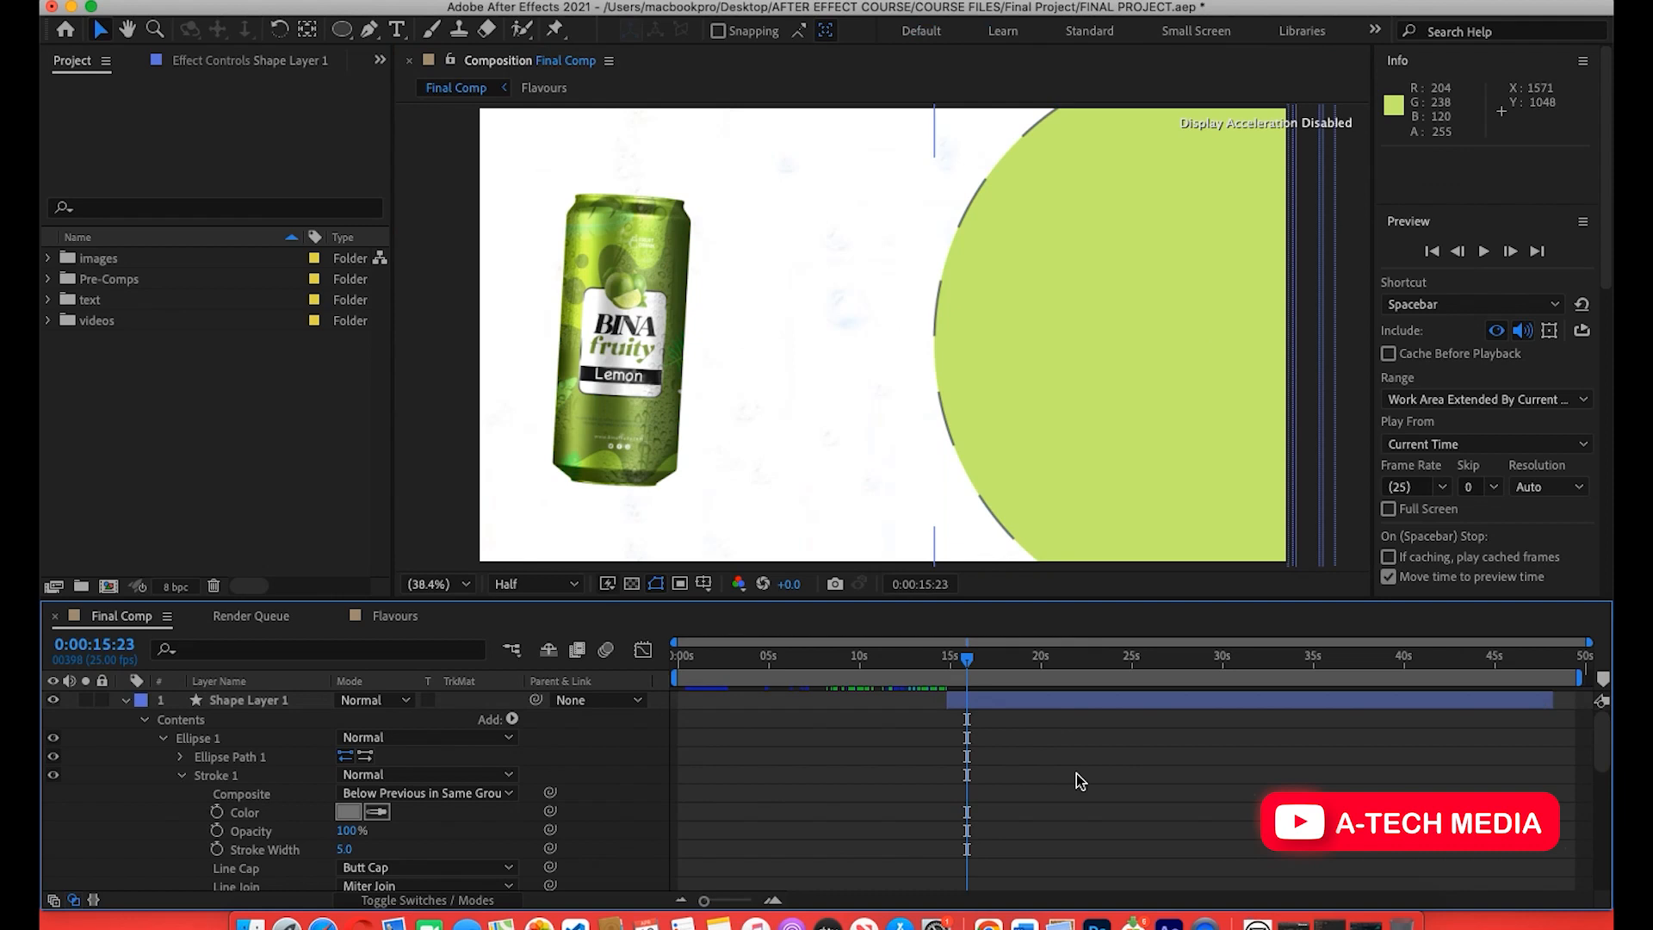
click(1133, 412)
click(1179, 790)
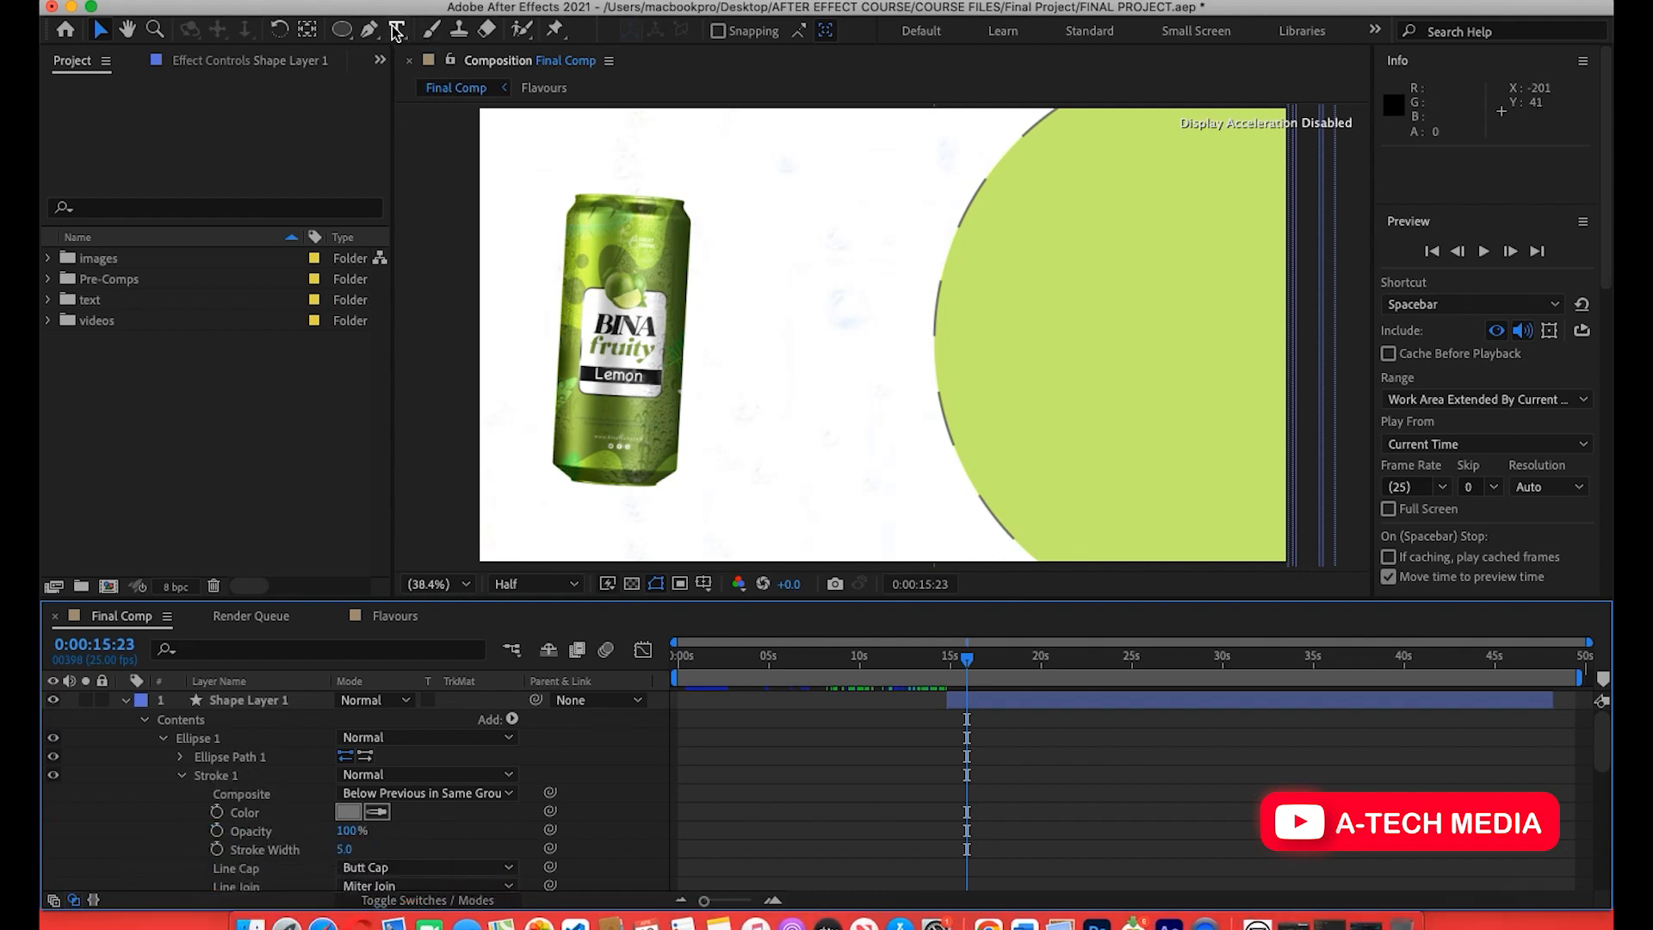
Check the title in the reference video and add the text LEMON between the can and the circle.
click(250, 925)
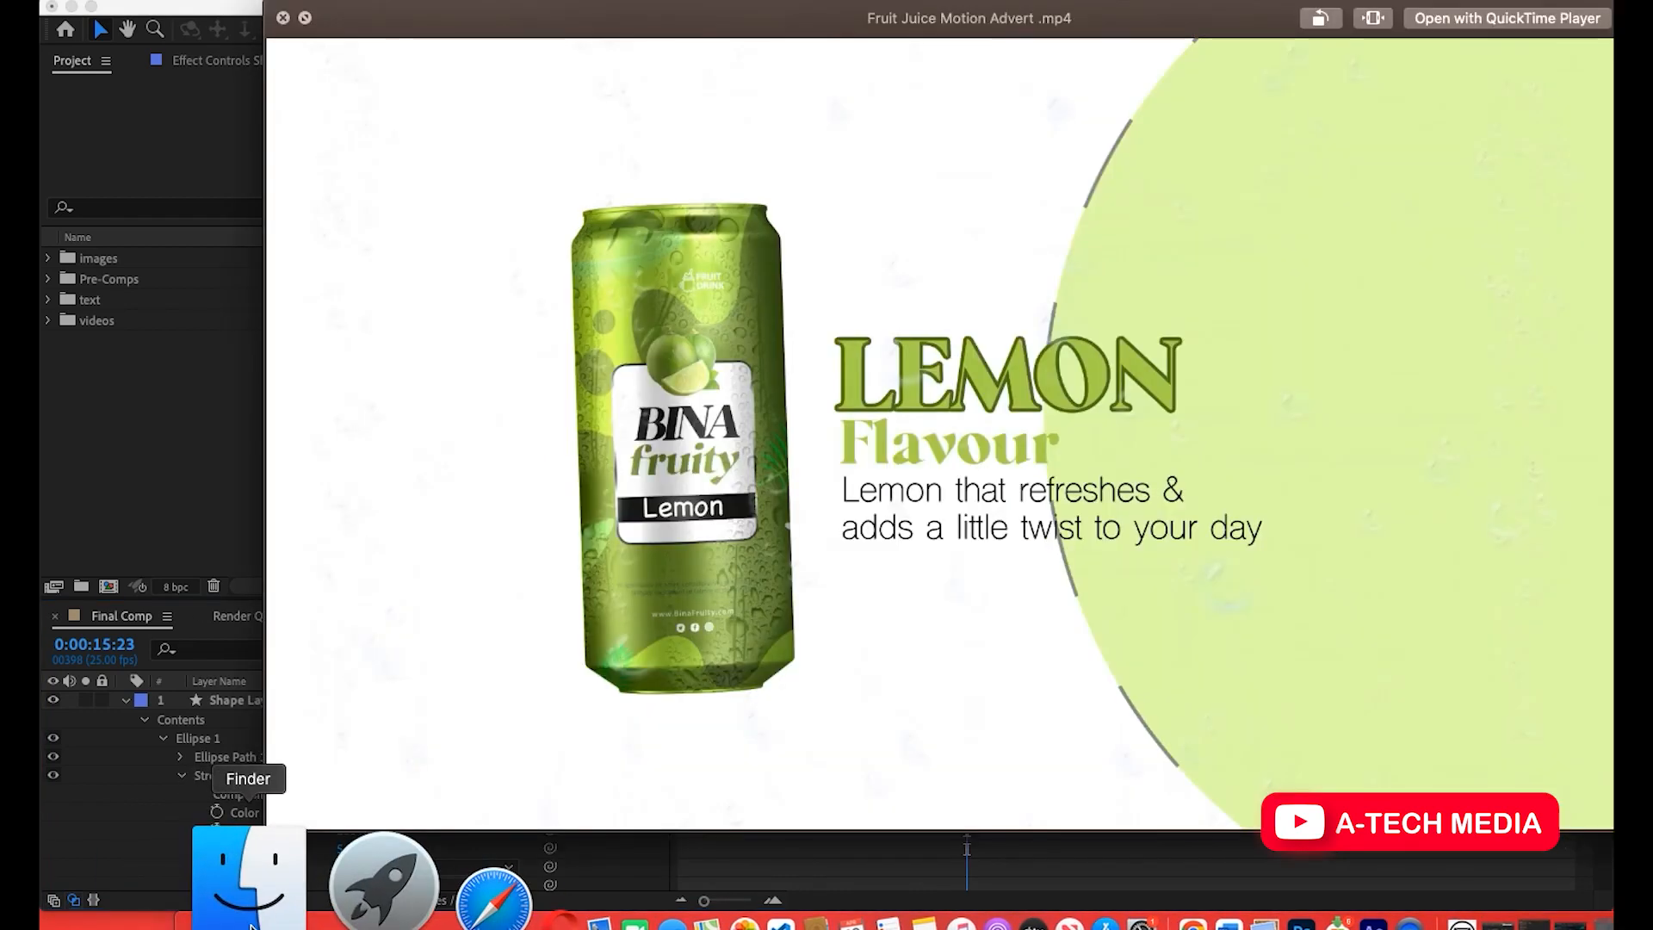
click(163, 342)
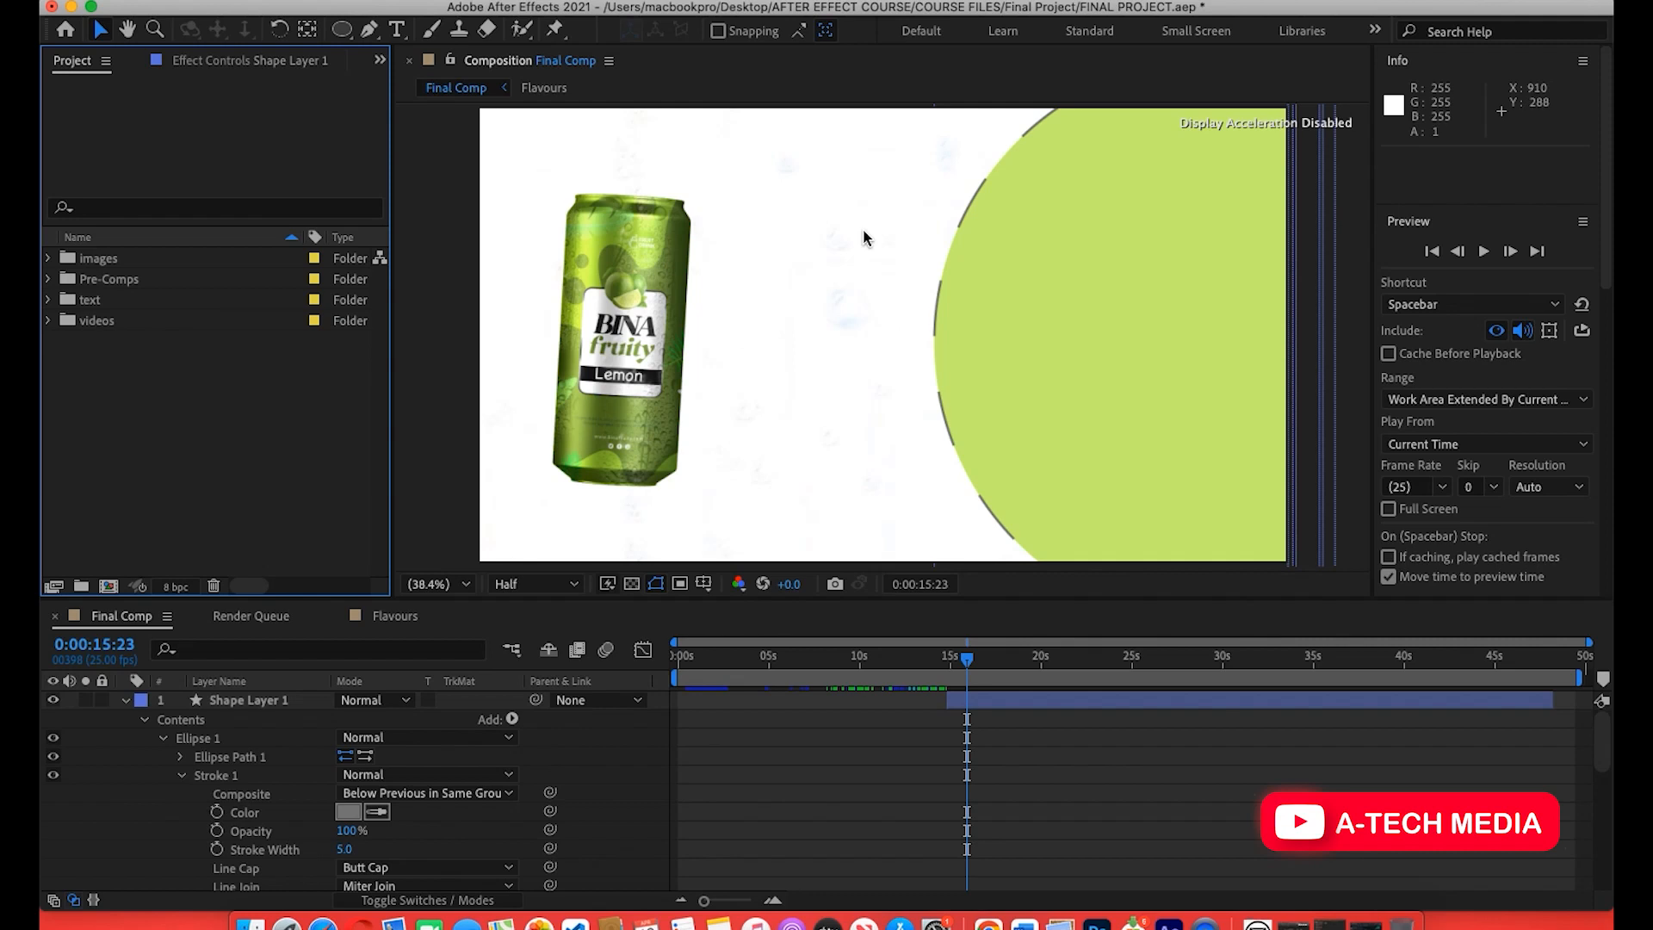
click(397, 29)
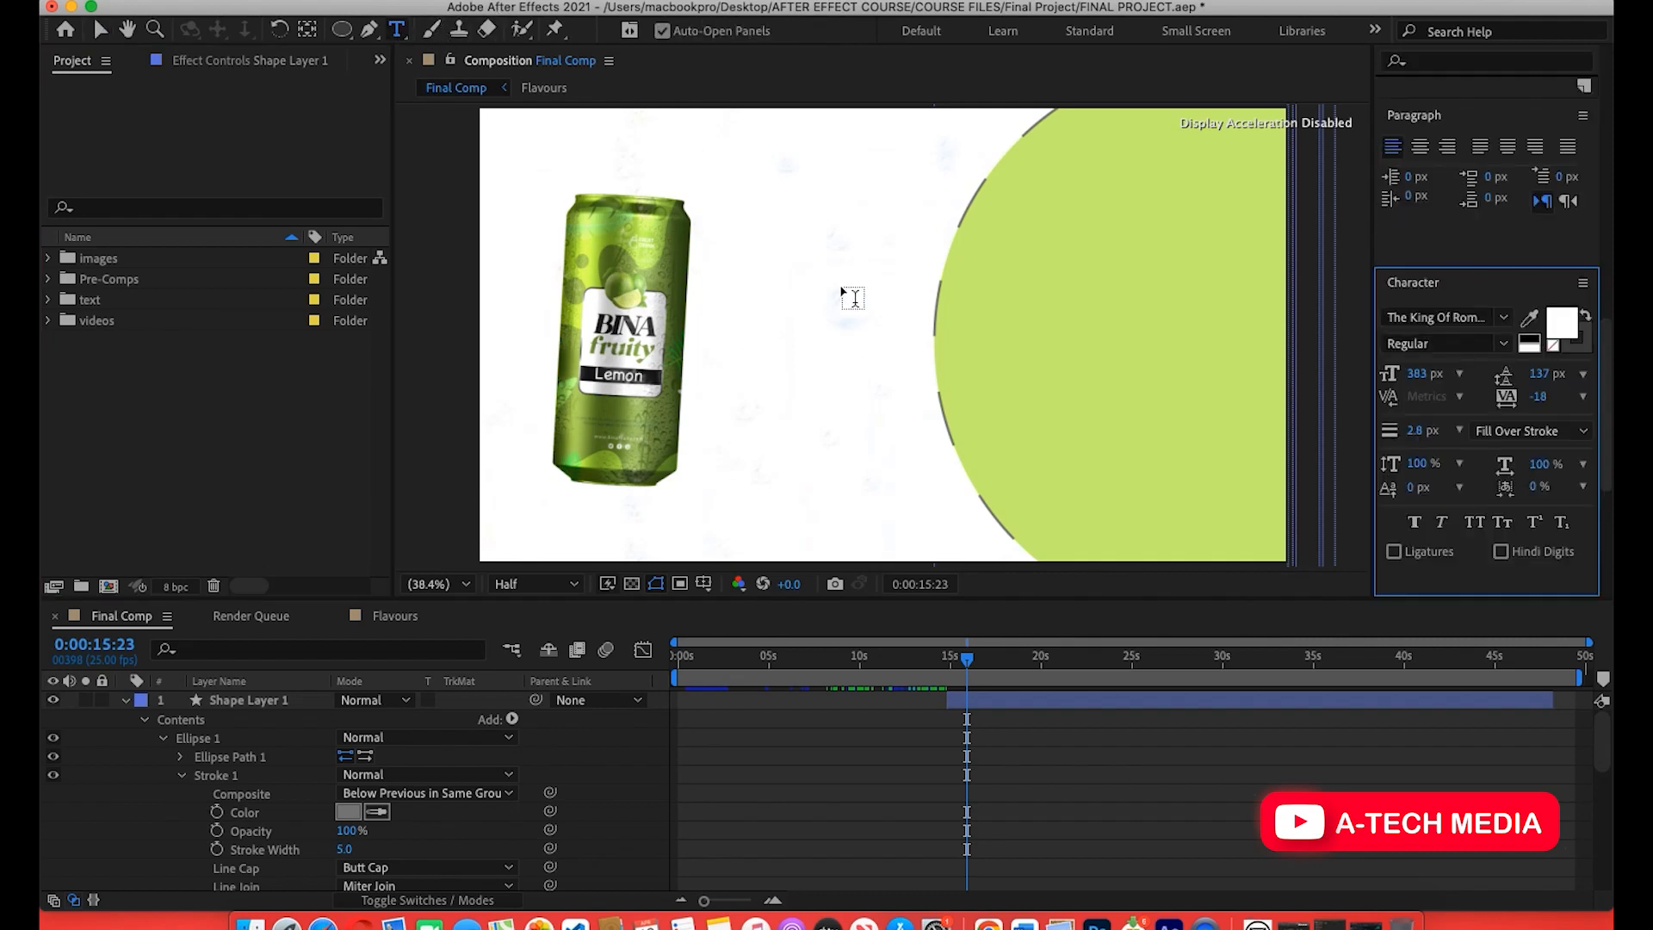
click(823, 270)
text(LEMON)
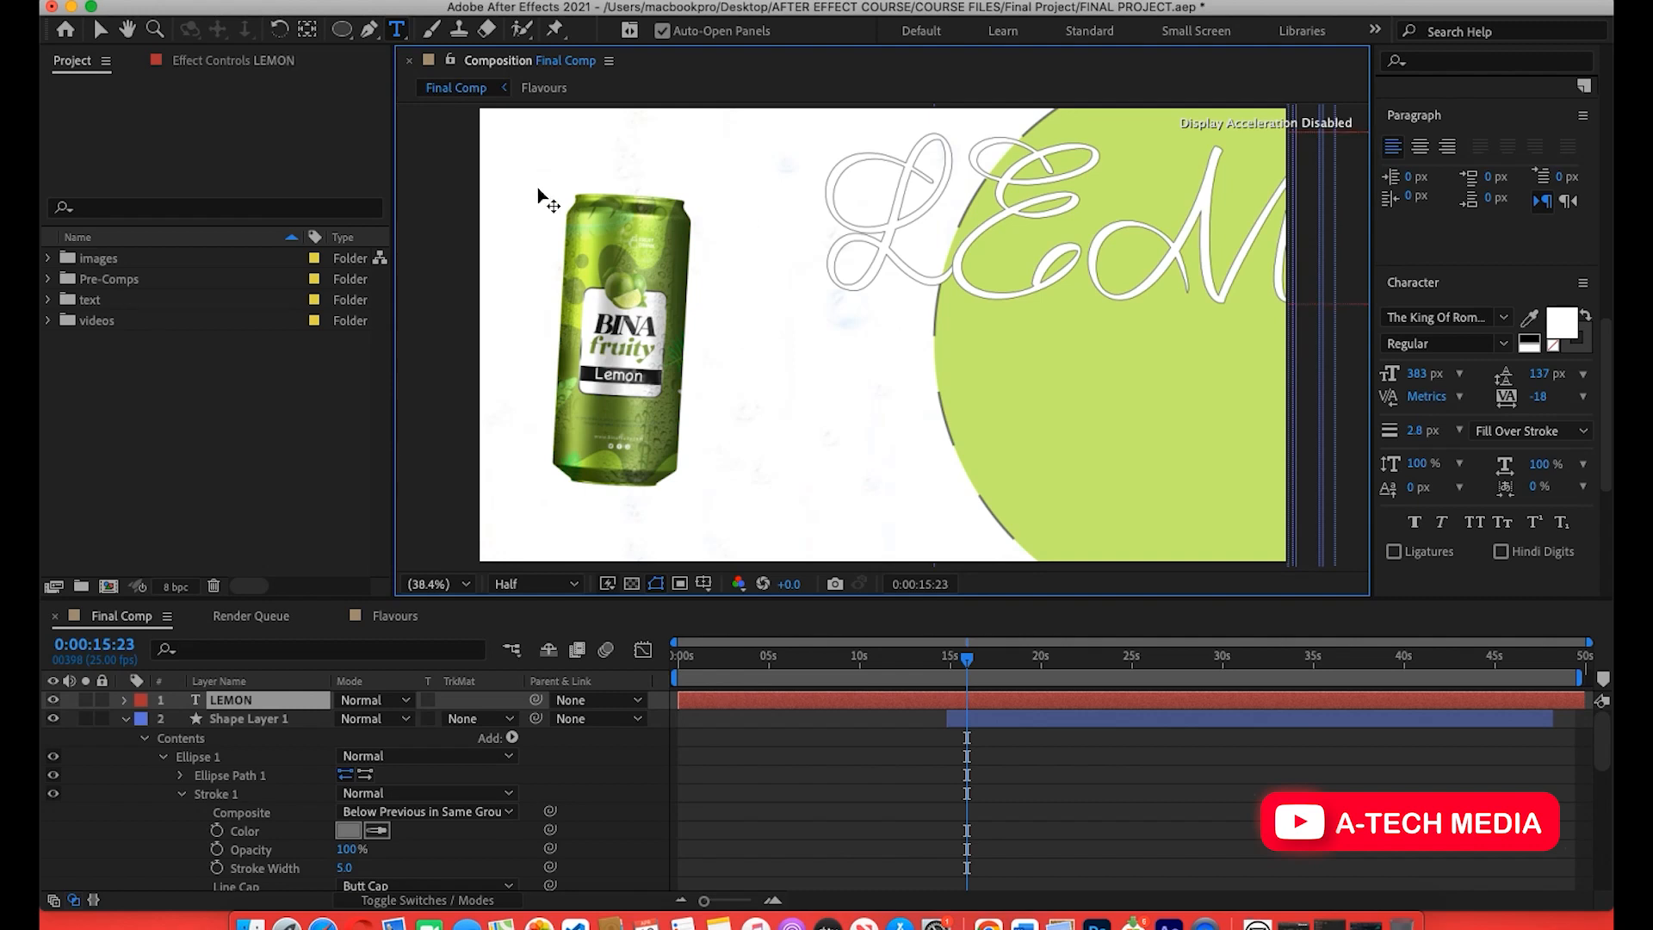
Reduce the LEMON text's font size to 162 px and move it beside the can, overlapping the circle's edge.
click(100, 29)
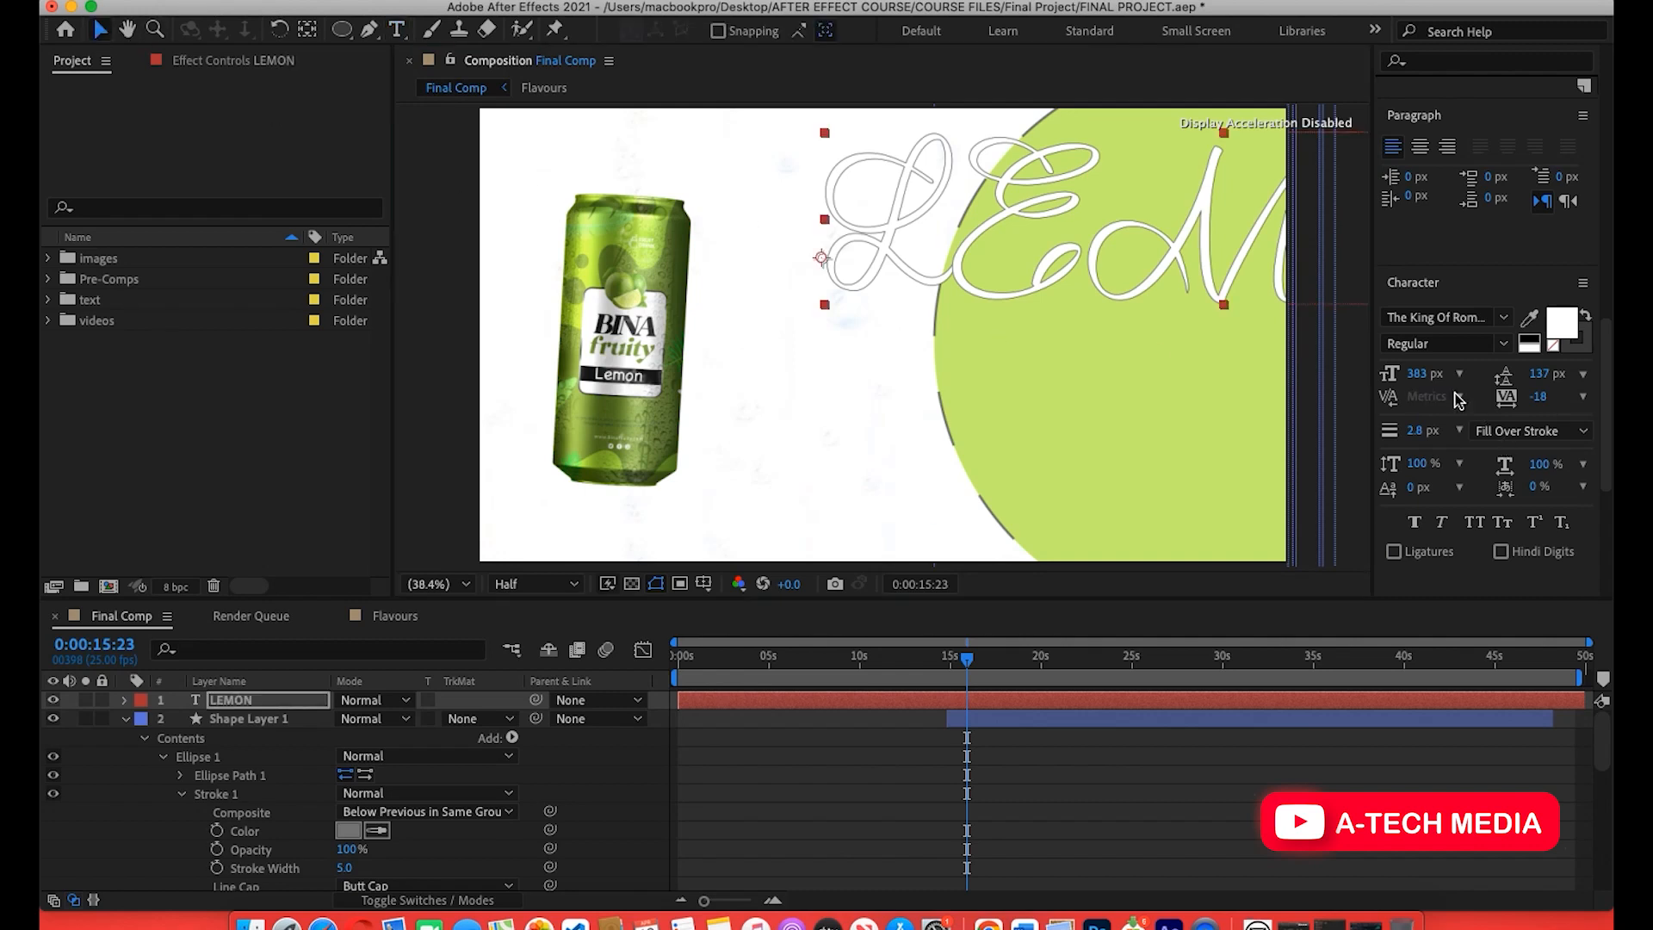
drag(1415, 374, 1193, 394)
drag(1044, 266, 1021, 308)
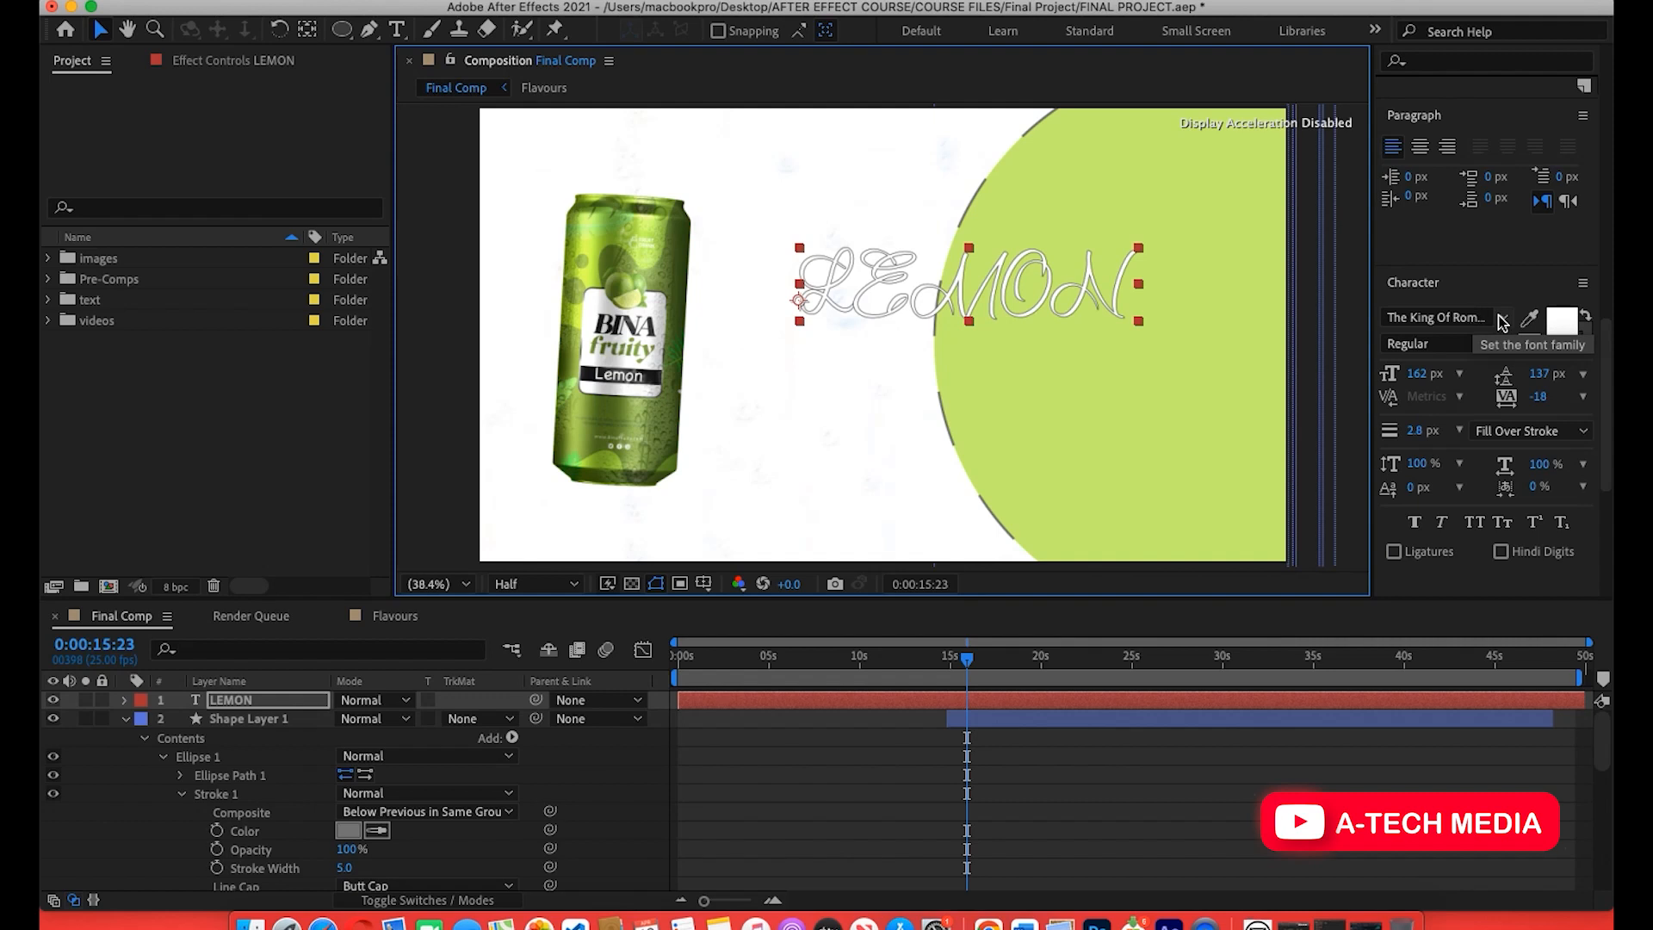
Look through the available font families for a suitable typeface for the LEMON title.
click(1502, 320)
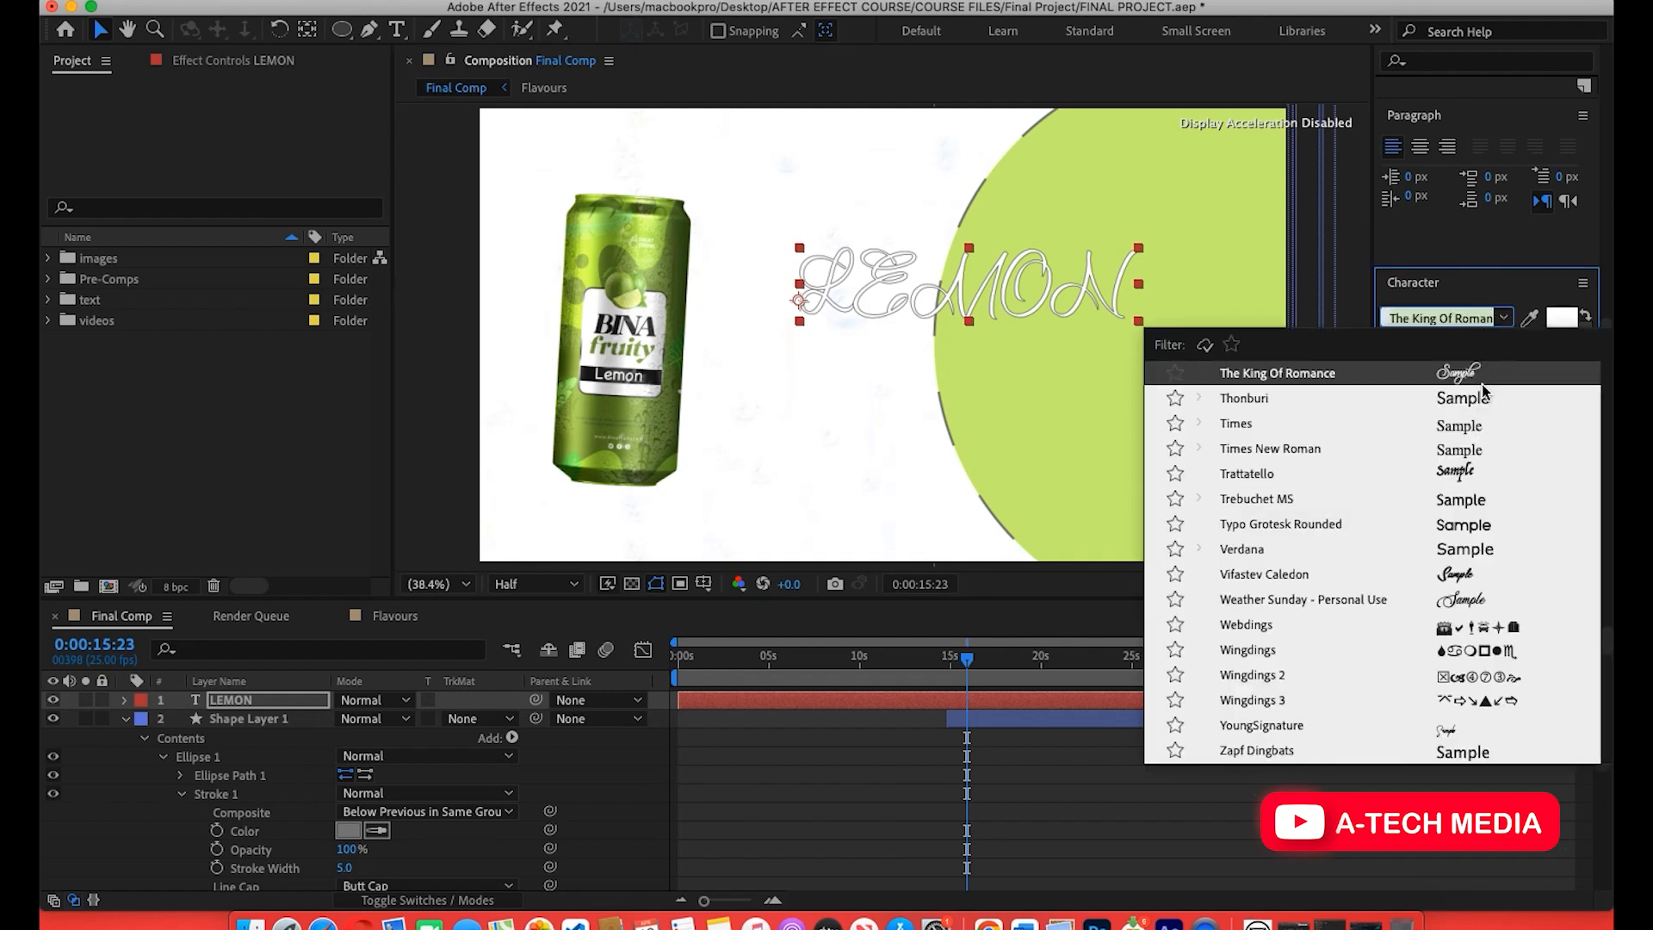
scroll(1482, 396, up, 10)
scroll(1480, 410, up, 10)
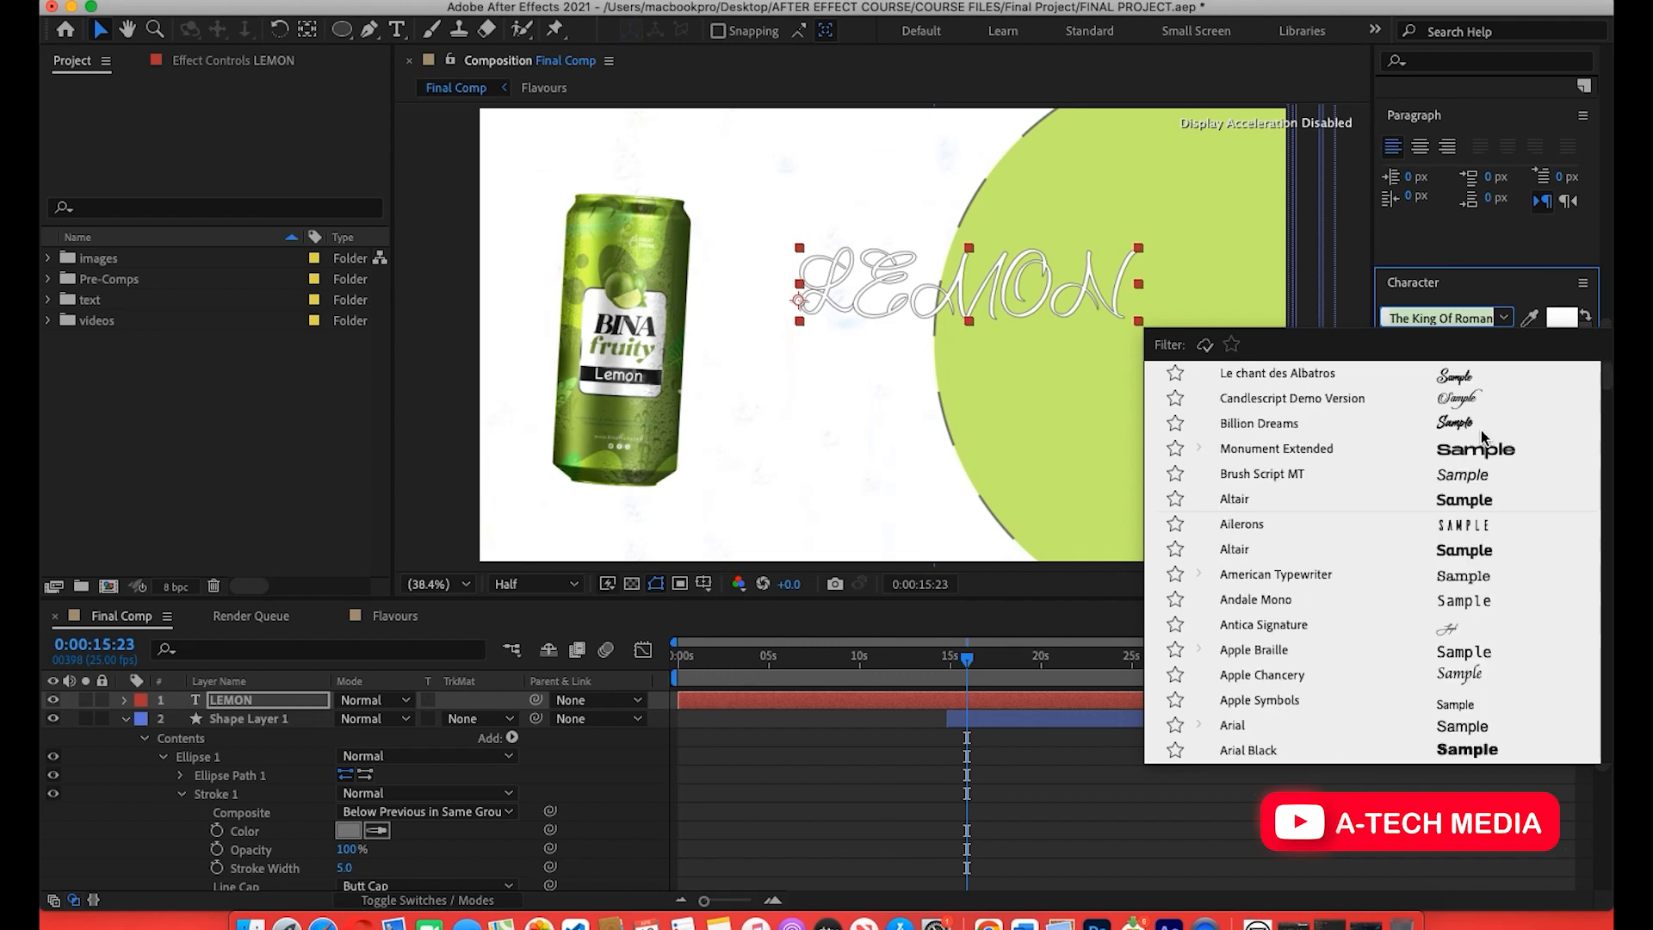
scroll(1482, 436, down, 1)
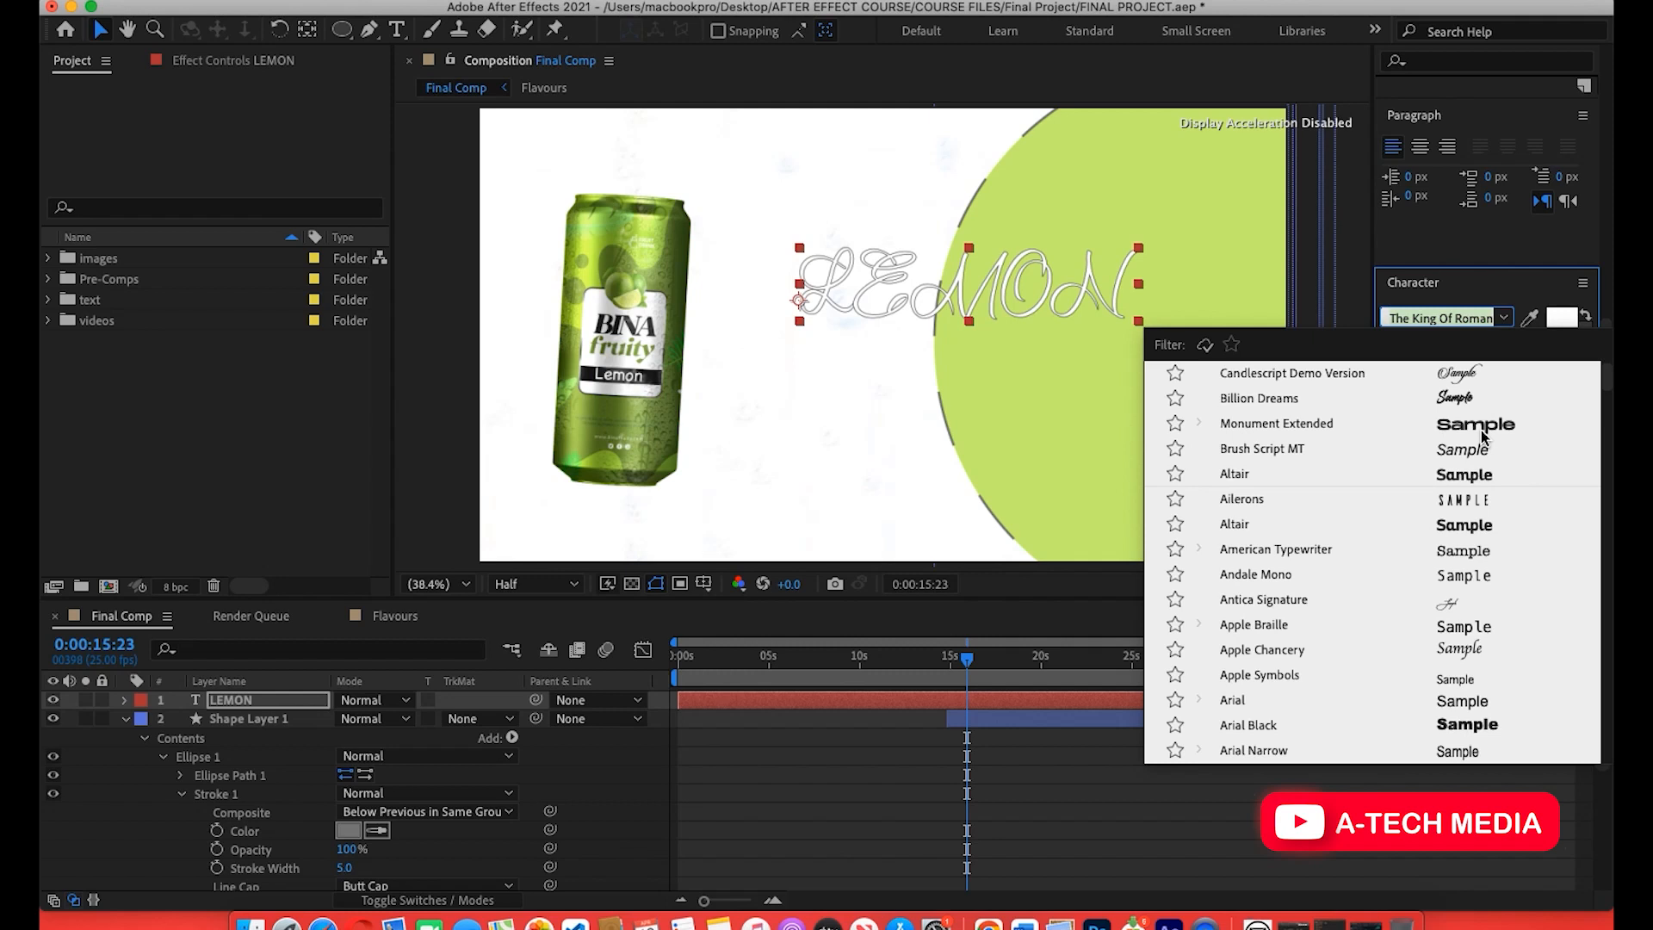
scroll(1482, 437, down, 9)
scroll(1482, 436, down, 9)
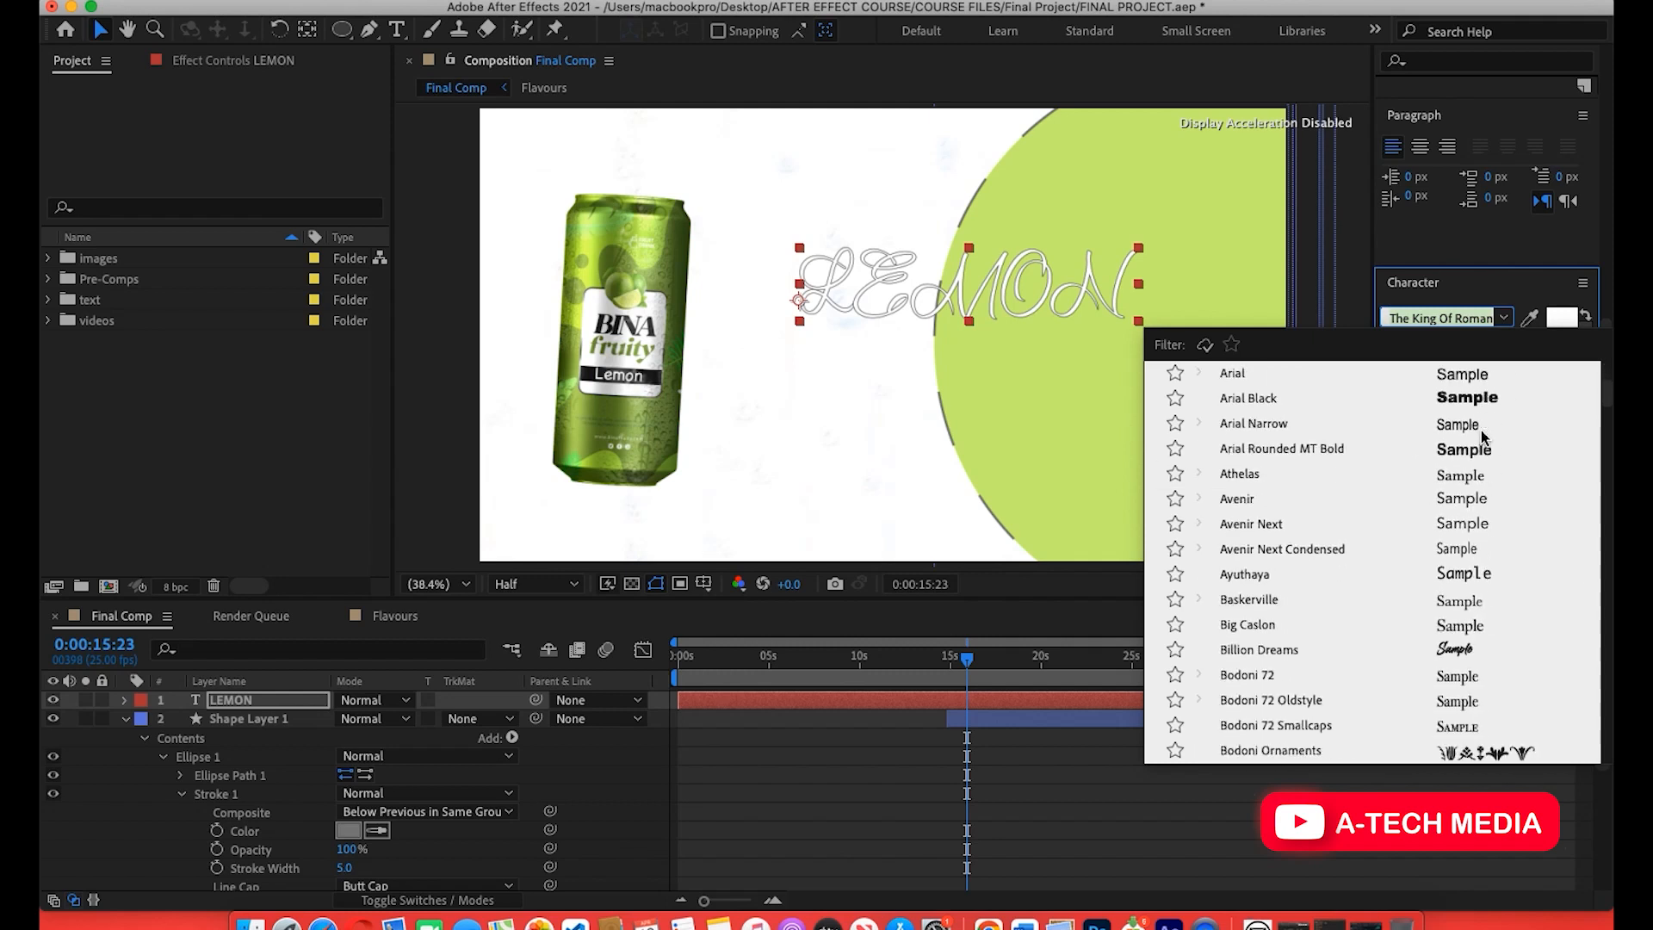
scroll(1482, 437, down, 3)
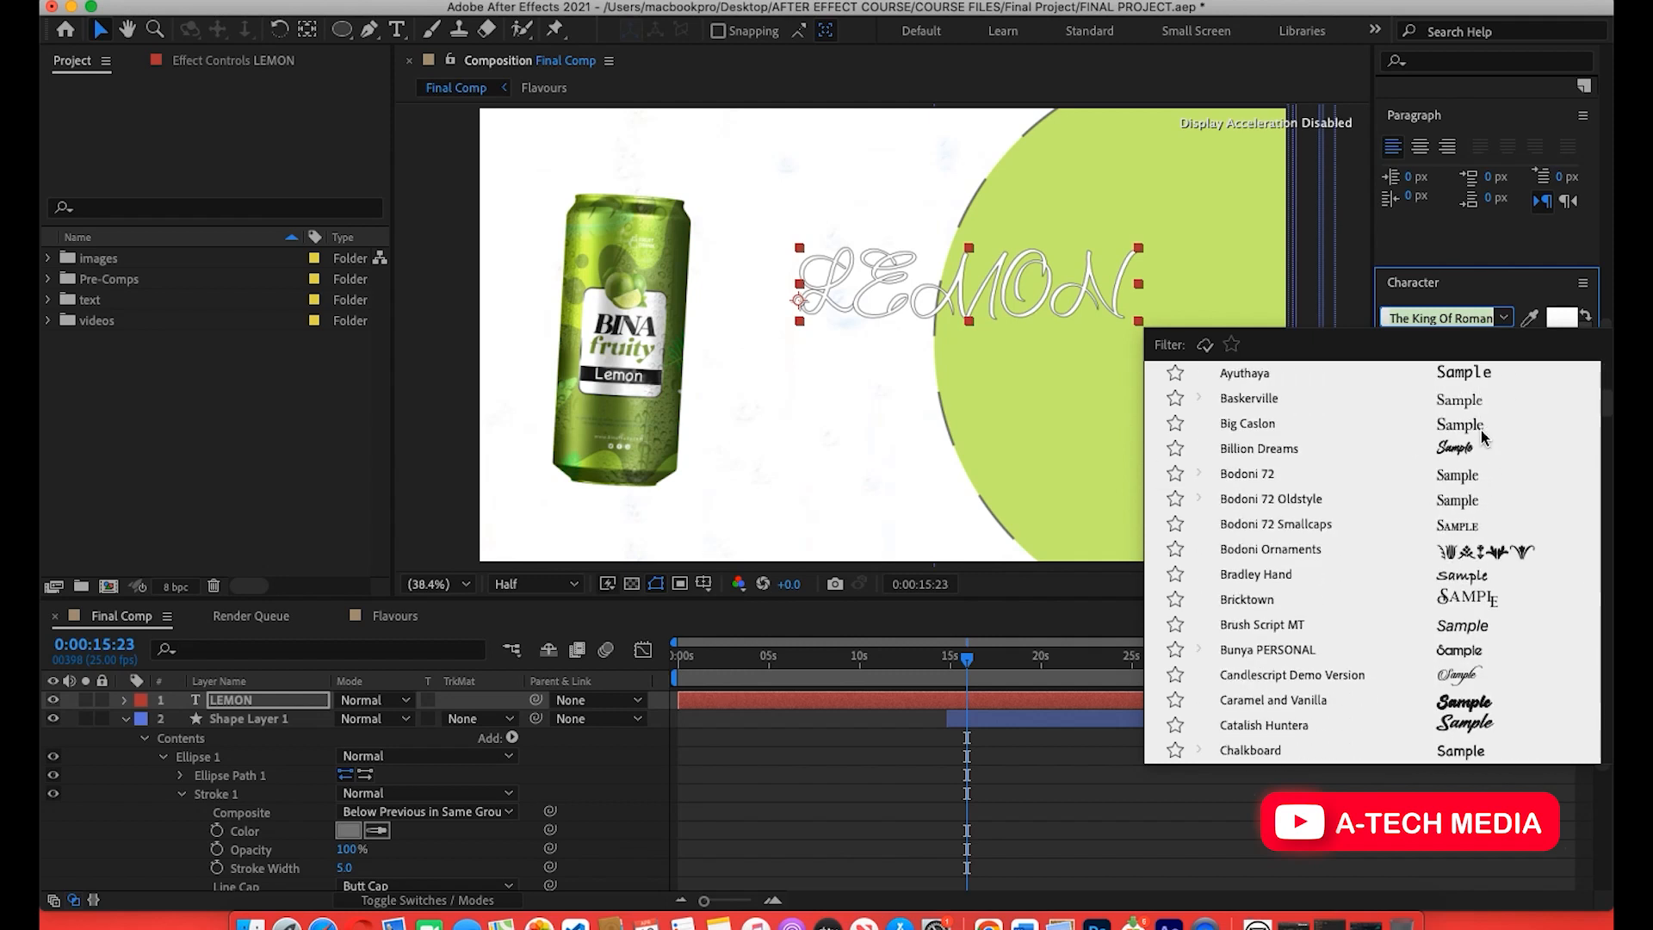
scroll(1495, 514, down, 5)
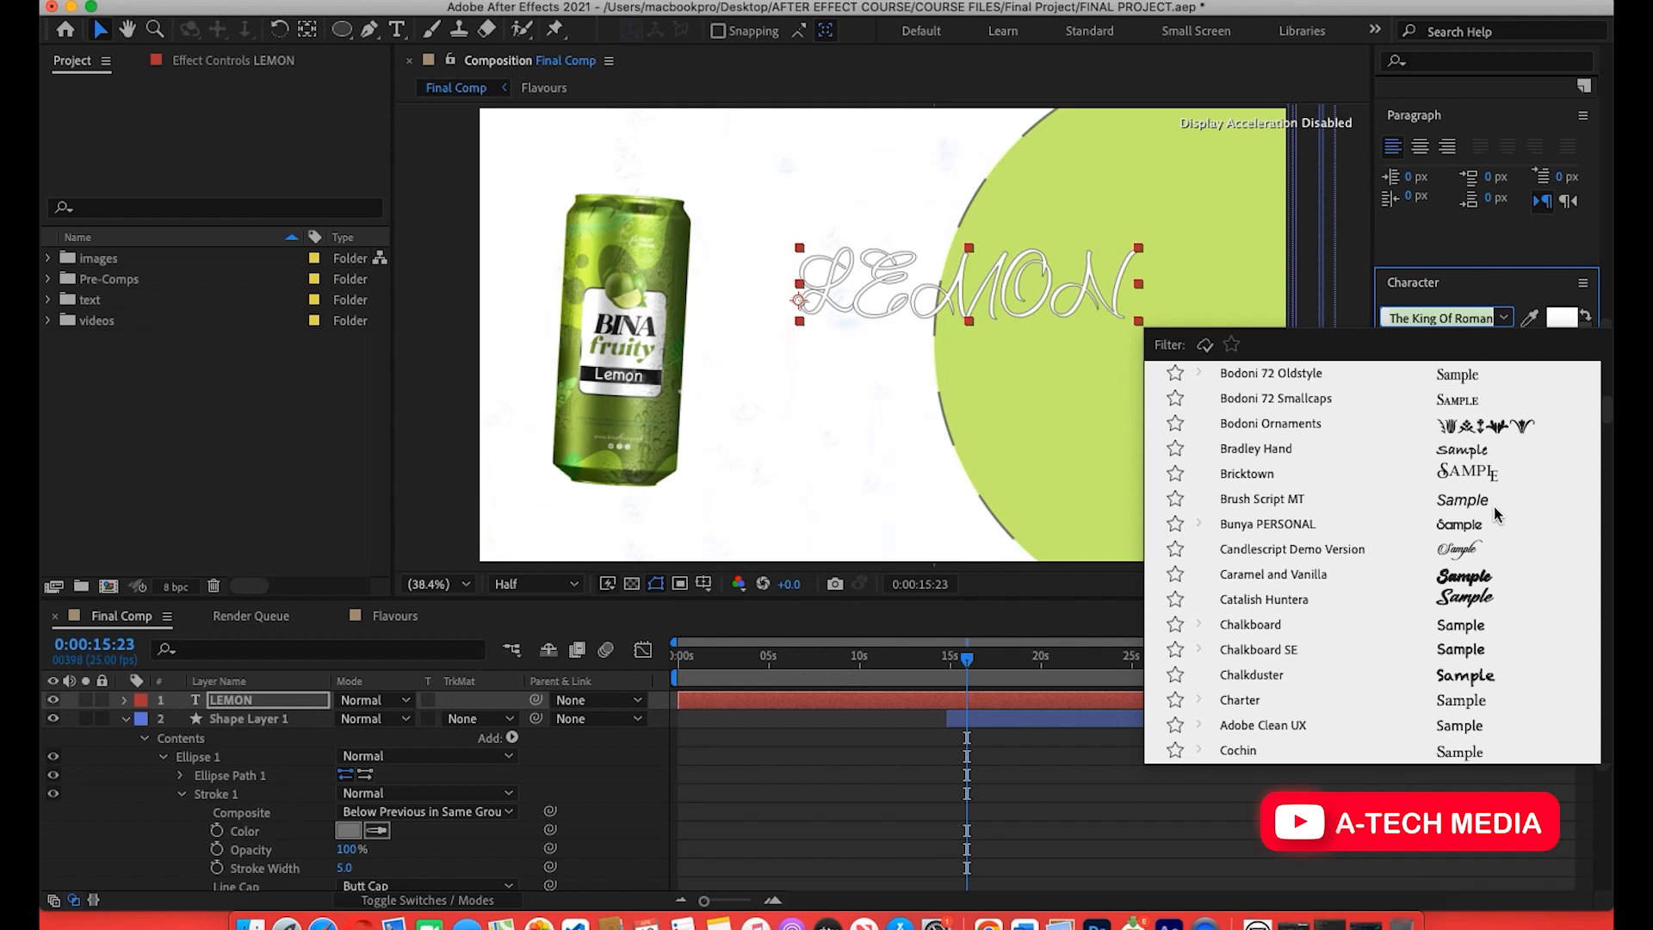
scroll(1495, 514, down, 2)
scroll(1495, 514, down, 4)
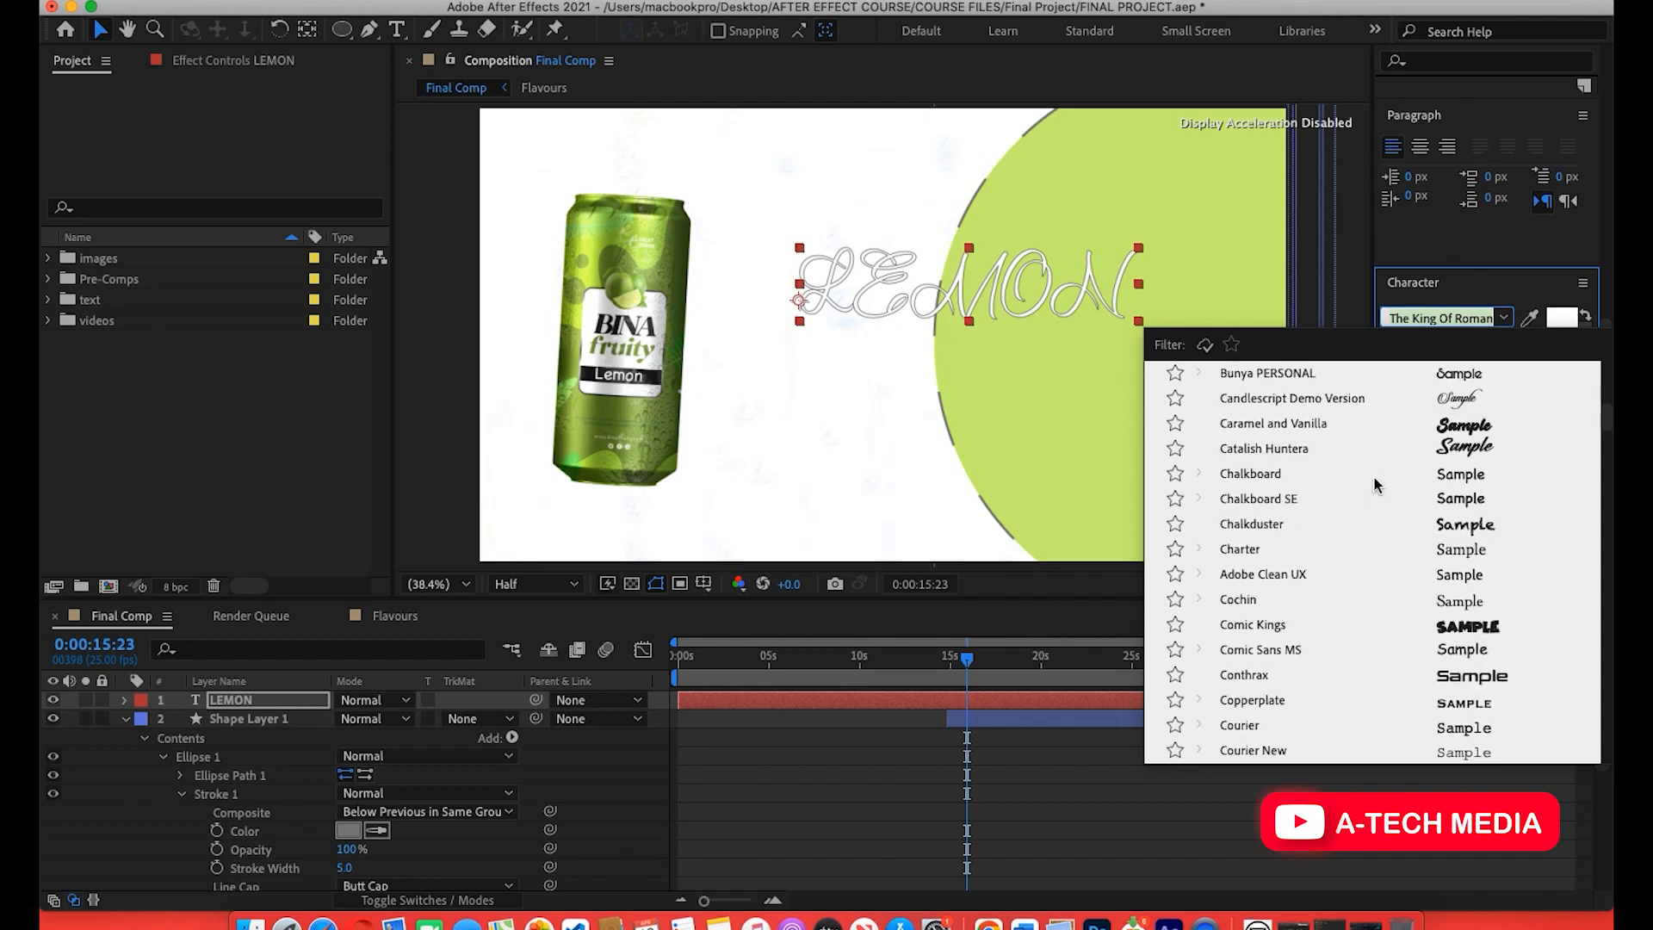
click(1100, 401)
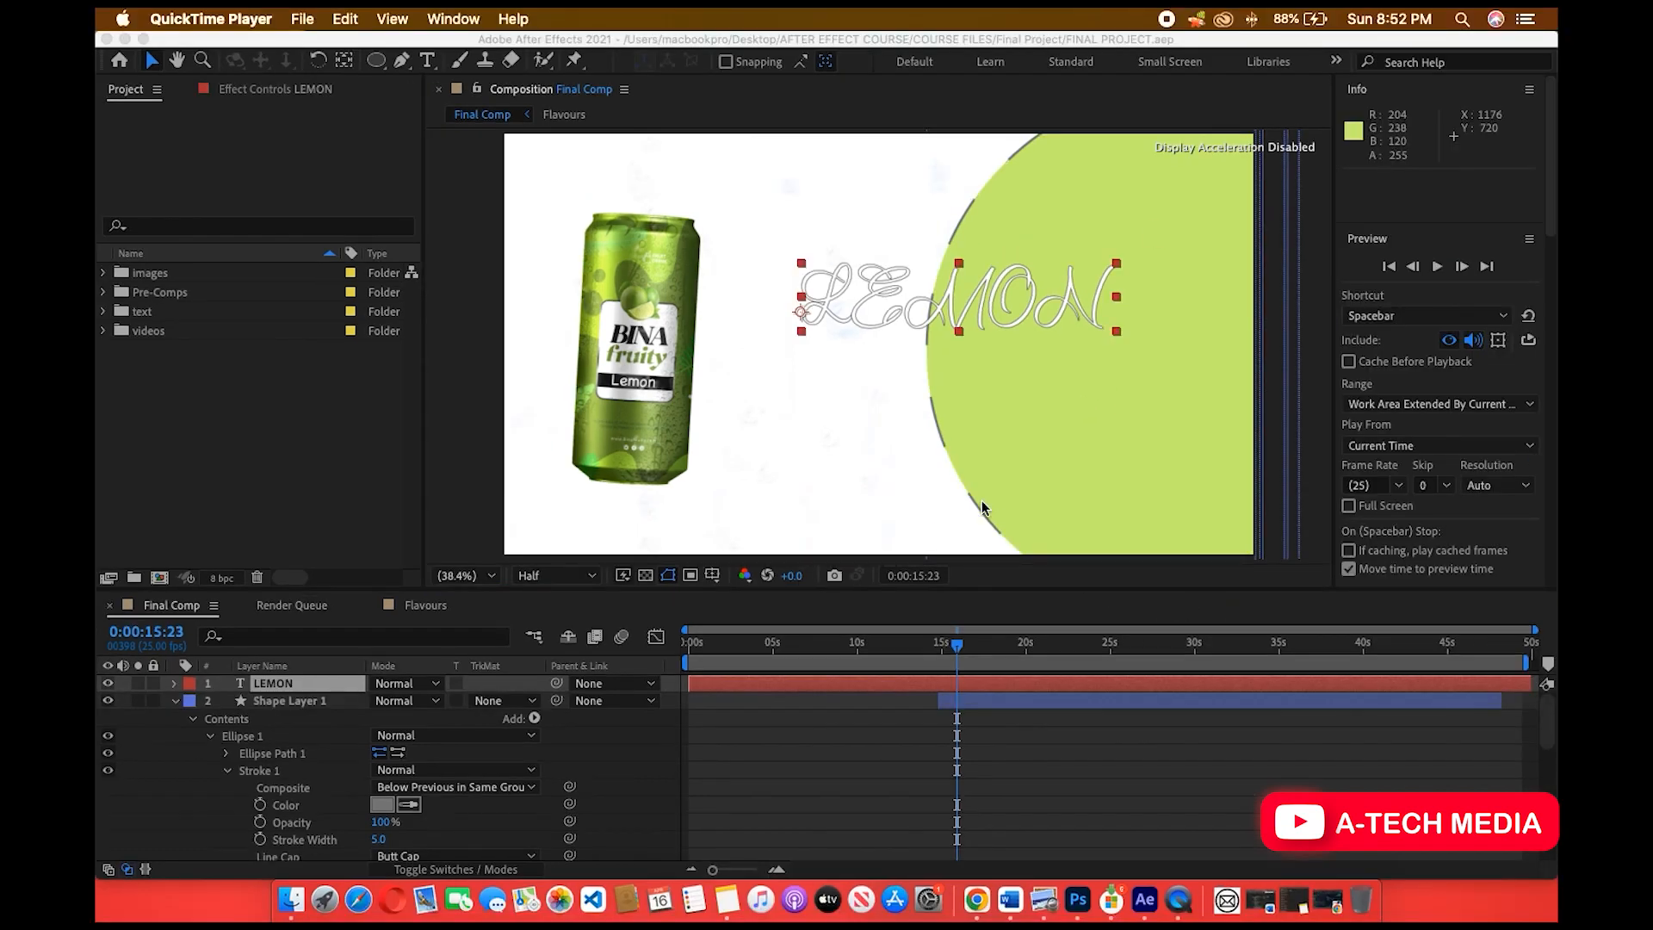
Set the font family of the whole LEMON title to Regatto.
click(996, 286)
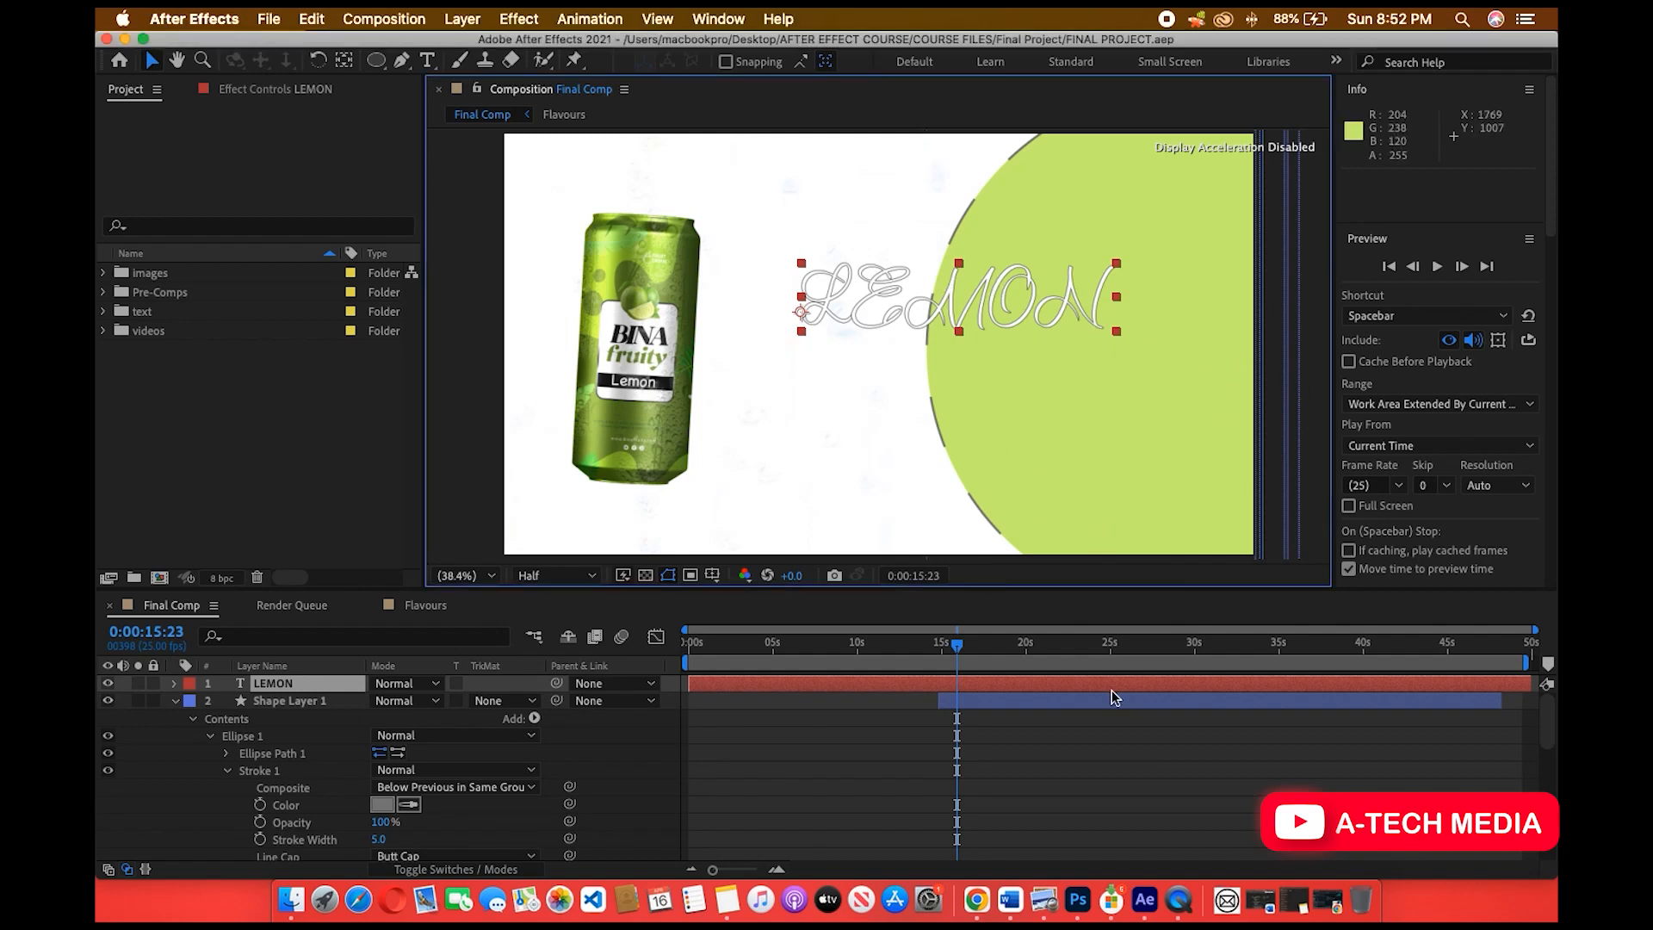
click(1018, 685)
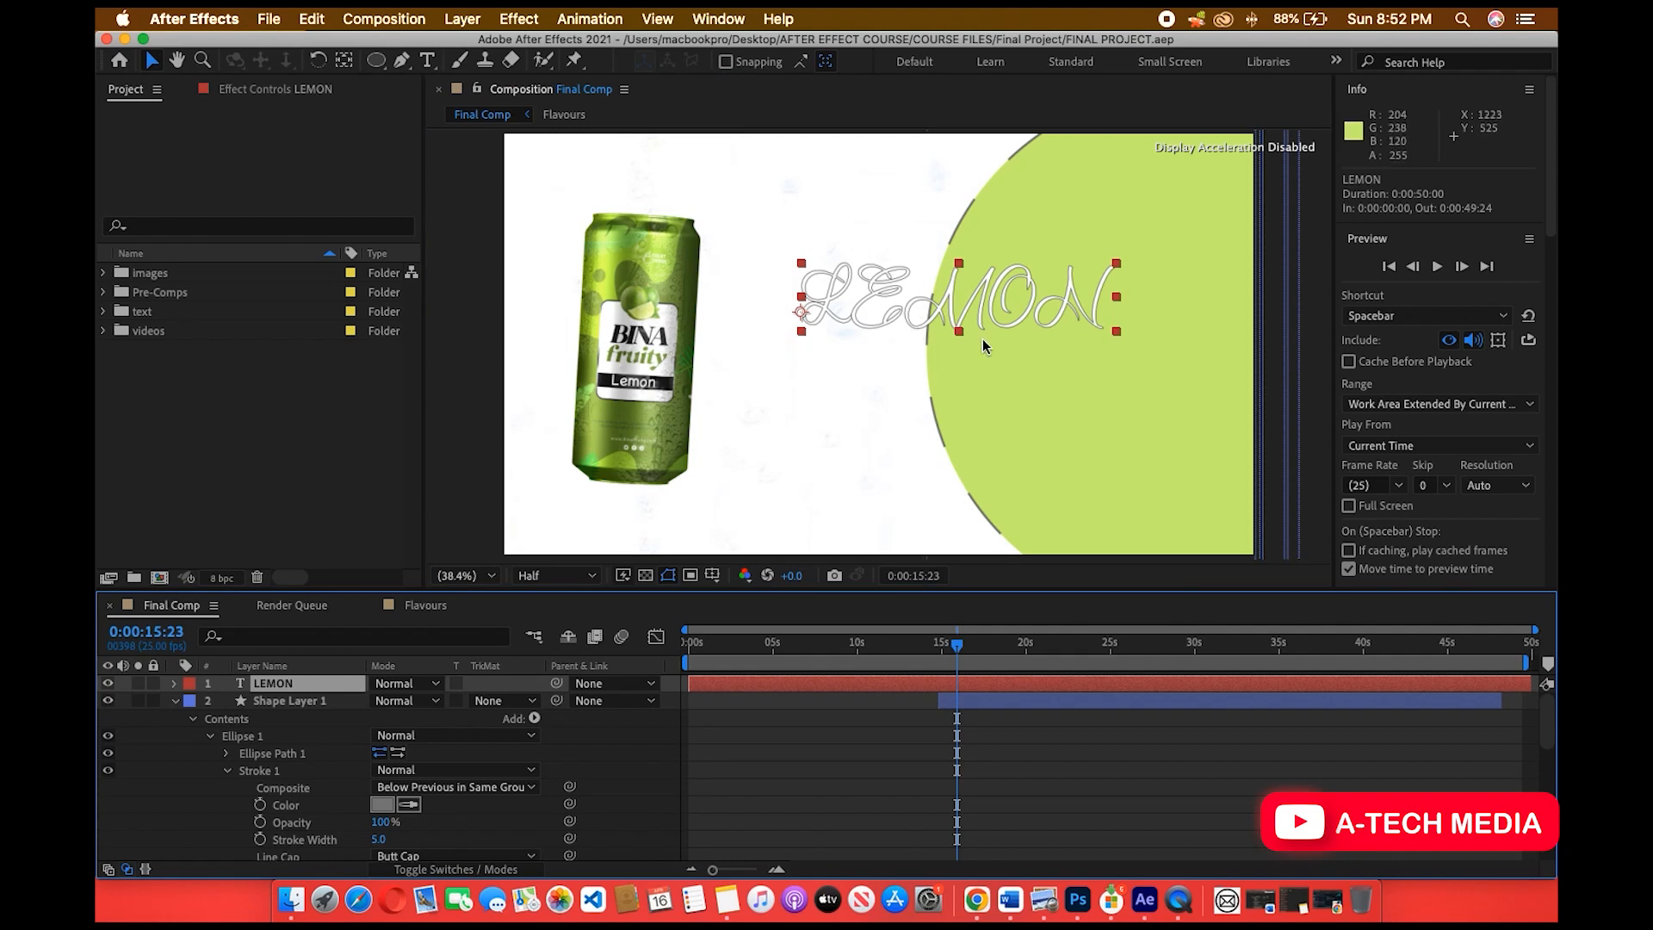
click(1469, 482)
double_click(897, 318)
click(872, 291)
click(979, 304)
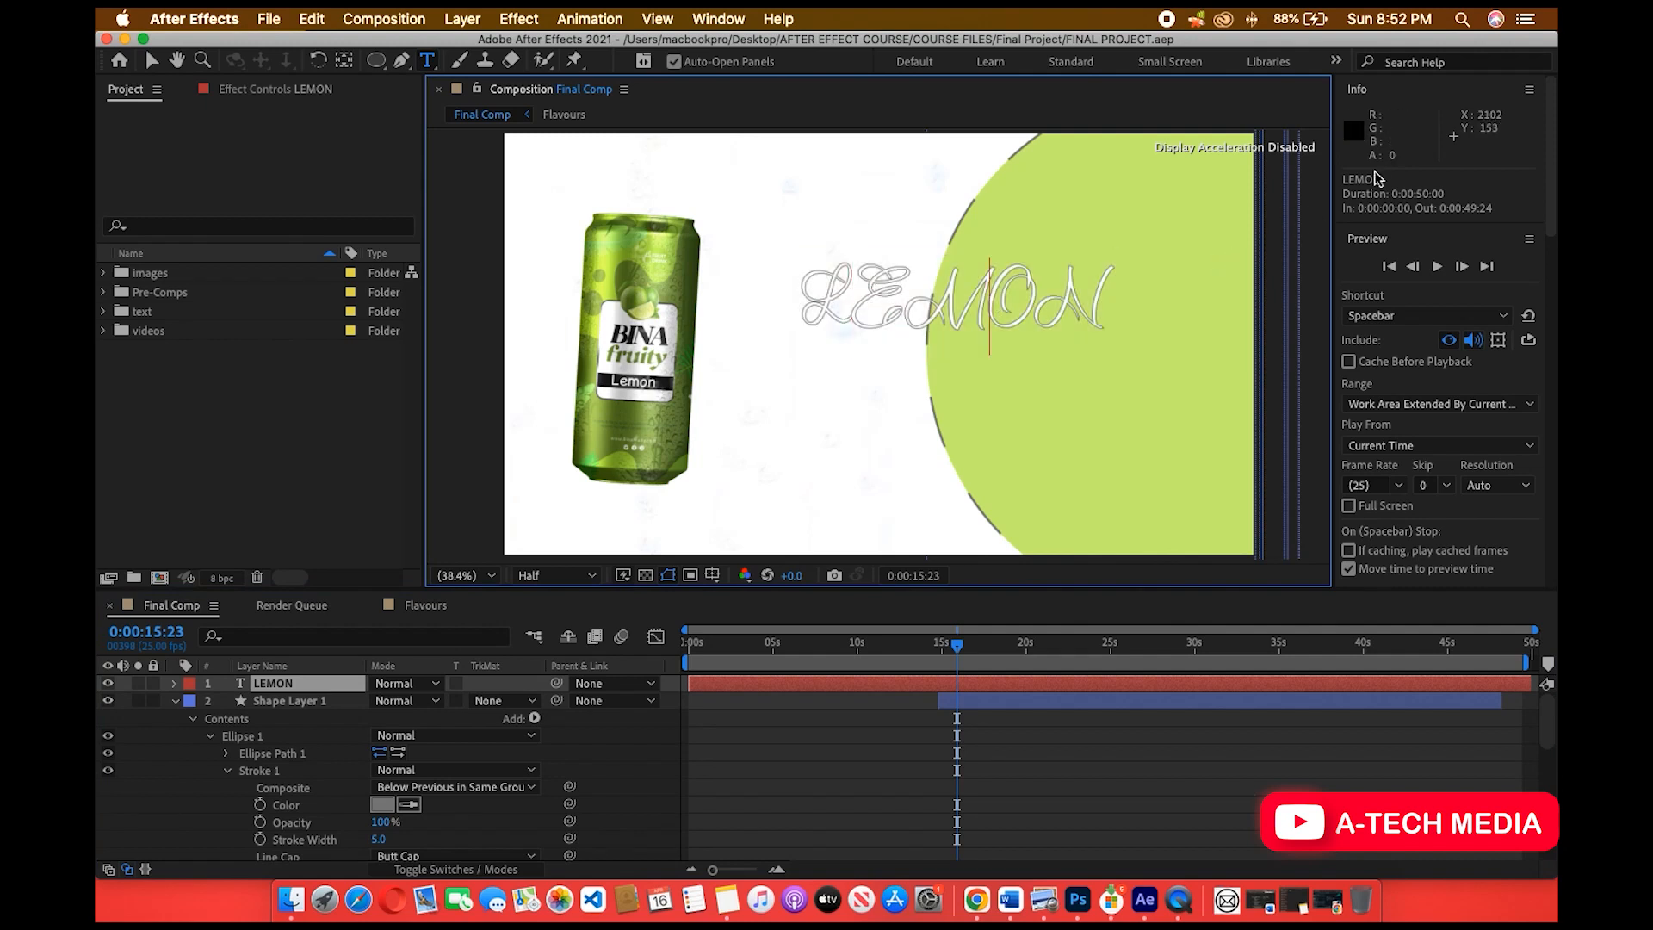
scroll(1431, 562, down, 10)
scroll(1431, 562, down, 5)
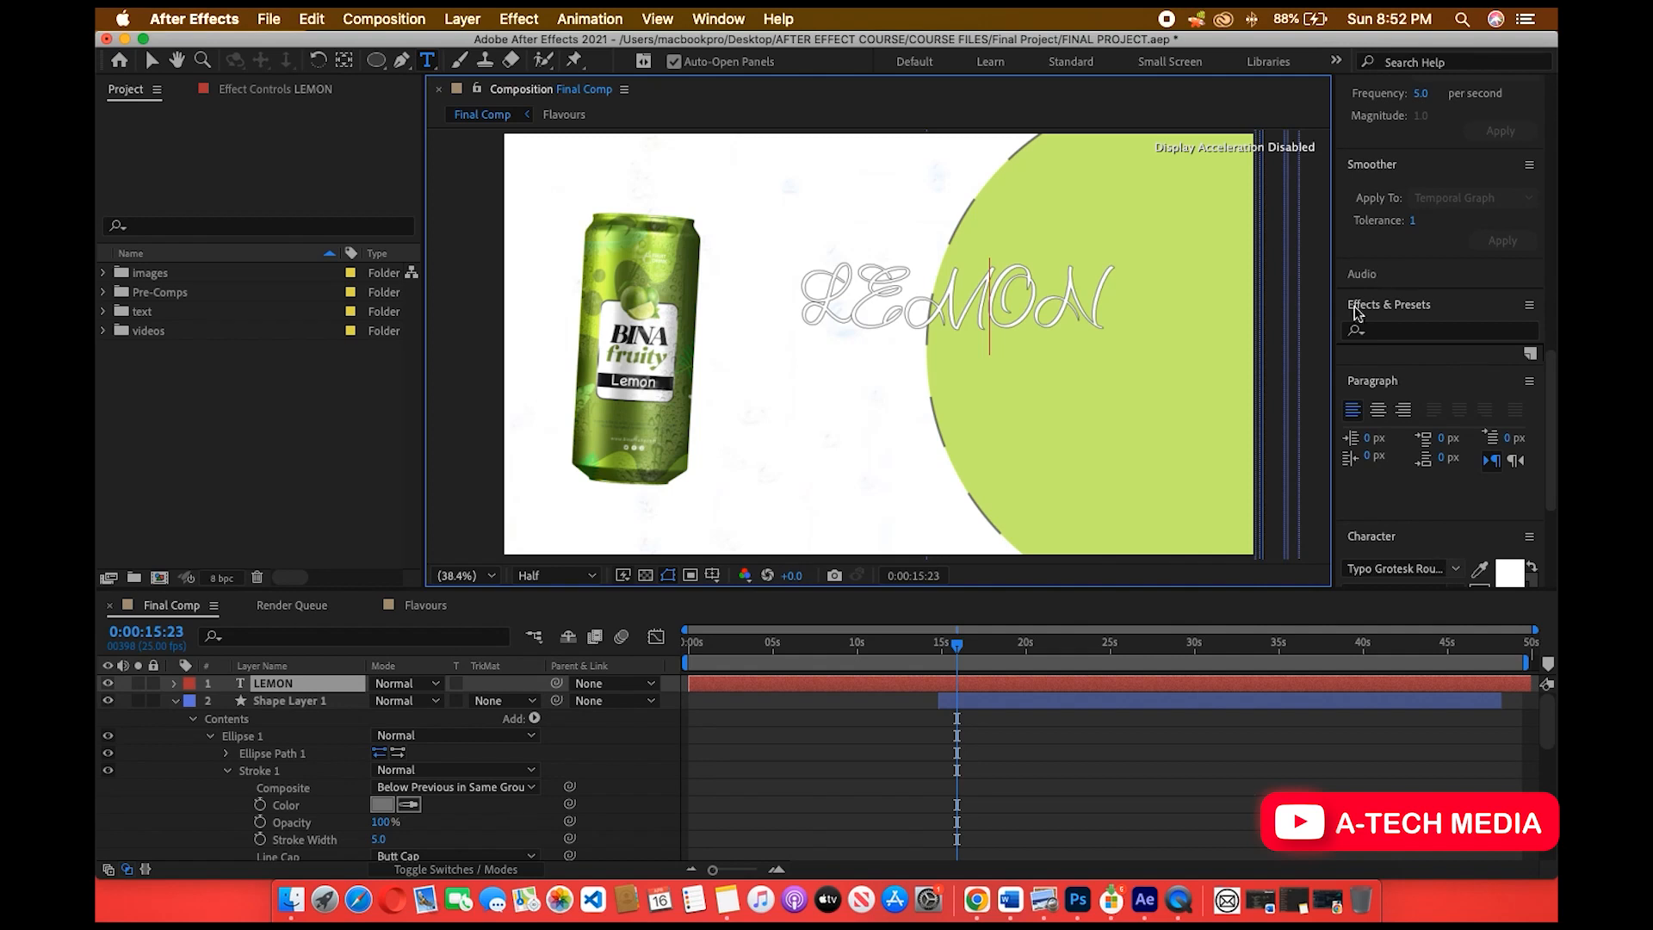
double_click(899, 292)
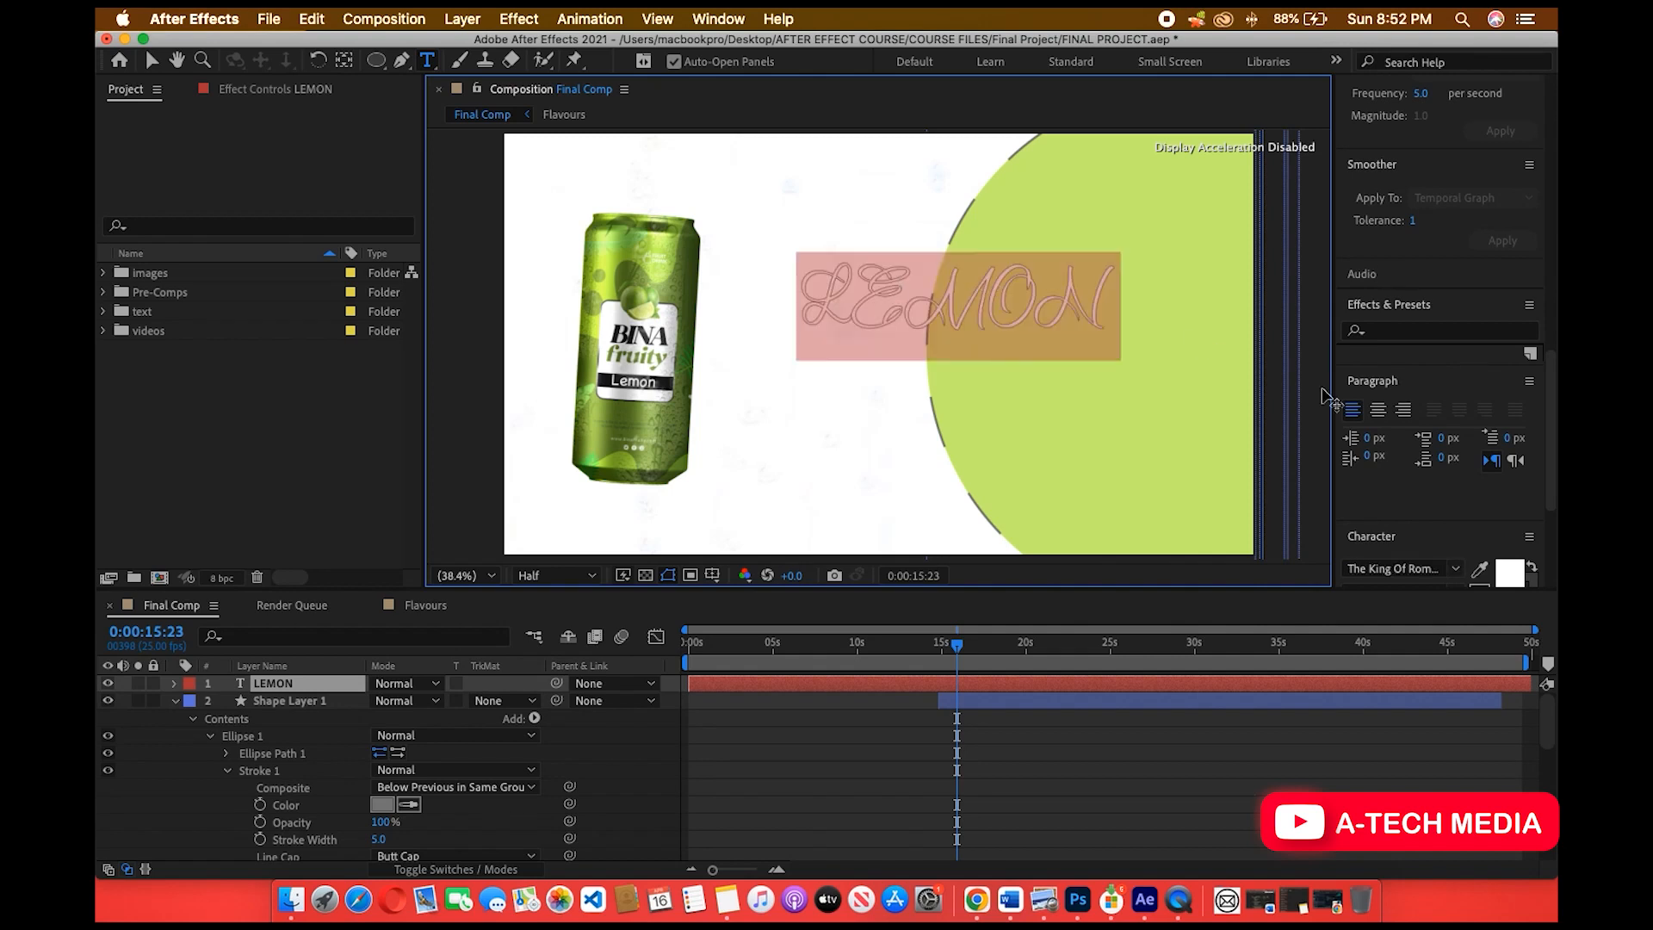
scroll(1429, 527, down, 5)
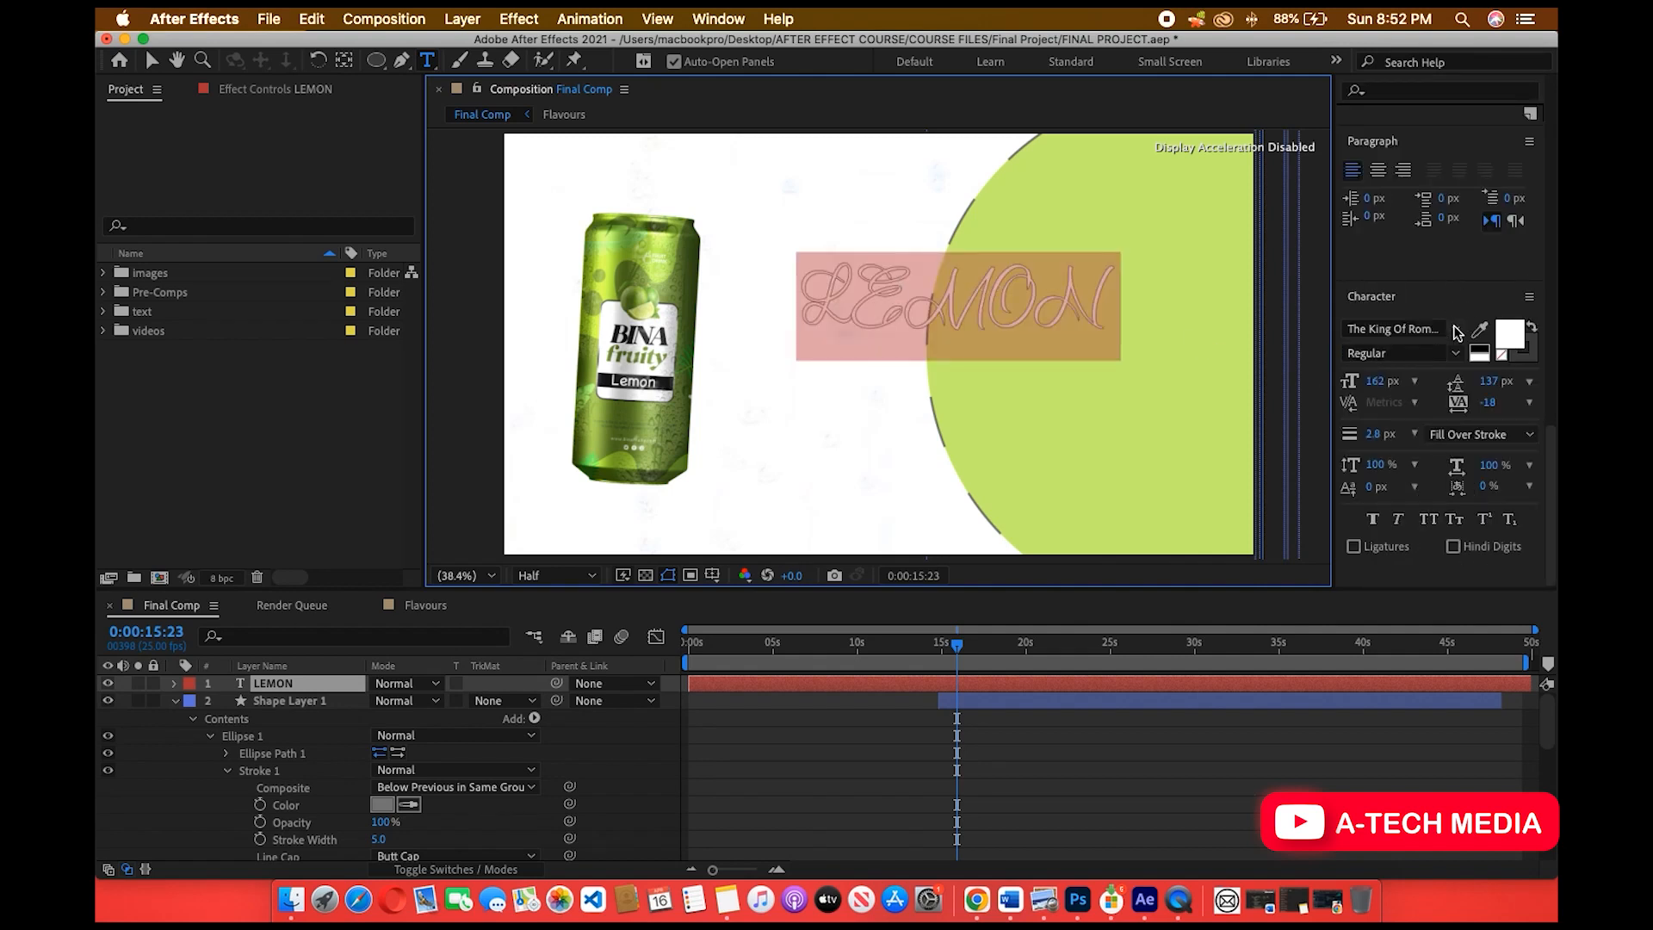
click(1425, 330)
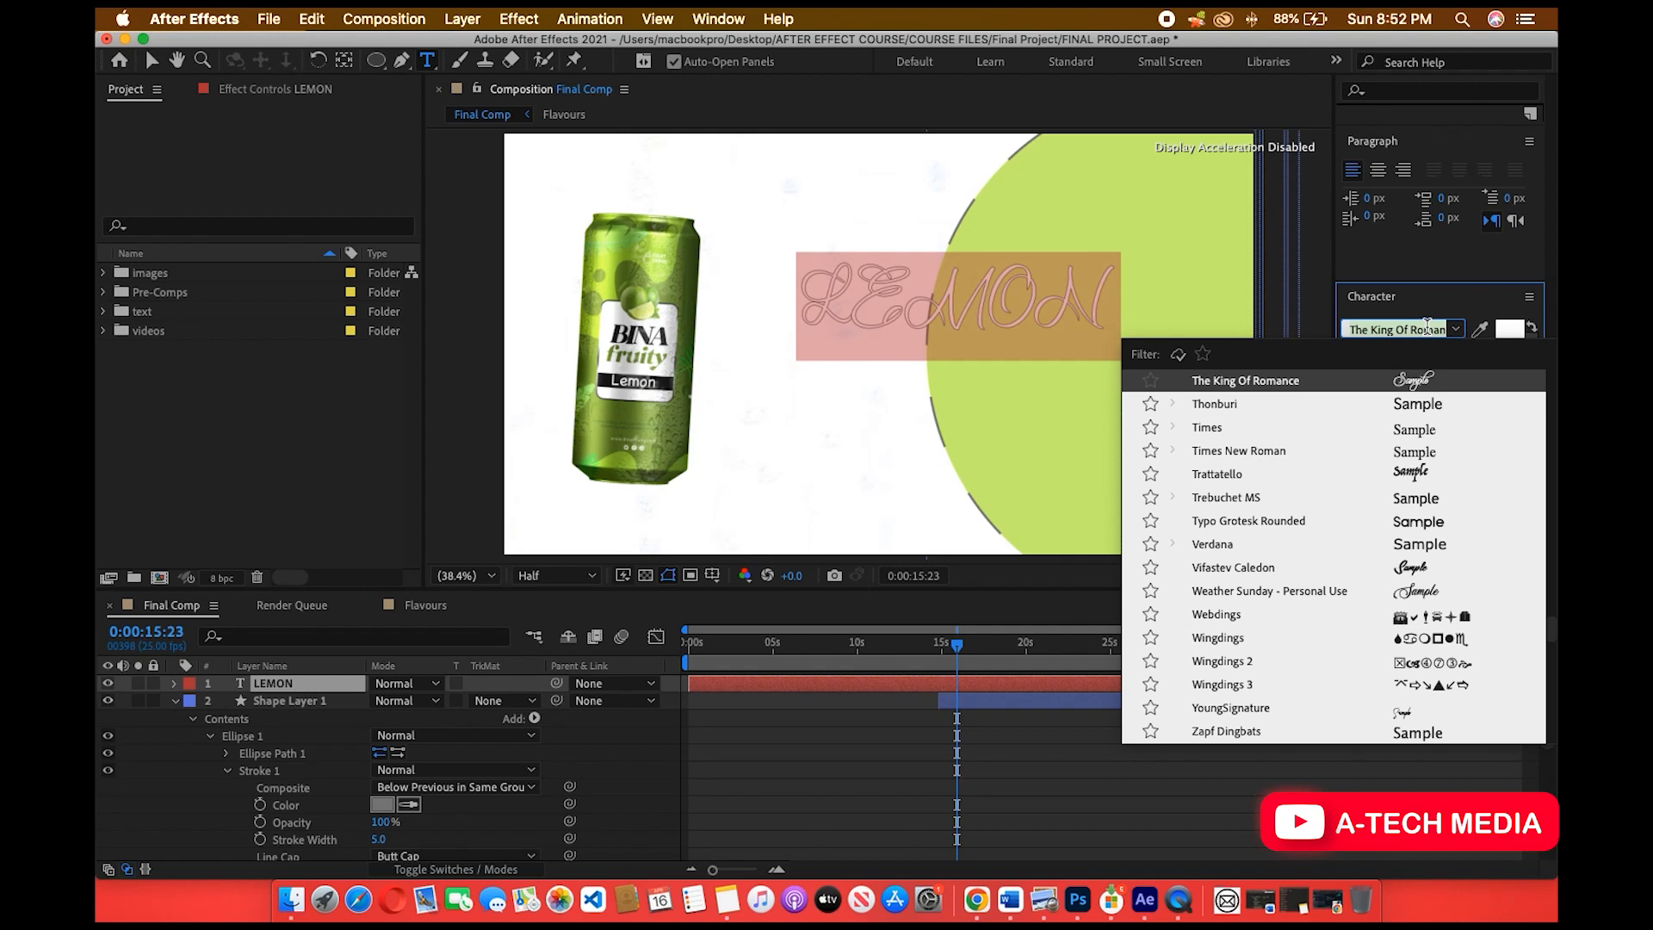
text(Re)
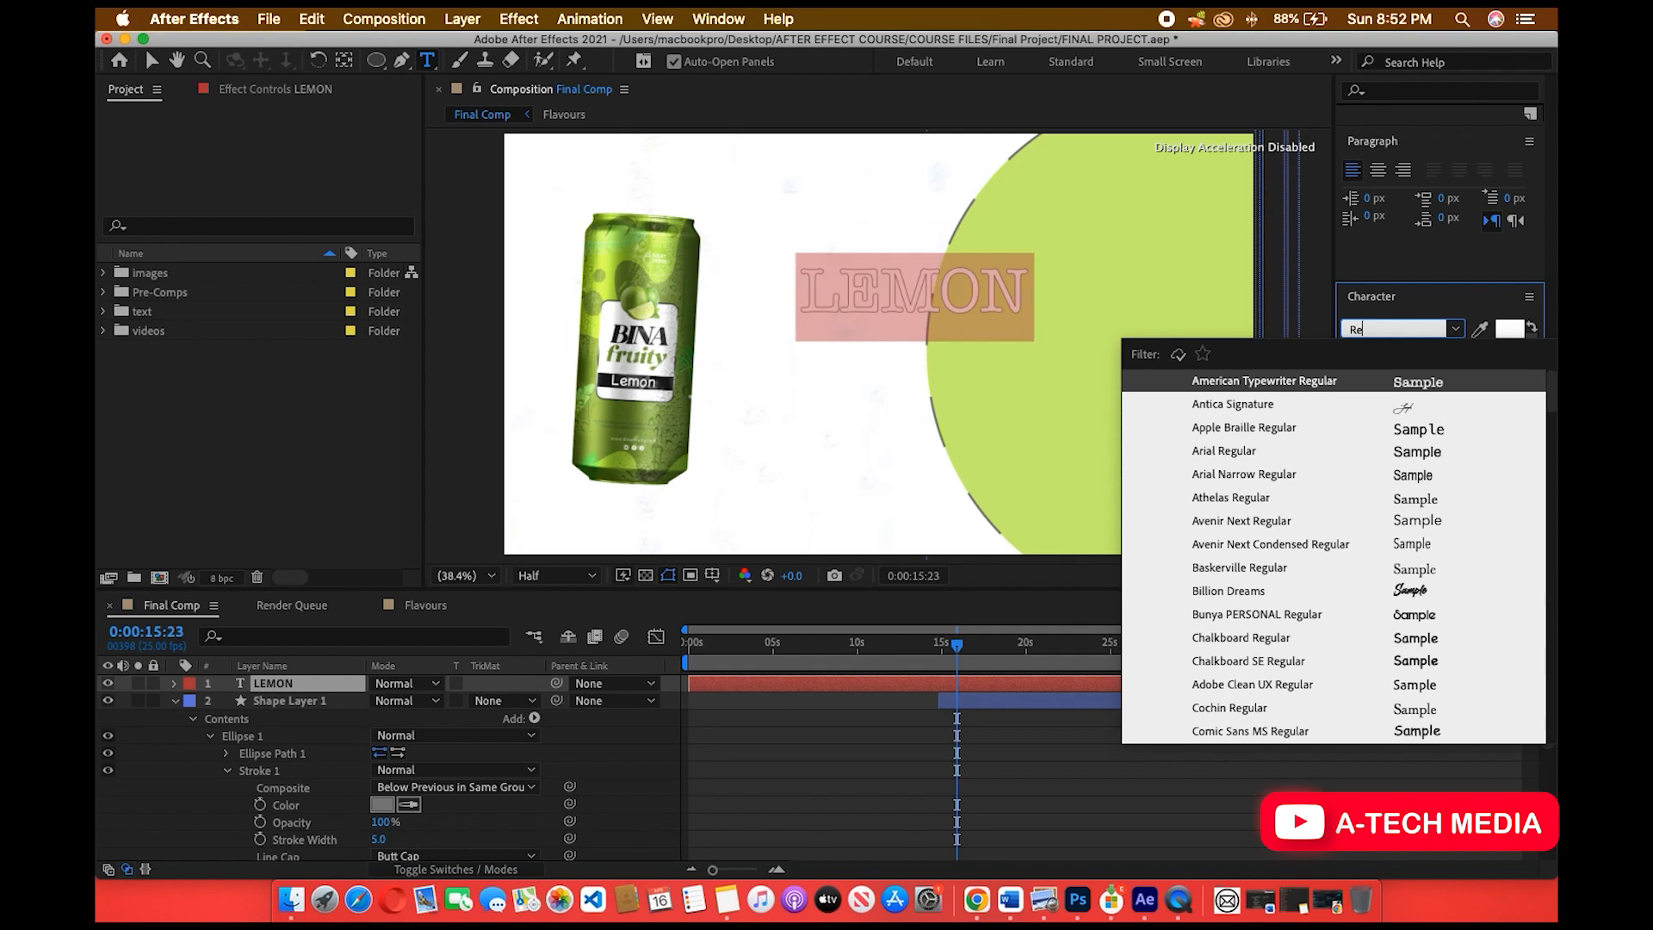
text(g)
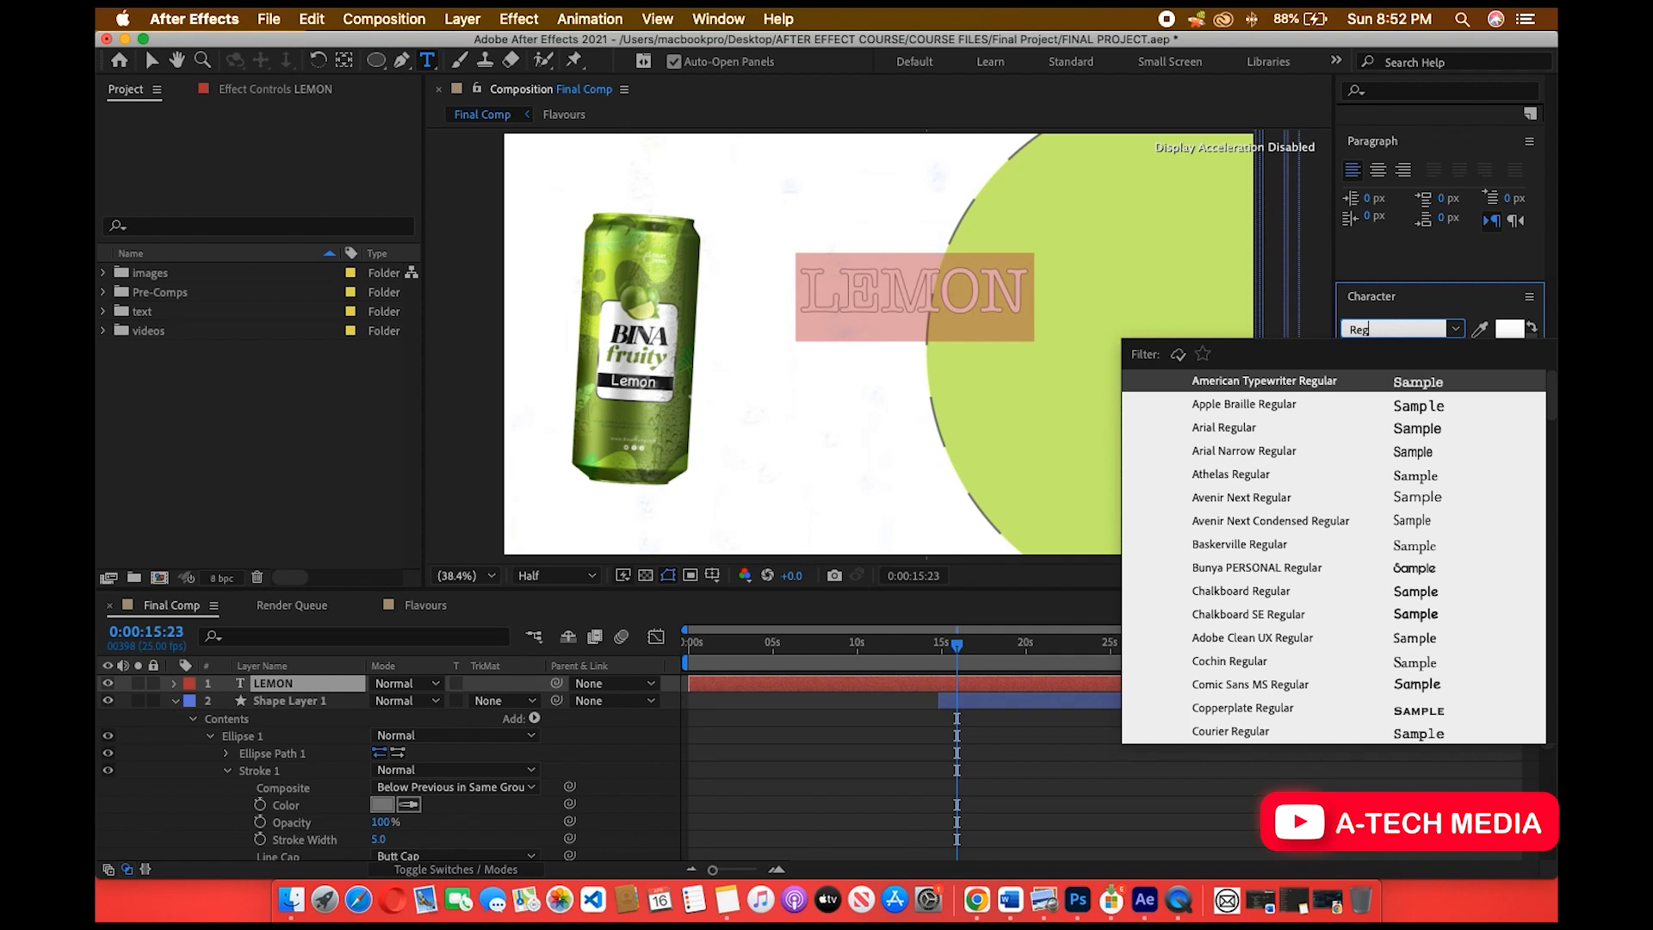
text(at)
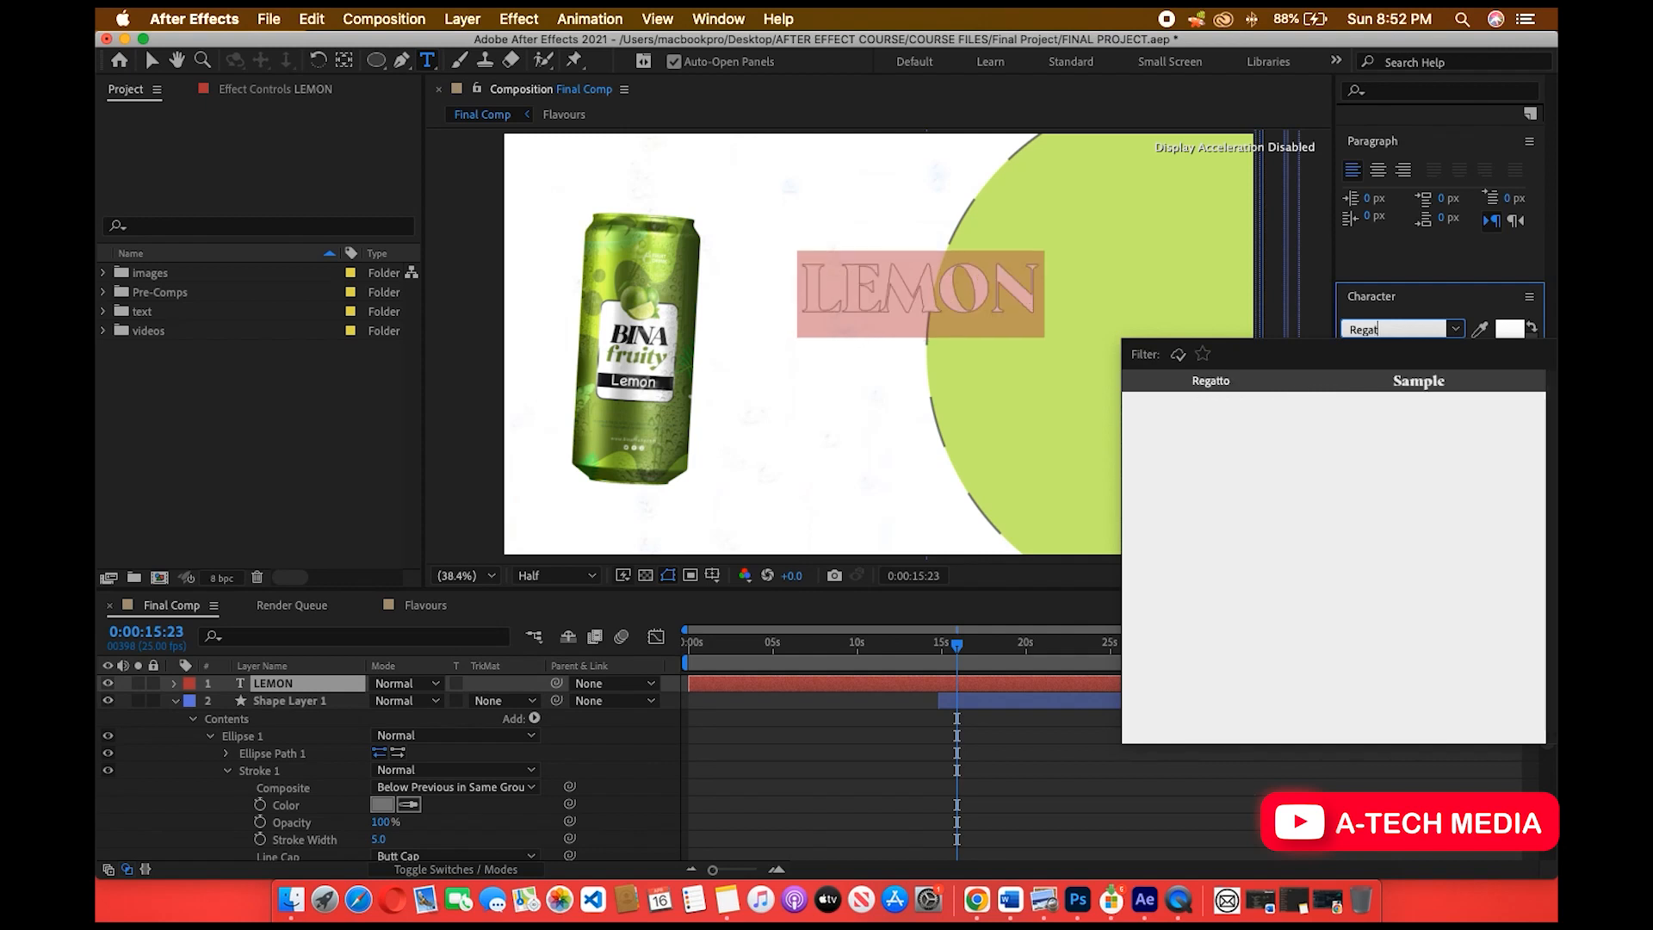
click(1433, 381)
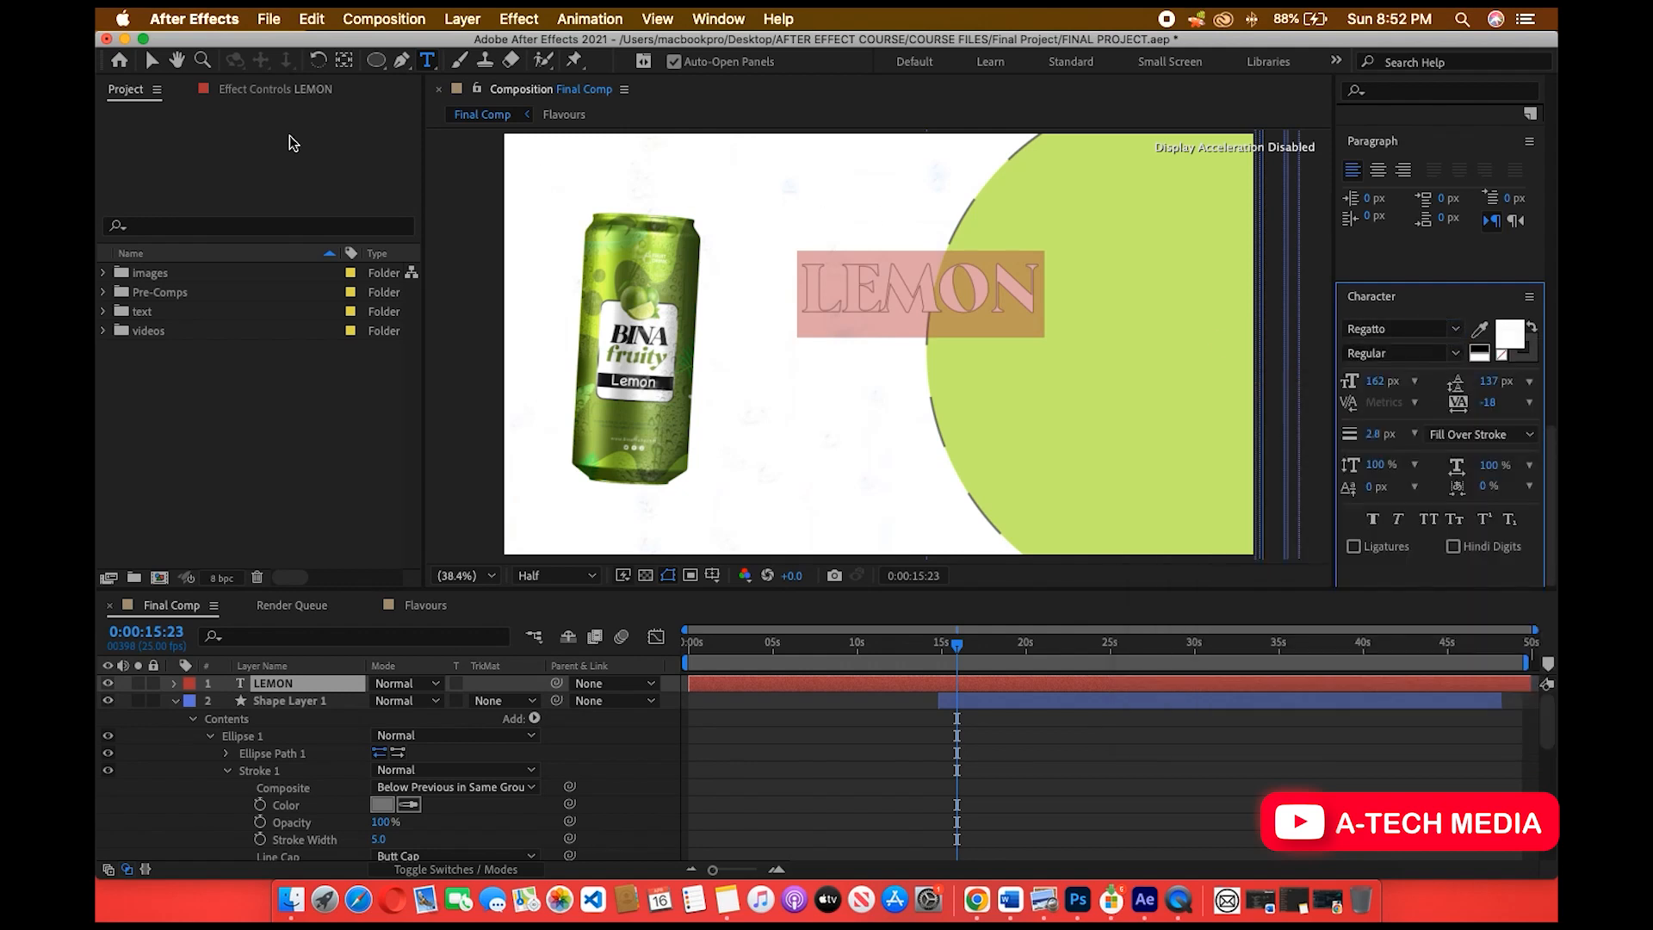
Set the LEMON title to the Bold style at 140 px and position it across the circle's edge.
click(151, 60)
drag(972, 303, 969, 329)
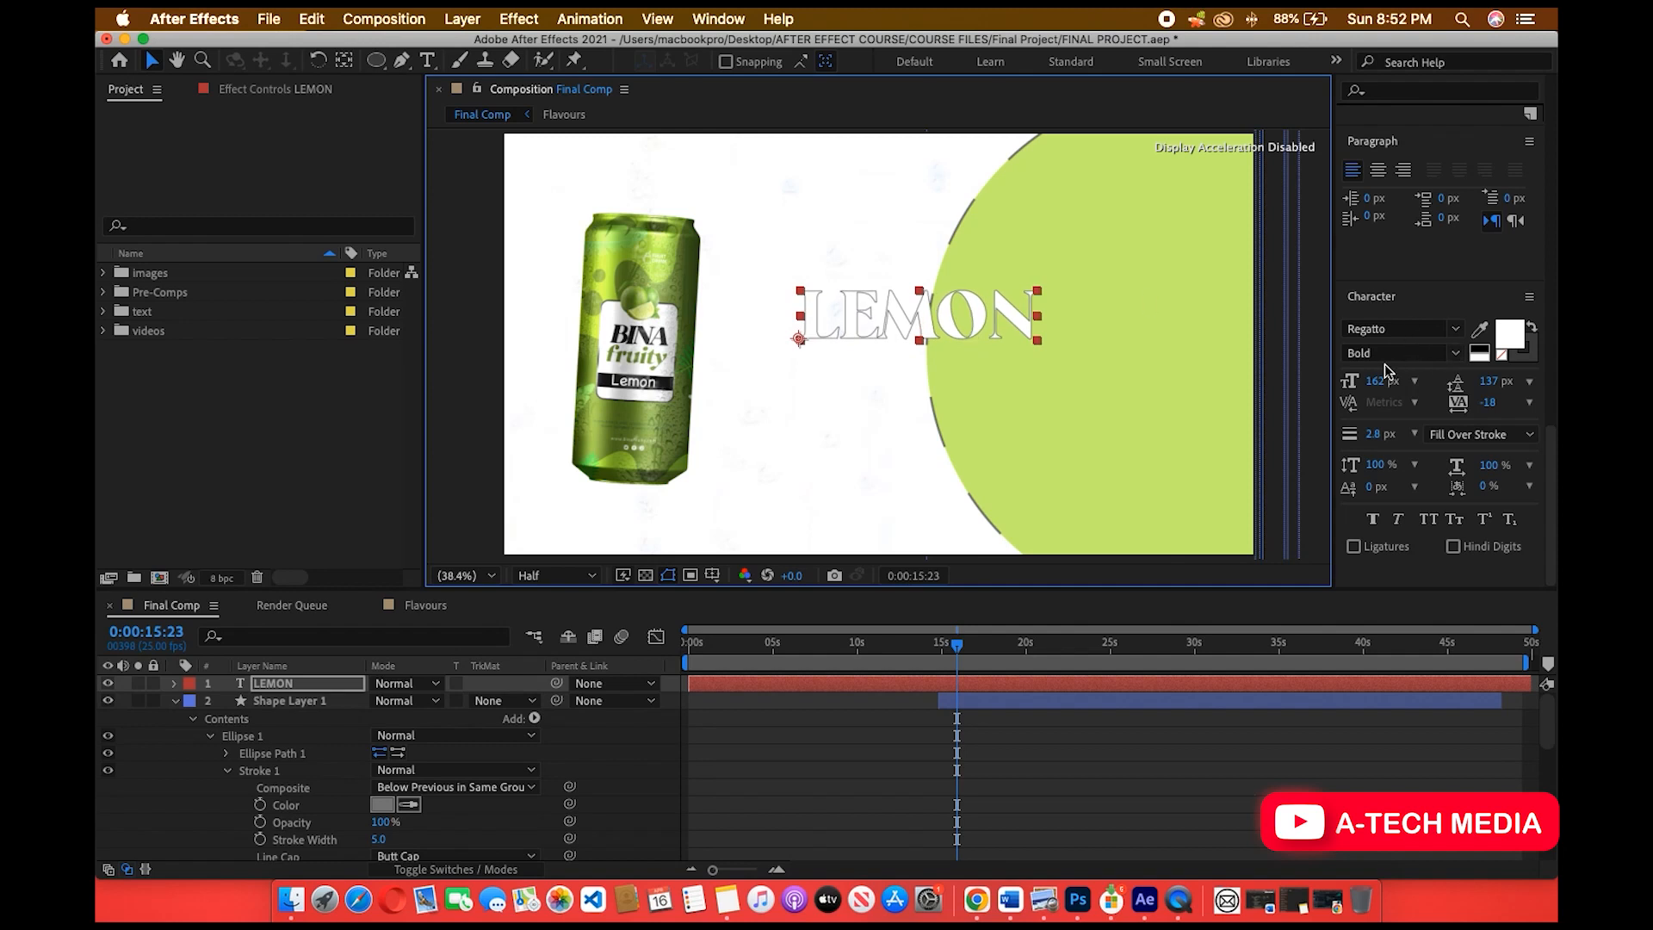
drag(1375, 382, 1361, 383)
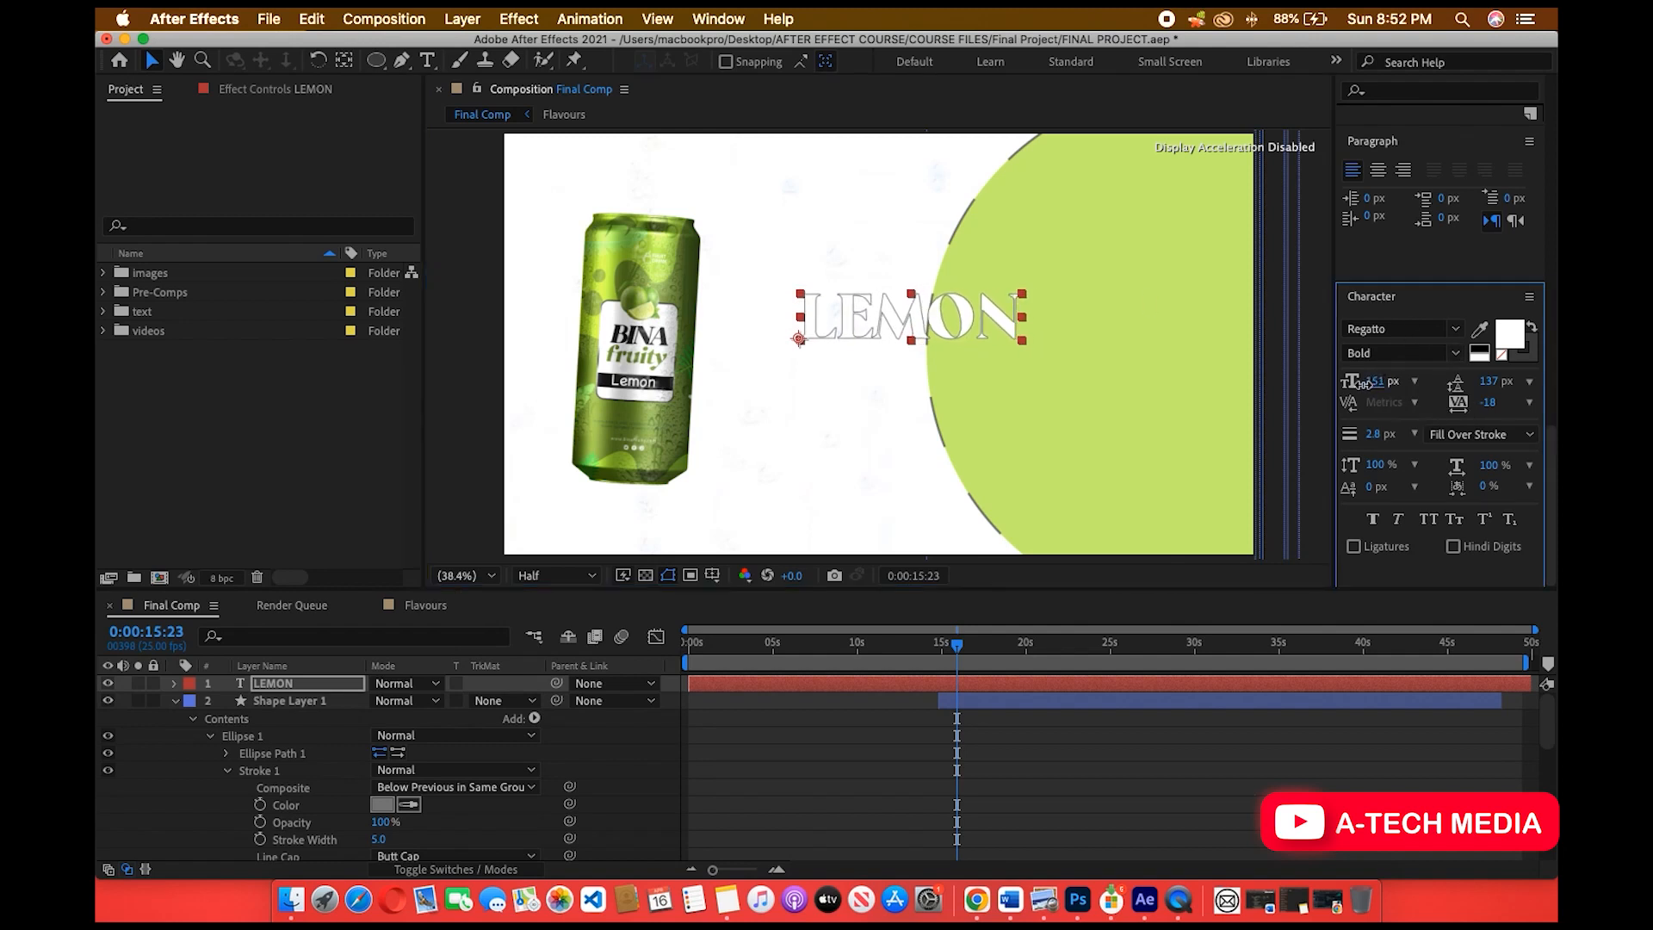
click(1377, 381)
text(10)
key(BackSpace)
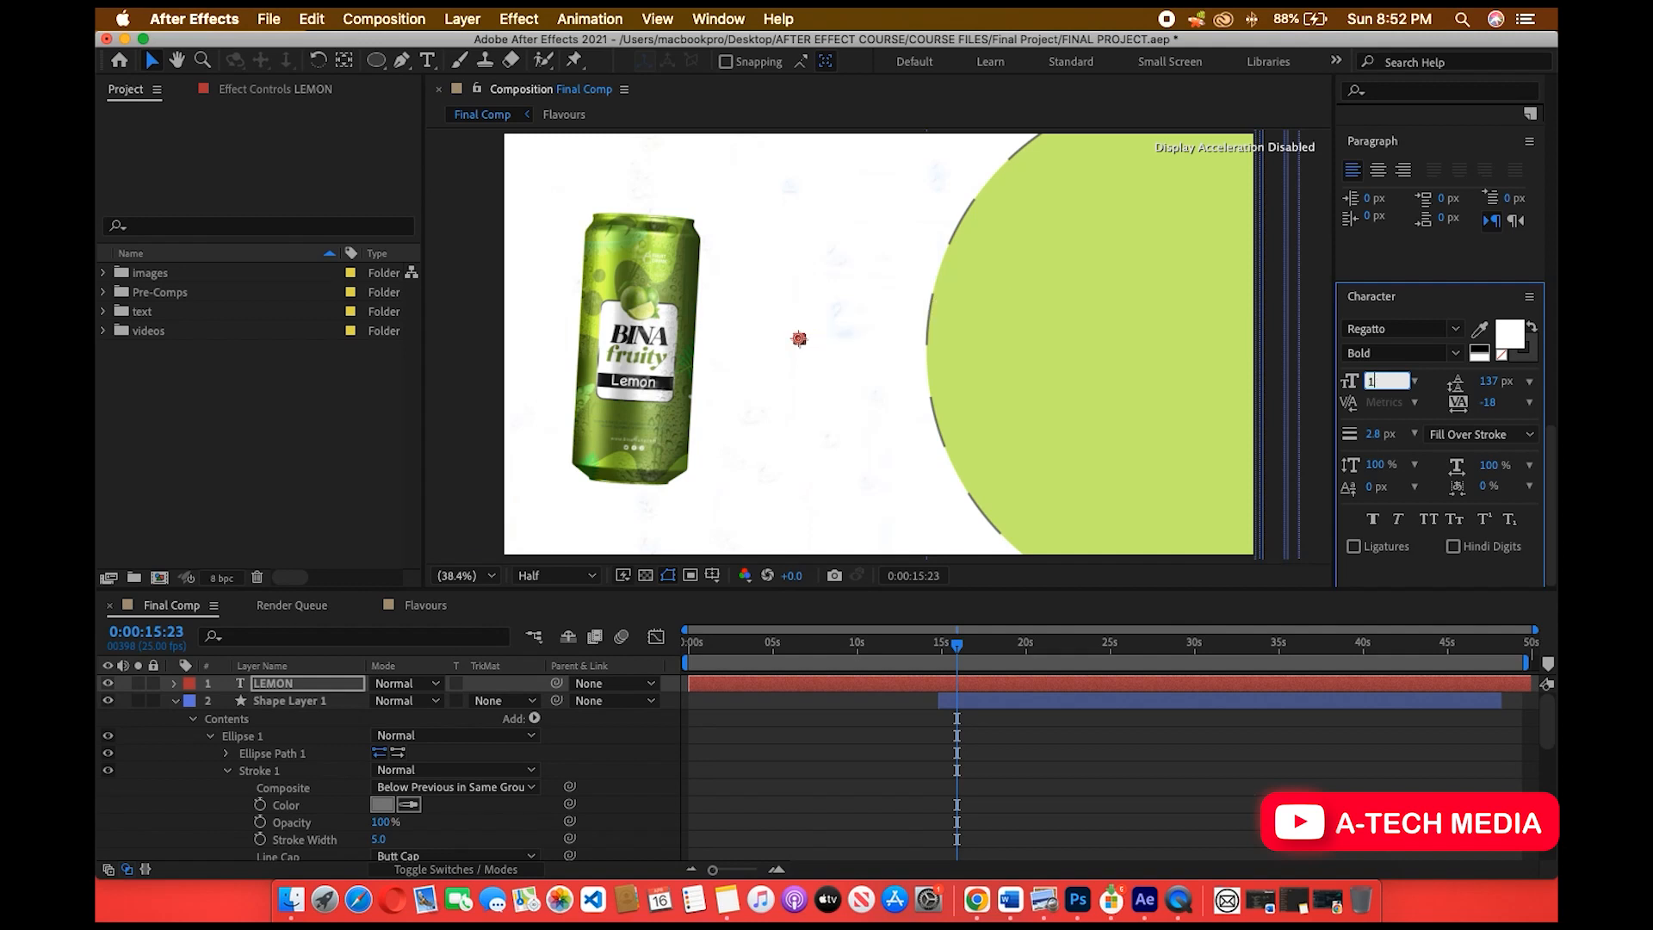
text(40)
key(Return)
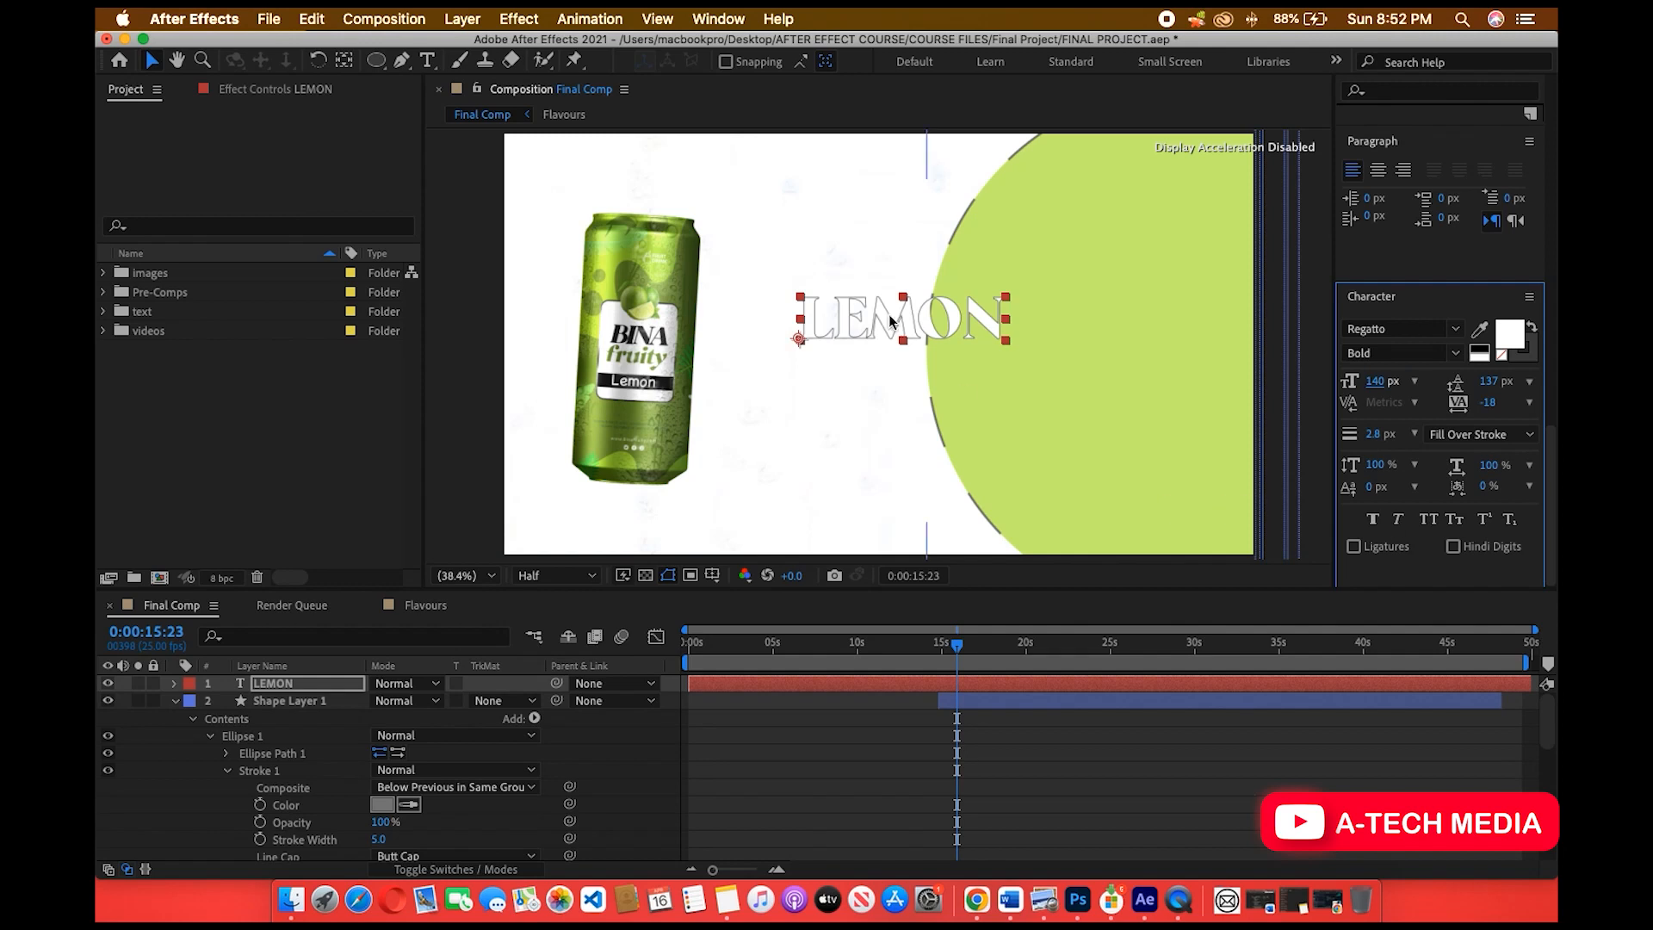
drag(959, 333, 957, 321)
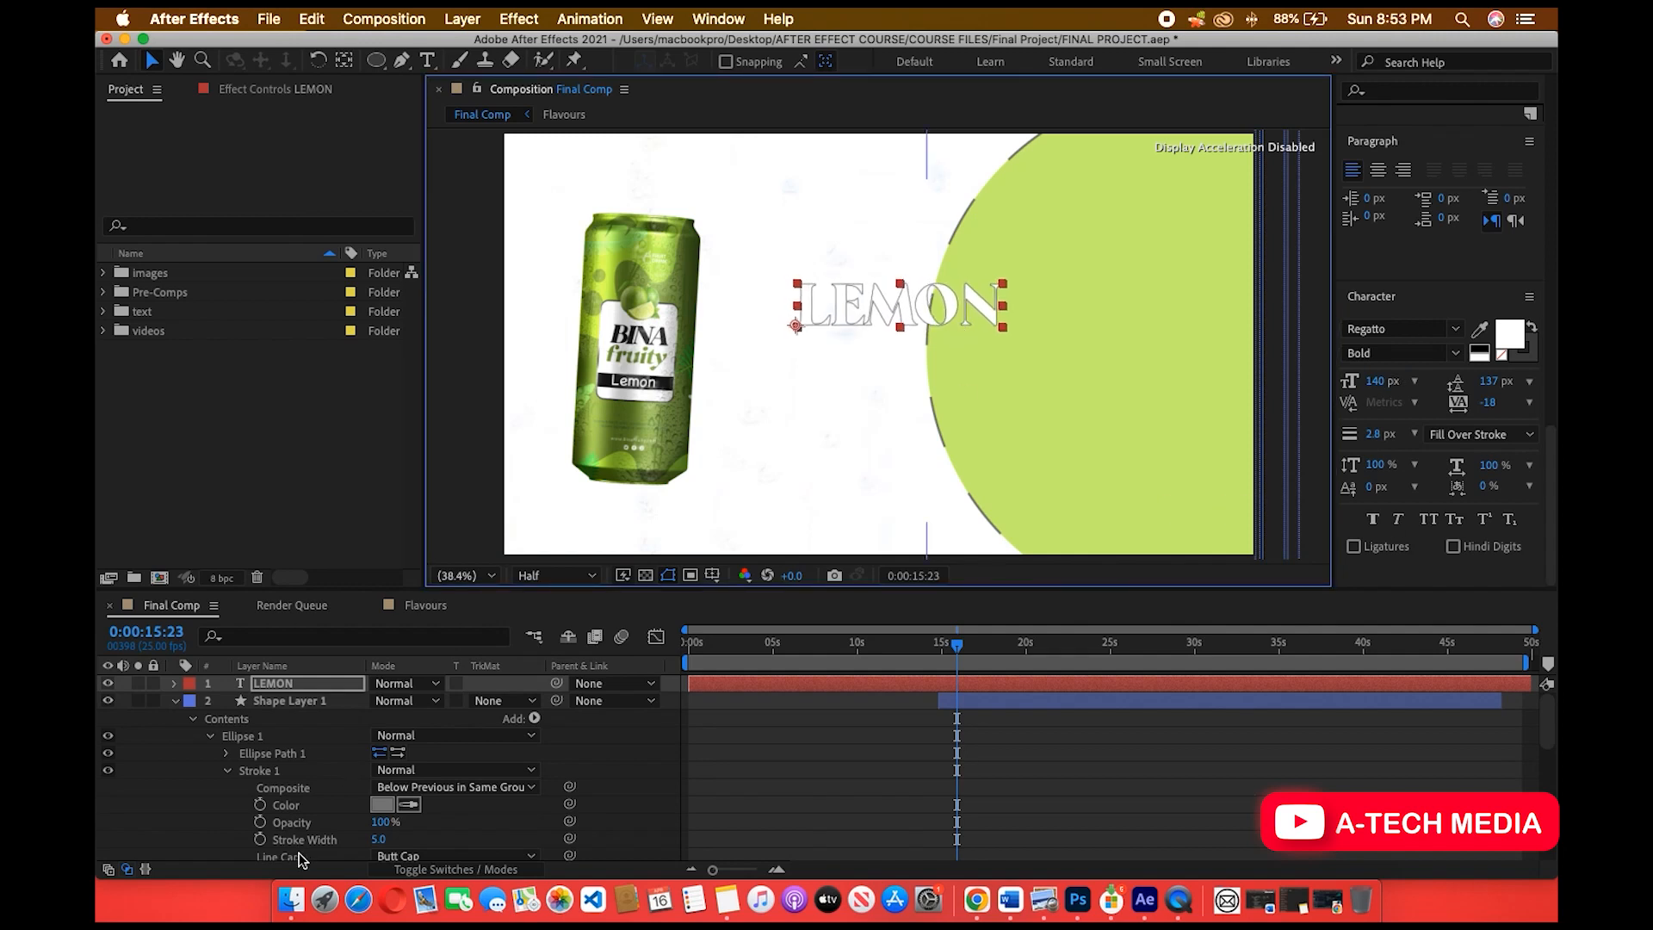
Check the title in the reference video and try to fill the LEMON text with the circle's light green.
click(286, 895)
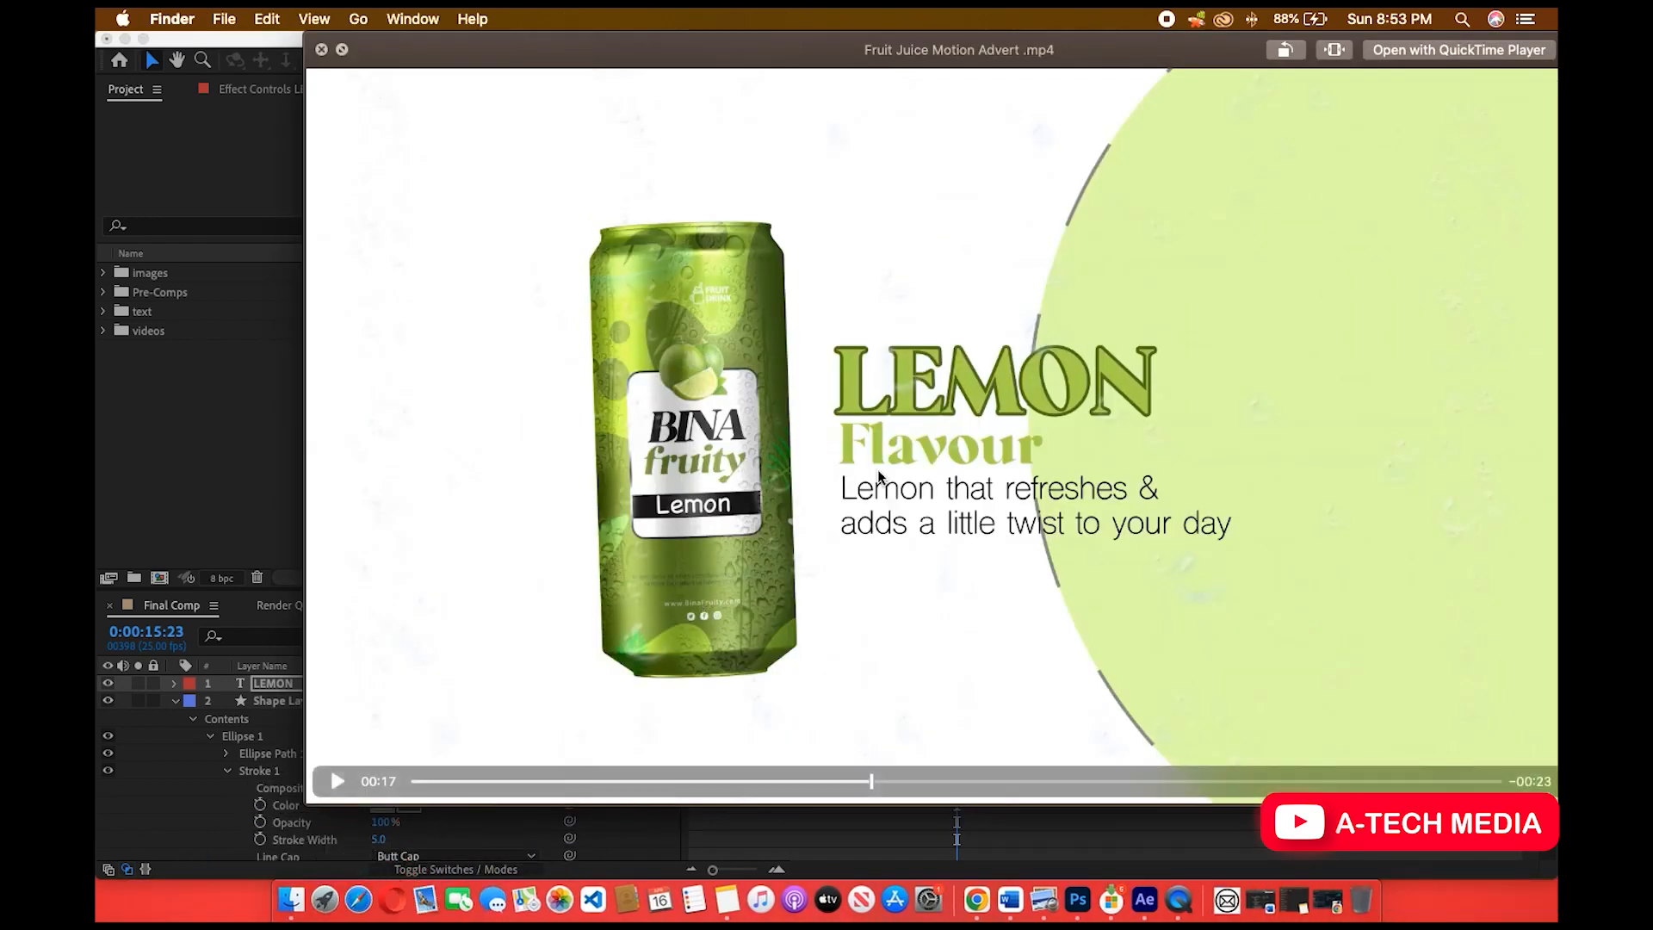
click(158, 287)
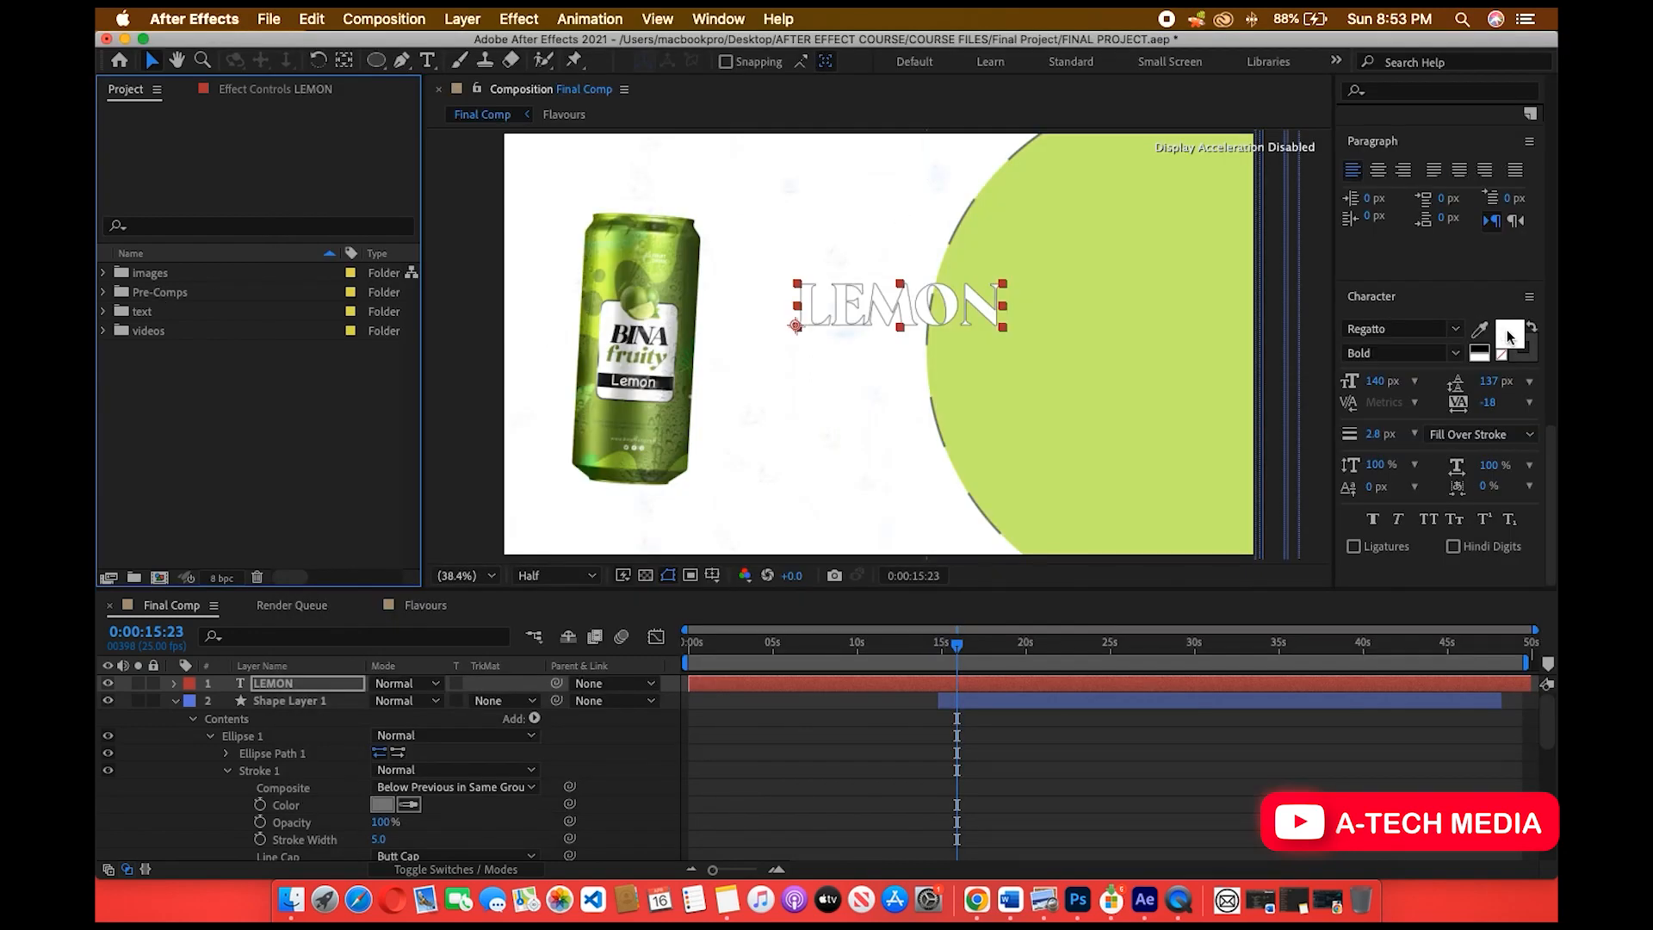
click(1508, 334)
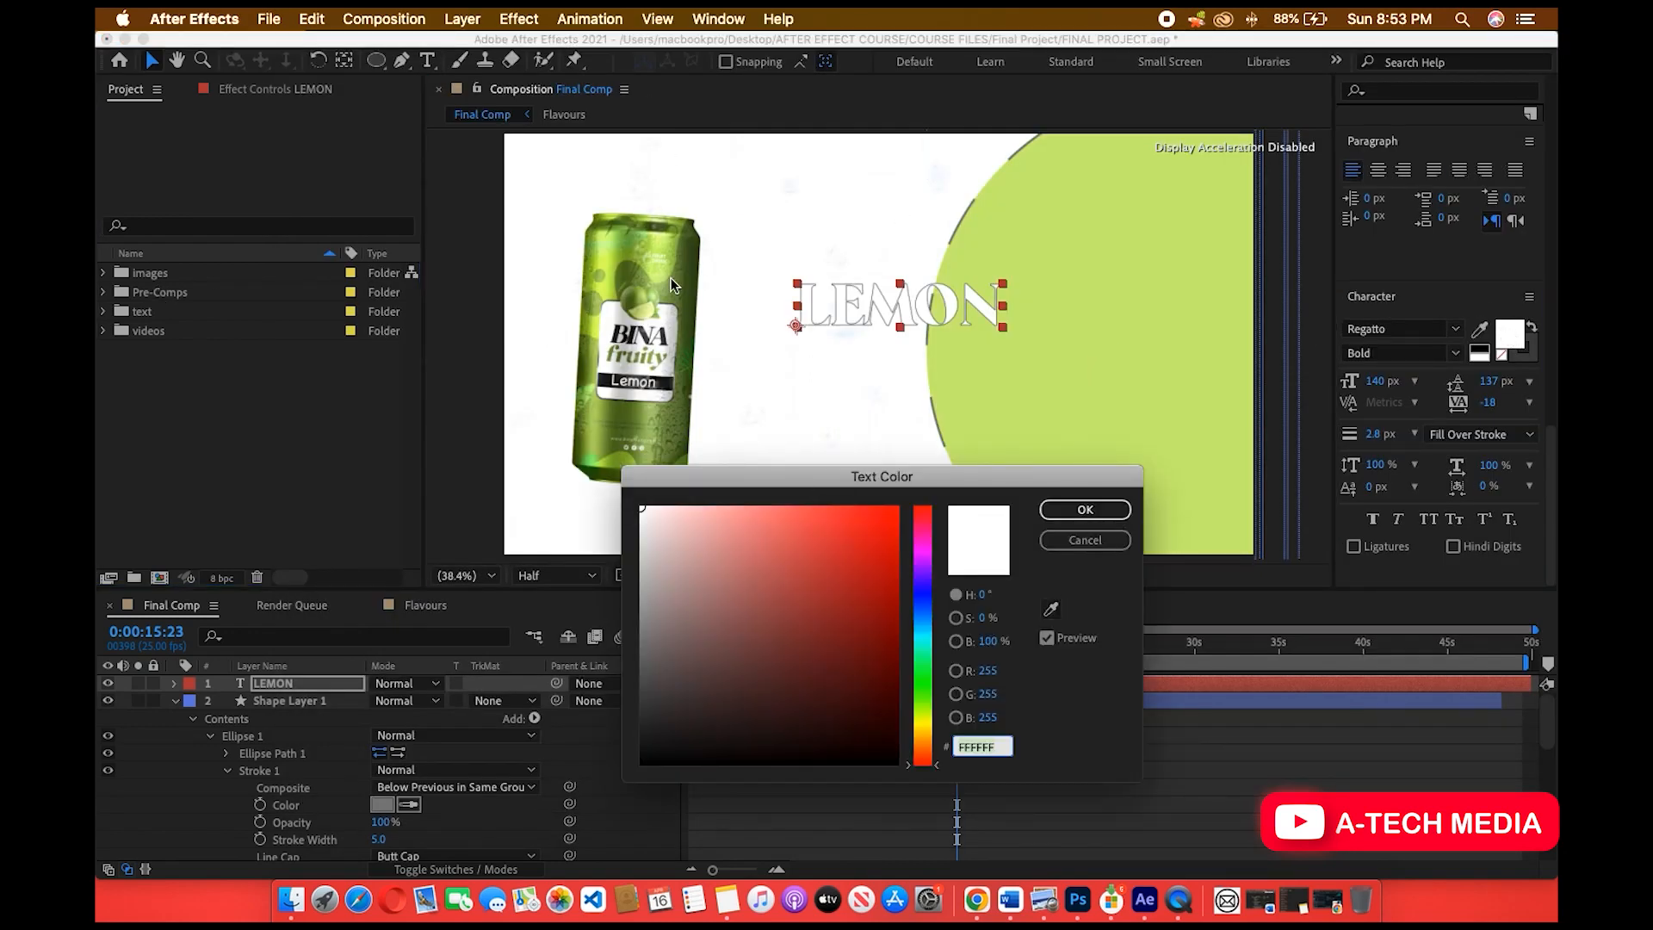
click(1050, 608)
click(926, 349)
click(1084, 509)
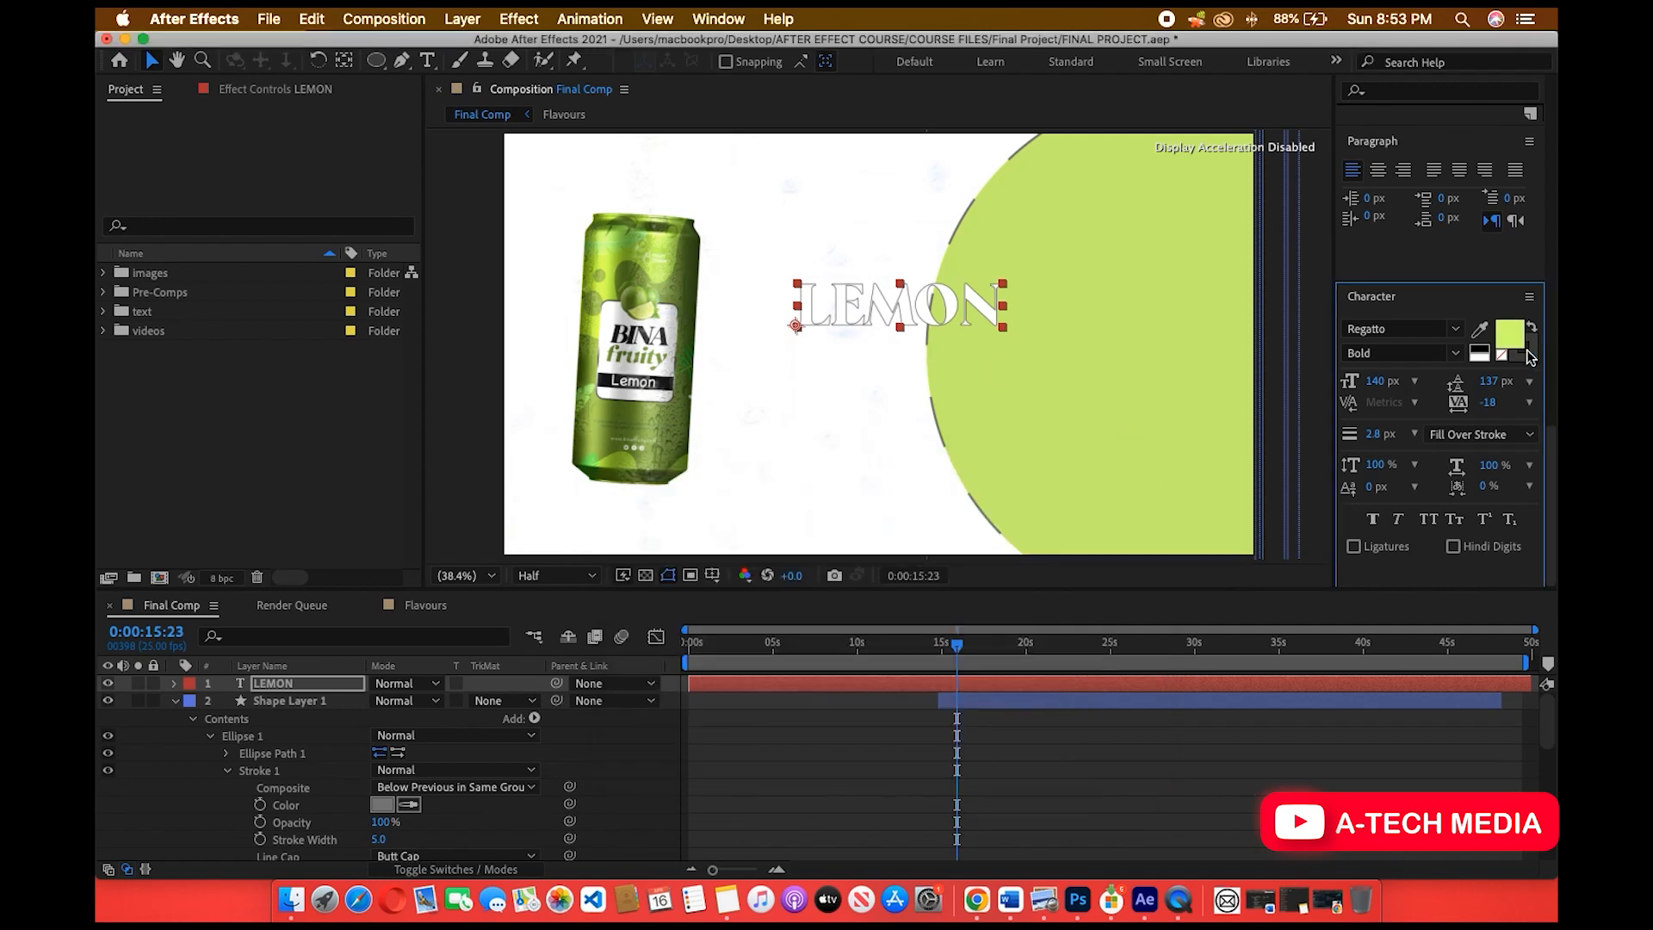
click(908, 324)
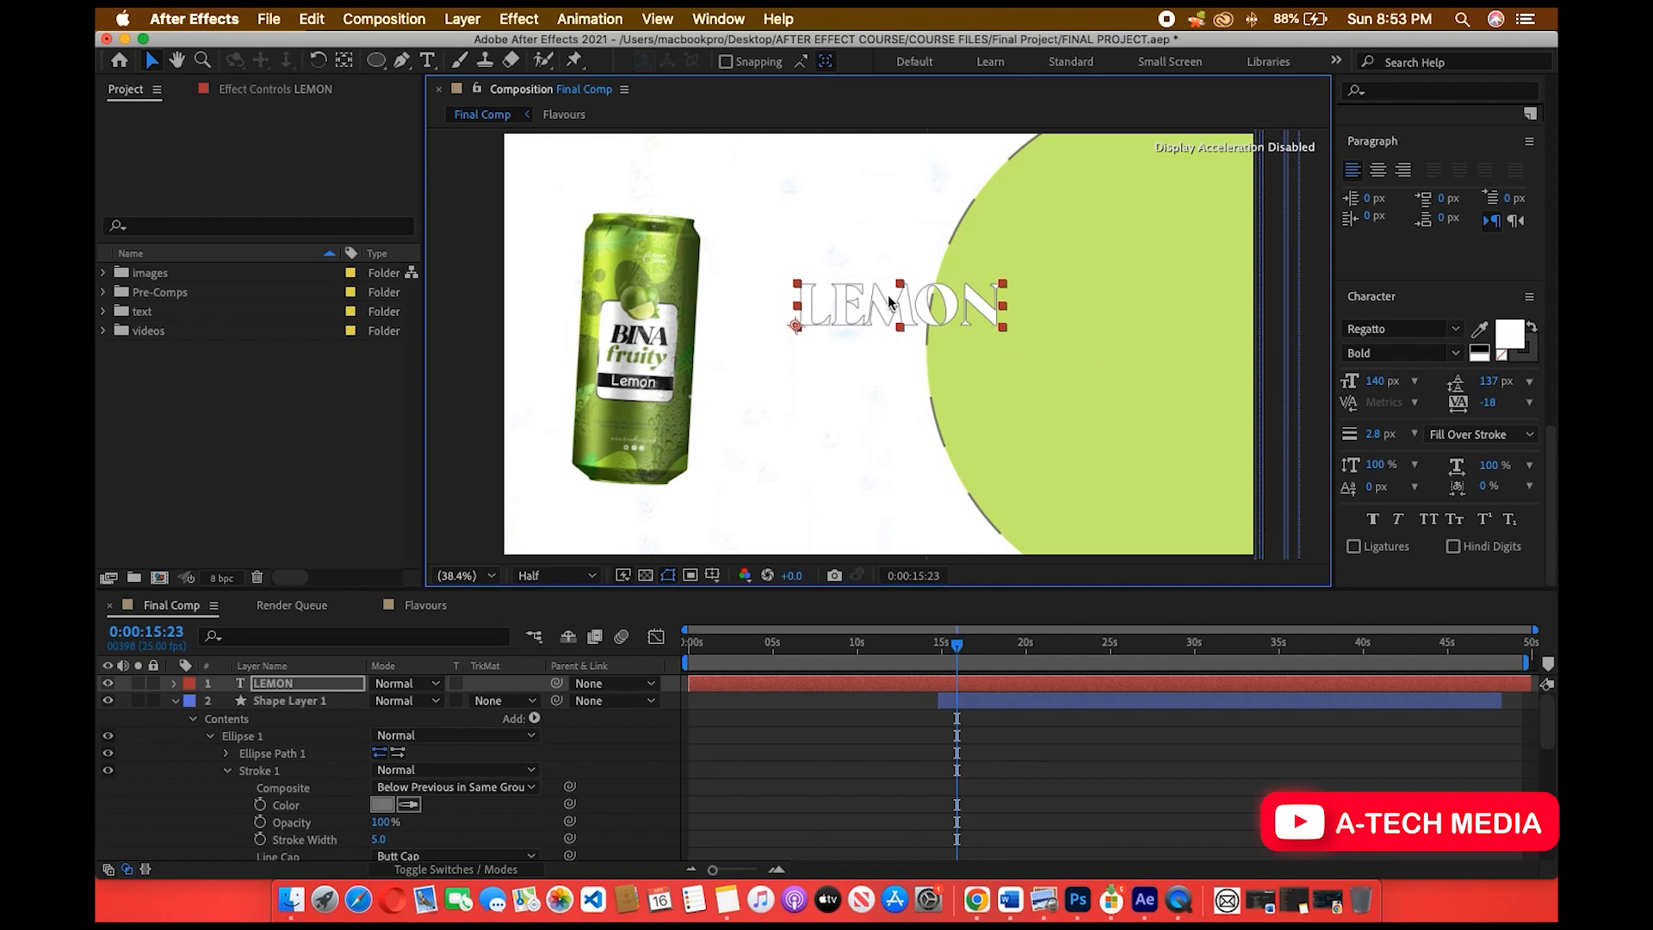
Select all the LEMON text and set its fill colour to a green sampled from the can.
double_click(892, 305)
click(1515, 336)
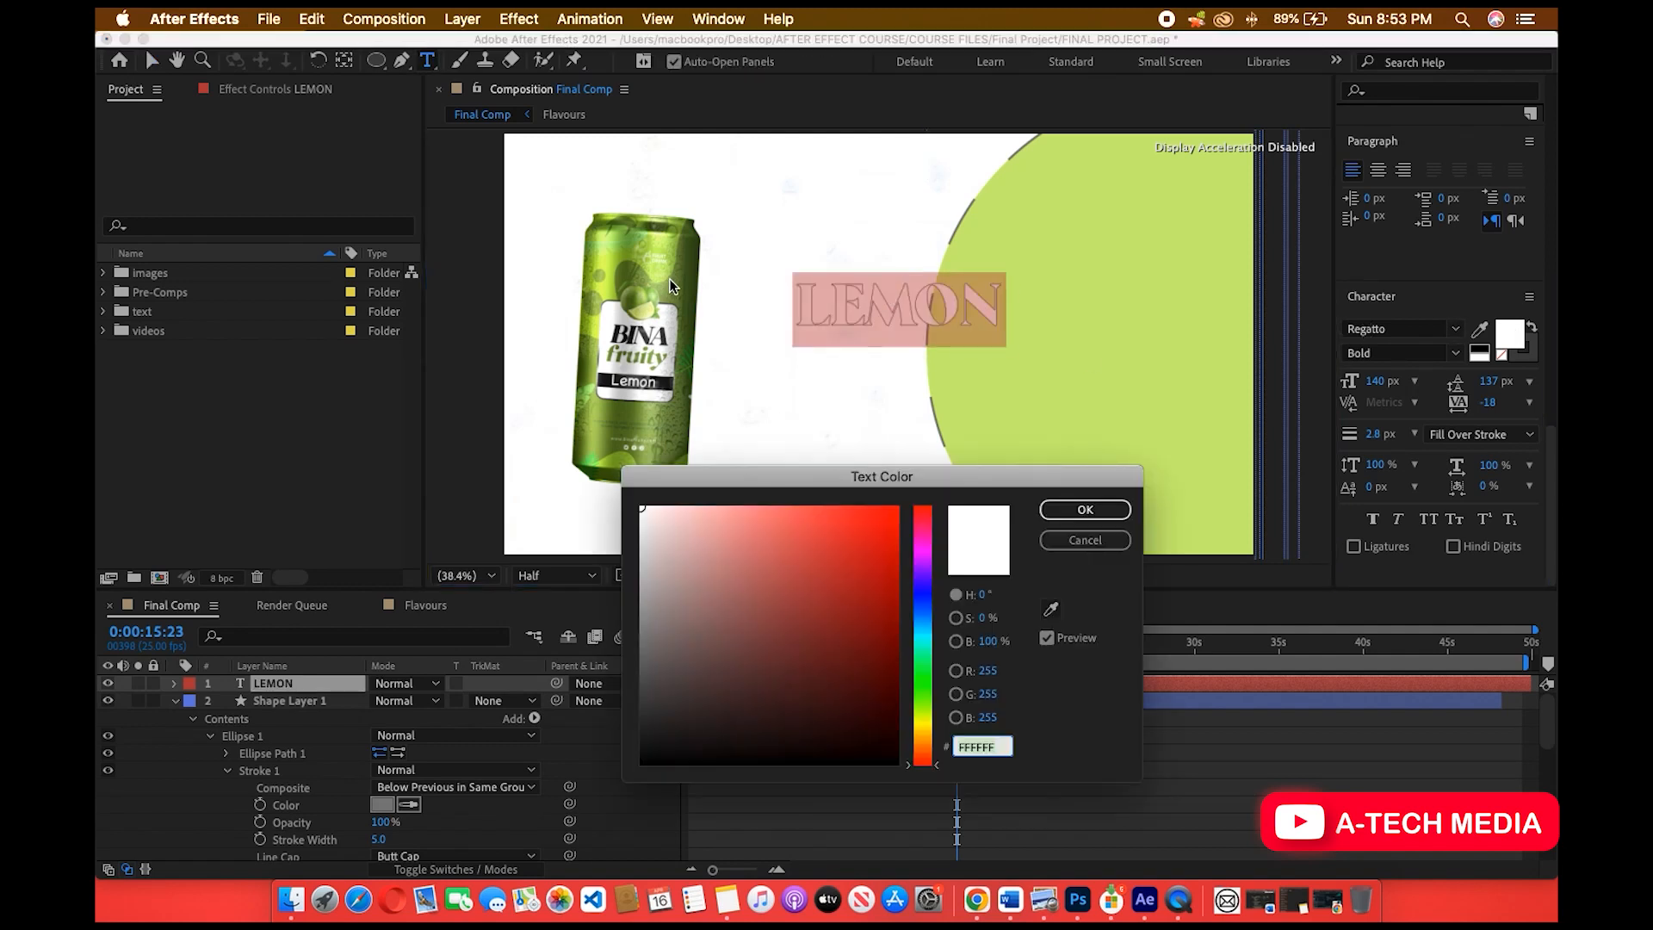
click(1050, 608)
click(673, 252)
click(1085, 509)
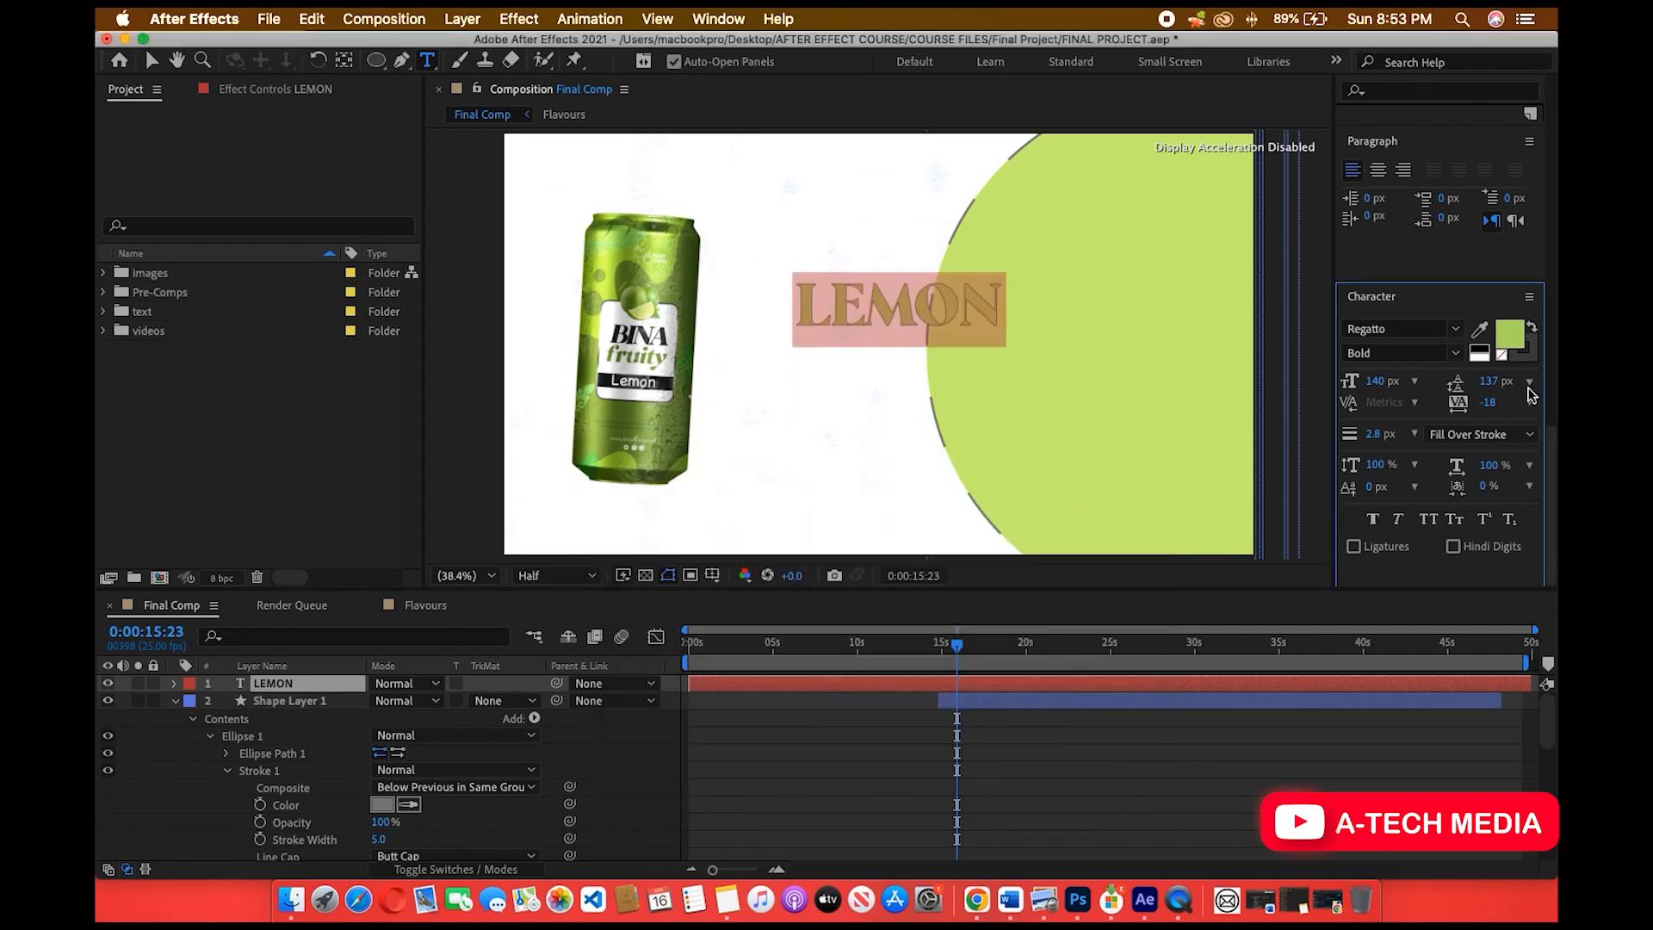
Set the LEMON title's tracking to 0.
click(1490, 404)
text(0)
key(Return)
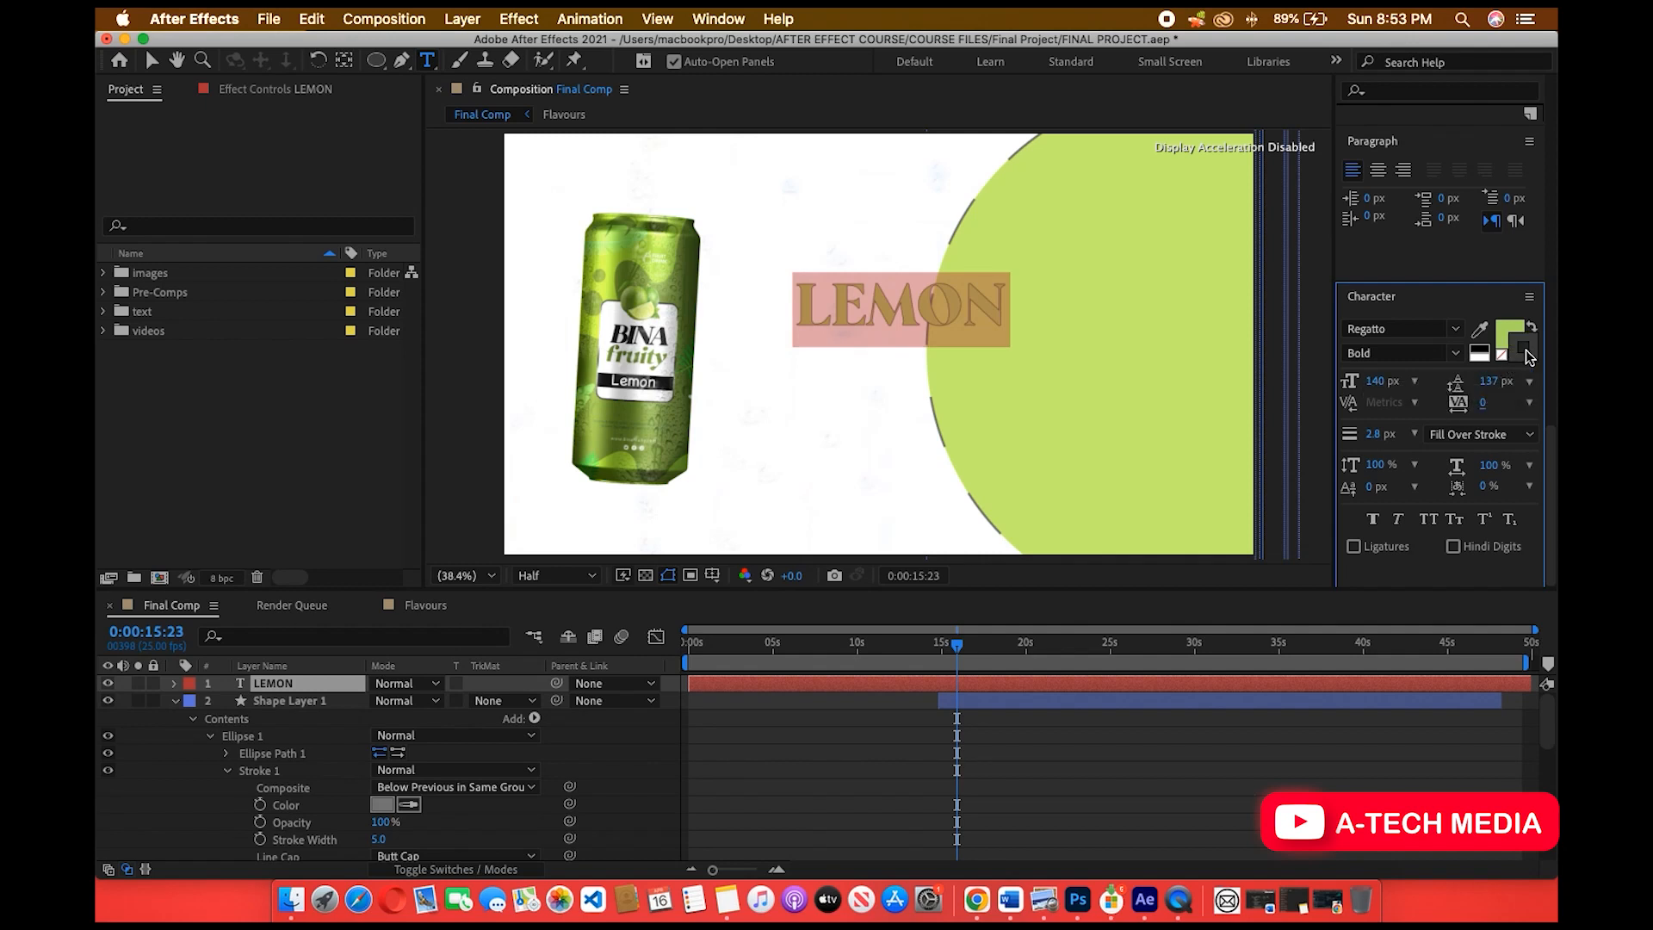
Set the LEMON title's stroke colour to a dark green sampled from the can.
click(1525, 349)
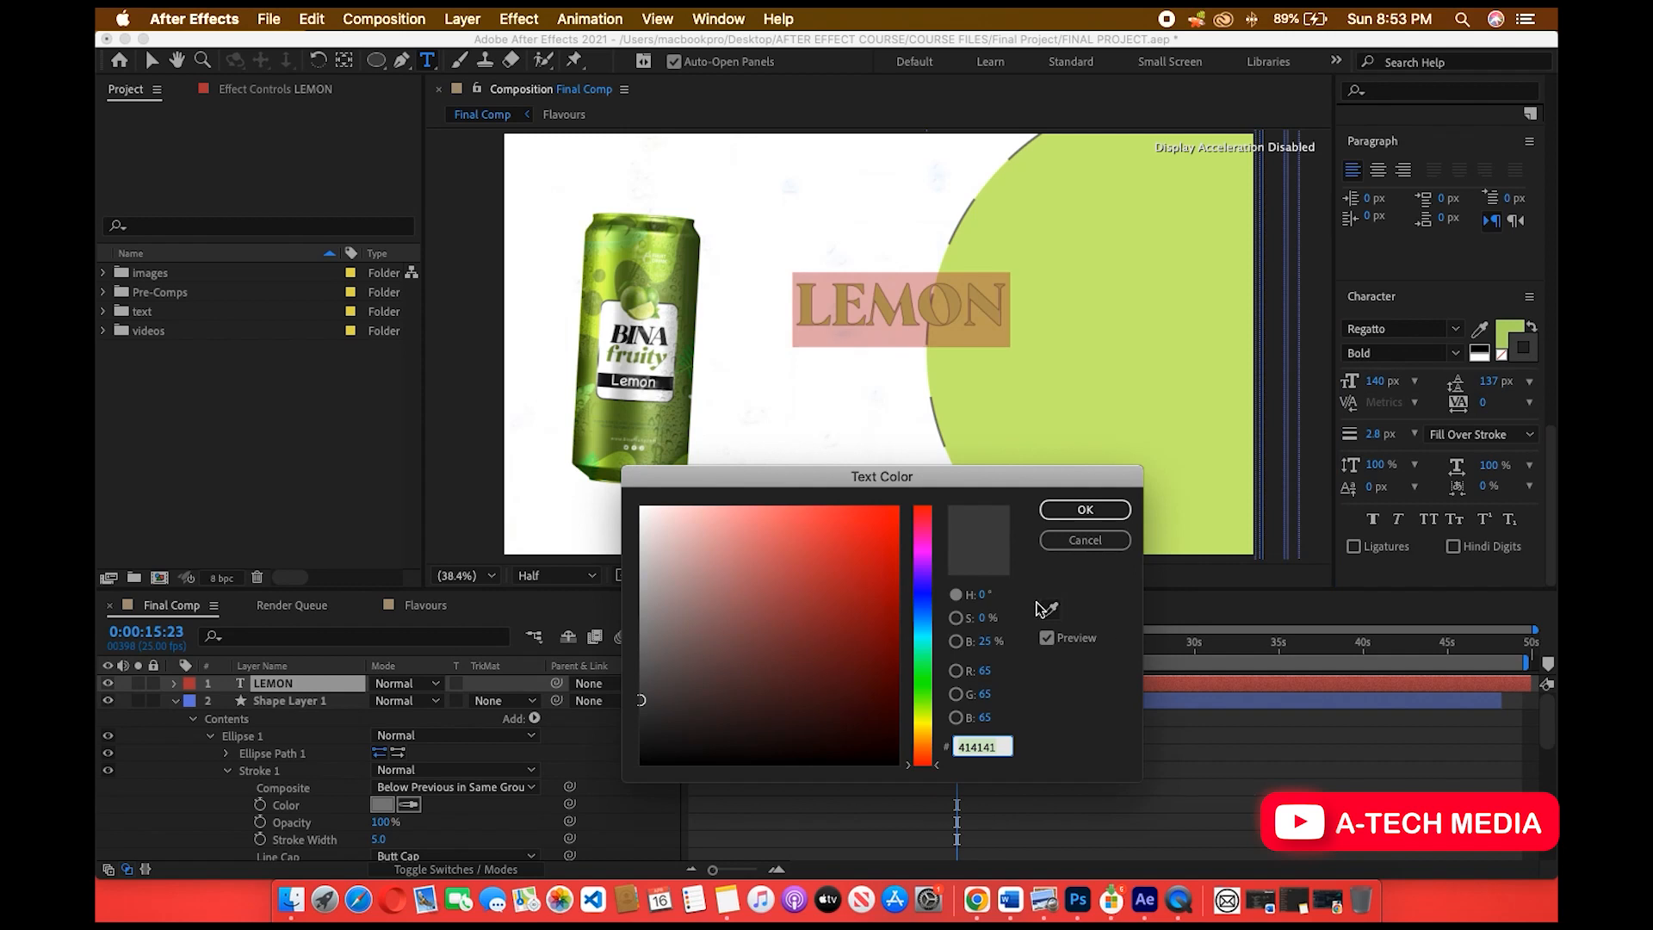
click(1050, 608)
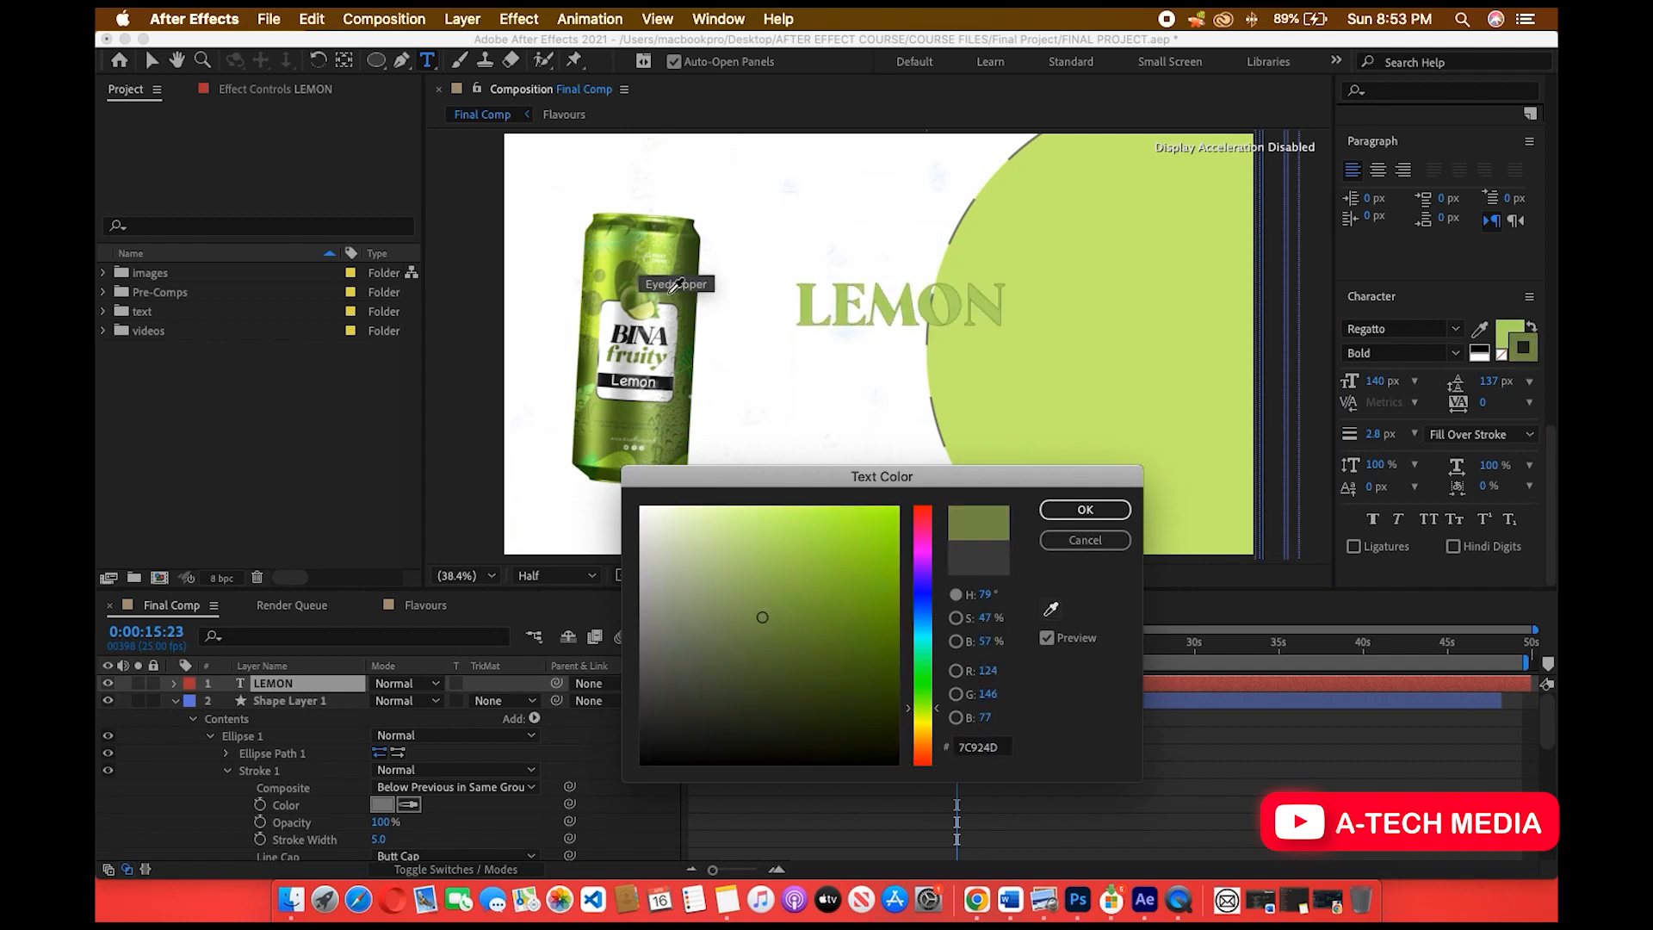
click(633, 262)
click(1085, 510)
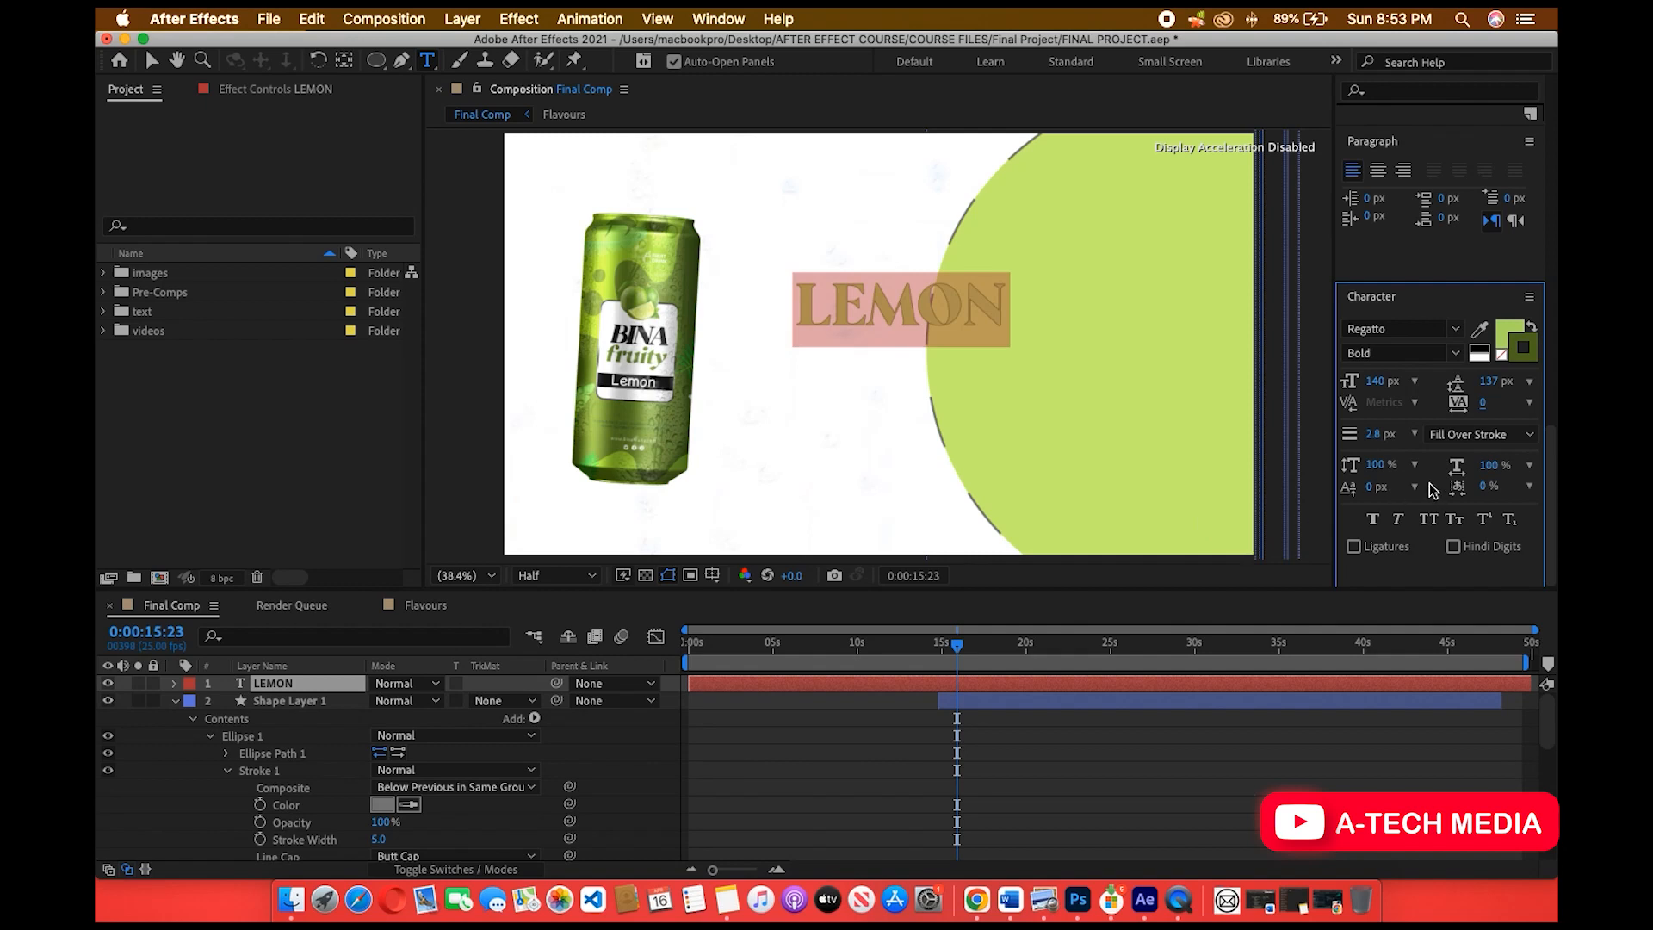
Collapse Shape Layer 1's properties and set the LEMON title's stroke width to 8 px.
click(176, 700)
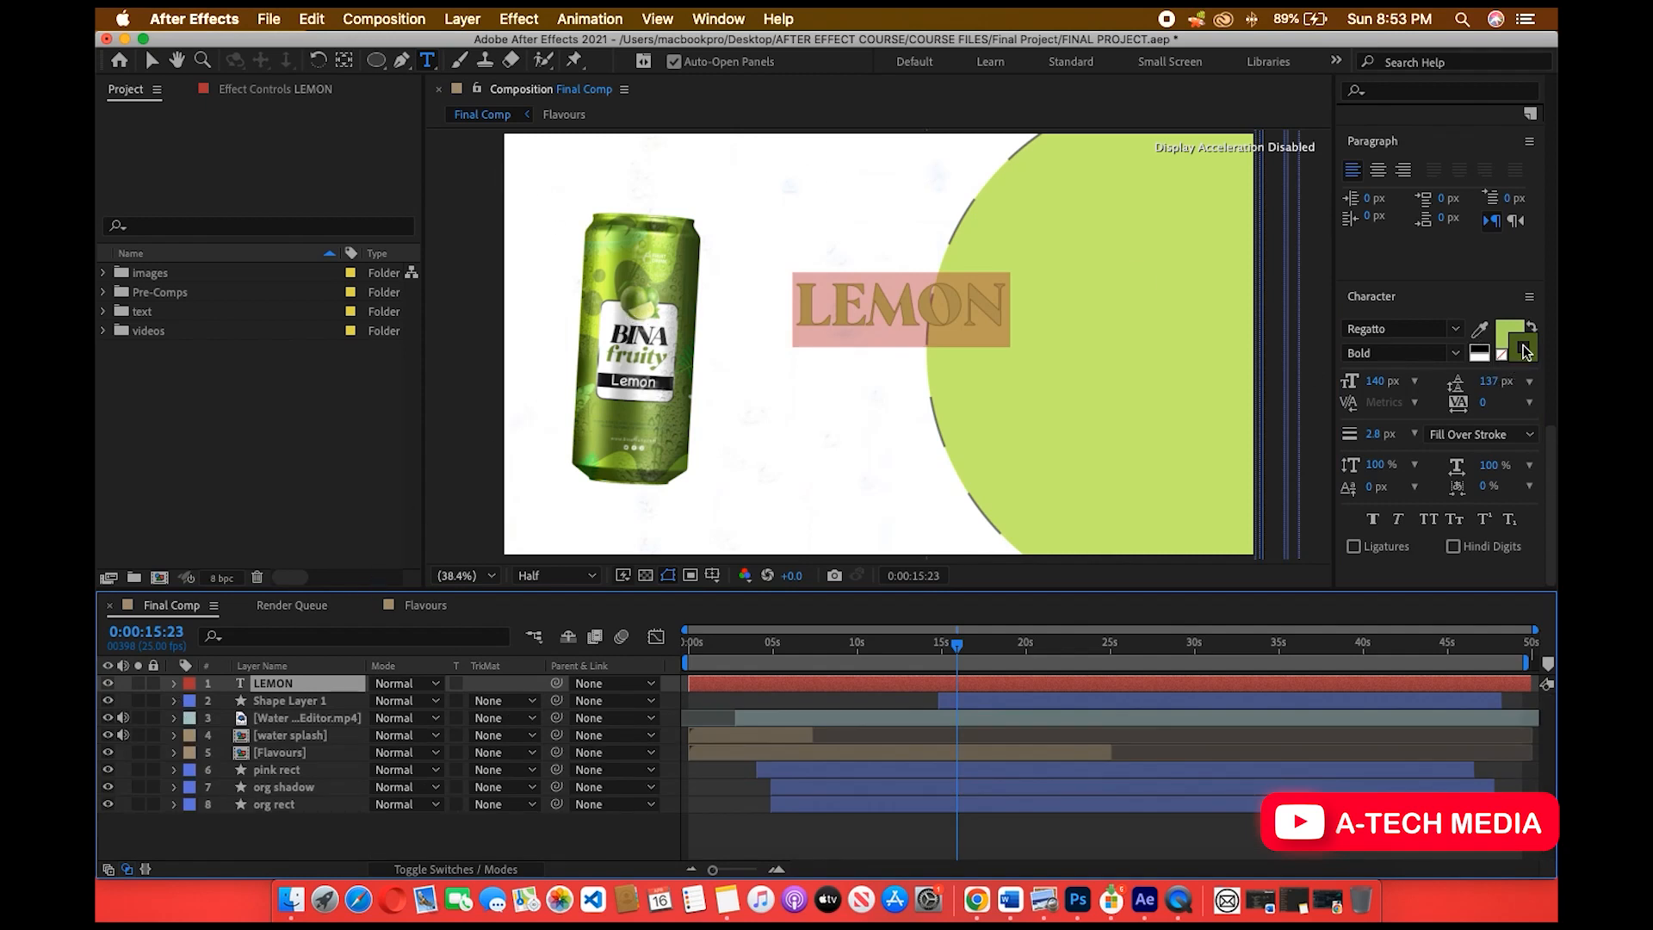
drag(1374, 435, 1386, 437)
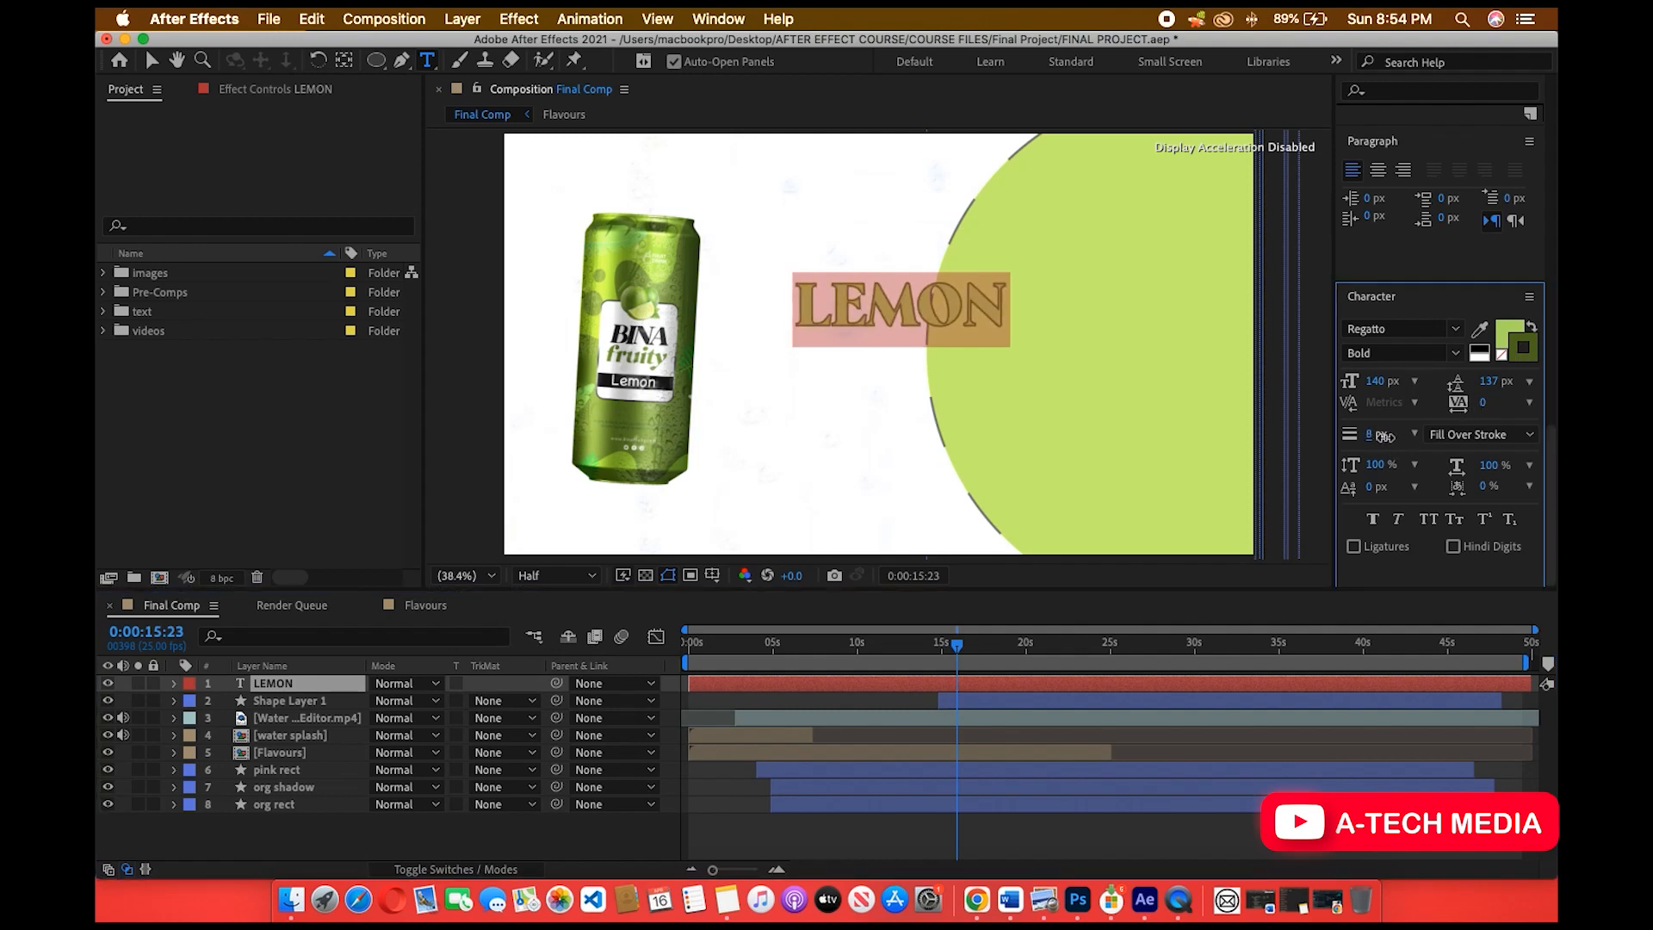
click(148, 60)
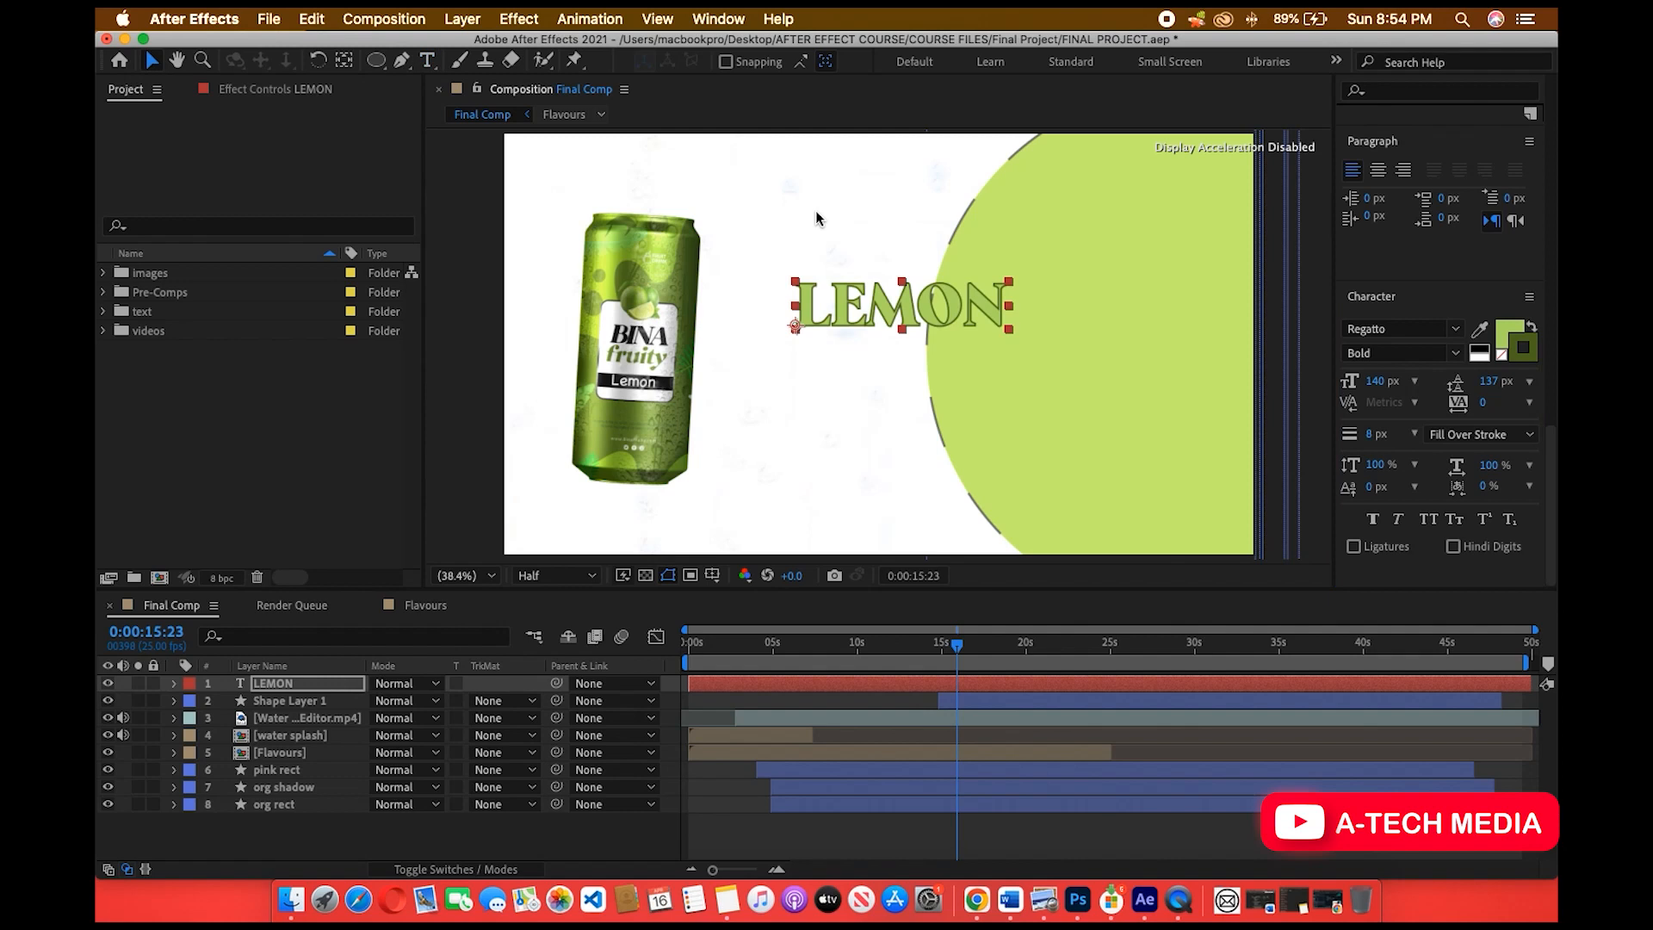
click(814, 210)
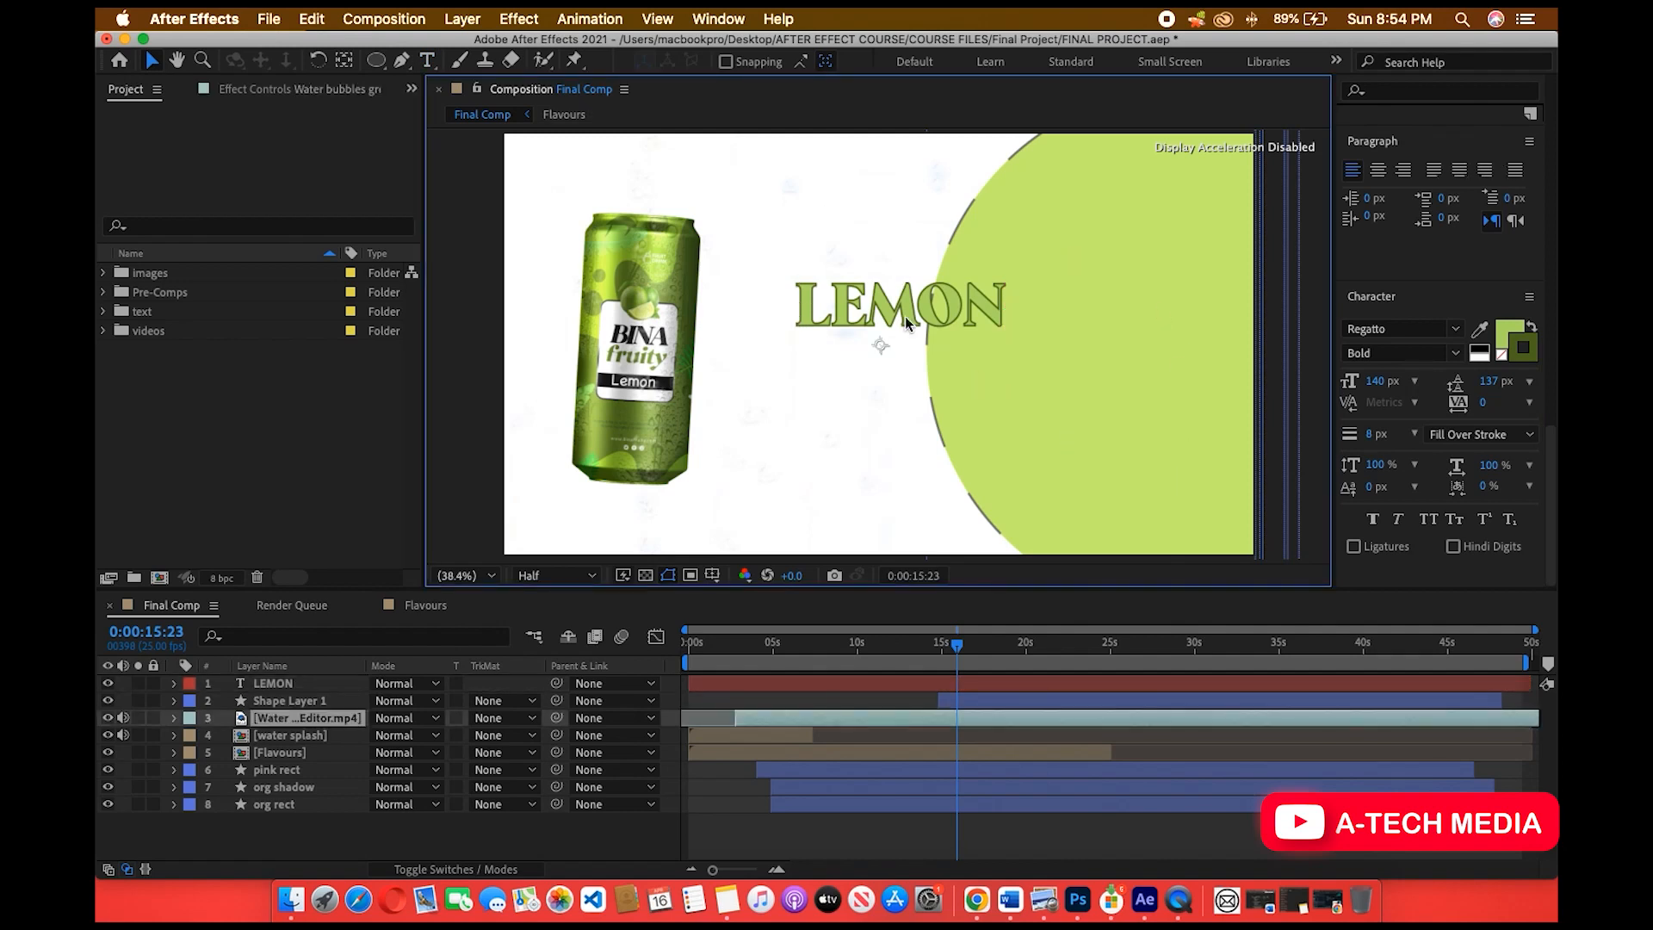
Duplicate the LEMON text layer and move the original LEMON text directly below the duplicate in the composition.
click(880, 682)
key(super+d)
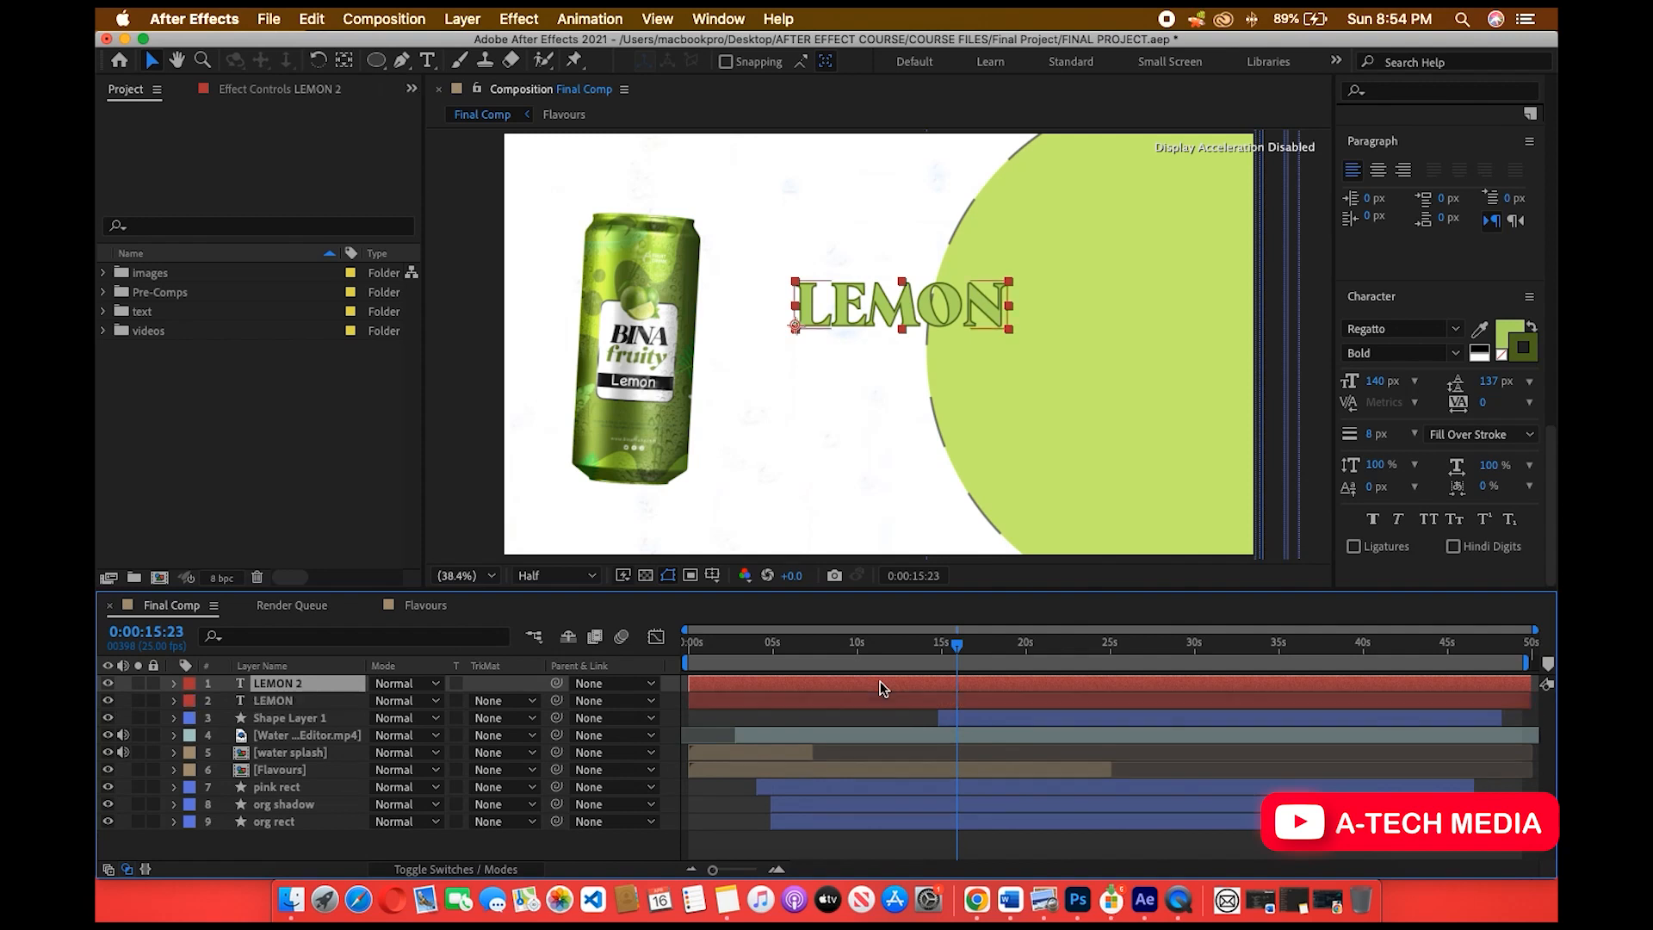
click(870, 699)
drag(875, 289, 870, 359)
Check the lower line in the reference video and replace the lower LEMON text with "Flavour".
double_click(870, 360)
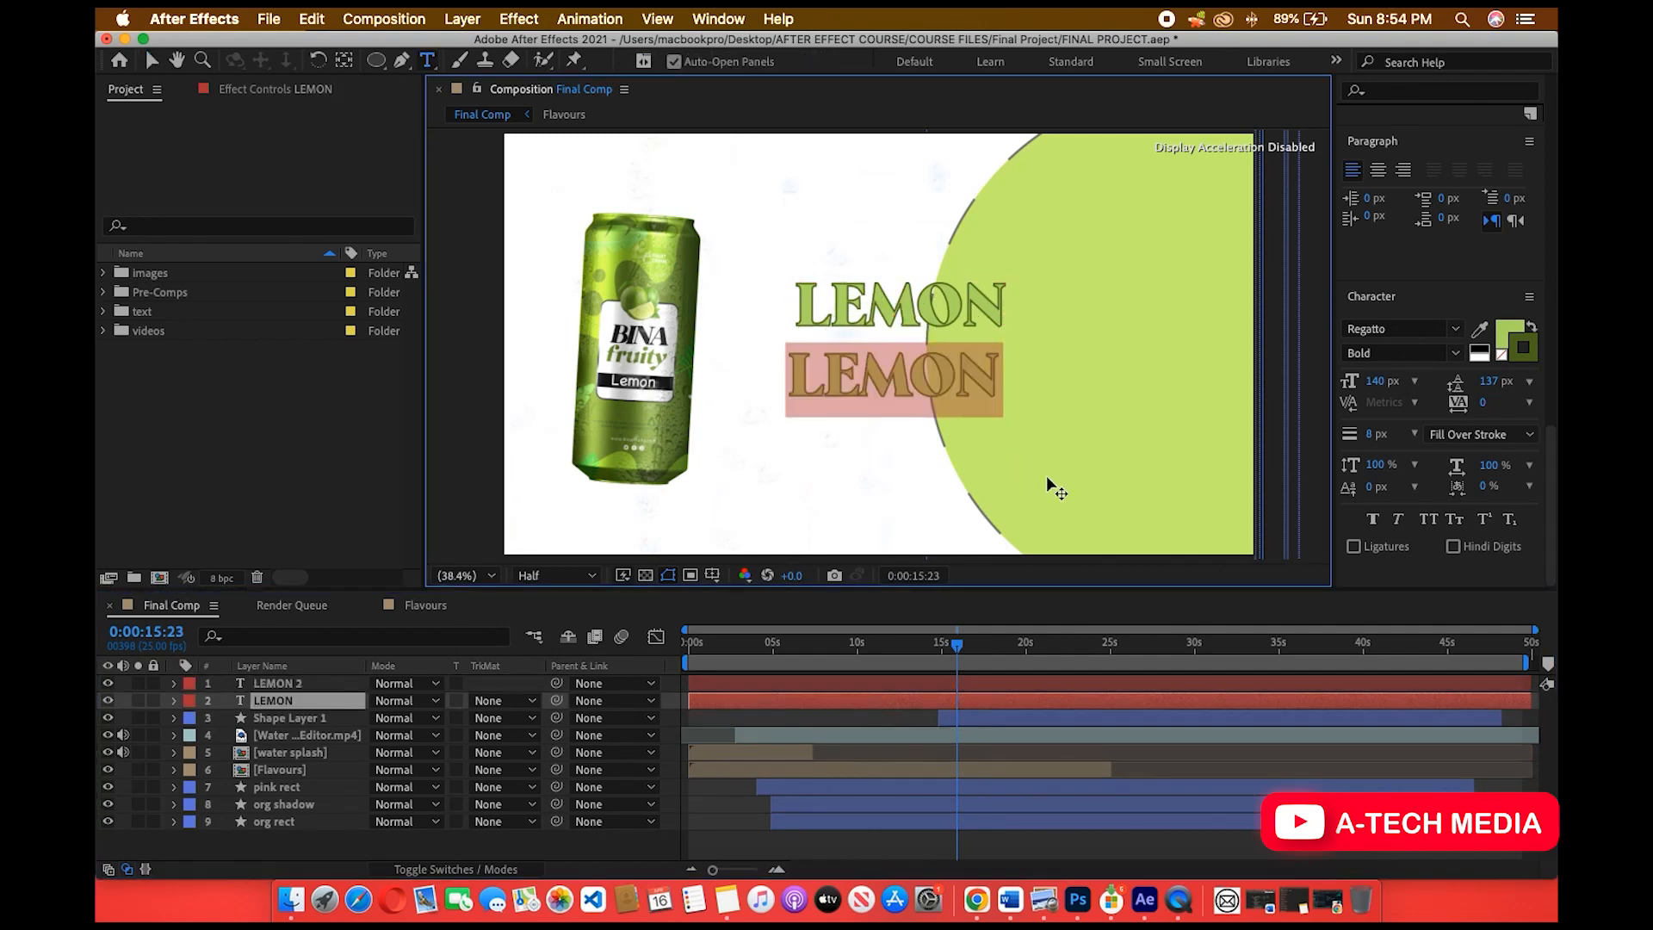
click(306, 909)
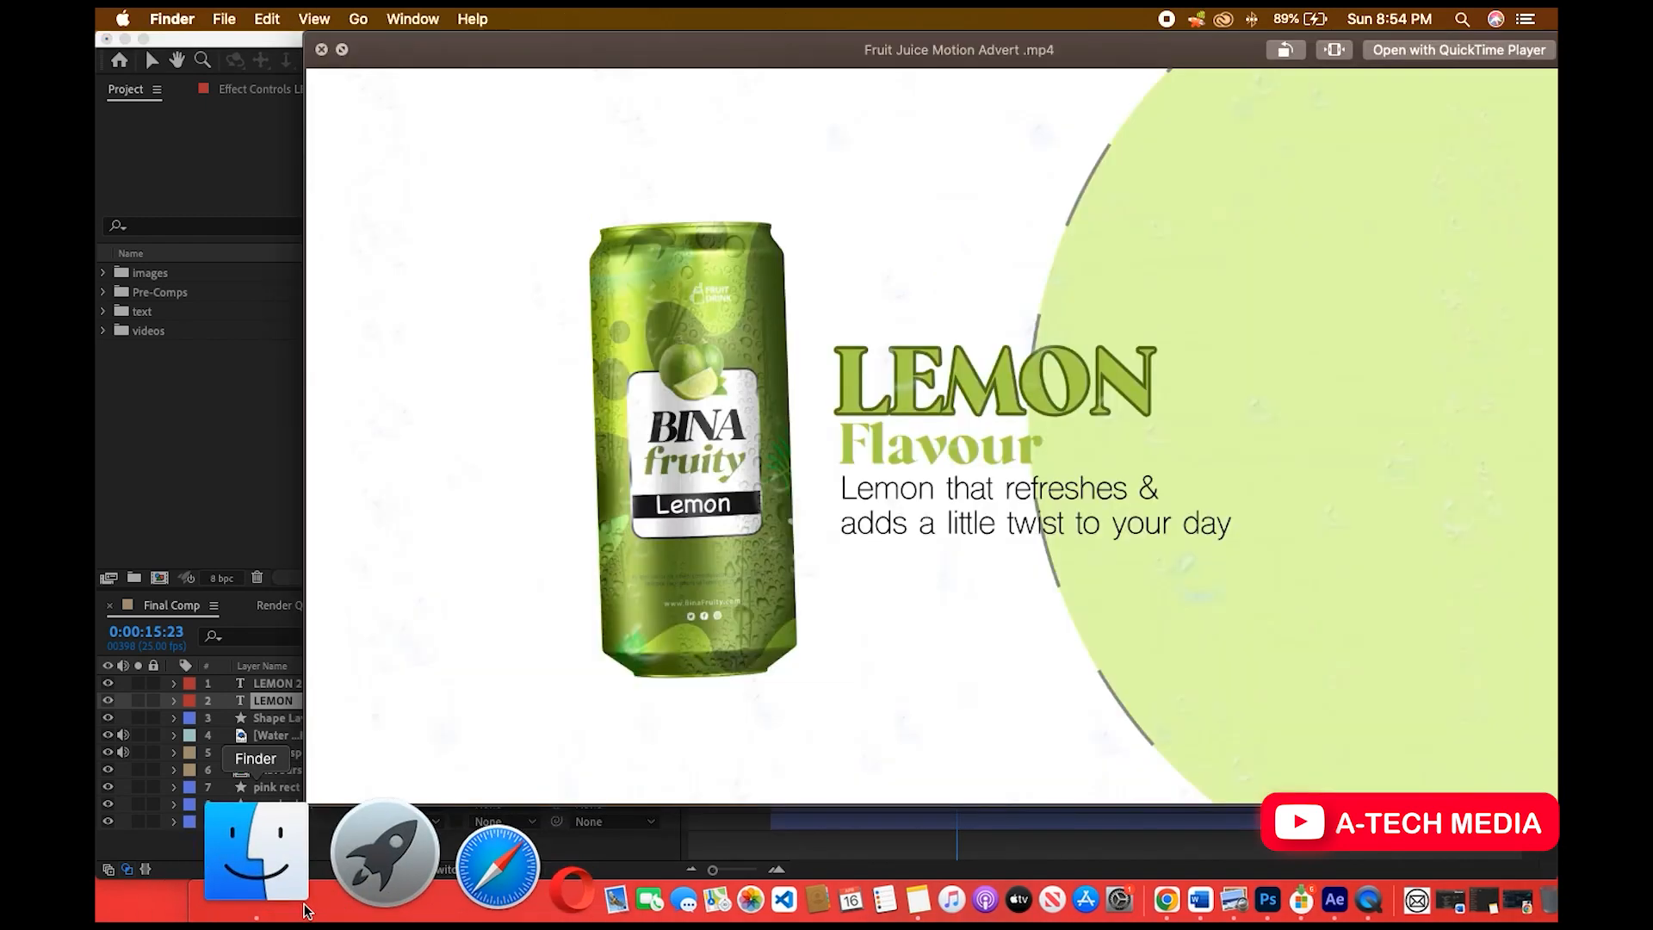
click(108, 365)
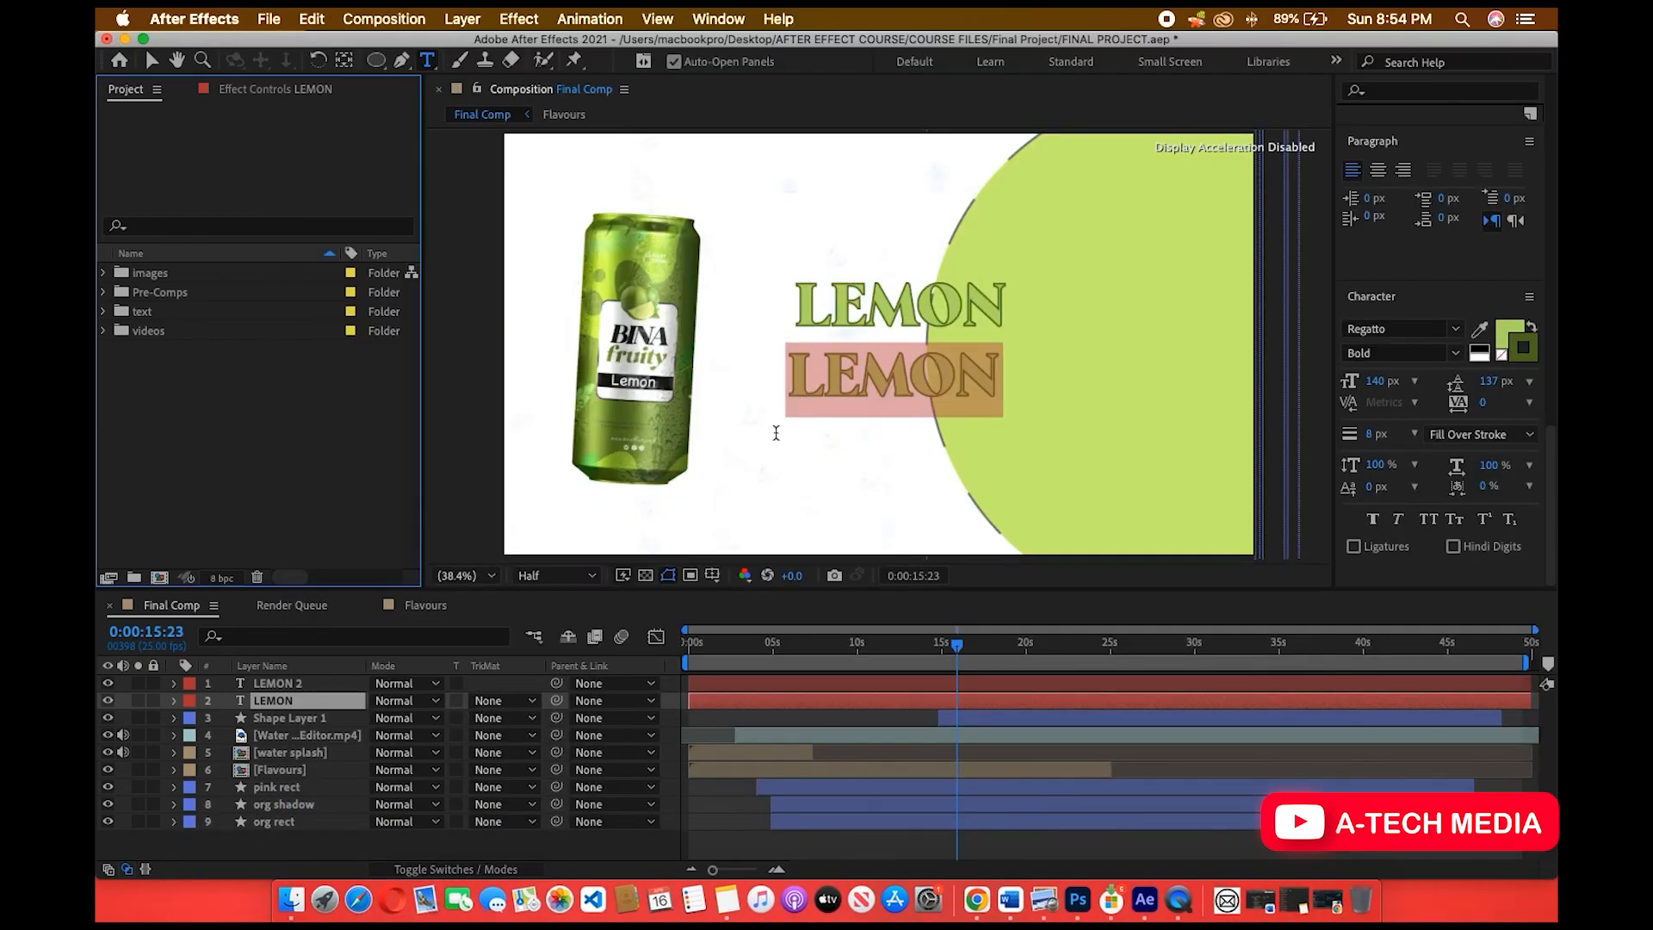
key(Escape)
key(v)
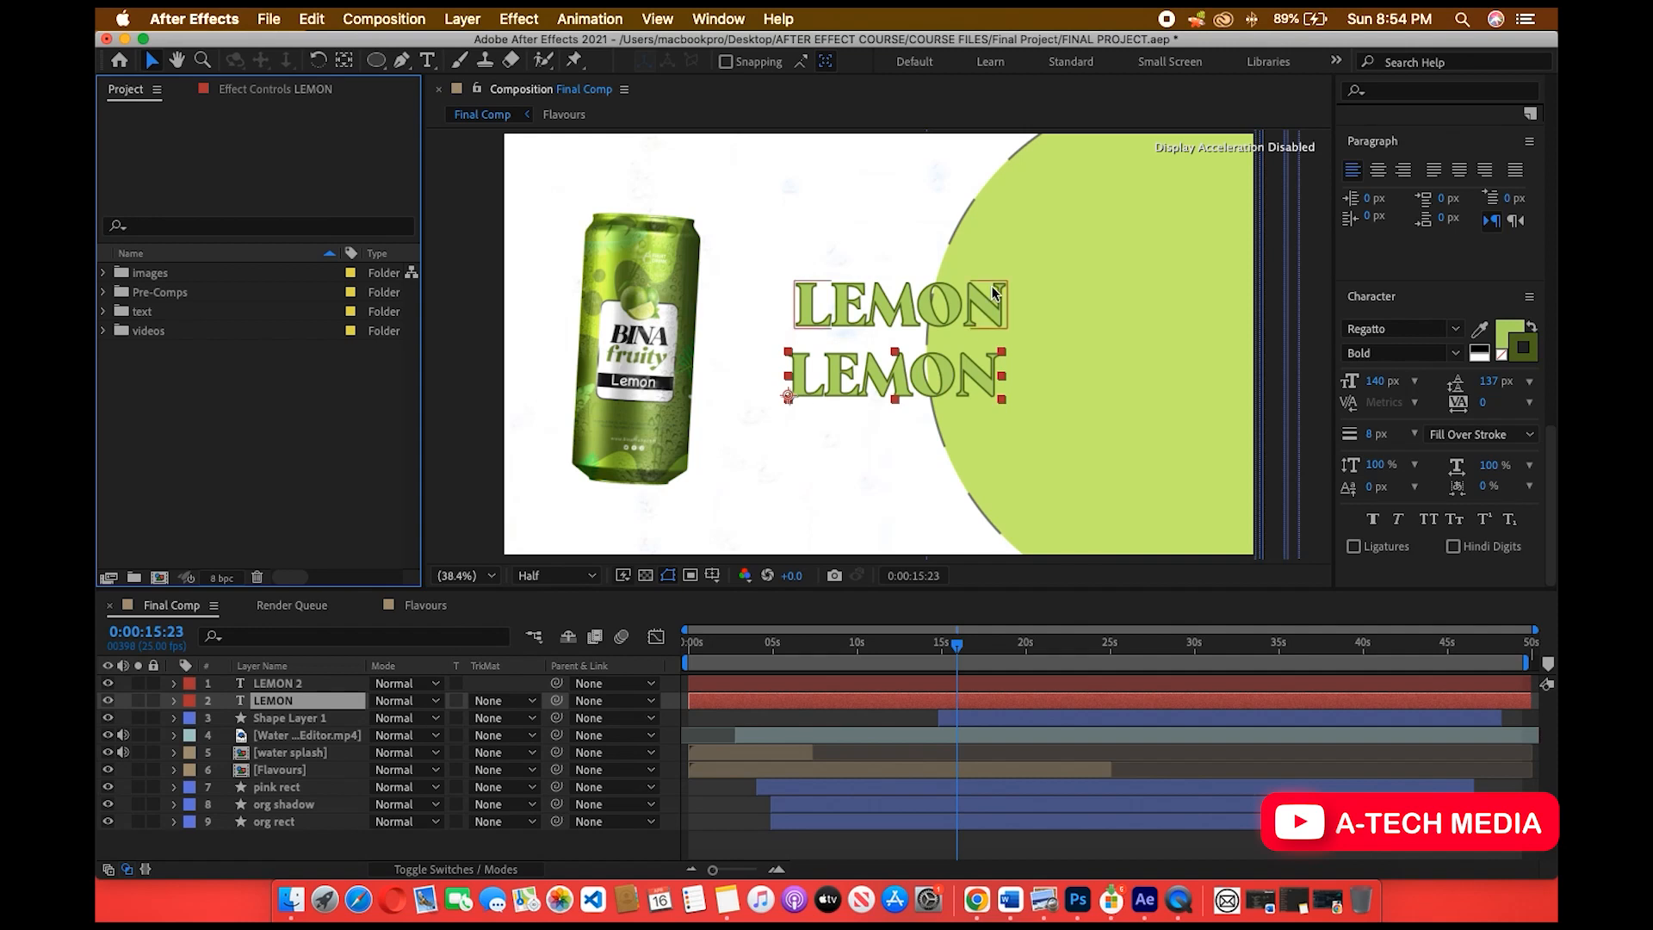
double_click(893, 376)
text(Flavour)
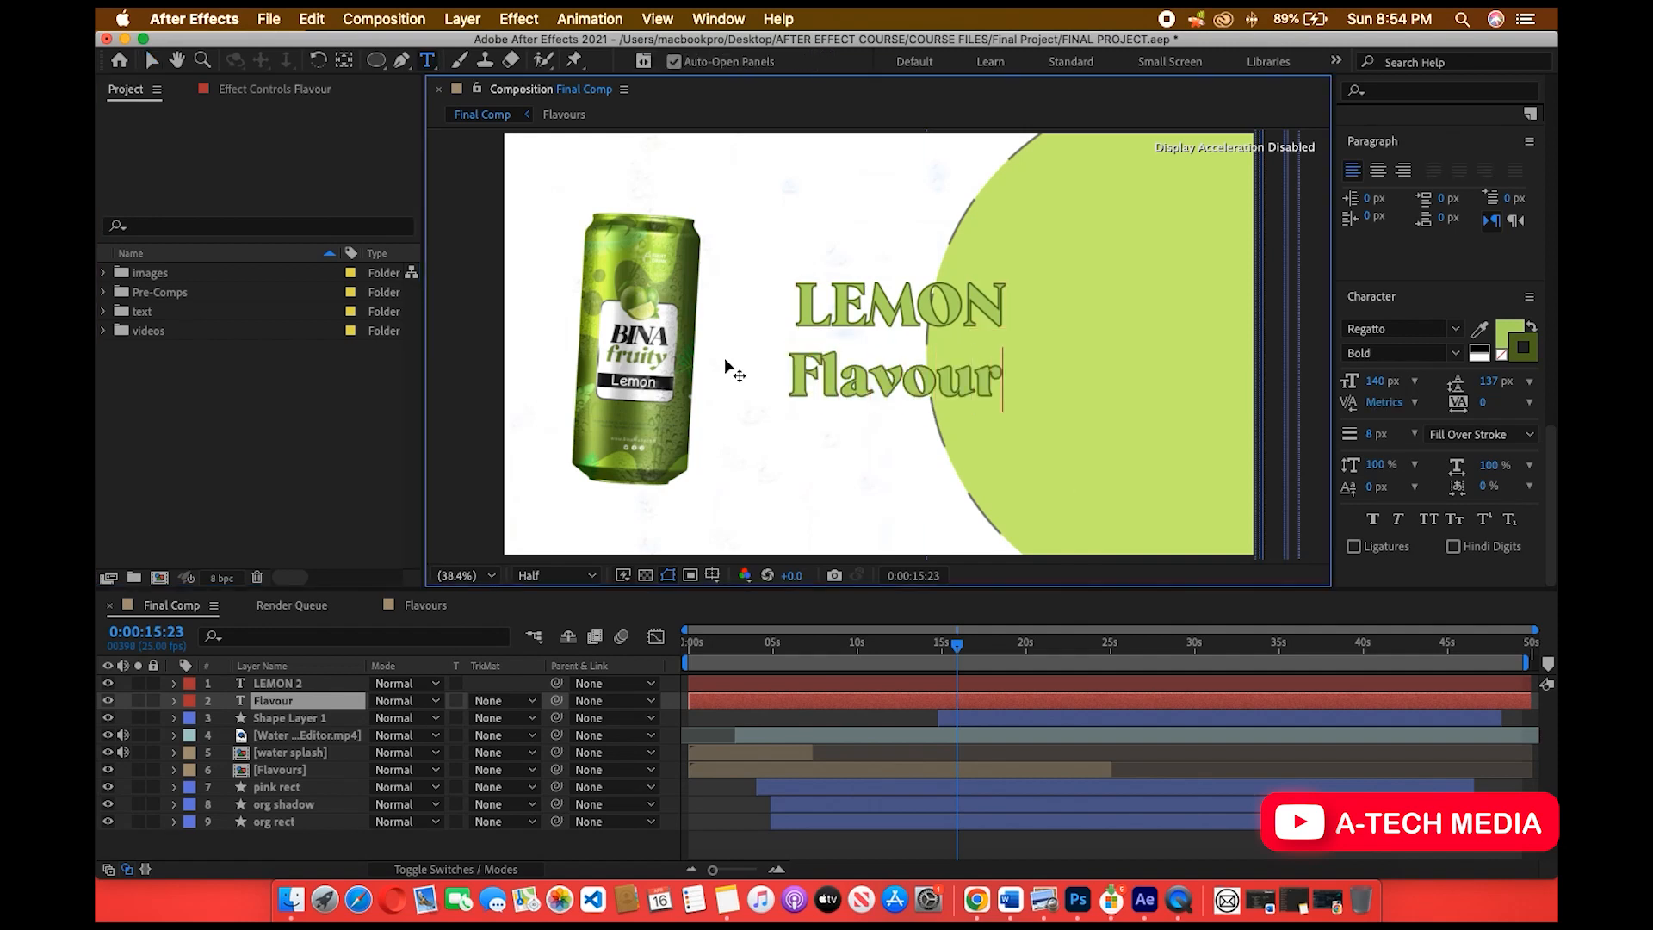
click(151, 60)
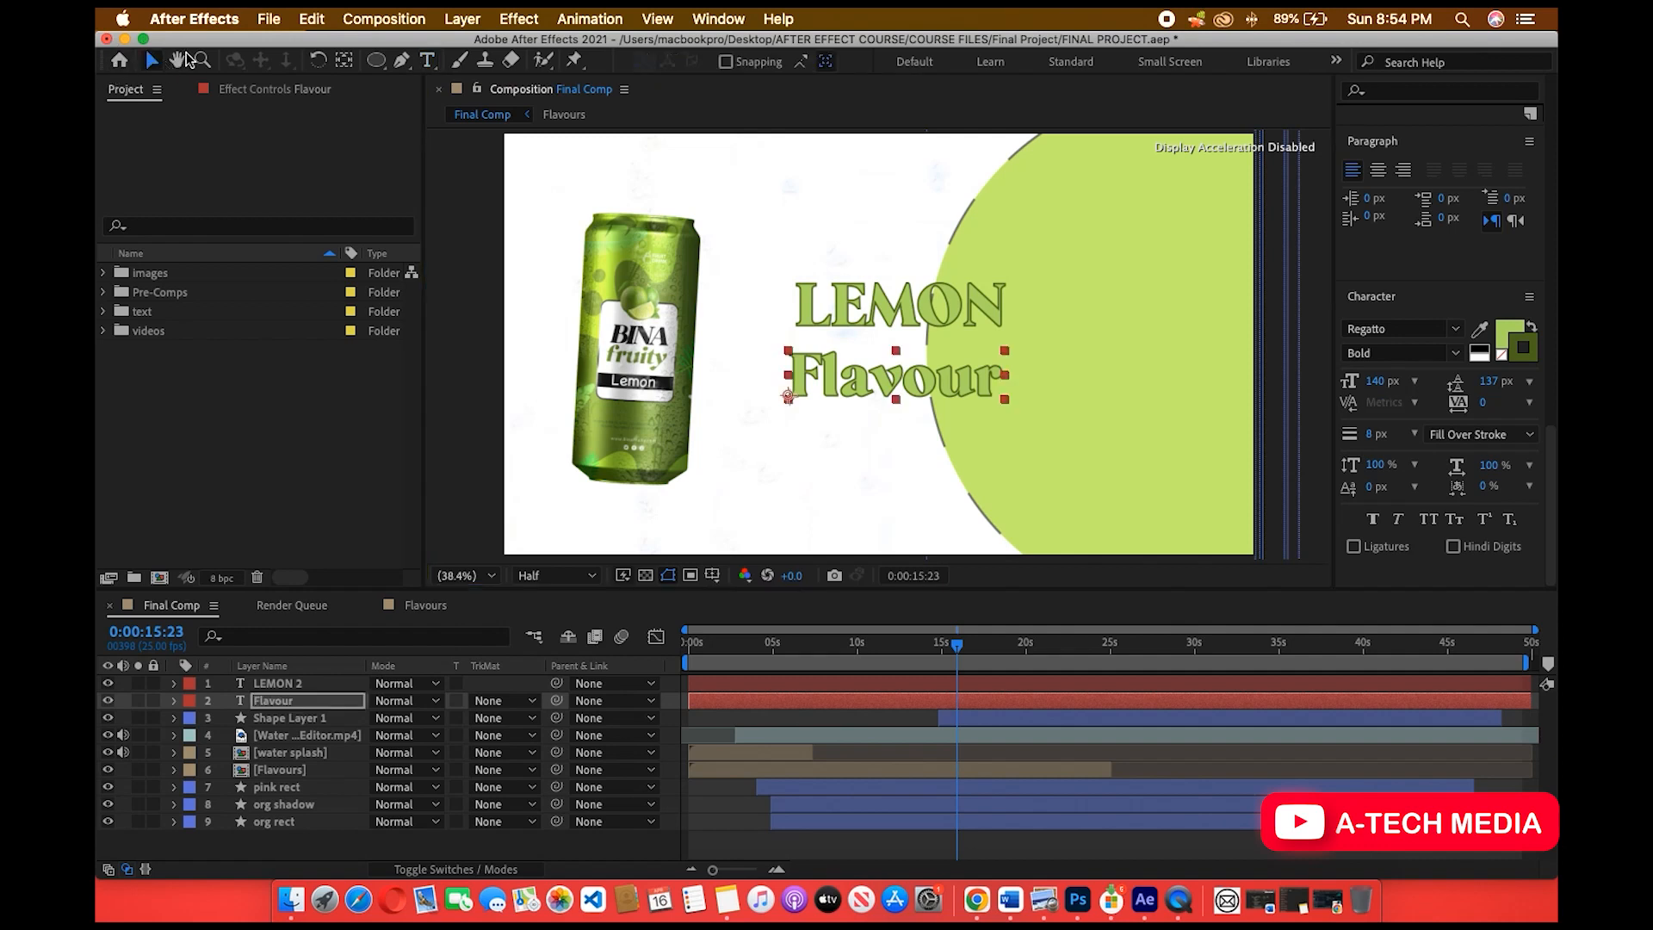
Remove the stroke from the Flavour text, setting its stroke colour to none.
click(1523, 354)
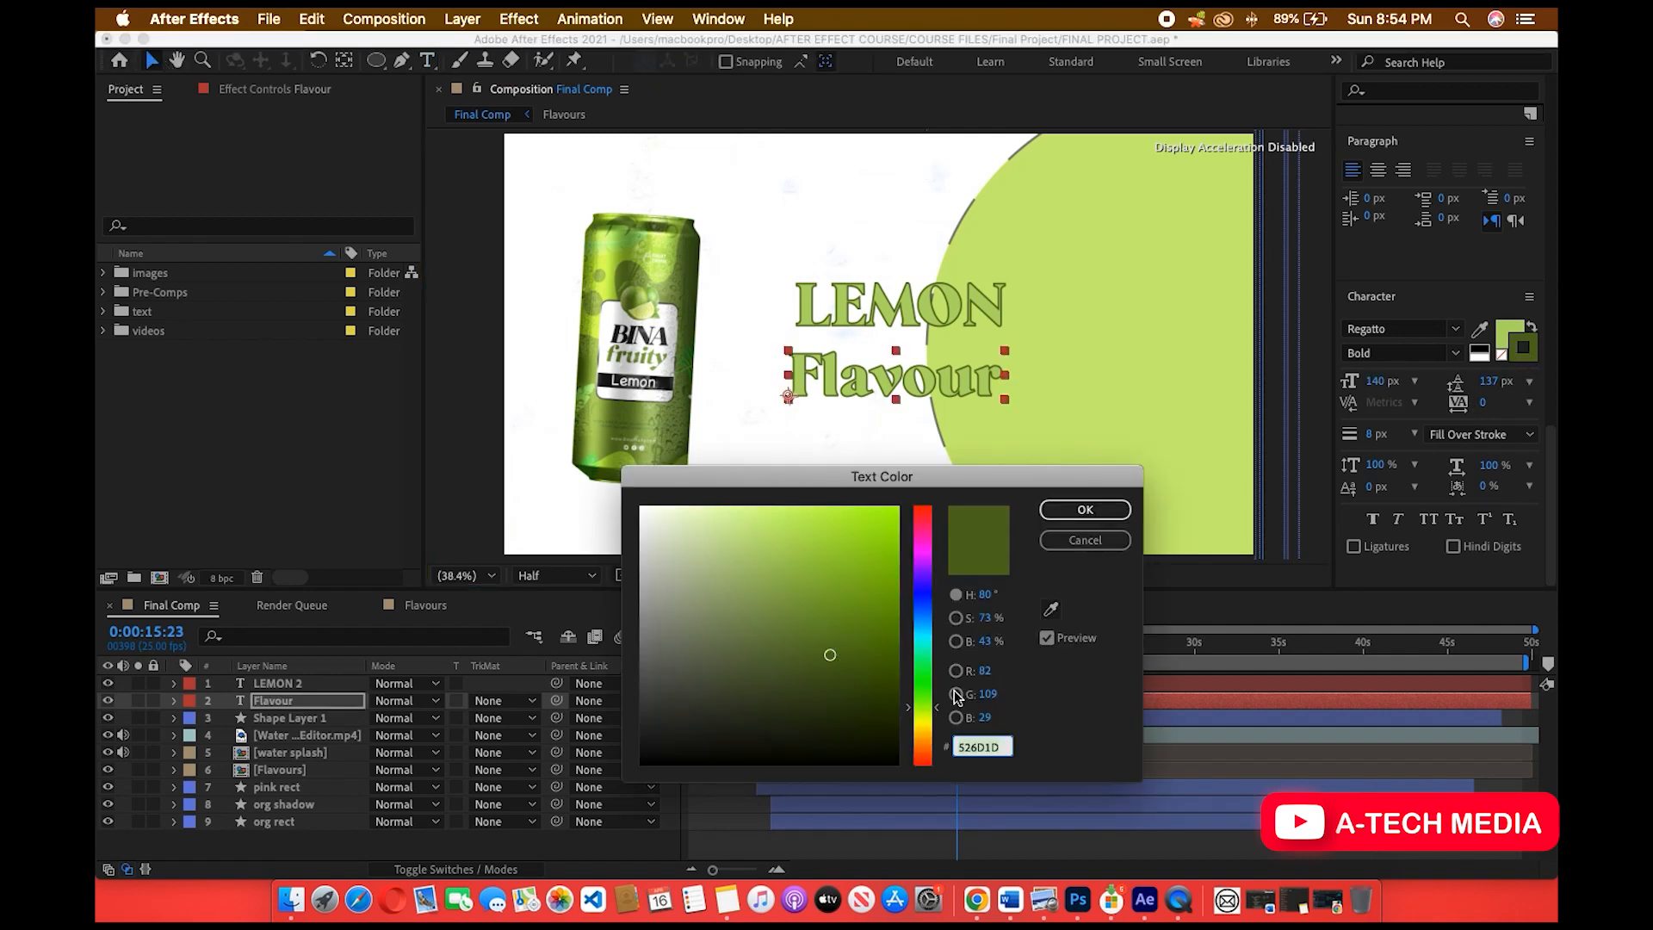
click(1097, 516)
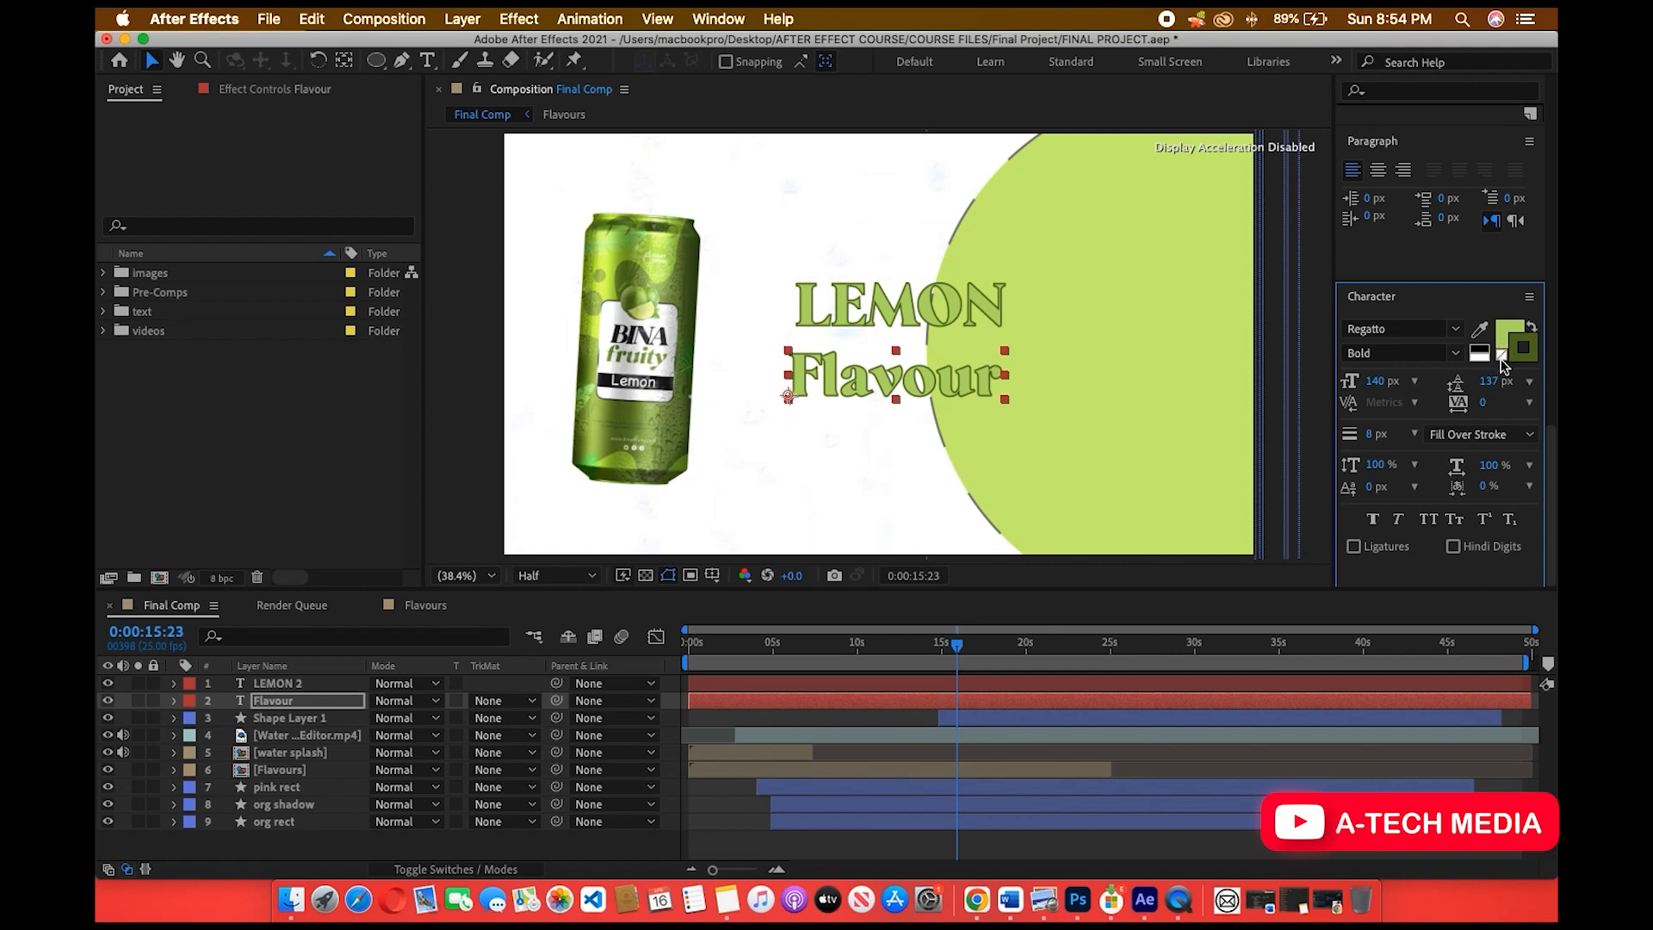
click(1501, 357)
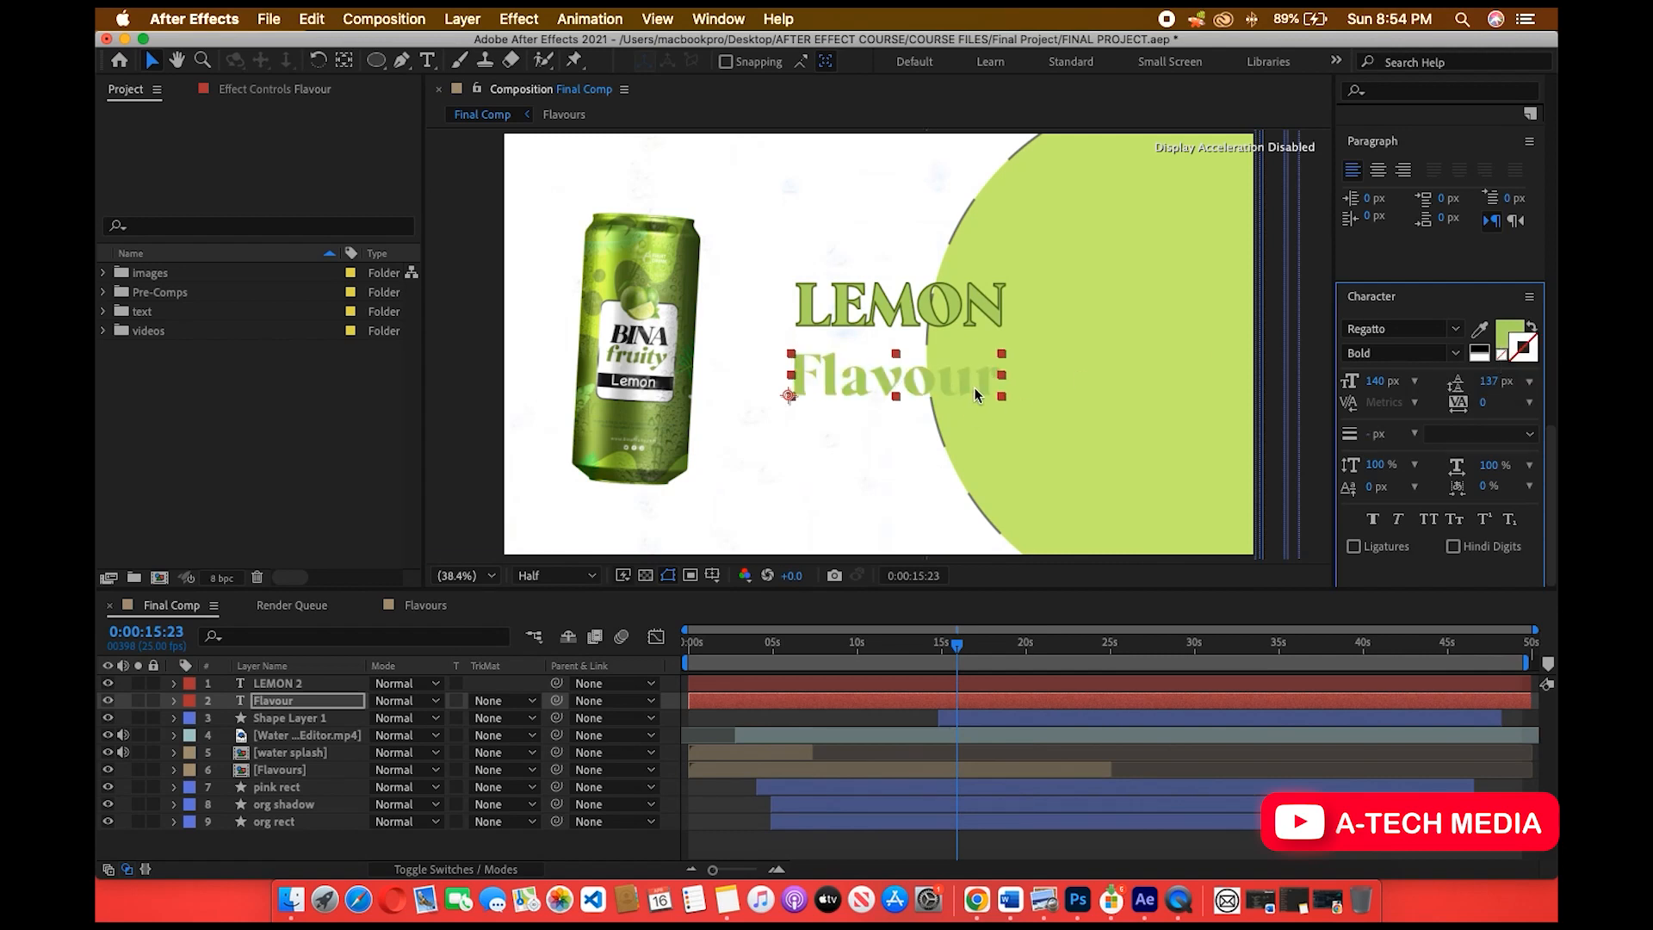
Set the Flavour text's font size to 93 px and move it up directly beneath the LEMON title, aligned with its left edge.
drag(1374, 381, 1327, 389)
drag(916, 390, 921, 360)
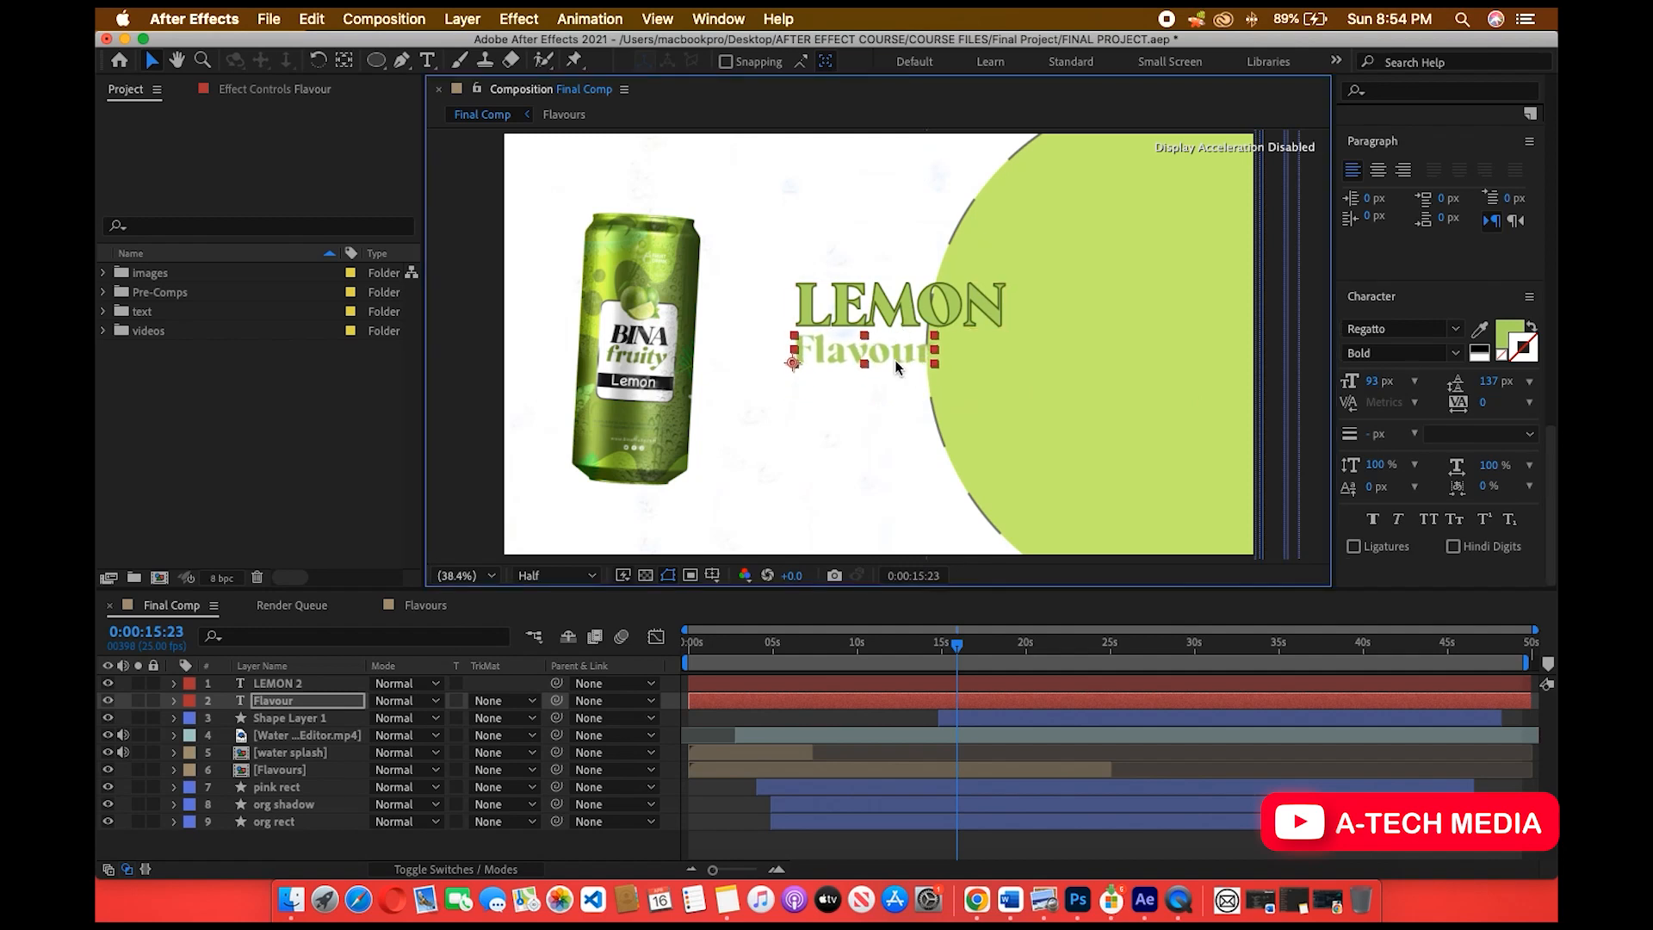
Try to set the Flavour text's fill to the dark green 607539, comparing it with the reference video.
click(1504, 324)
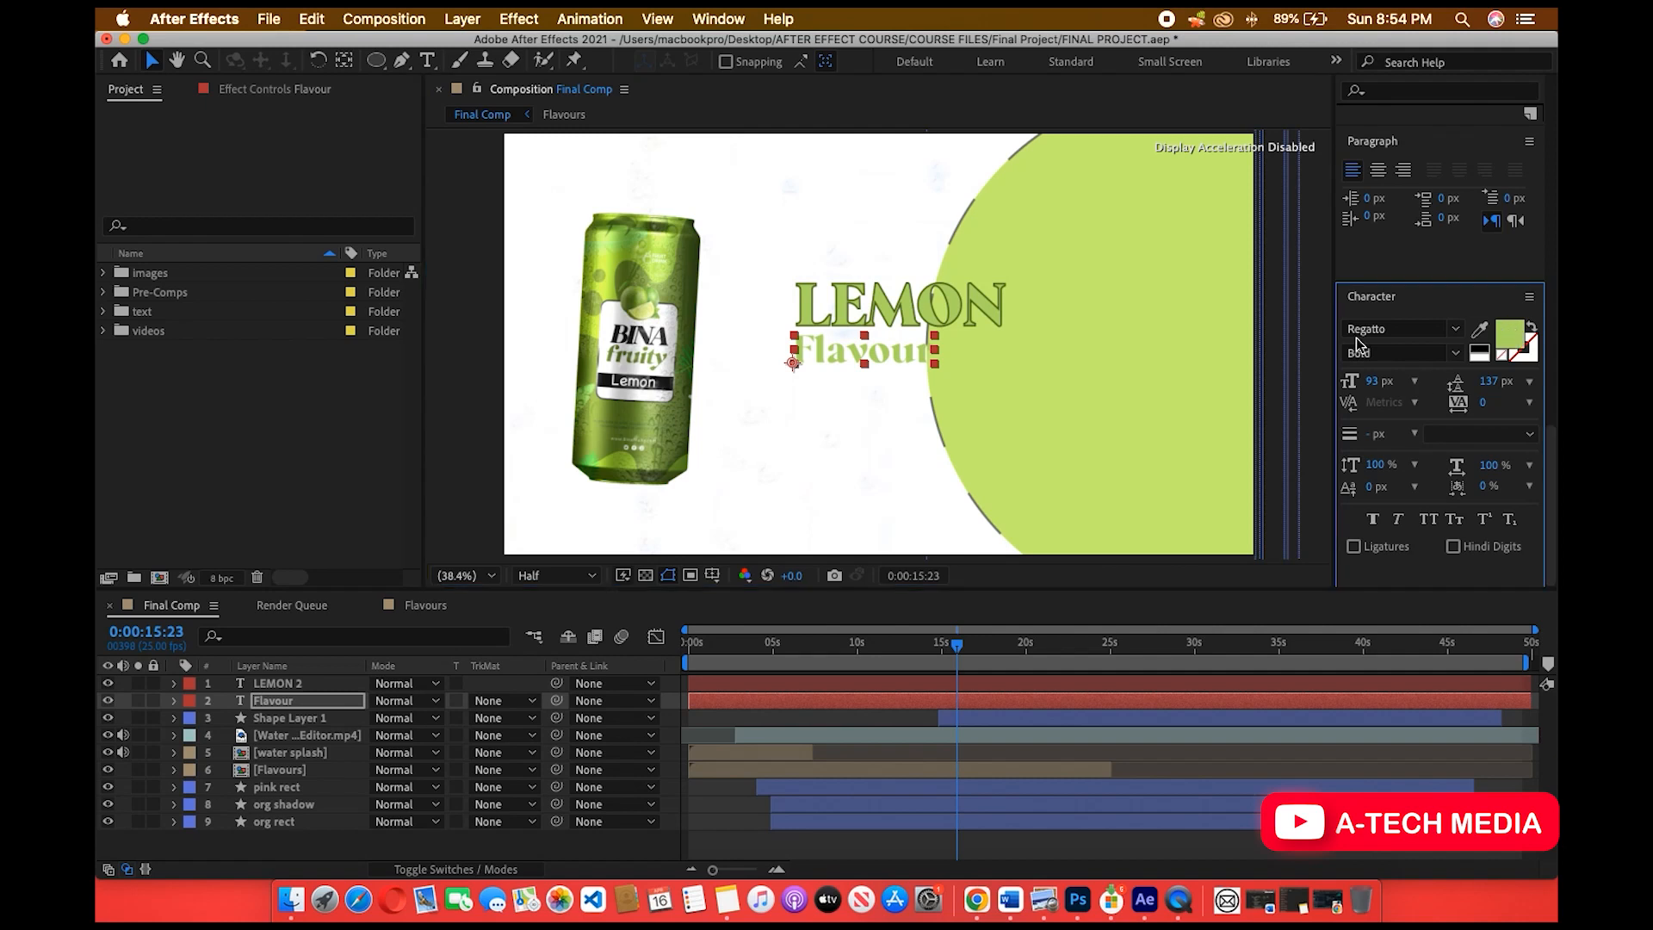
click(291, 900)
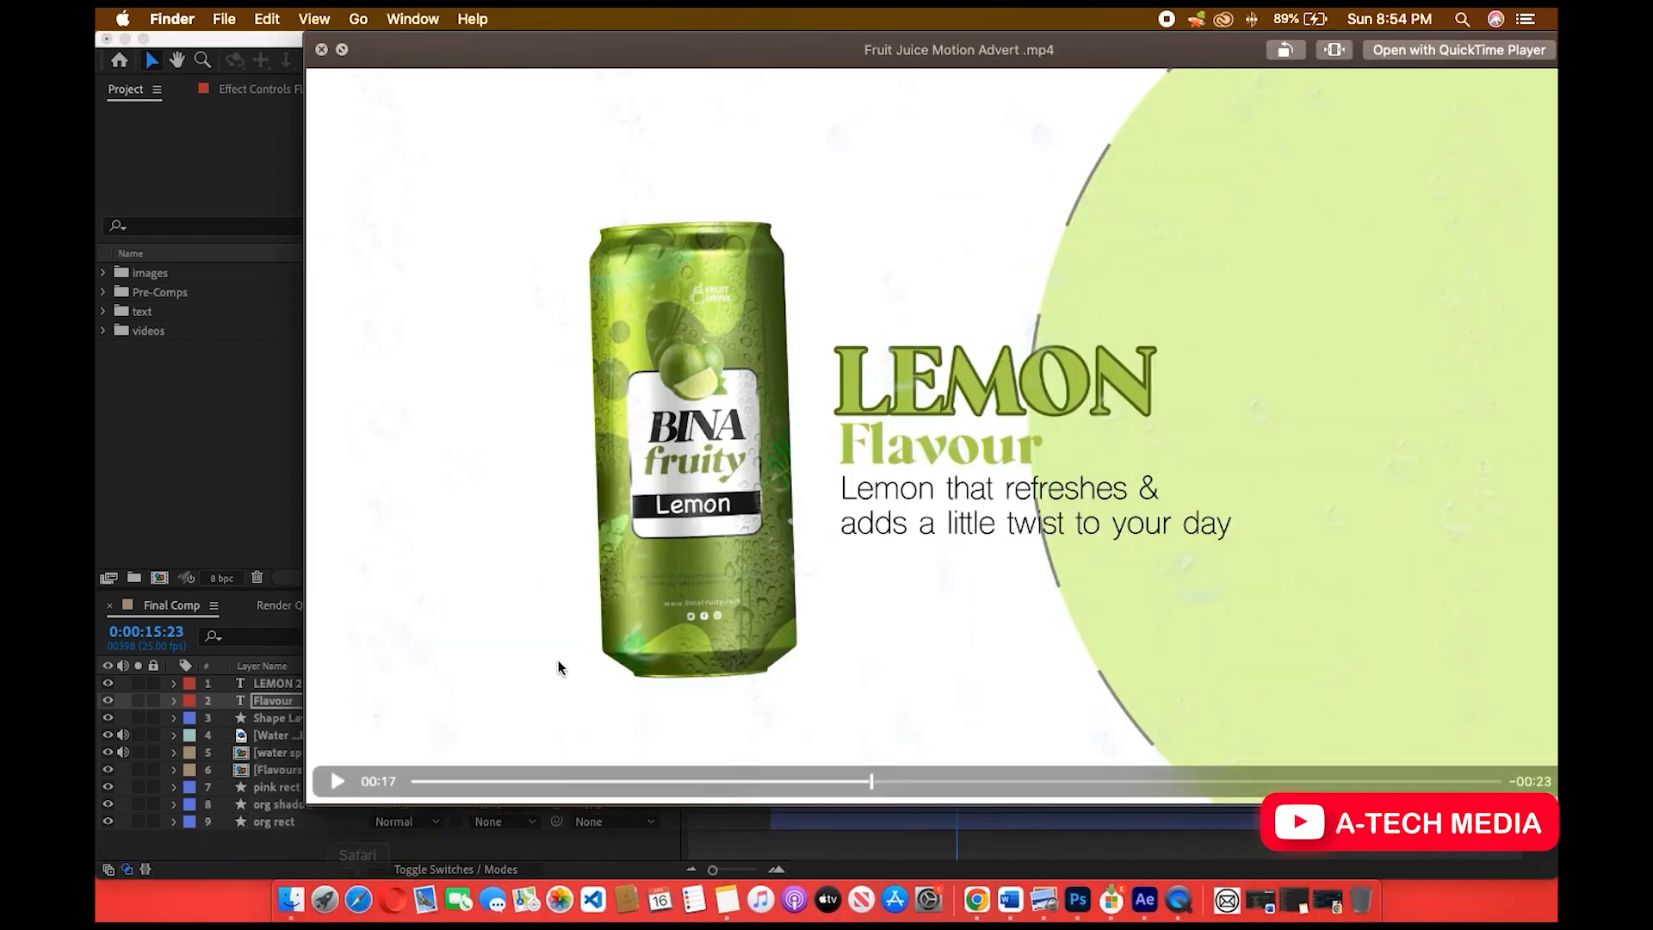
click(142, 423)
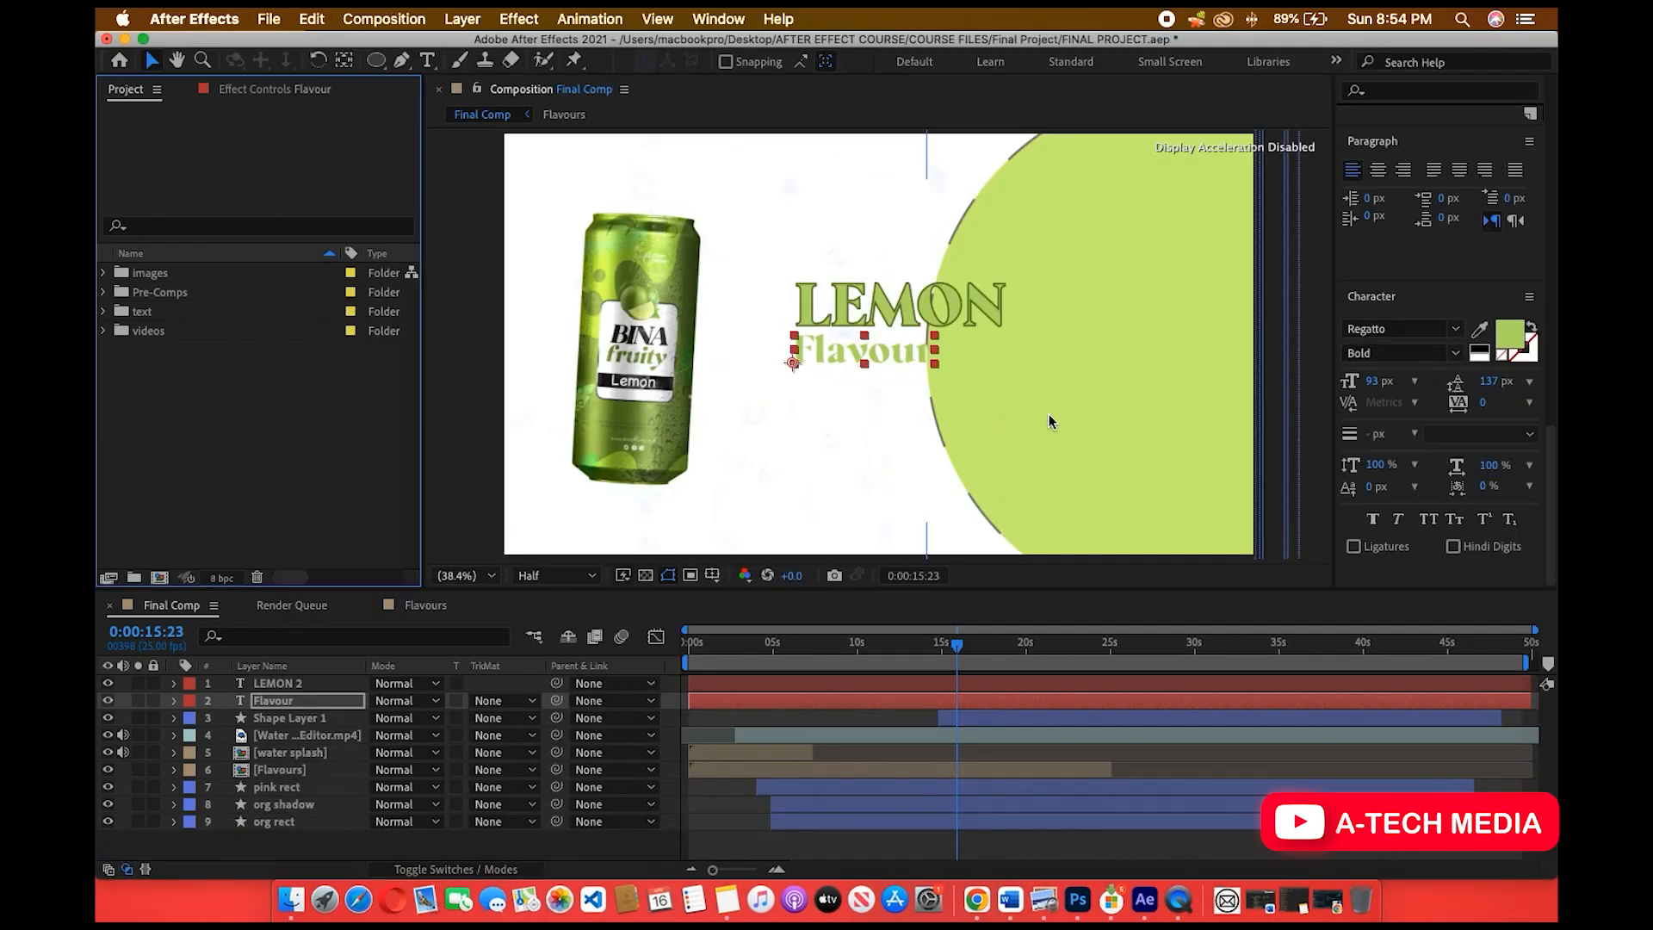
click(1513, 342)
click(846, 556)
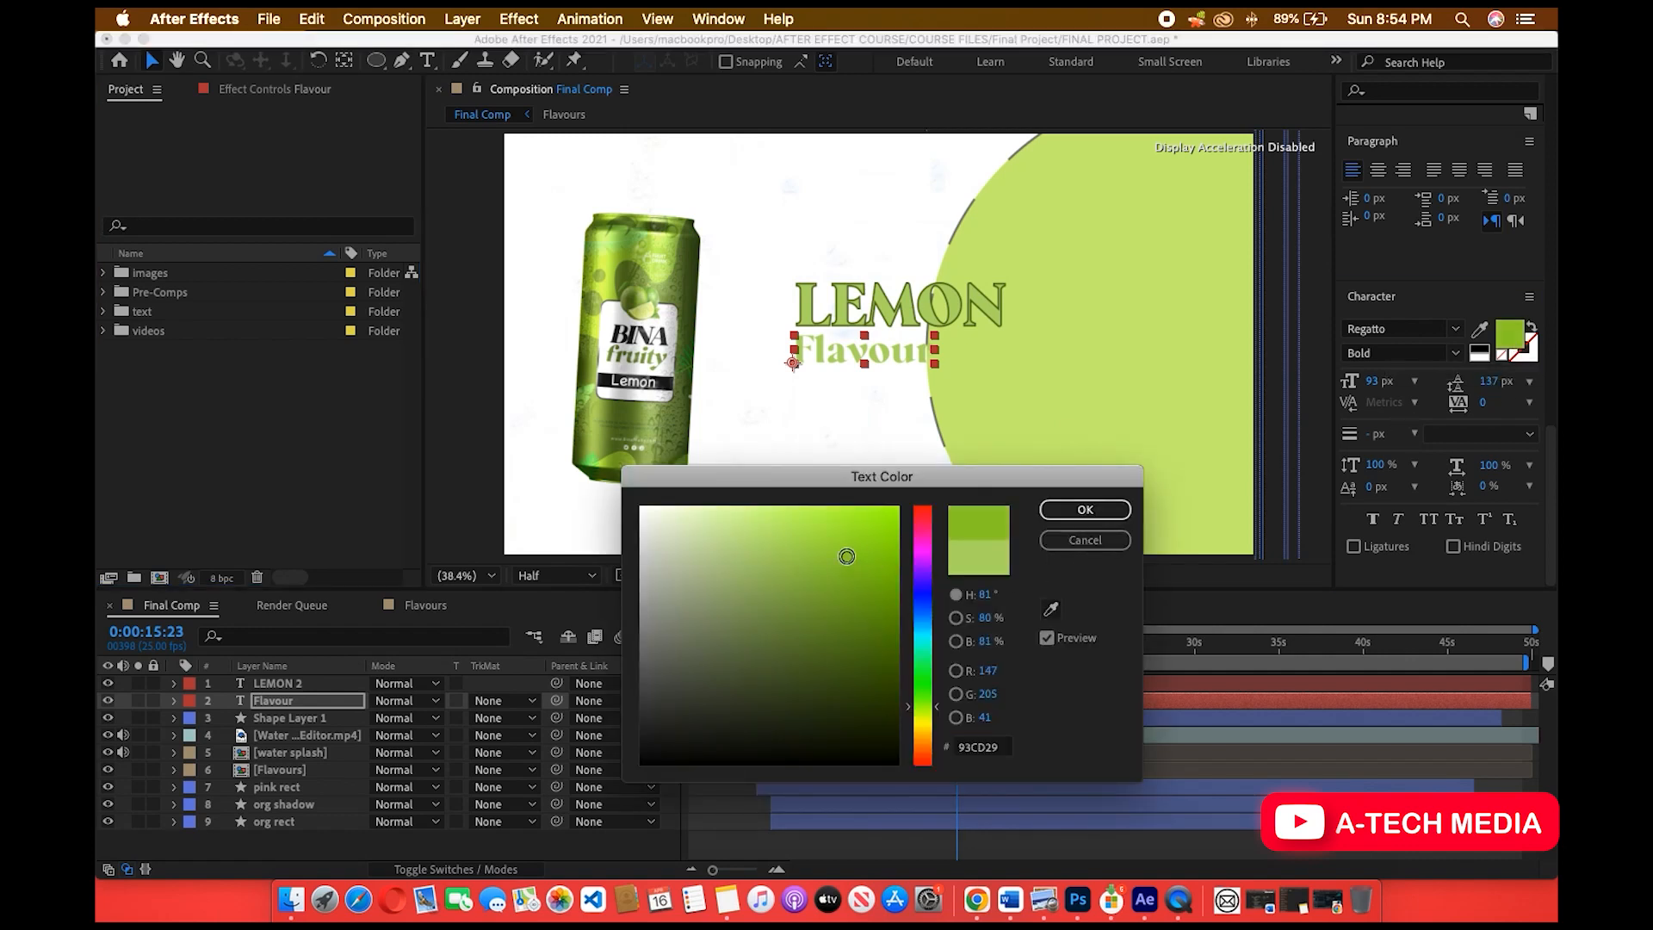
click(766, 598)
click(770, 622)
click(1085, 510)
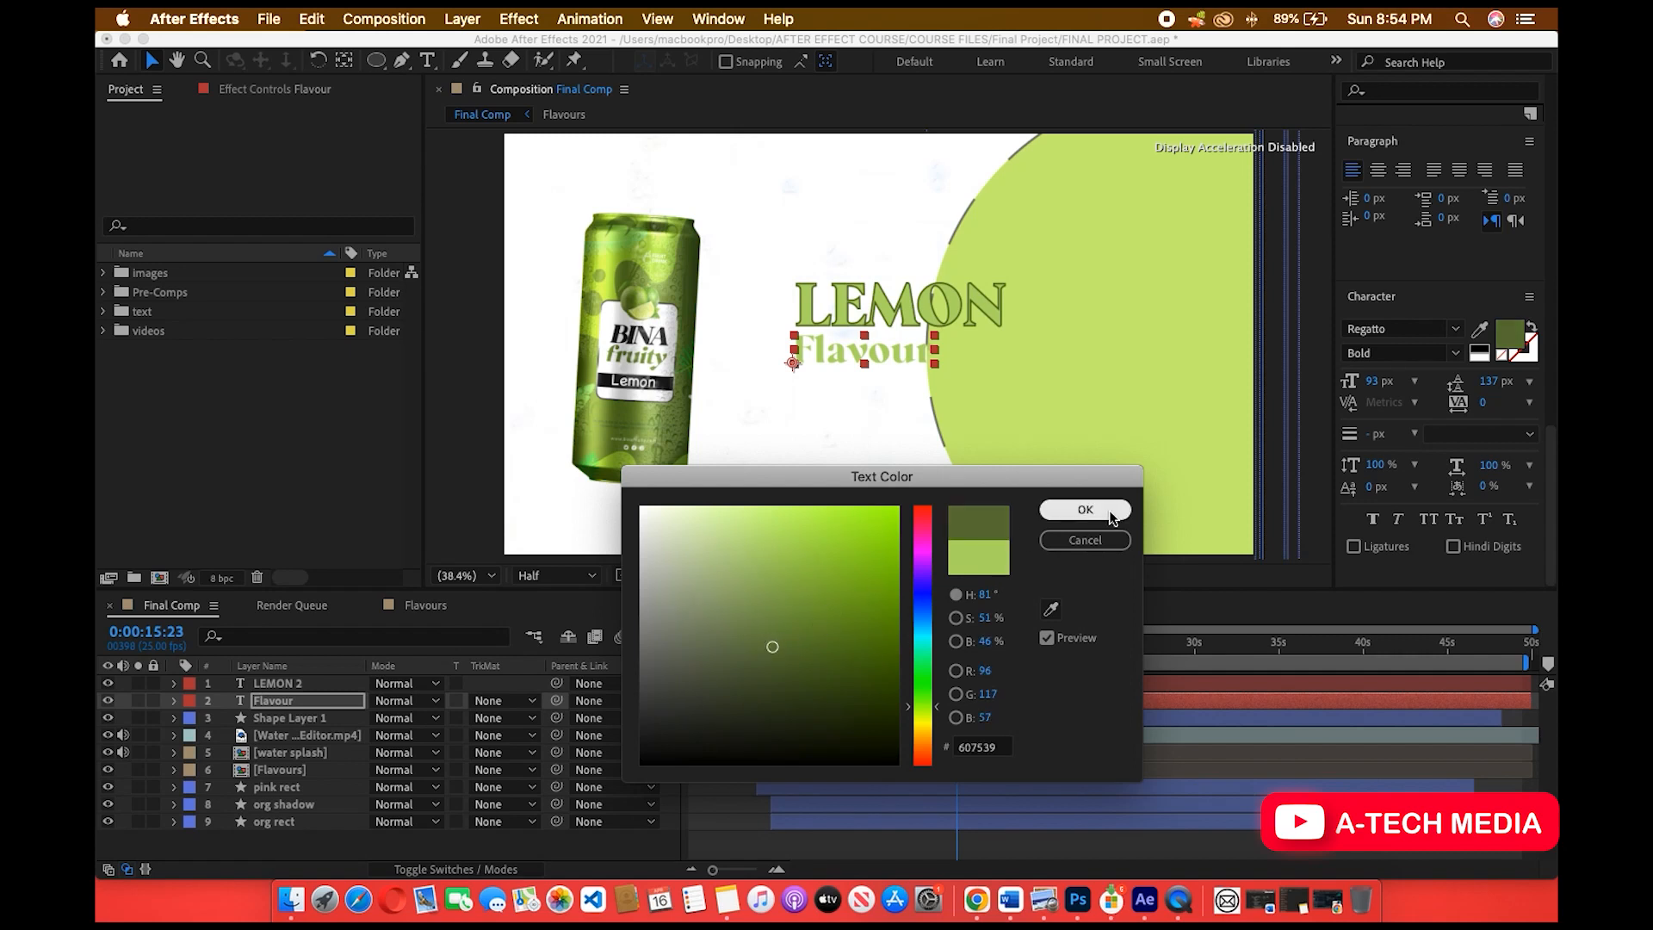
click(951, 208)
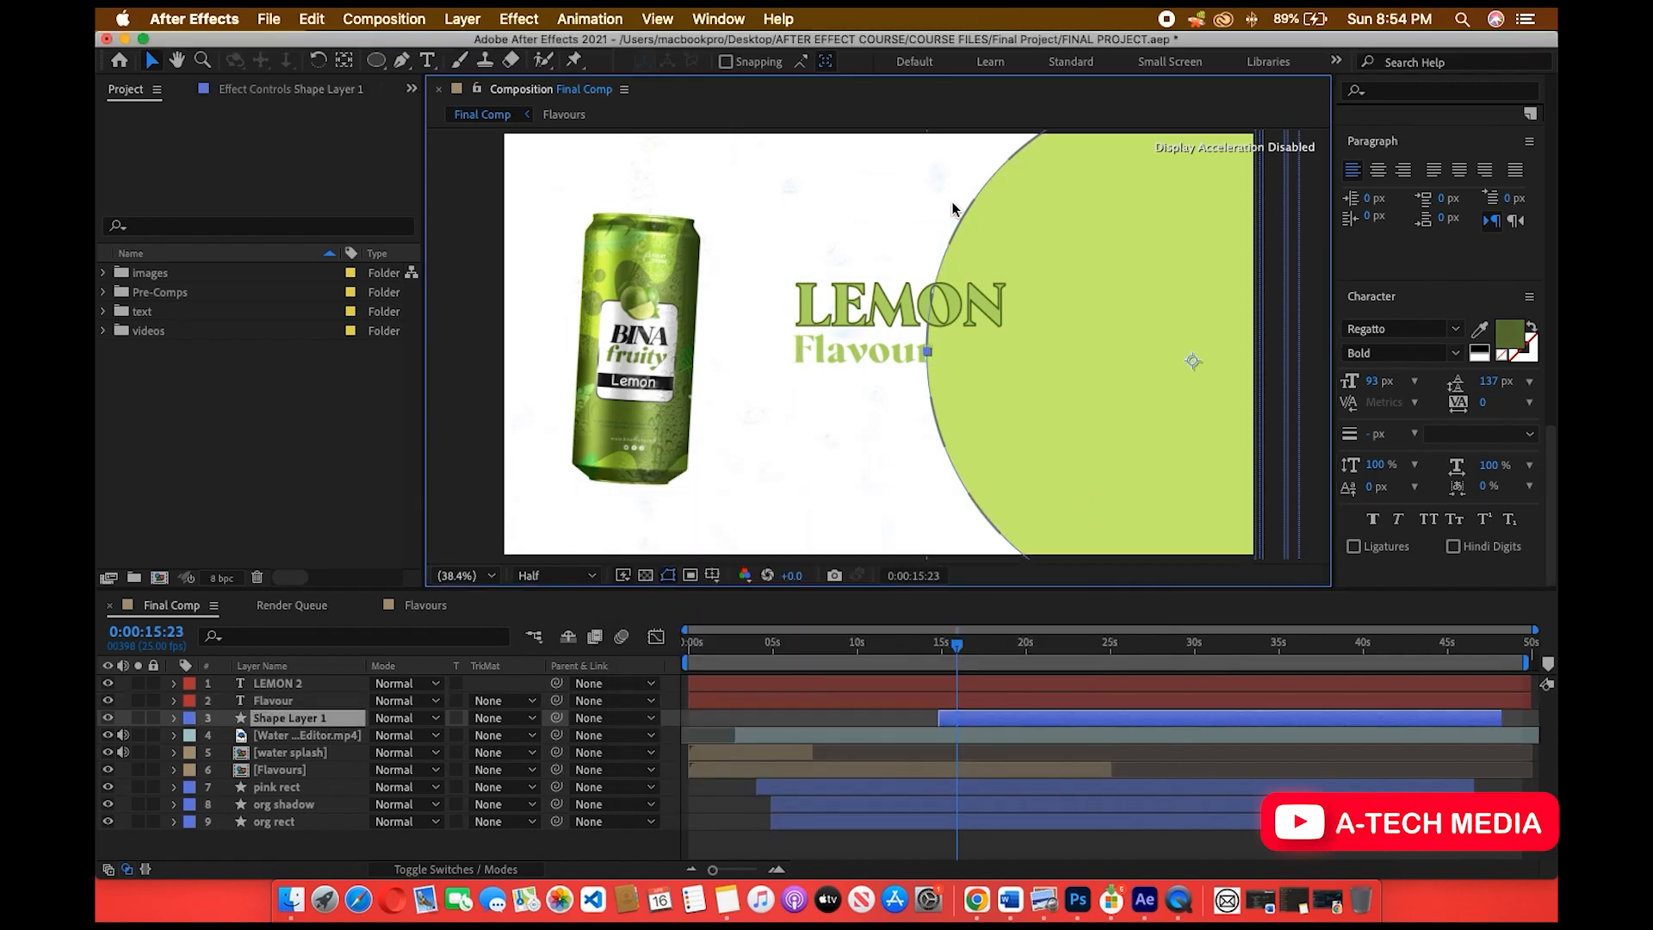
click(819, 351)
click(284, 887)
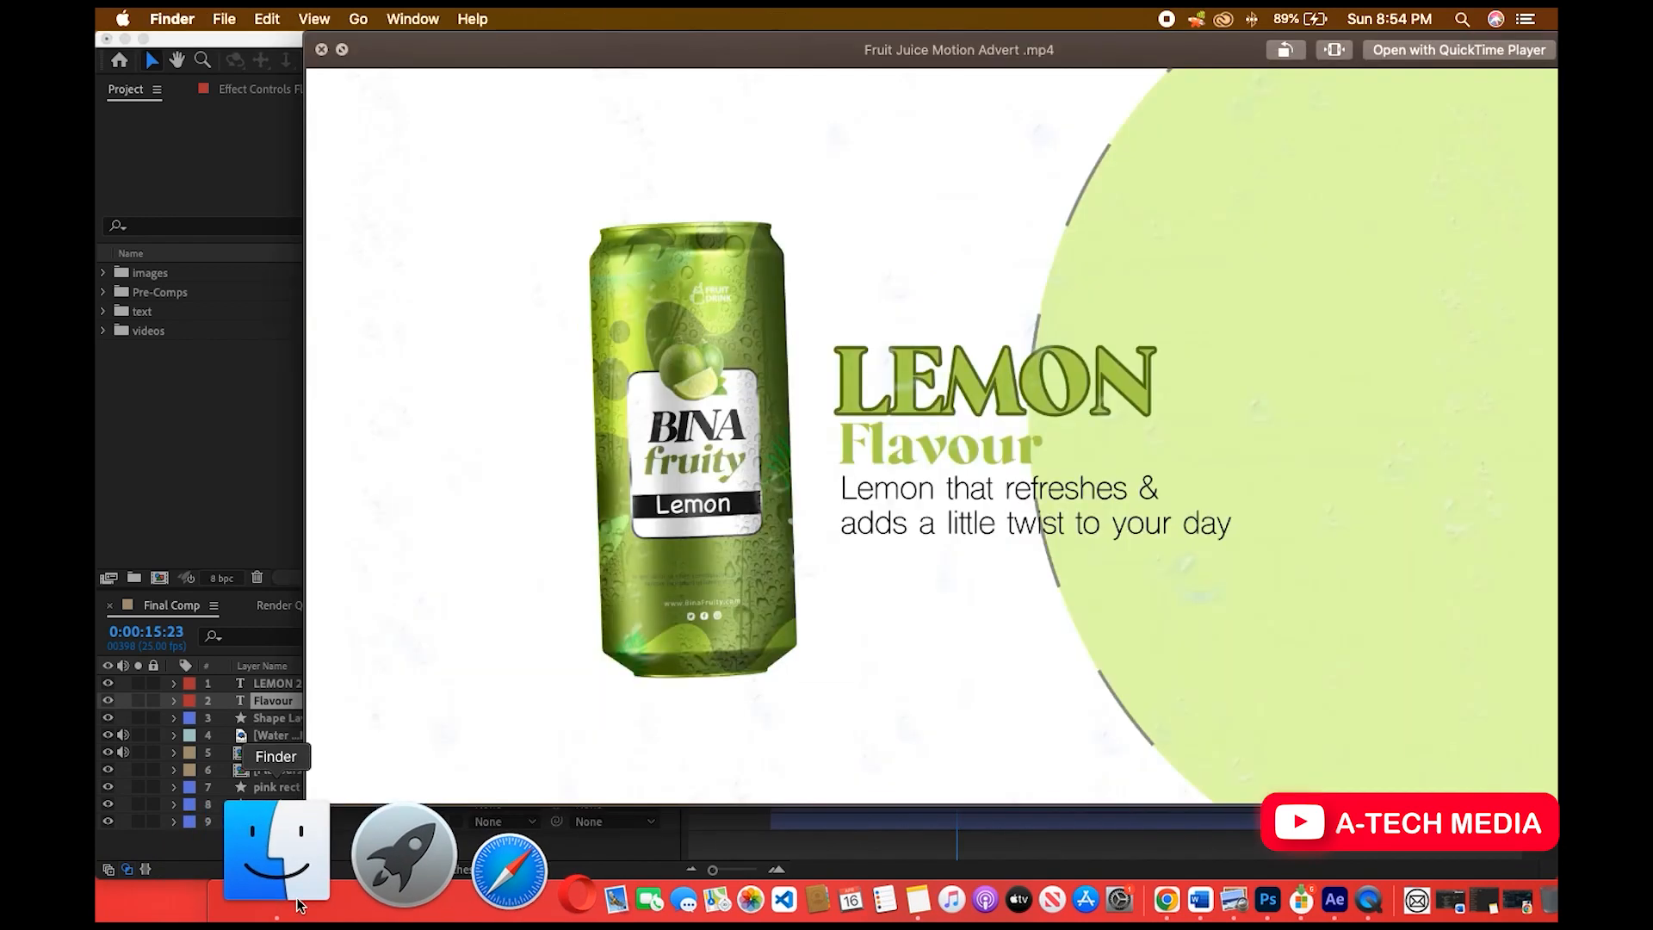
click(222, 530)
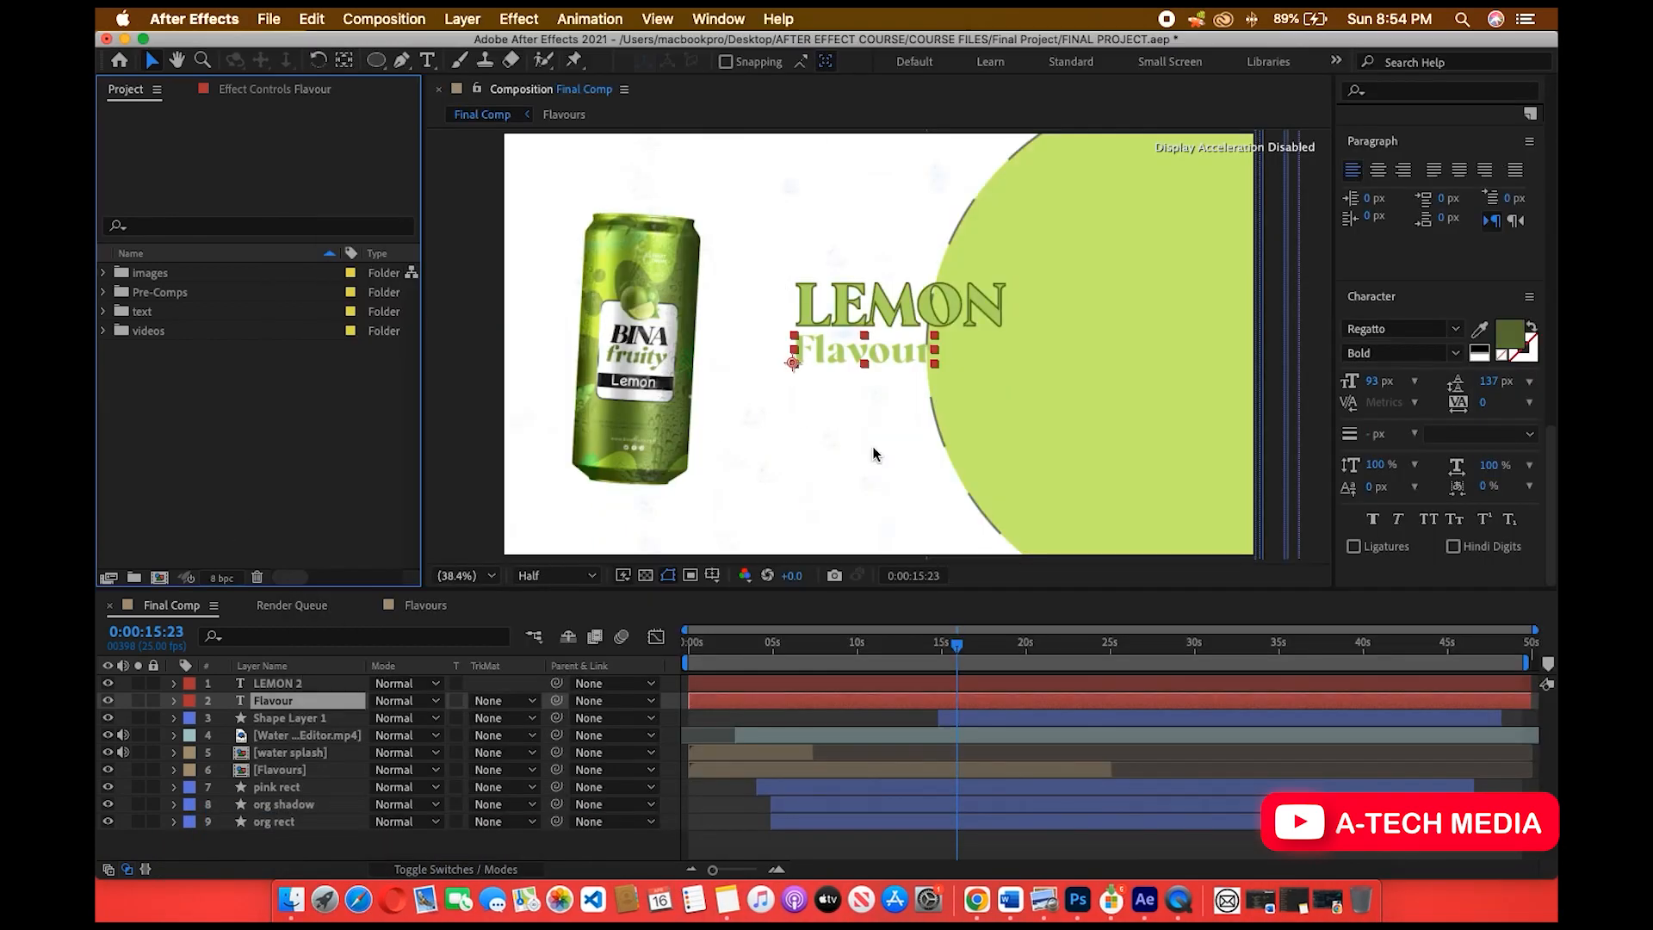
click(904, 353)
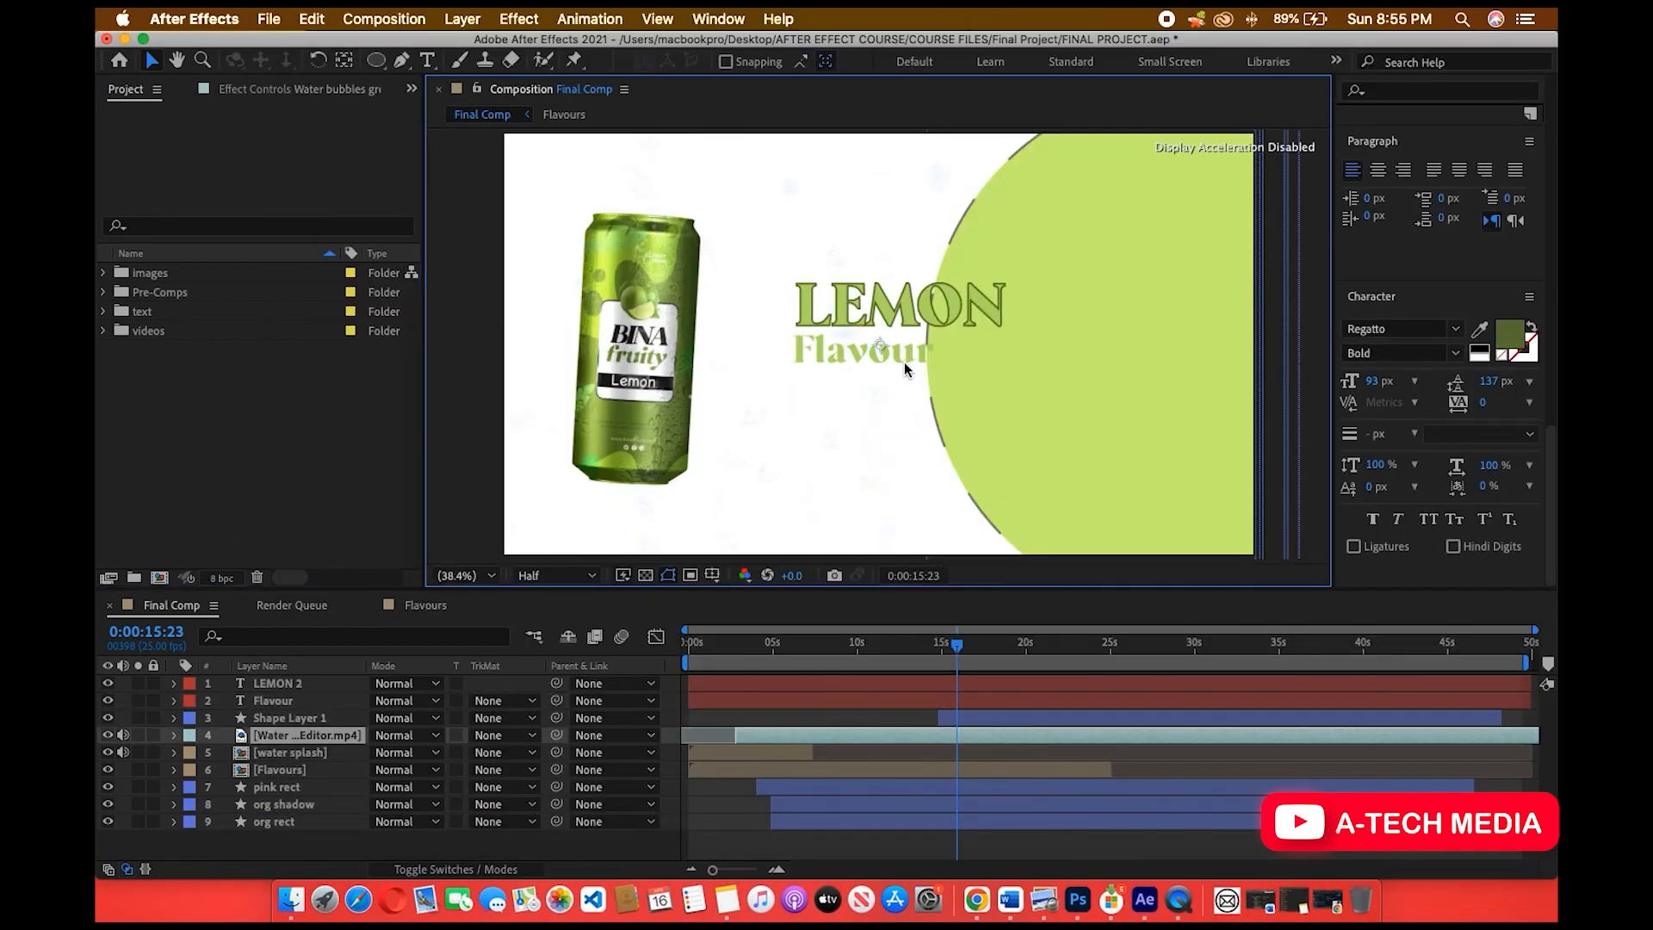
Duplicate the Flavour text layer and move the duplicate directly below the original in the composition.
click(899, 704)
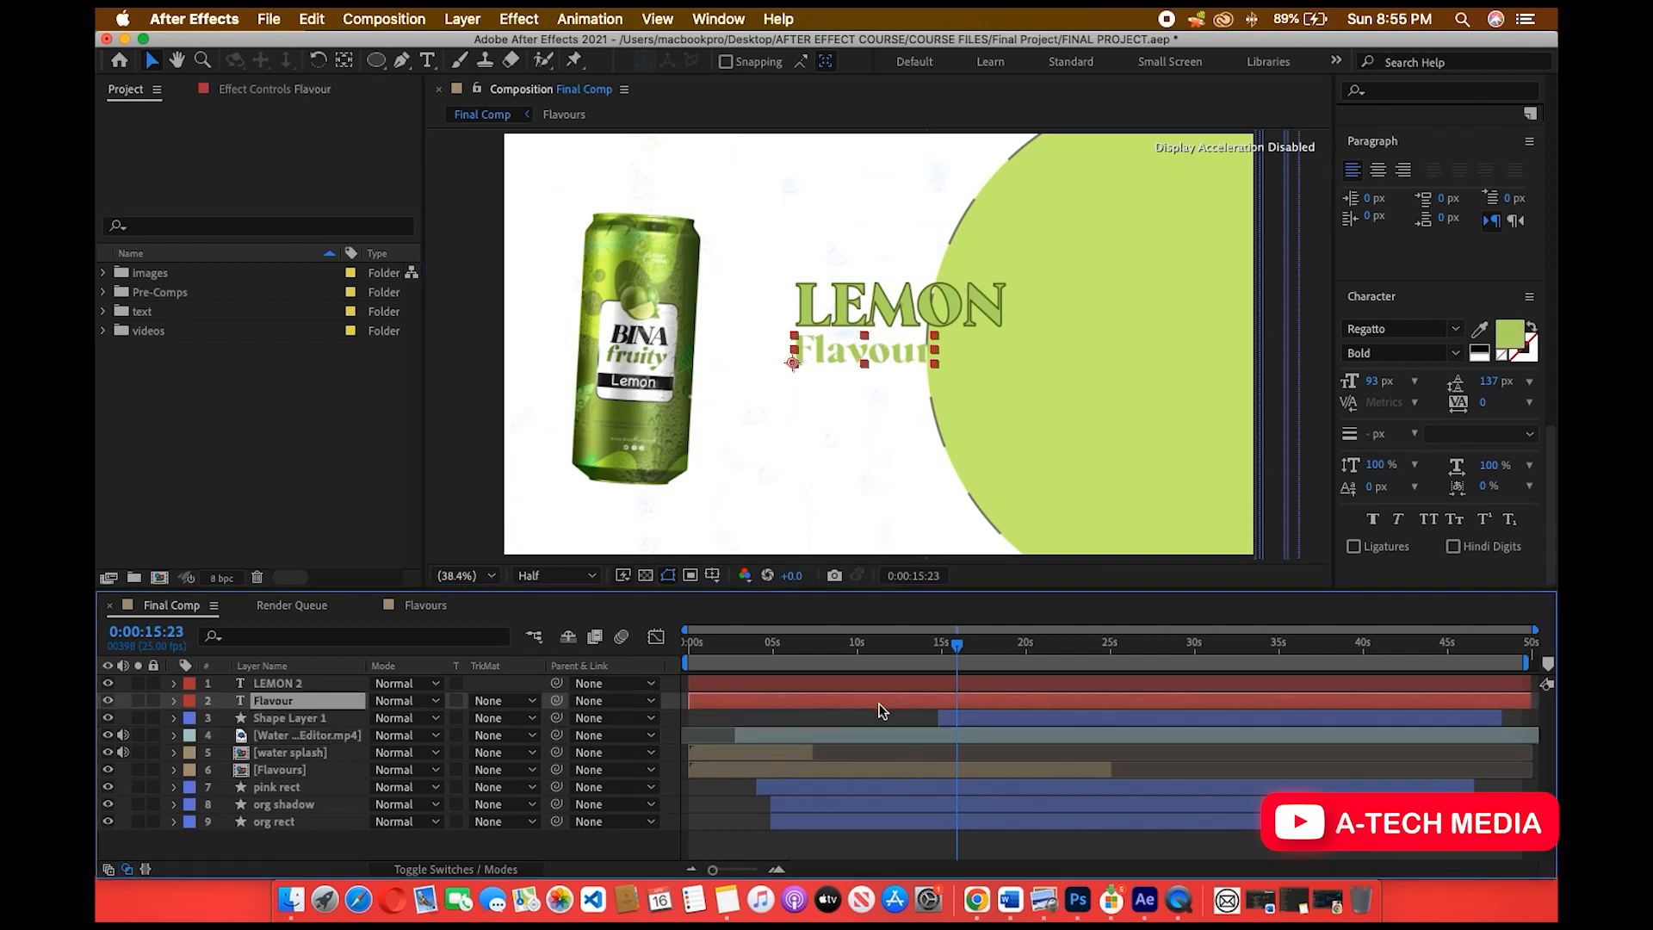
click(843, 366)
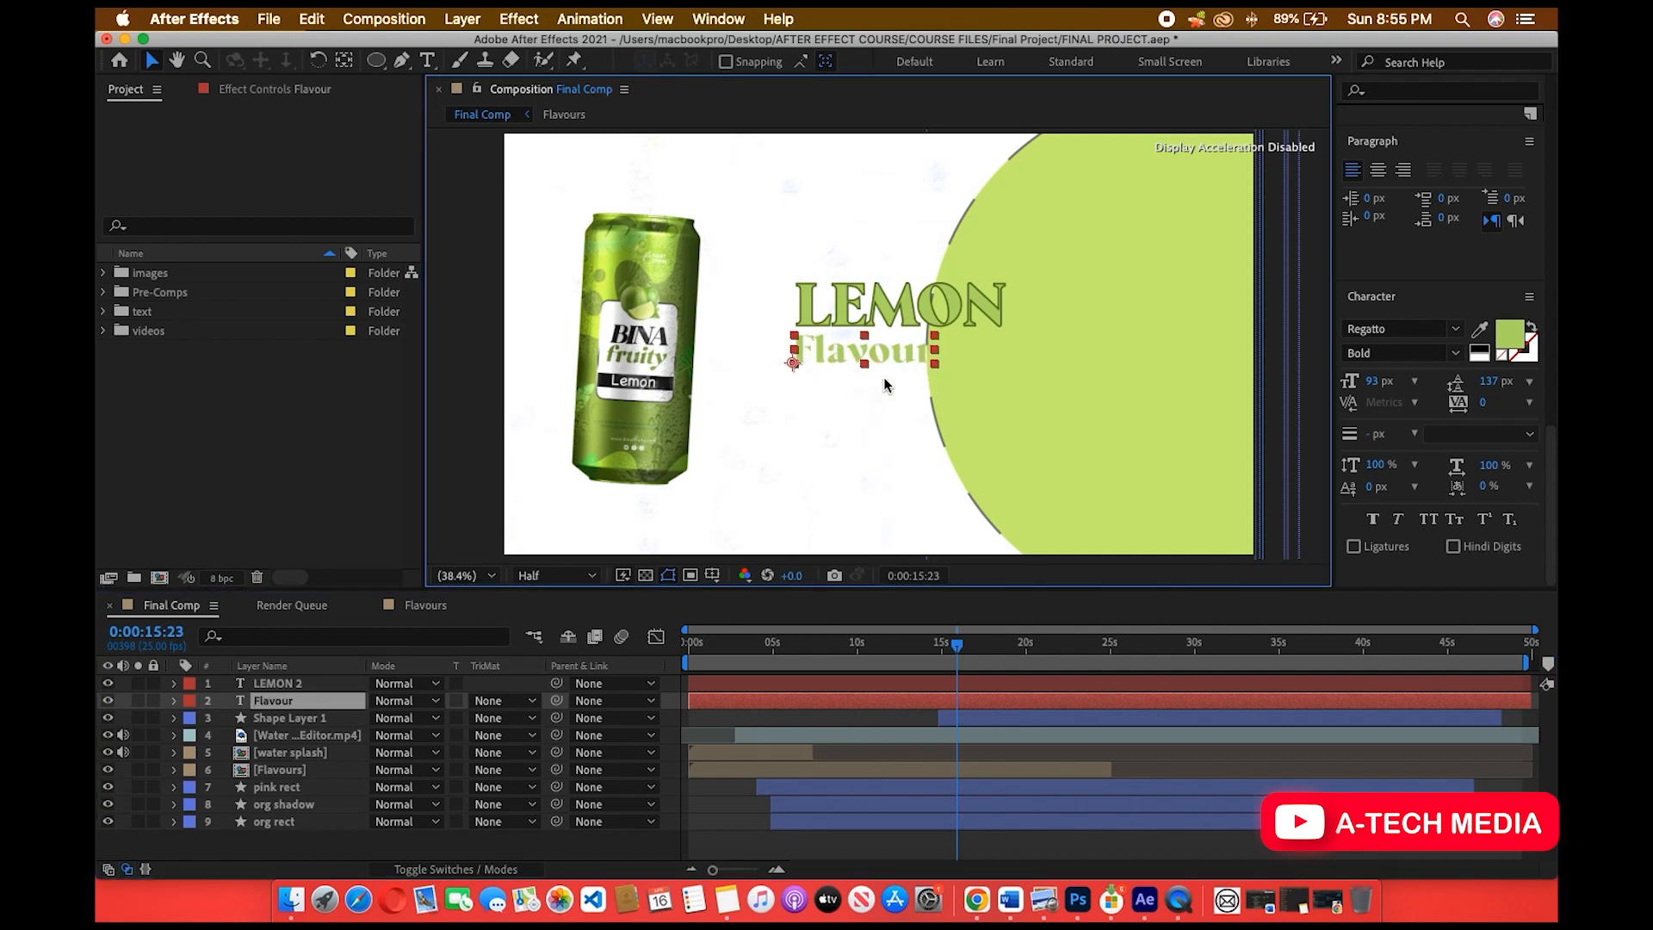
key(super+d)
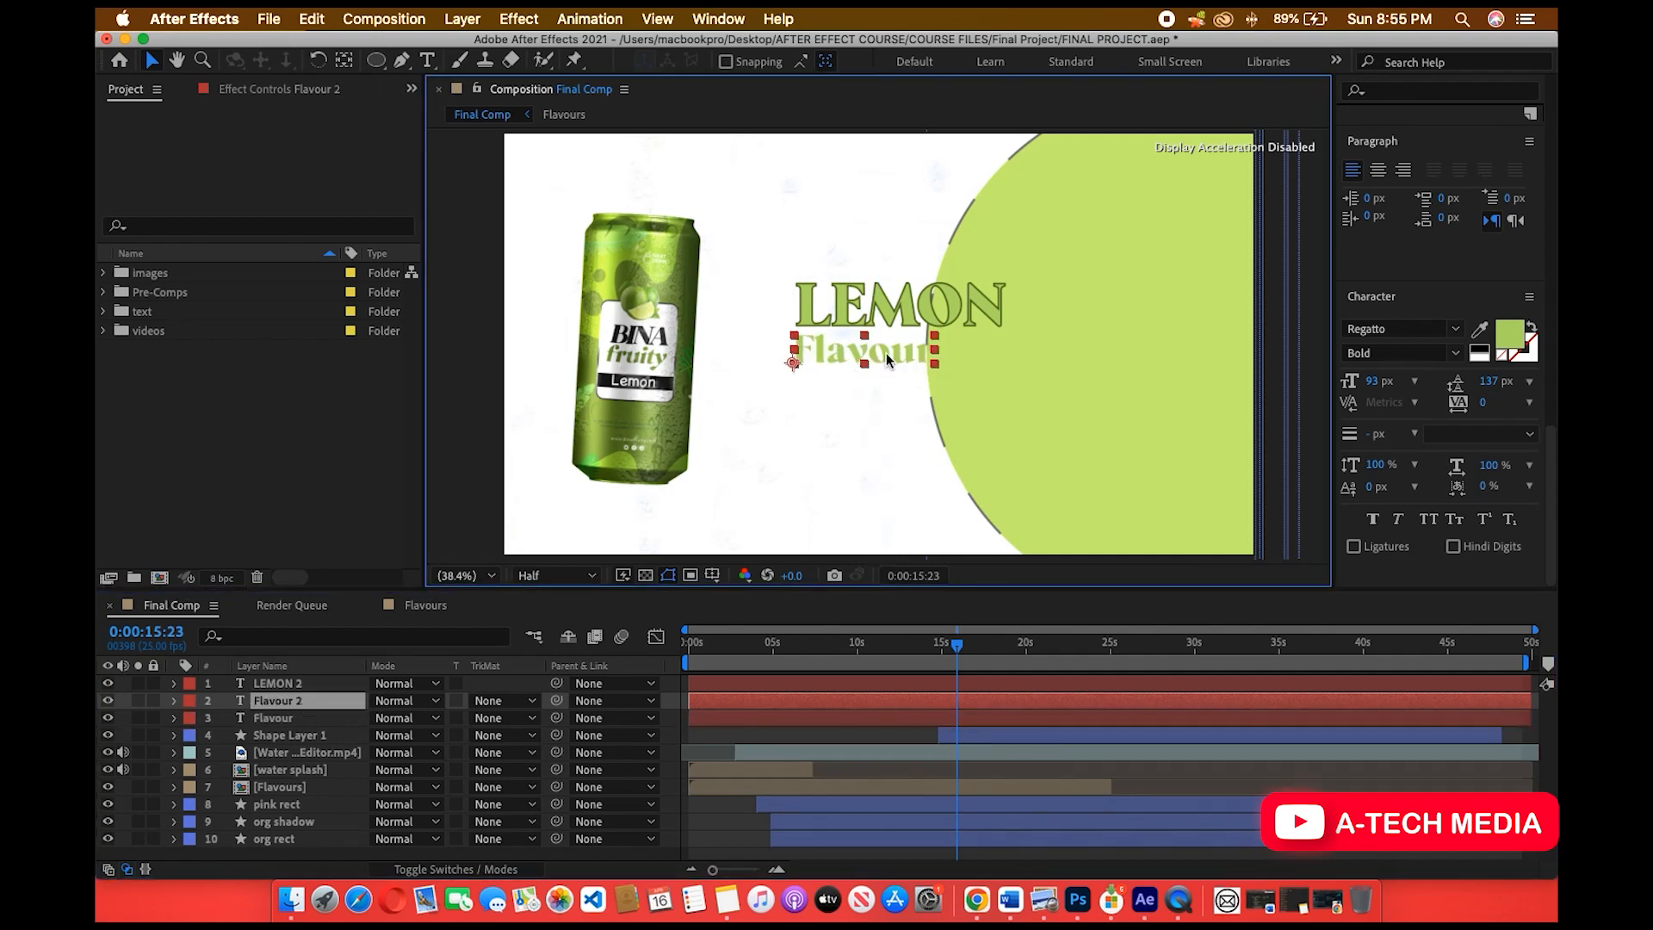
drag(840, 358, 838, 381)
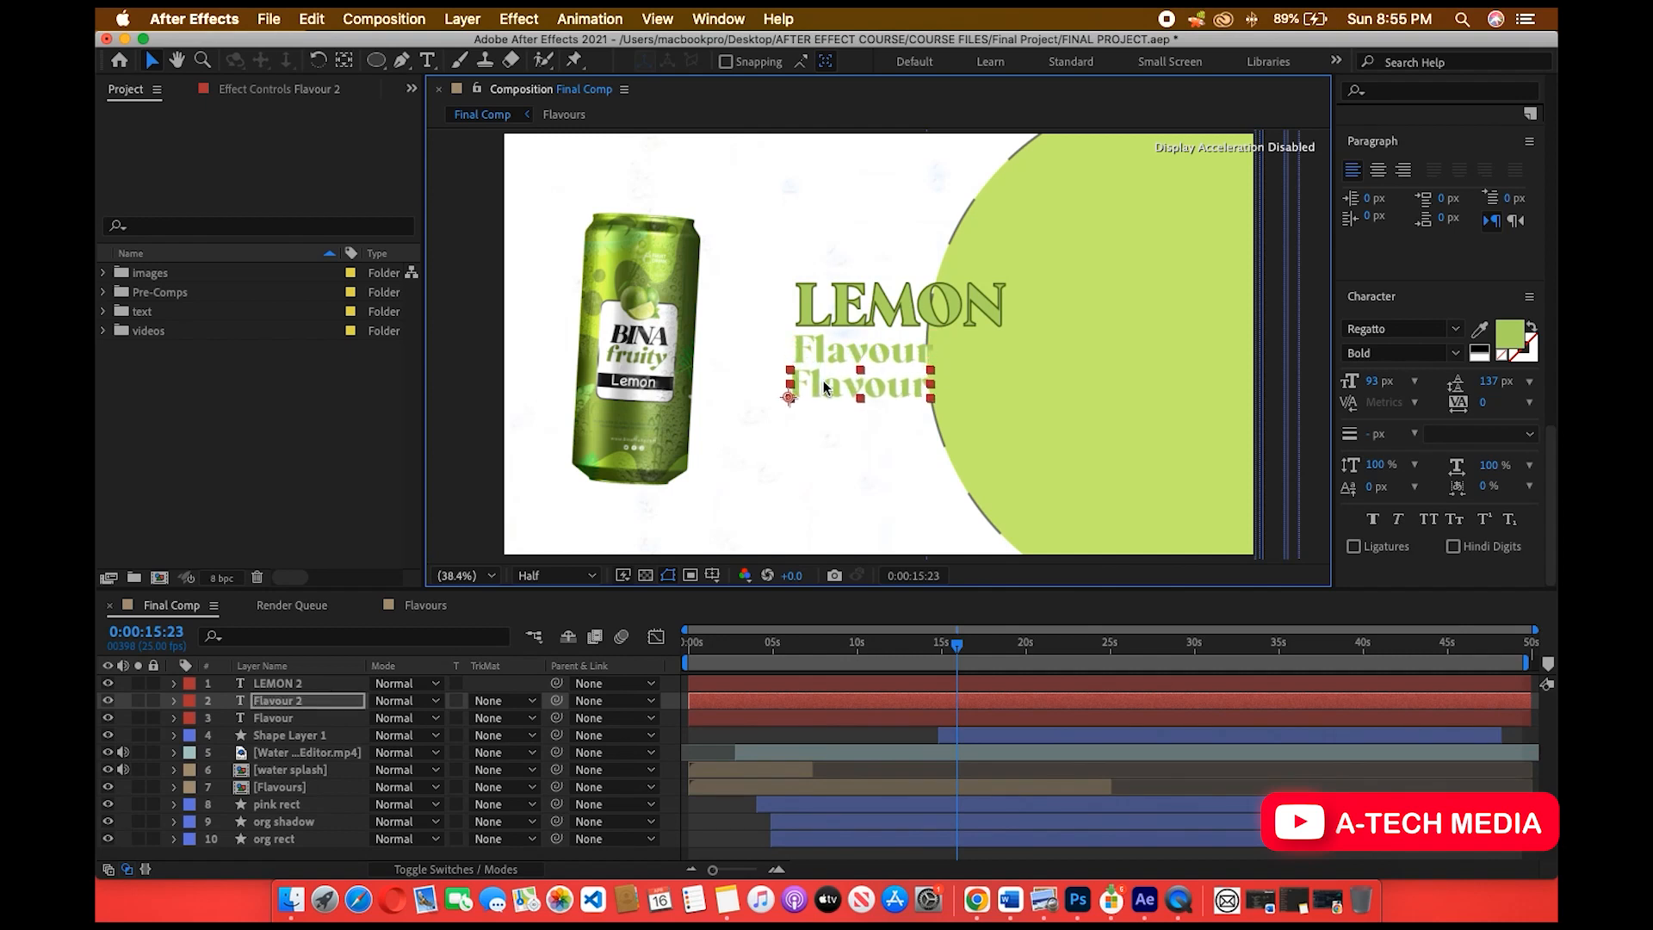
Make the duplicated Flavour text editable, close the reference video in Finder, and open Flavour Texts from the TEXTS folder inside Assets.
double_click(823, 381)
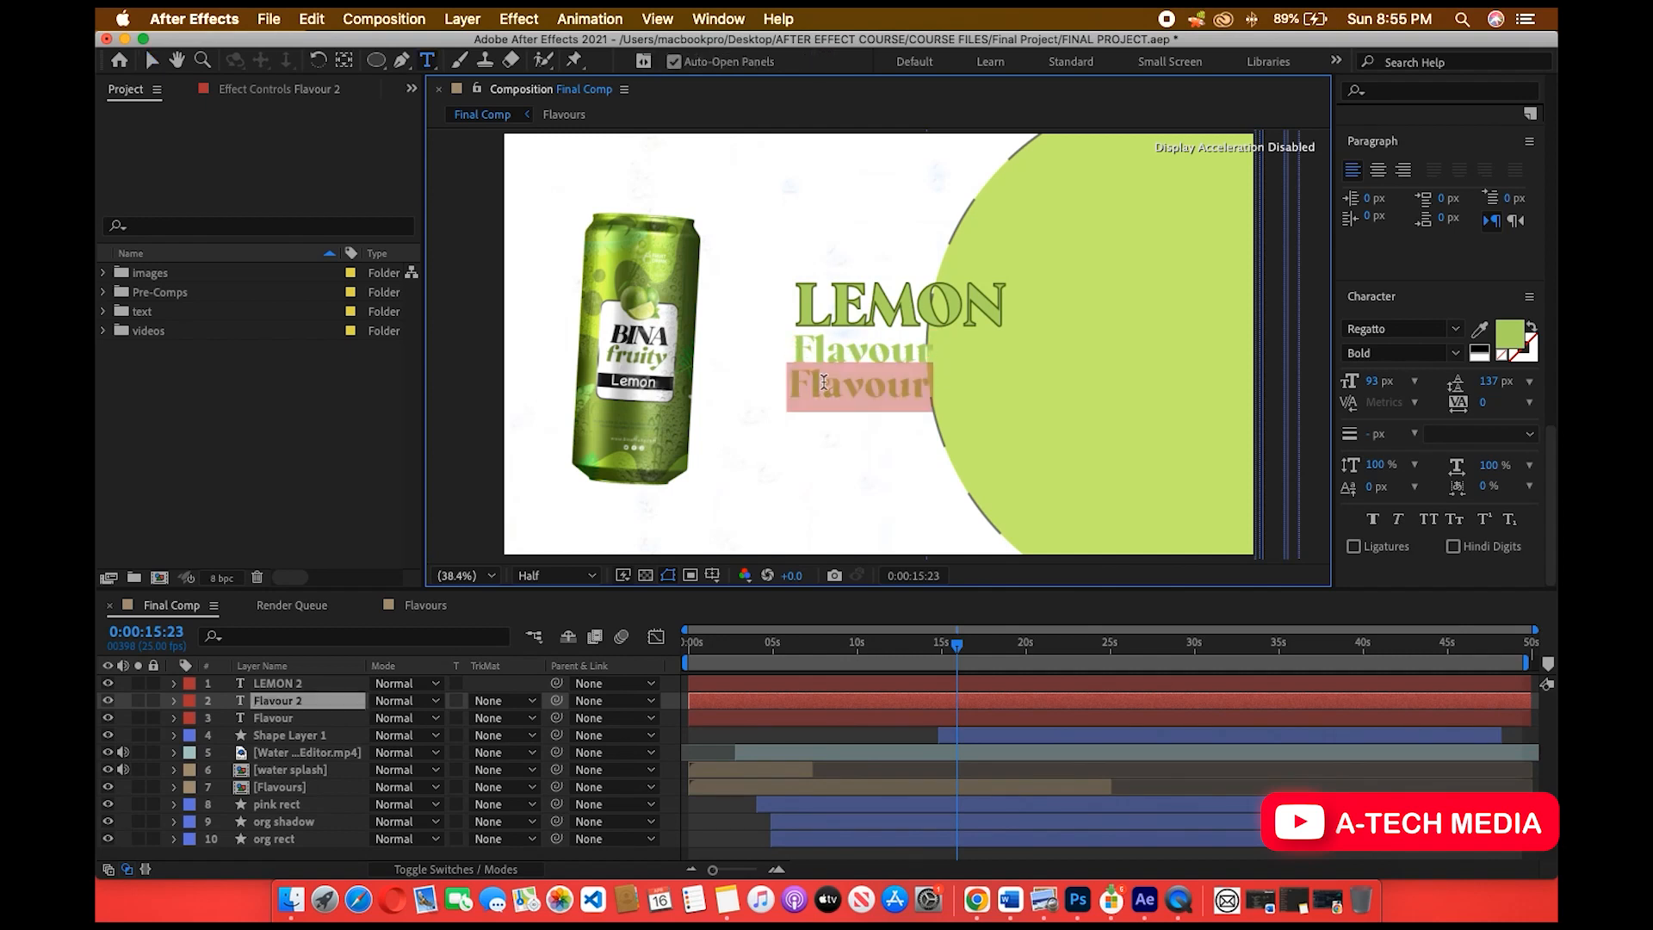
click(291, 900)
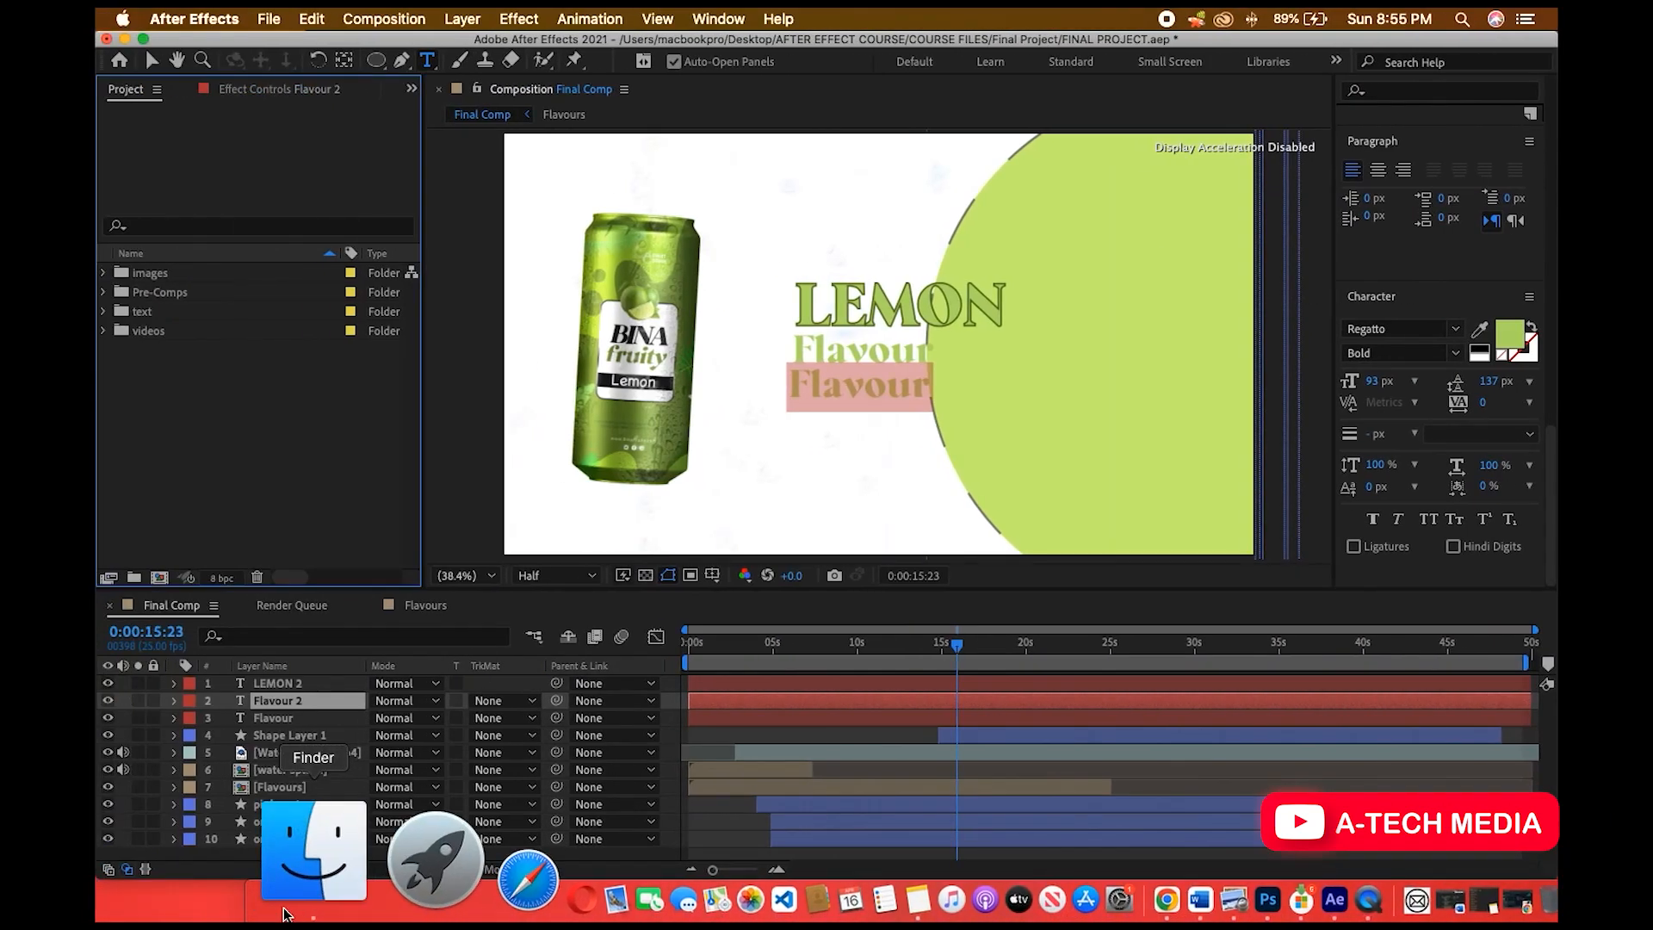
click(287, 914)
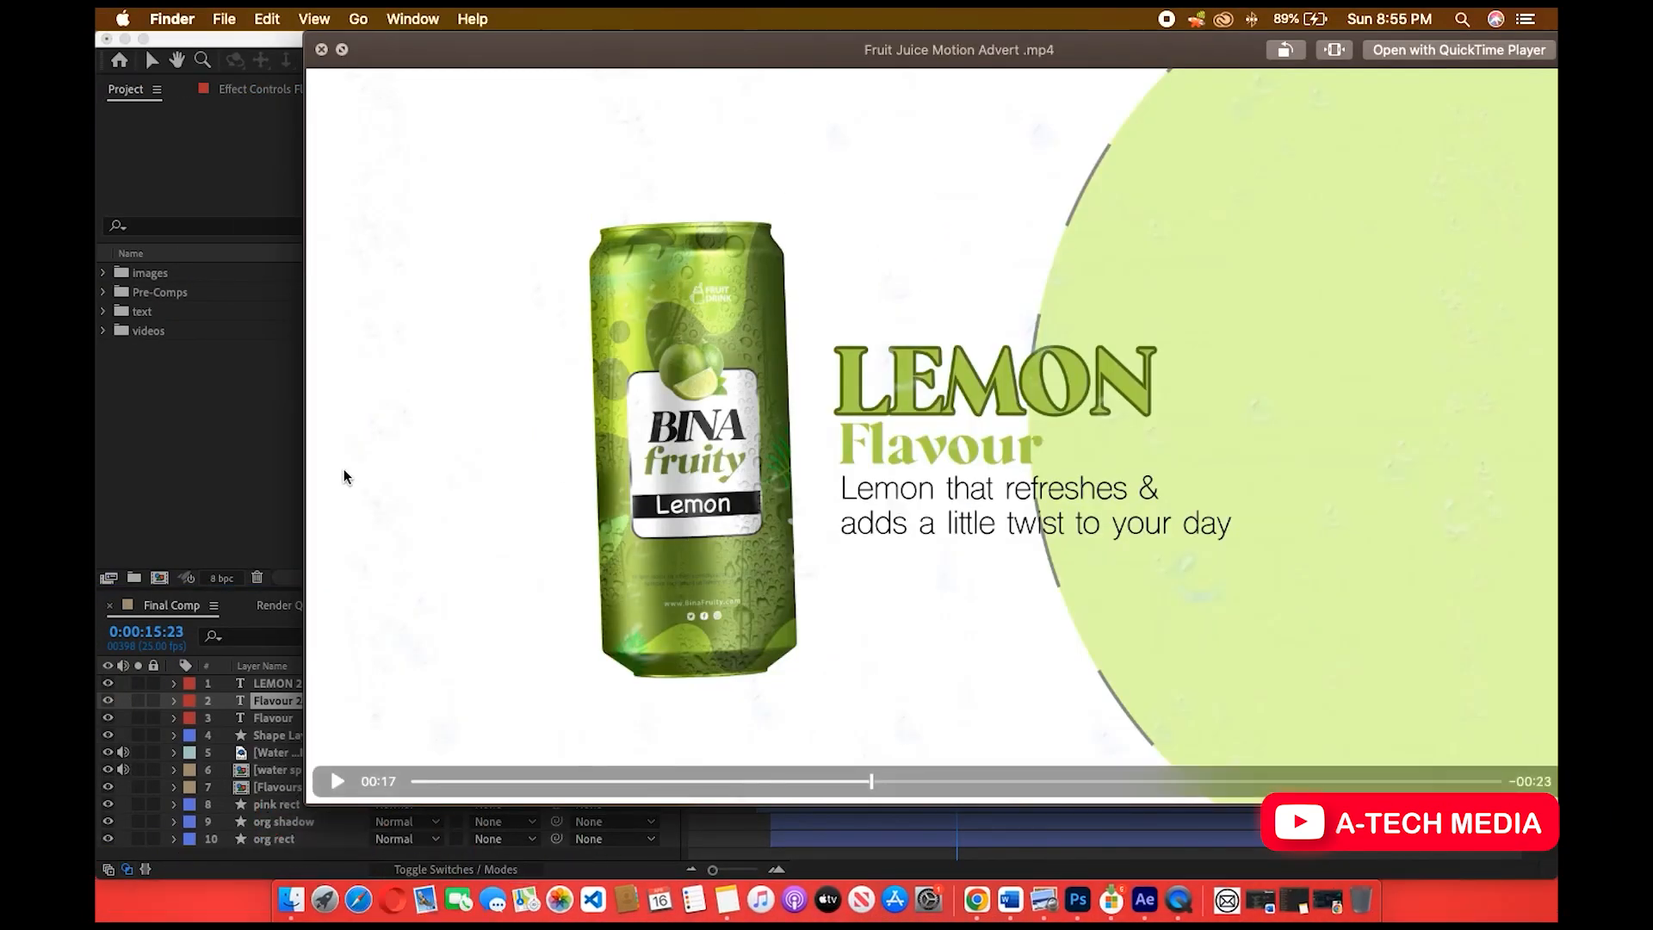
click(321, 50)
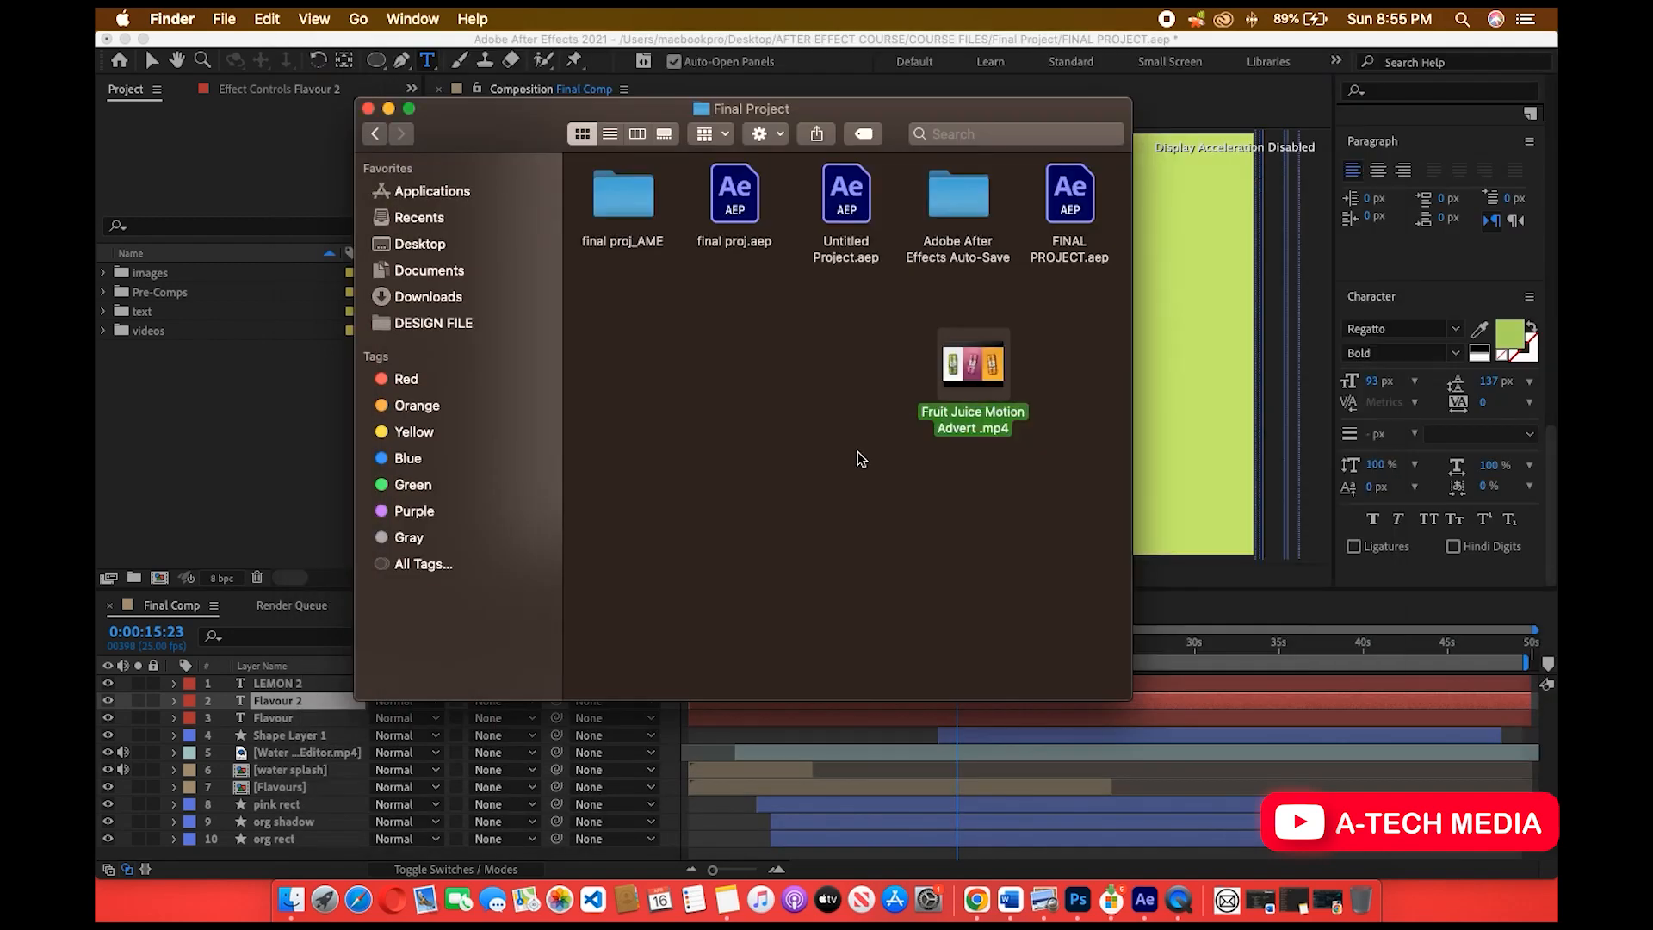
click(375, 134)
click(865, 277)
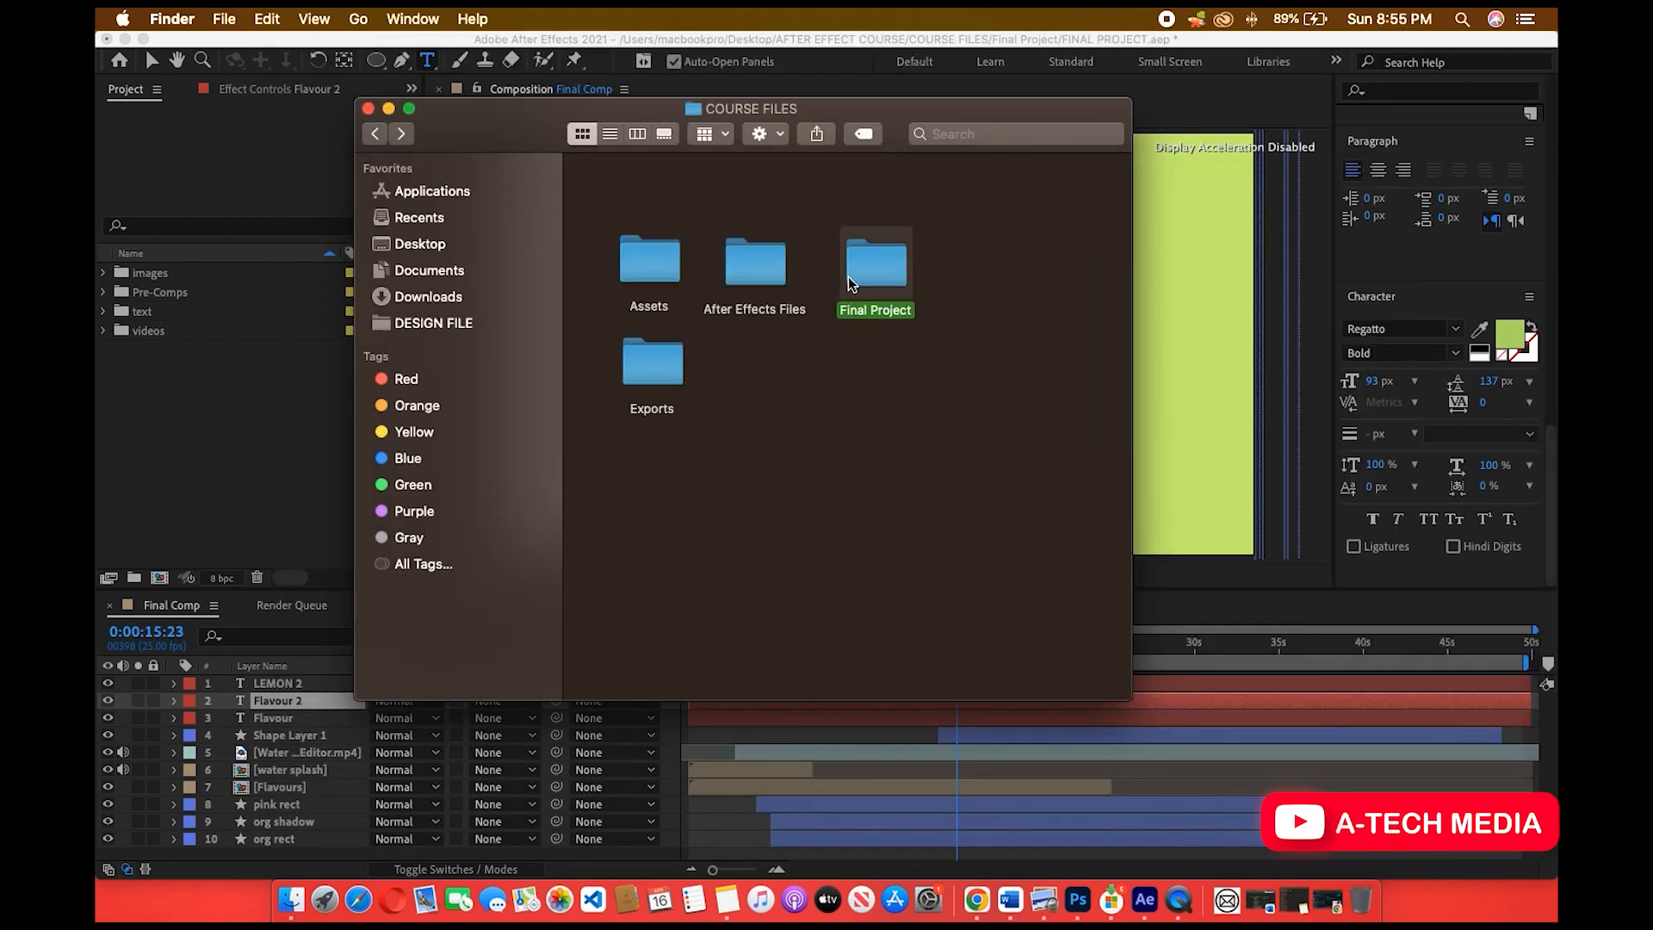
double_click(679, 266)
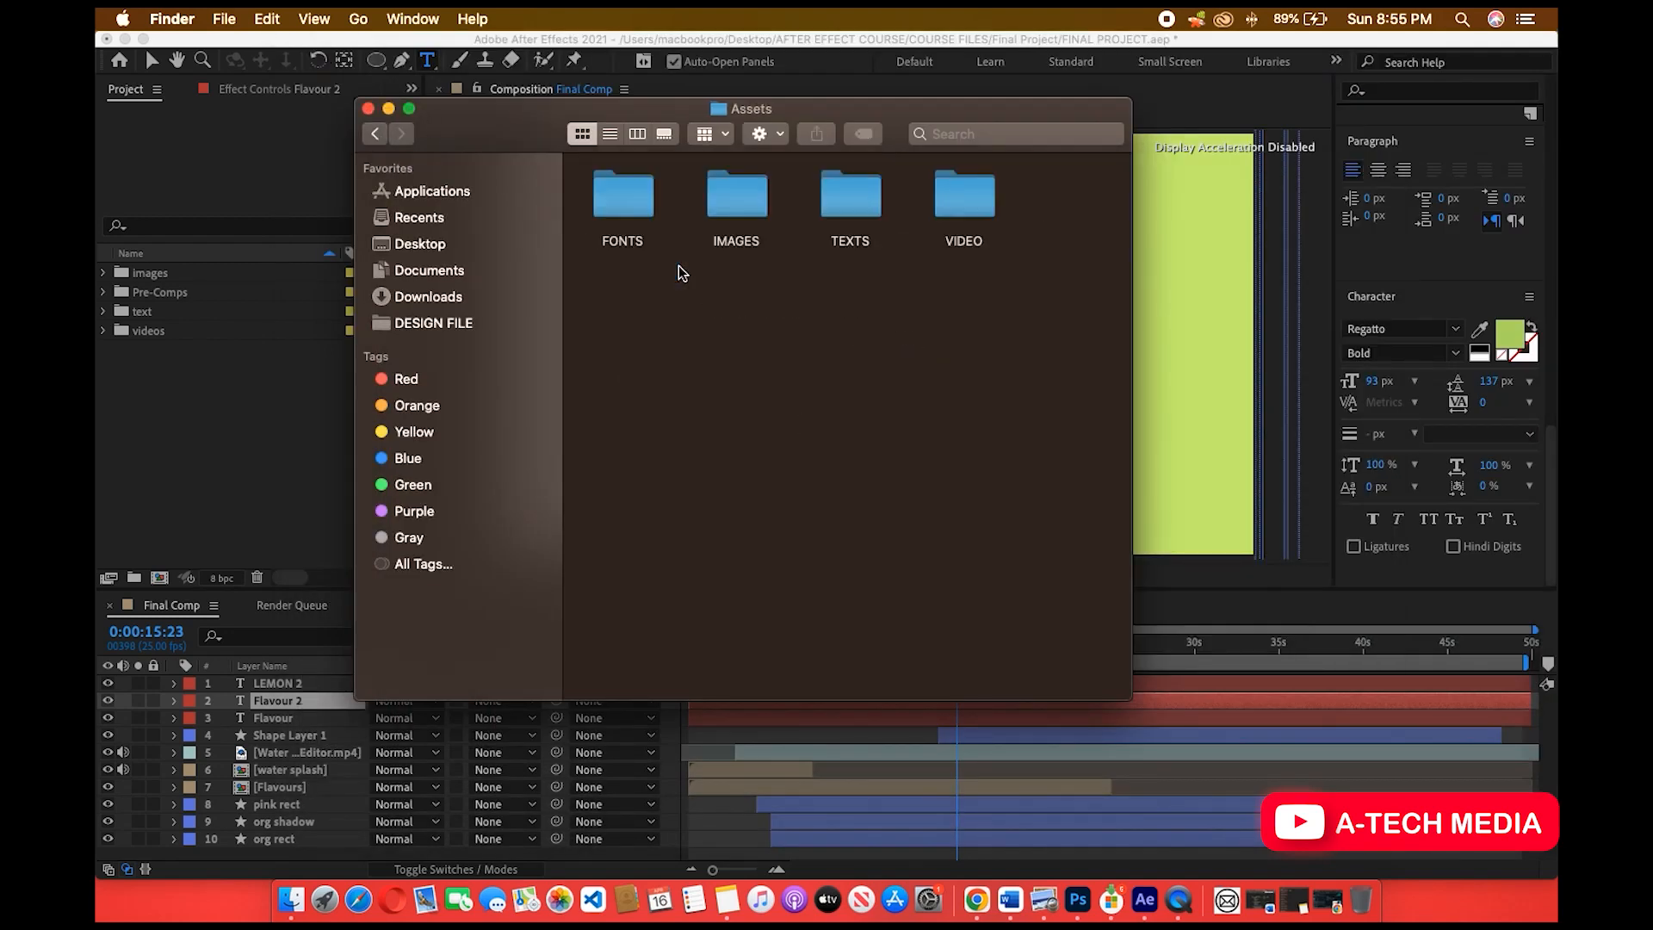
double_click(860, 205)
double_click(618, 188)
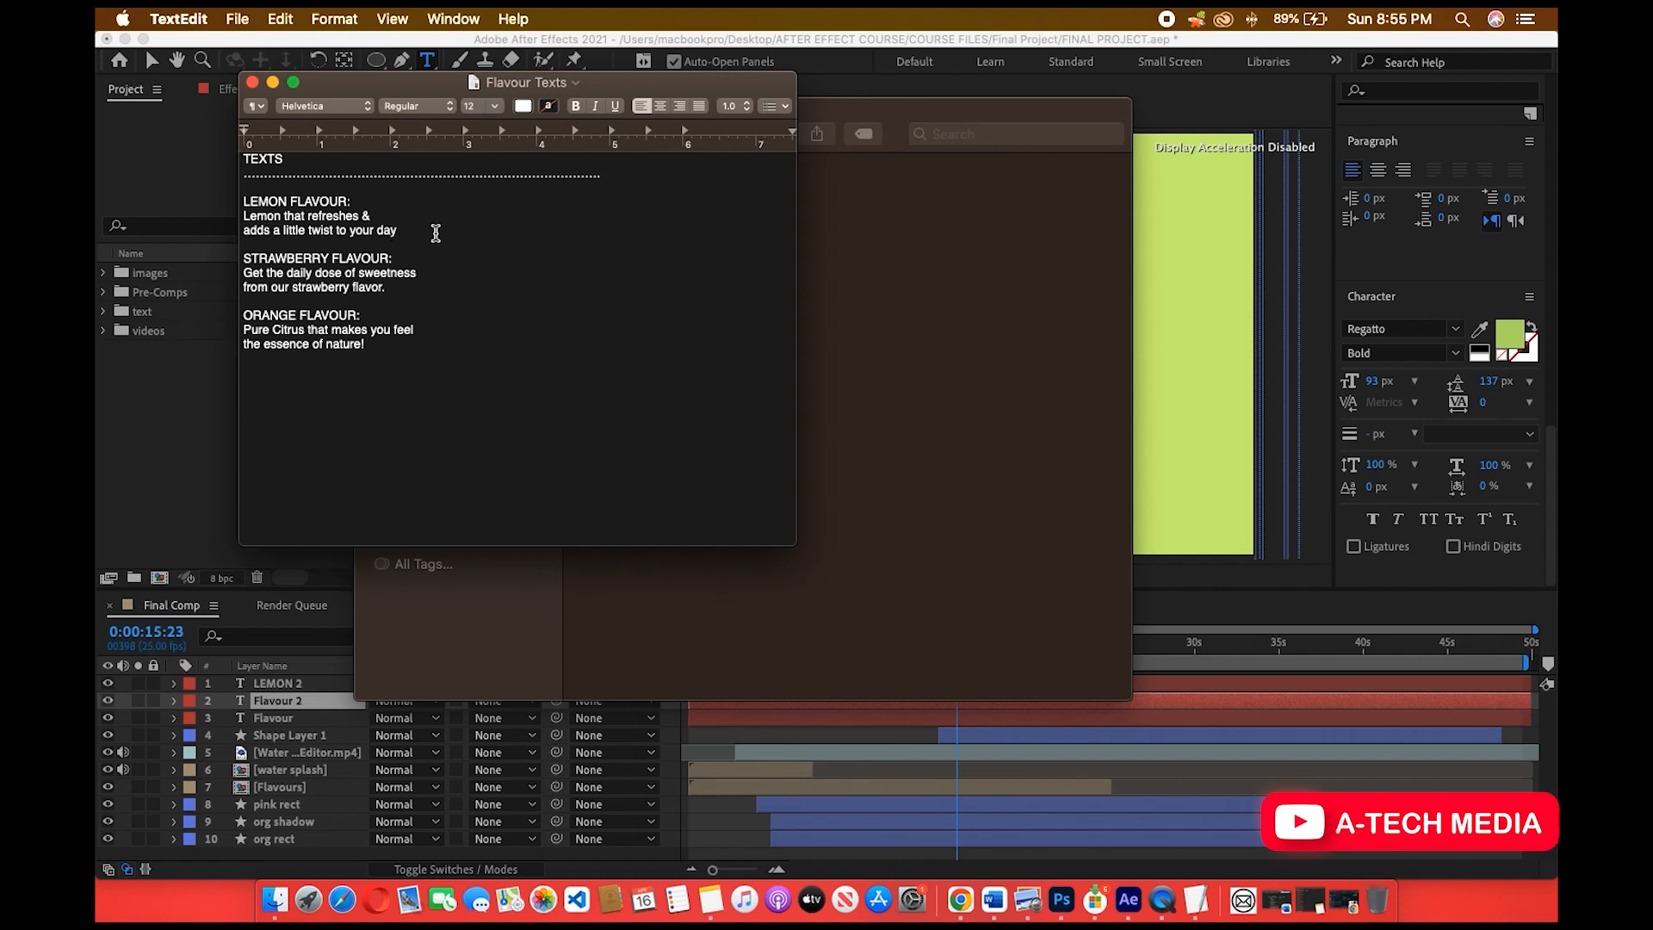
Copy the lemon tagline "Lemon that refreshes & adds a little twist to your day" from Flavour Texts and minimise the document.
drag(398, 230, 230, 216)
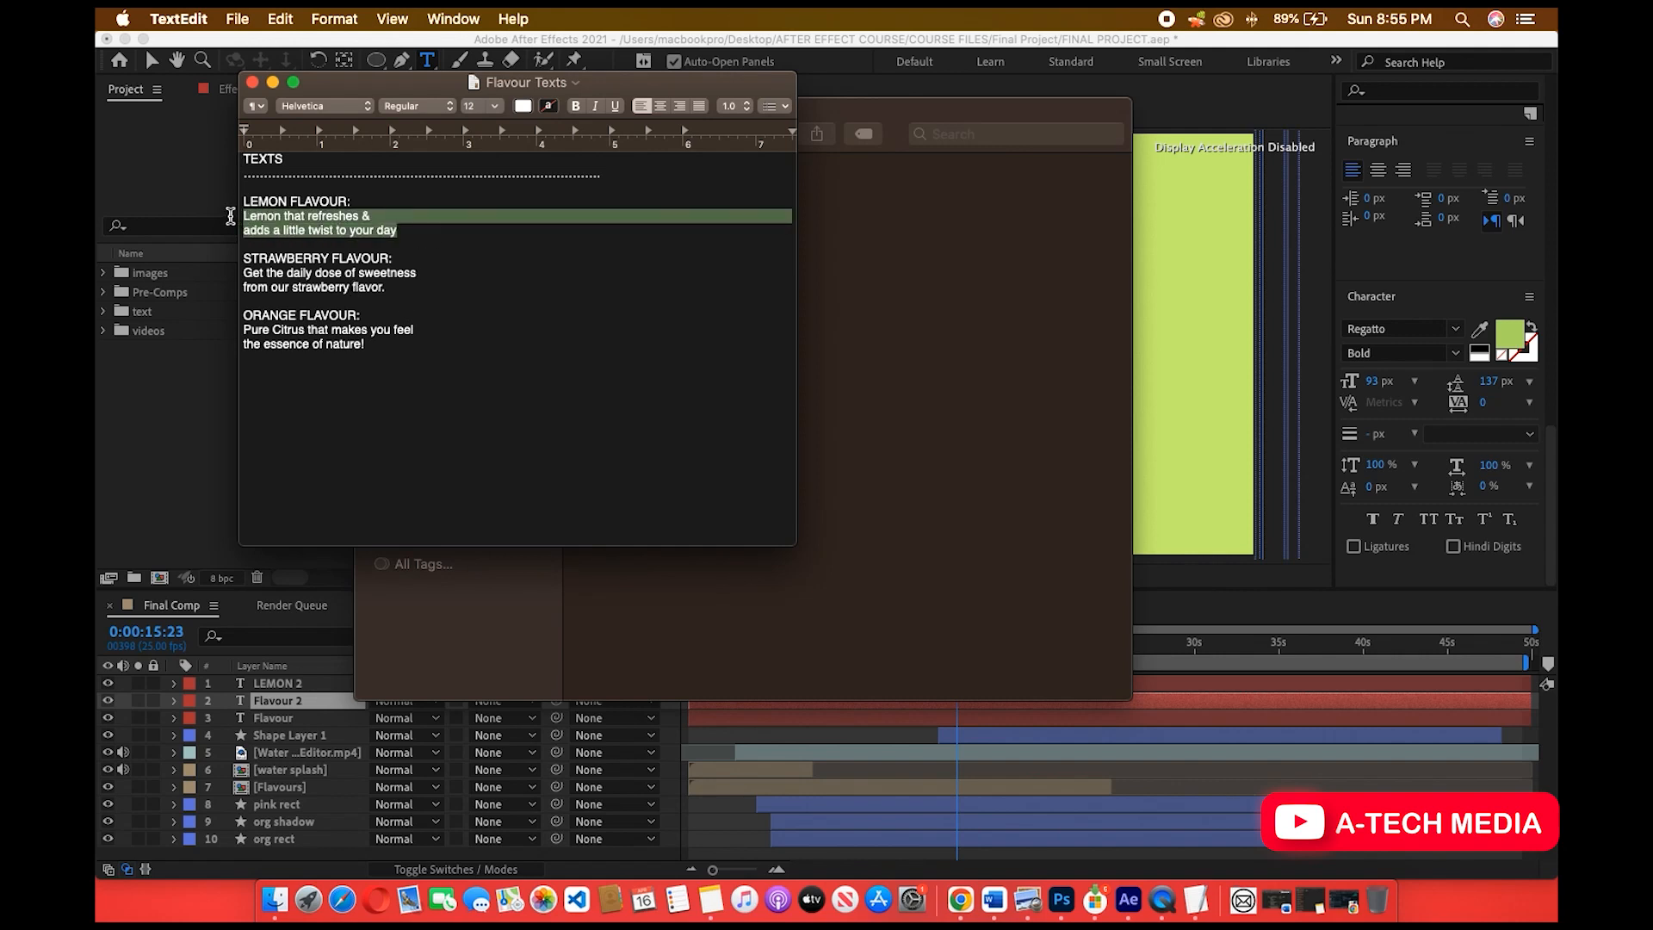
click(391, 243)
drag(387, 287, 244, 273)
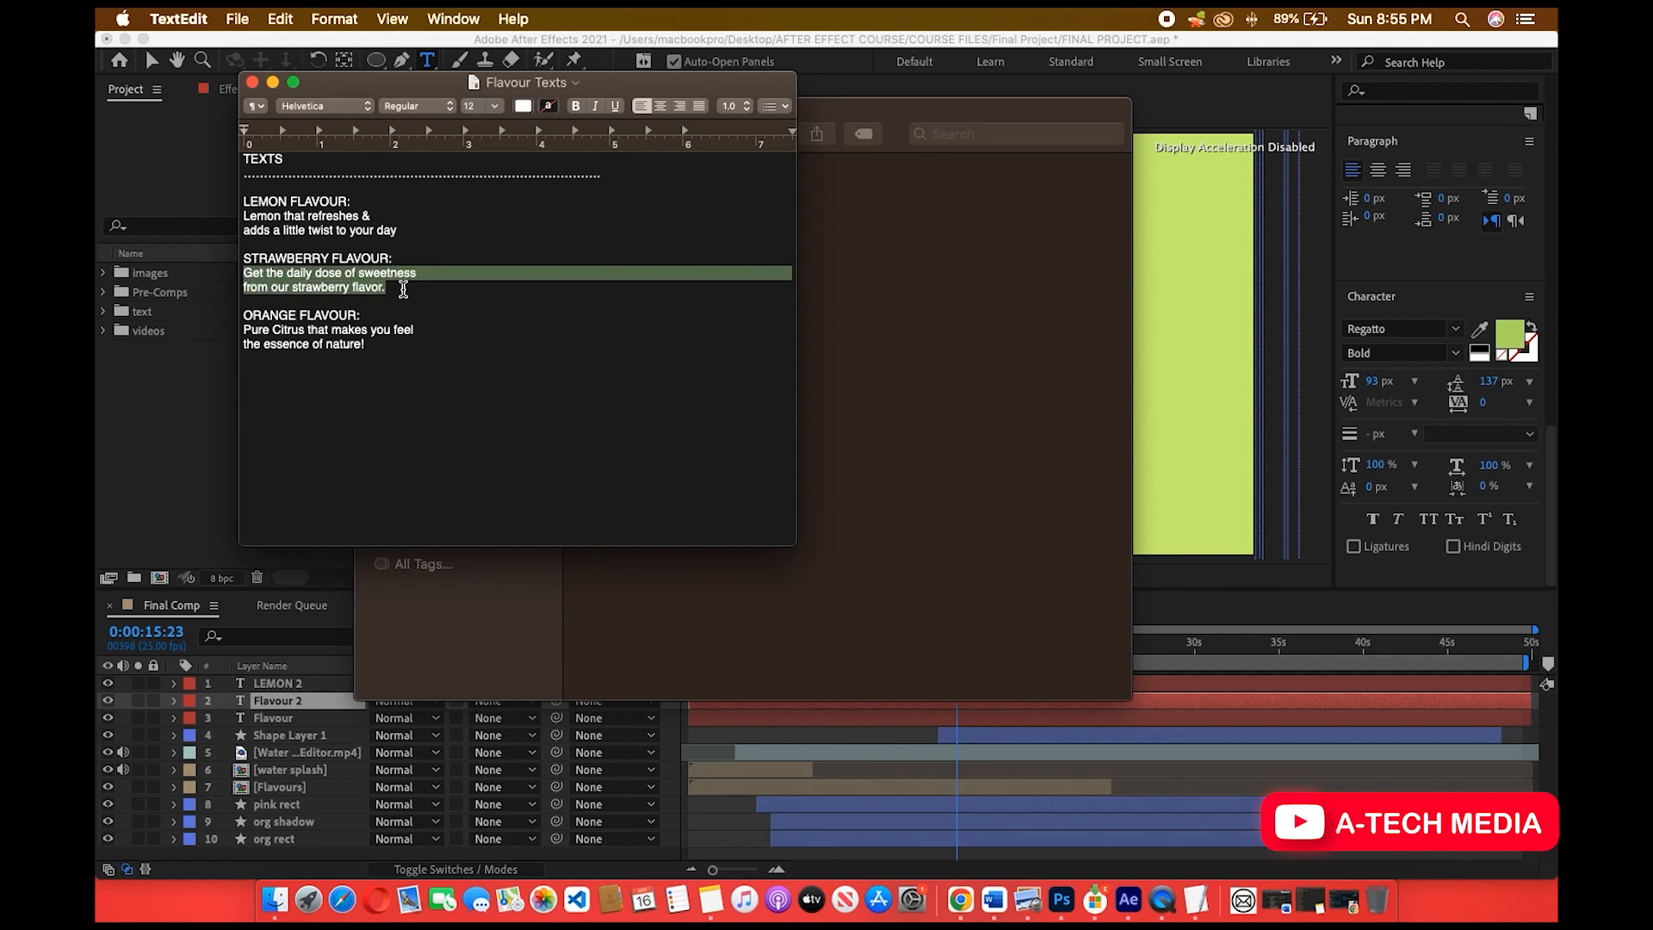
click(370, 226)
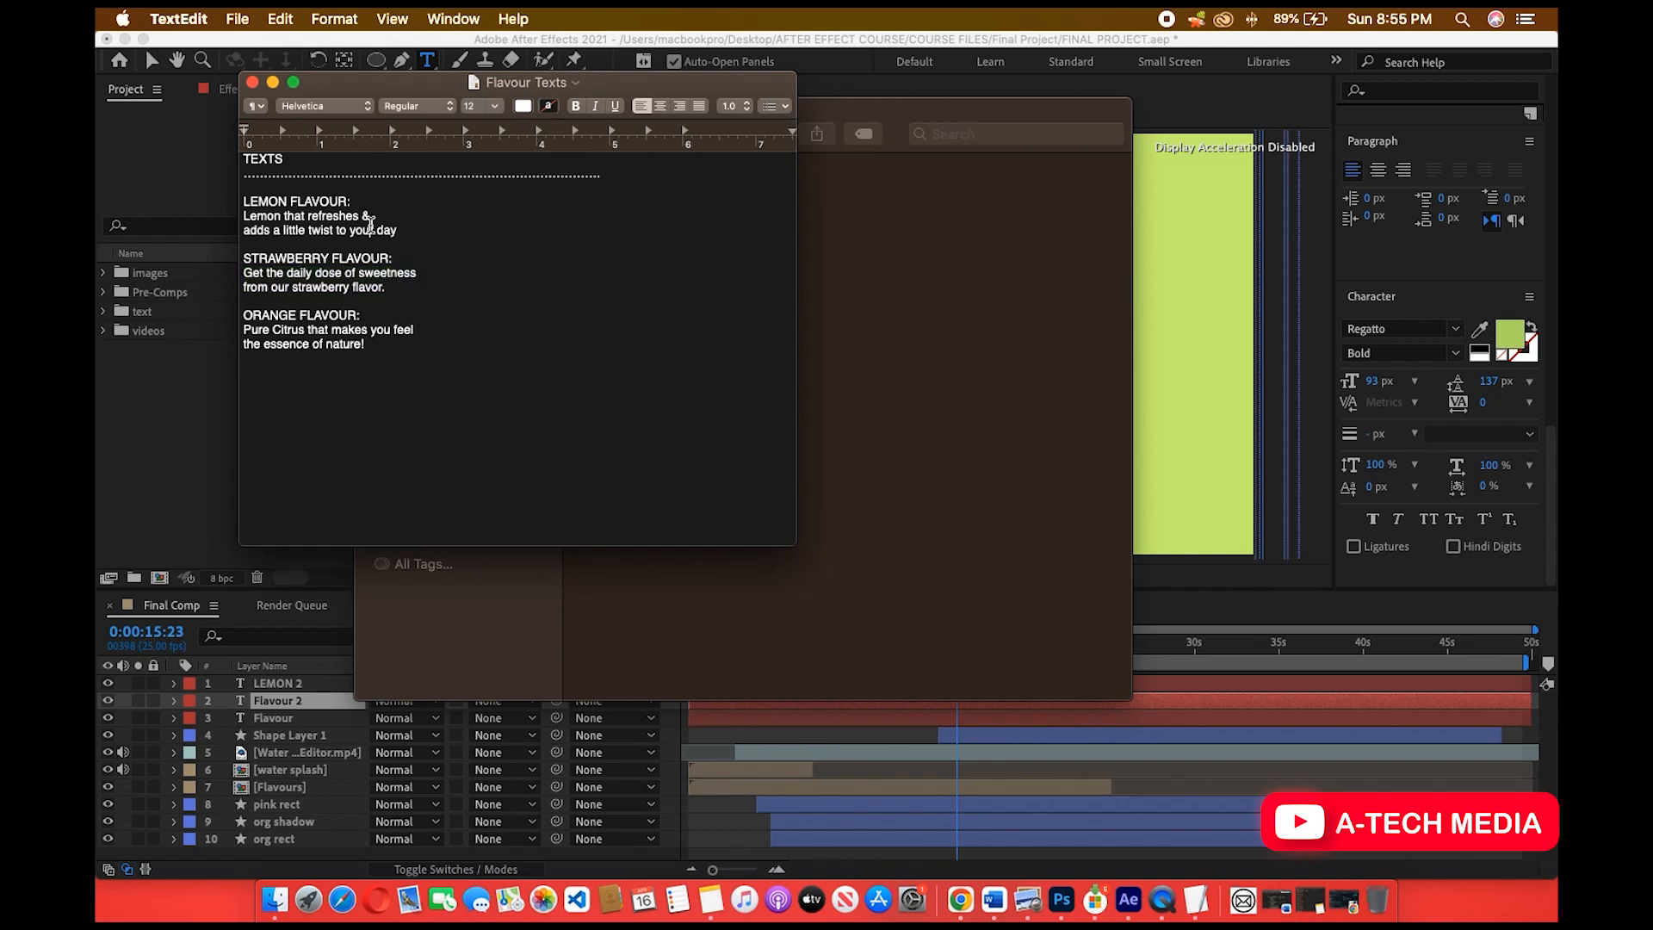
drag(403, 231, 234, 215)
key(super+c)
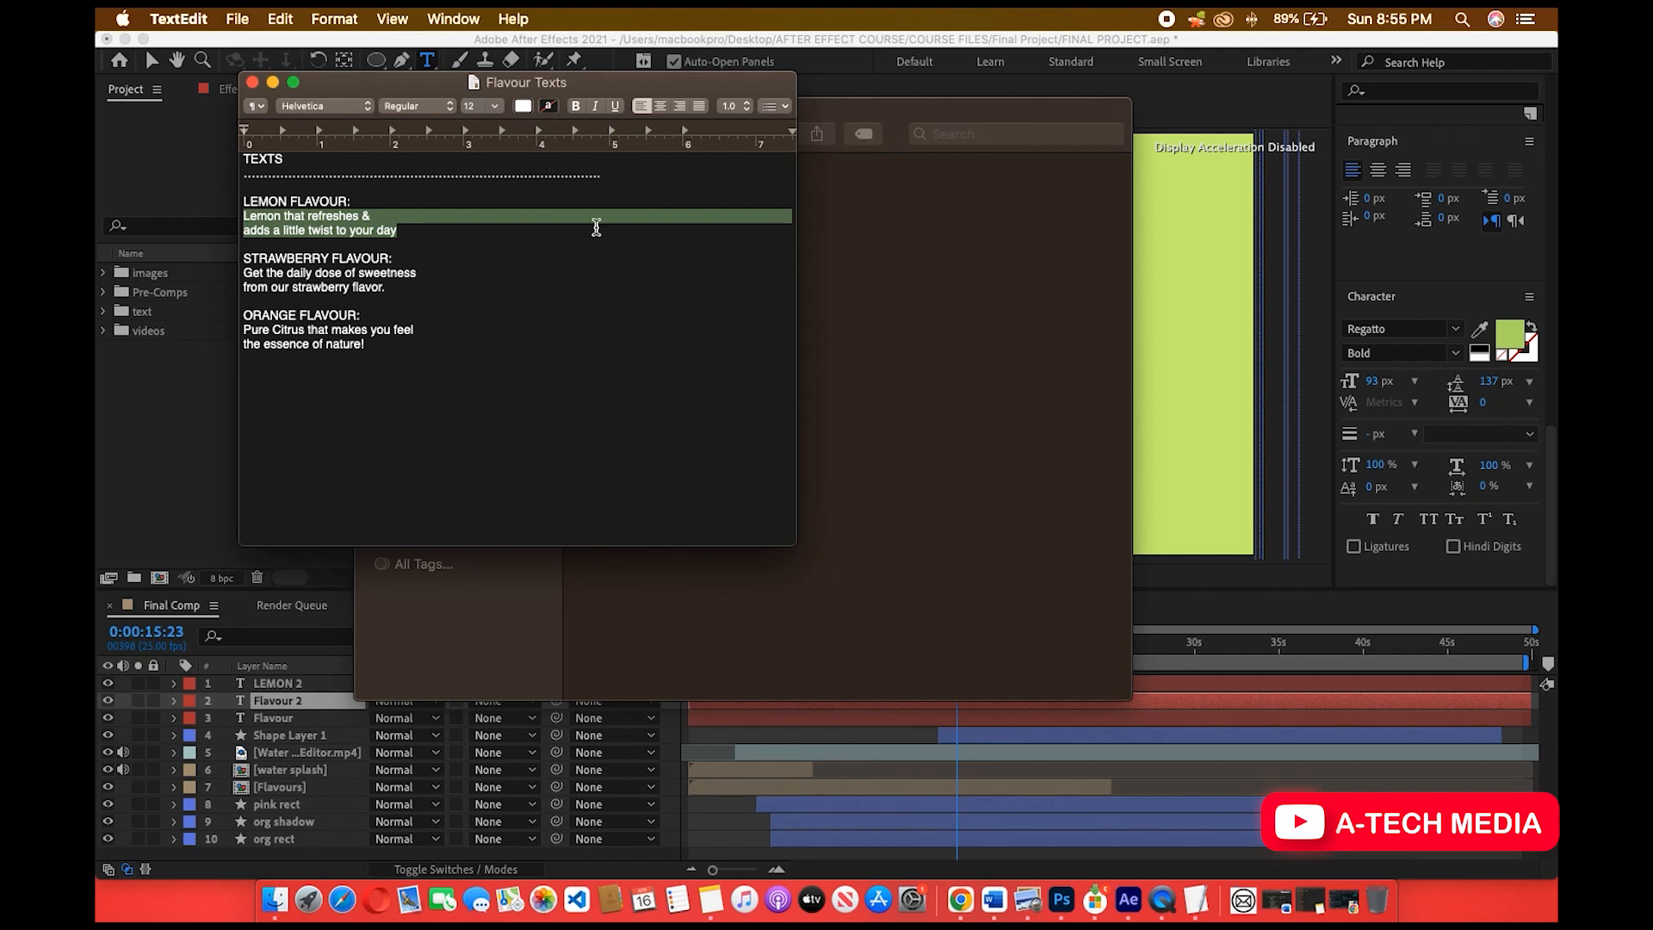
click(272, 84)
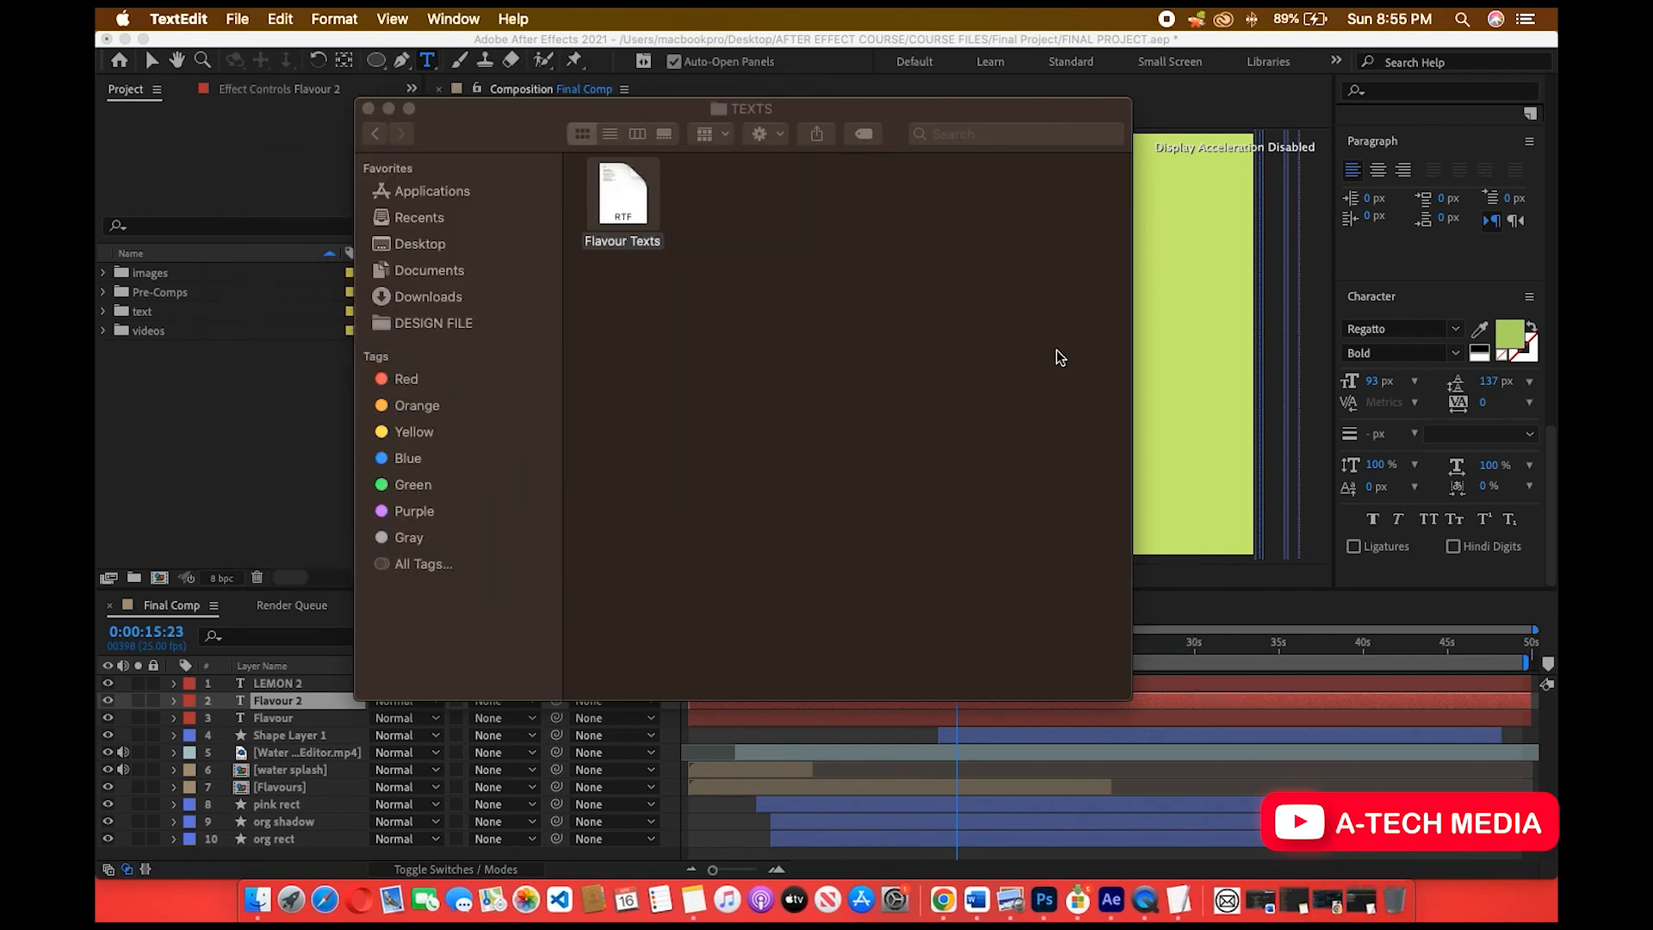
Replace the duplicated Flavour text with the copied tagline "Lemon that refreshes & adds a little twist to your day" and select all of it.
click(1205, 404)
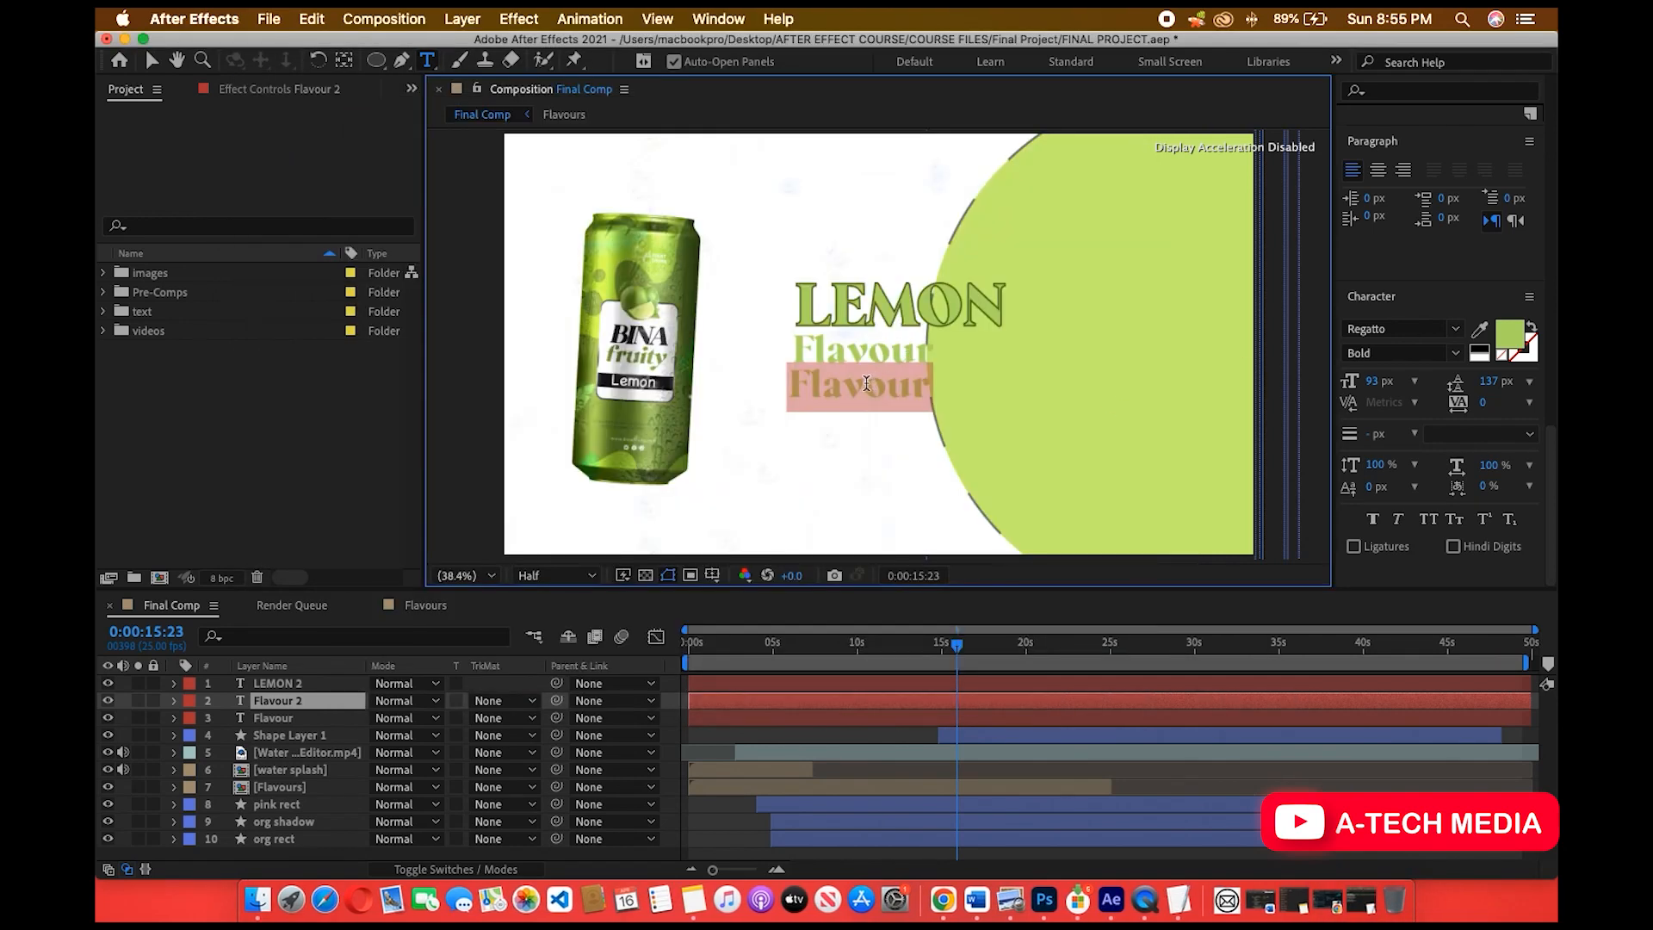
key(super+v)
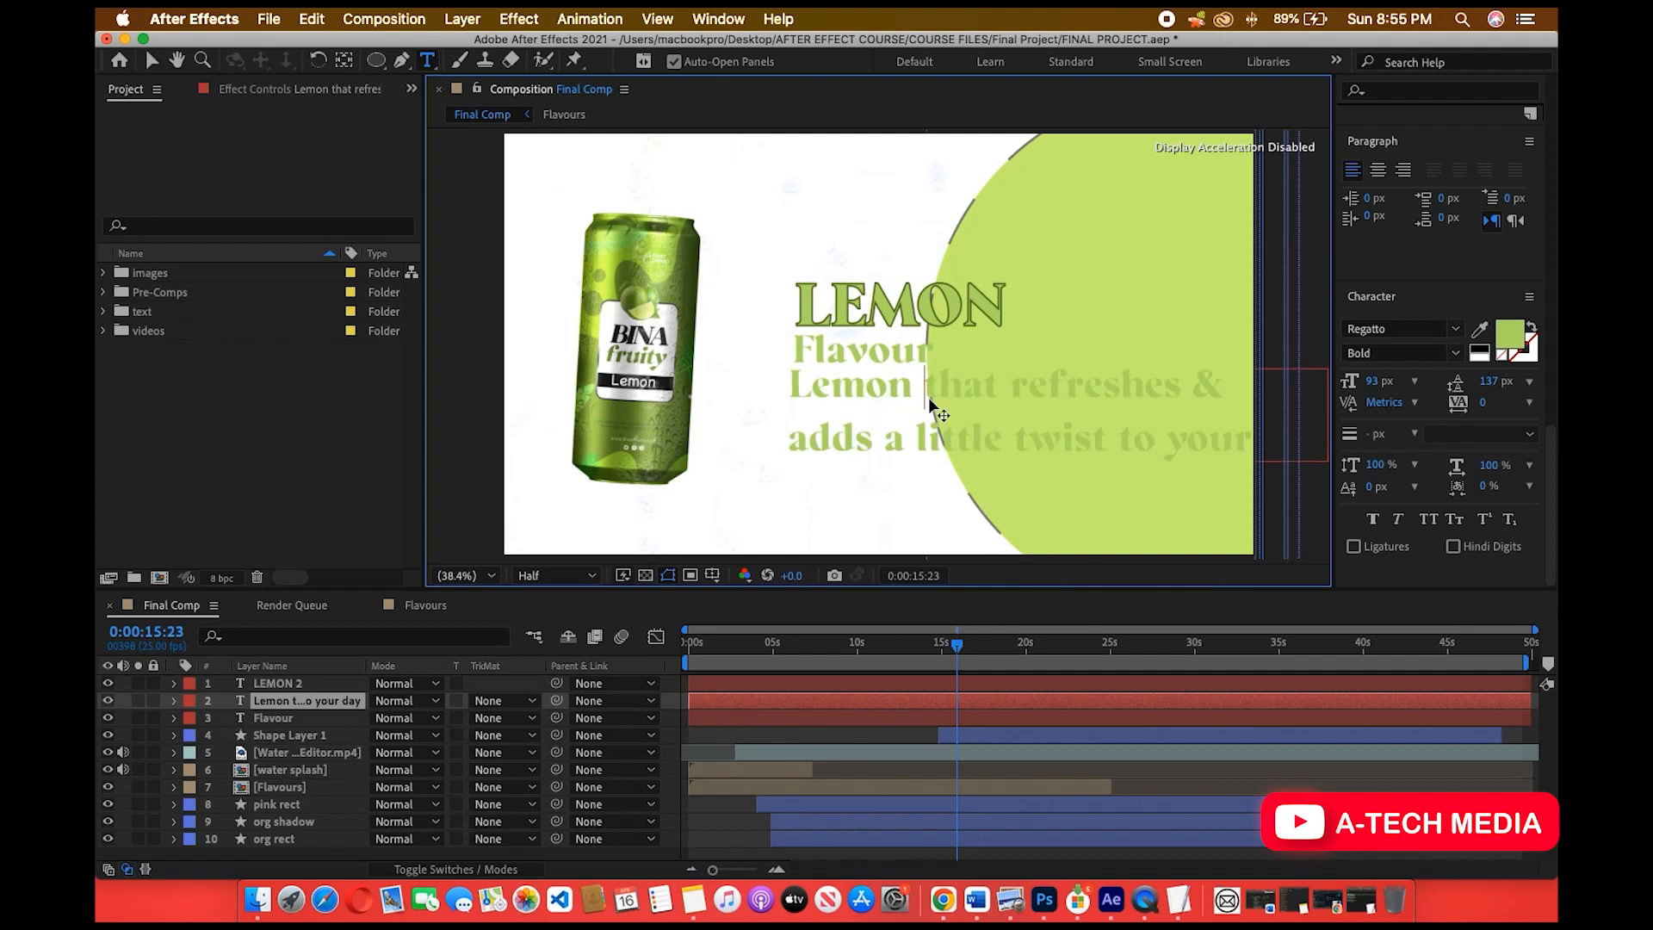
key(super+a)
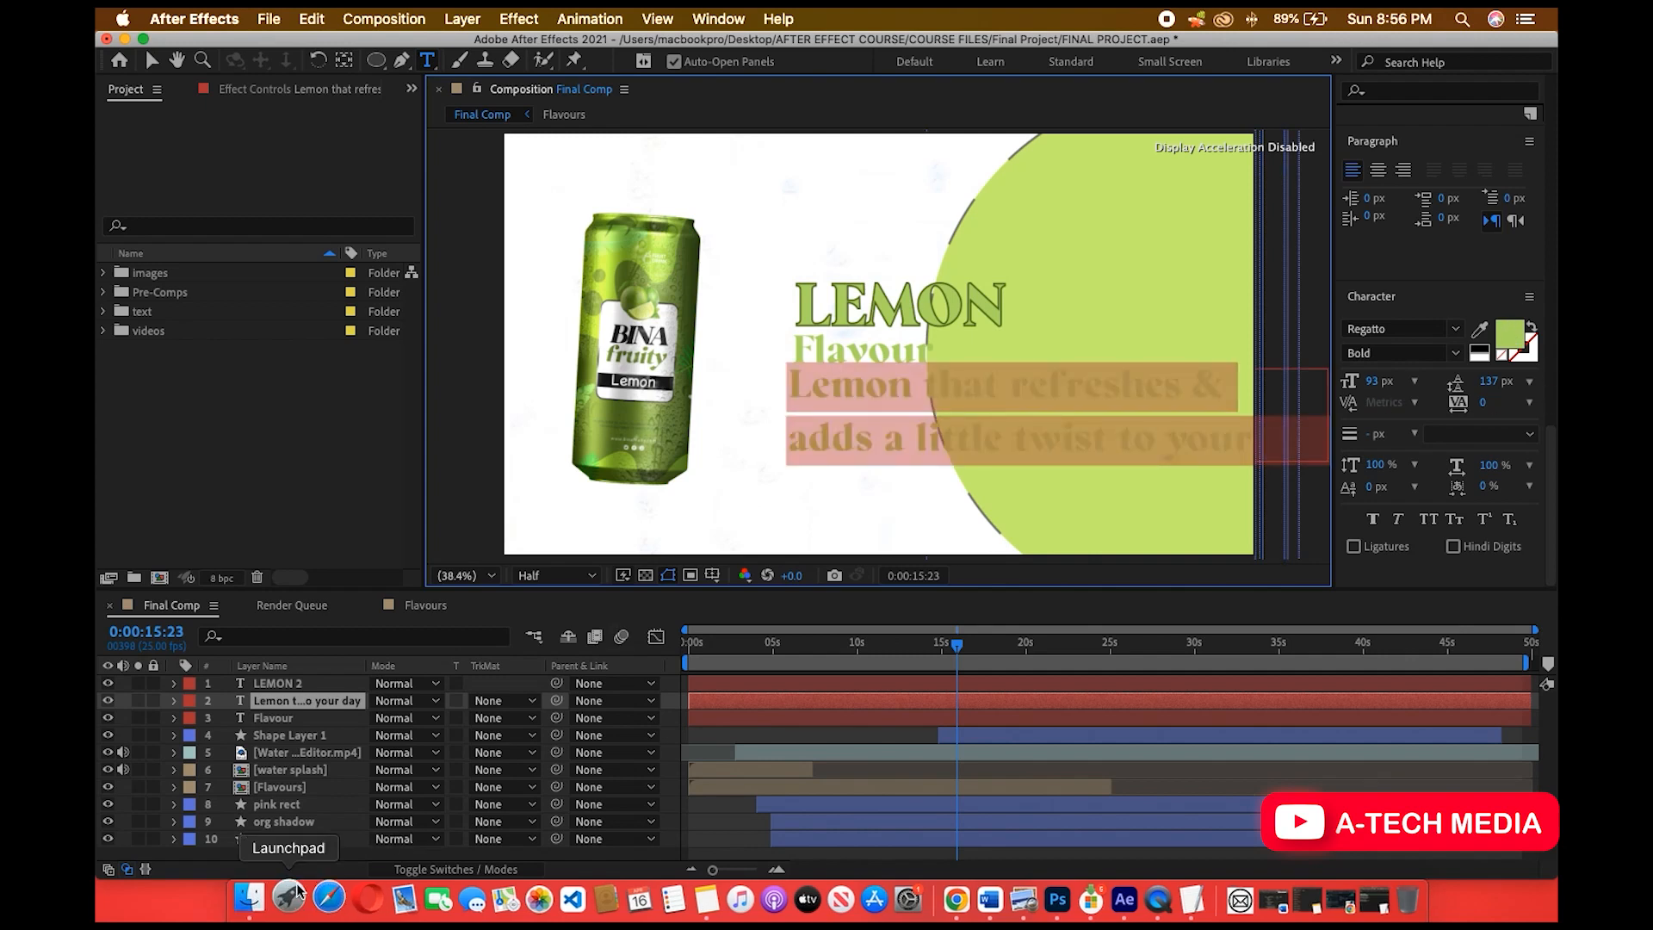
Preview Fruit Juice Motion Advert .mp4 from the Final Project folder in Finder, examine the strawberry scene's tagline styling, and return to After Effects.
click(257, 899)
click(374, 135)
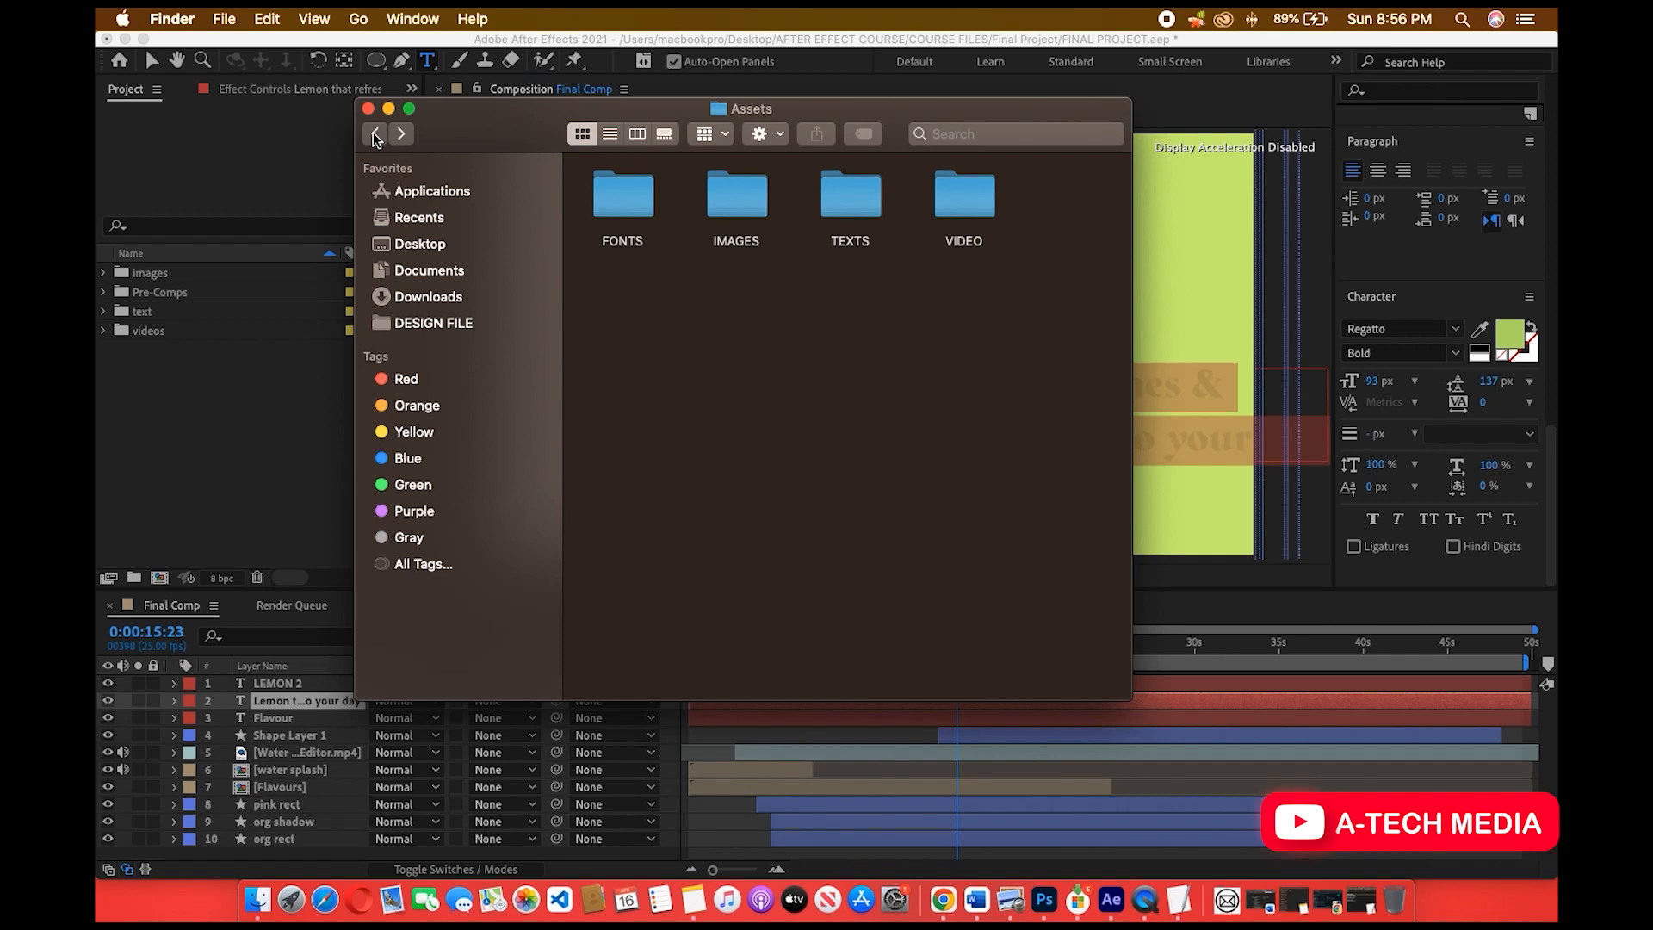
click(373, 135)
double_click(886, 263)
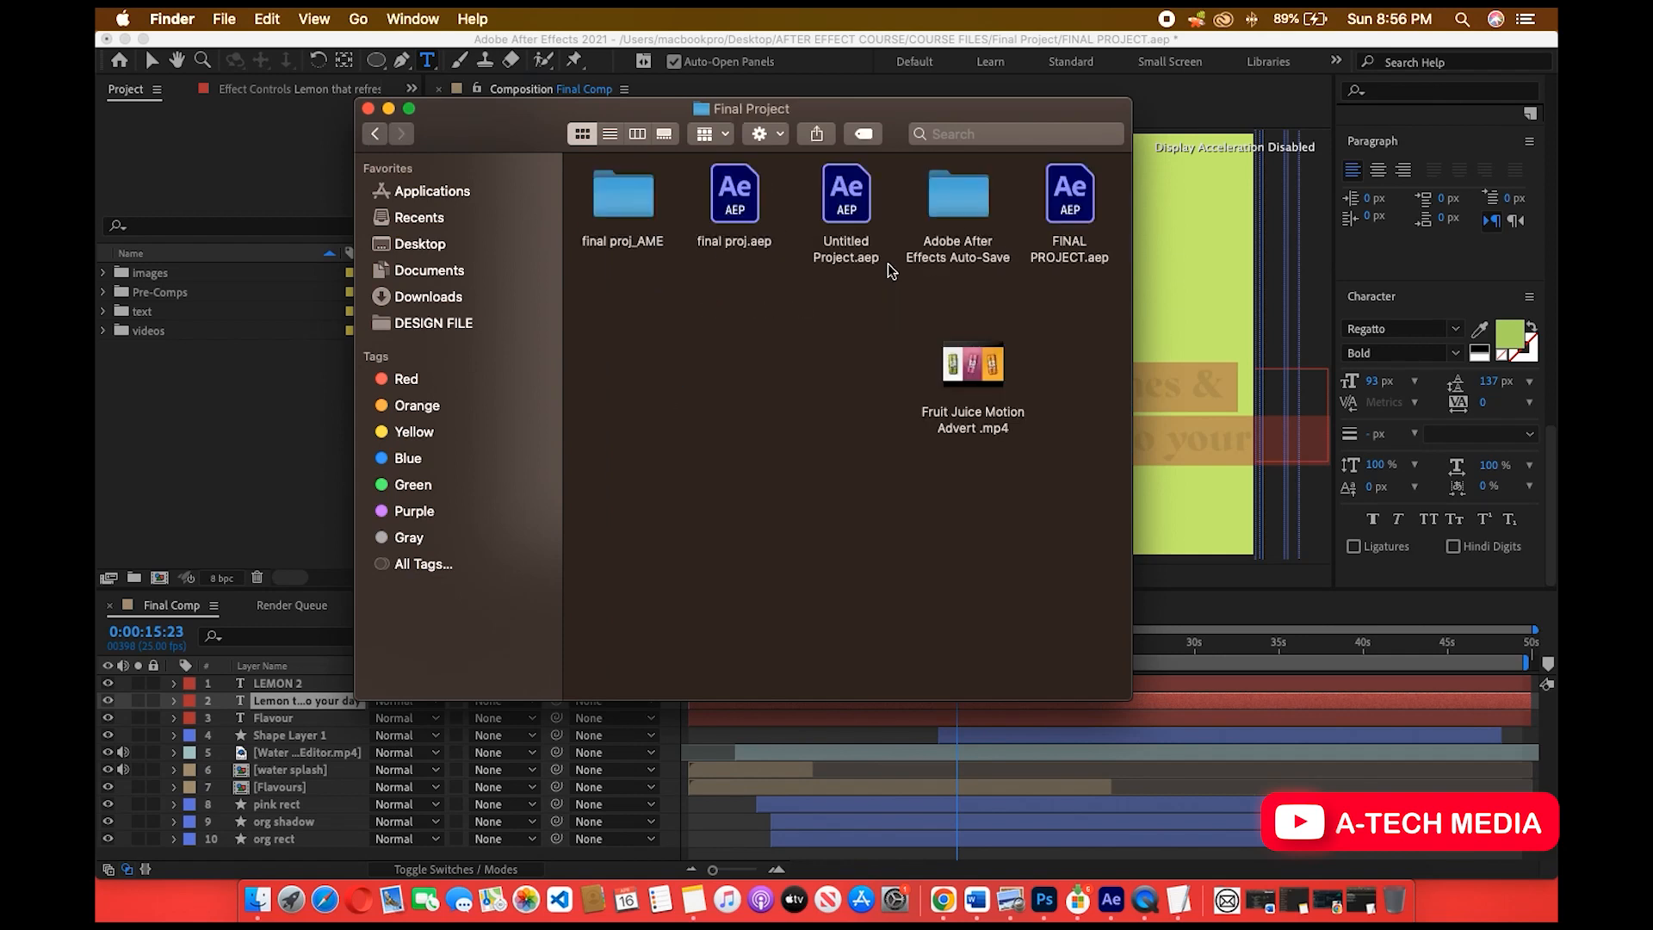
click(973, 365)
key(space)
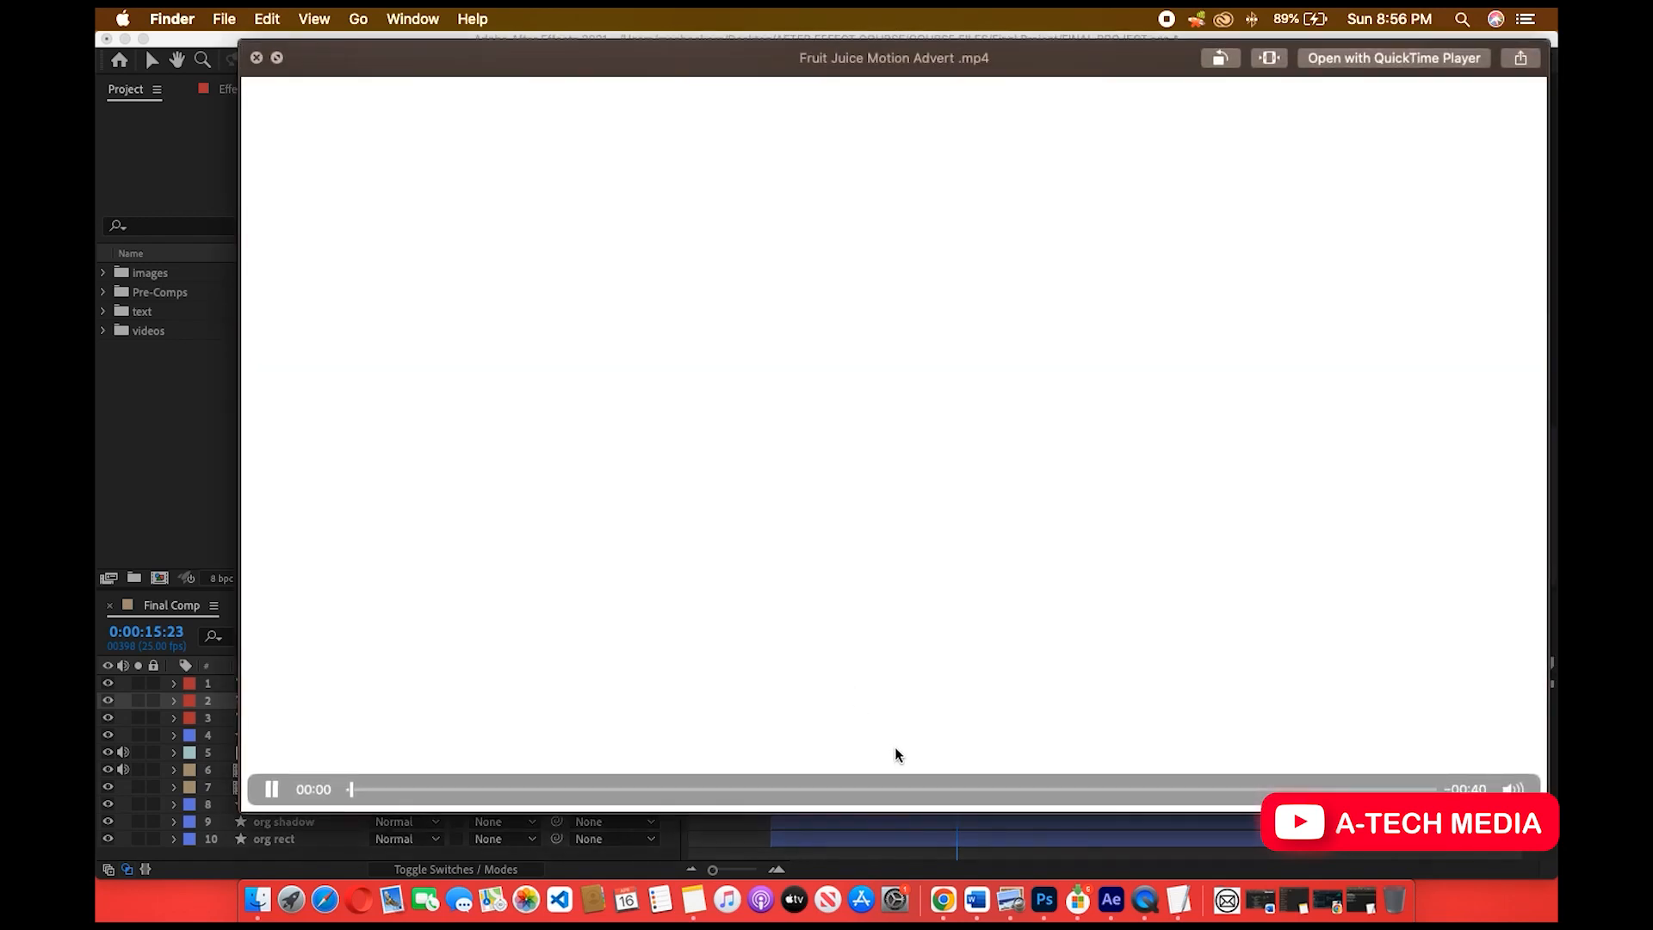
click(903, 789)
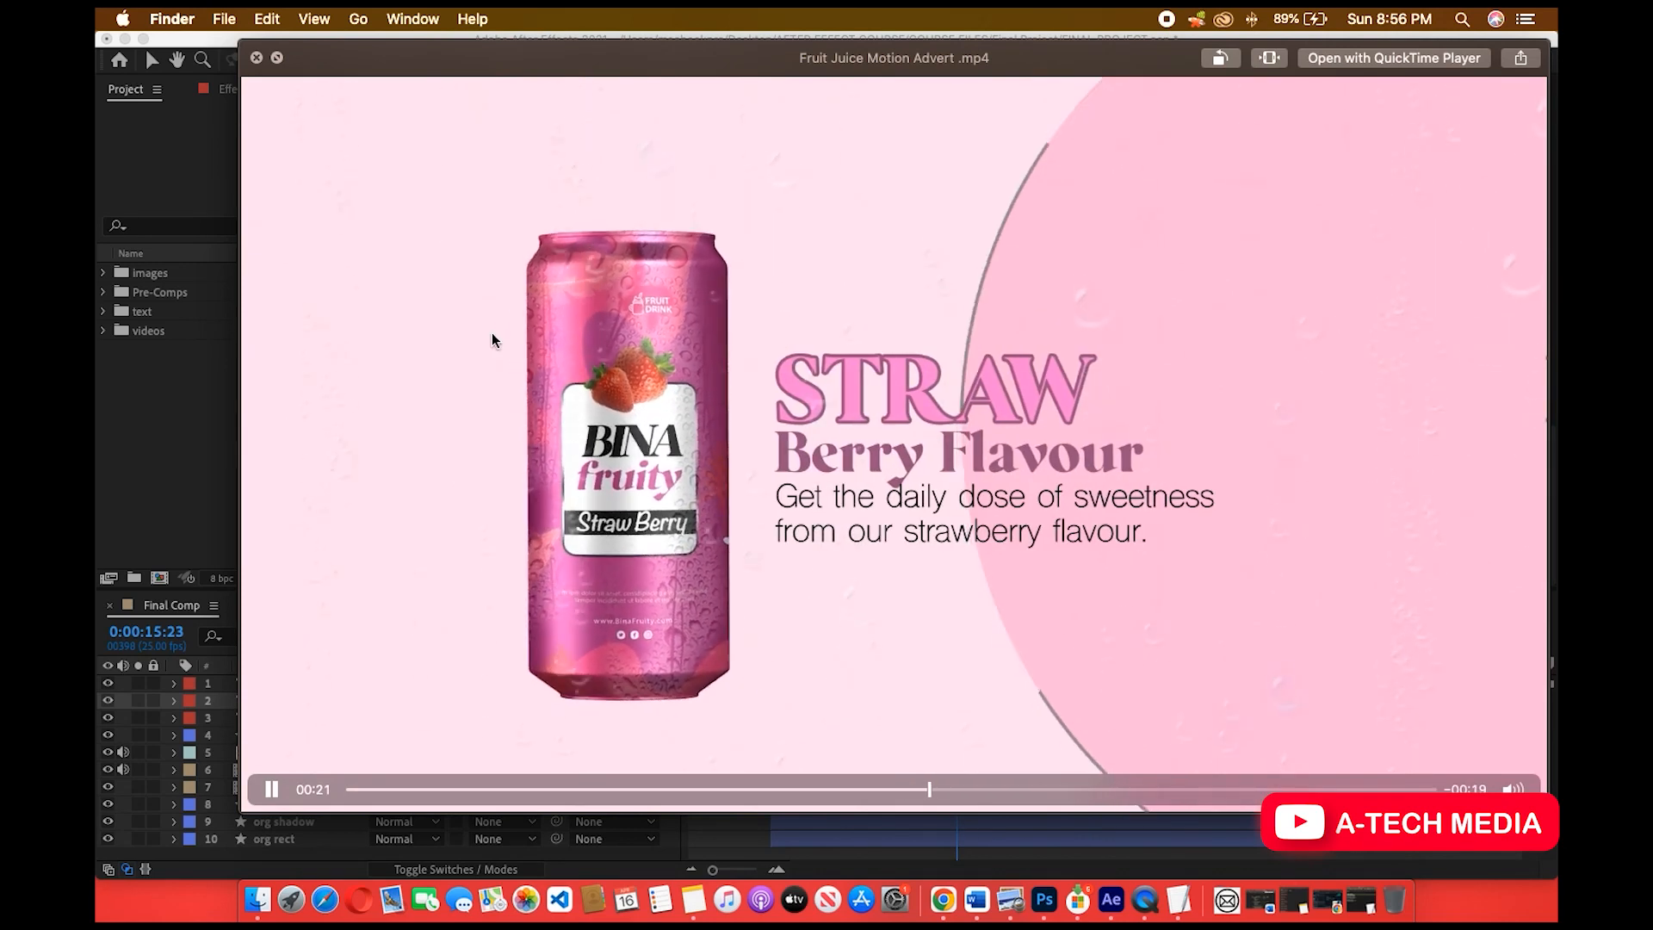
click(158, 381)
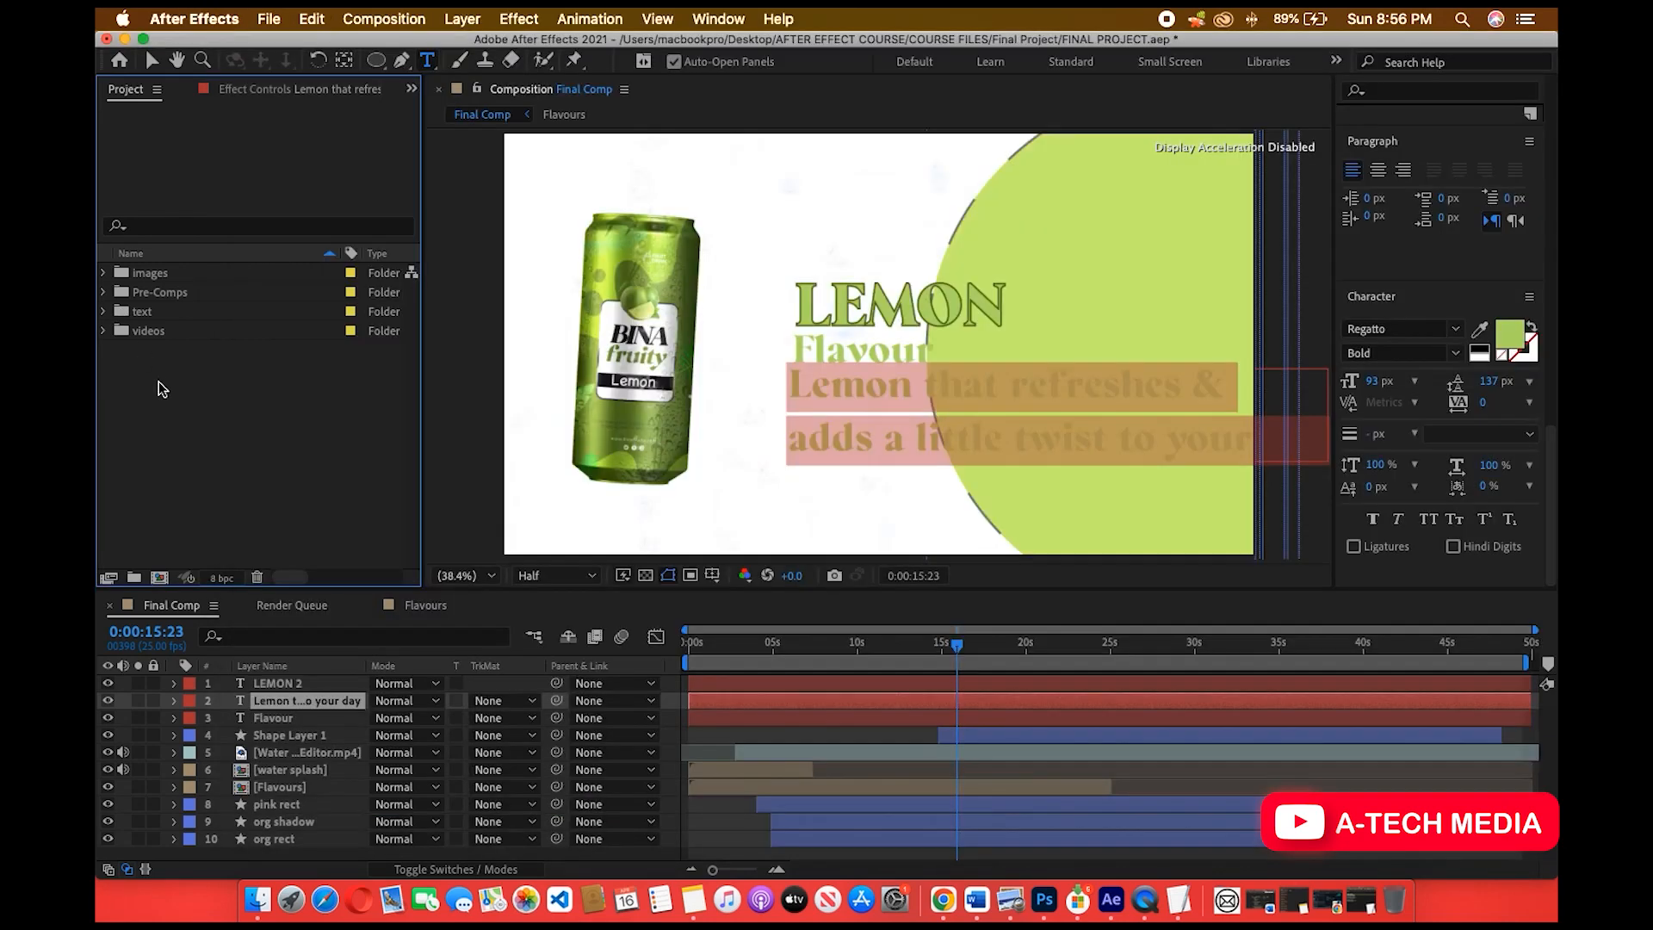
Set the tagline's font to Shree Devanagari 714 Regular with a size of 57 px and leading of 62 px.
click(1433, 329)
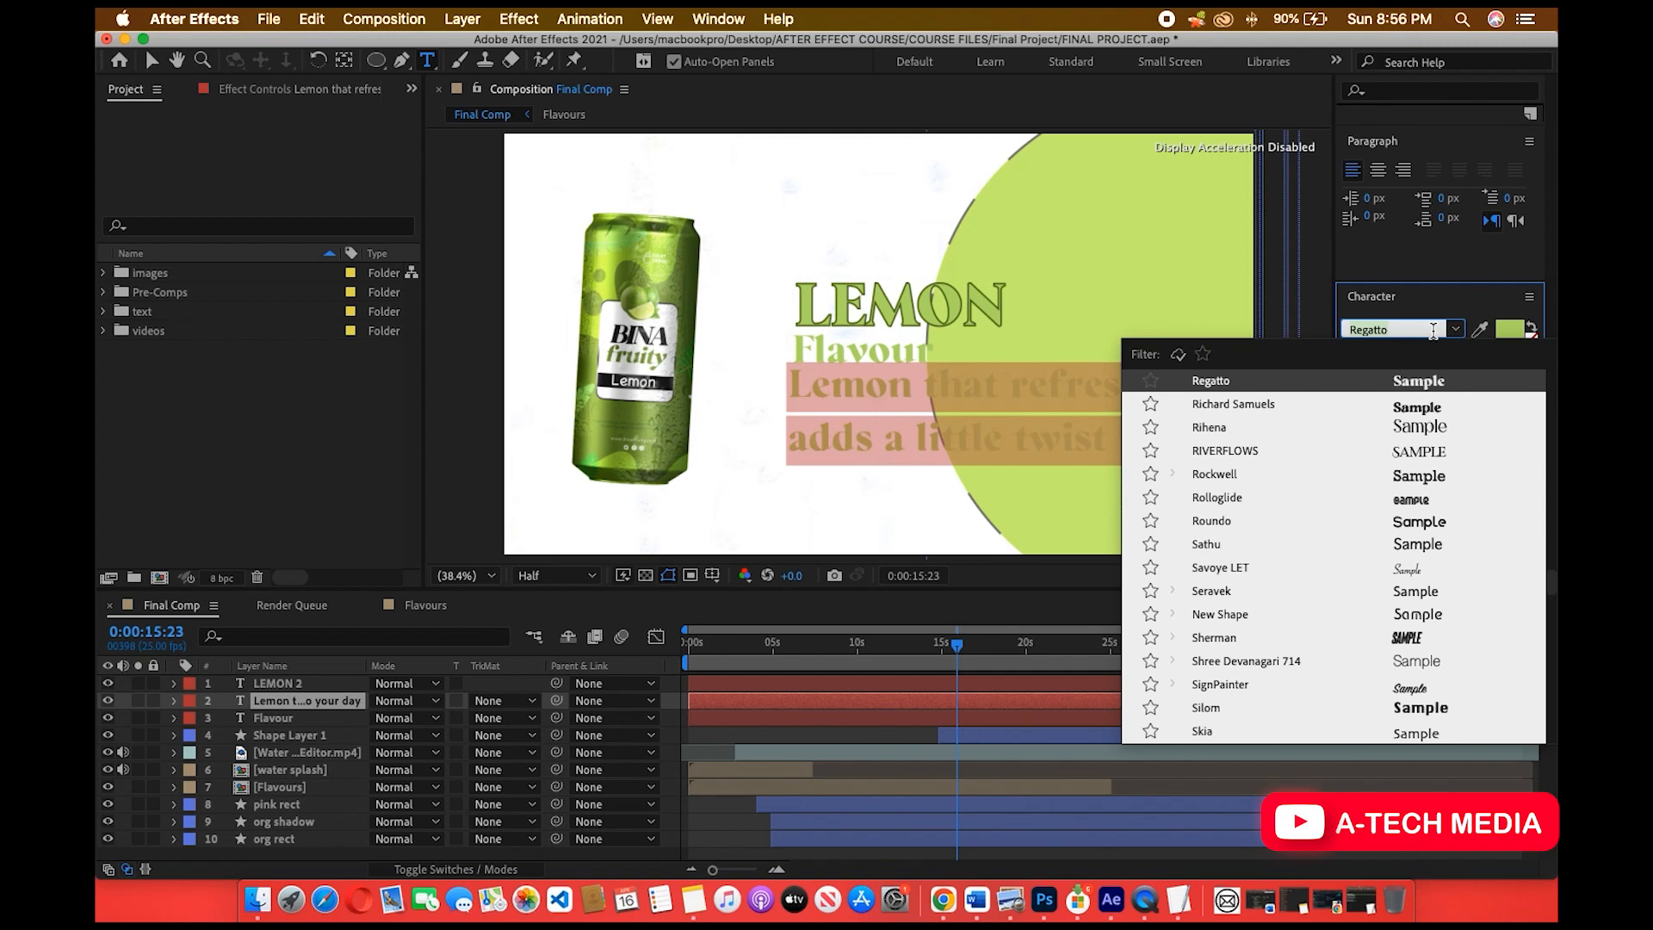
text(shre)
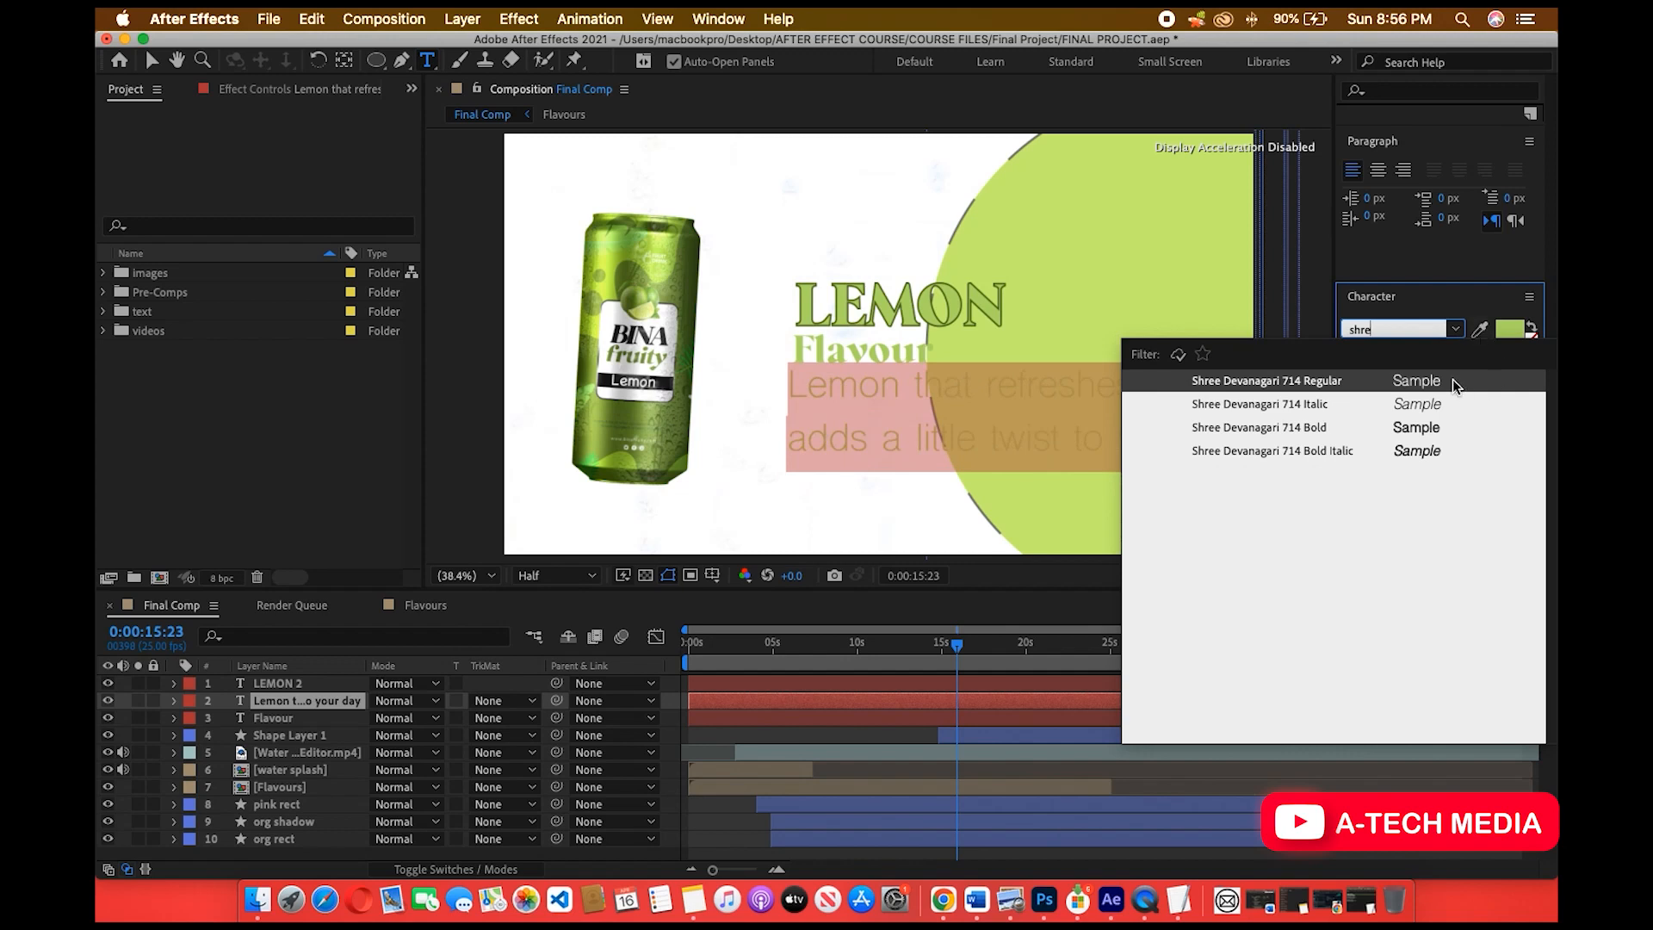
click(1453, 381)
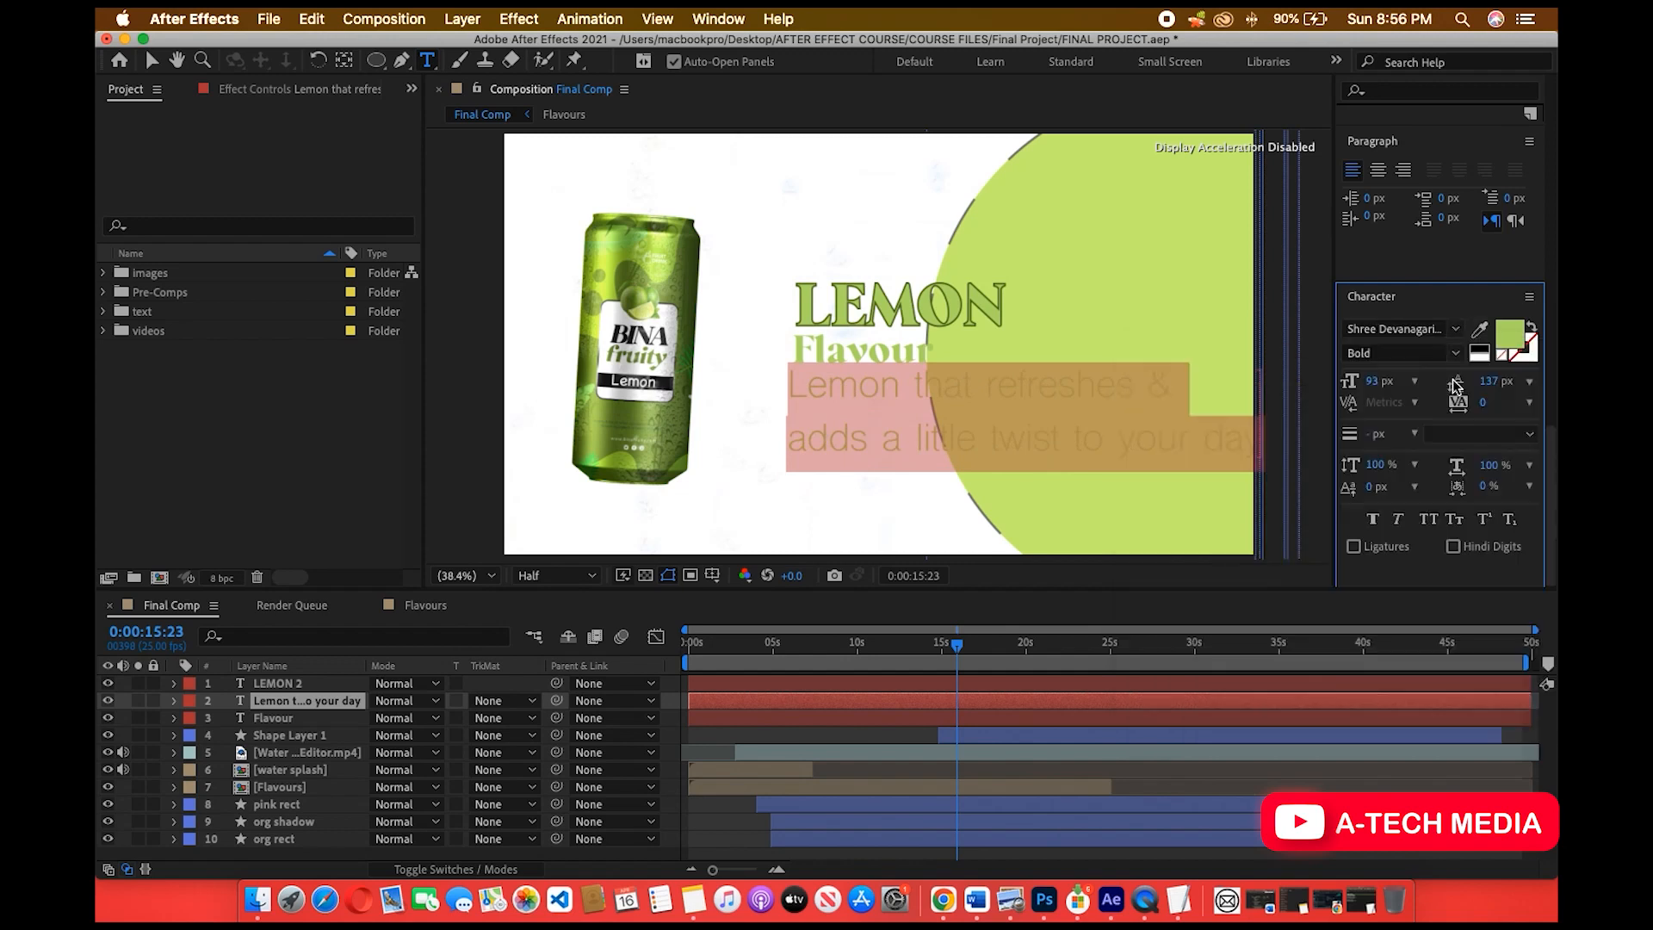
drag(1375, 387, 1344, 389)
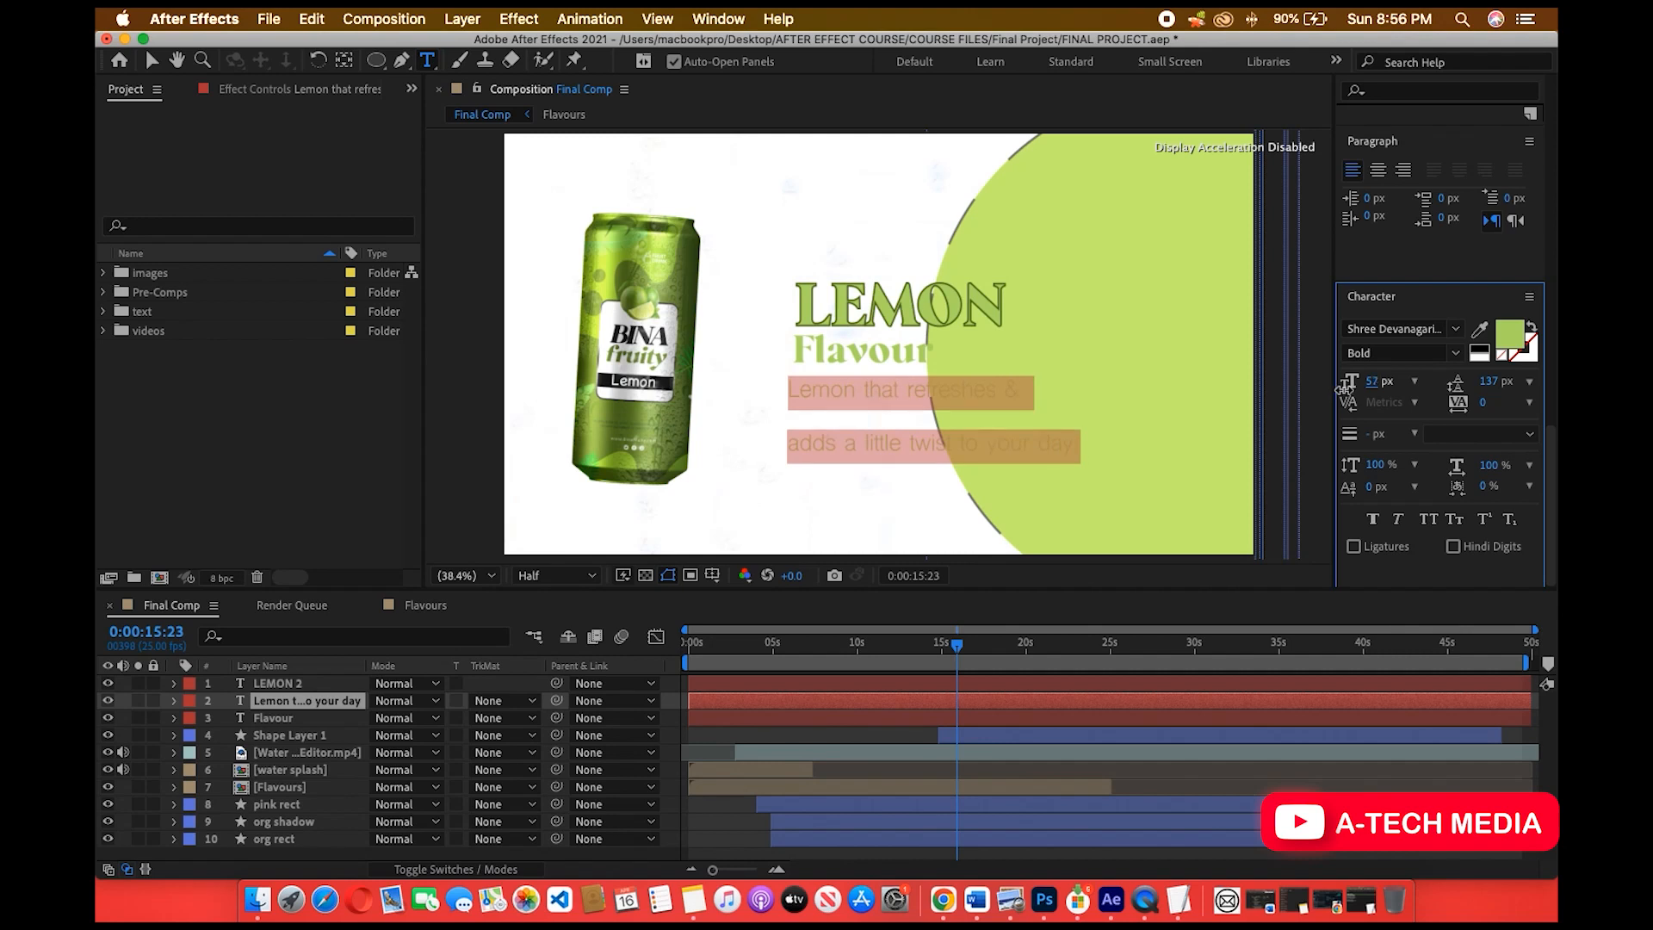
drag(1493, 390, 1422, 408)
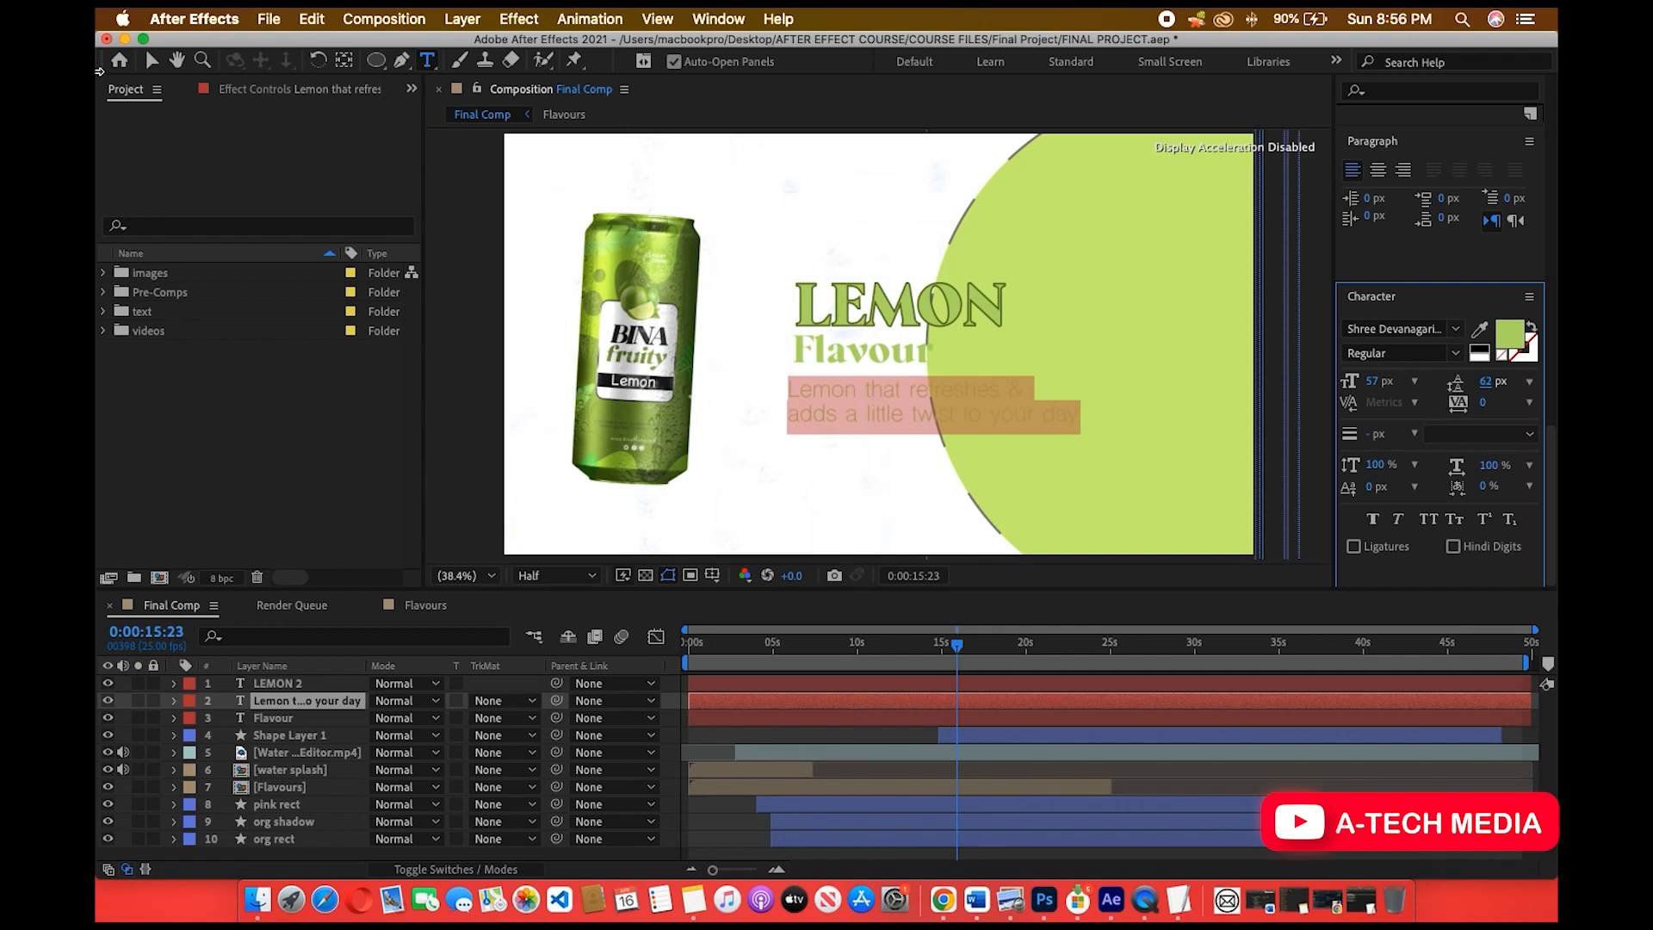
Move the tagline up directly below the Flavour subtitle, aligning its left edge with the LEMON title.
click(150, 59)
click(875, 401)
drag(875, 398, 882, 391)
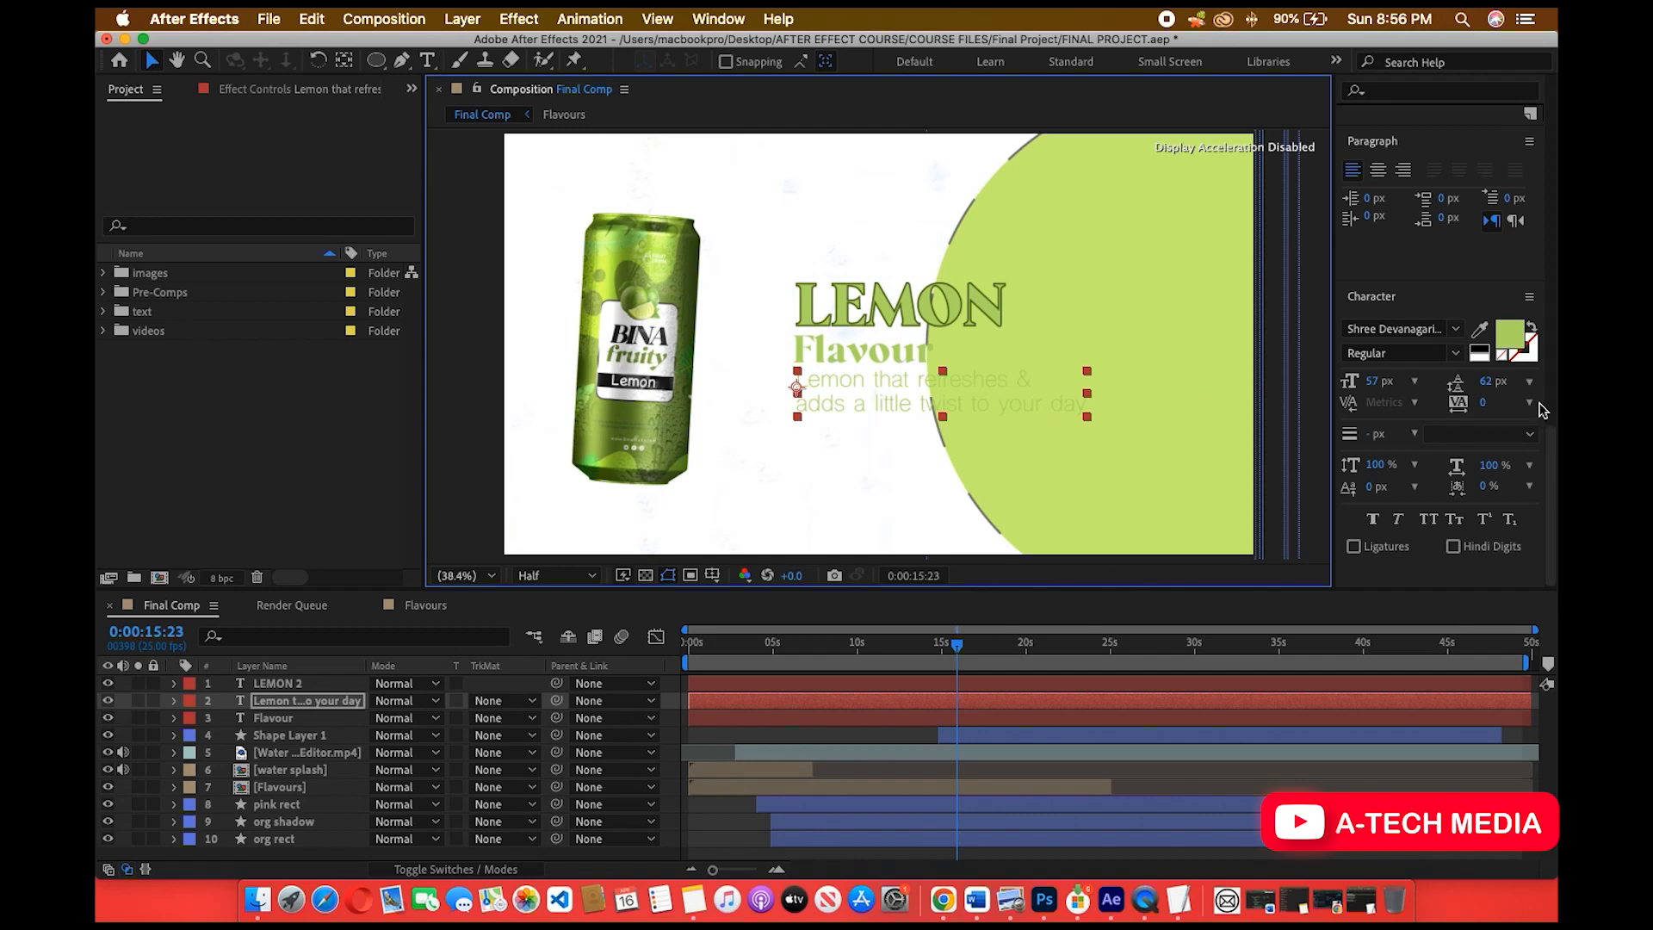
Set the tagline's fill colour to black 000000 and its leading to 58 px.
click(1518, 336)
drag(814, 578, 466, 431)
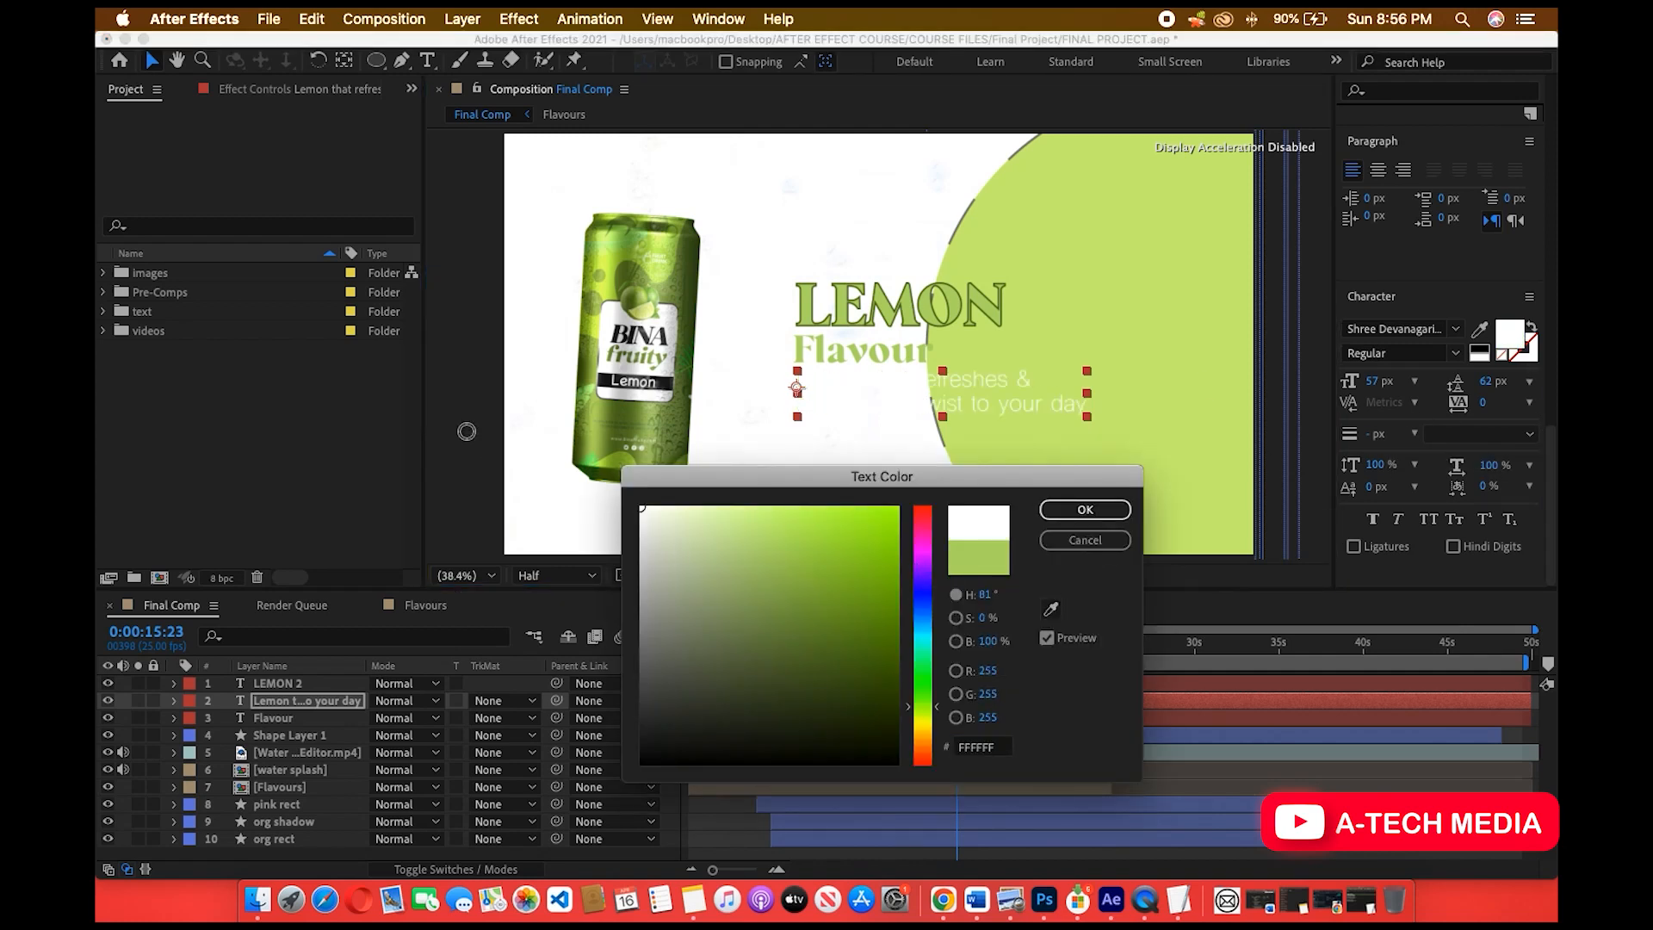
drag(684, 639, 680, 770)
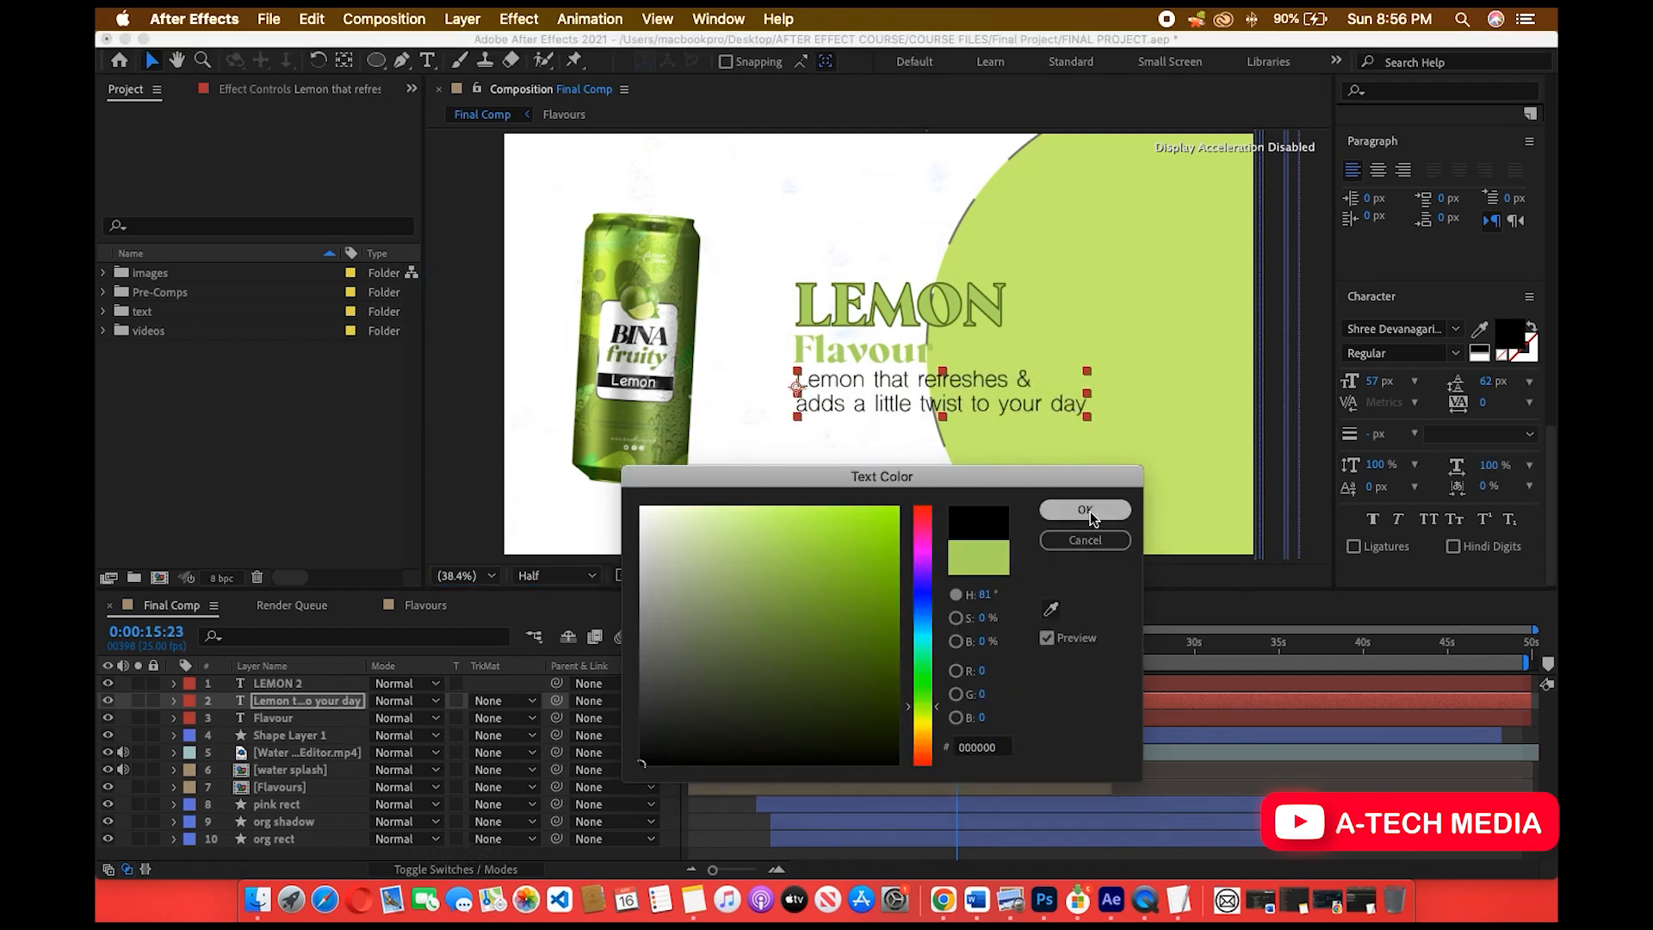
click(1086, 509)
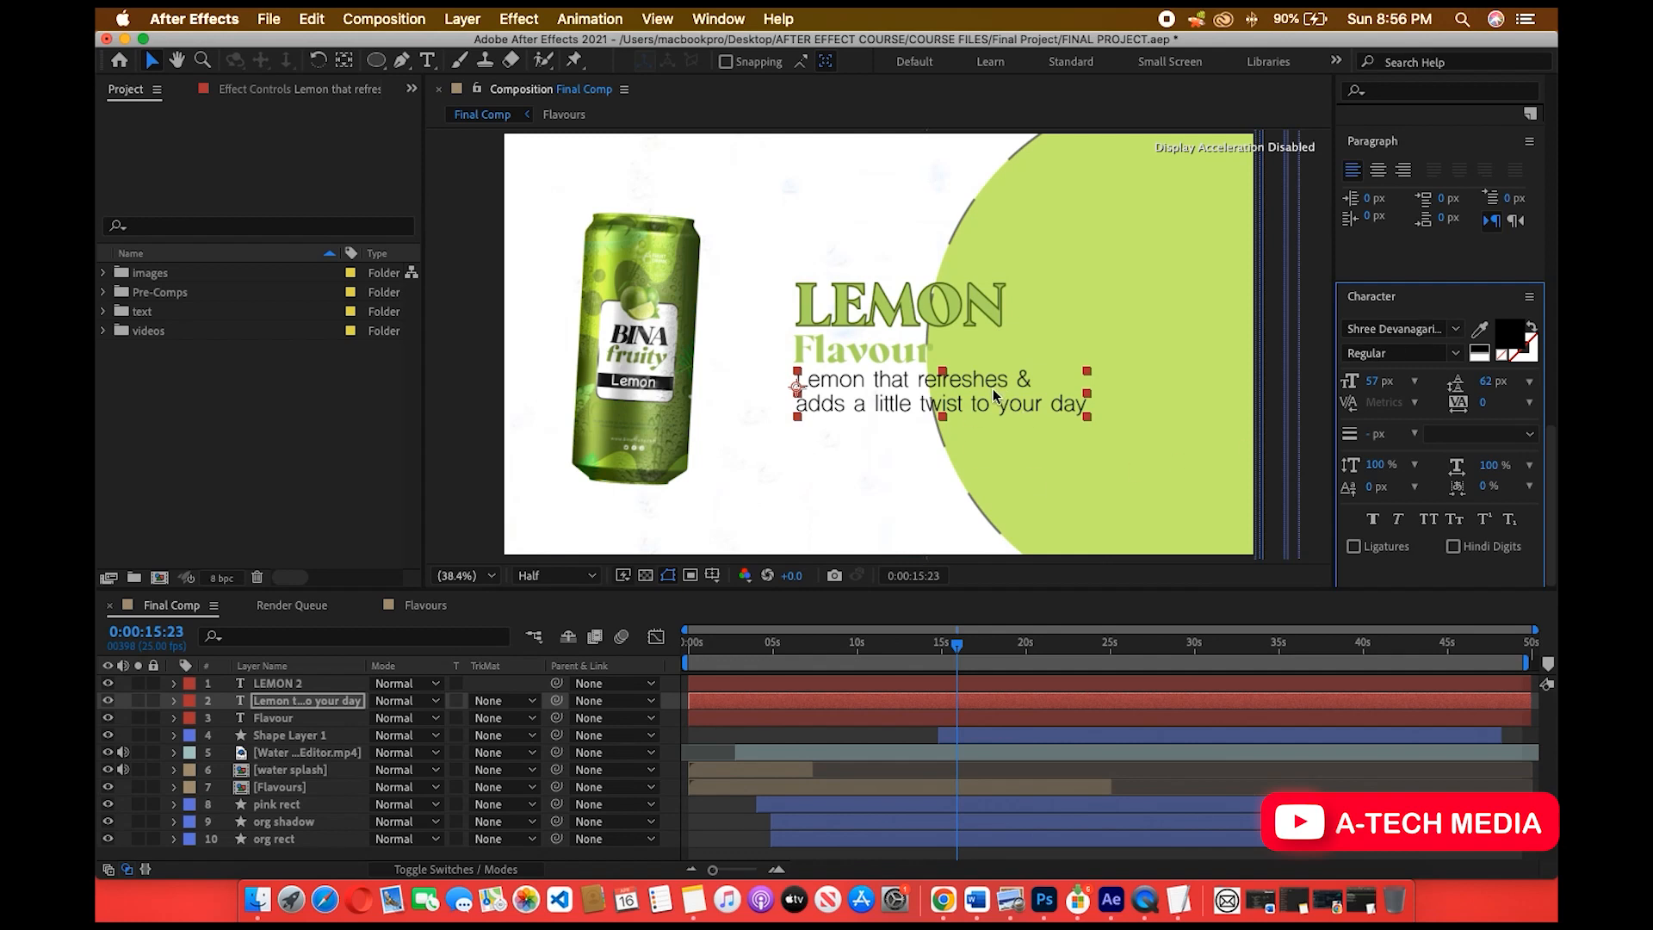
drag(1483, 382, 1486, 381)
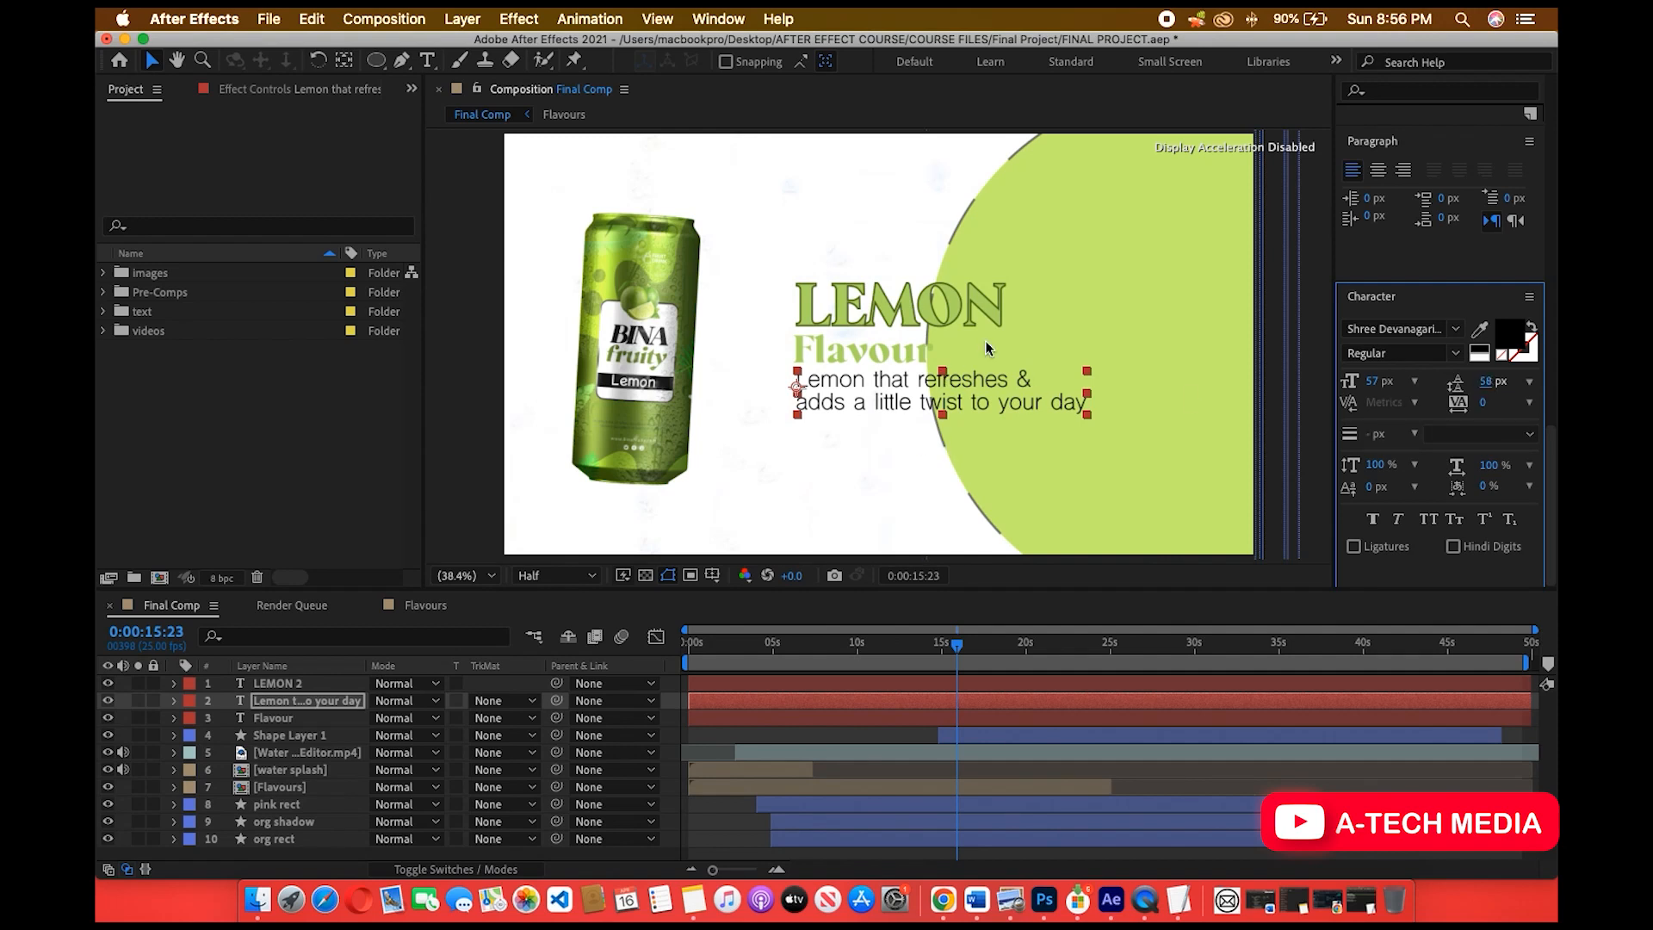
click(1077, 312)
click(896, 483)
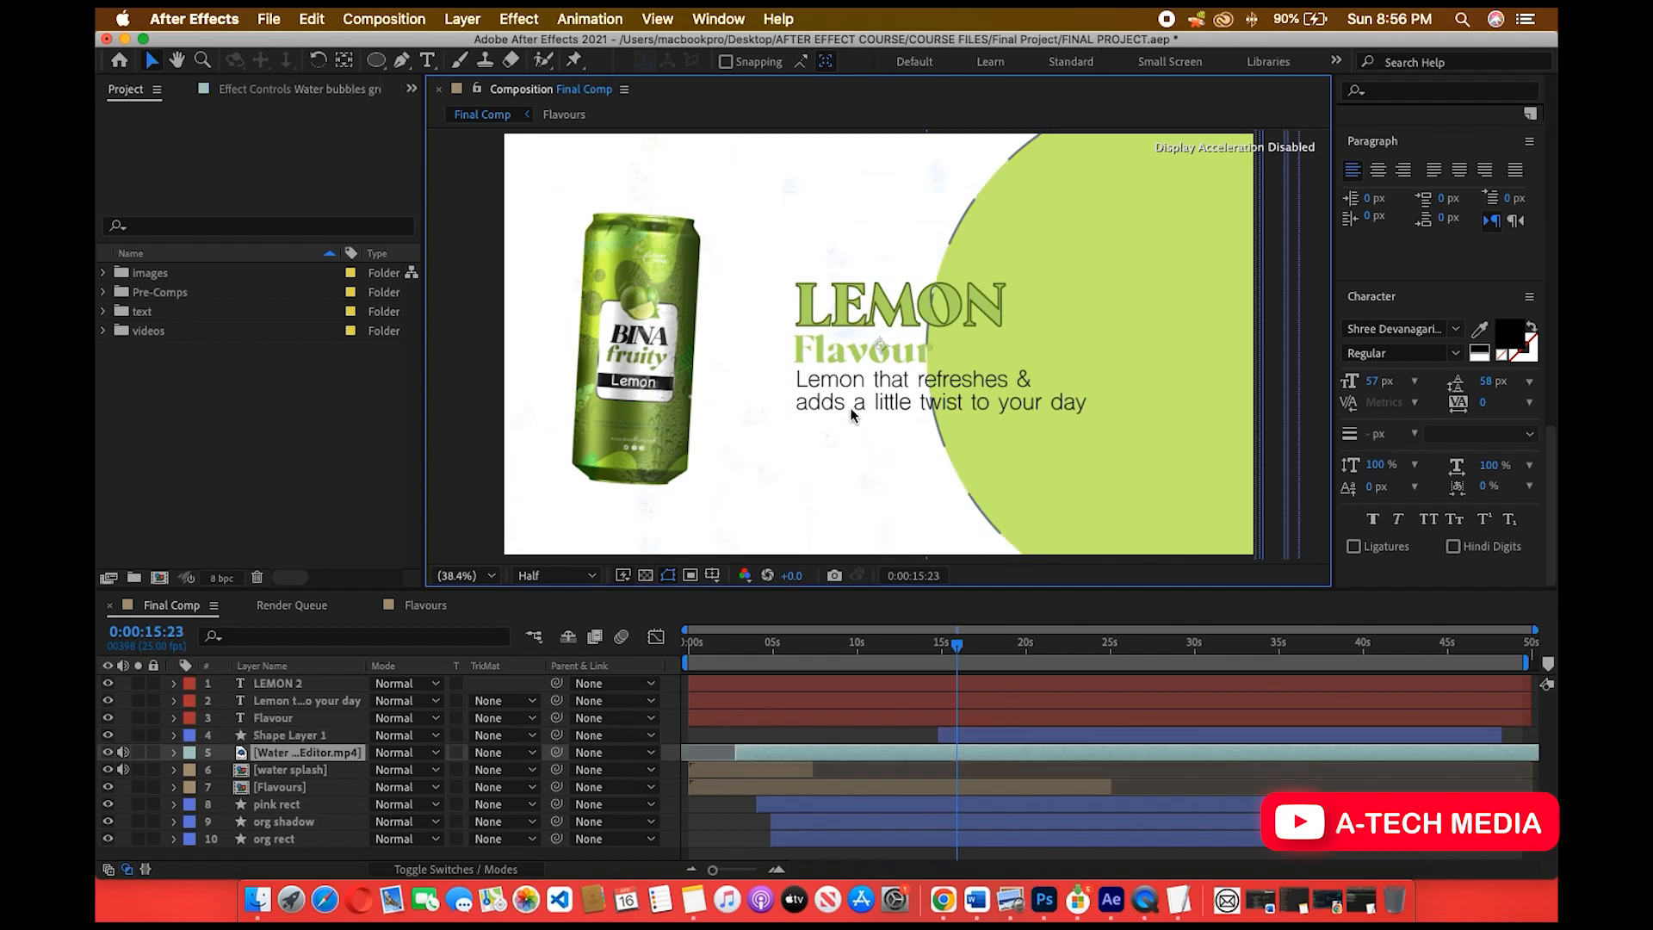
click(887, 679)
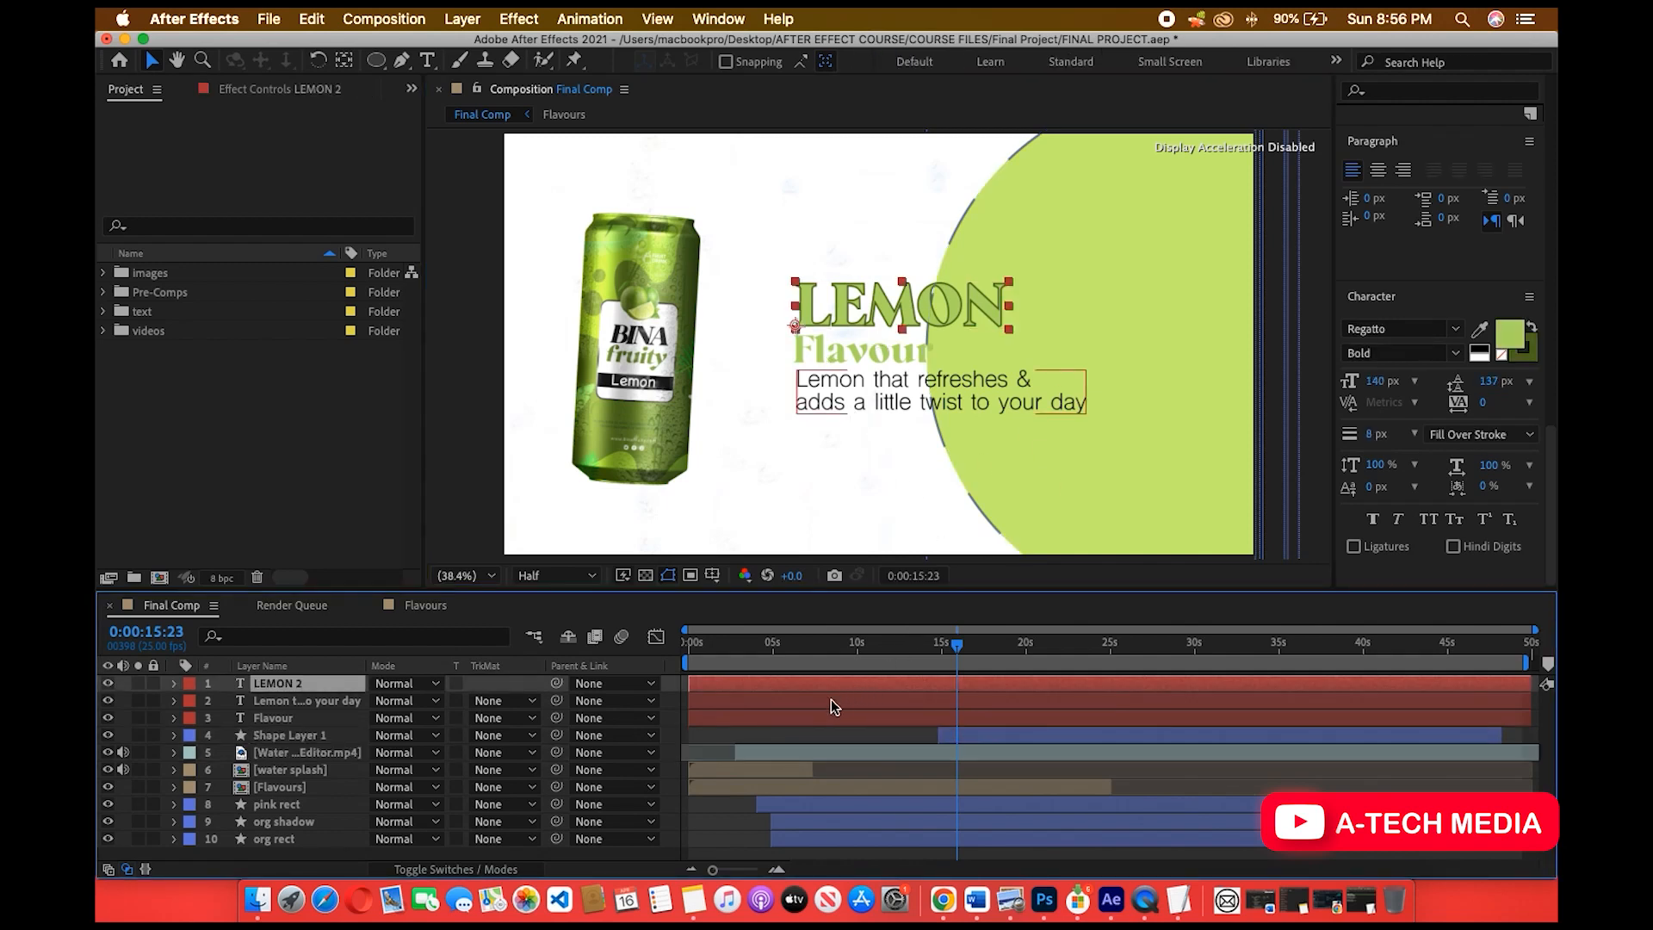
click(830, 699)
click(819, 687)
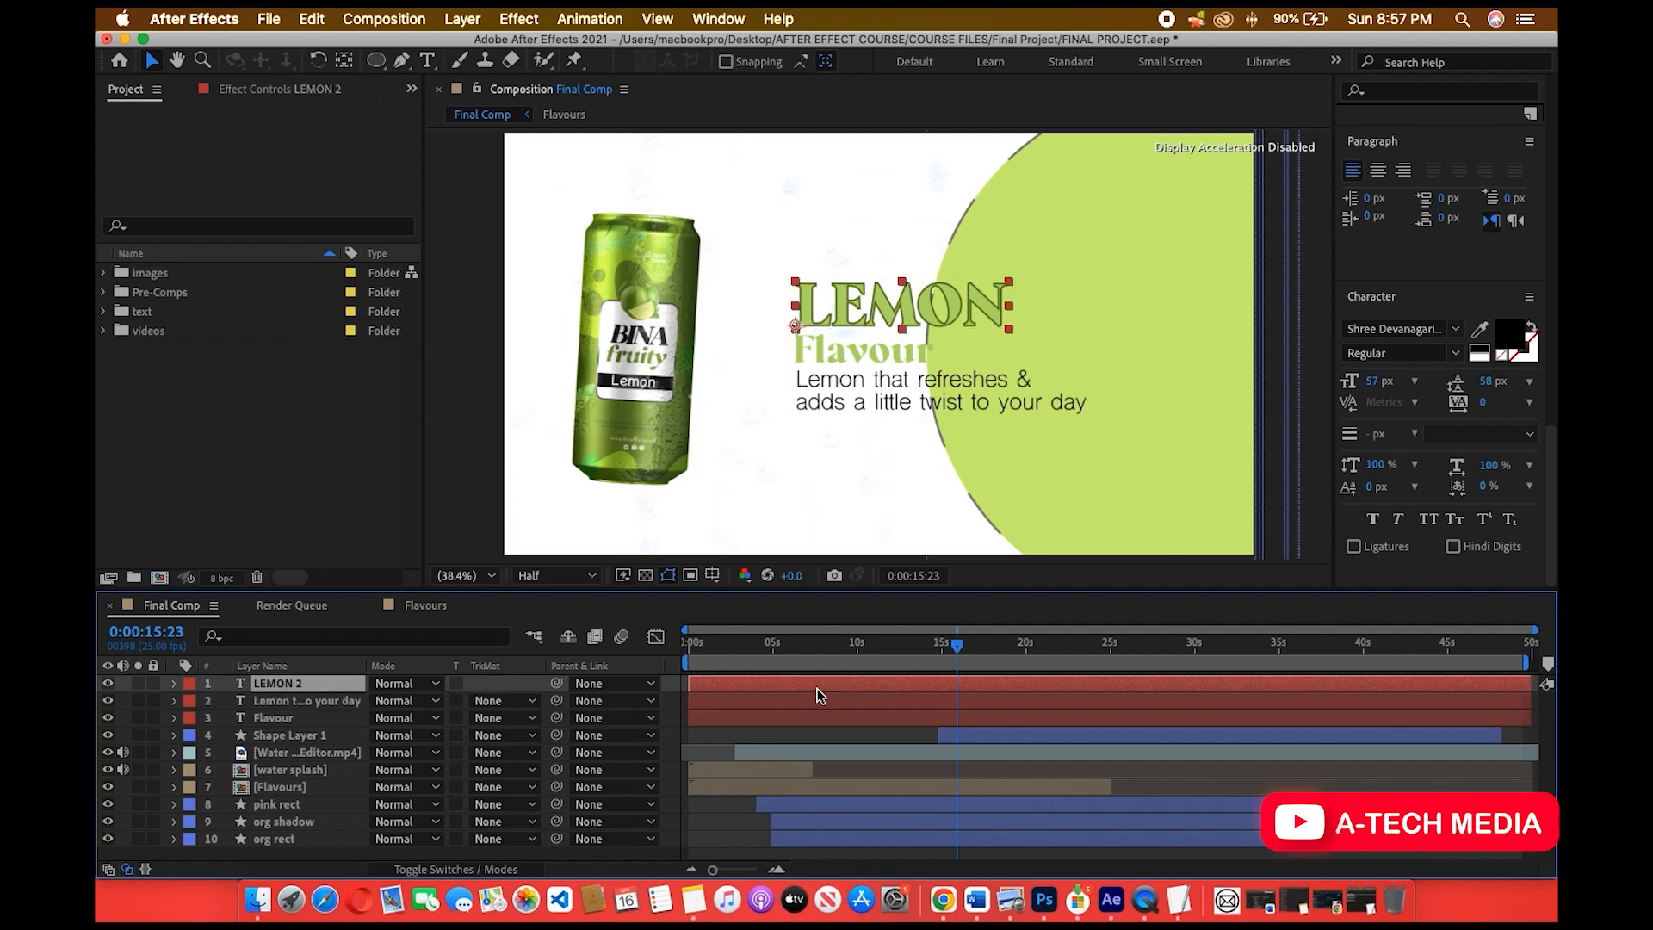
click(304, 703)
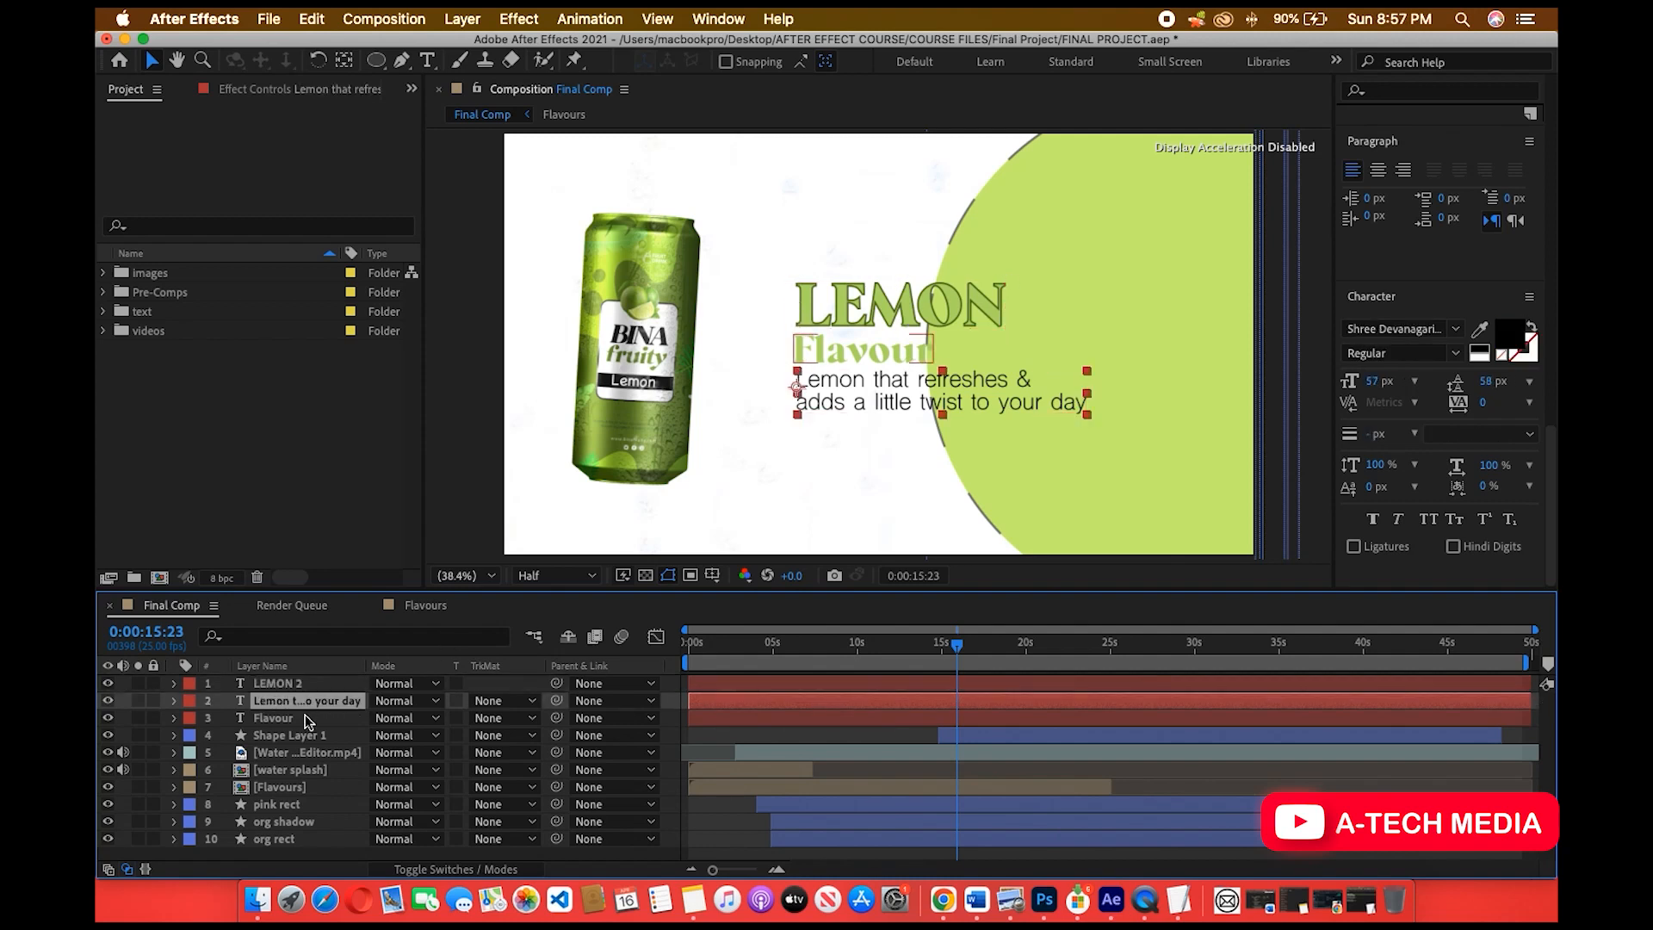
click(305, 717)
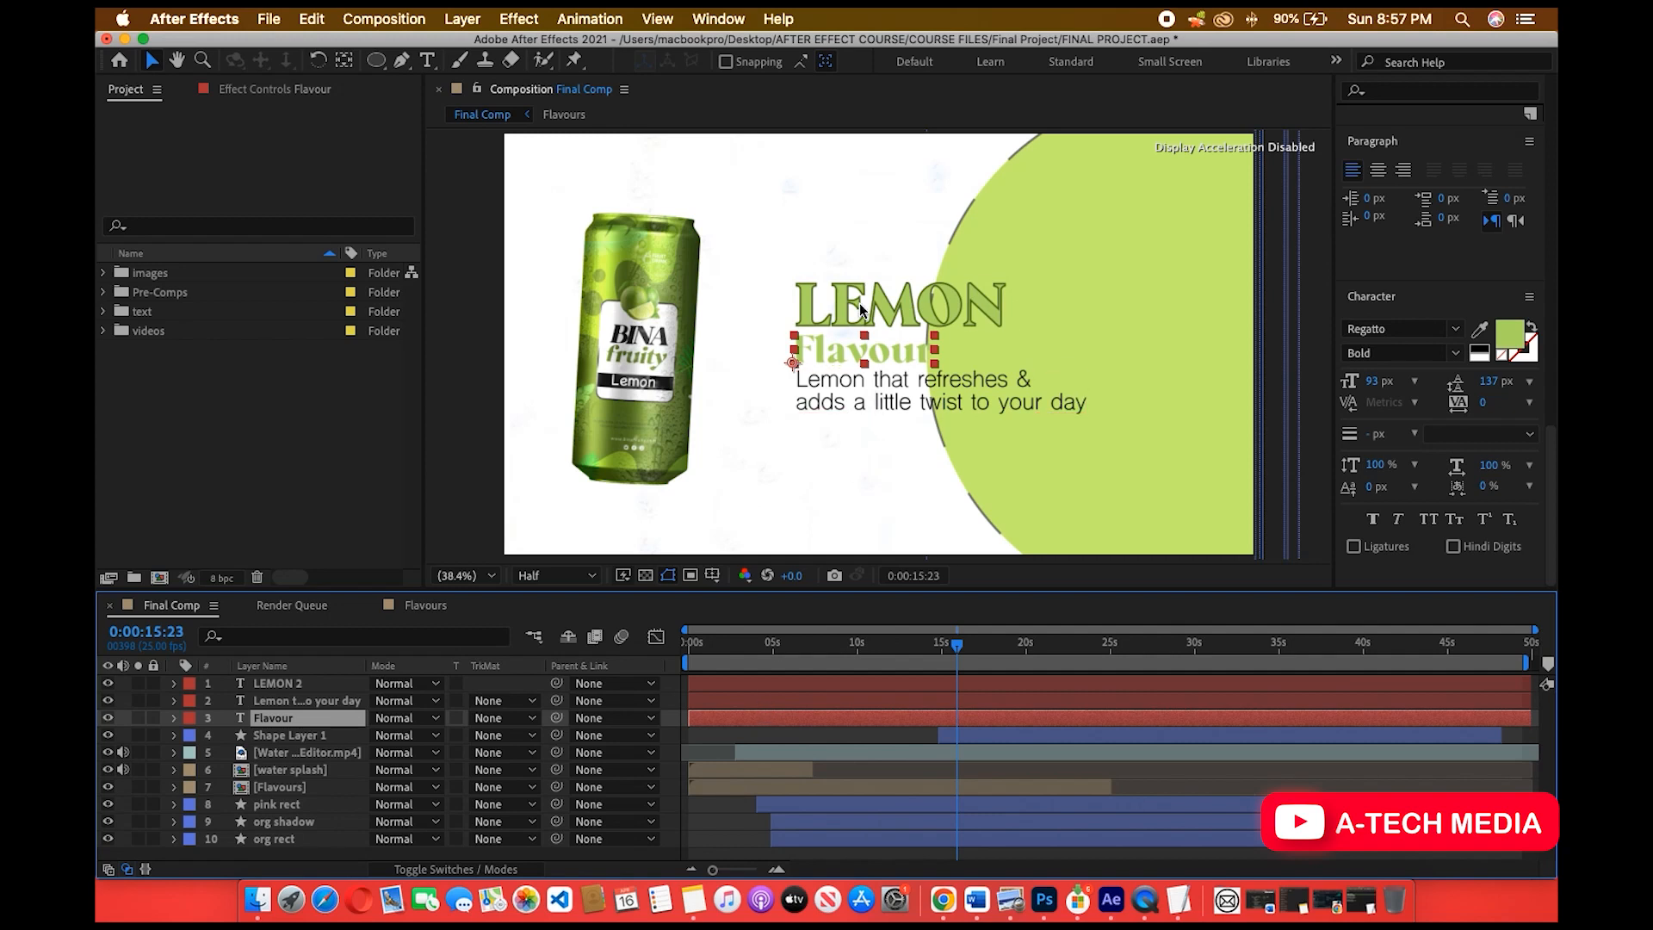
Nudge the tagline slightly up and left beneath the Flavour subtitle, and shift the green circle slightly to the right.
click(831, 381)
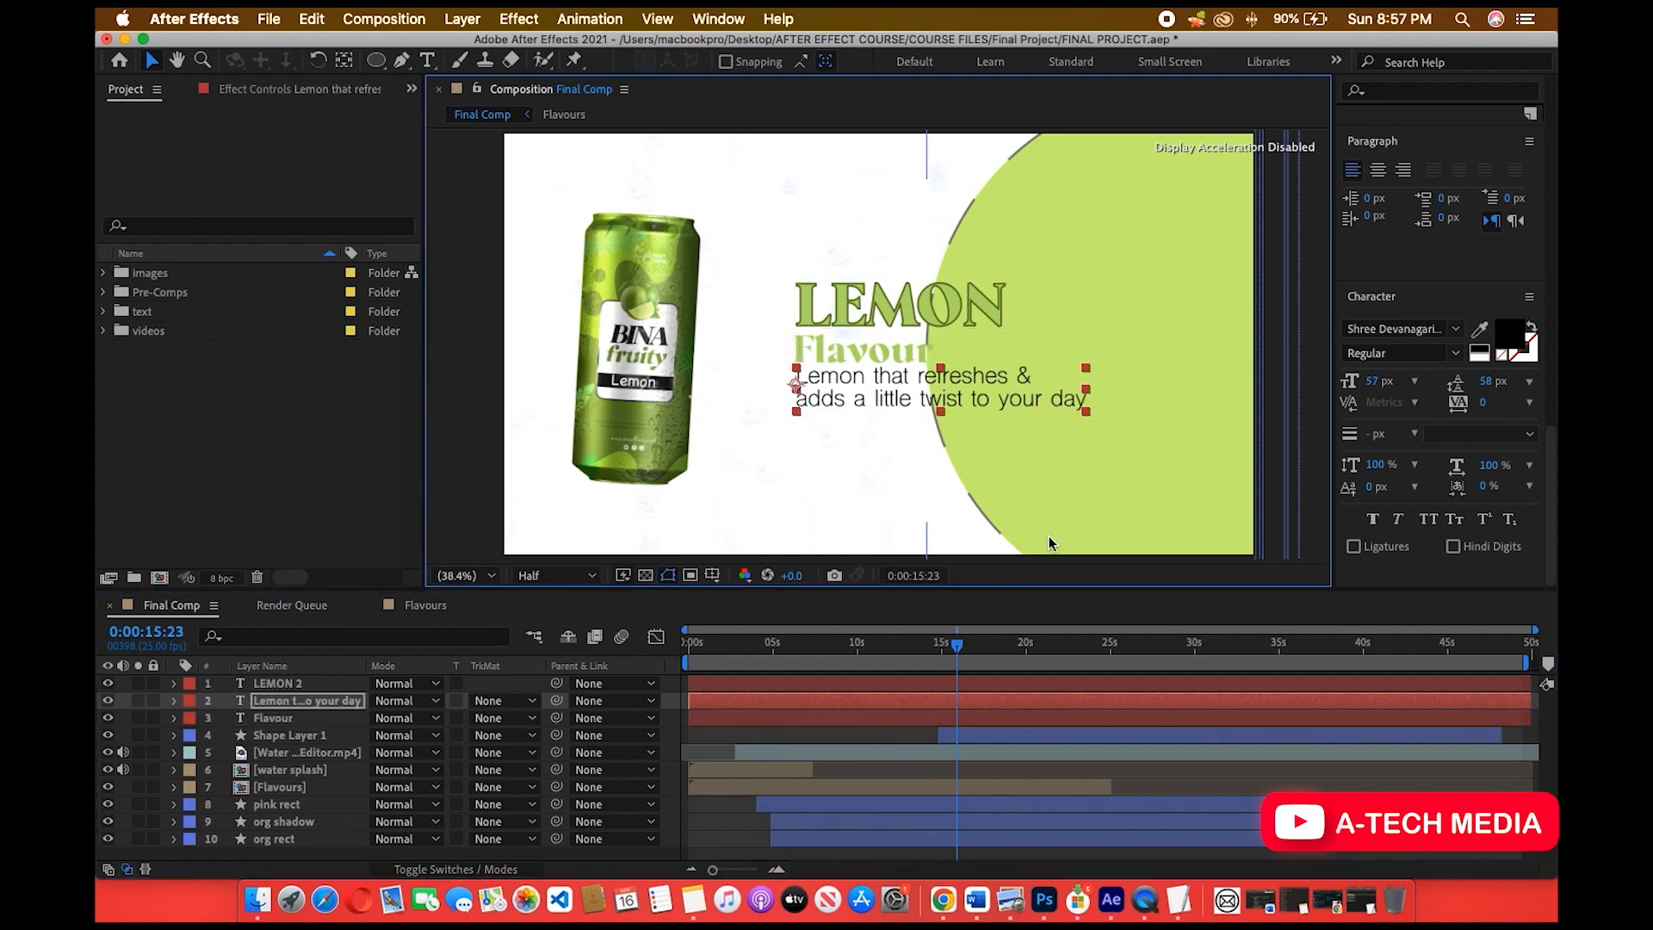
click(1033, 261)
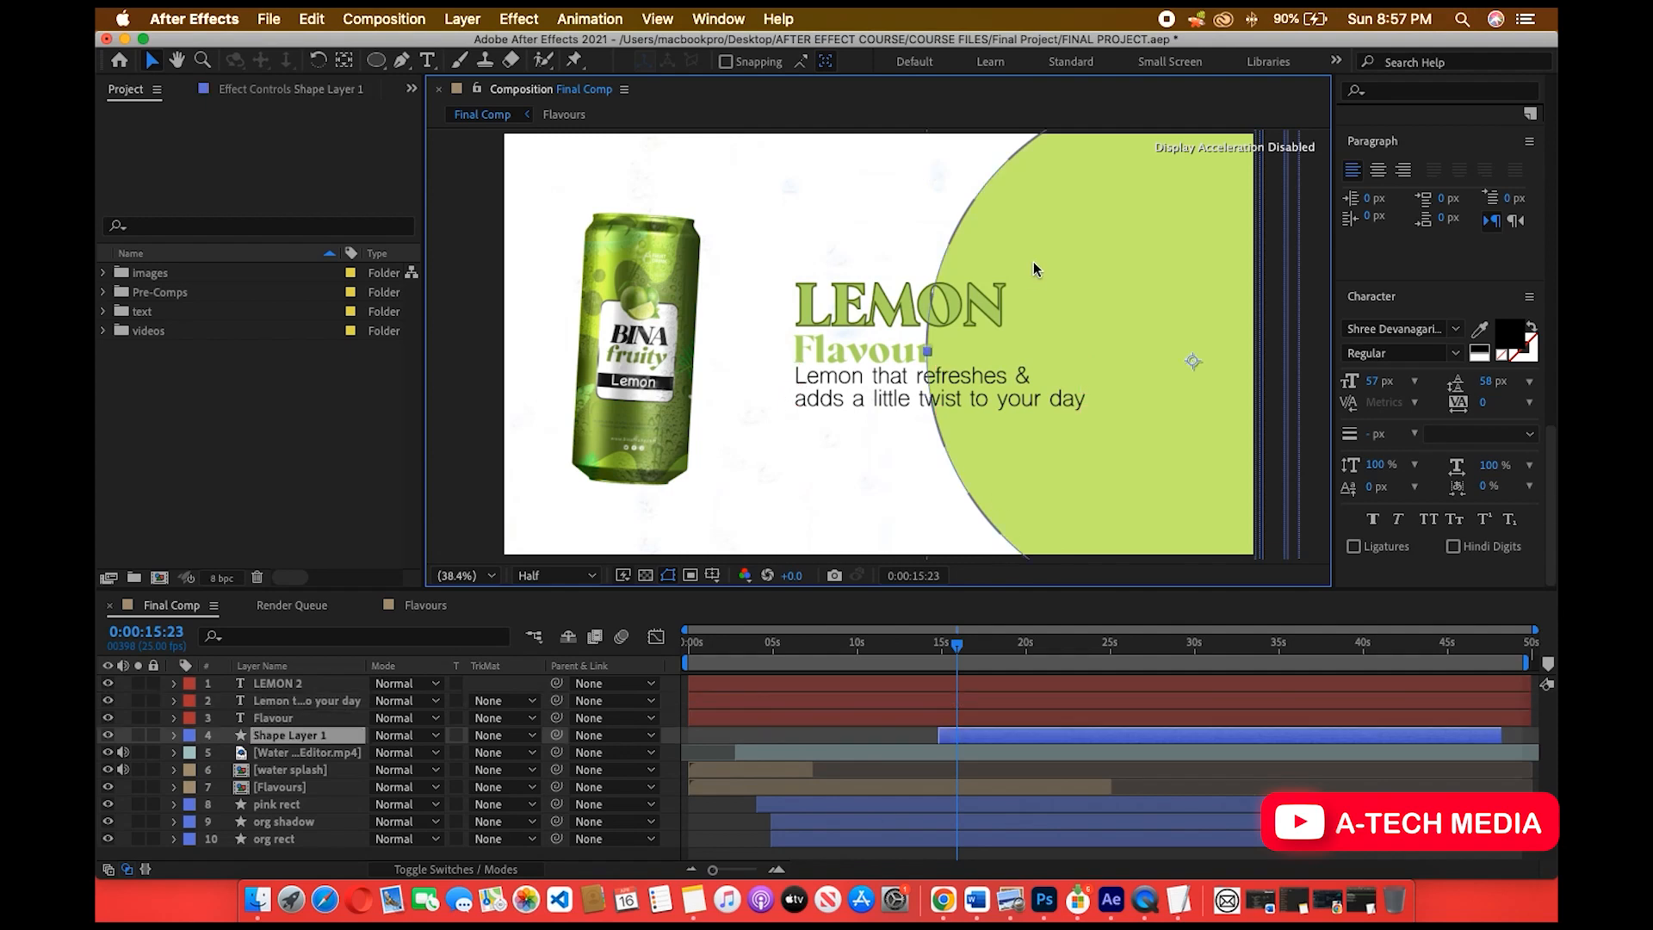
click(842, 395)
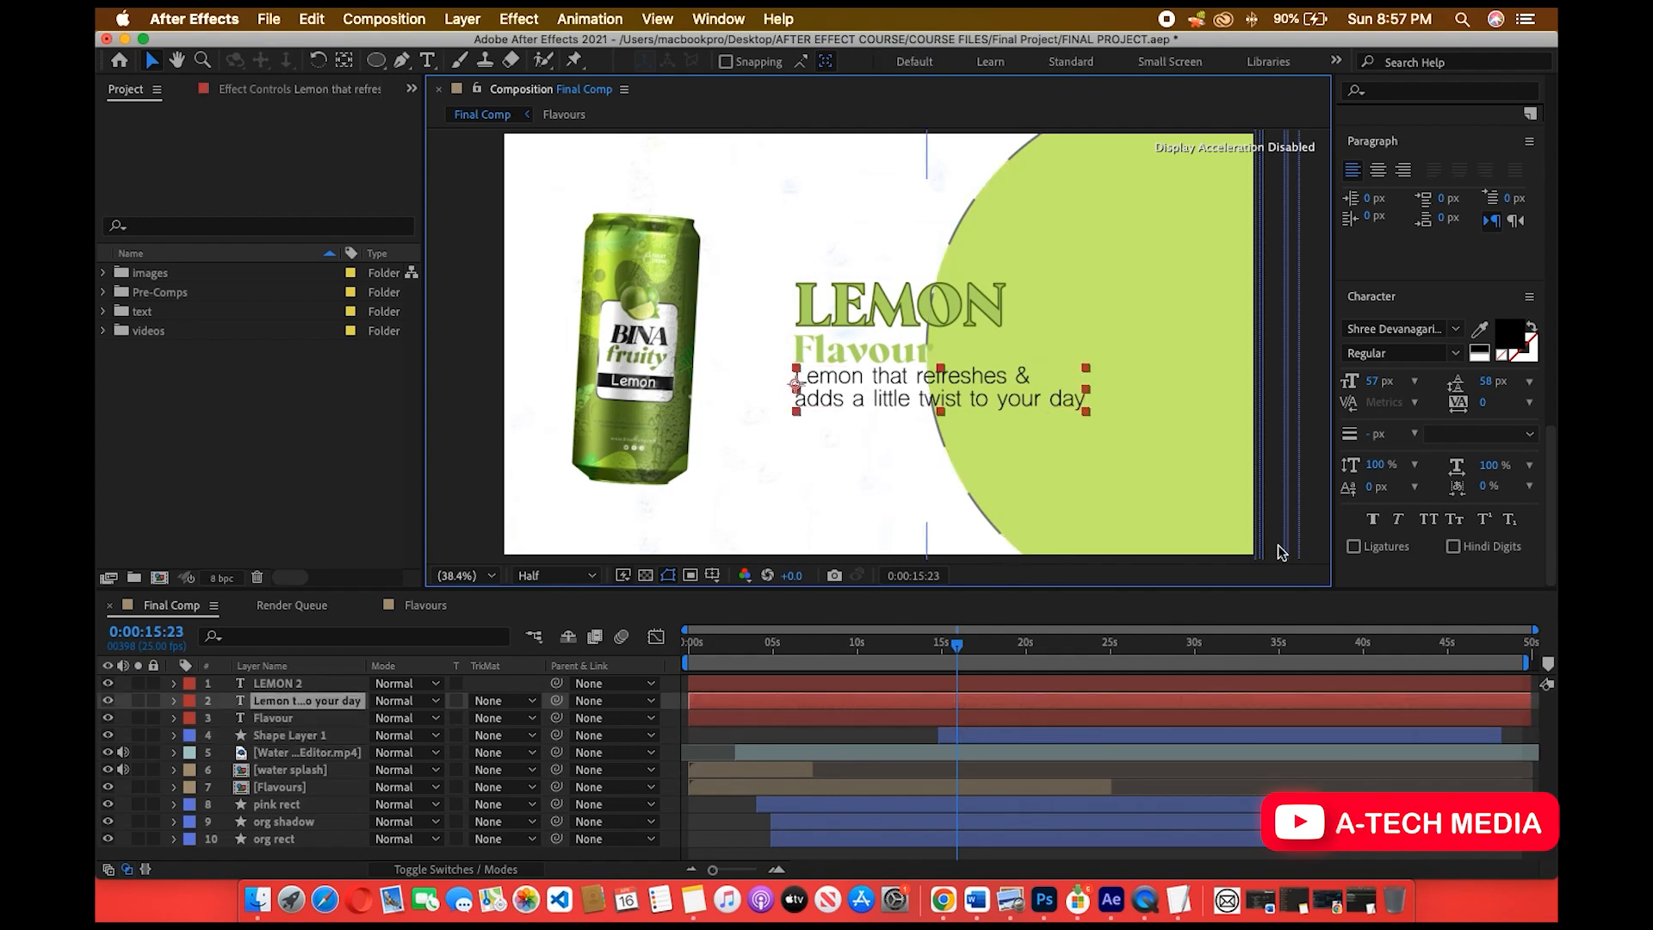
click(902, 245)
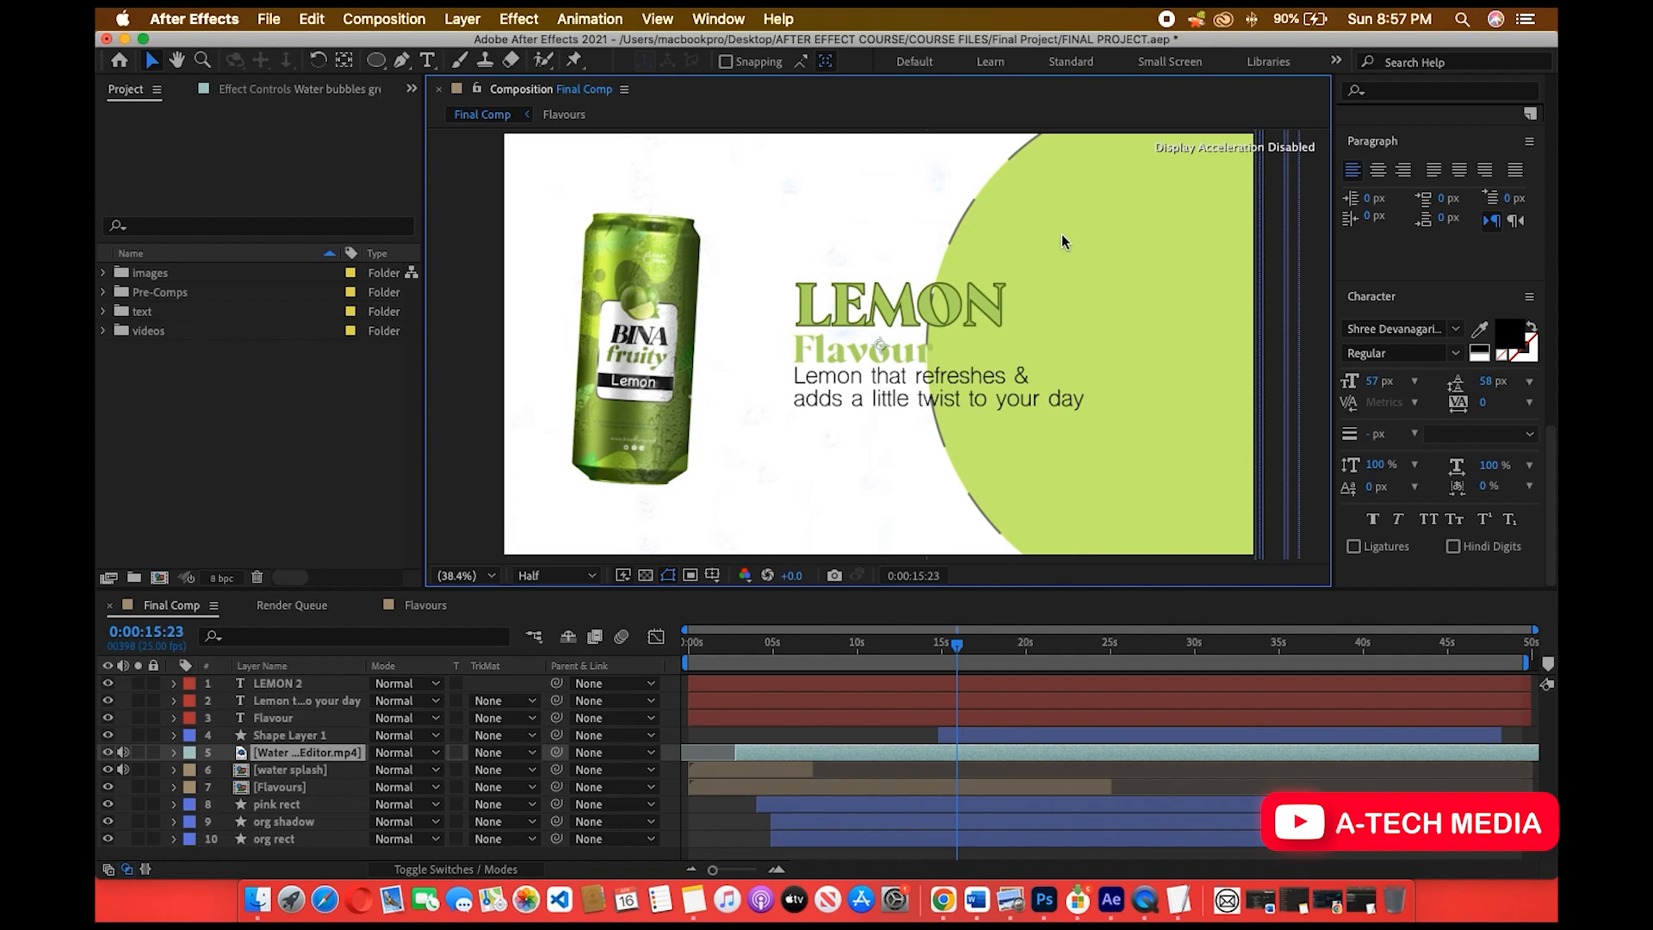
click(949, 737)
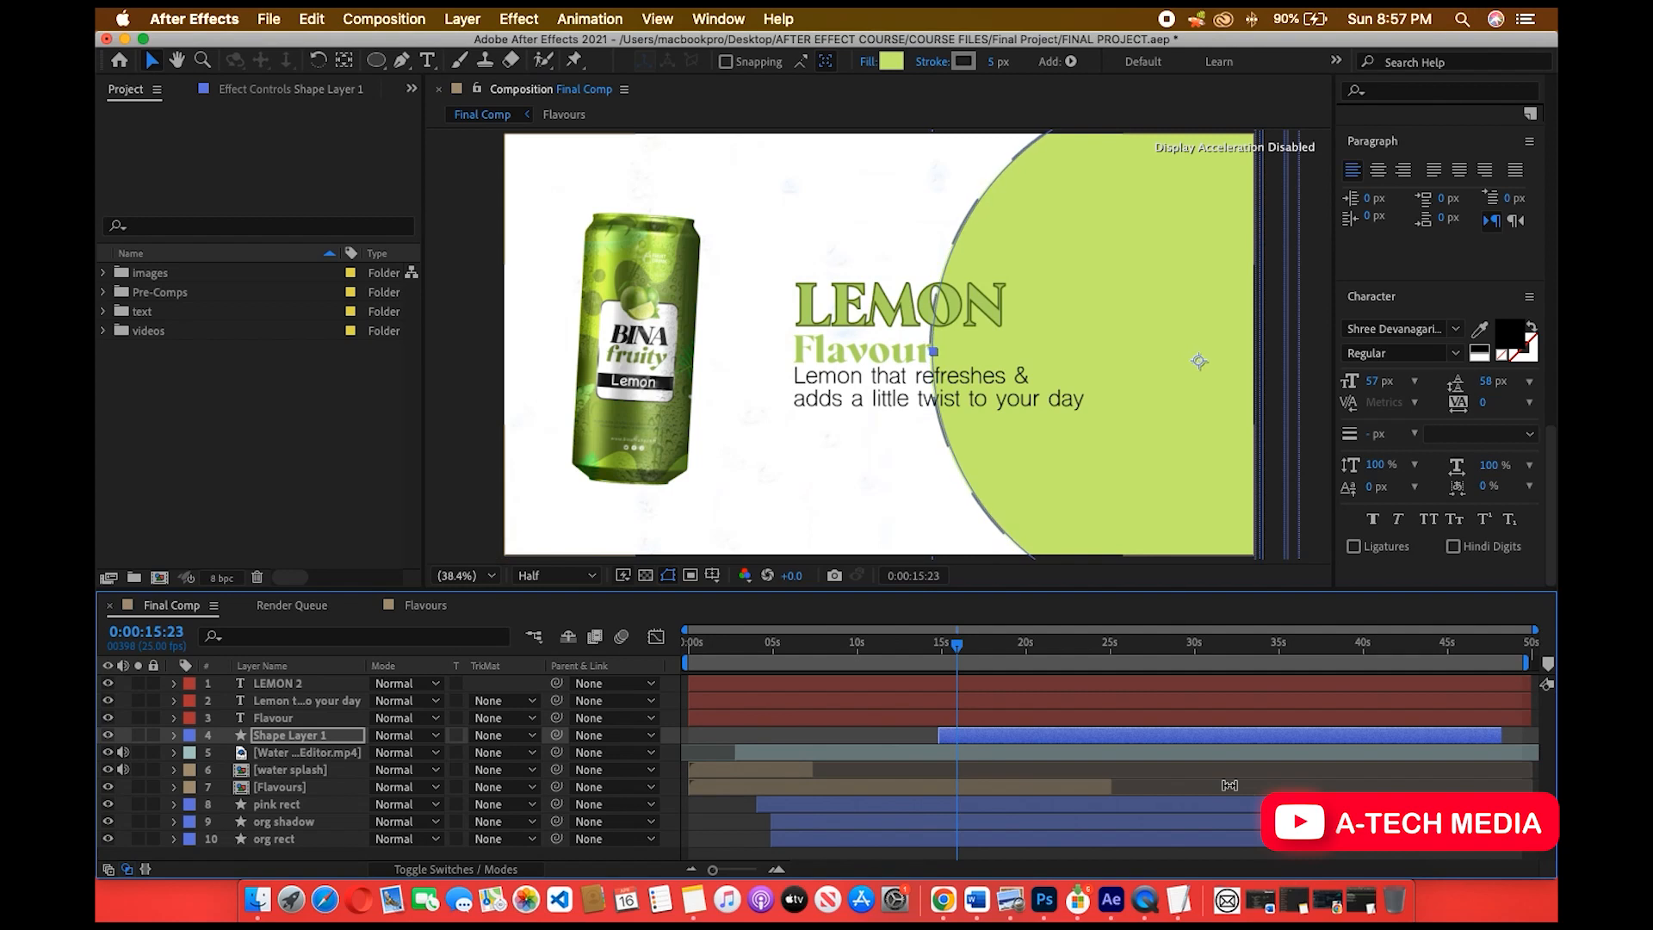
click(866, 244)
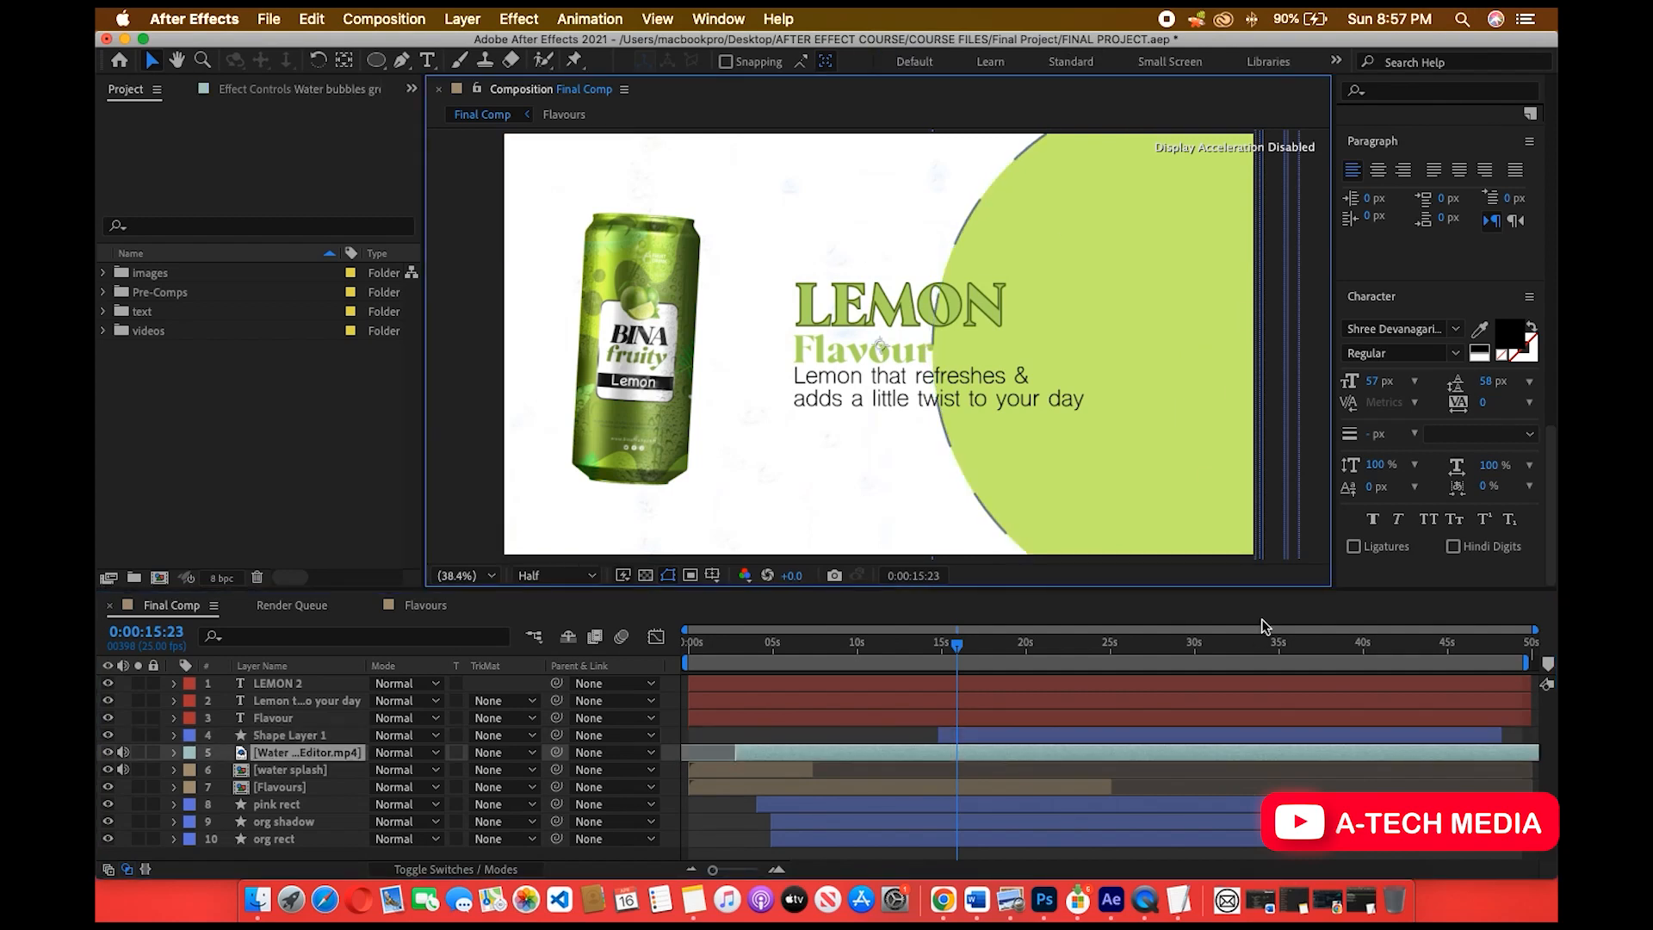
Compare the lemon layout with the paused strawberry scene in the reference video, then return to the composition.
click(255, 886)
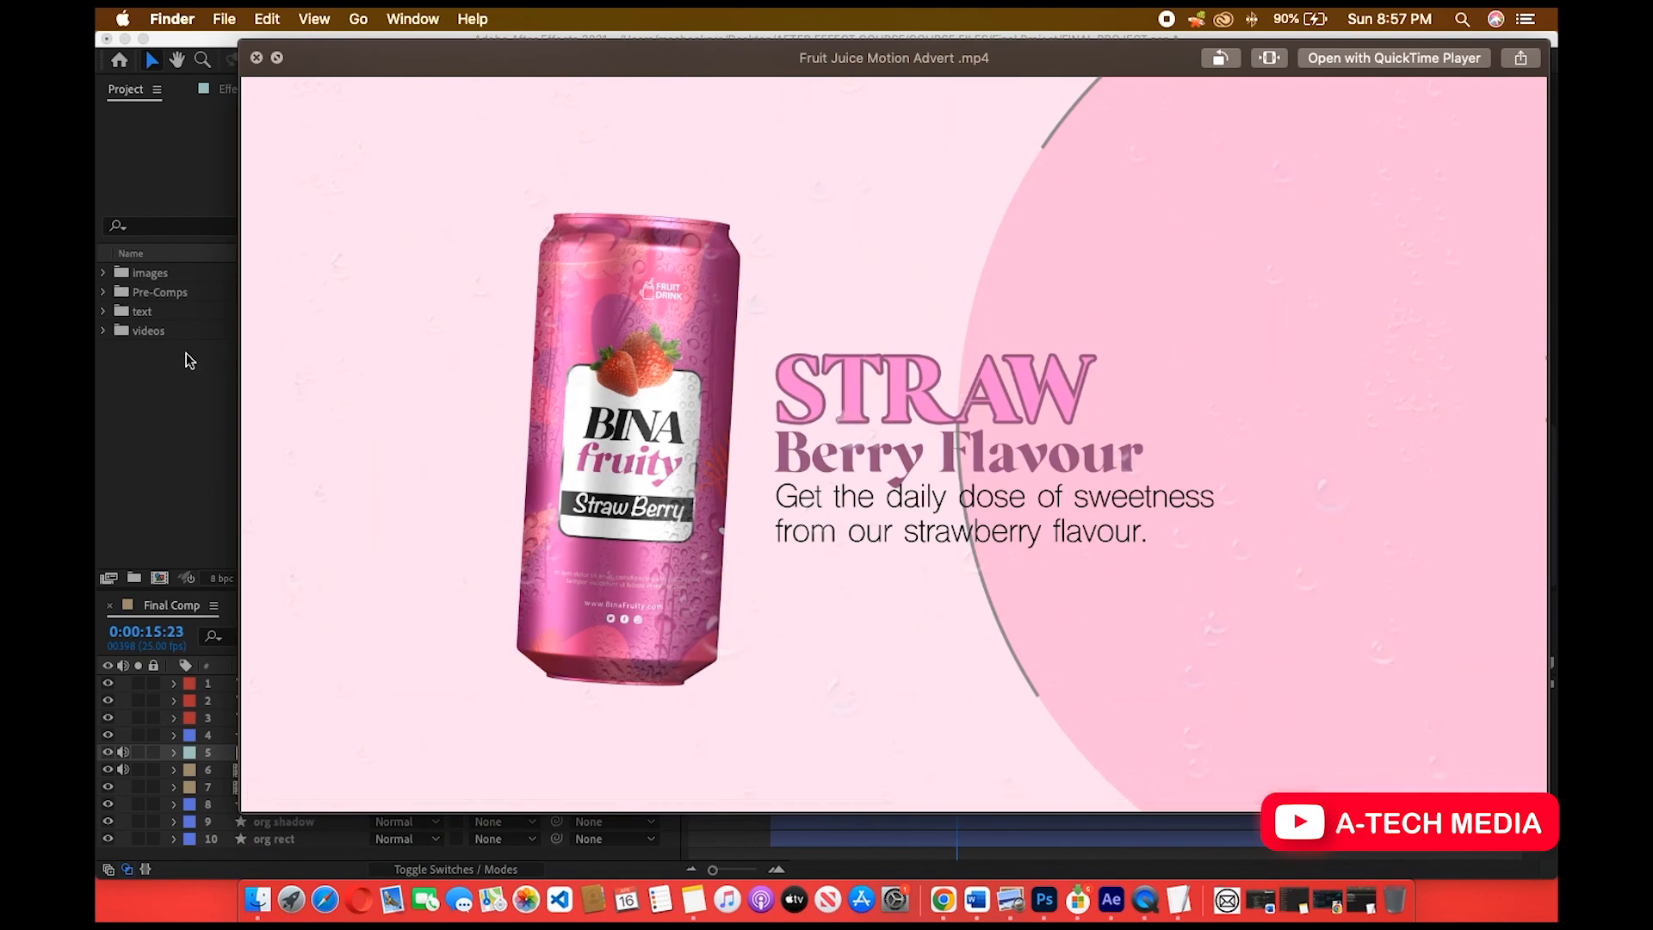
click(148, 391)
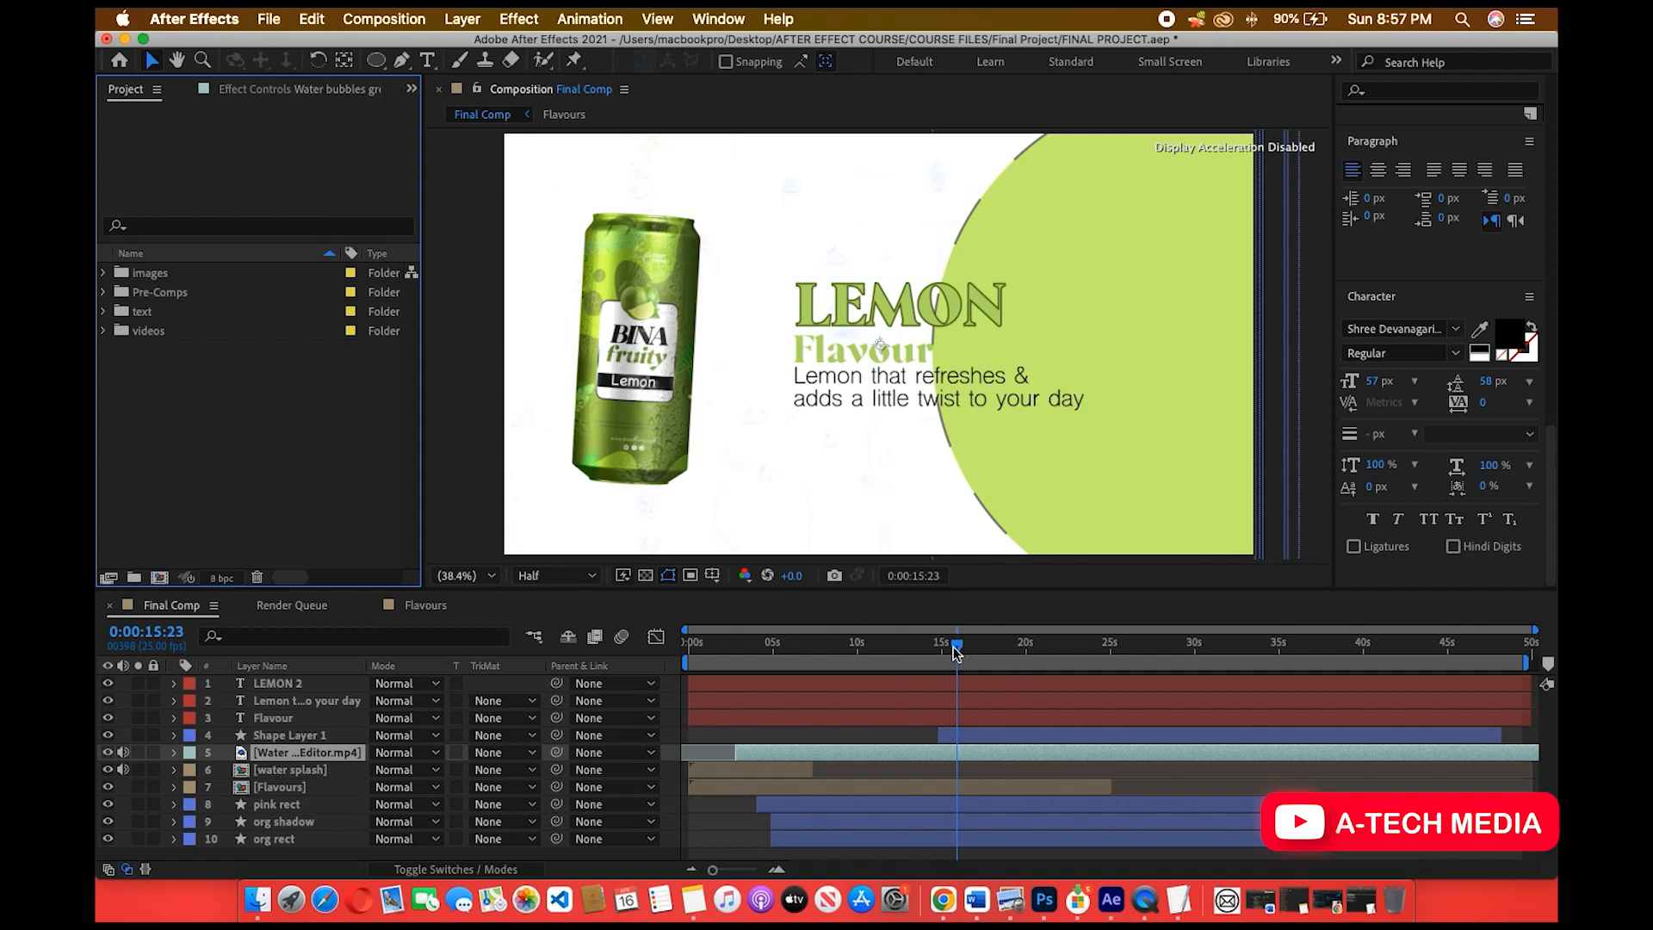
click(849, 308)
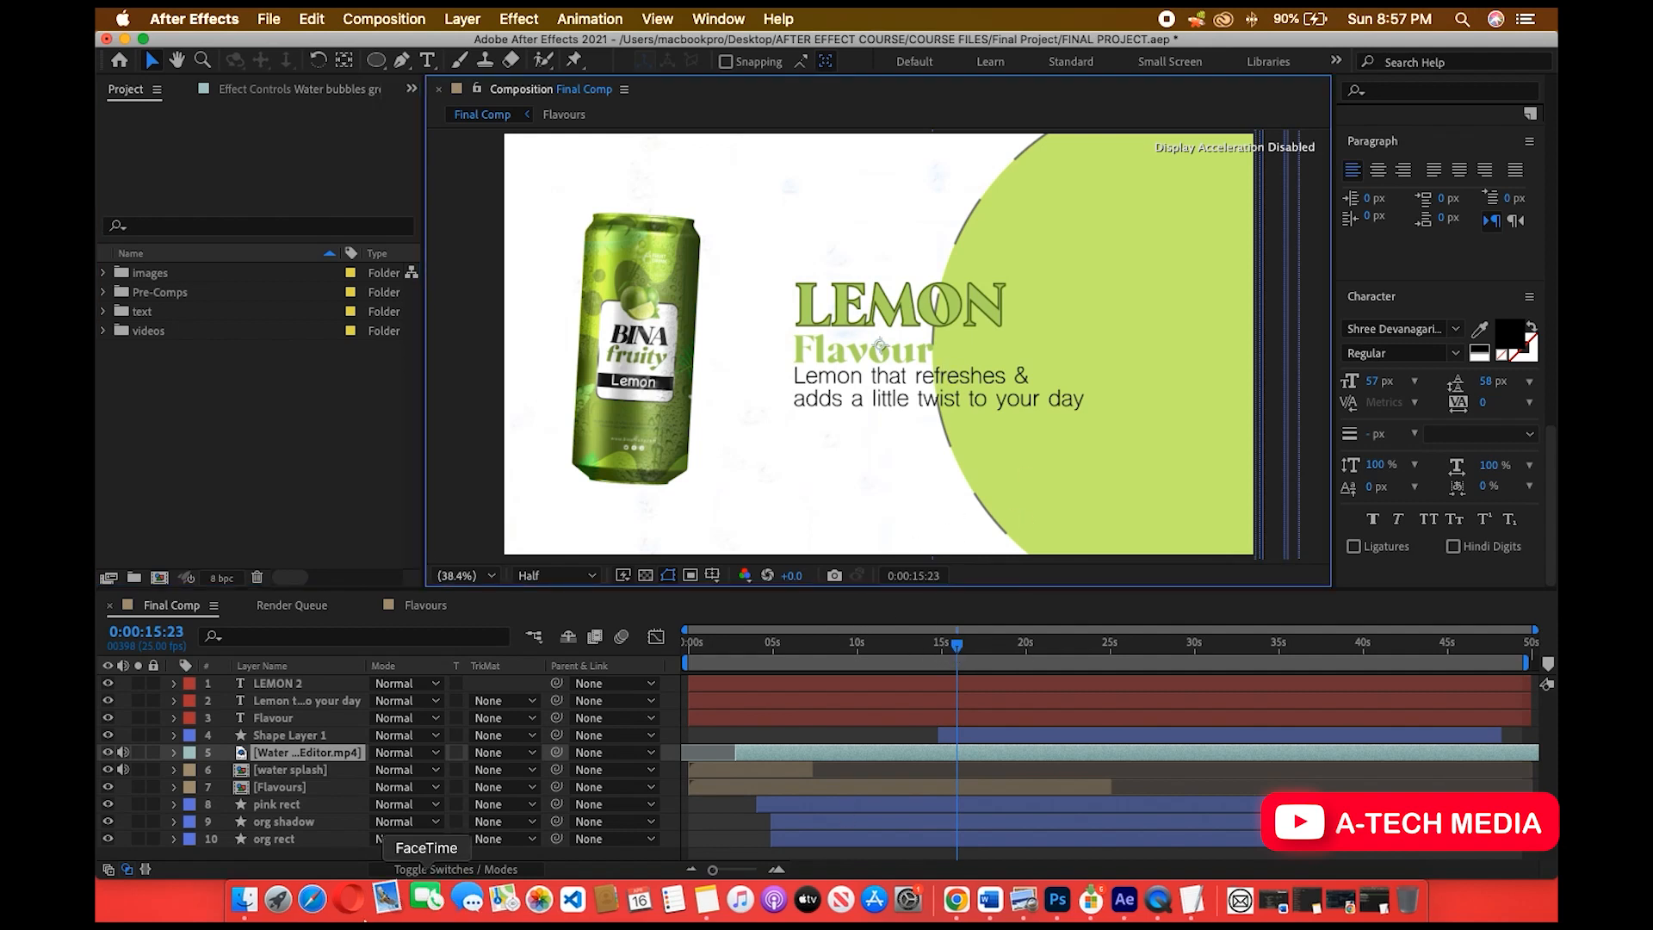
click(267, 878)
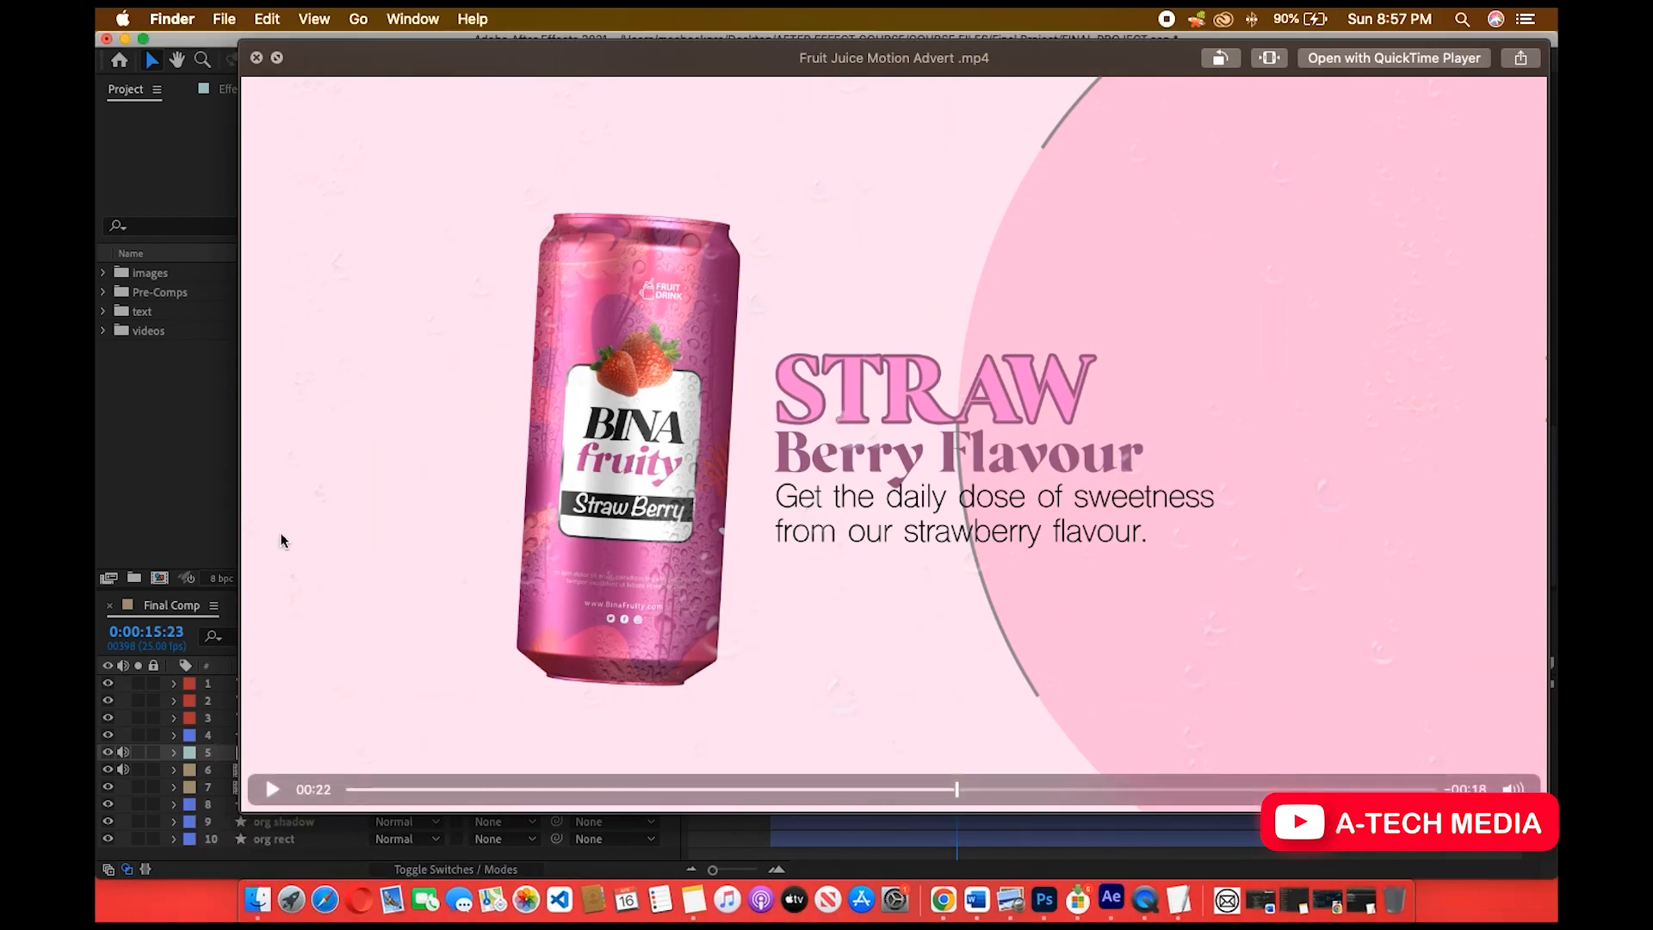
click(151, 482)
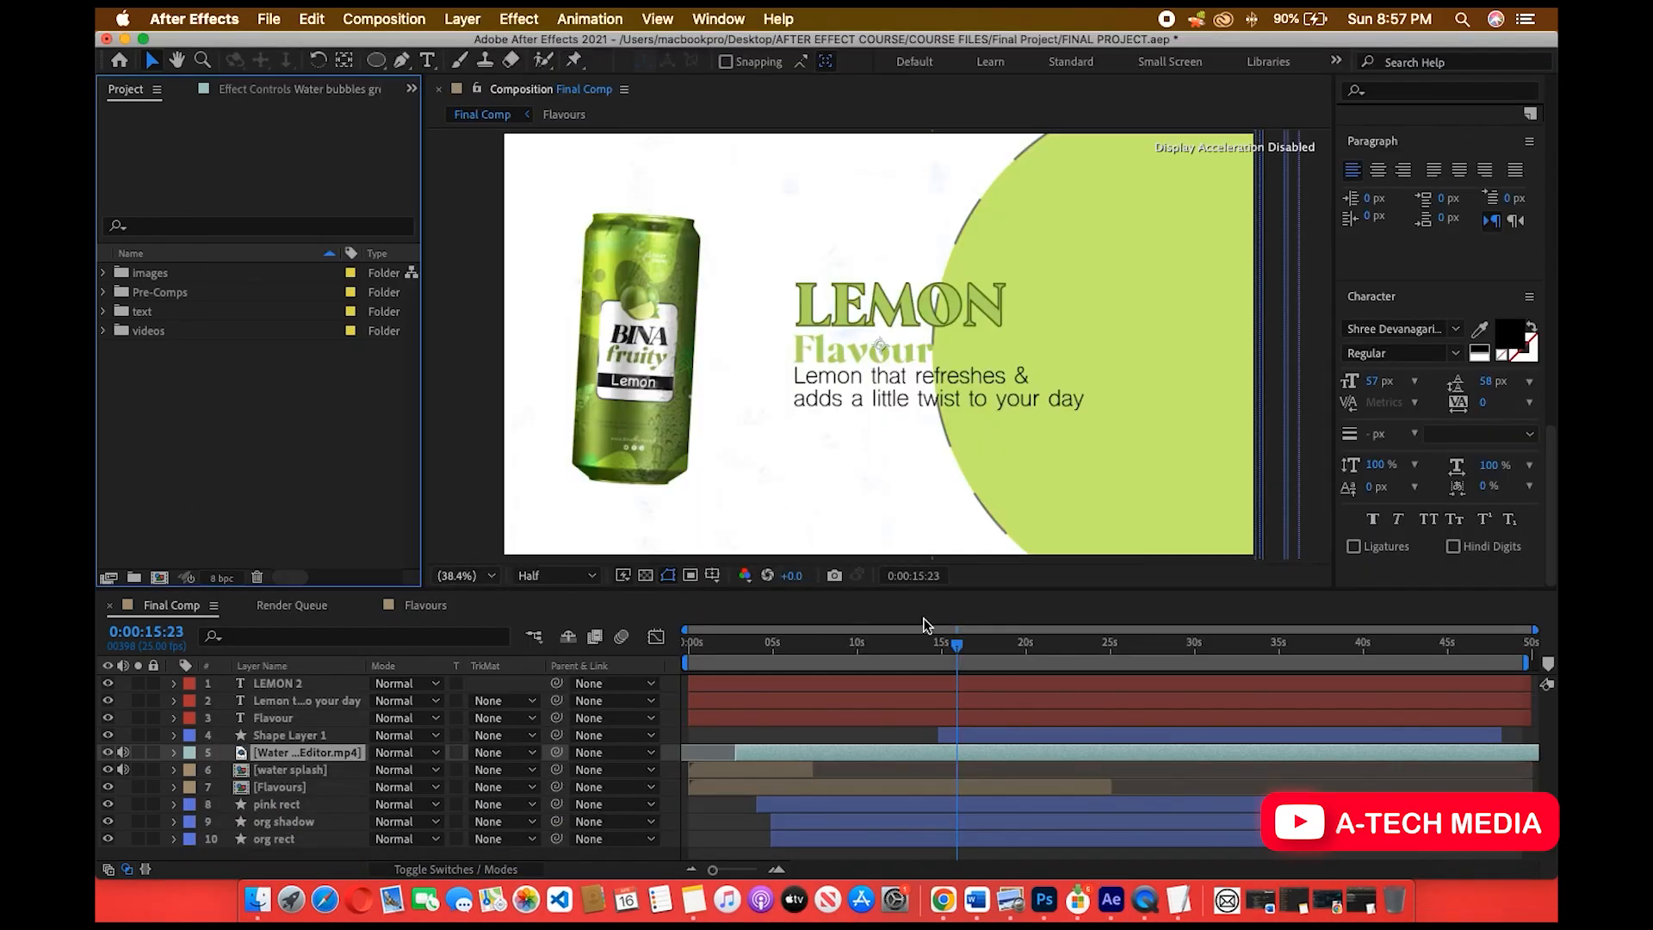
Shift the green circle slightly right, and nudge the LEMON title, Flavour subtitle and tagline together slightly right.
click(921, 717)
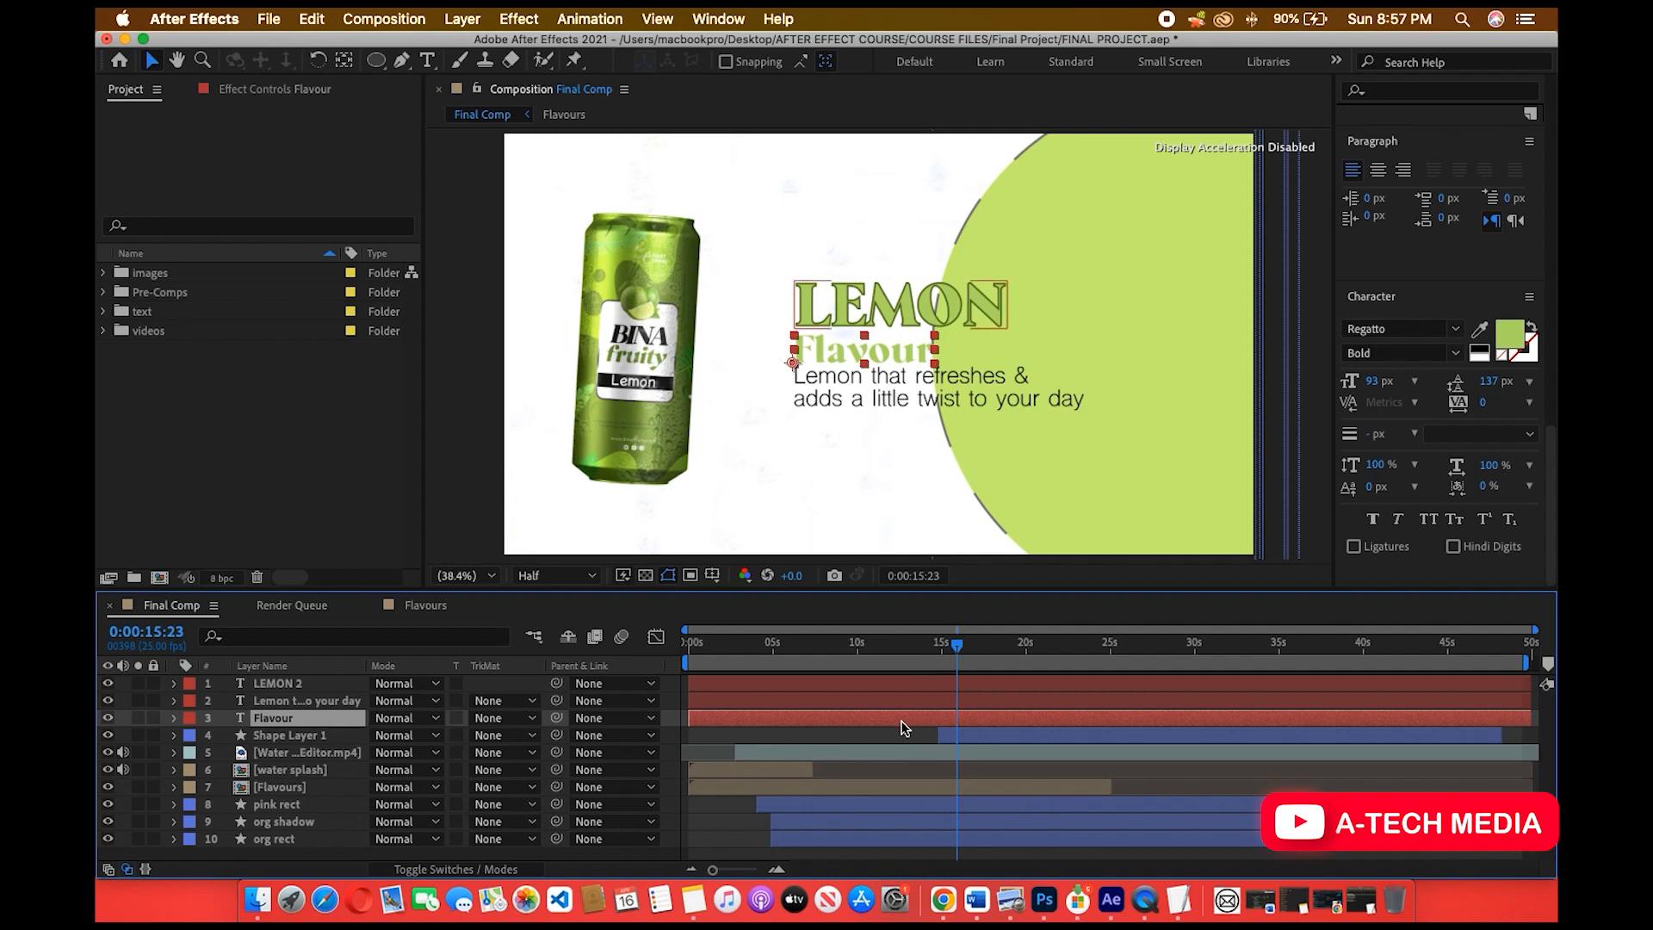
click(957, 735)
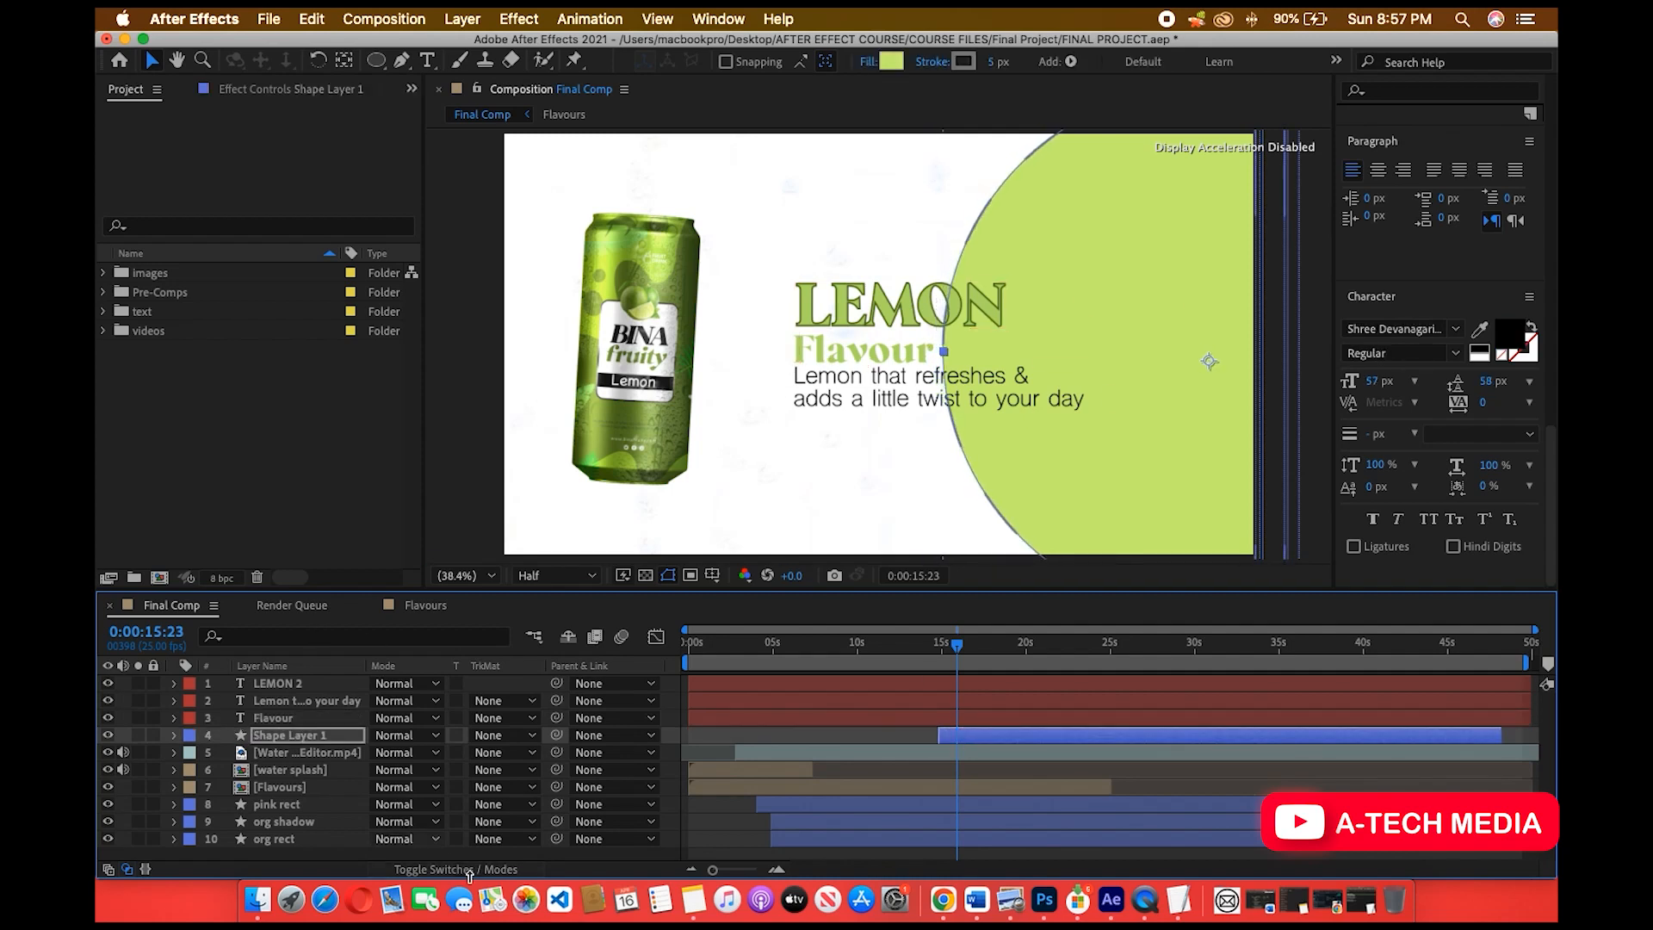
click(747, 686)
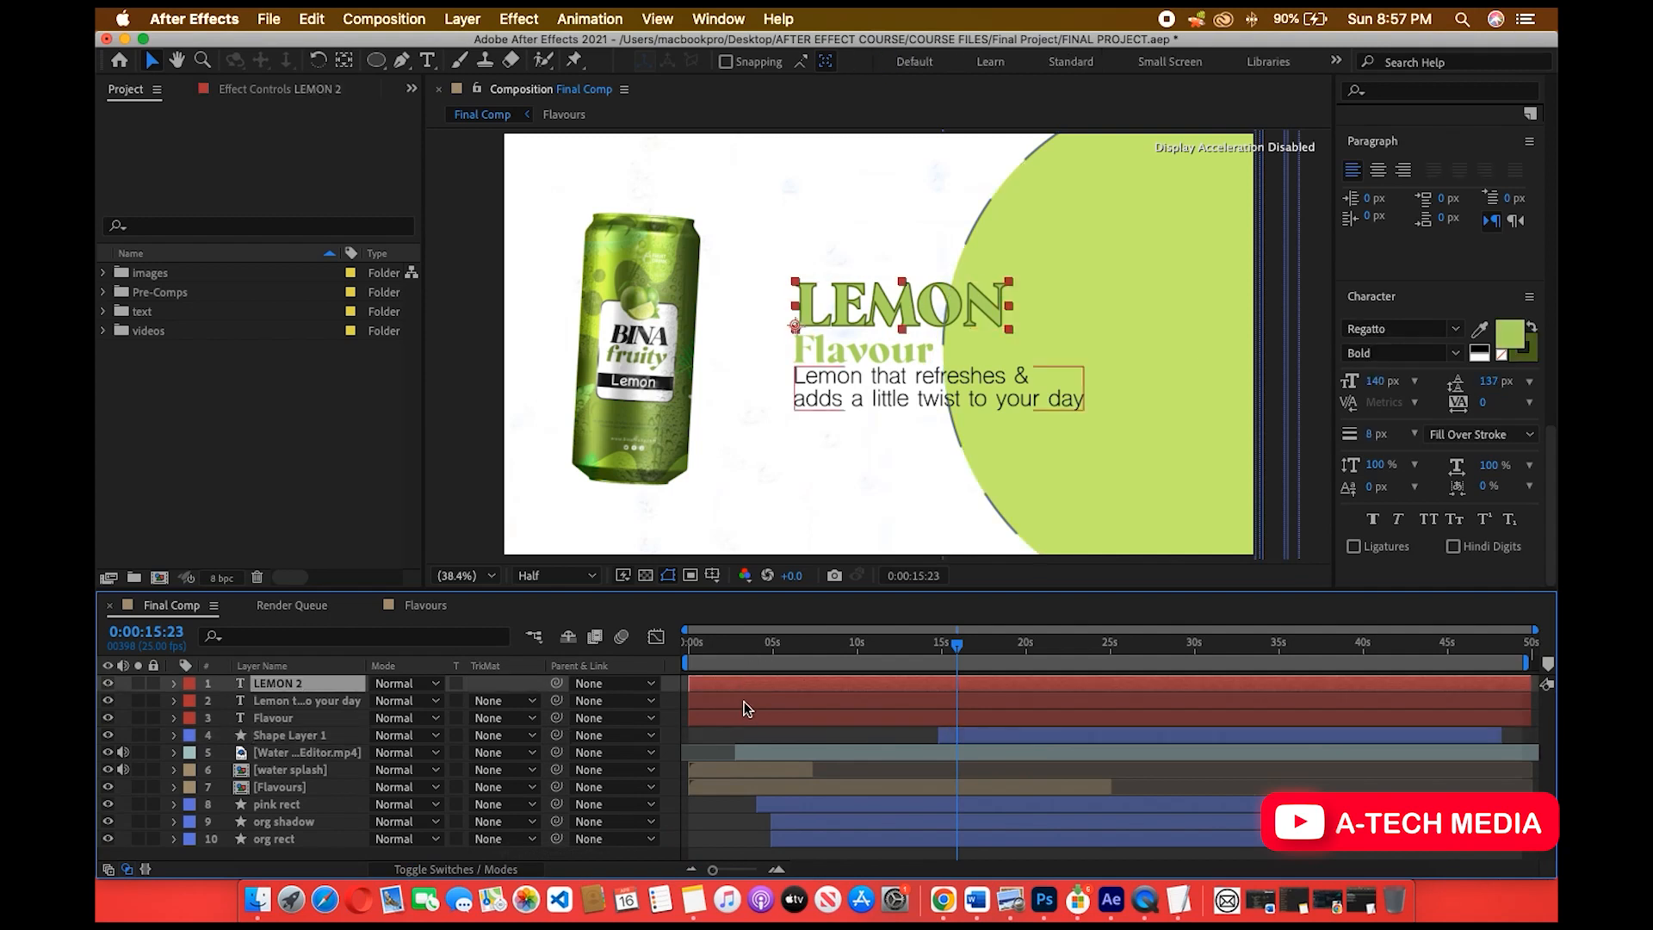
shift+click(741, 701)
shift+click(736, 719)
key(Right)
key(Right)
key(Right)
key(Right)
key(Right)
key(Right)
key(Right)
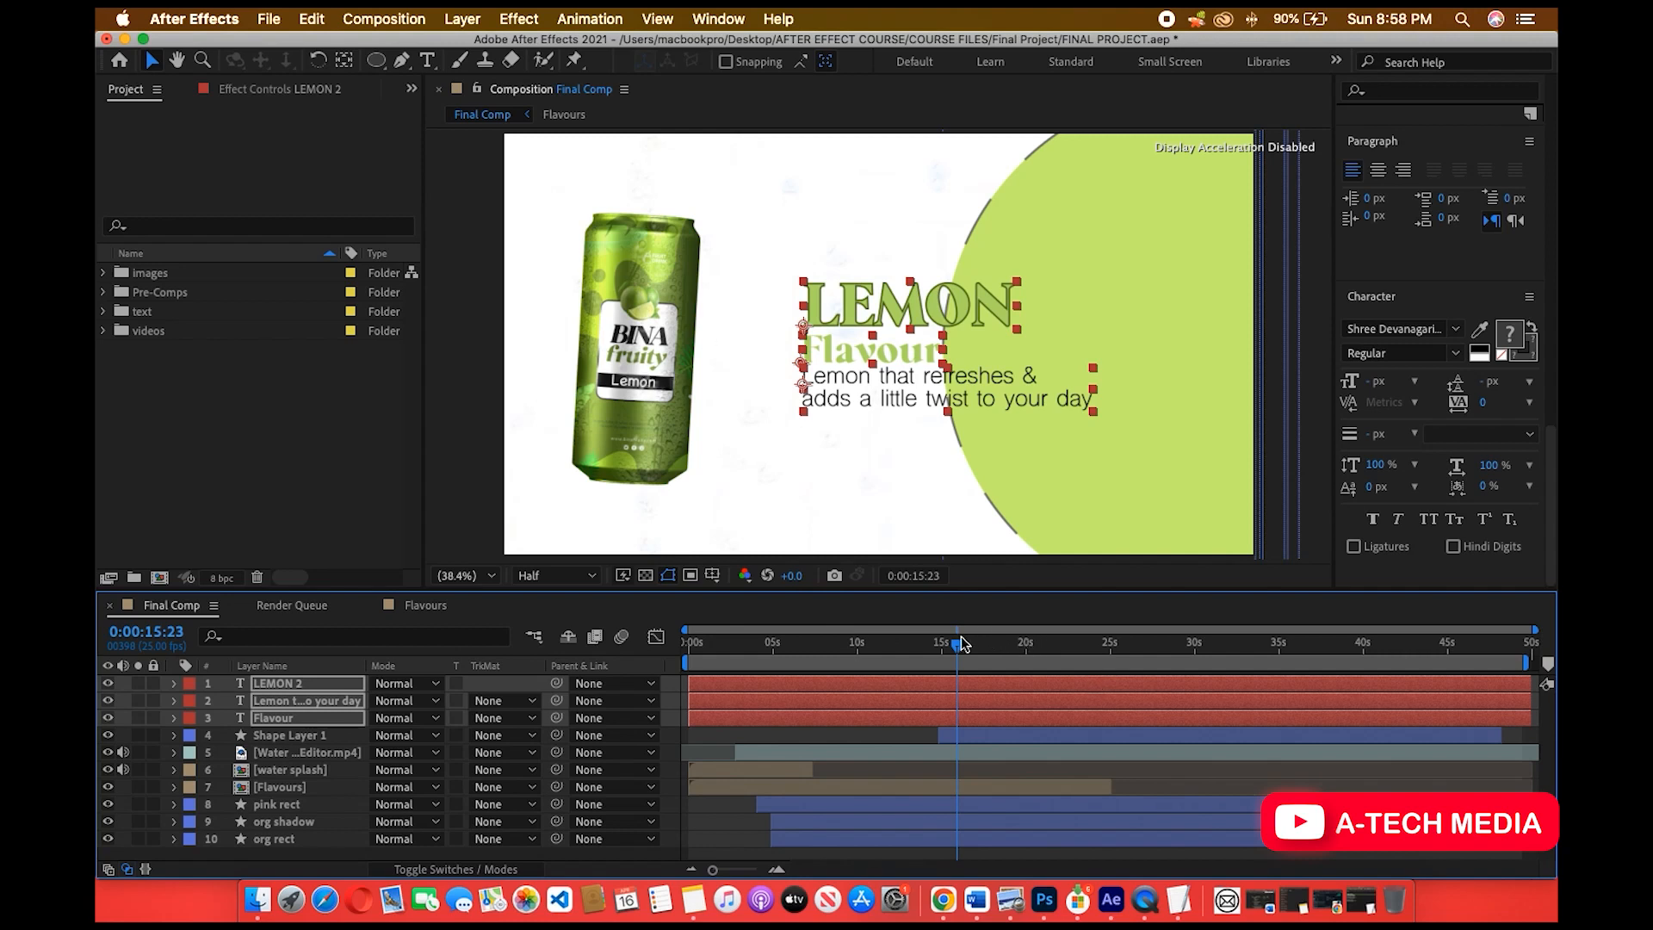
Trim the starts of the LEMON title, tagline and Flavour layers to where the lemon scene begins, at about 15 to 16 seconds.
drag(953, 649, 977, 674)
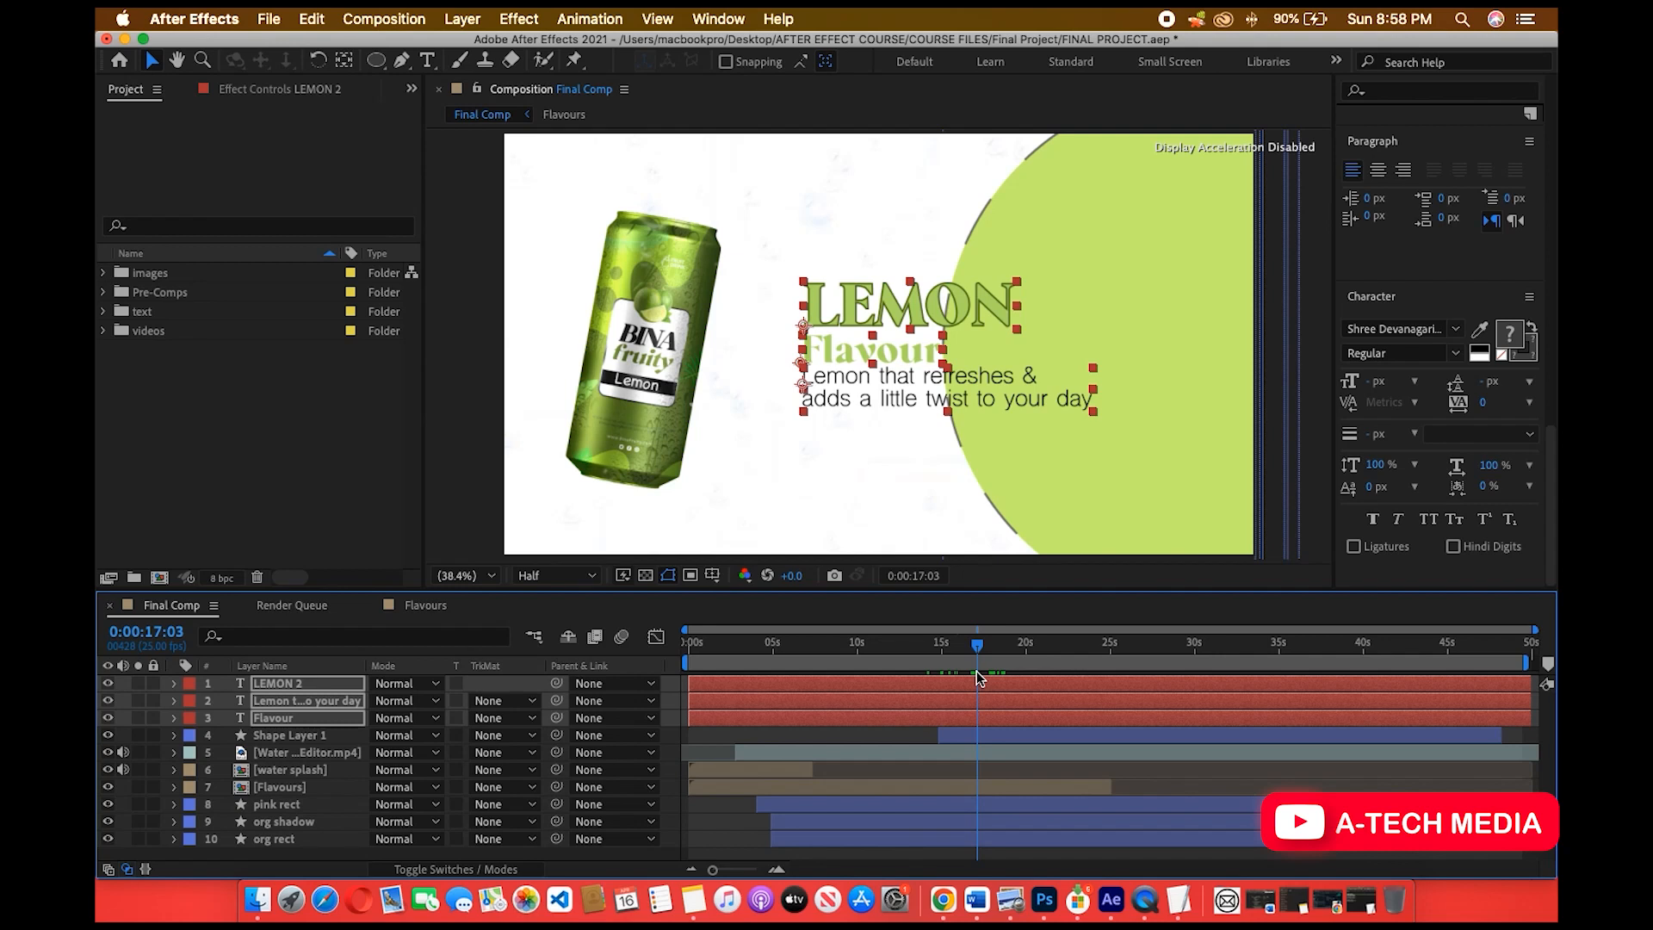
mouse_move(976, 671)
mouse_down()
mouse_move(943, 673)
mouse_move(971, 667)
mouse_up()
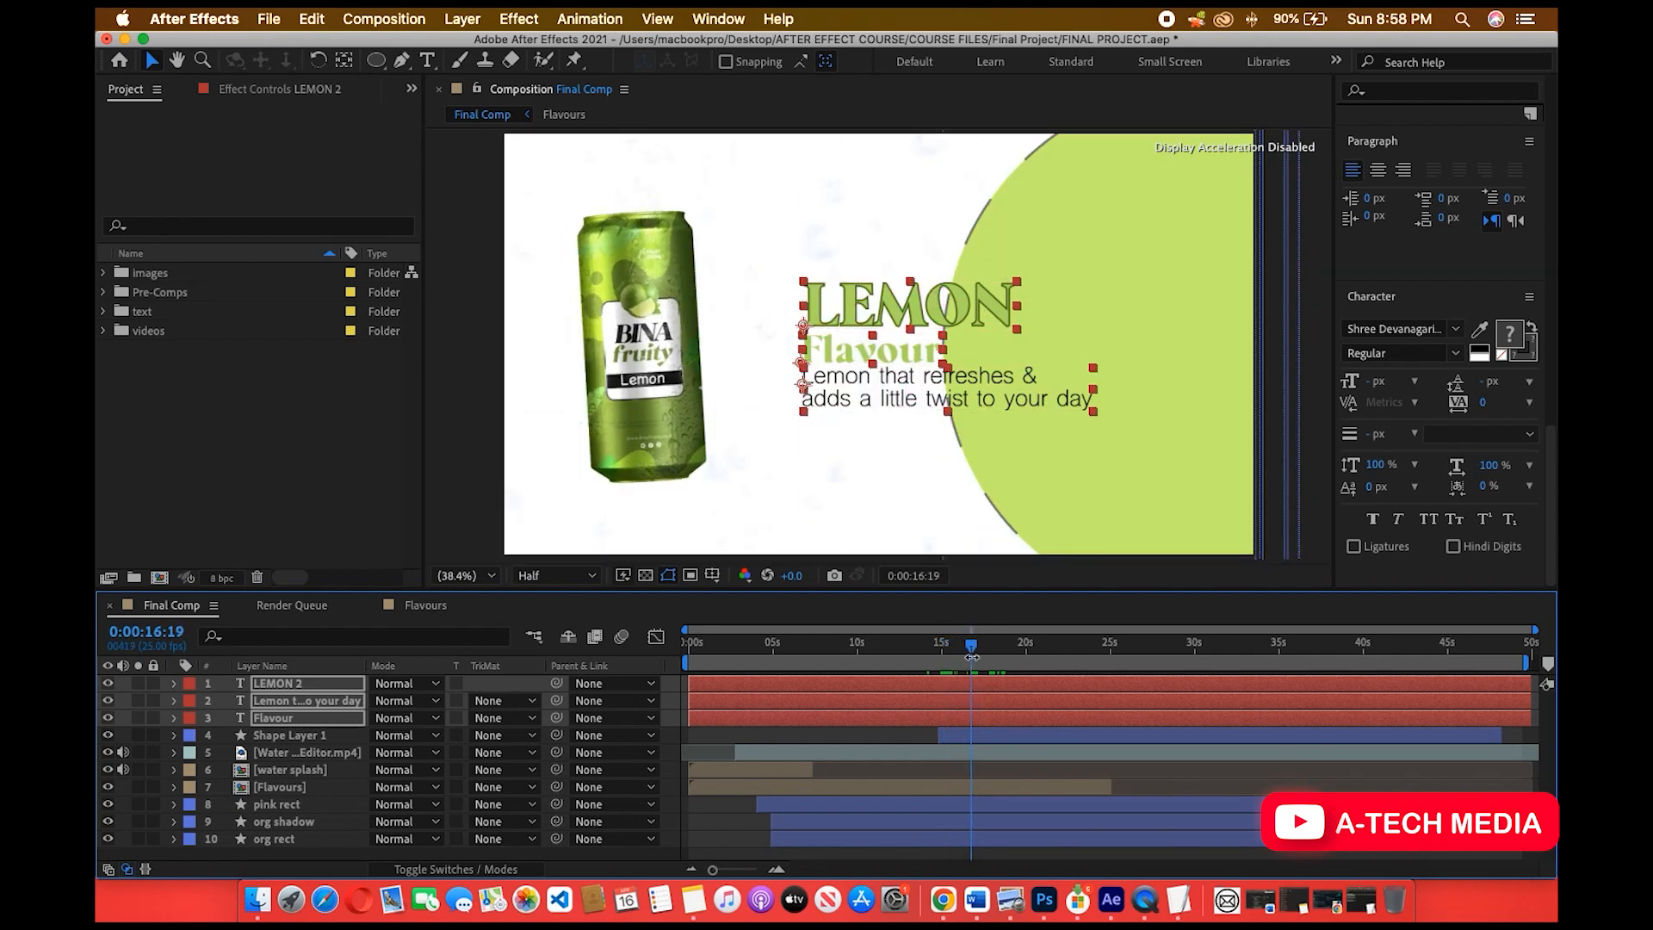
click(1069, 188)
click(946, 737)
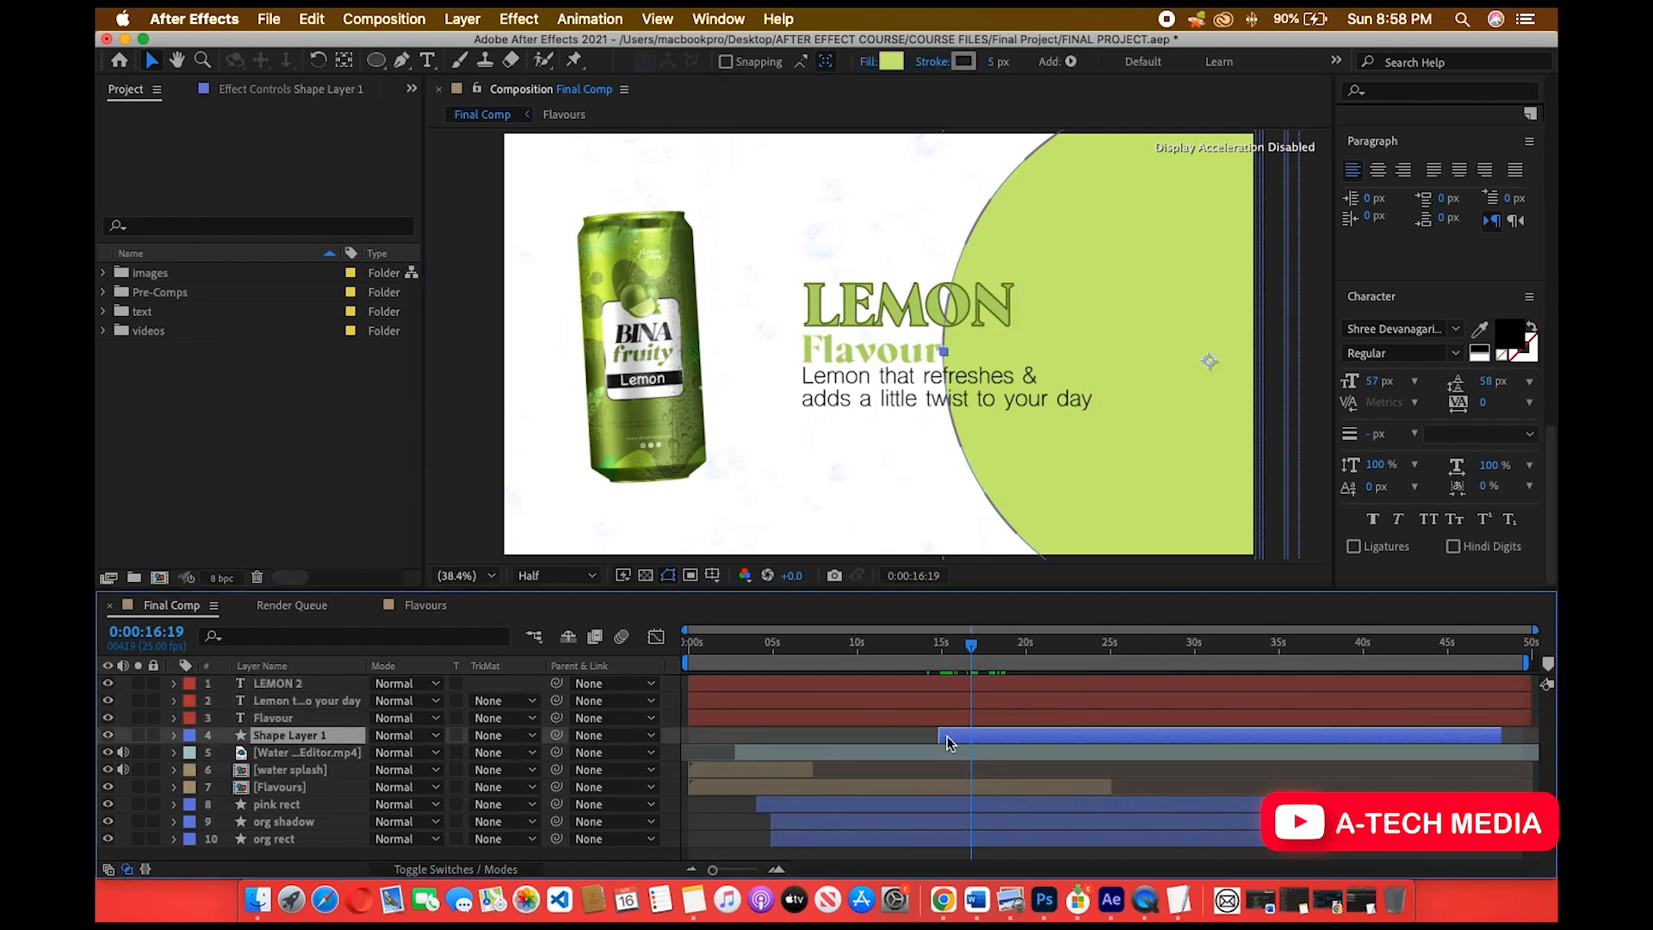
drag(972, 656, 947, 663)
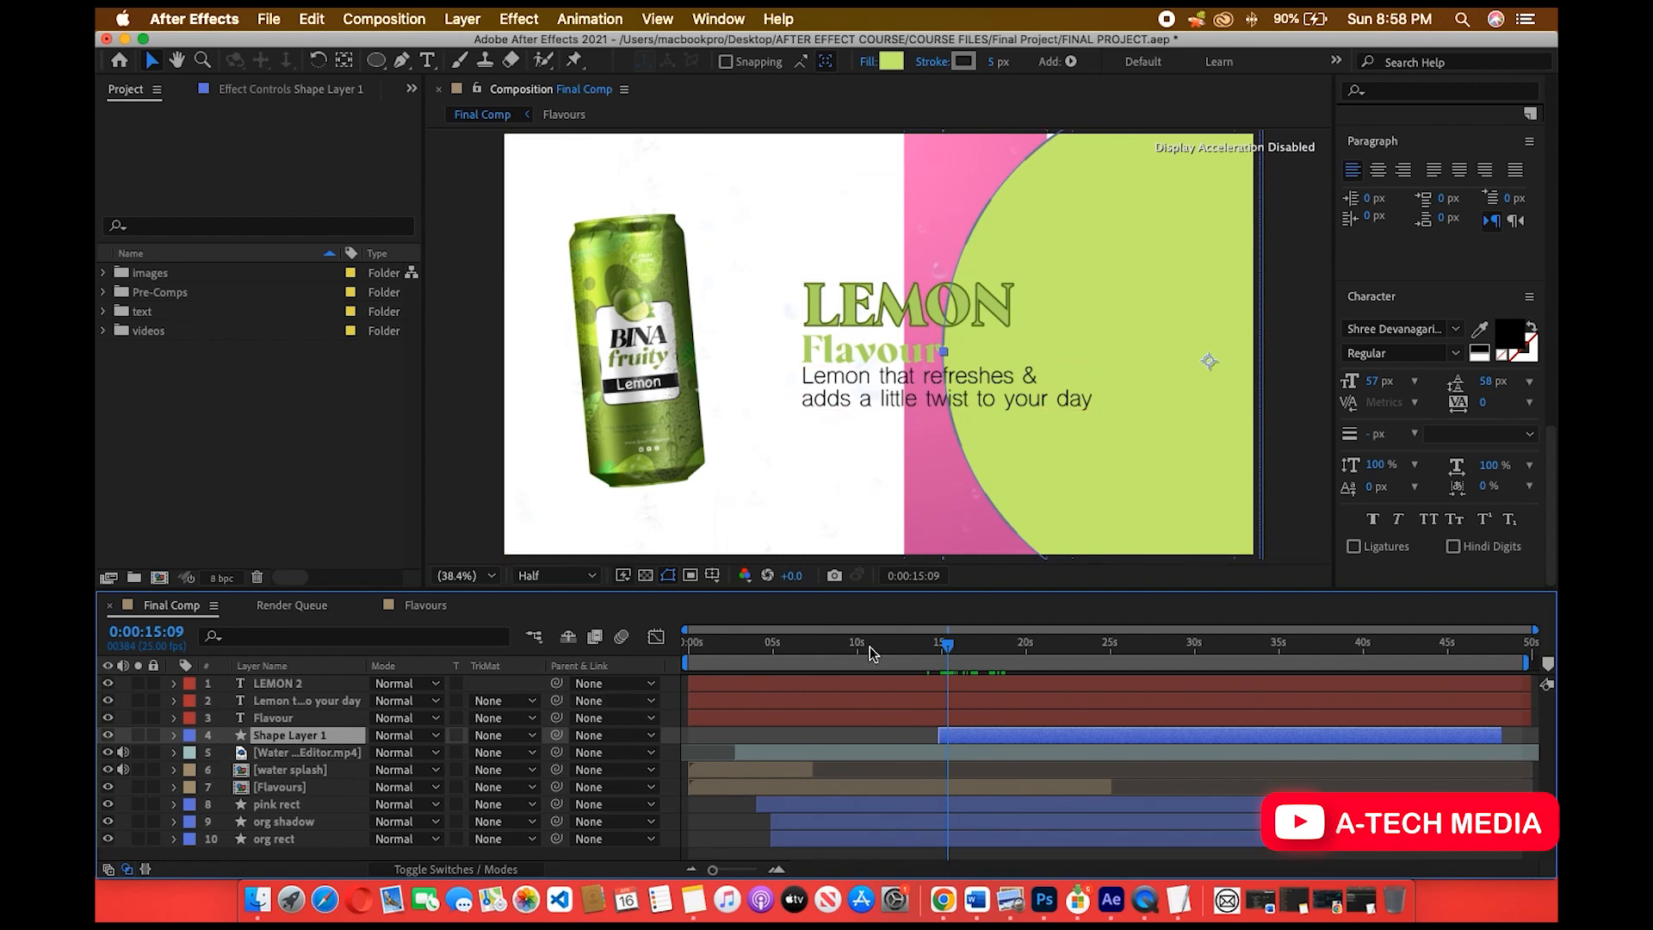
drag(950, 641, 911, 660)
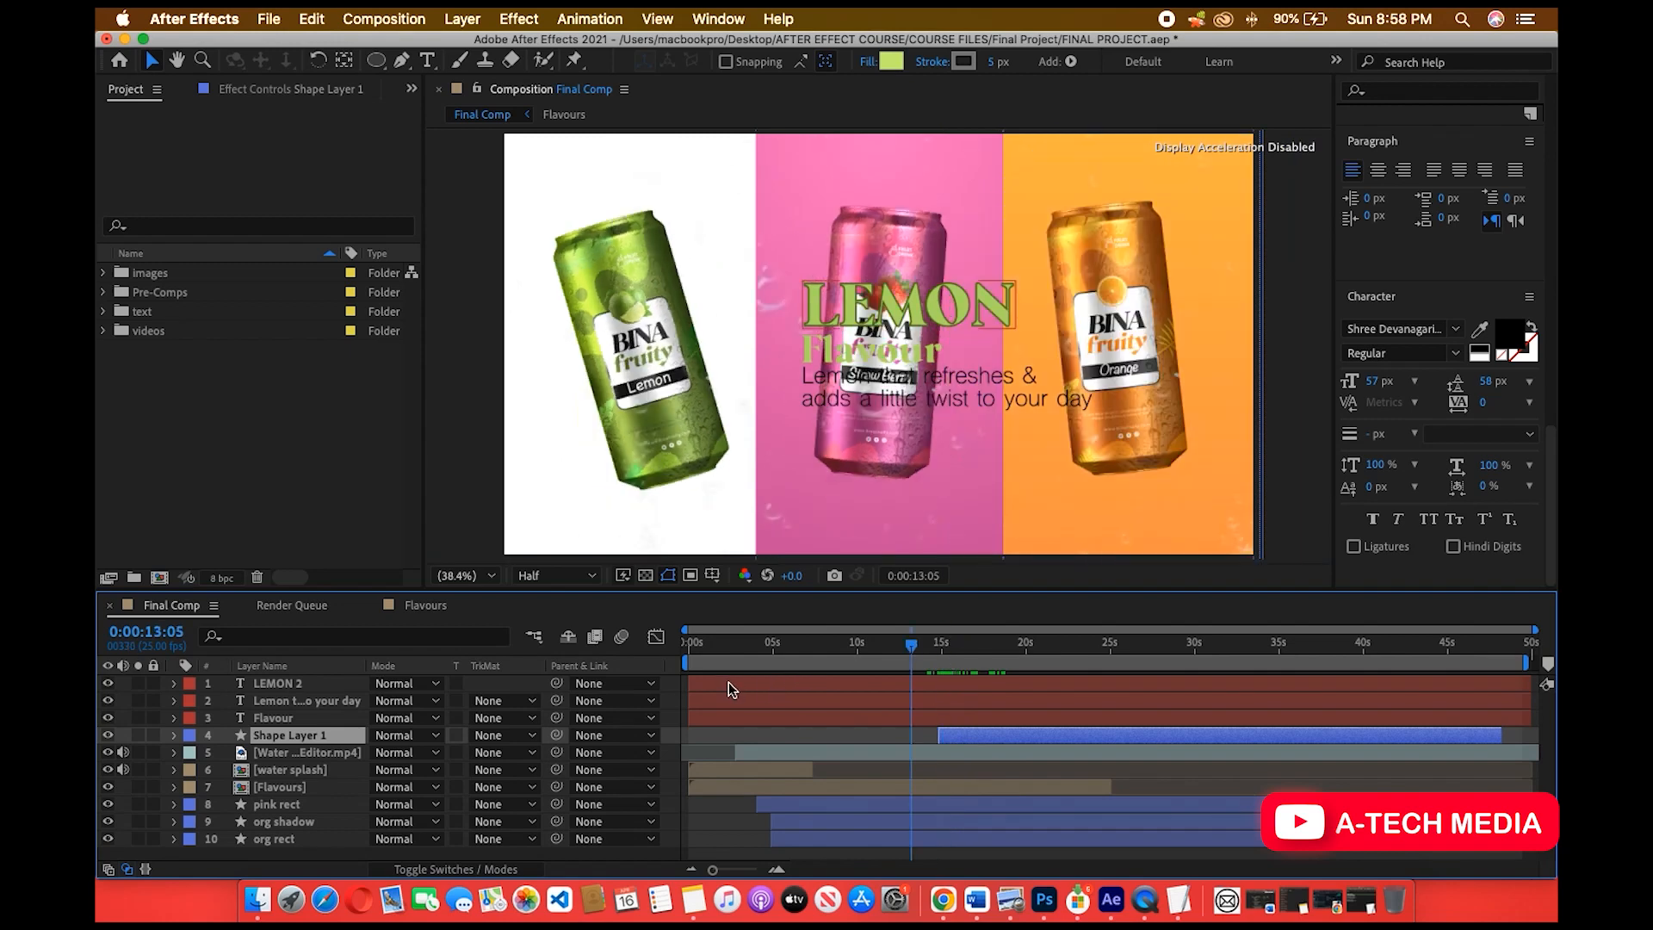
click(694, 683)
drag(684, 686, 932, 699)
click(694, 706)
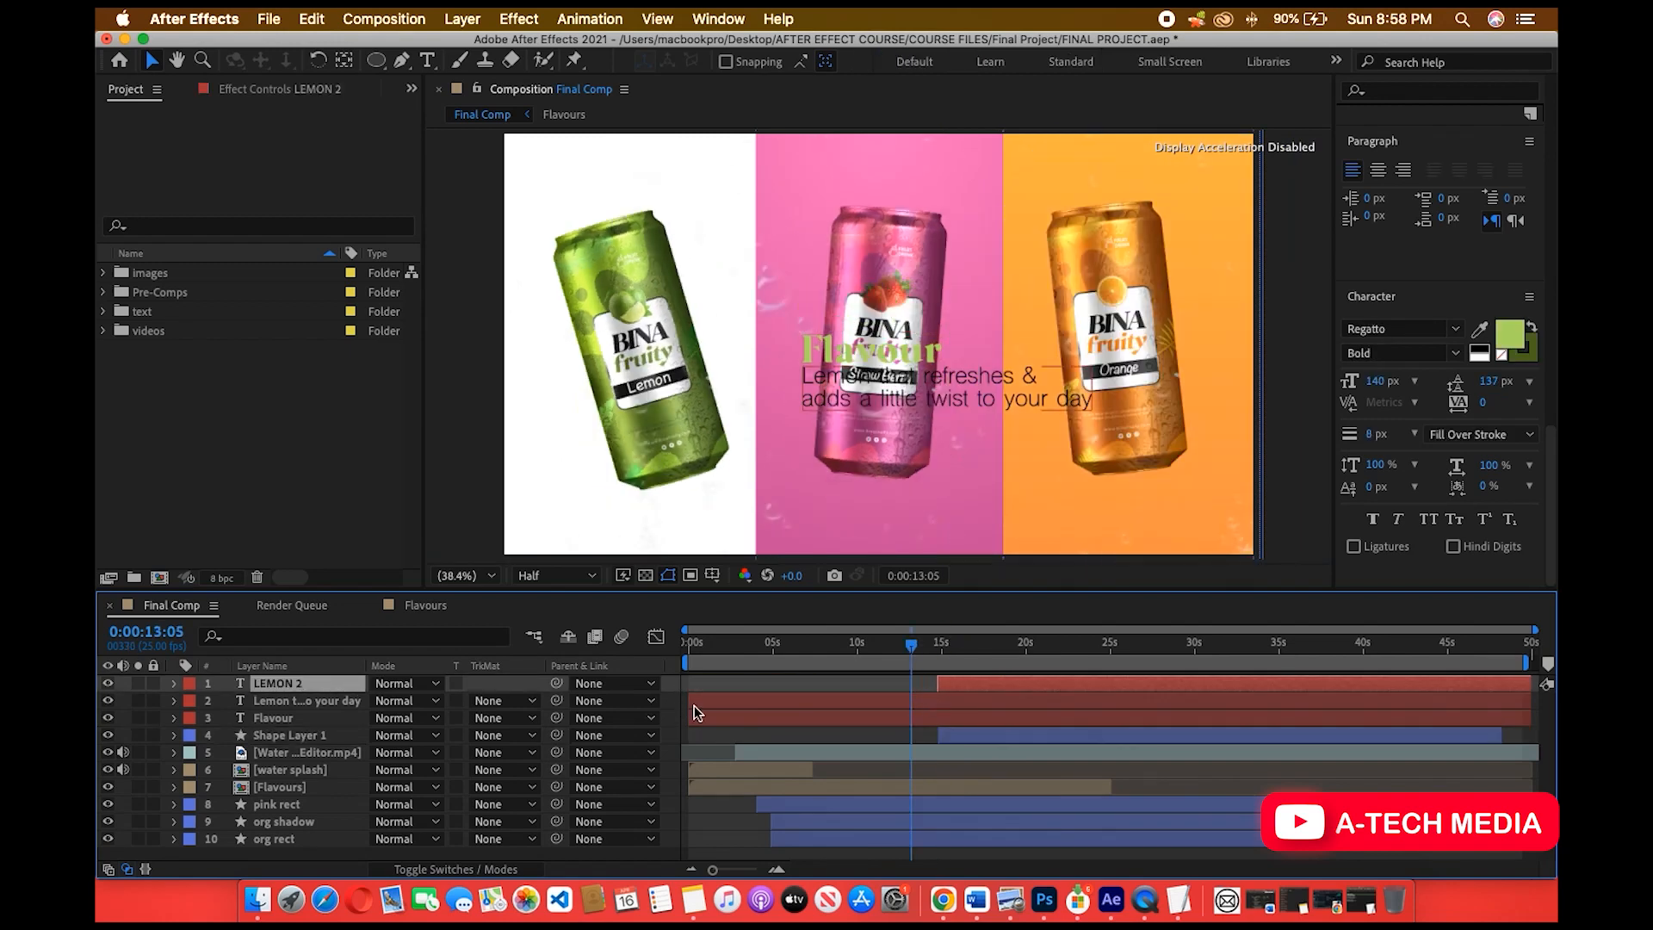
drag(690, 708, 989, 694)
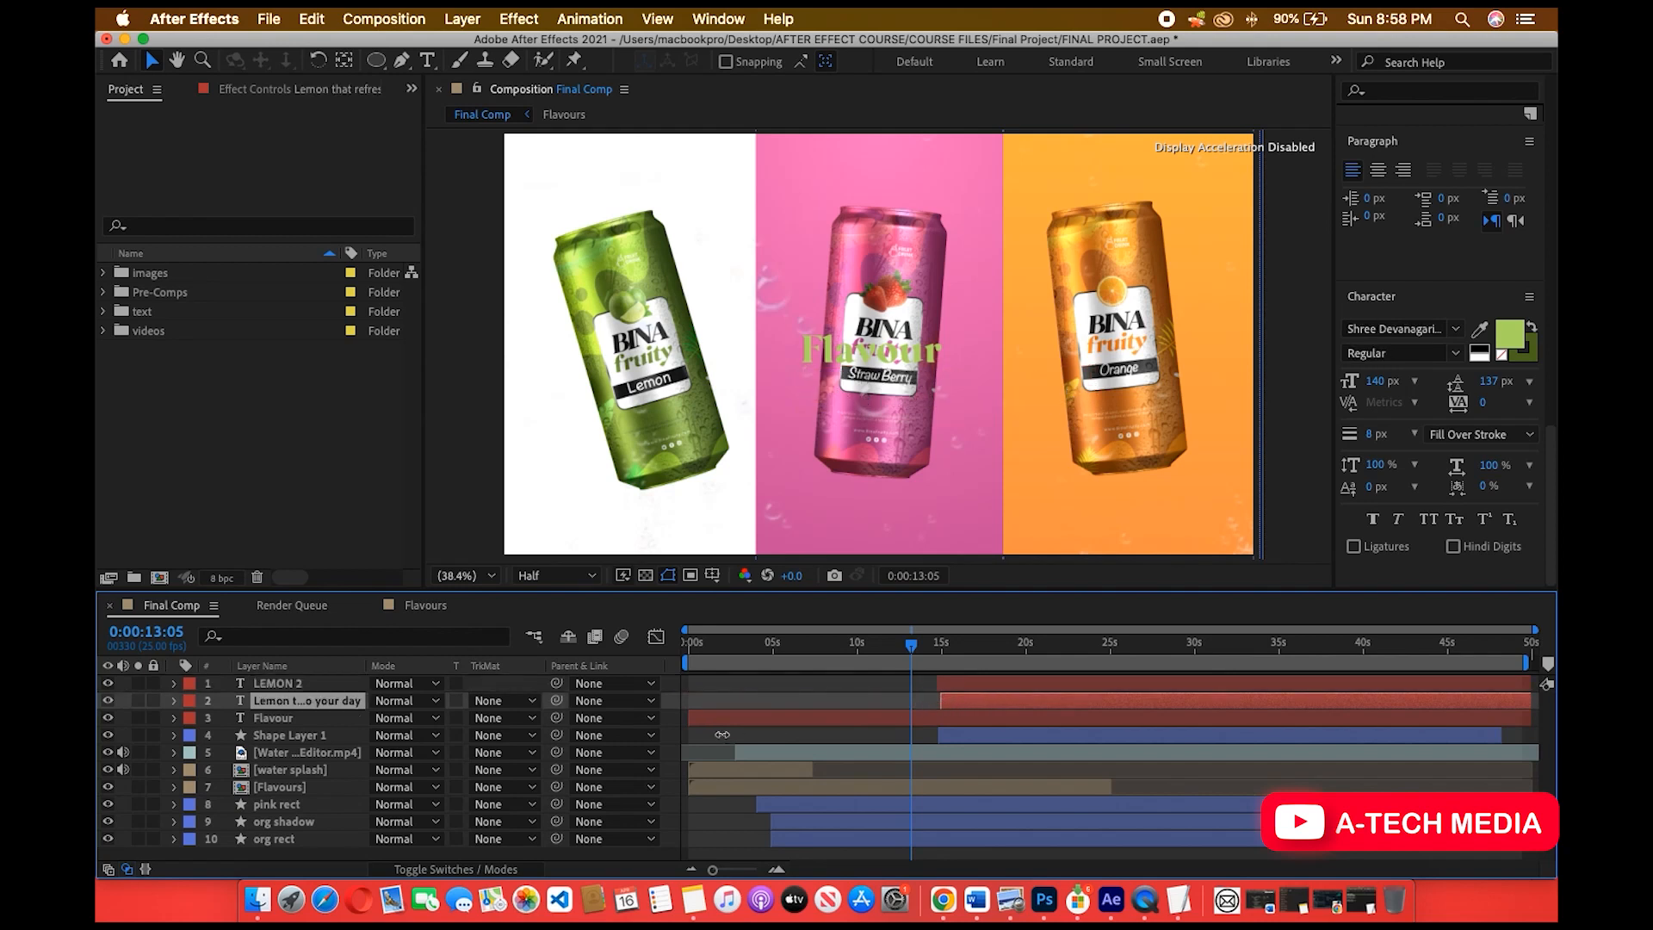
drag(688, 721, 964, 731)
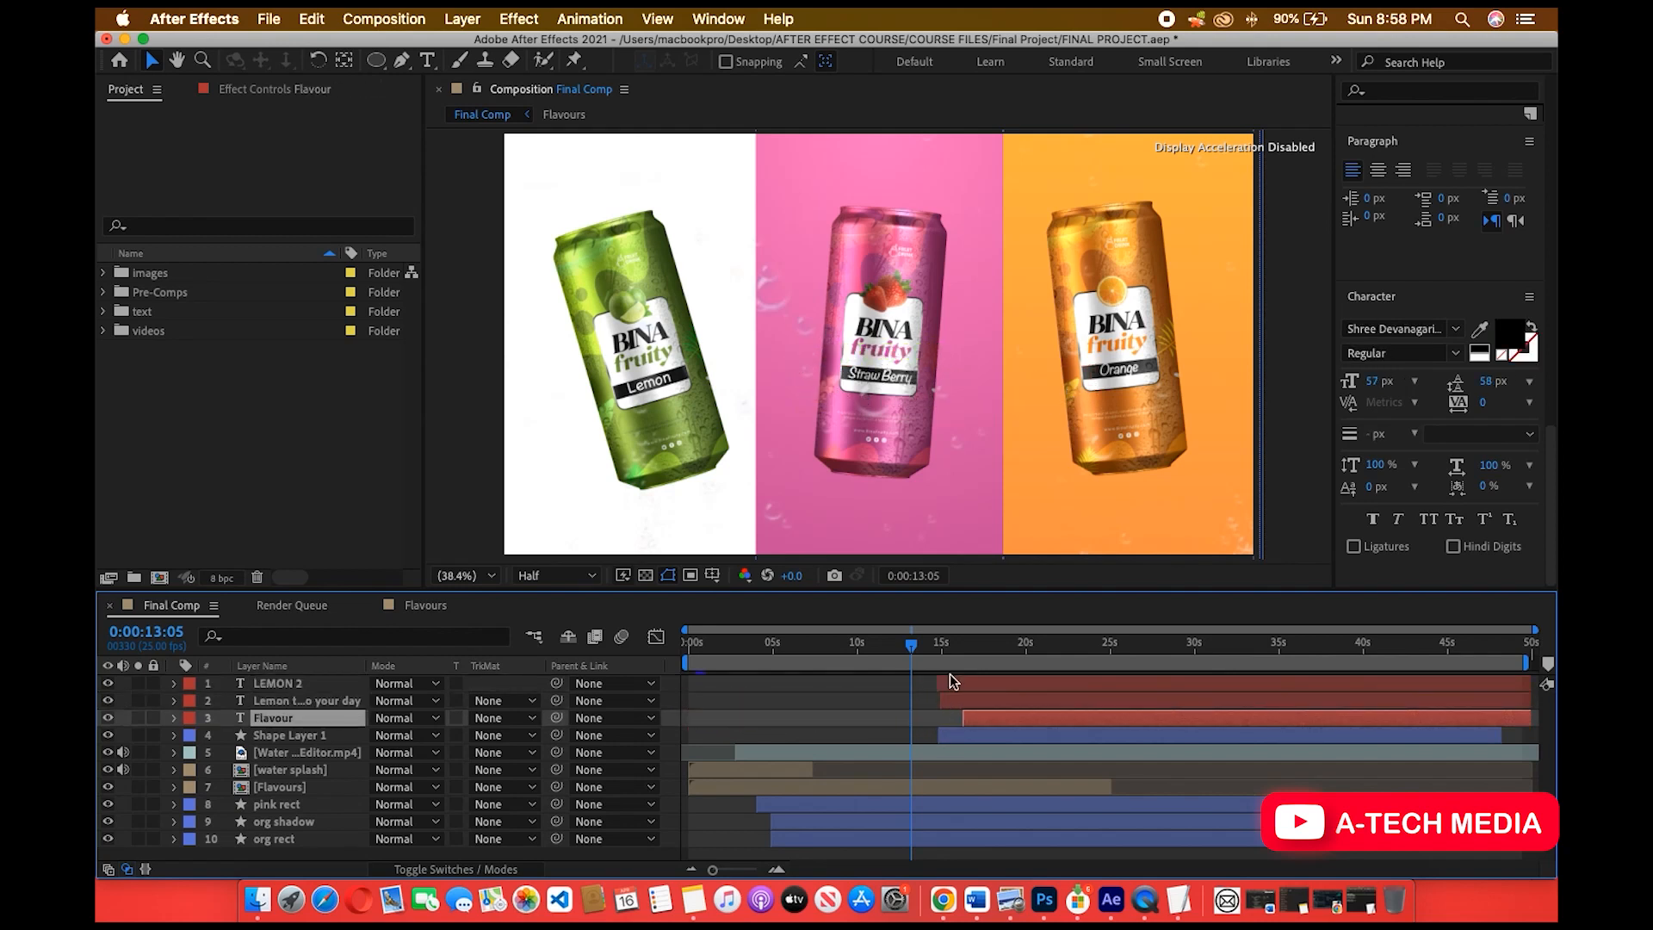
Trim the starts of the three text layers and the green circle layer to about 0:00:16:08.
click(944, 647)
drag(945, 654, 962, 738)
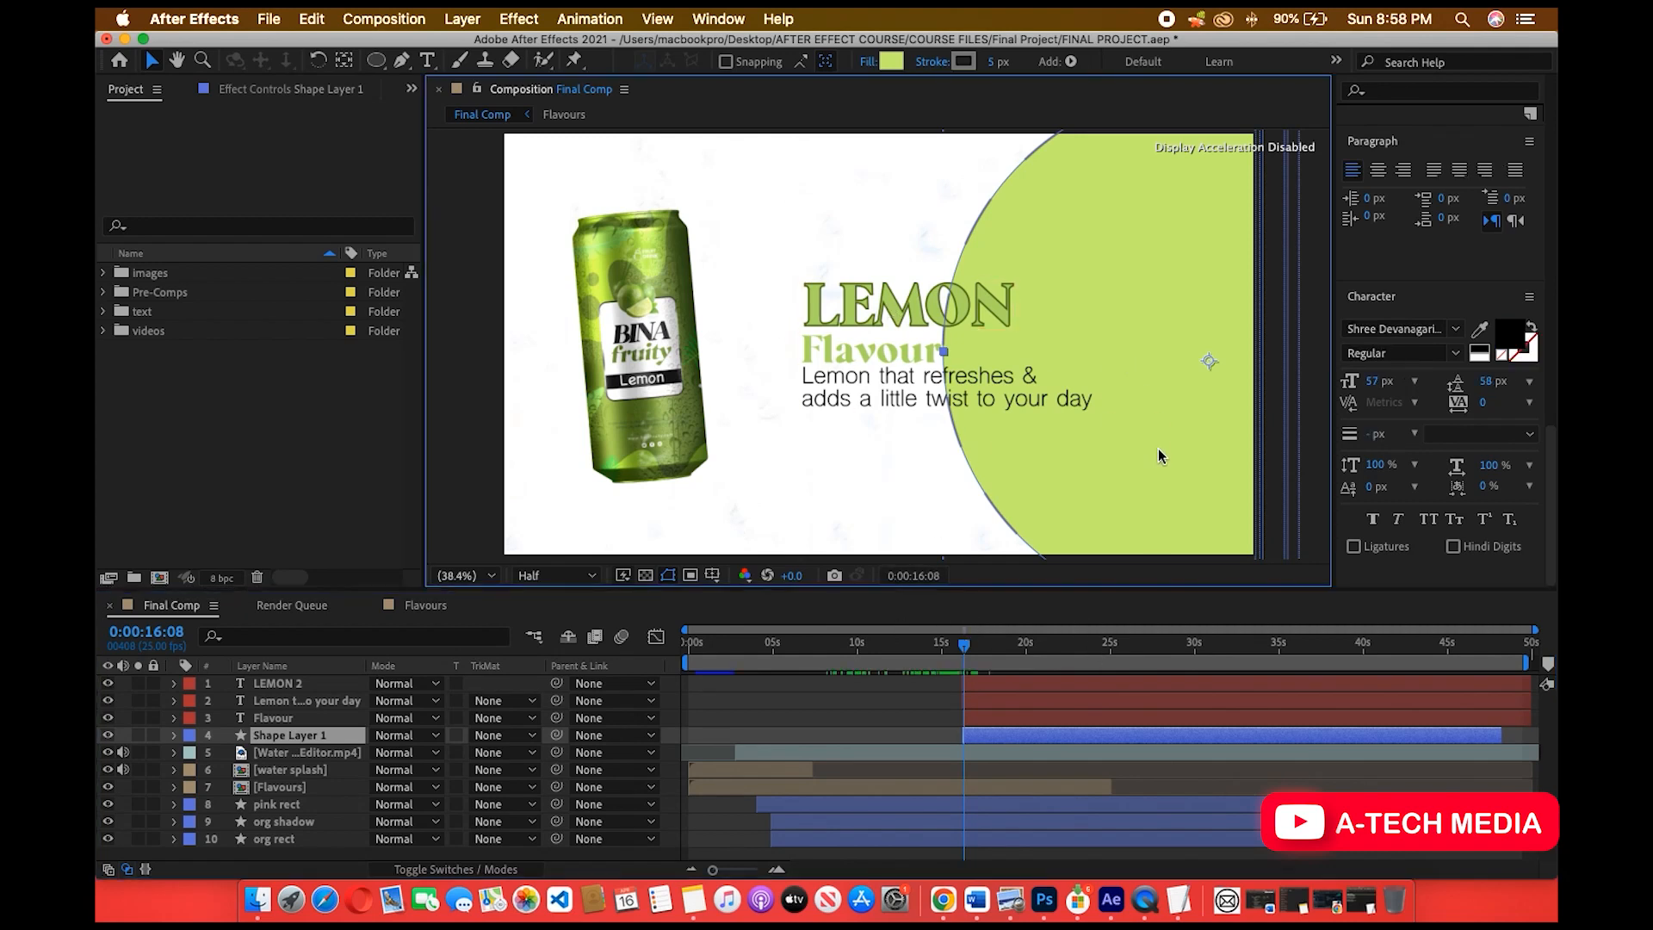
click(892, 709)
click(958, 749)
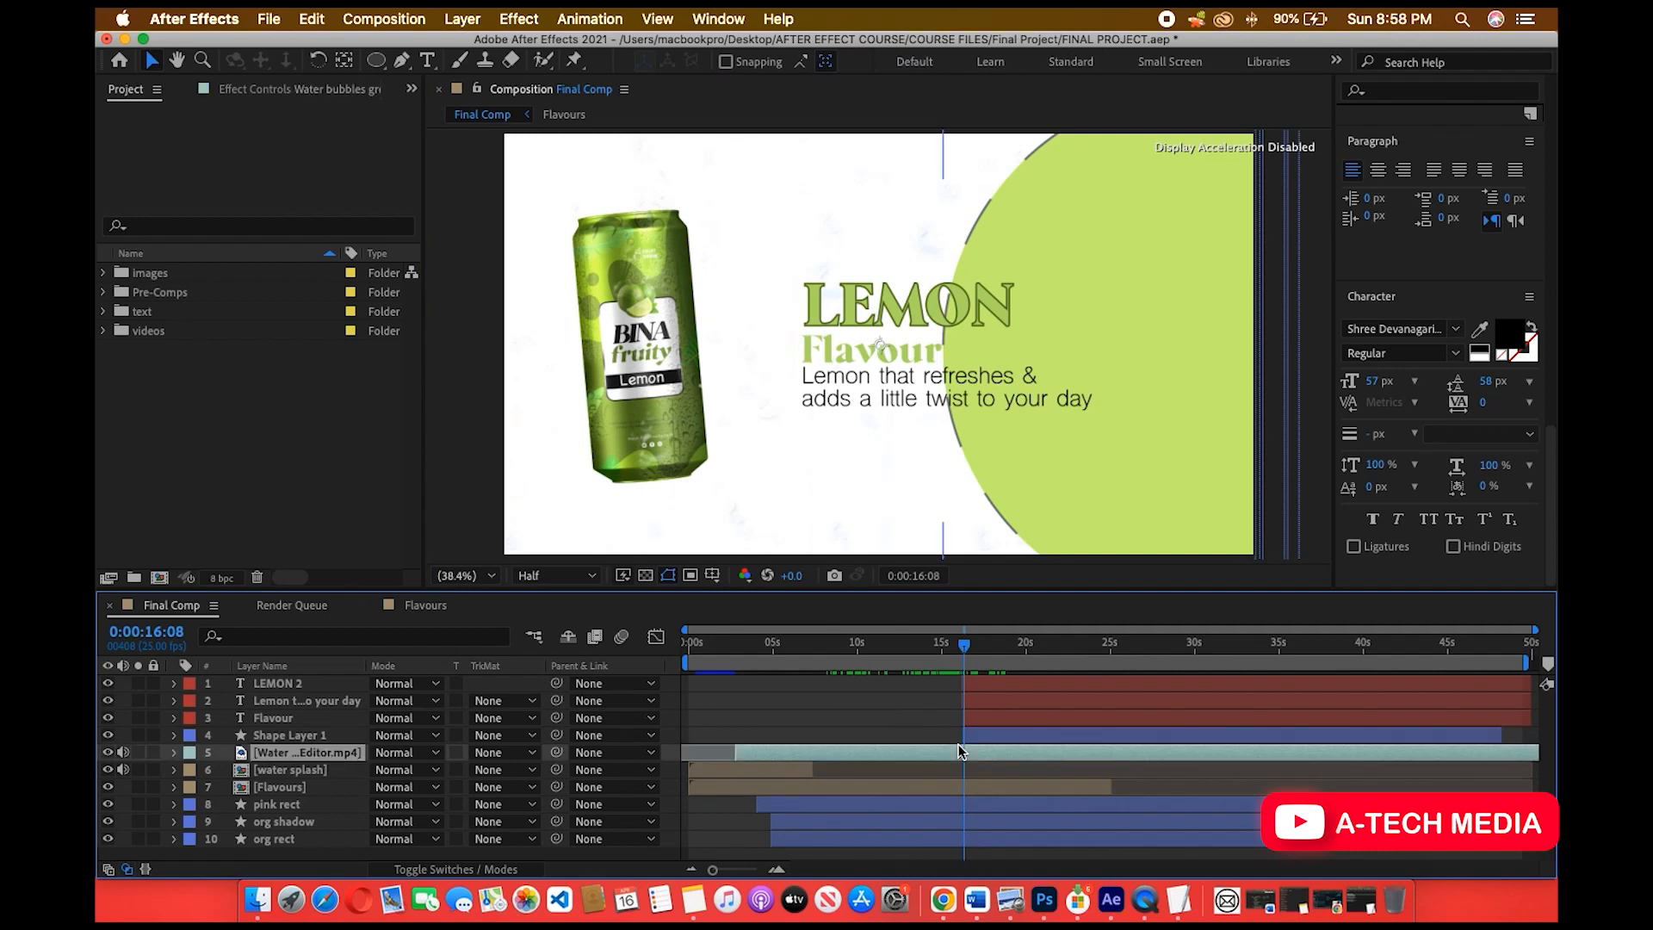
click(894, 738)
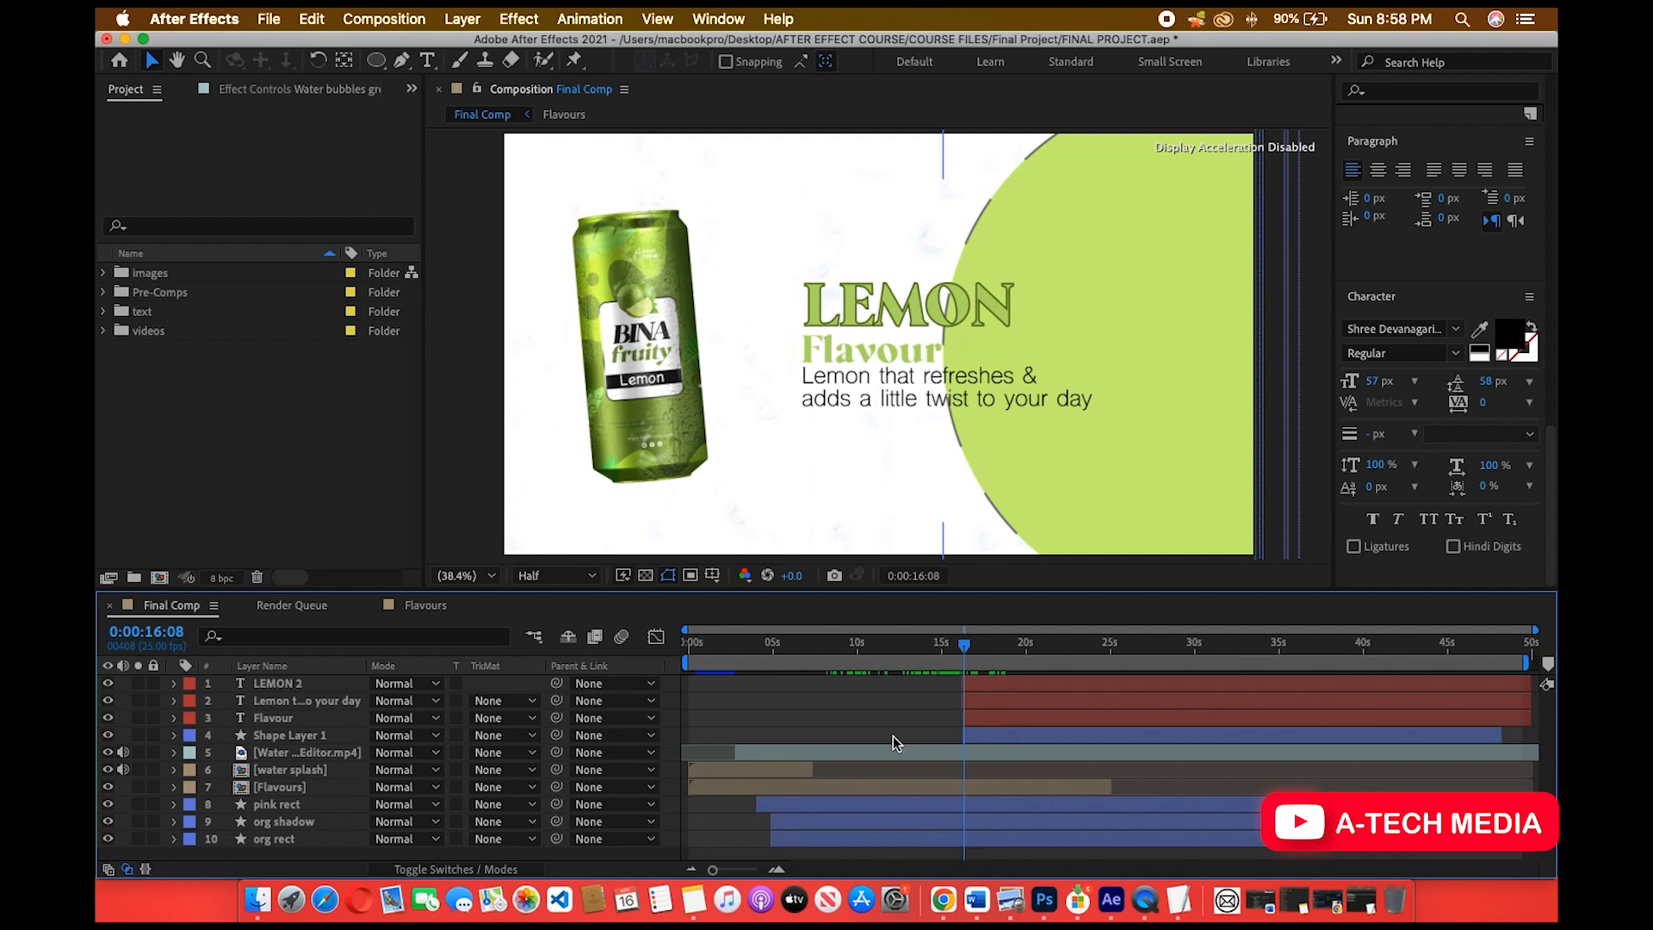
Tighten the tagline's tracking to -13.
click(849, 422)
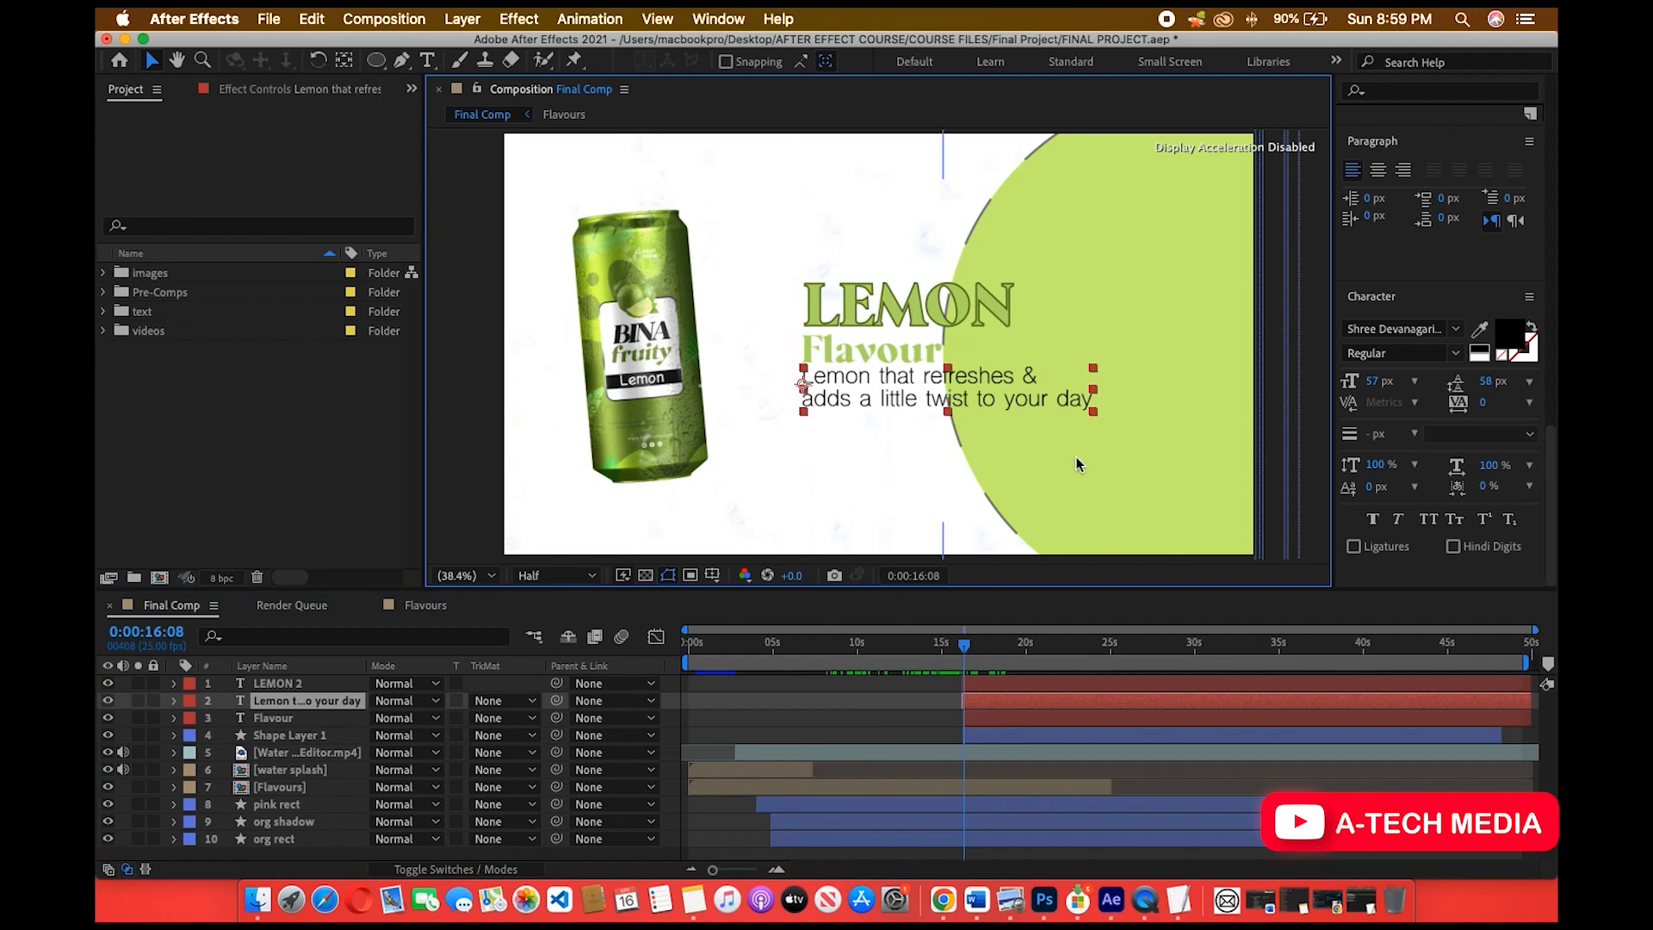
click(961, 420)
click(959, 413)
drag(1482, 403, 1471, 404)
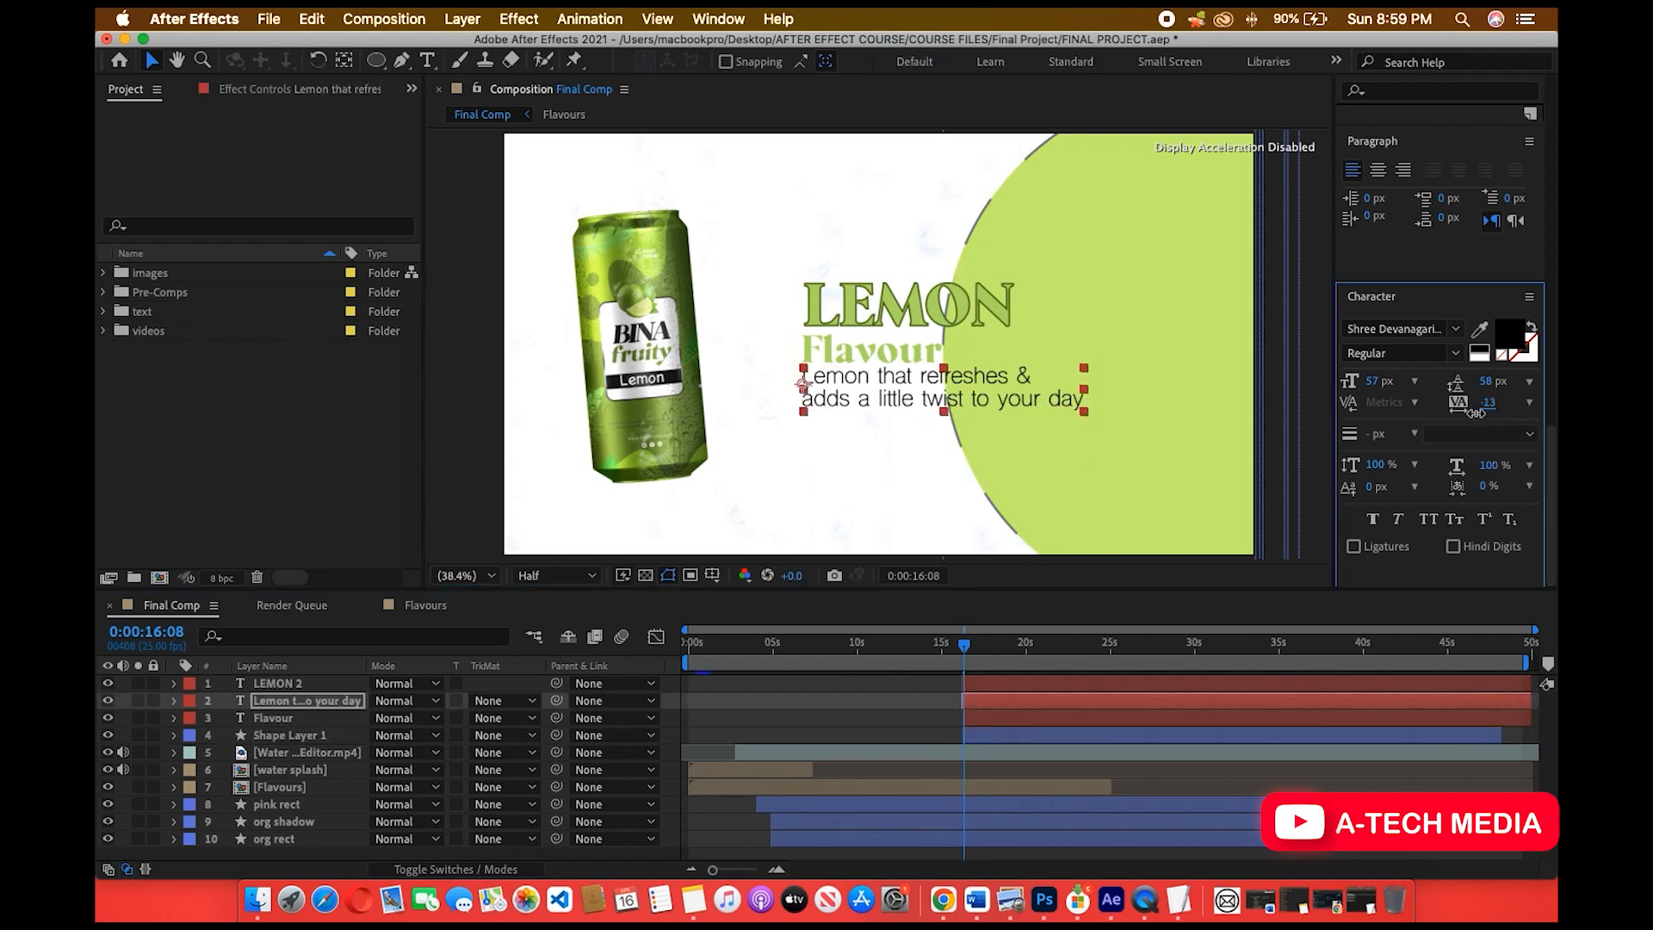
click(1222, 734)
click(1083, 823)
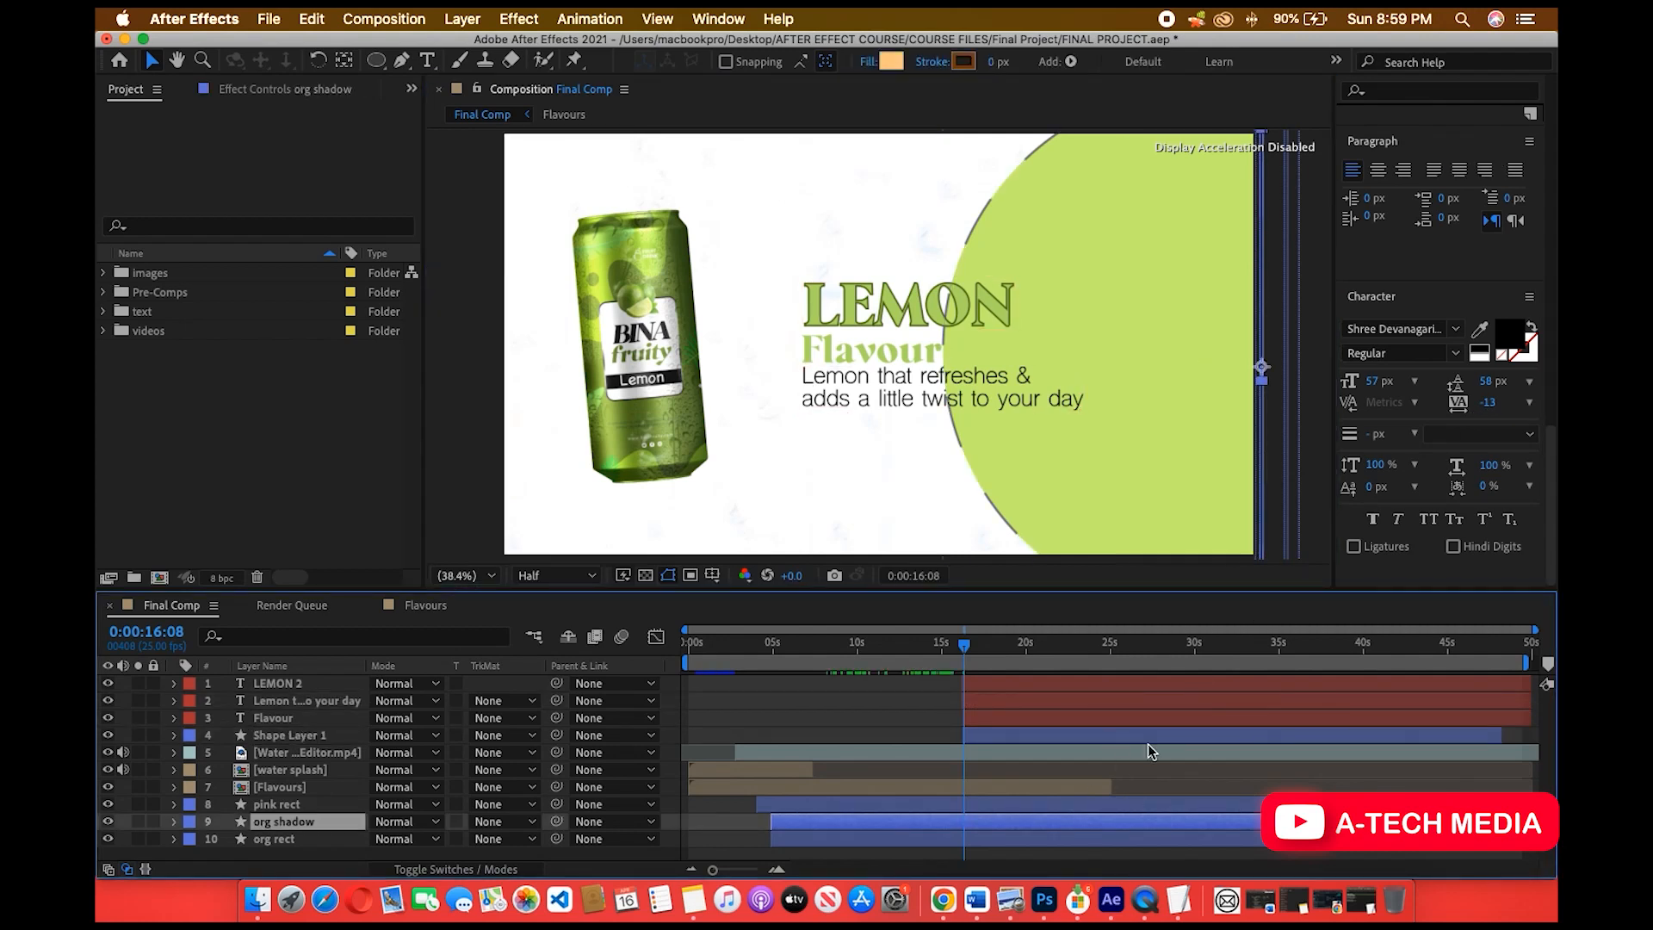
click(1102, 706)
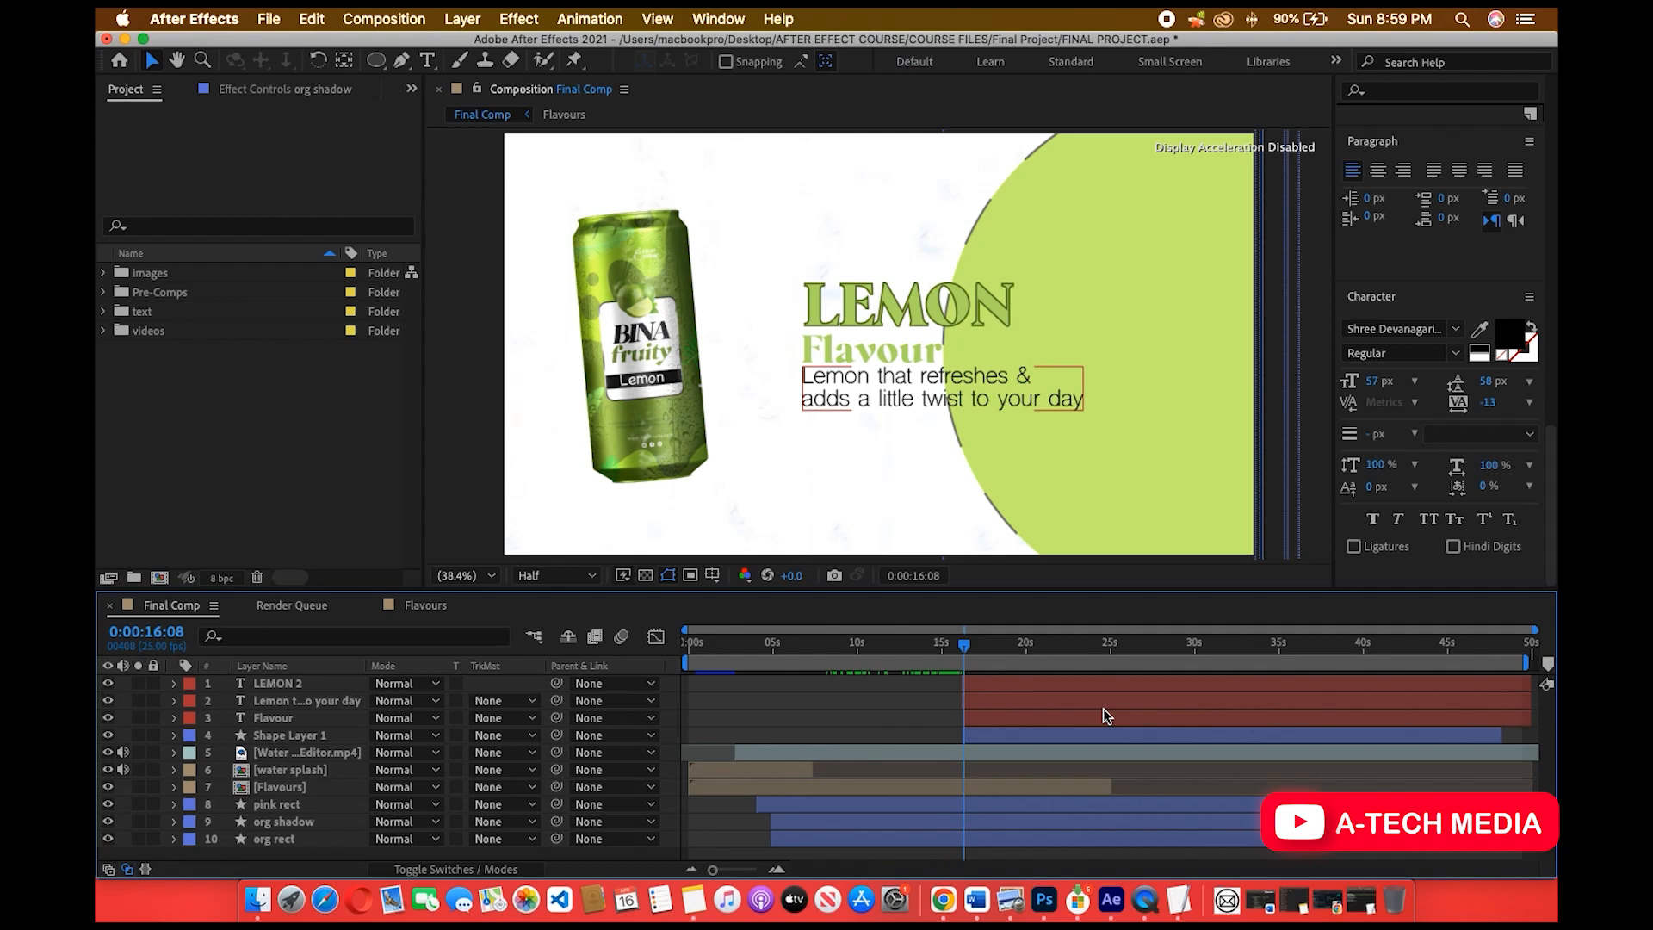
double_click(689, 176)
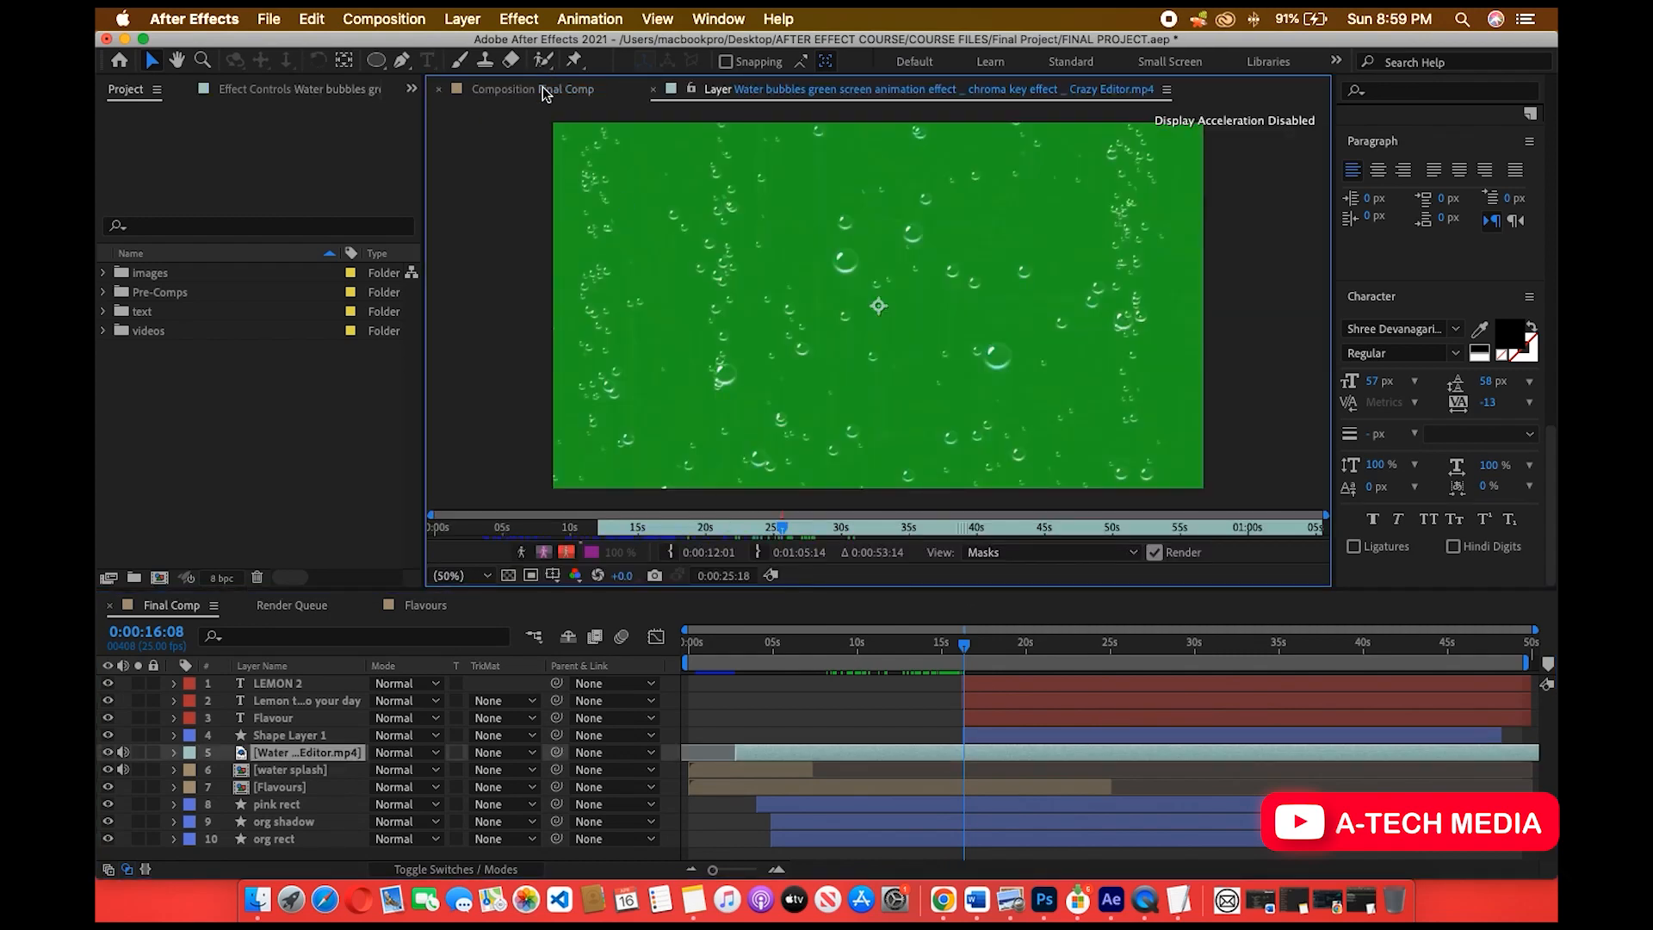
click(545, 89)
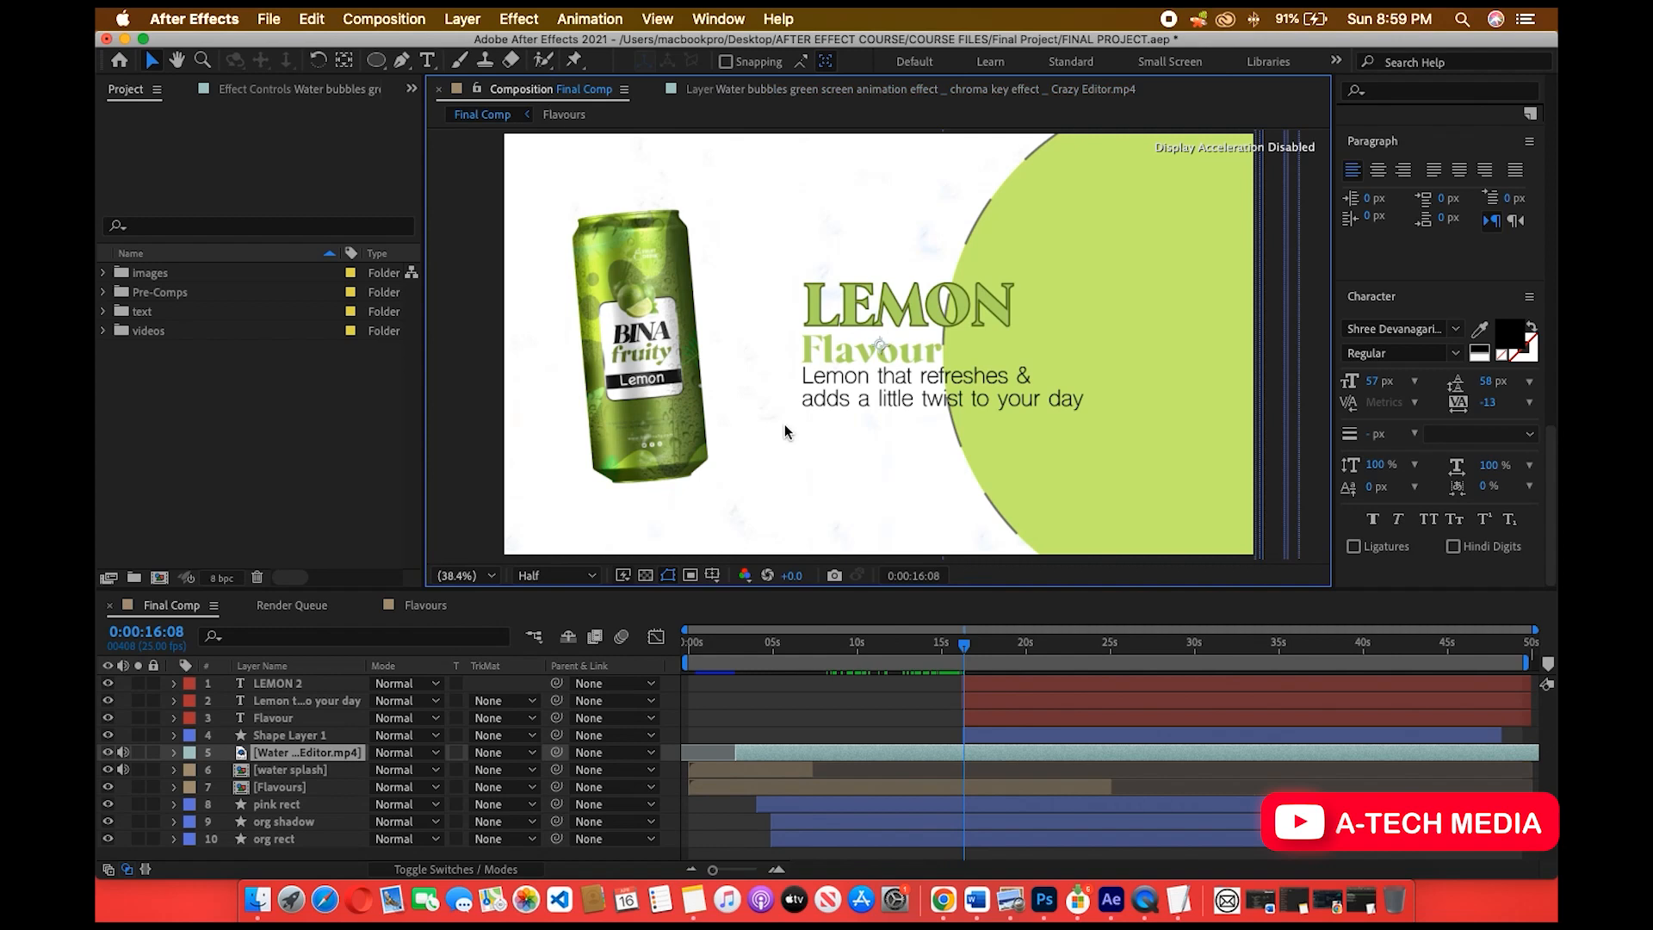
Try to trim the starts of the three text layers and the green circle layer together to a later frame.
click(966, 652)
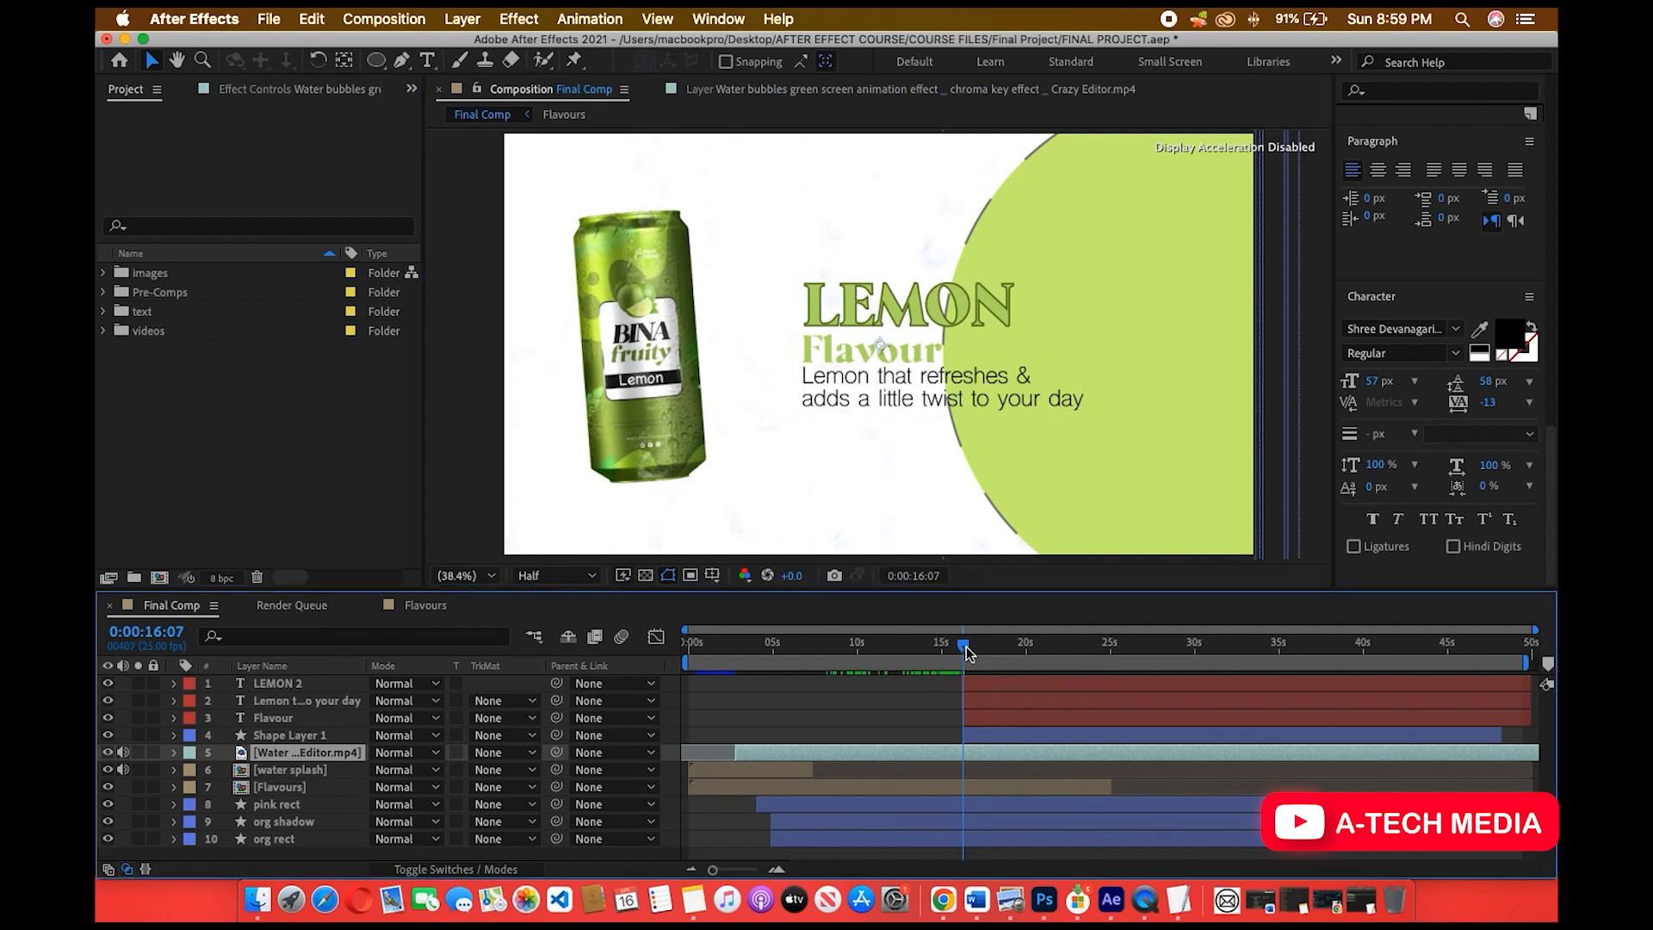
mouse_move(964, 645)
mouse_down()
mouse_move(1051, 647)
mouse_move(960, 659)
mouse_up()
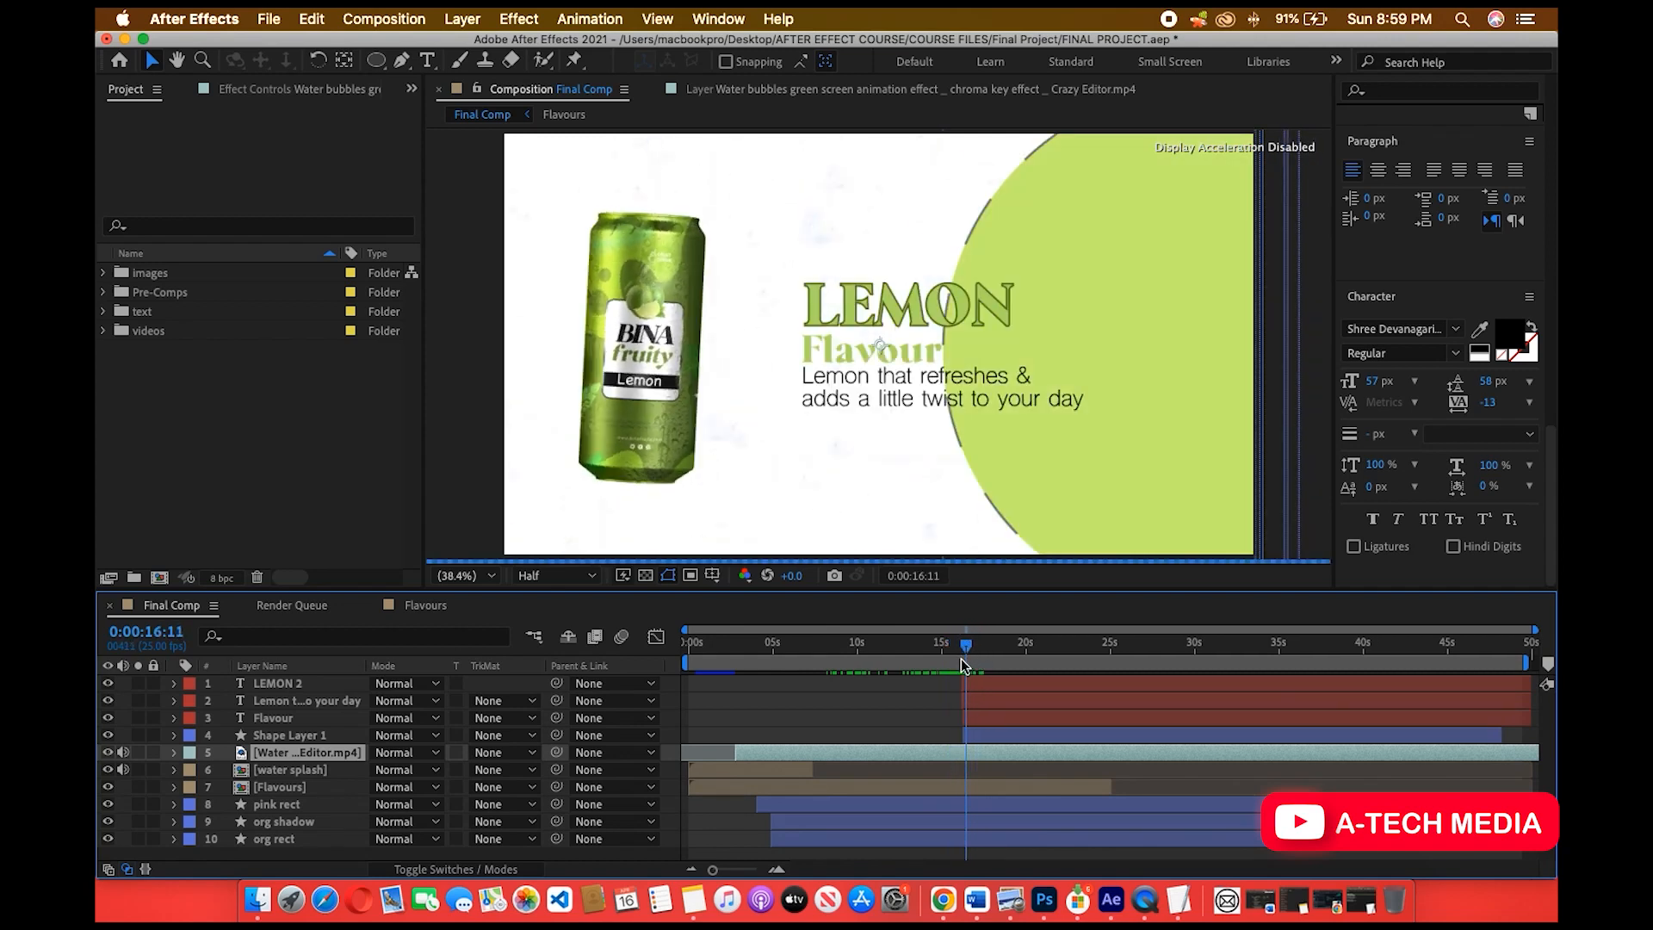
click(988, 683)
super+click(984, 713)
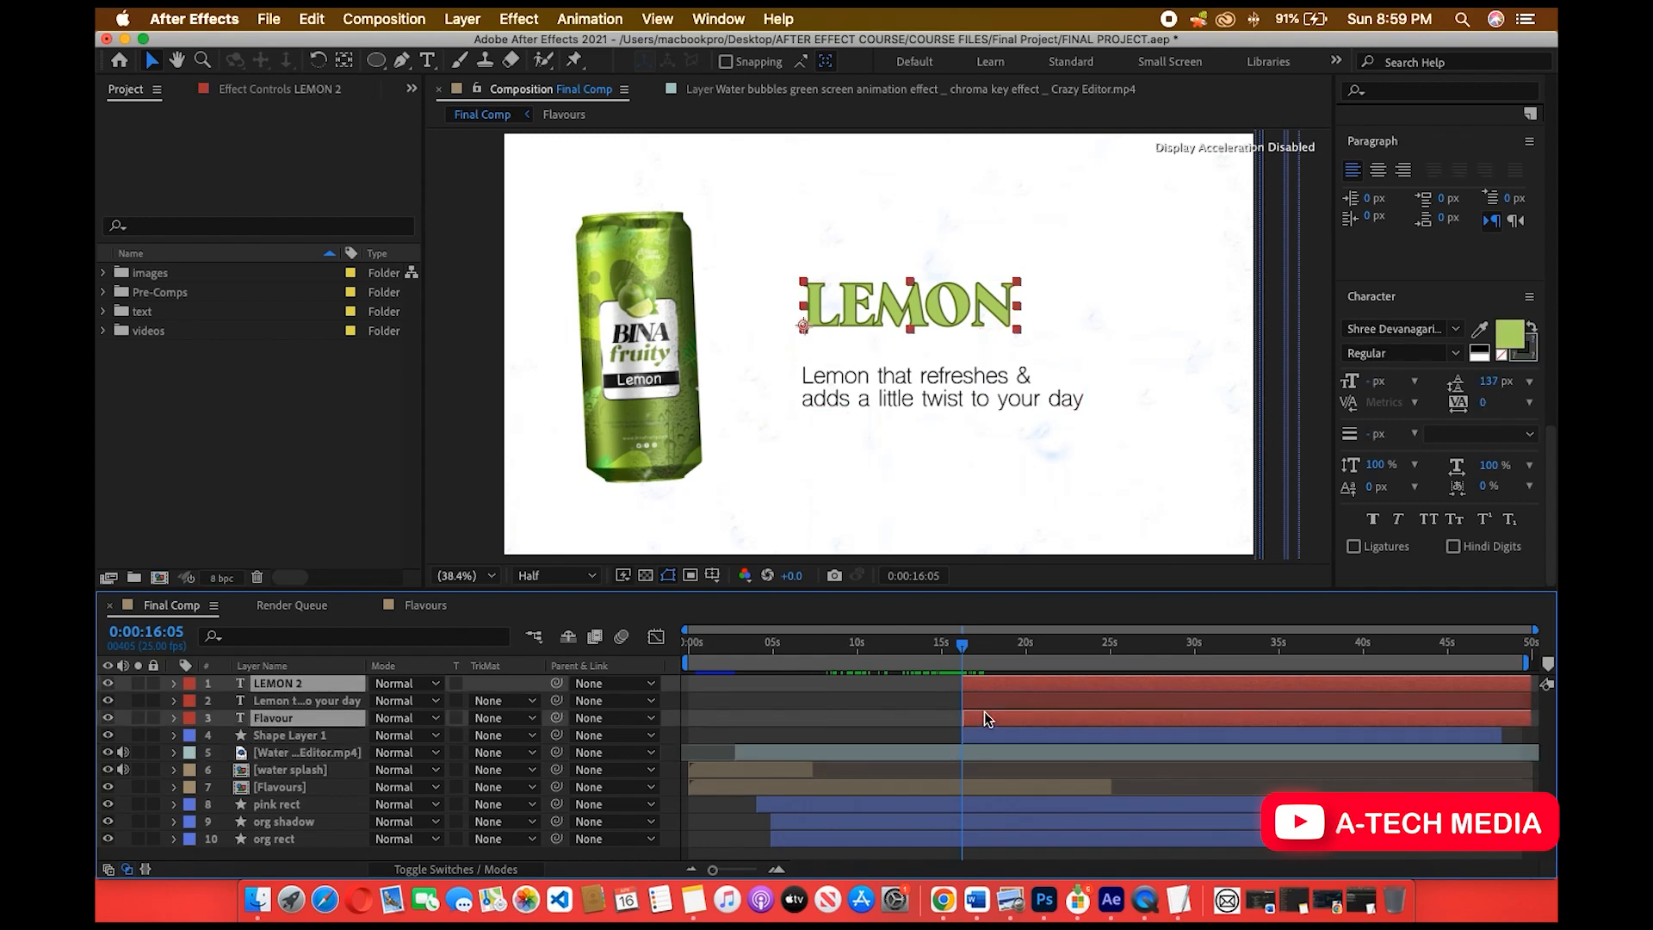
super+click(984, 699)
super+click(984, 735)
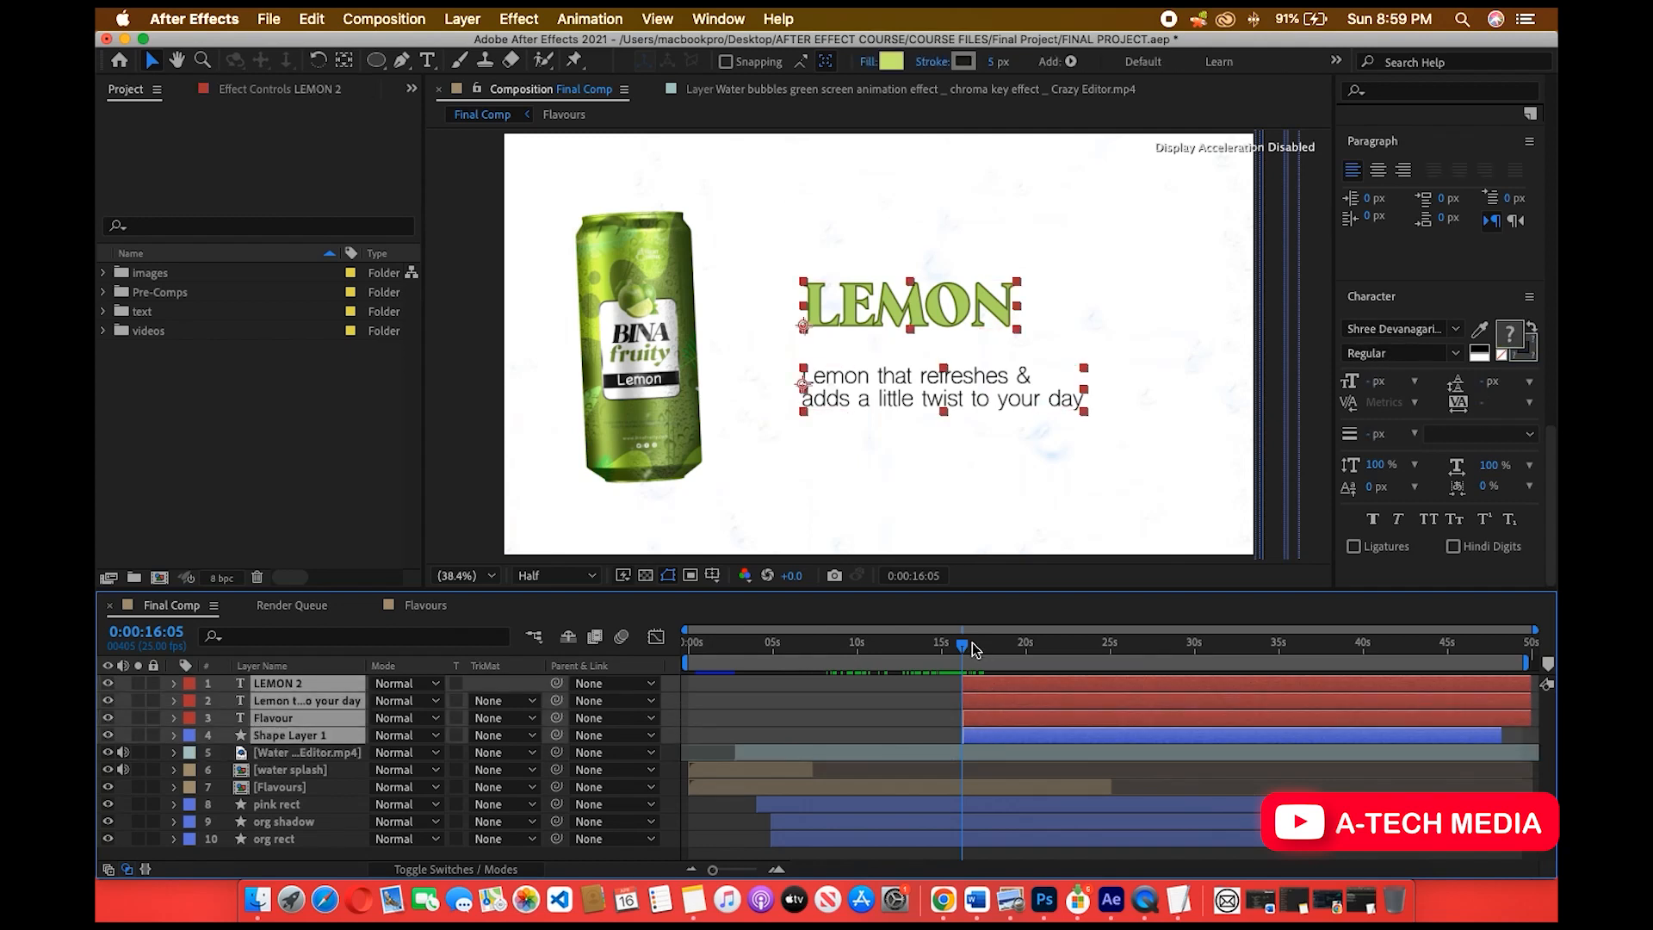
drag(970, 642, 969, 651)
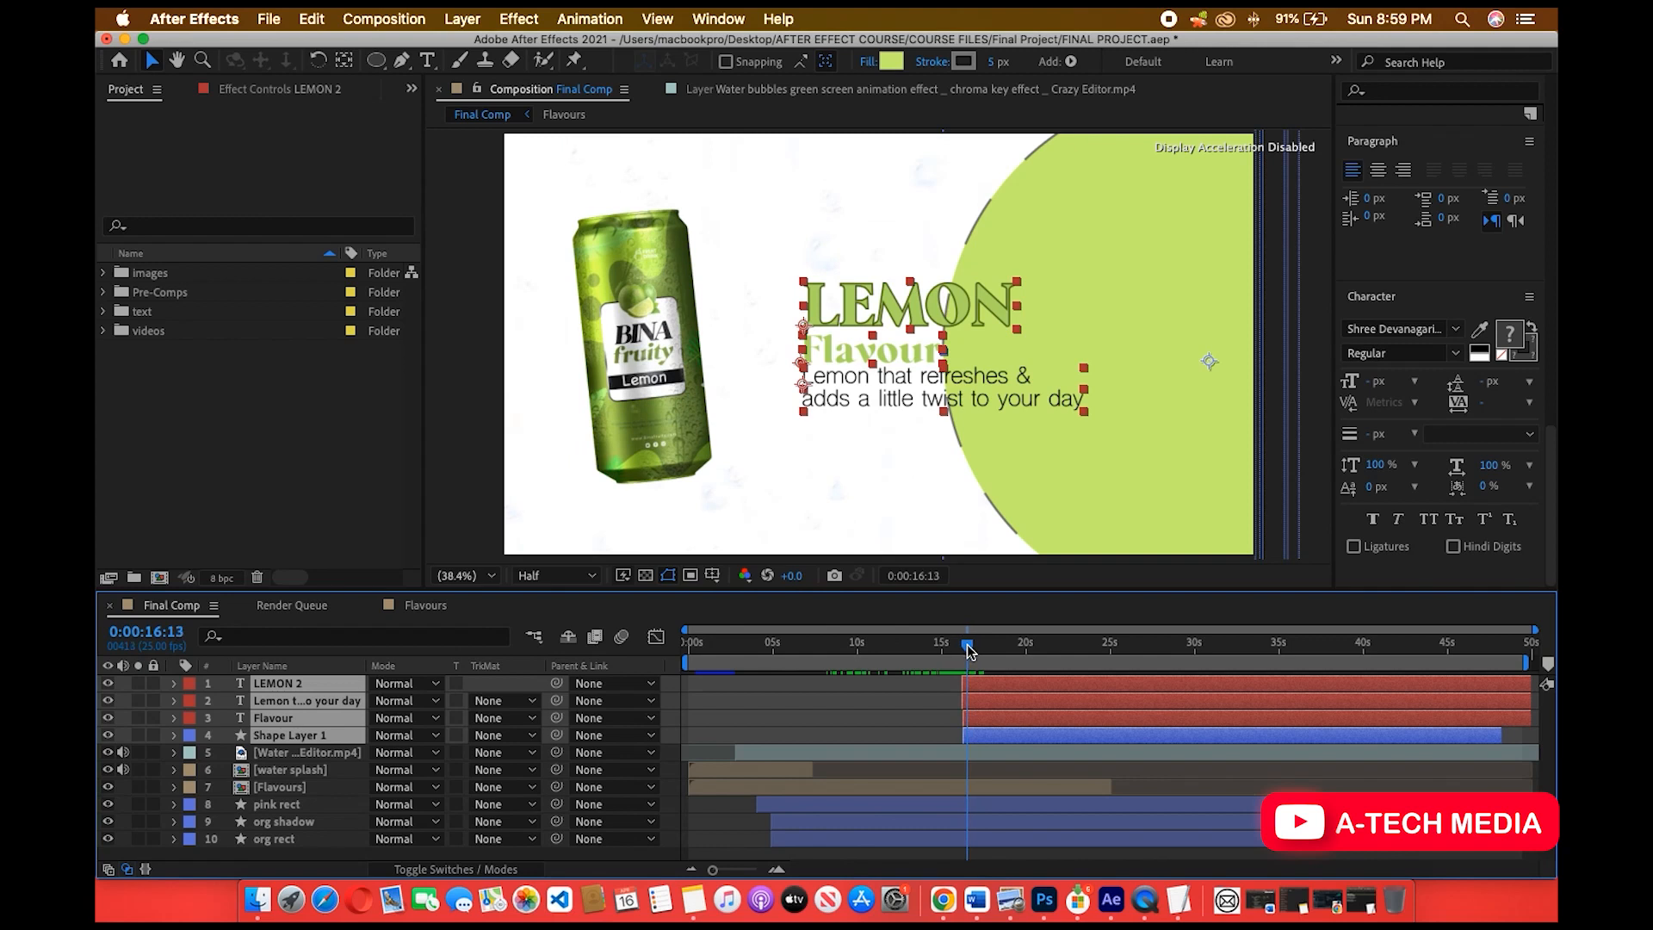
key(equal)
key(equal)
key(equal)
key(equal)
key(equal)
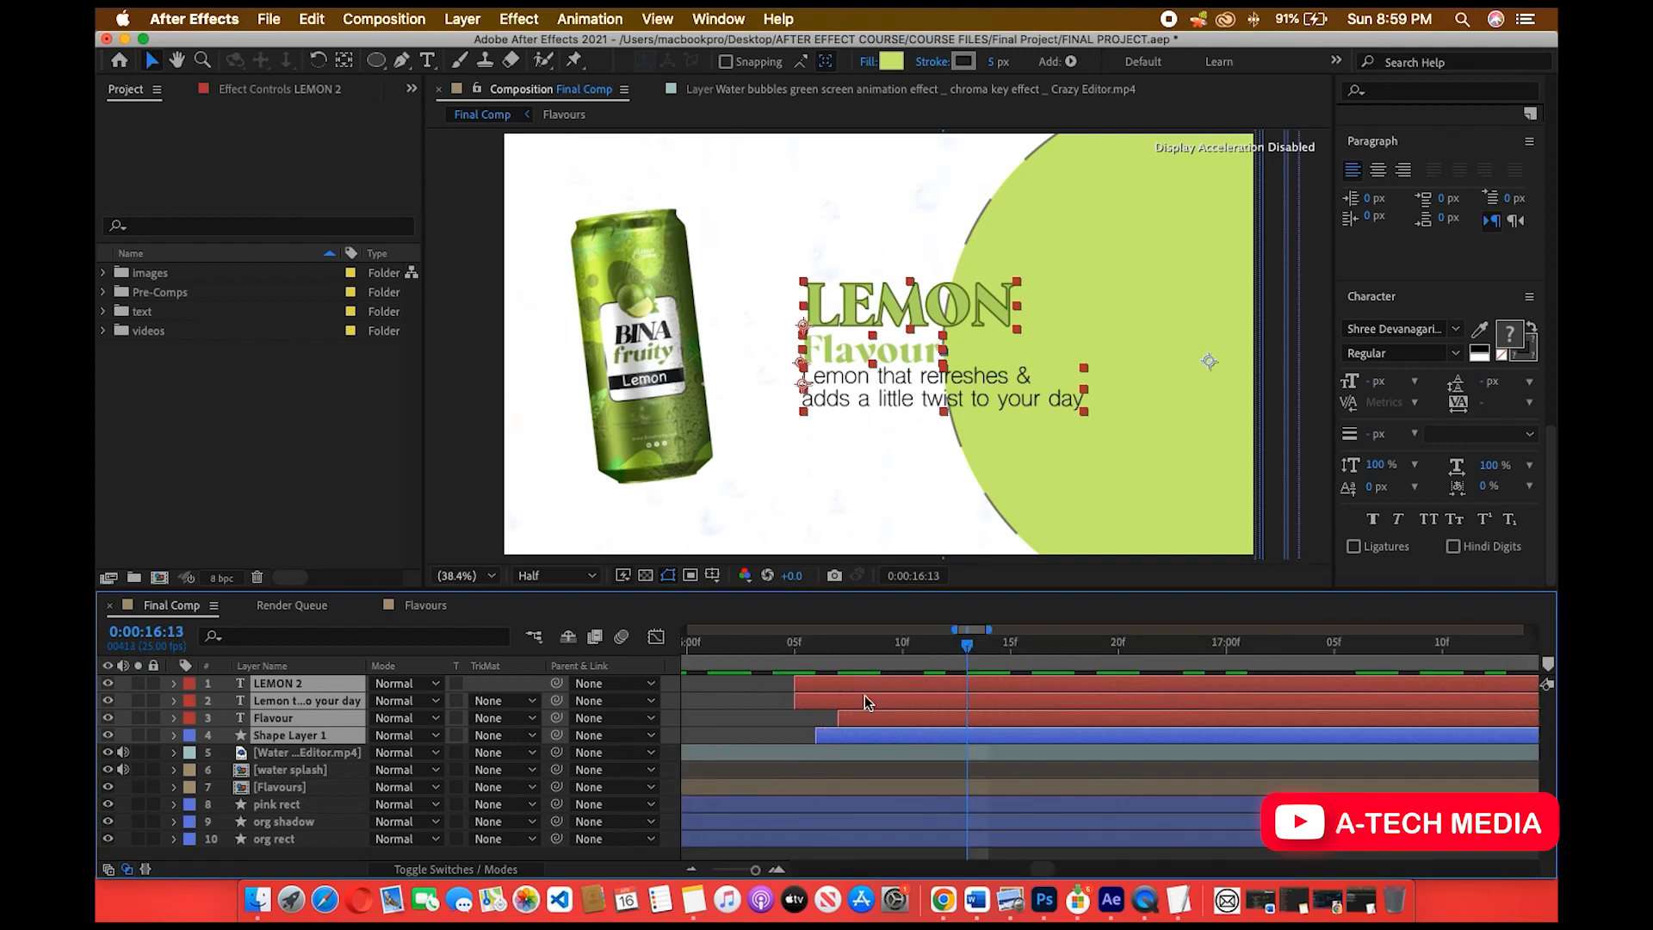
drag(796, 685, 922, 703)
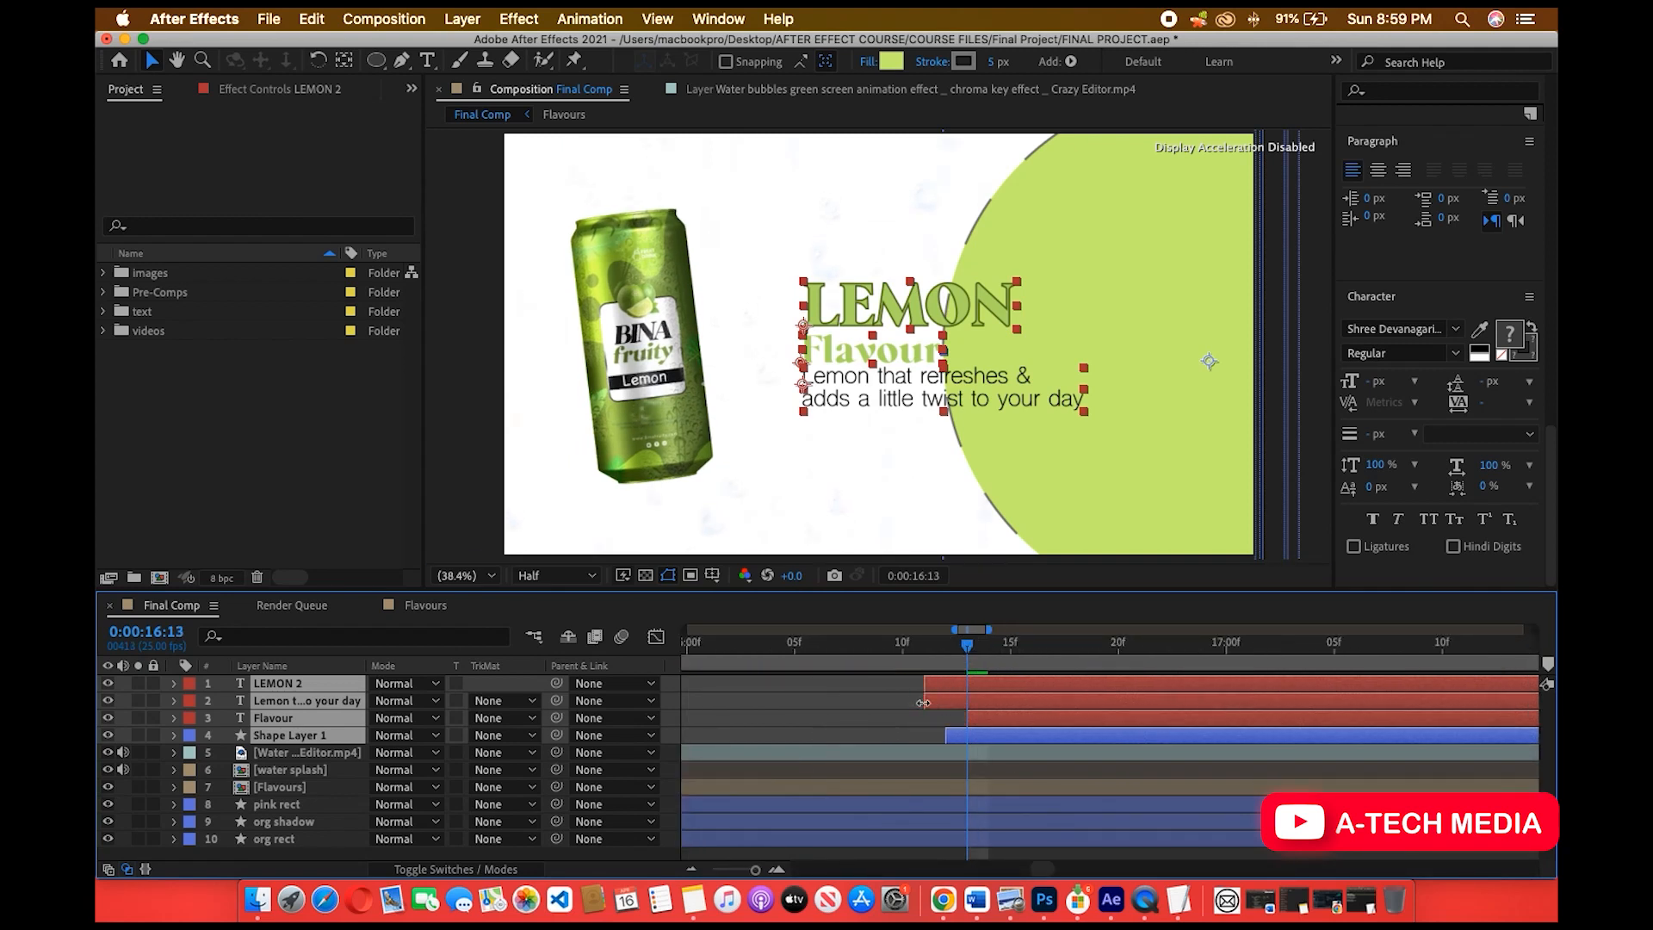
key(super+z)
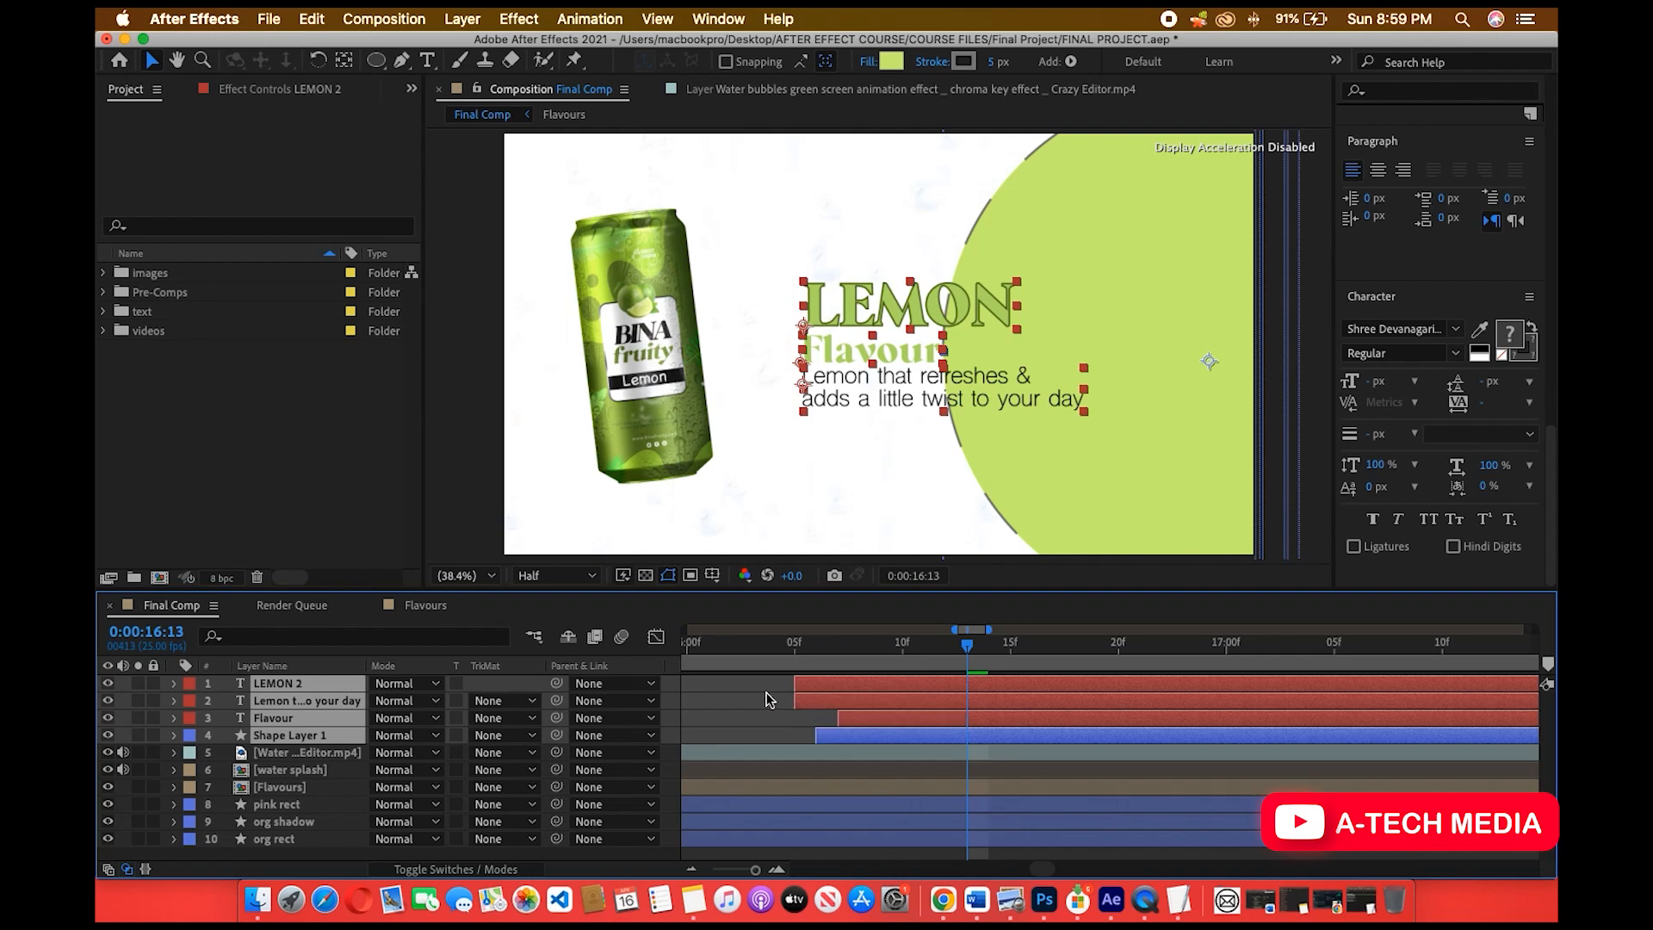
Align the starts of the LEMON title, tagline and green circle layers exactly with the Flavour layer's start.
click(769, 699)
drag(794, 684, 837, 702)
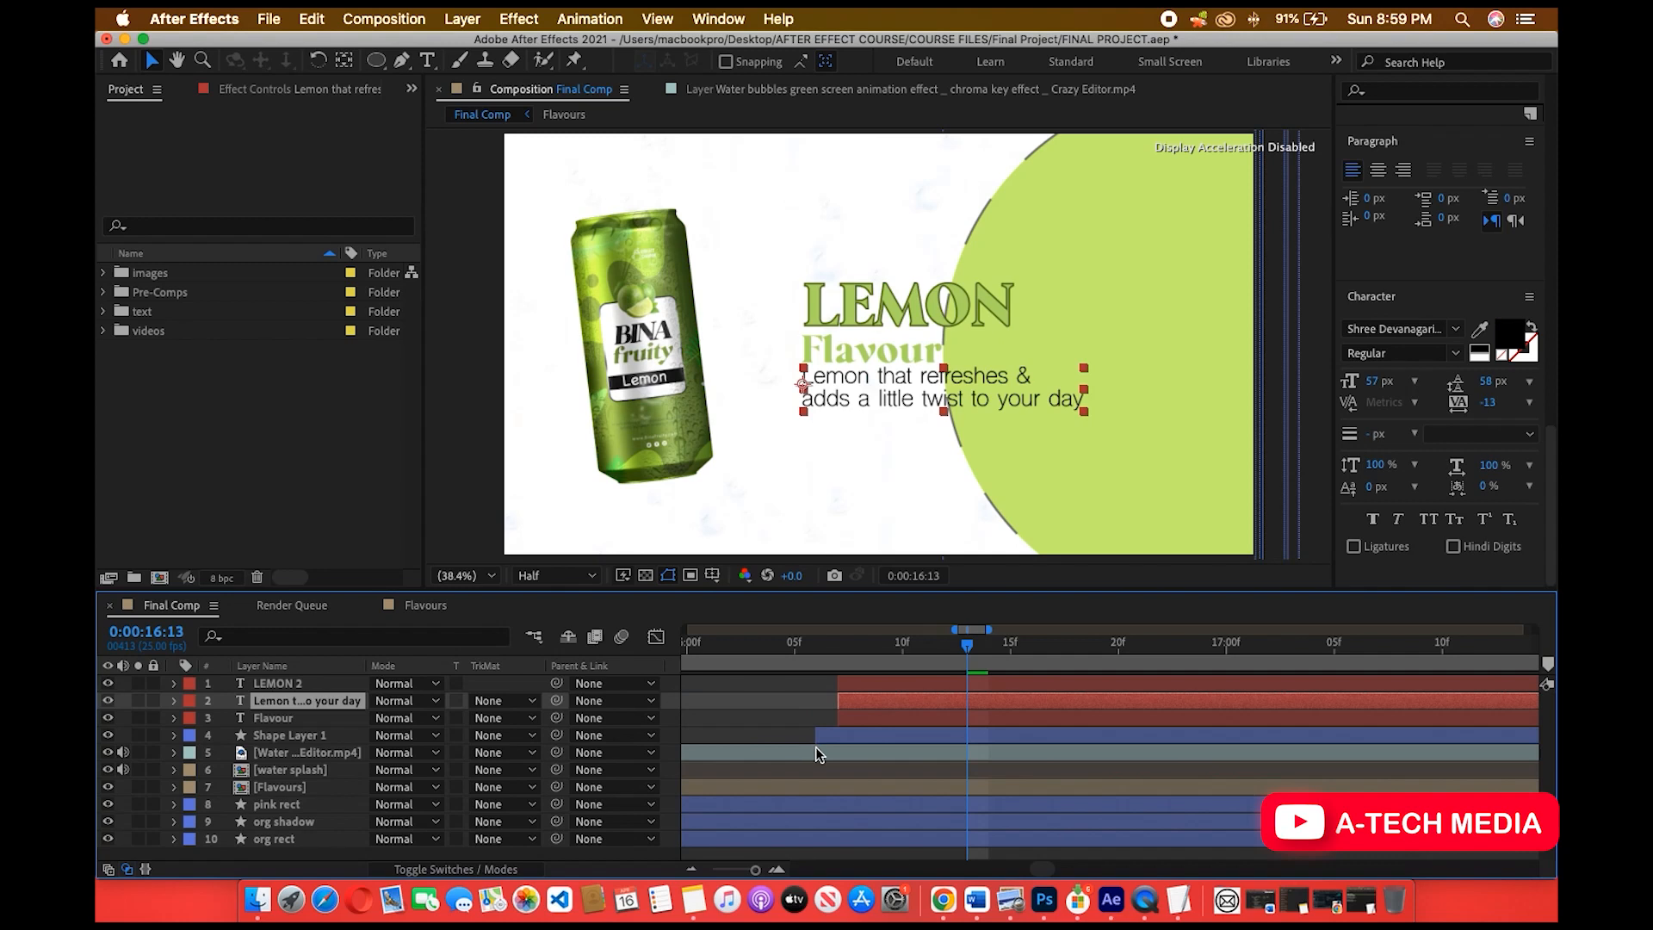
click(818, 736)
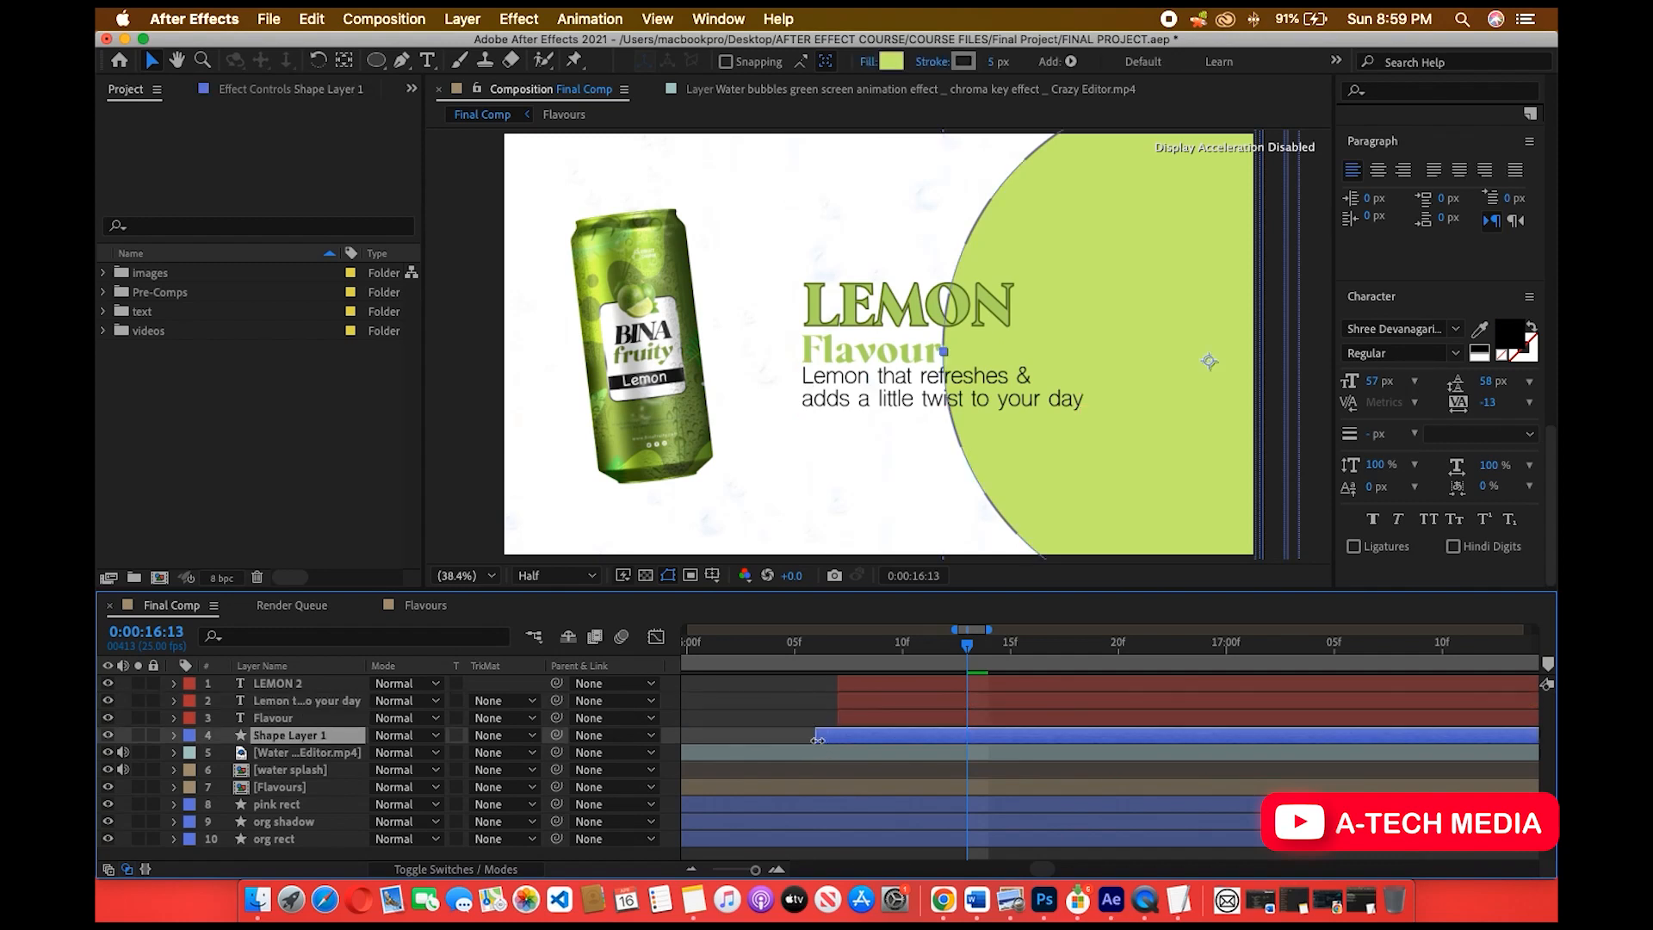
drag(818, 738, 839, 738)
drag(834, 645, 882, 664)
click(875, 702)
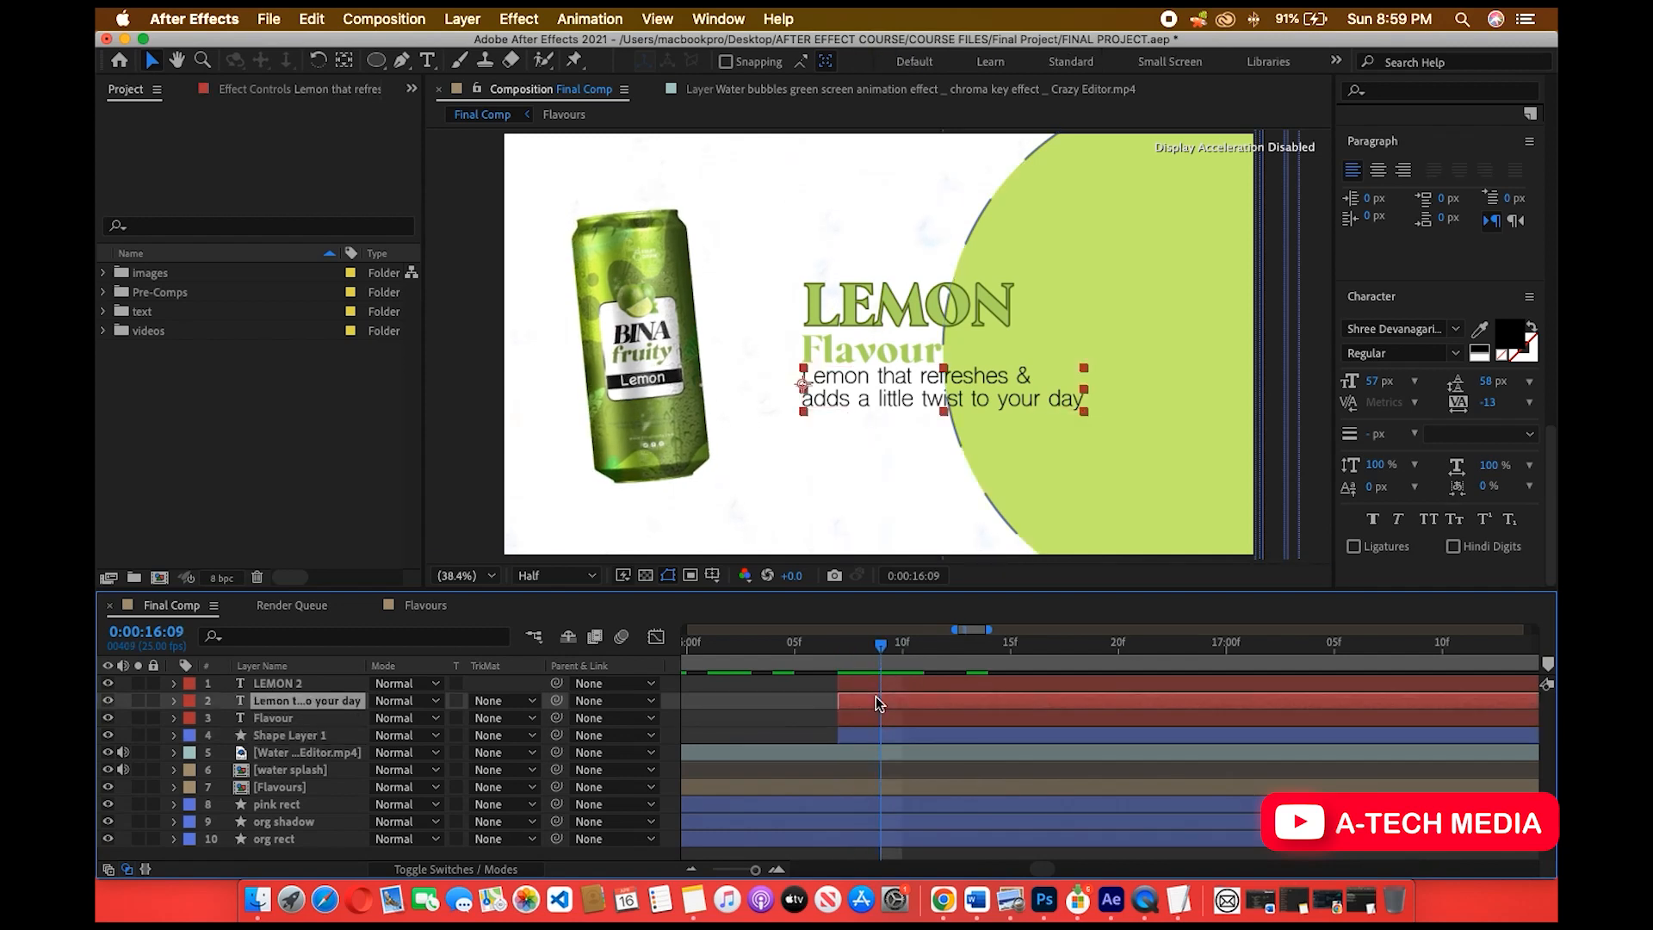
Trim the end of the LEMON title layer to just after 0:00:22:22.
key(minus)
key(minus)
key(minus)
key(minus)
click(923, 687)
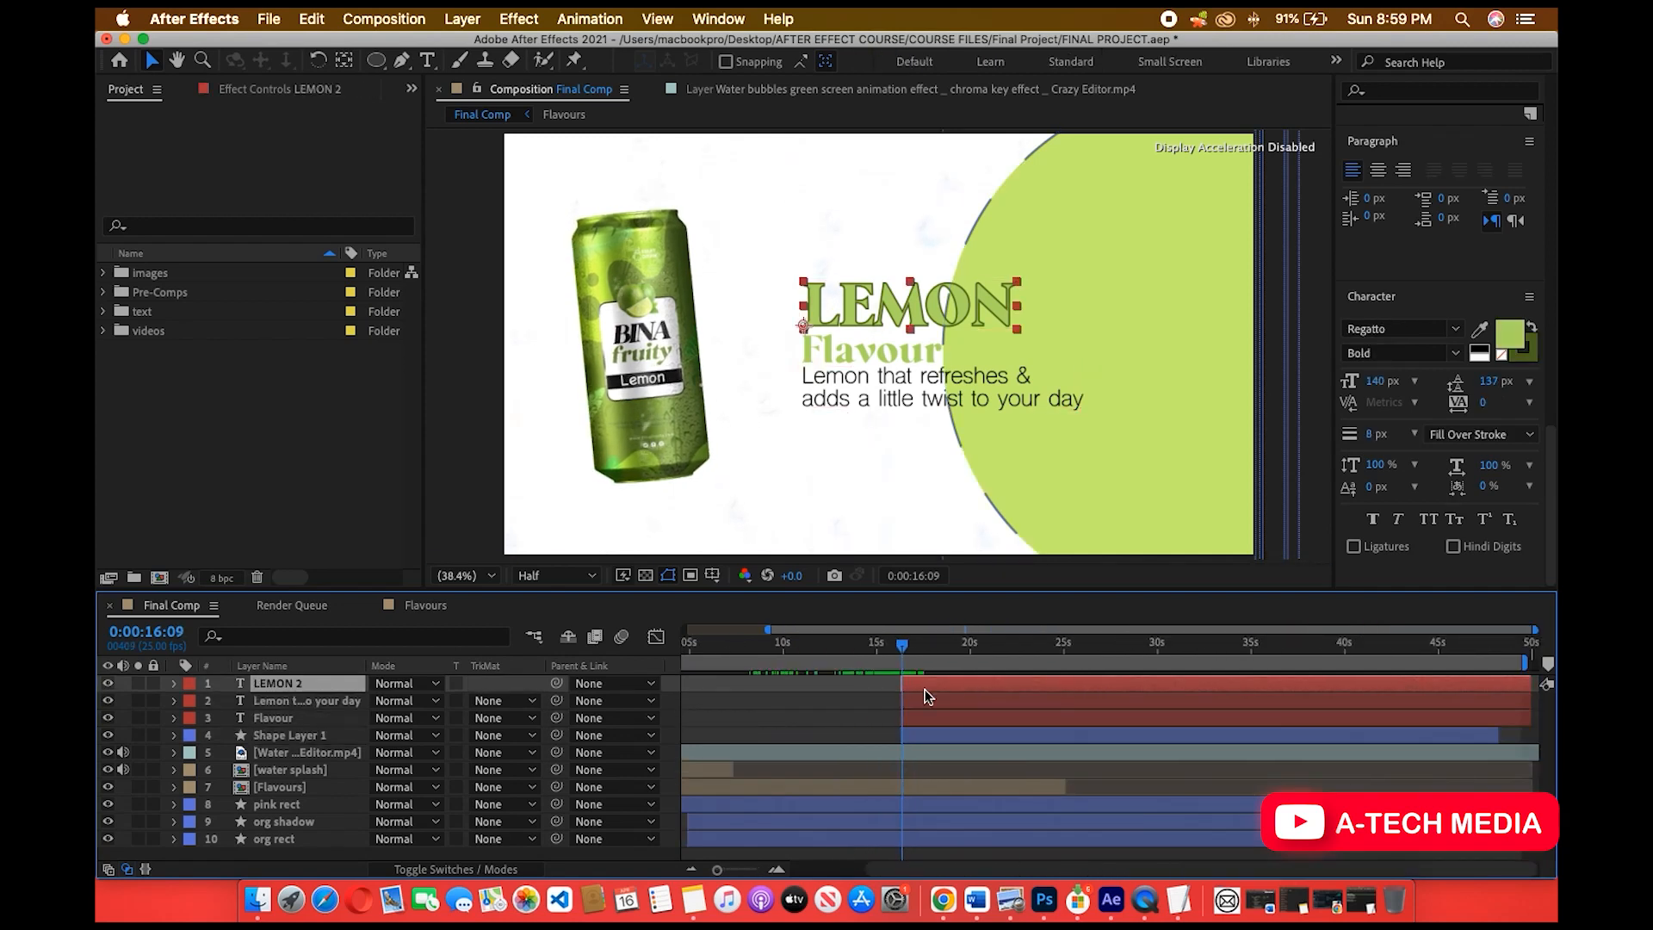
drag(925, 649, 1022, 693)
drag(1383, 694, 1035, 693)
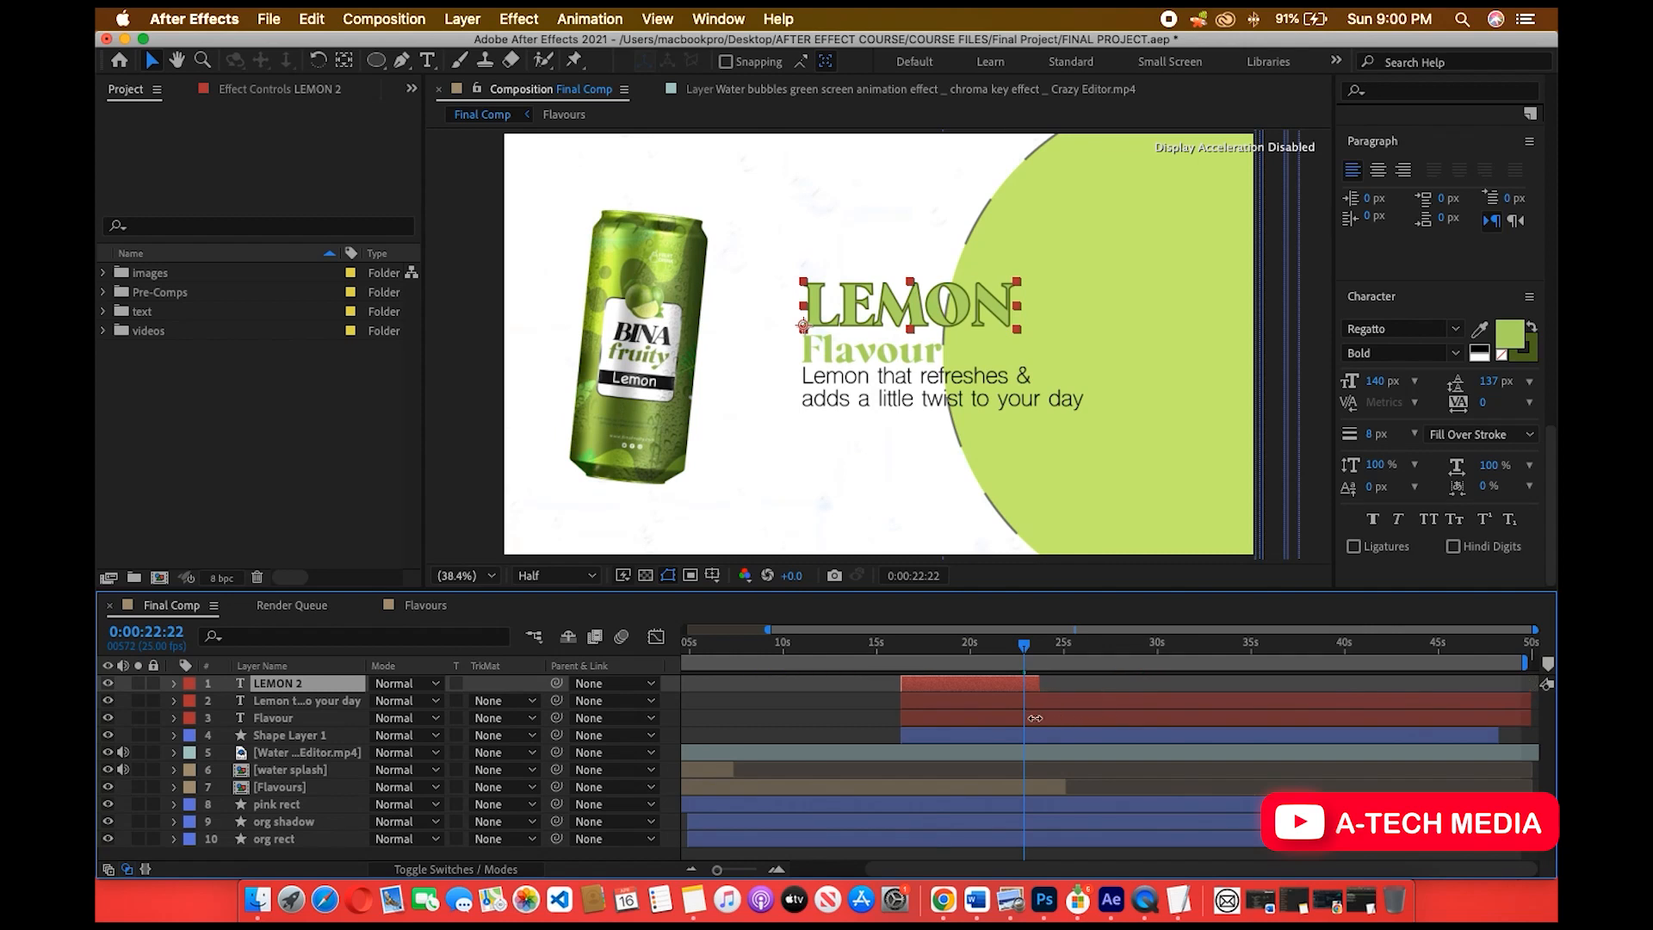
Switch to the reference video Fruit Juice Motion Advert .mp4 and examine the transition out of the lemon scene.
click(246, 902)
drag(923, 789, 874, 783)
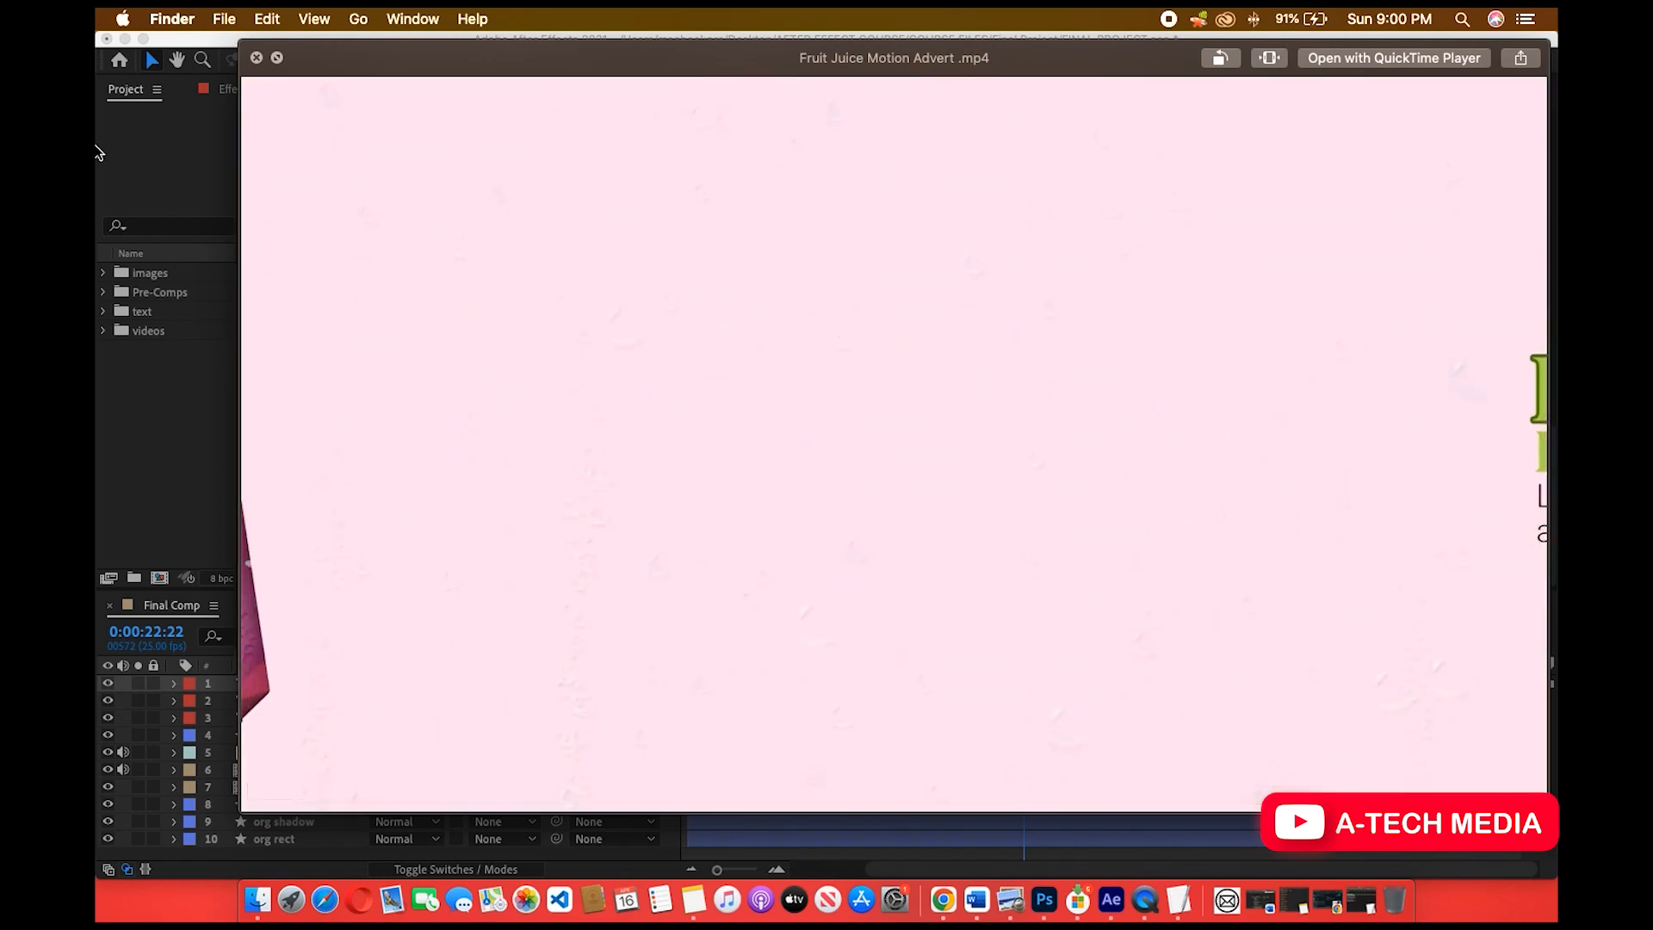
Return from the reference video to the composition and trim the ends of the LEMON title, tagline and Flavour layers to about 25 seconds.
click(257, 58)
click(1278, 582)
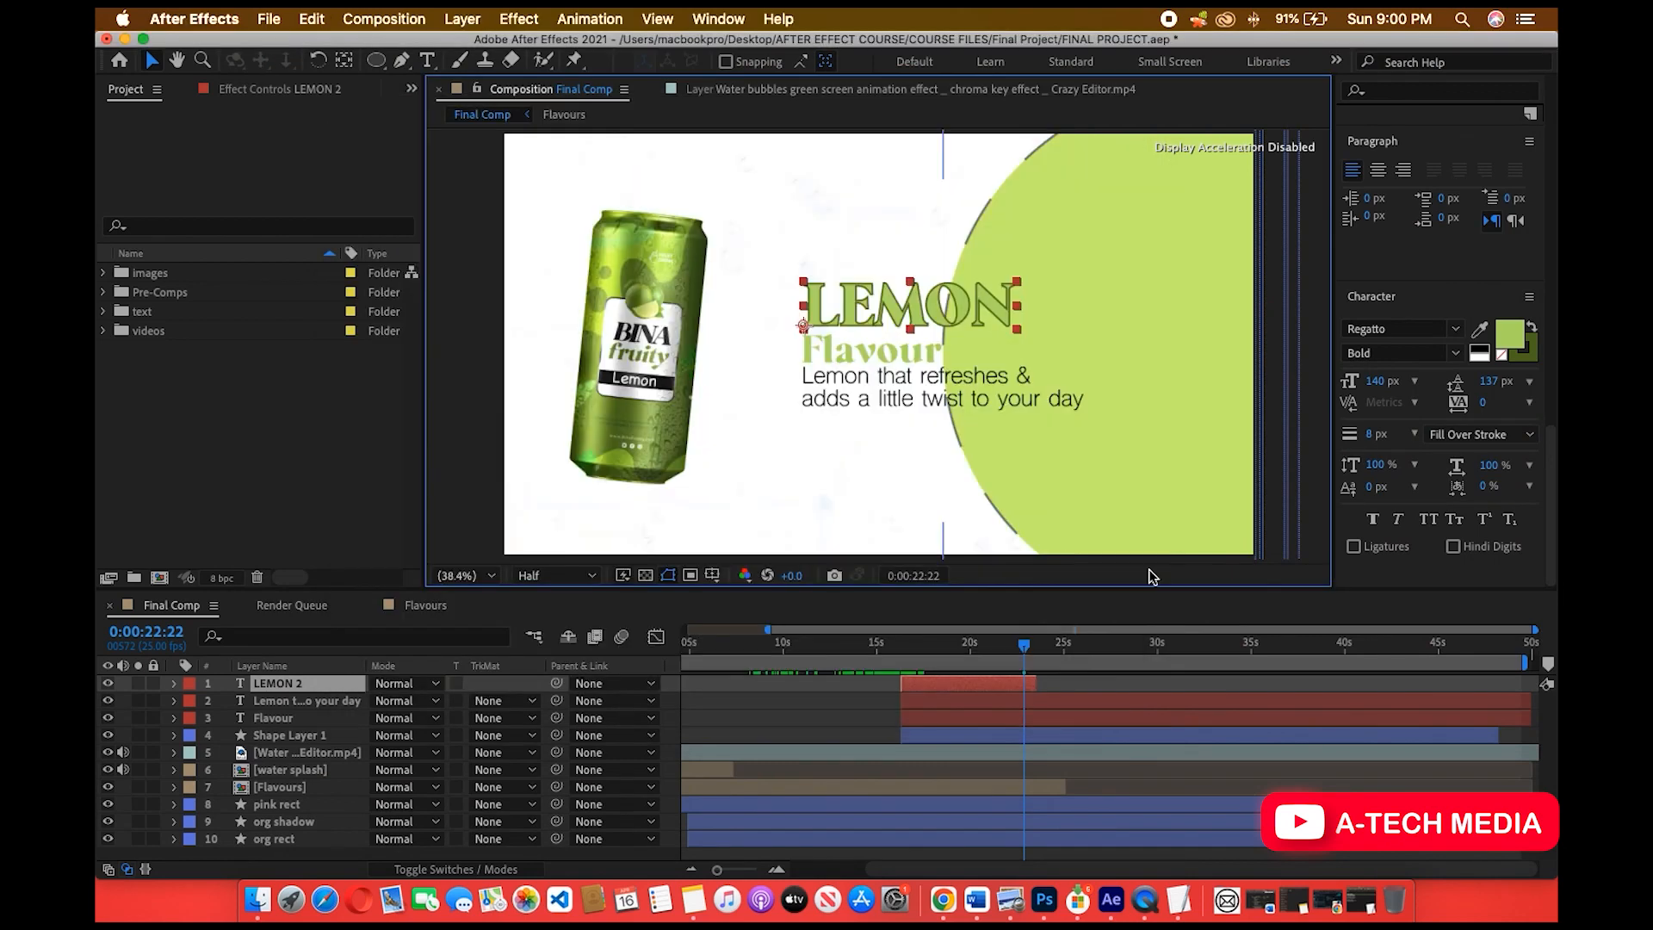
drag(1019, 655, 1068, 682)
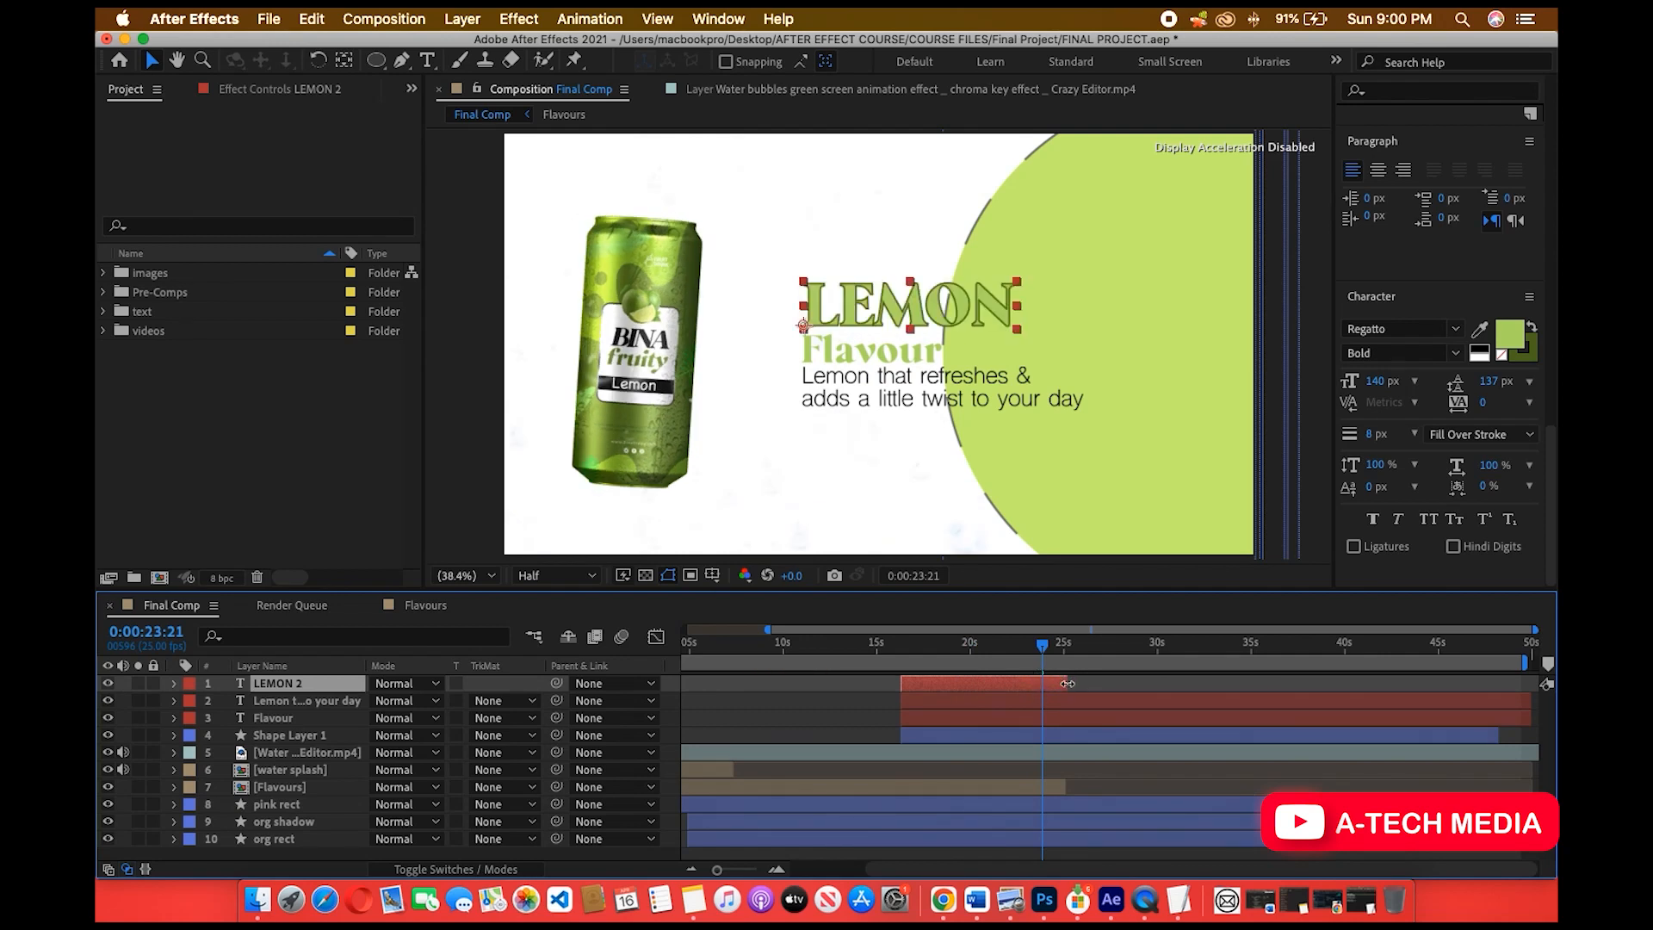
drag(1531, 706, 1072, 717)
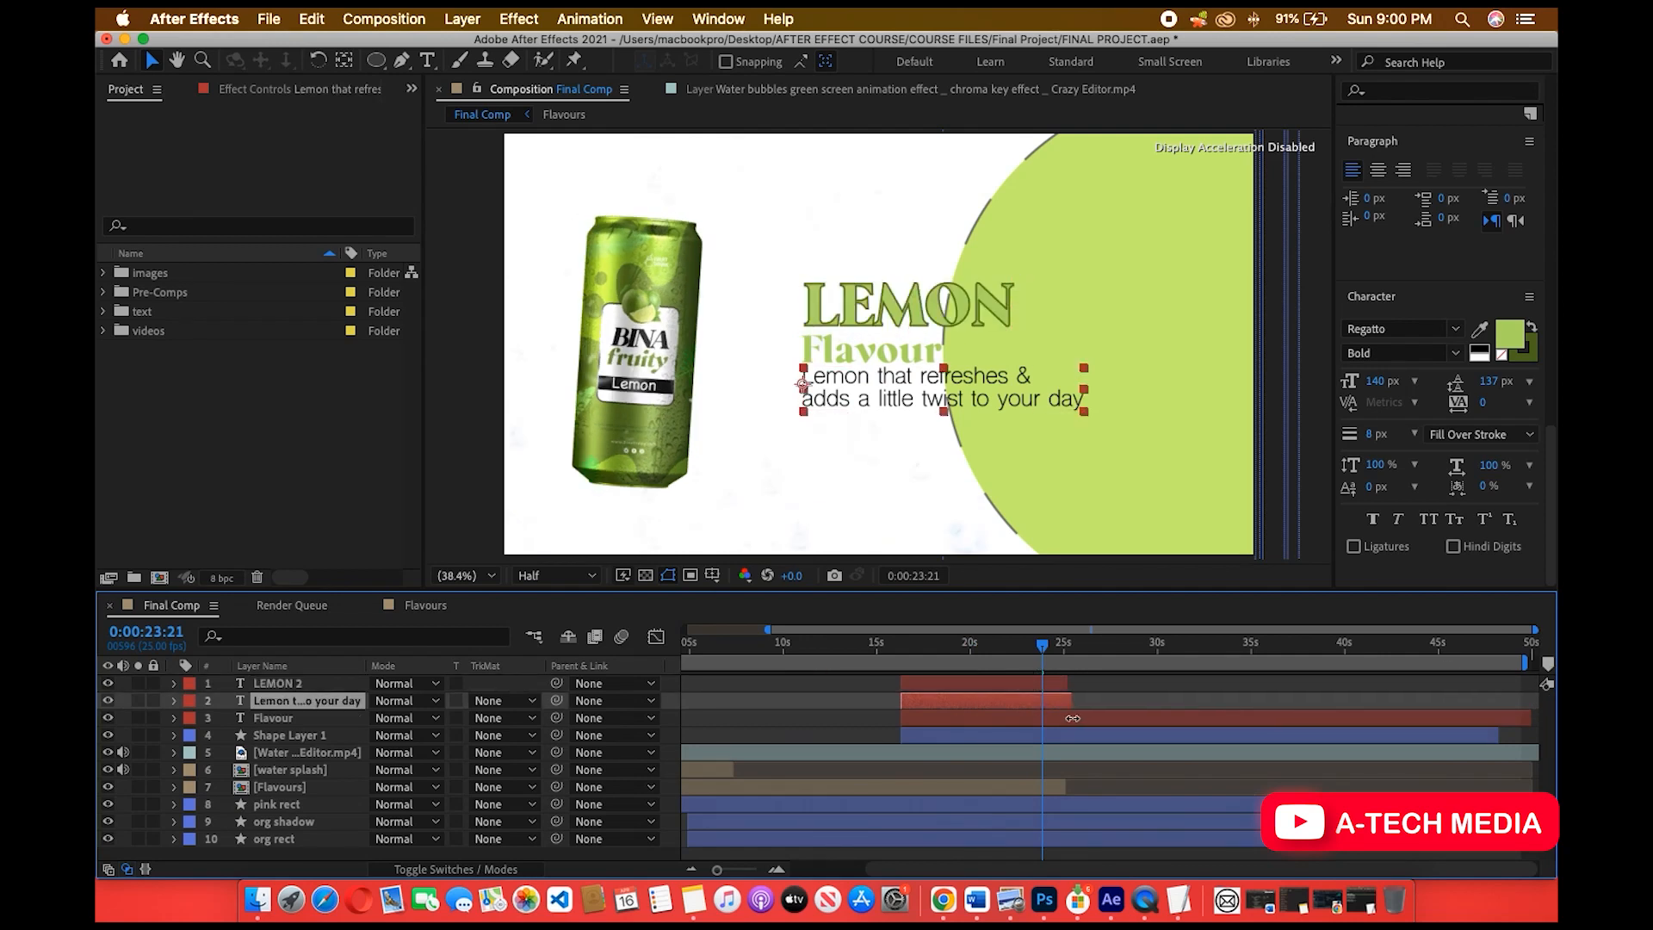
click(1069, 720)
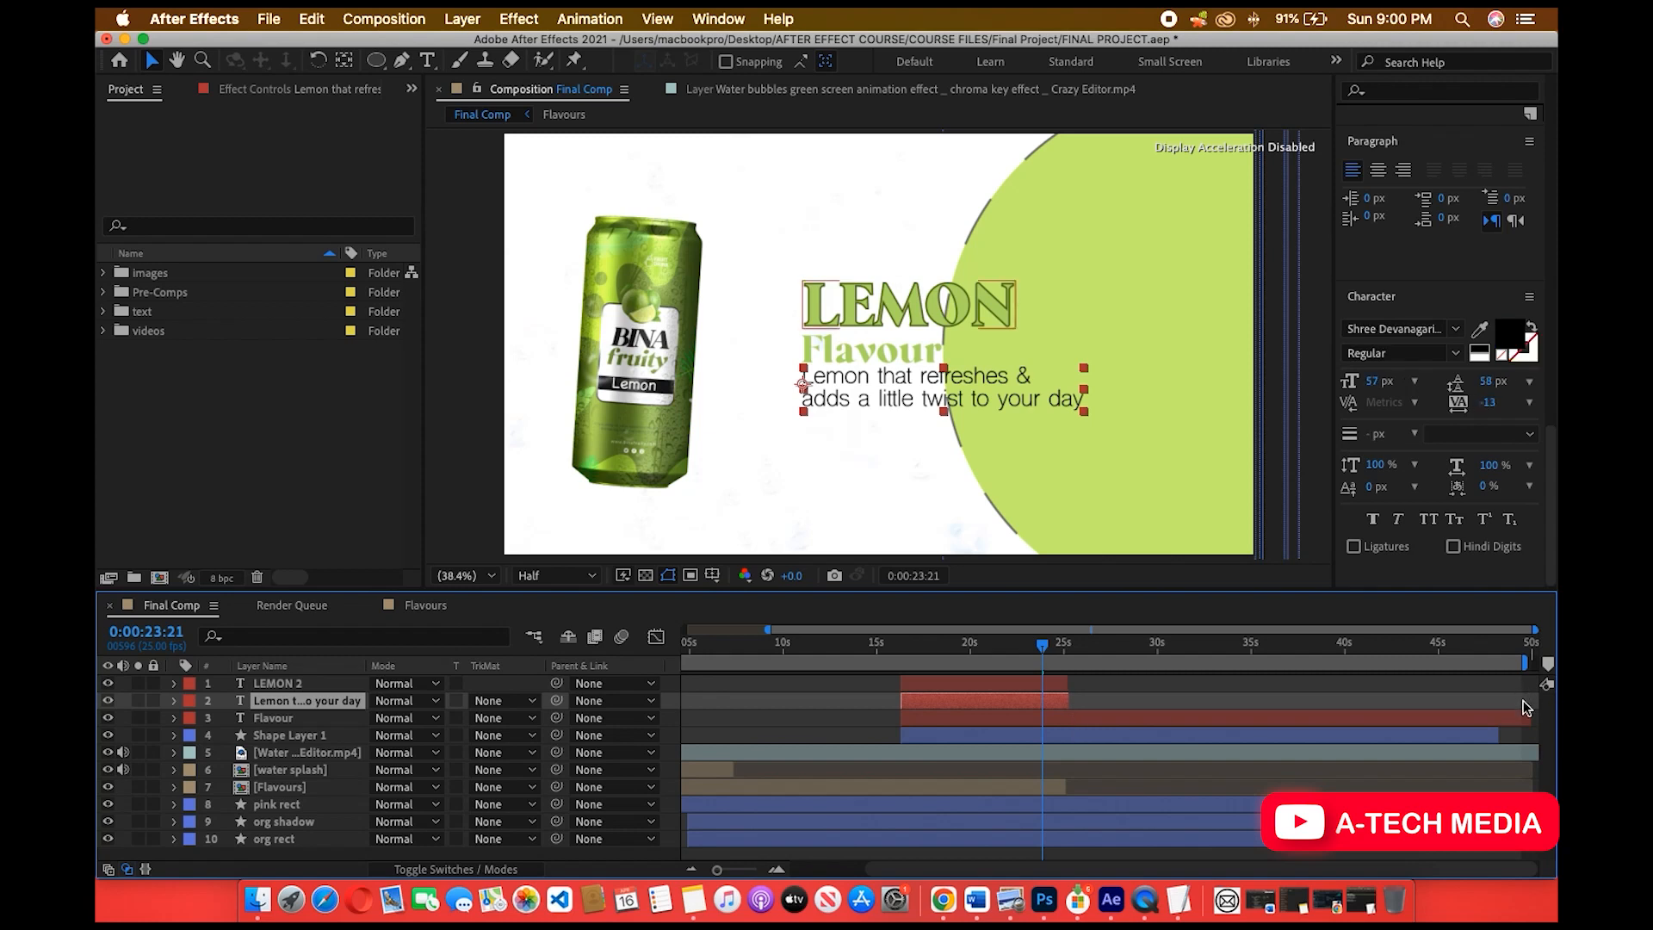
drag(1531, 719, 1056, 729)
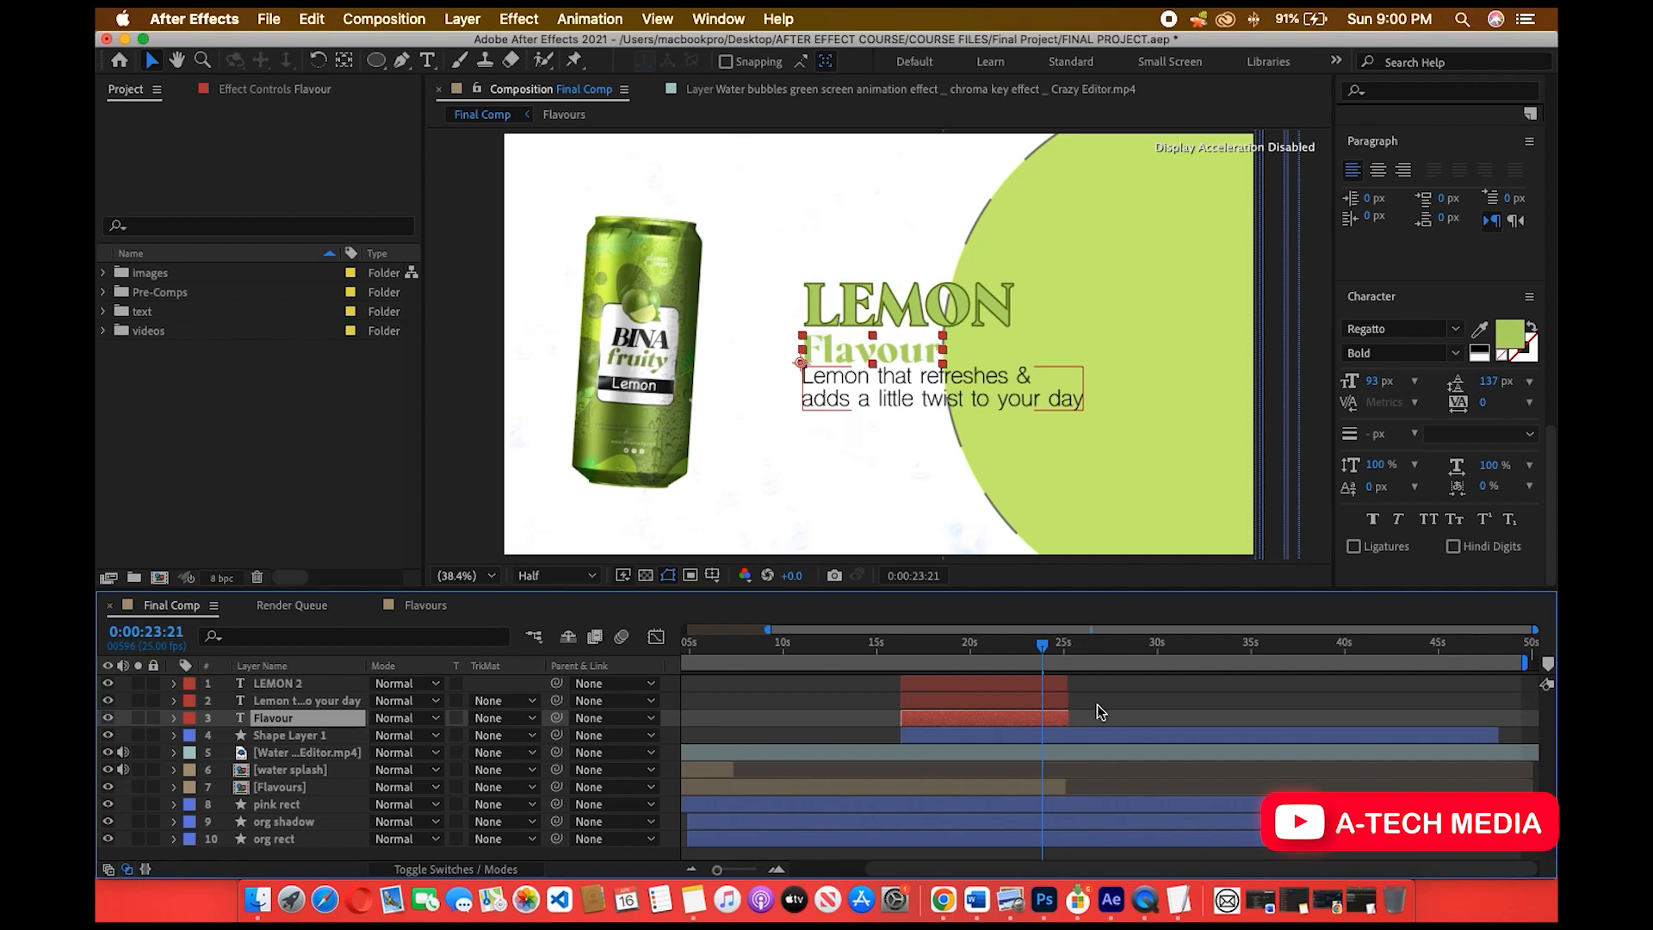
Trim the ends of the LEMON title, tagline and Flavour layers precisely to 0:00:24:23.
drag(1043, 645, 1063, 652)
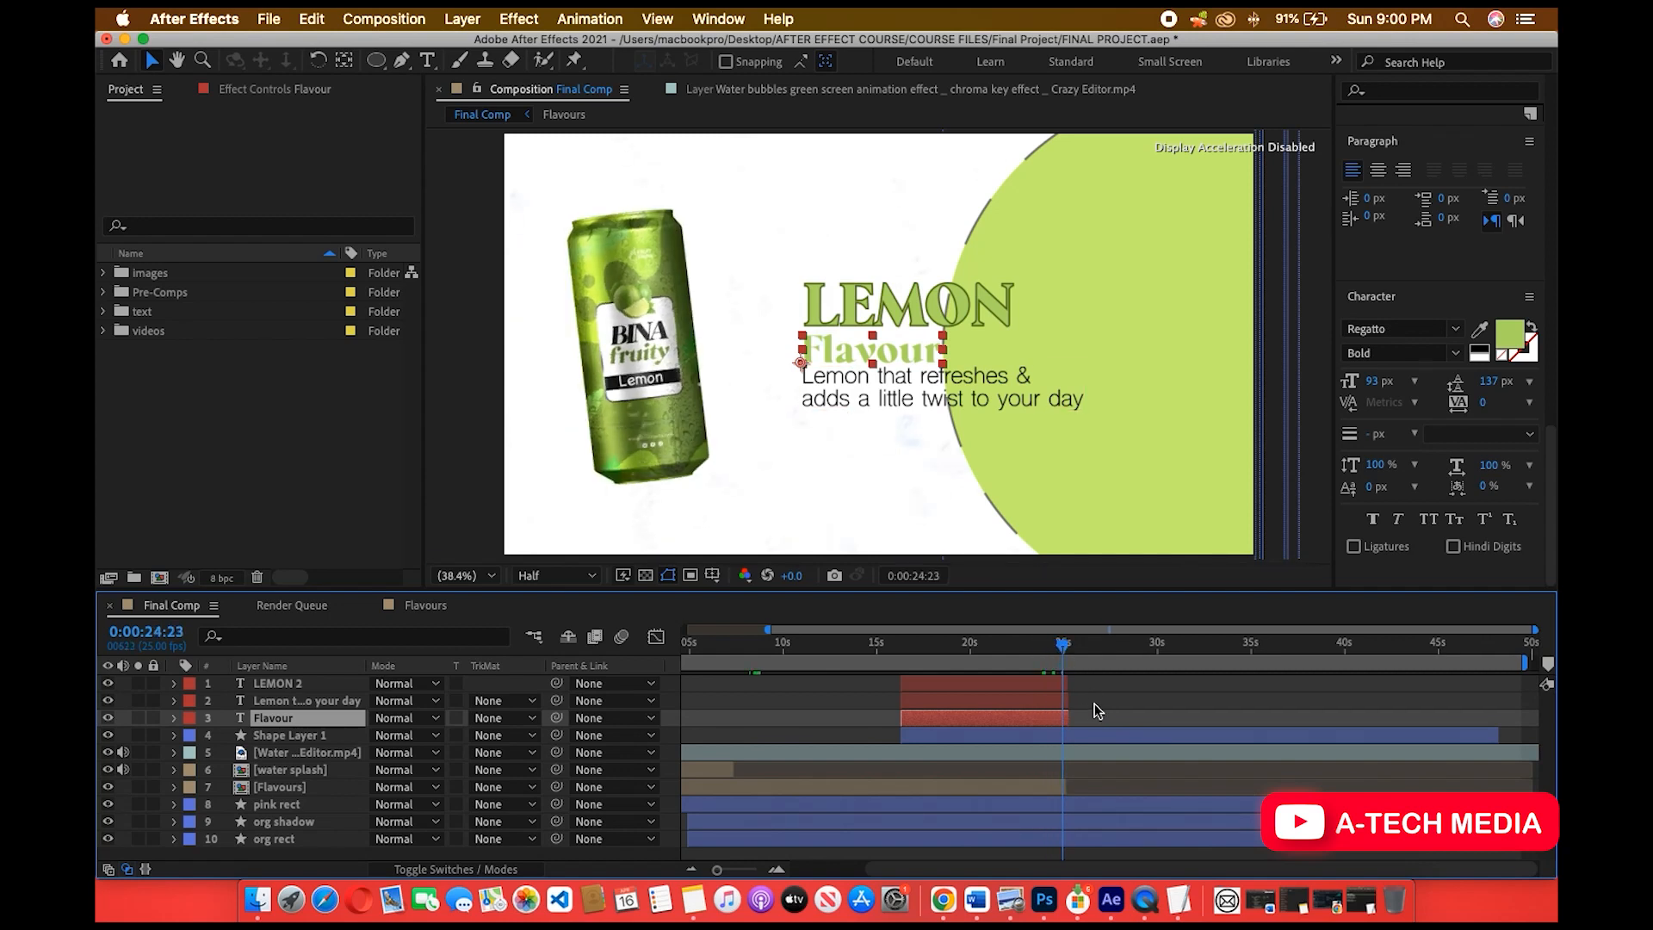
key(equal)
key(equal)
key(equal)
key(equal)
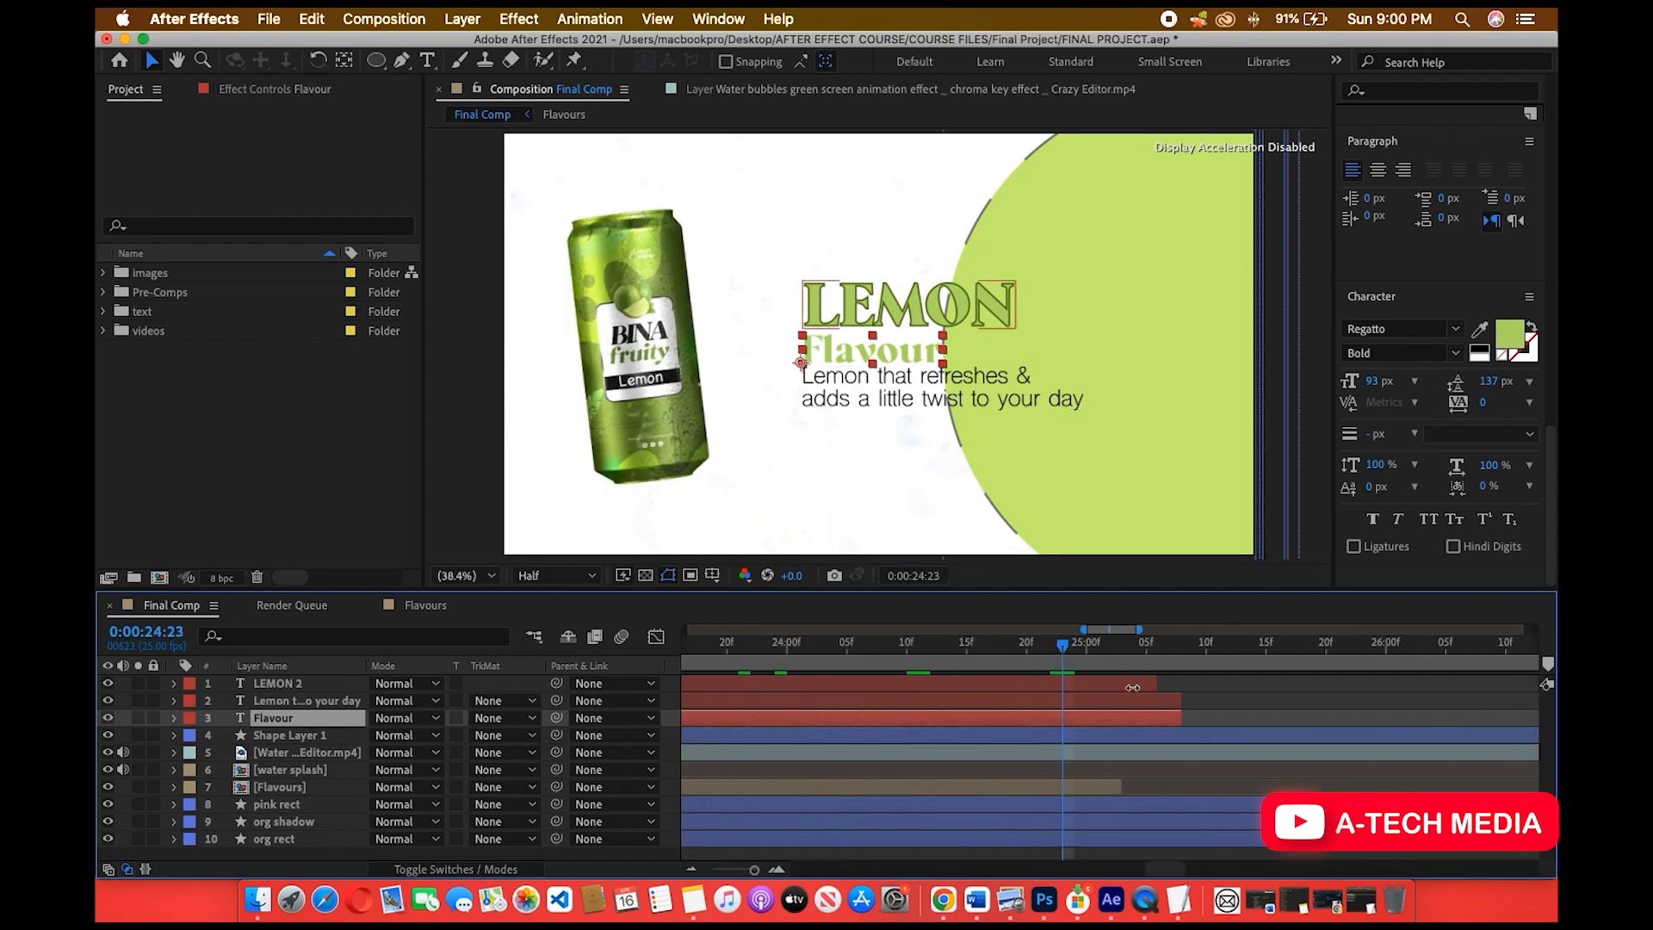
drag(1131, 687, 1063, 686)
drag(1181, 701, 1050, 702)
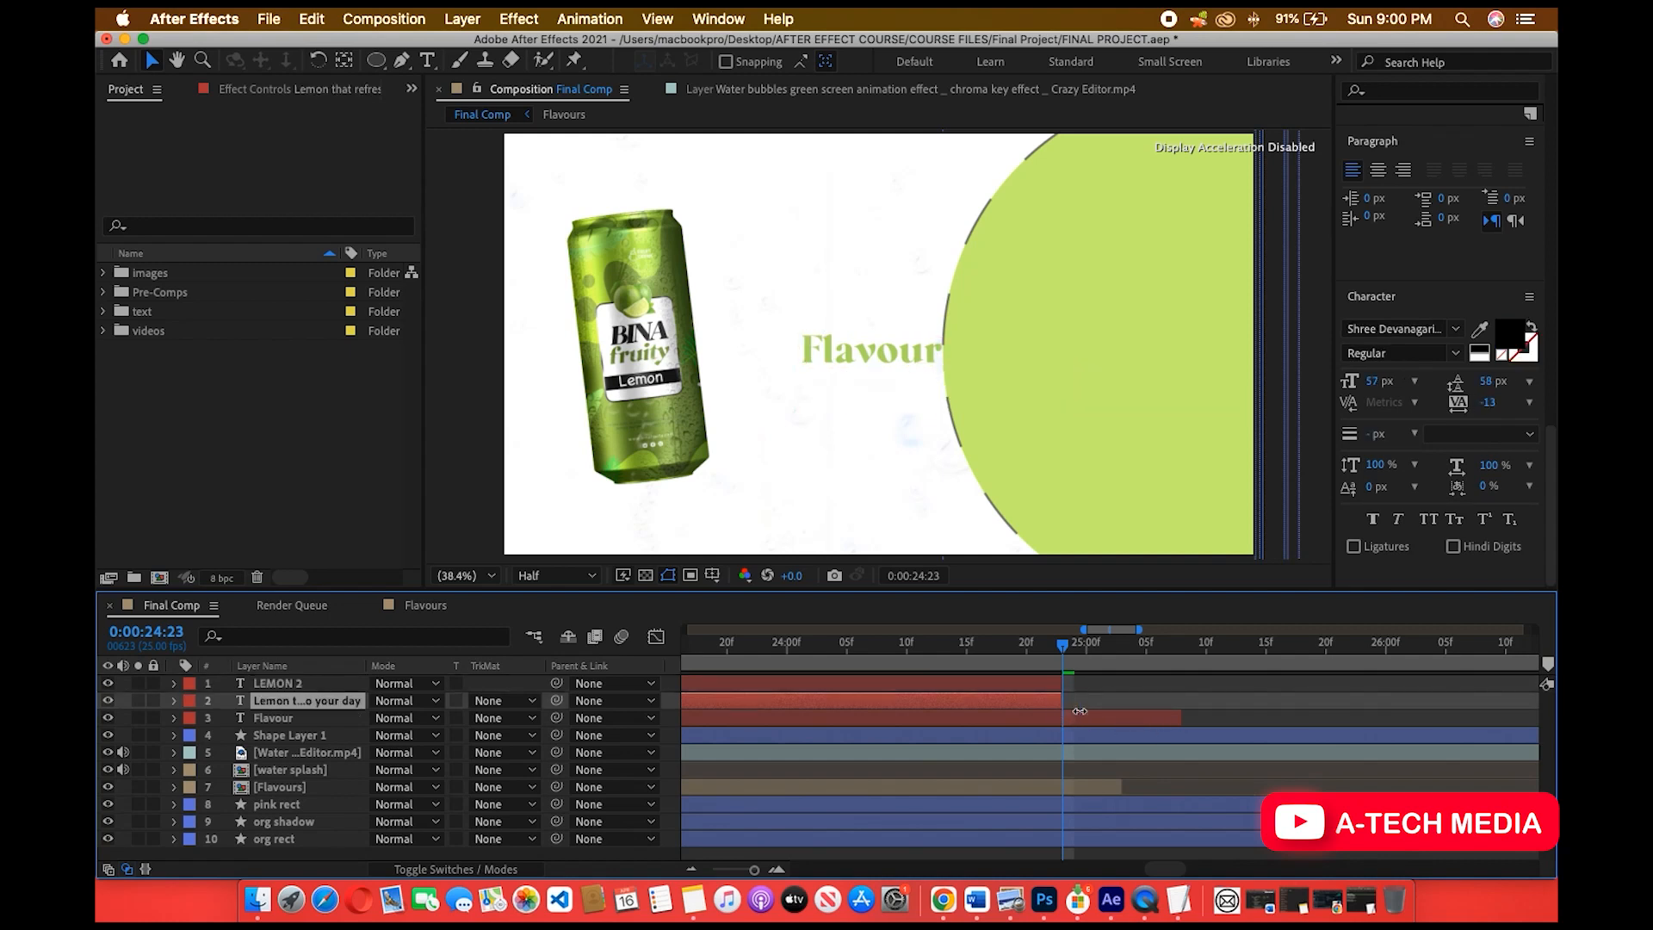
drag(1179, 718, 1062, 722)
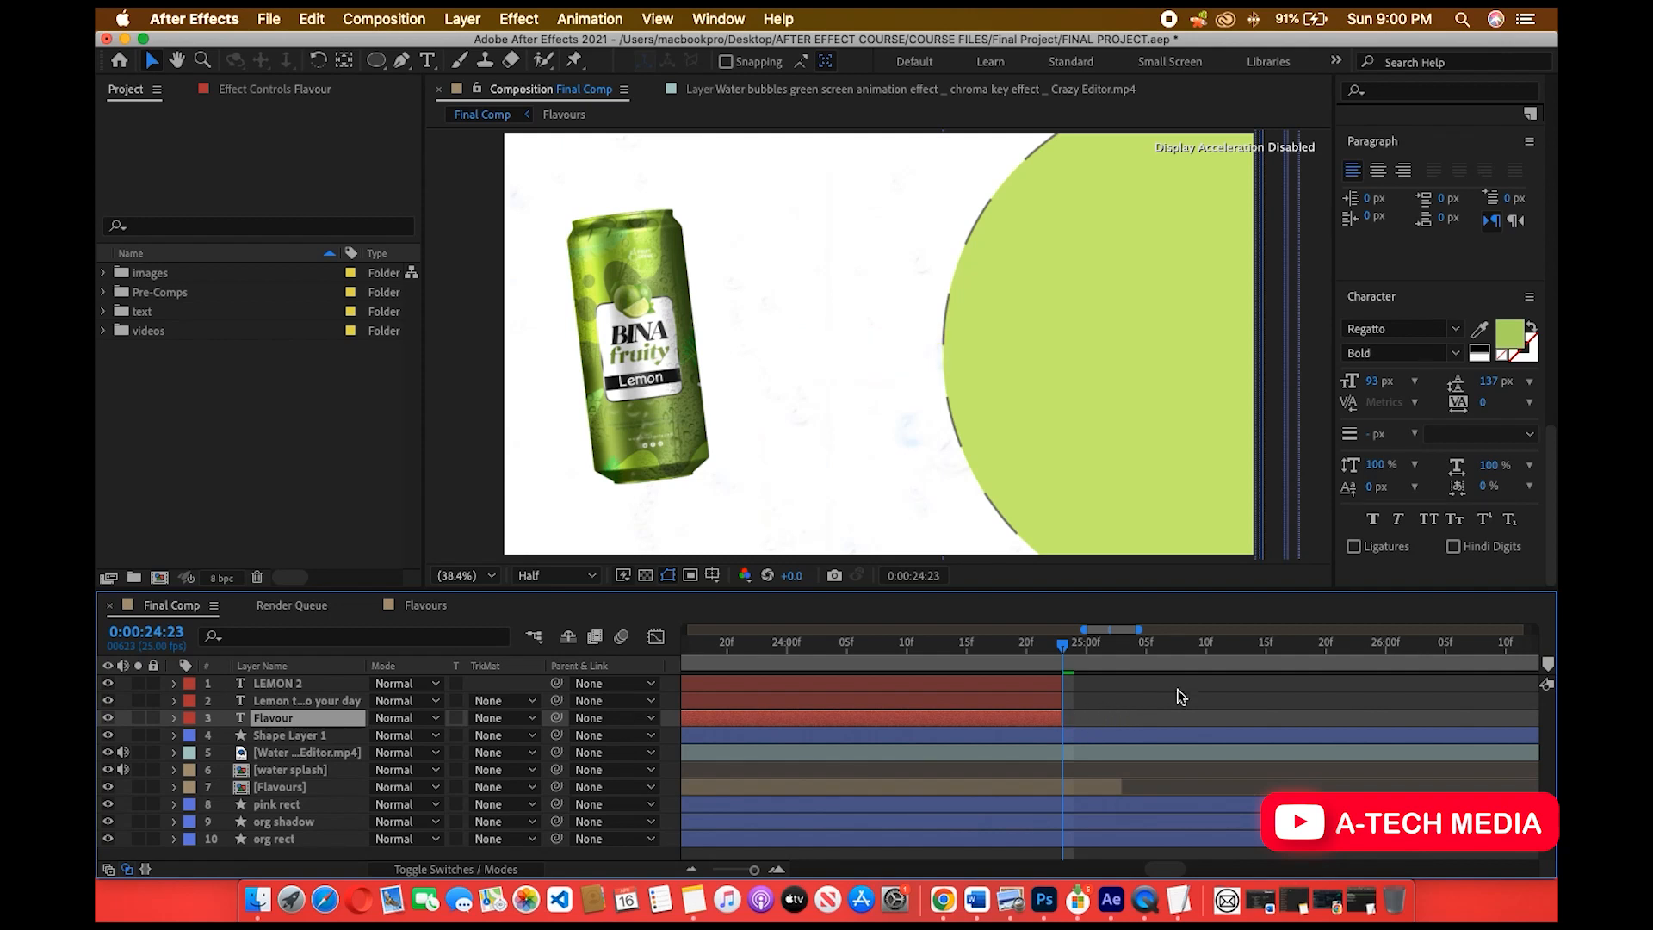
Trim the end of the green circle layer to 0:00:24:23.
key(minus)
key(minus)
key(minus)
key(minus)
drag(1496, 737, 1061, 738)
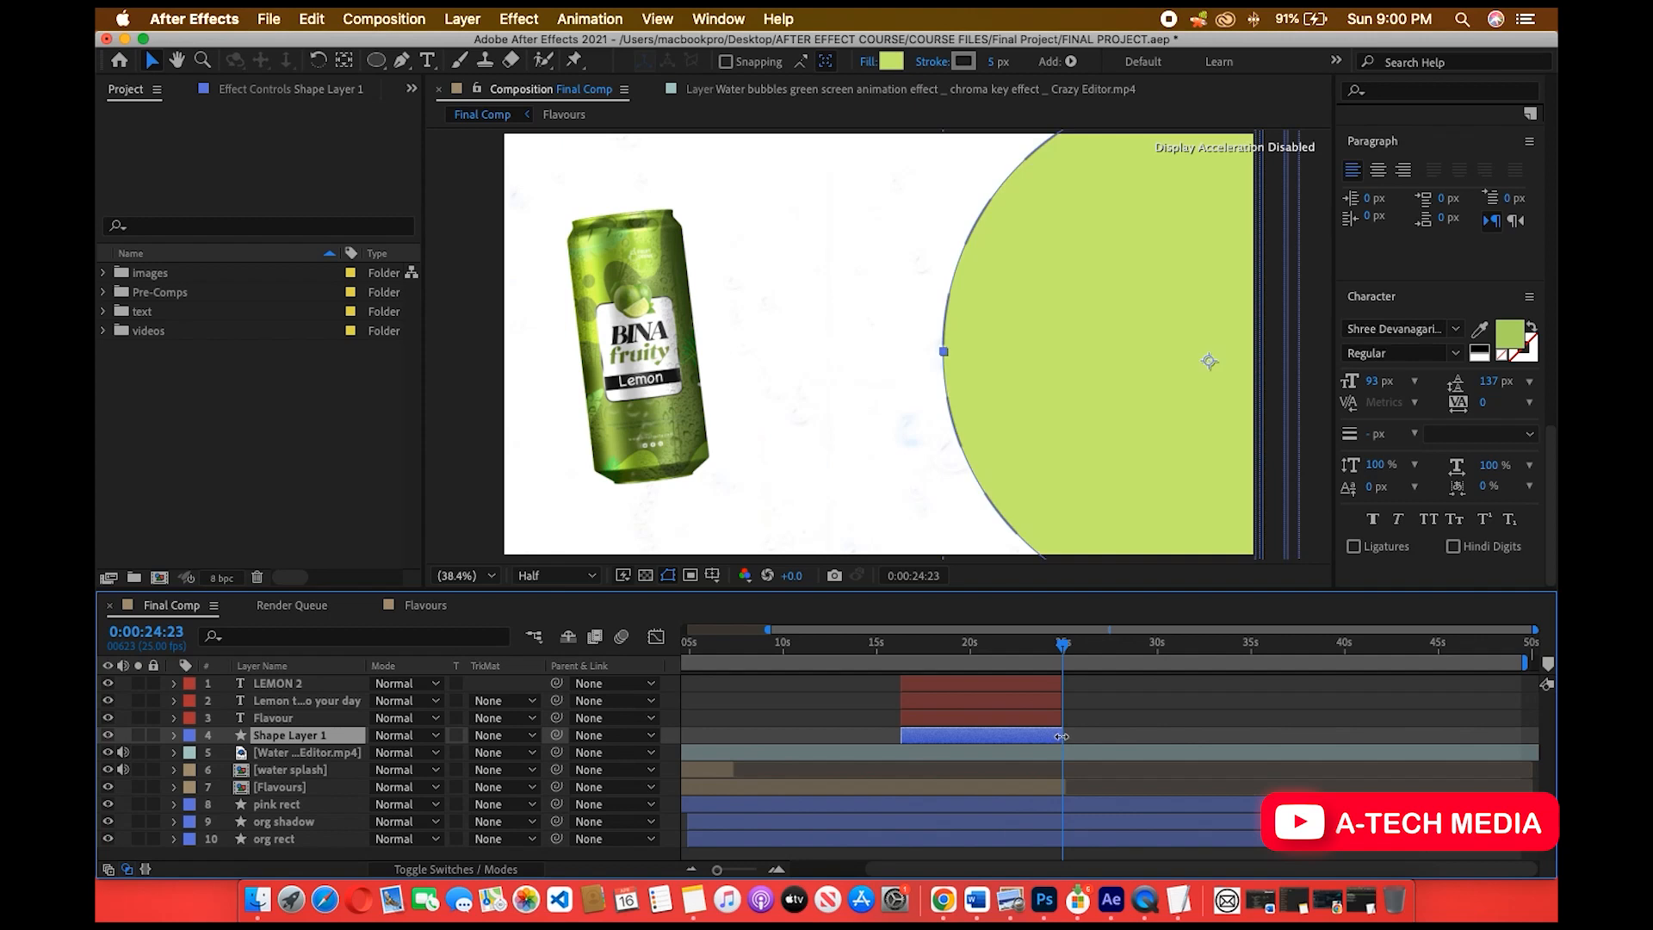
Pre-compose the three lemon text layers and the green circle layer into a composition named Text 1, moving all attributes into it.
drag(1063, 646, 955, 680)
click(1095, 733)
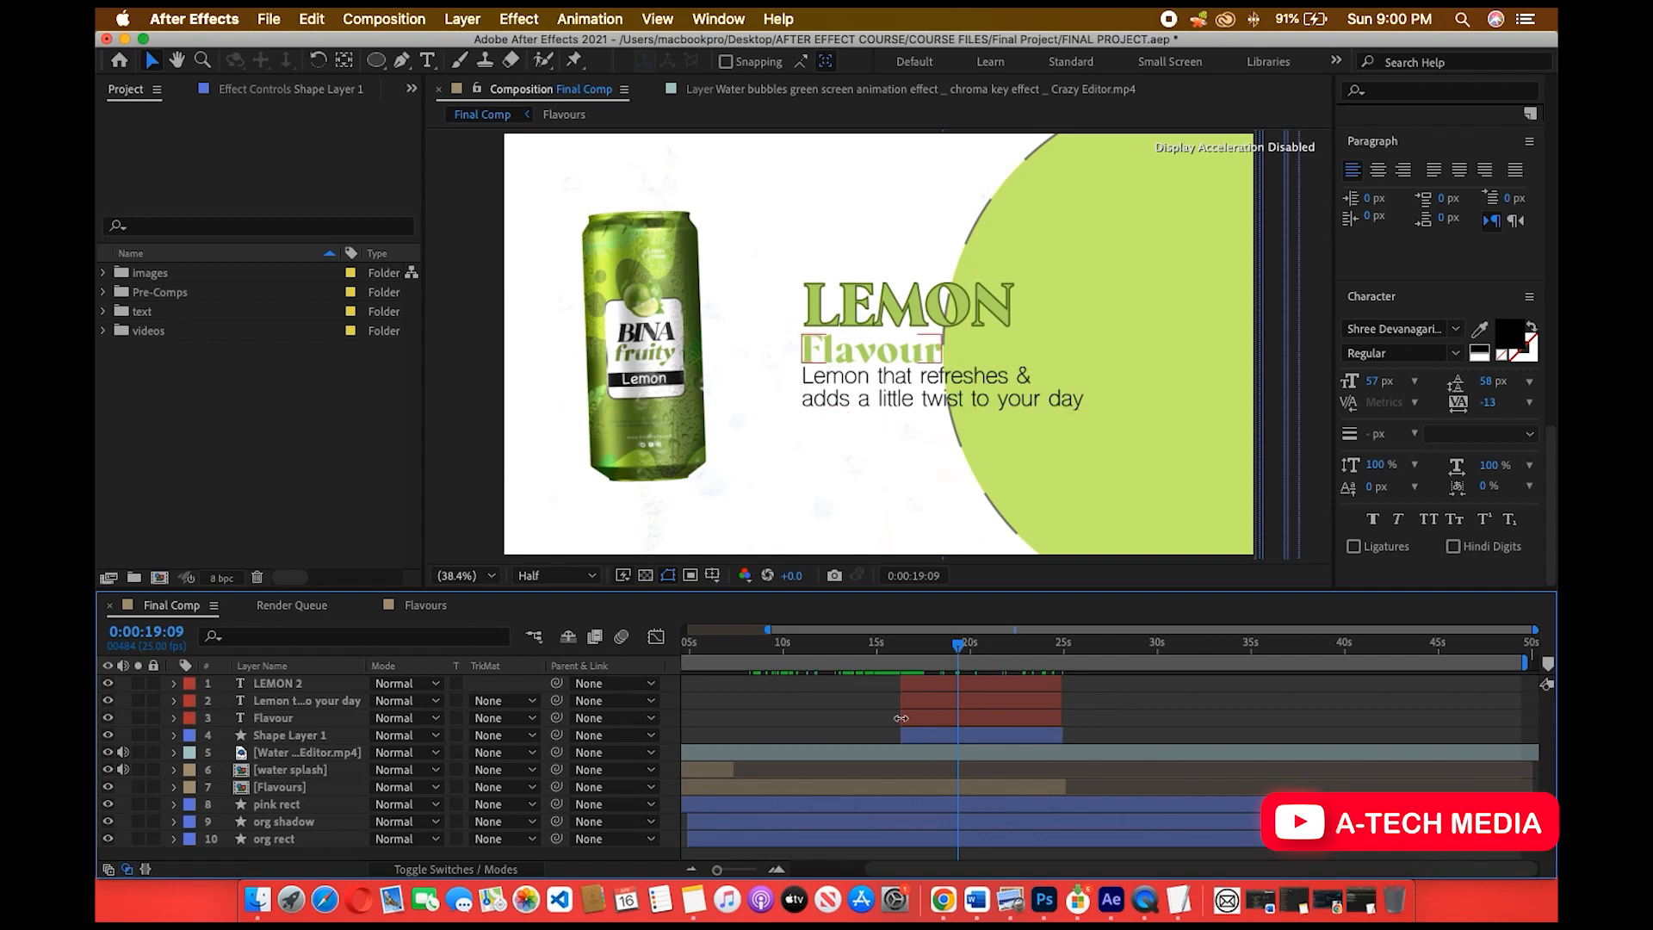
key(minus)
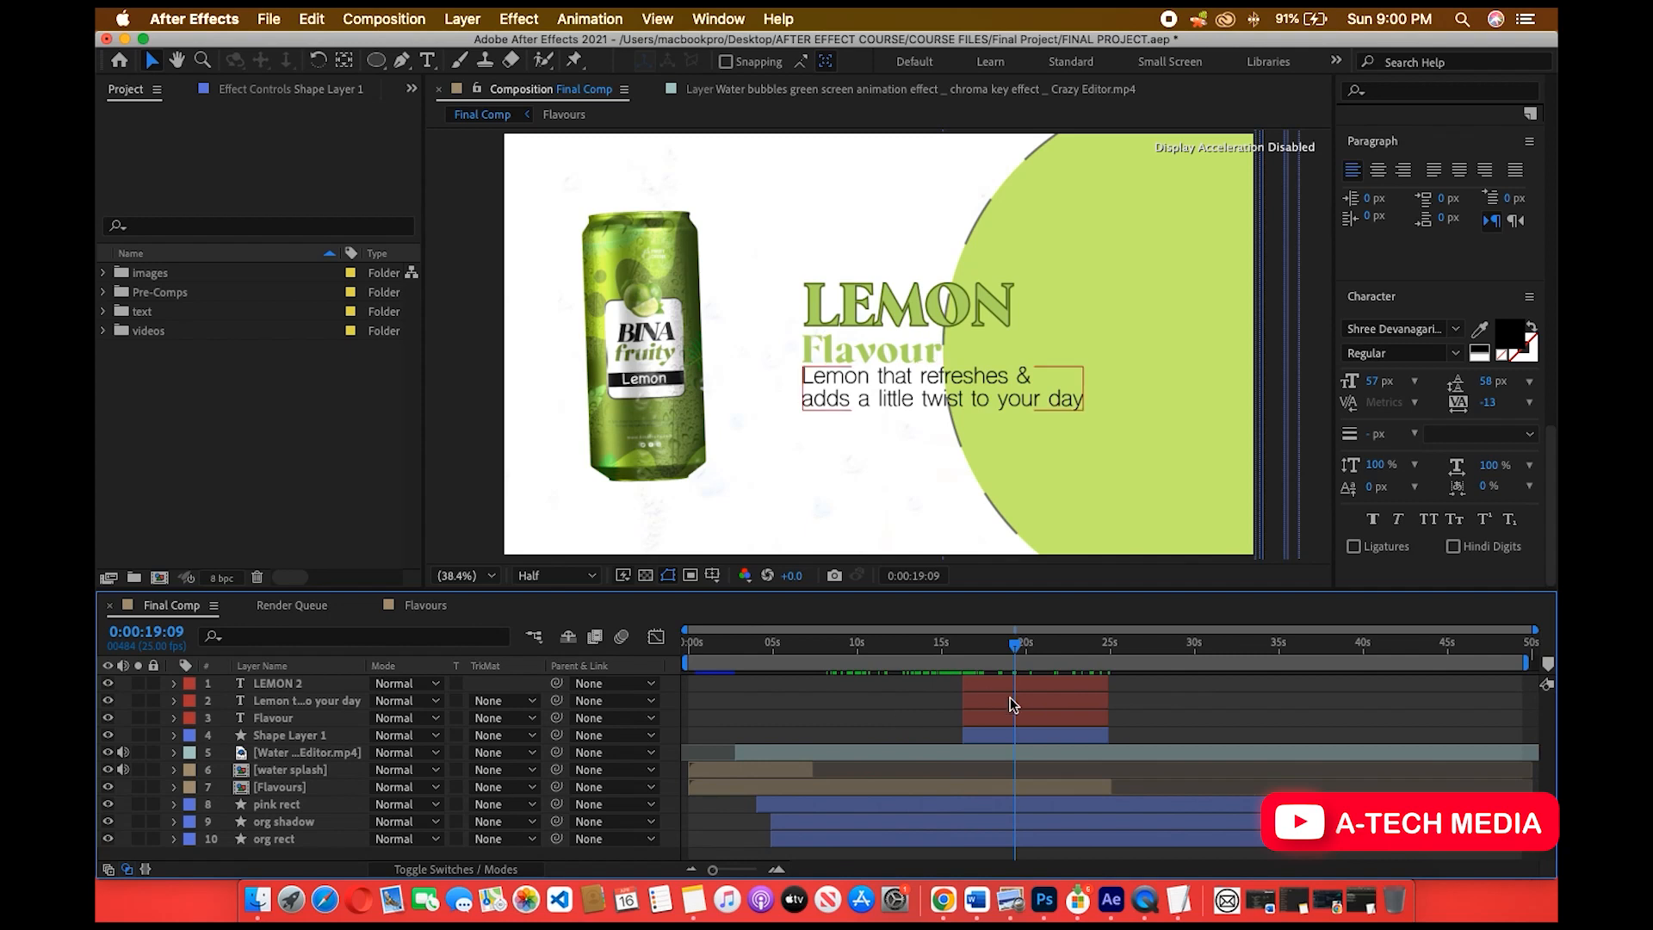
click(985, 733)
shift+click(978, 717)
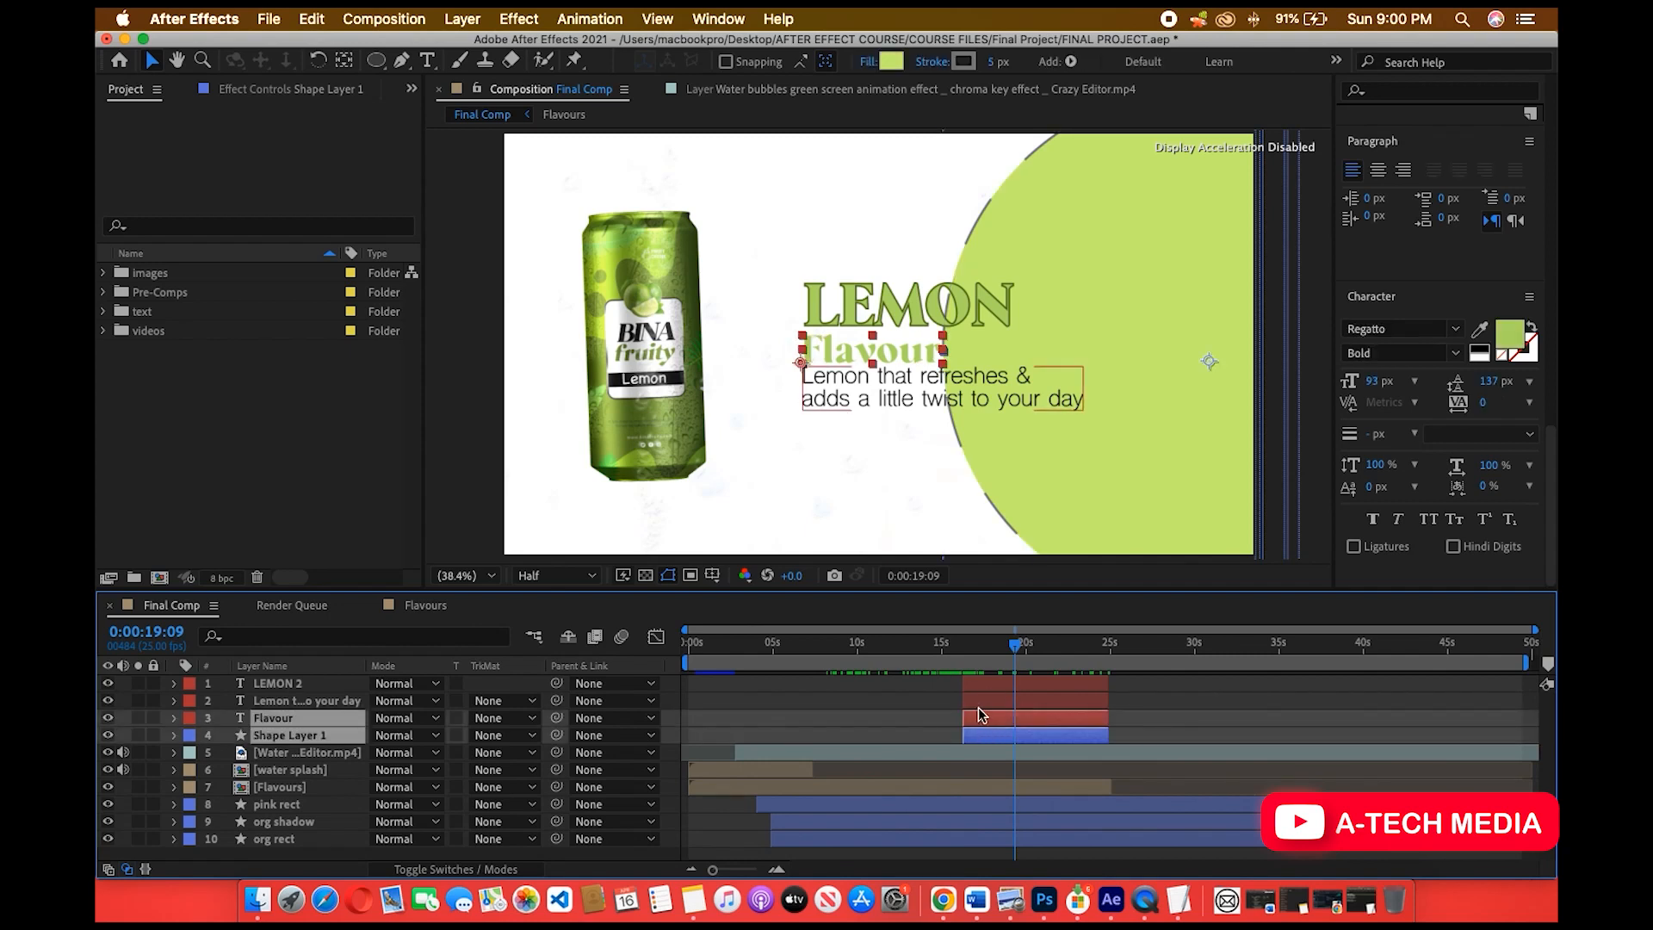
shift+click(976, 700)
shift+click(975, 686)
right_click(976, 696)
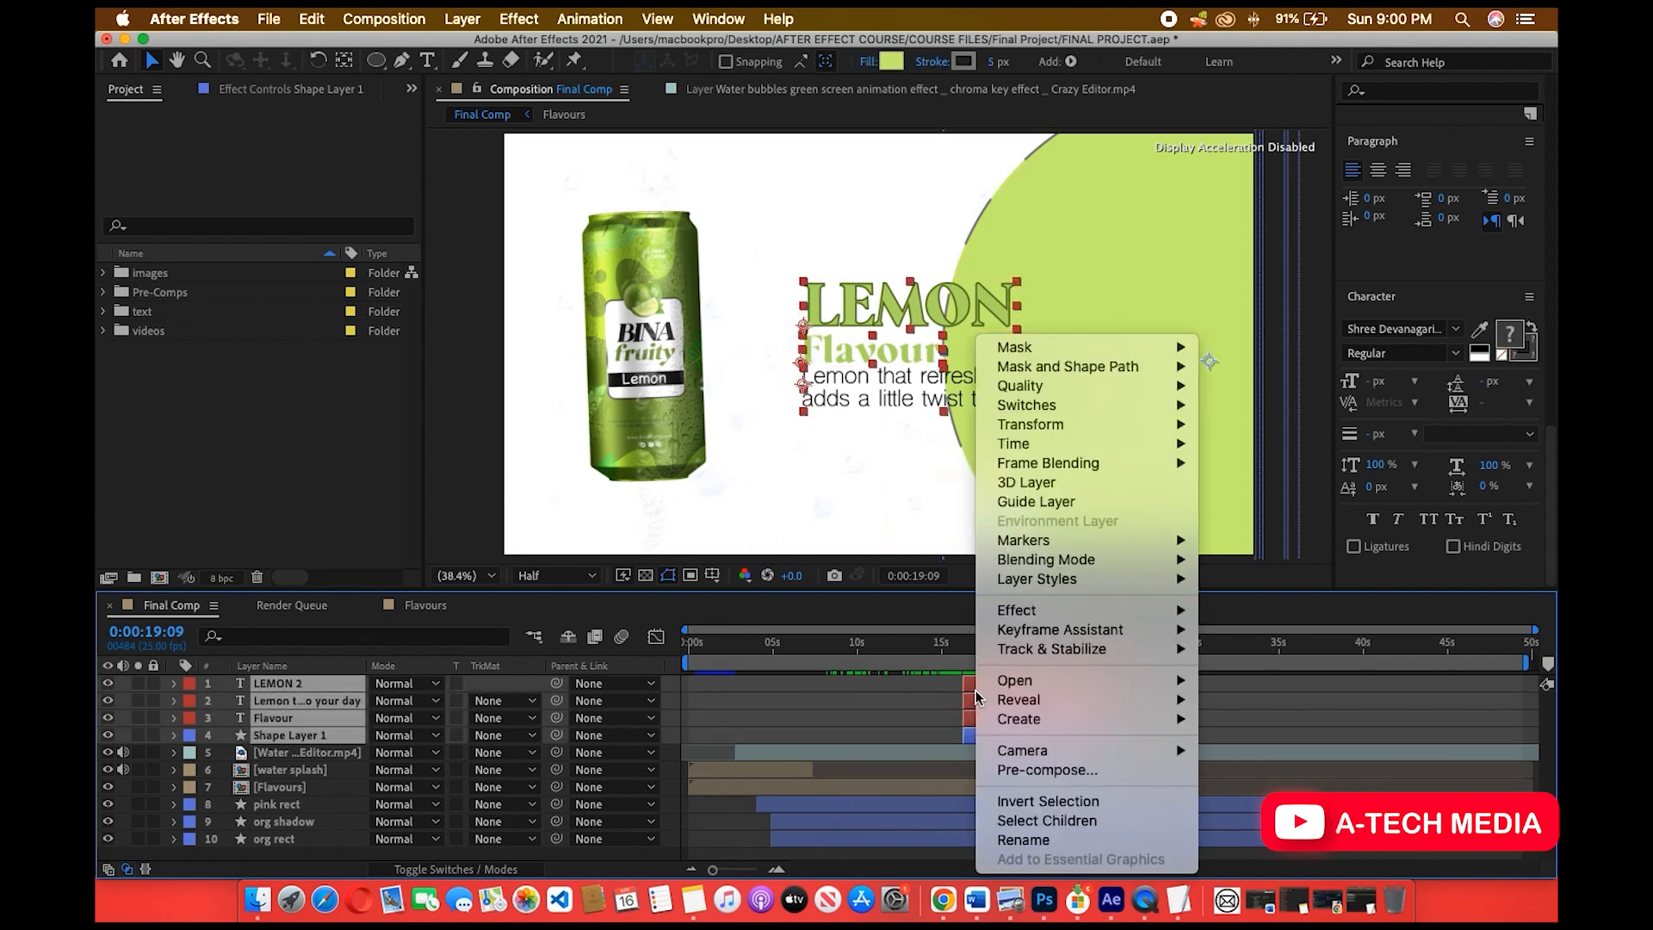
click(1041, 771)
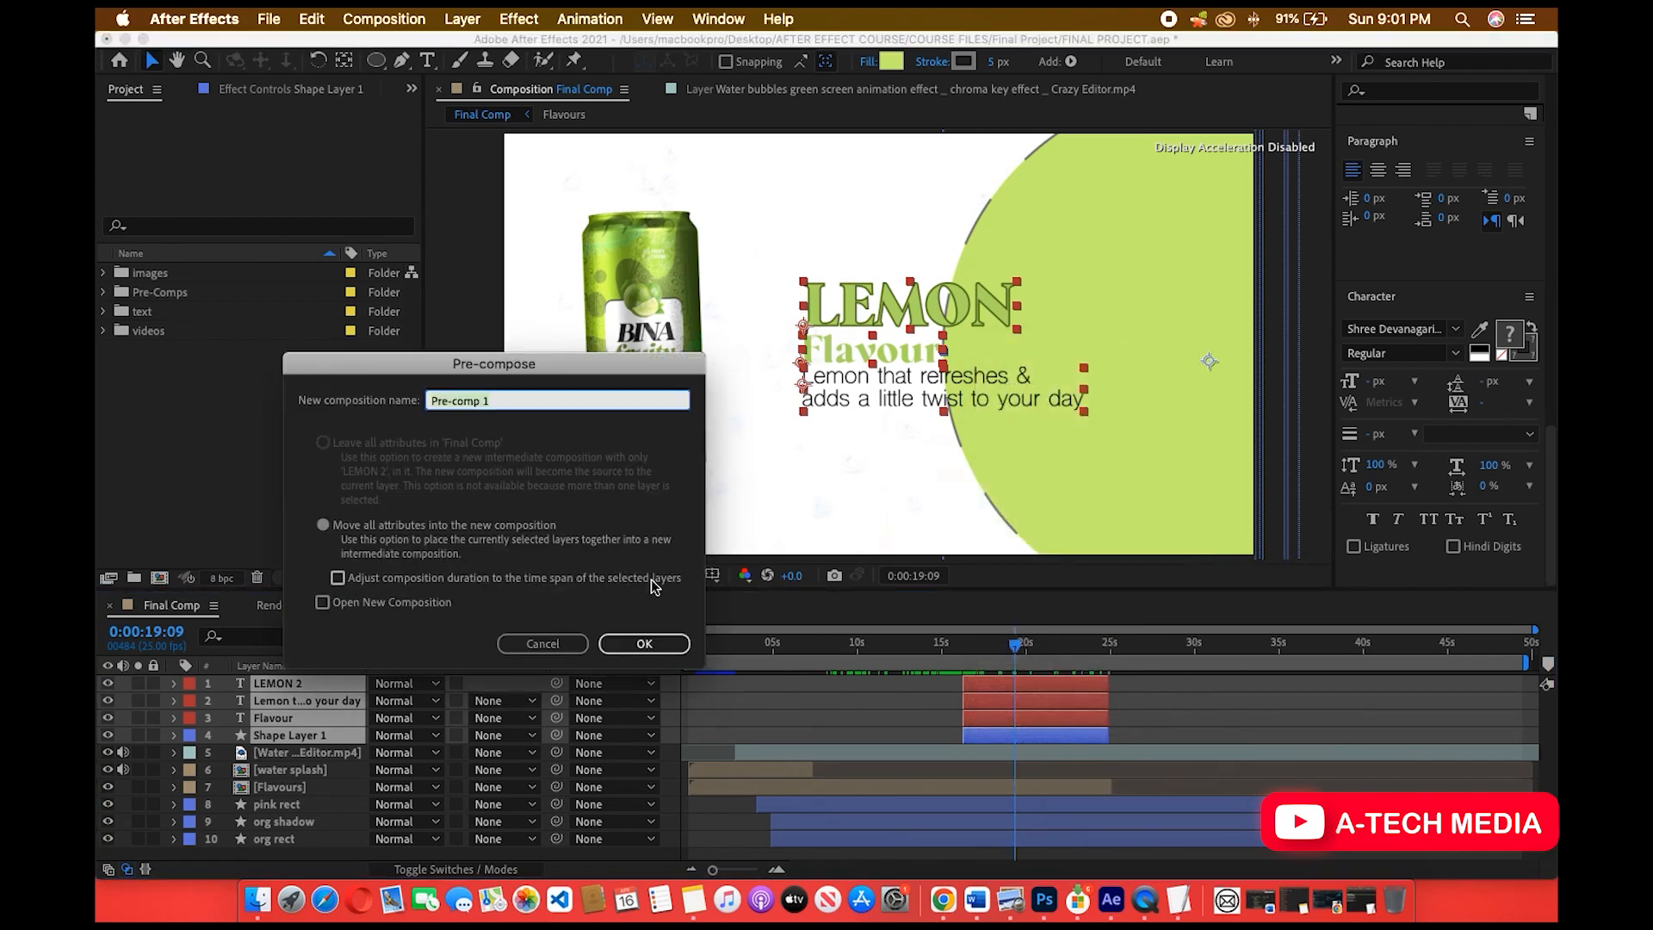
text(Text)
click(661, 644)
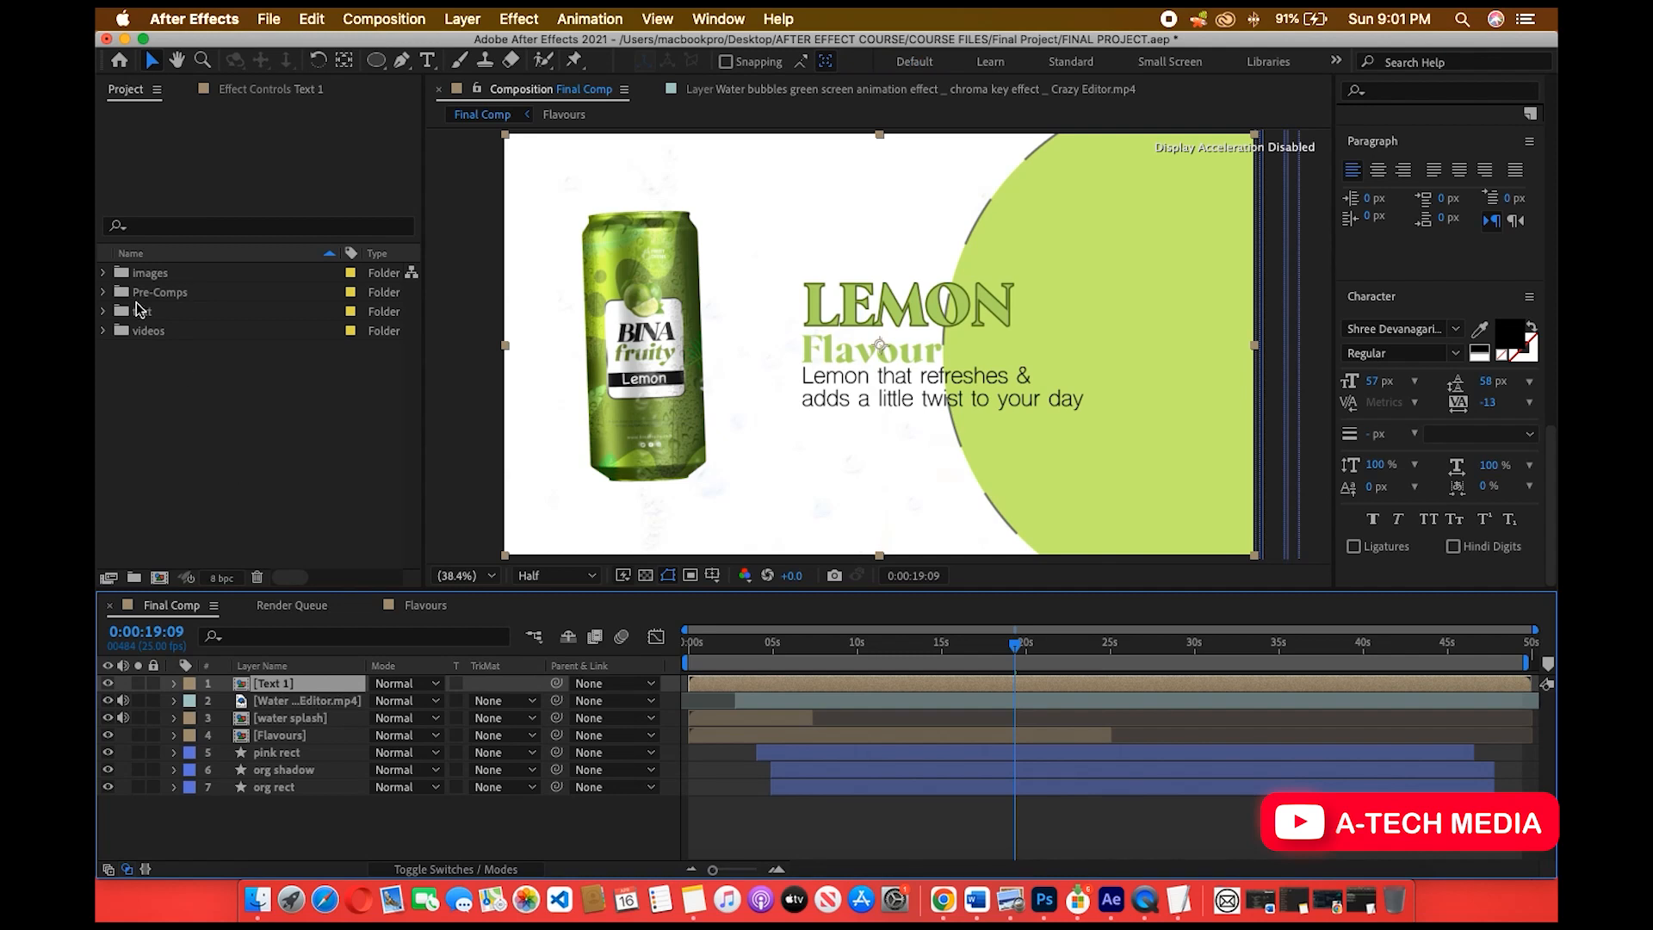
Move the Text 1 composition from the Pre-Comps folder into the text folder of the project.
click(103, 293)
drag(172, 348, 182, 391)
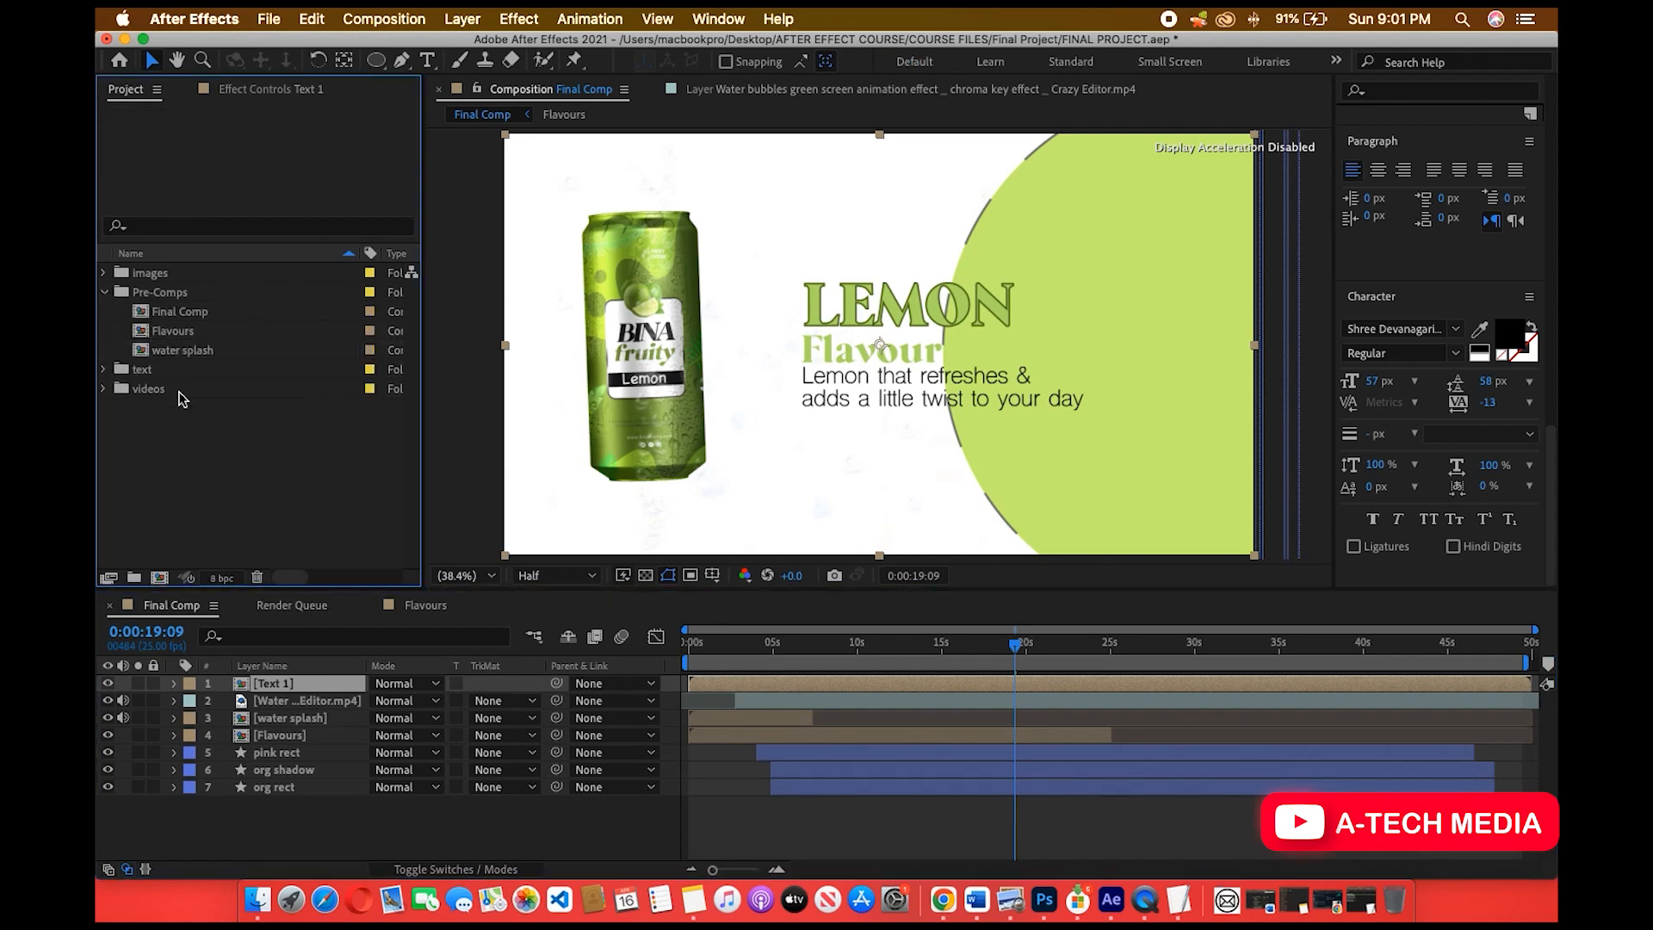
click(103, 369)
click(104, 369)
click(103, 293)
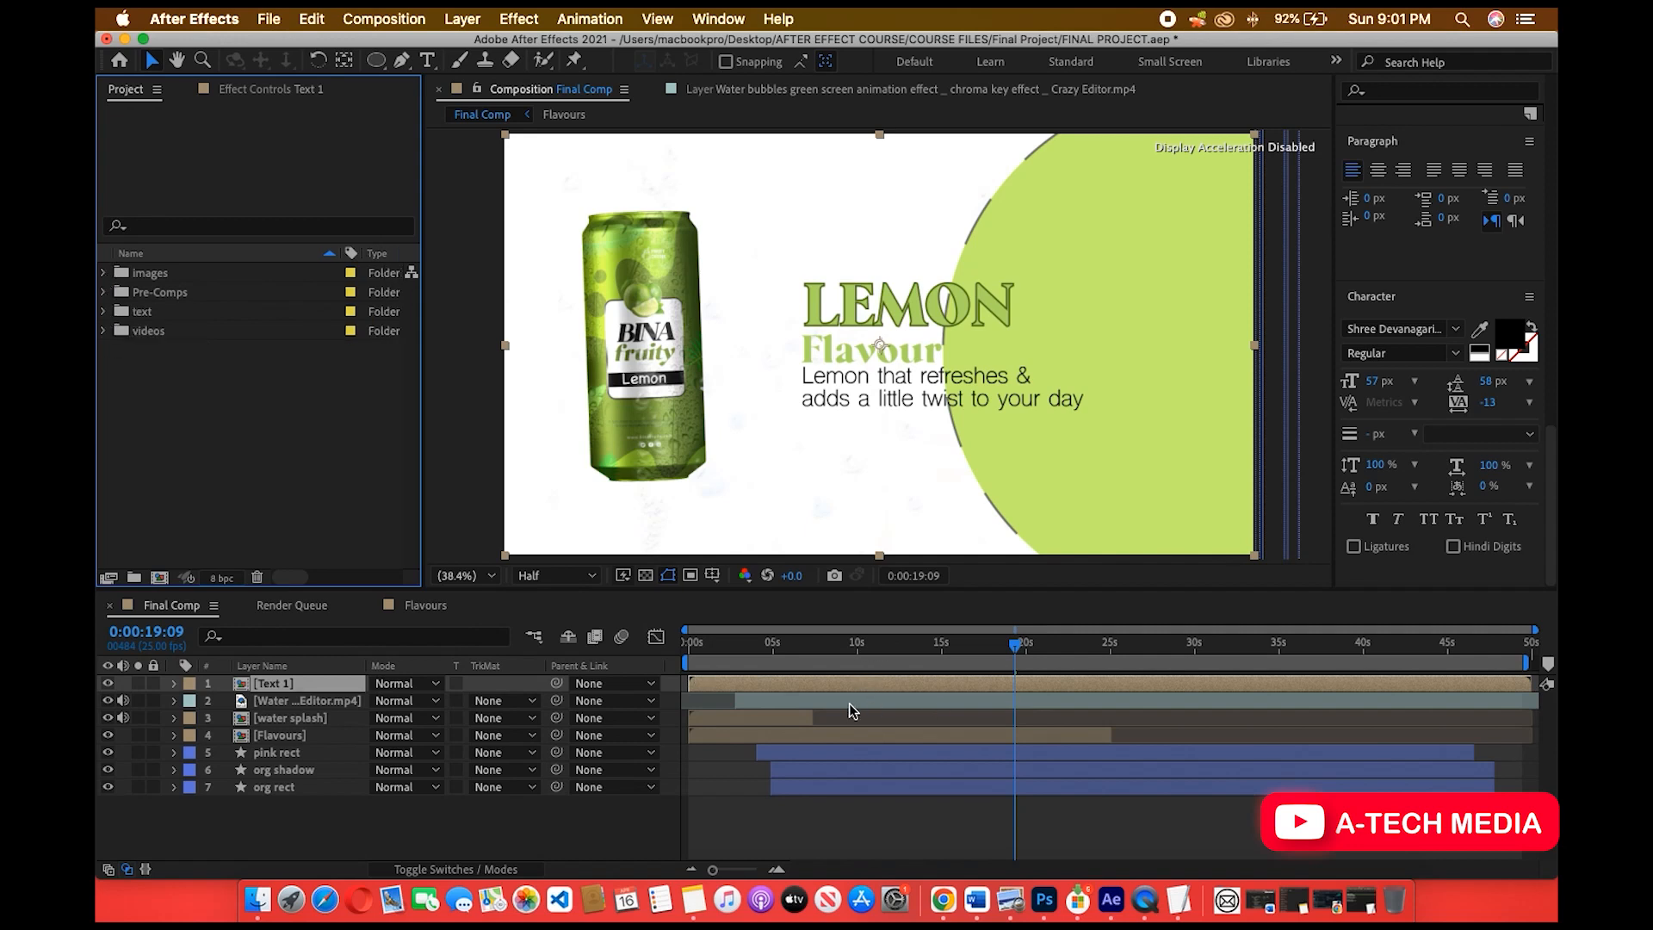
Open the Text 1 composition and move all four of its layers together to the beginning of the timeline.
click(719, 693)
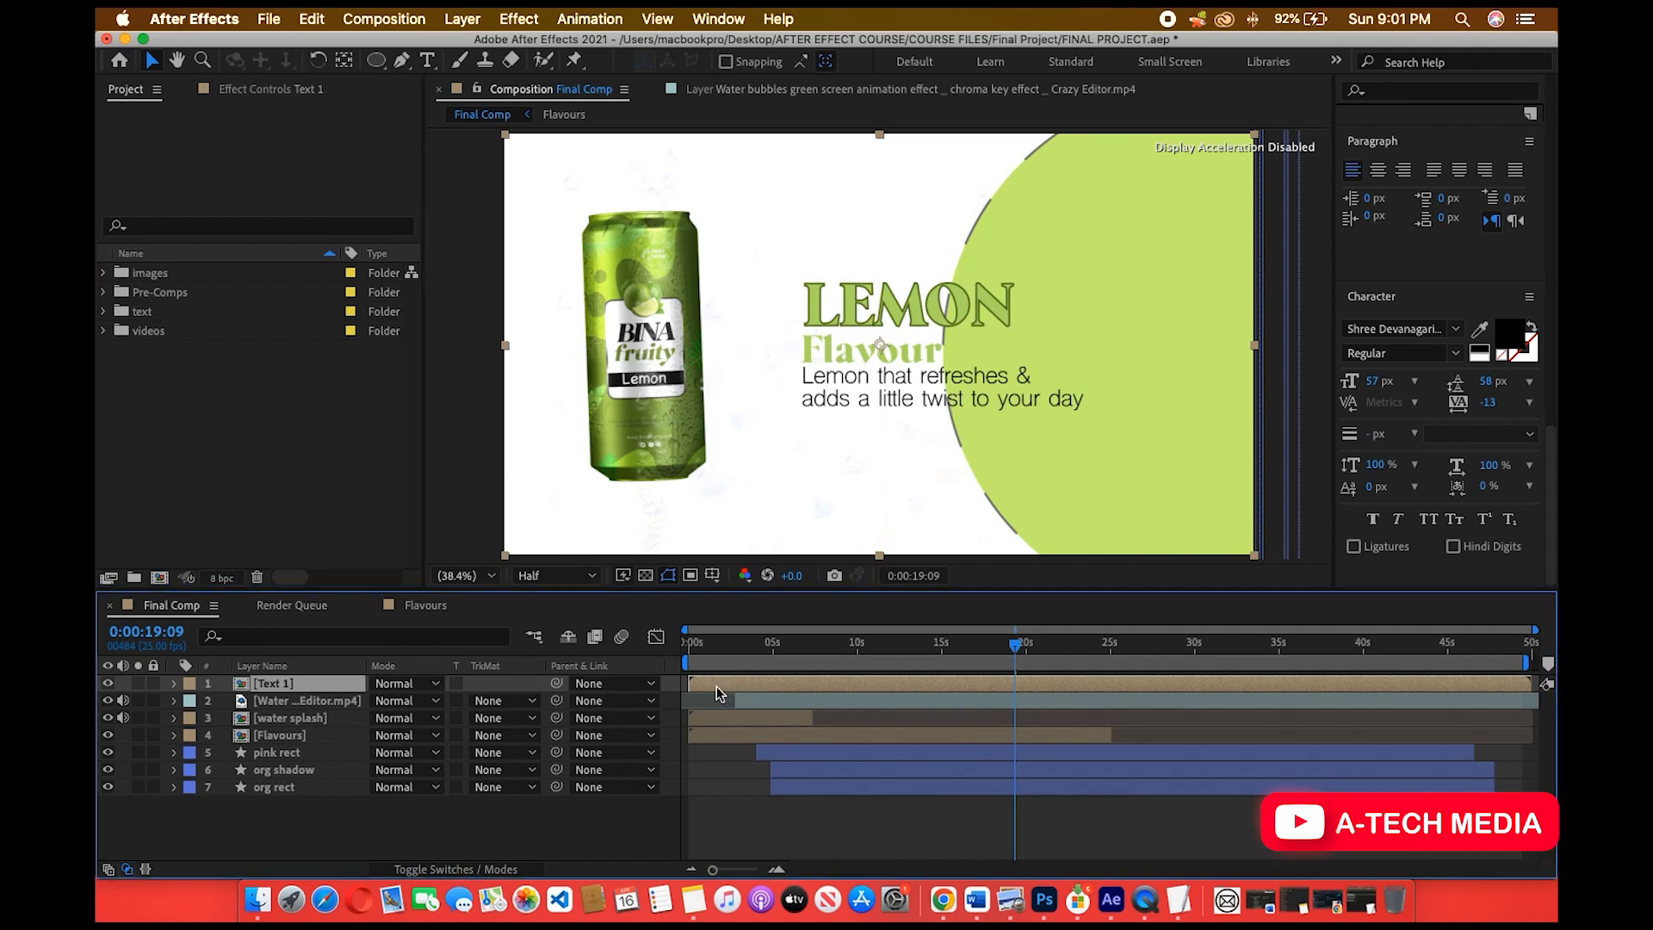
drag(736, 655, 963, 667)
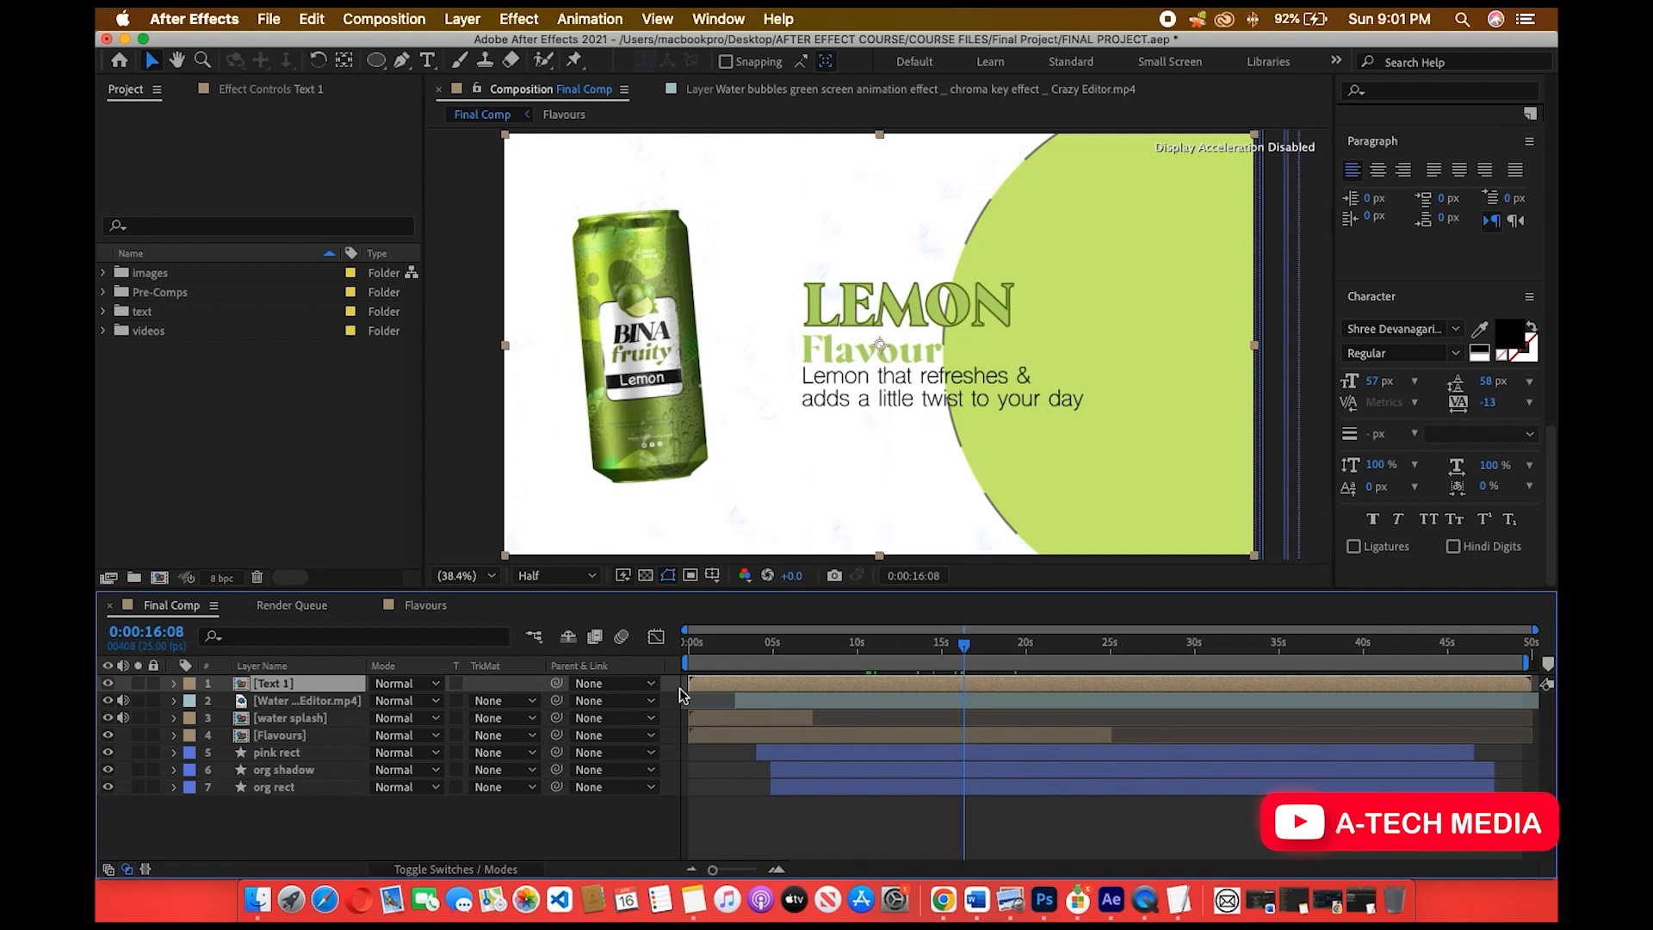
double_click(727, 692)
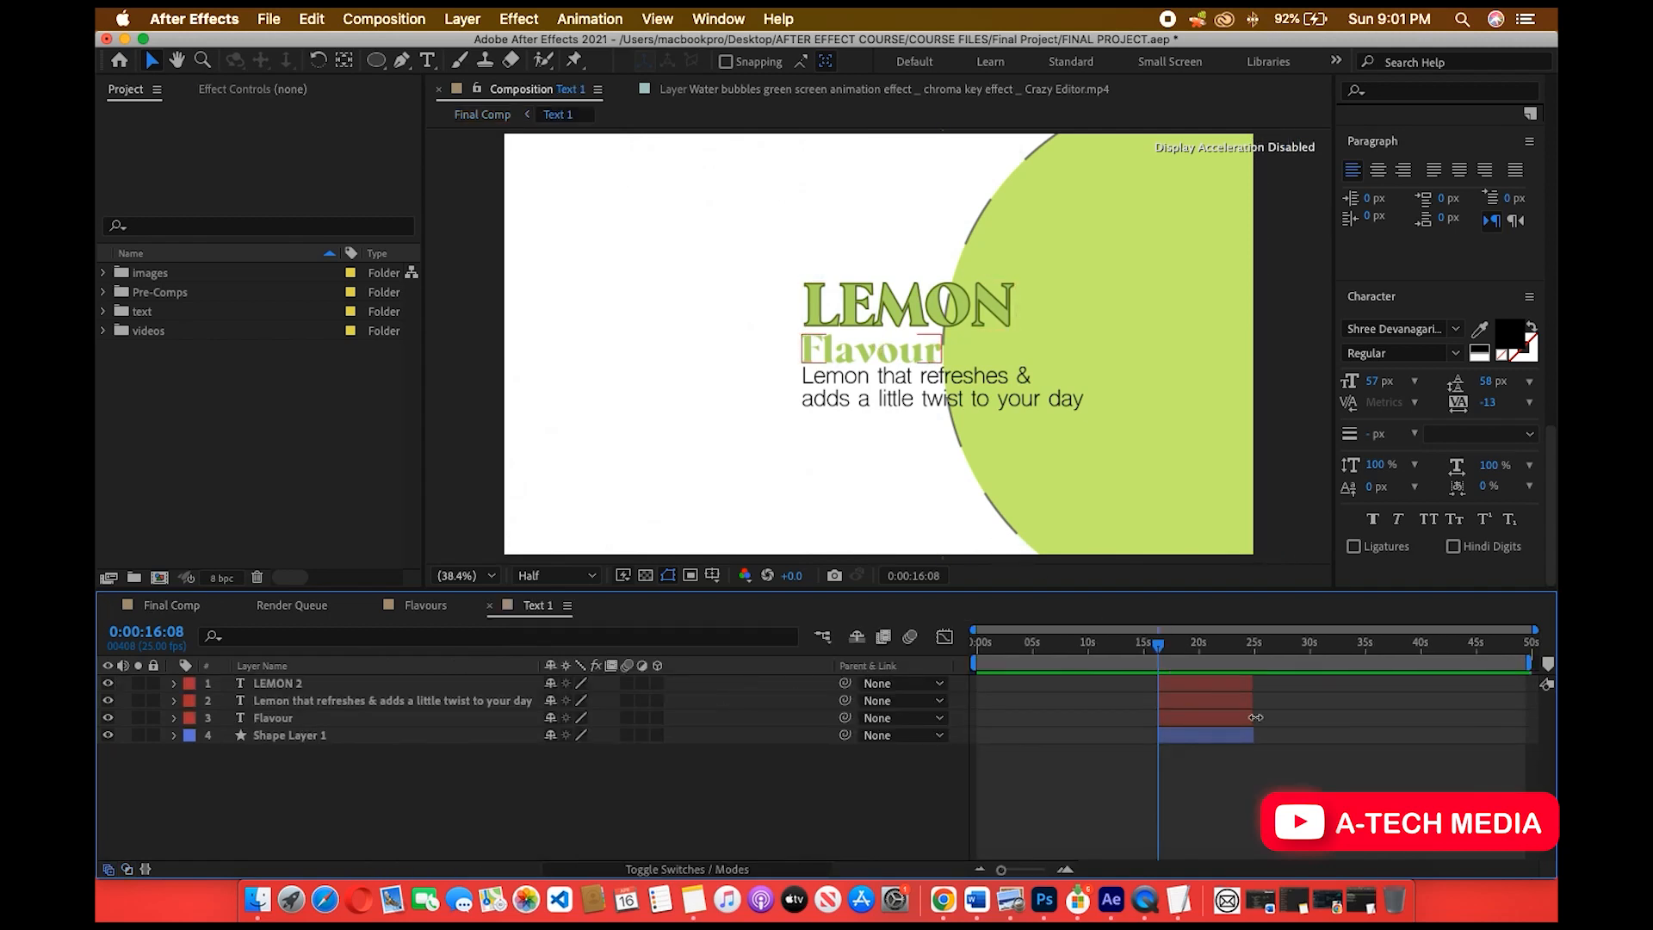
click(1186, 682)
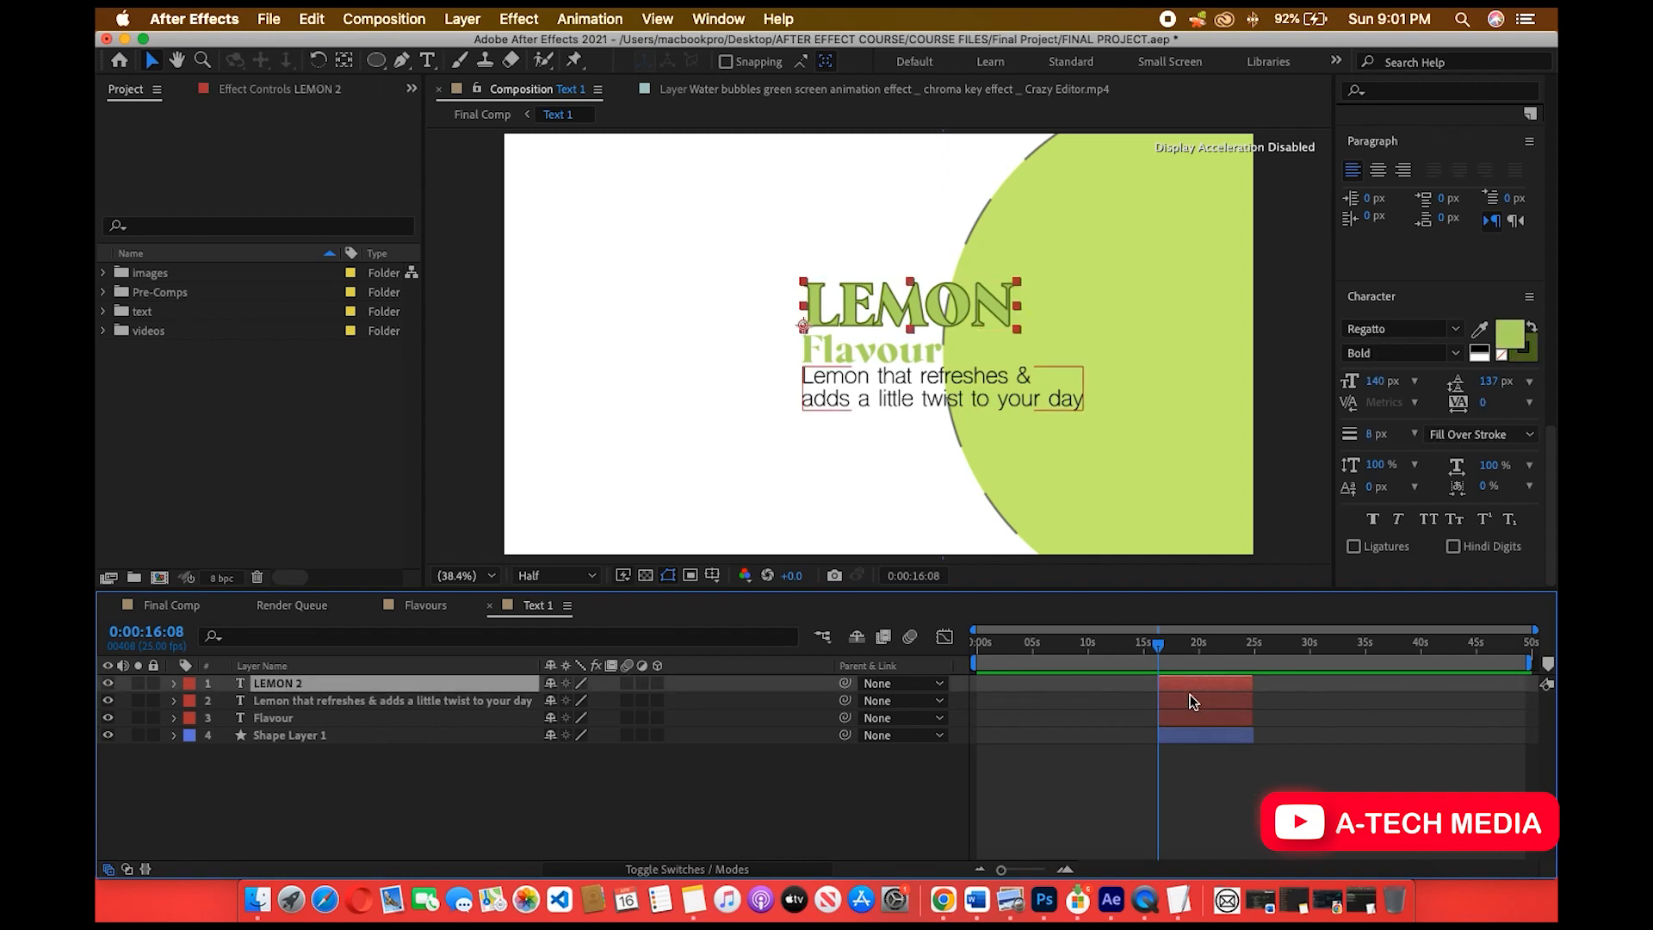
shift+click(1185, 699)
shift+click(1180, 719)
shift+click(1180, 736)
drag(1191, 733, 1014, 729)
click(1203, 814)
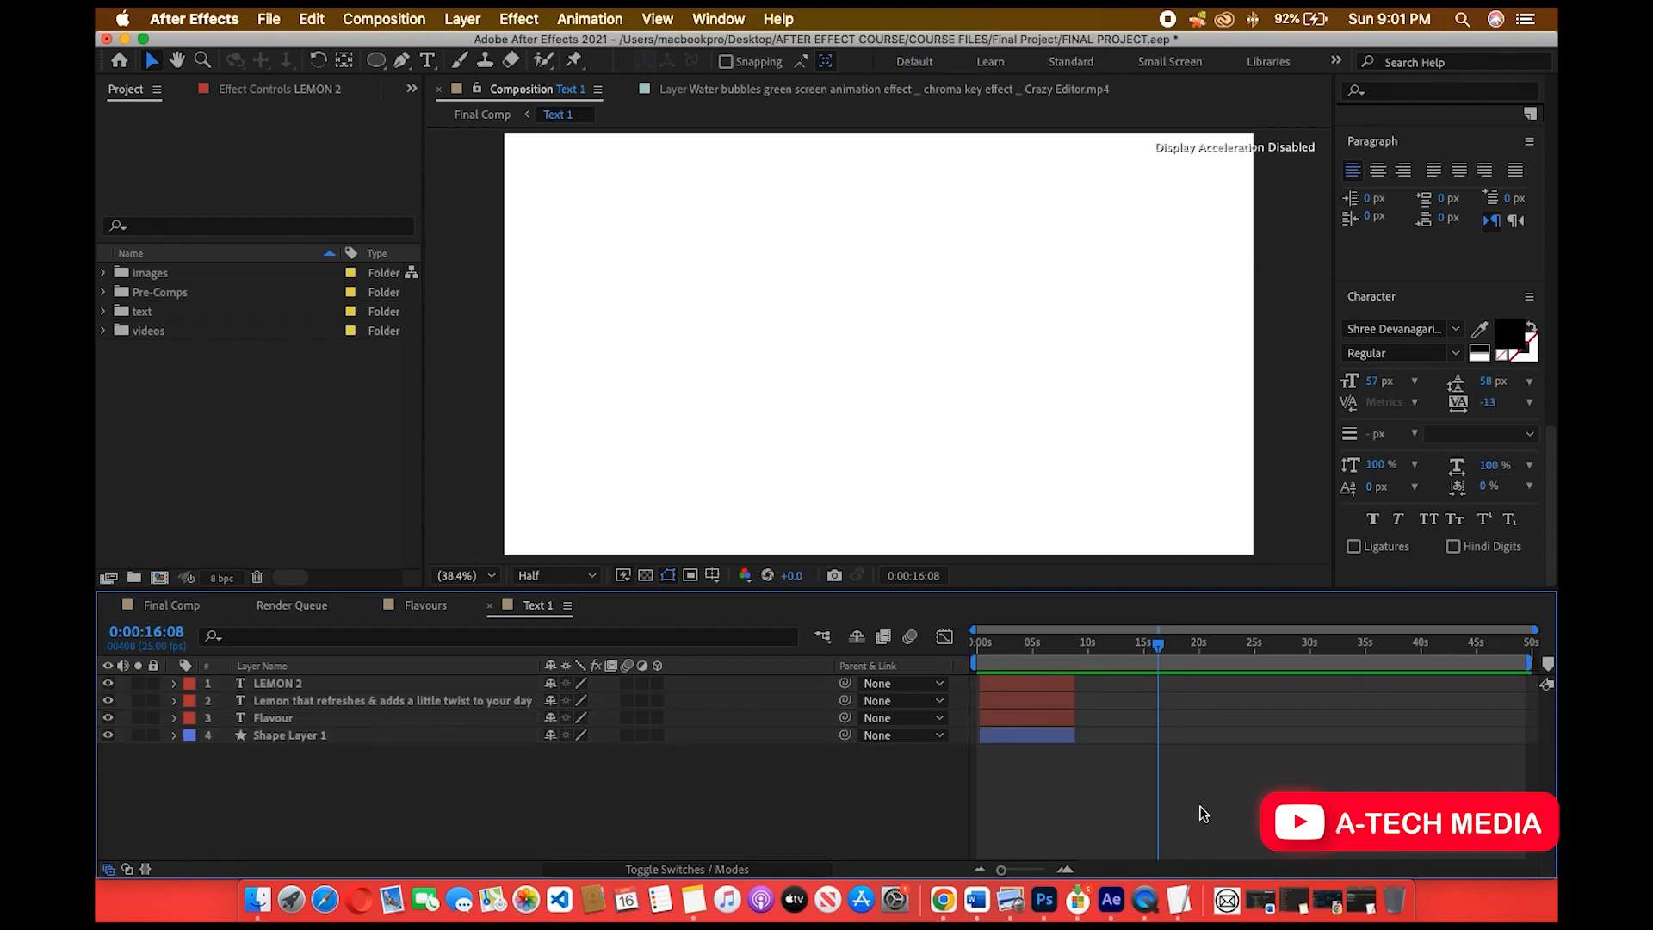
Set the duration of the Text 1 composition to 0:00:10:00.
right_click(1203, 813)
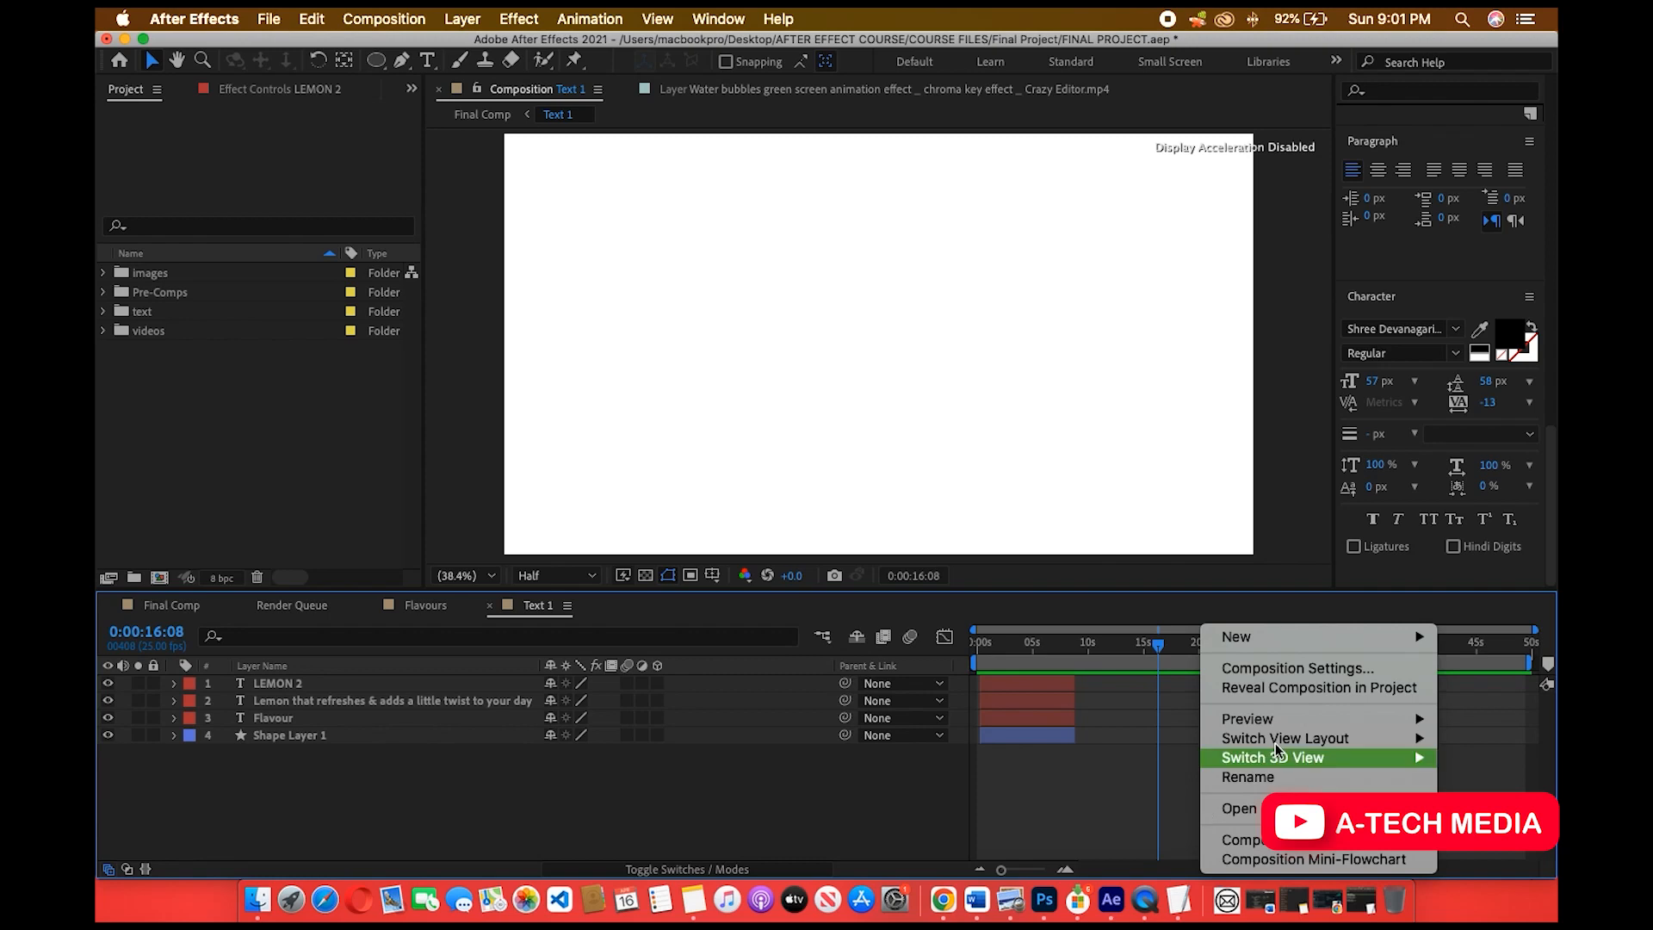
click(1275, 668)
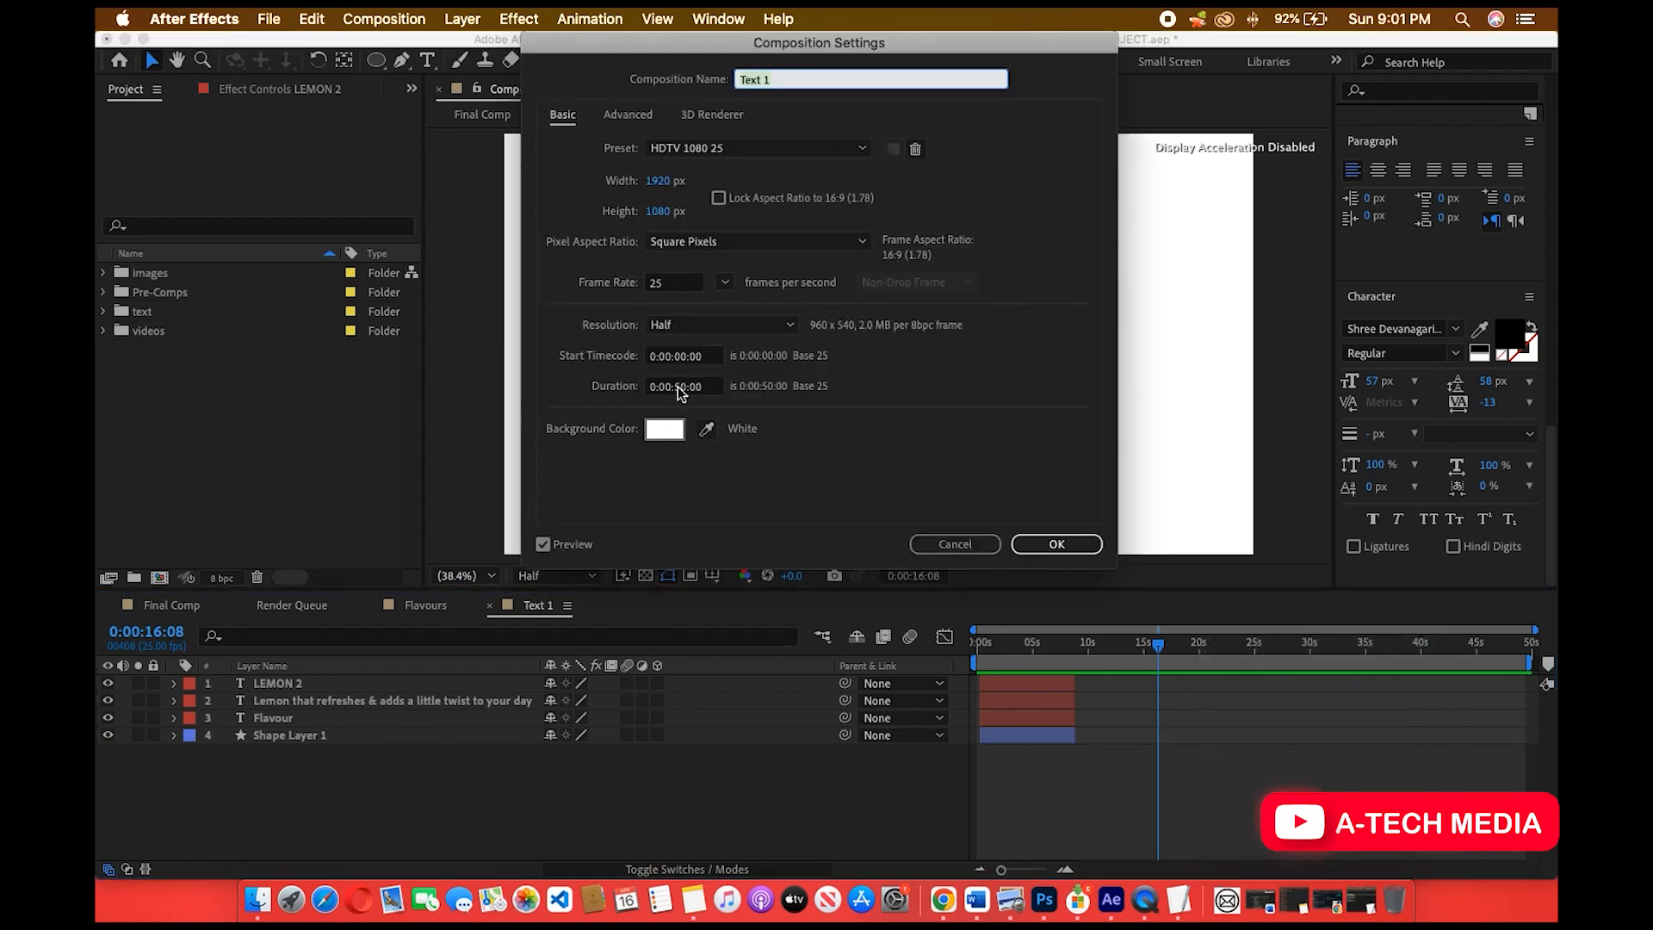
click(678, 387)
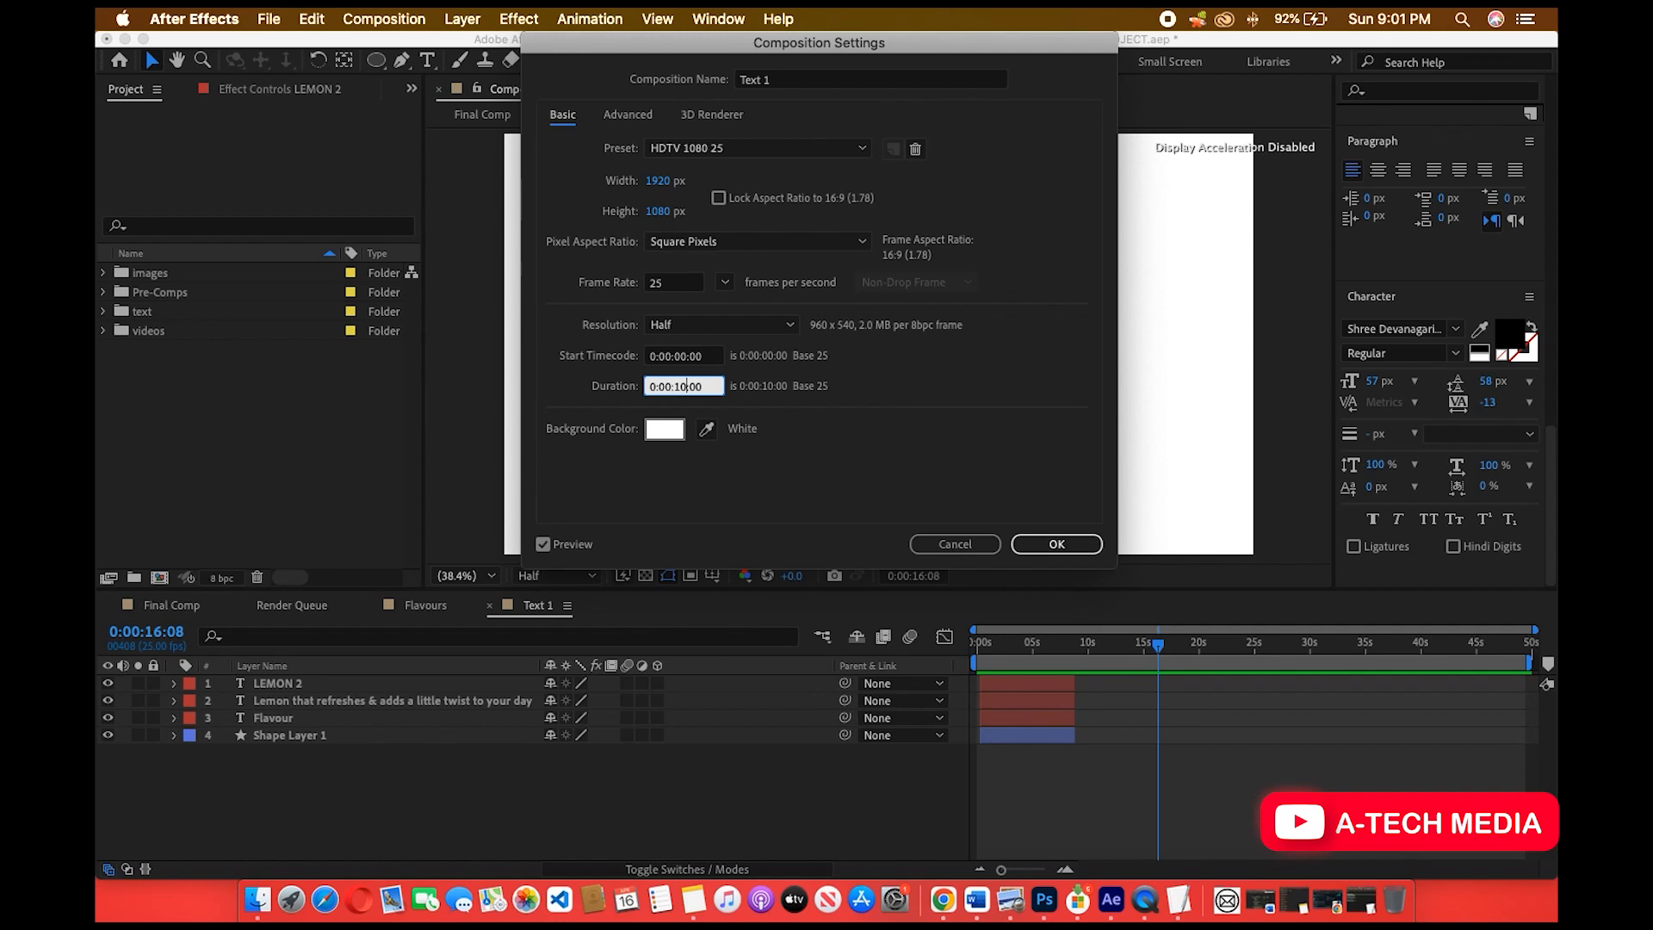
click(1039, 544)
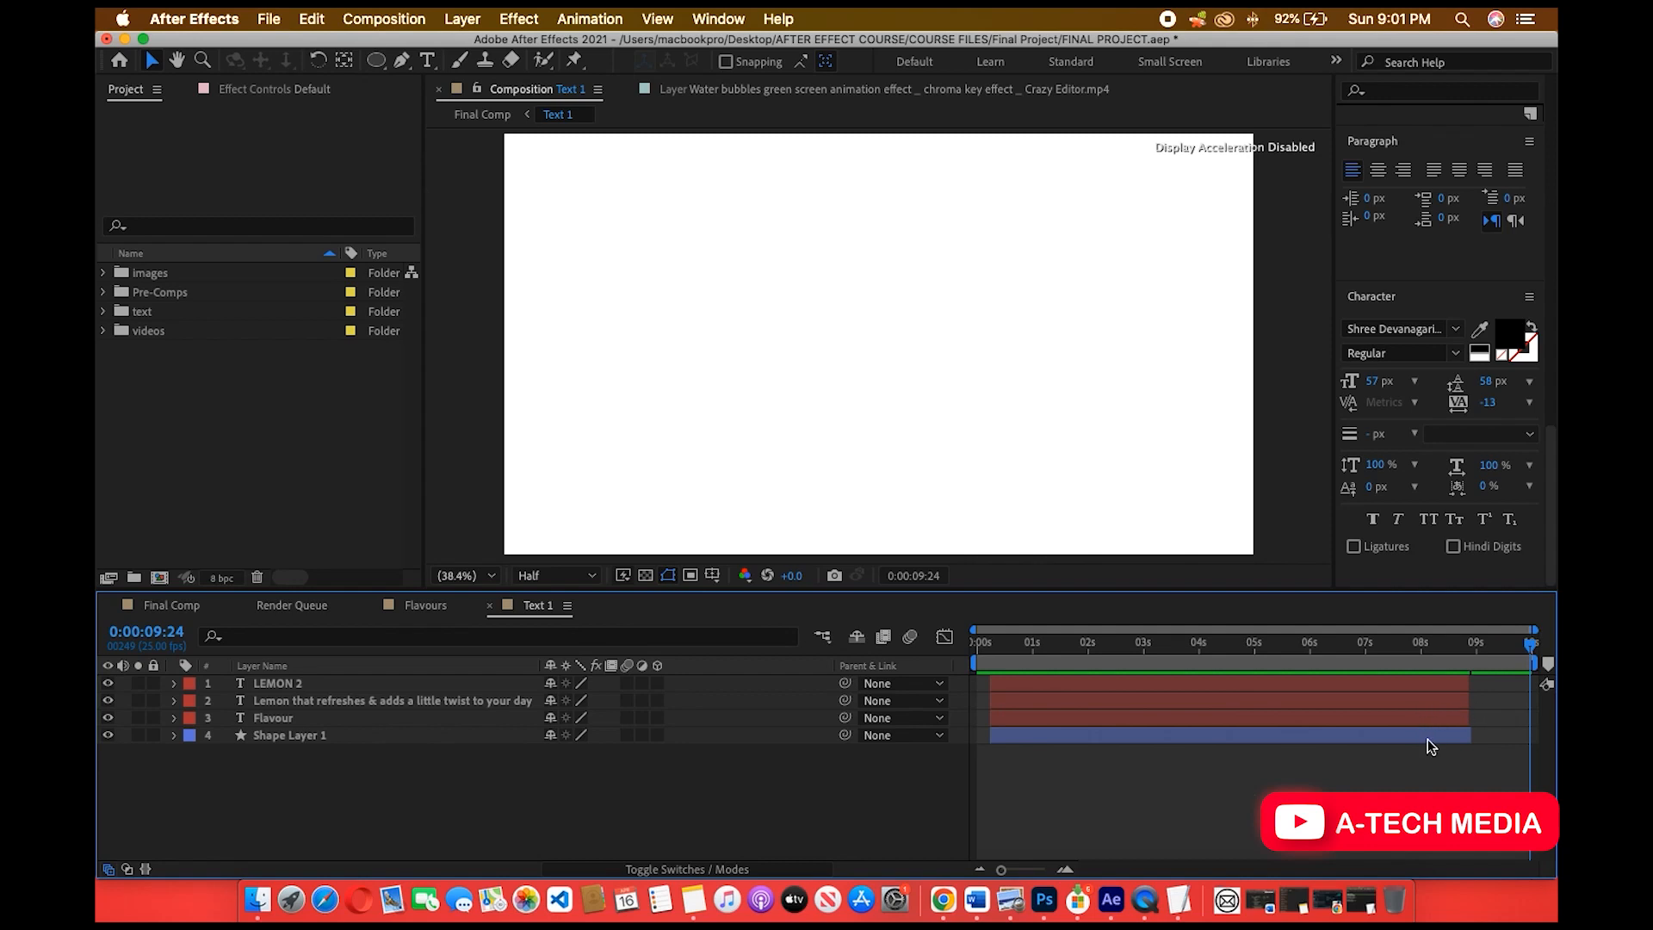
Align the starts of all four Text 1 layers with the composition's first frame and extend their ends to its full length.
click(996, 684)
shift+click(1018, 704)
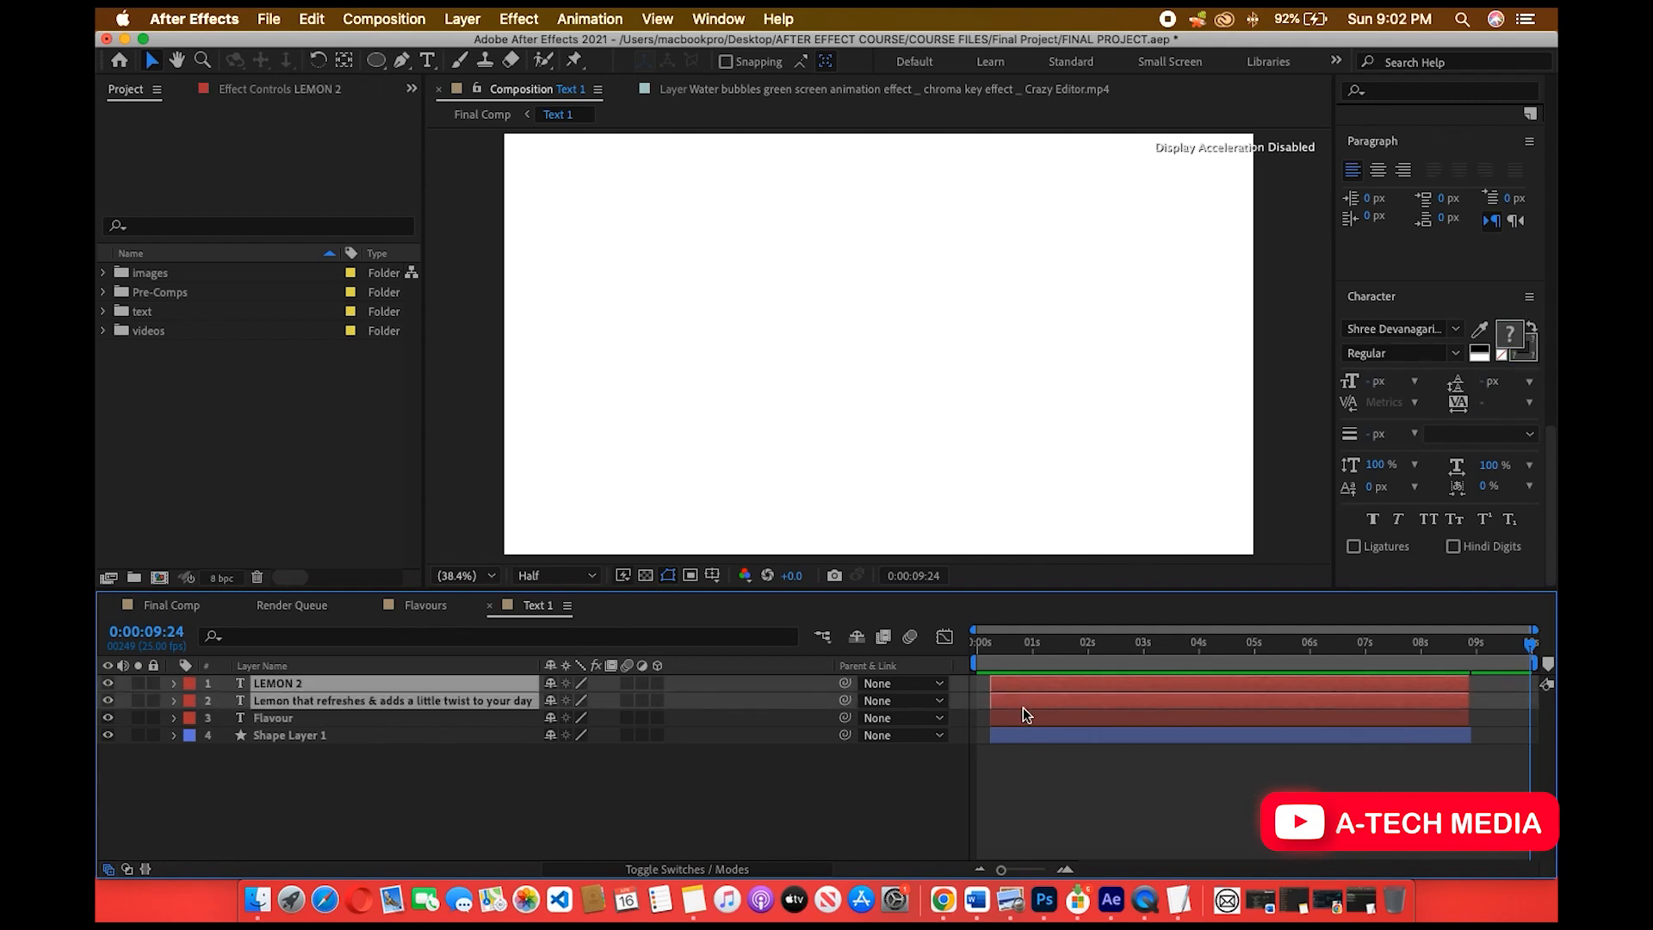
shift+click(1016, 719)
shift+click(1015, 737)
drag(1020, 692, 1009, 695)
drag(1453, 686, 1540, 689)
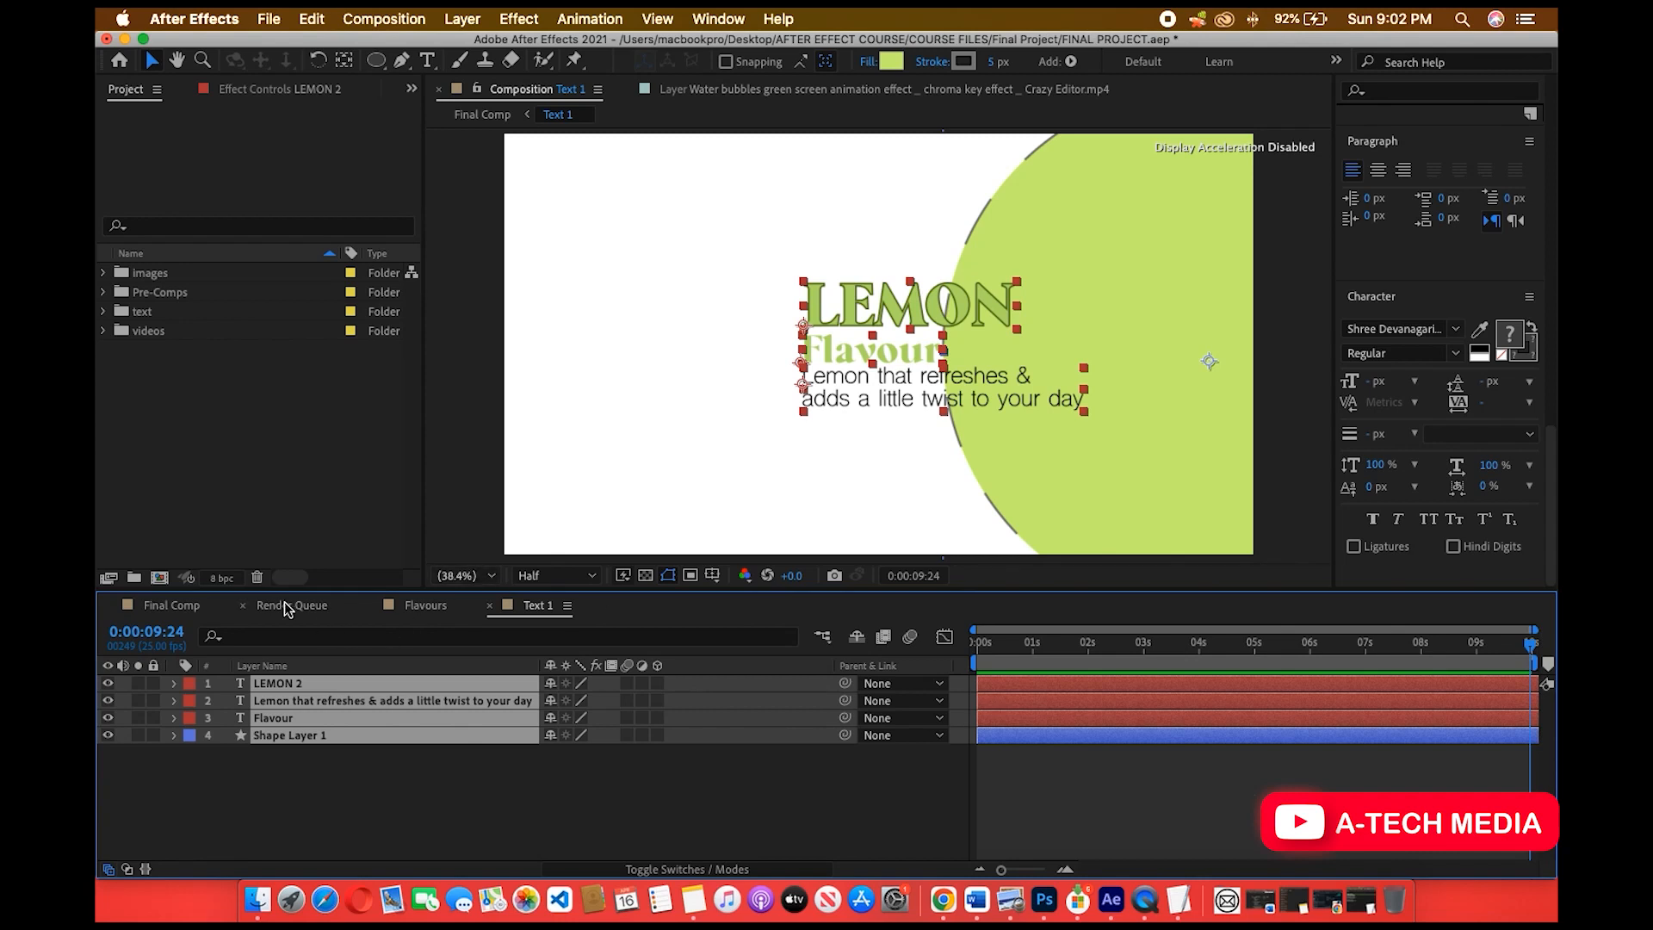
In Final Comp, shift the Text 1 layer to start at about 19 seconds and place it directly below the Flavours layer.
click(172, 604)
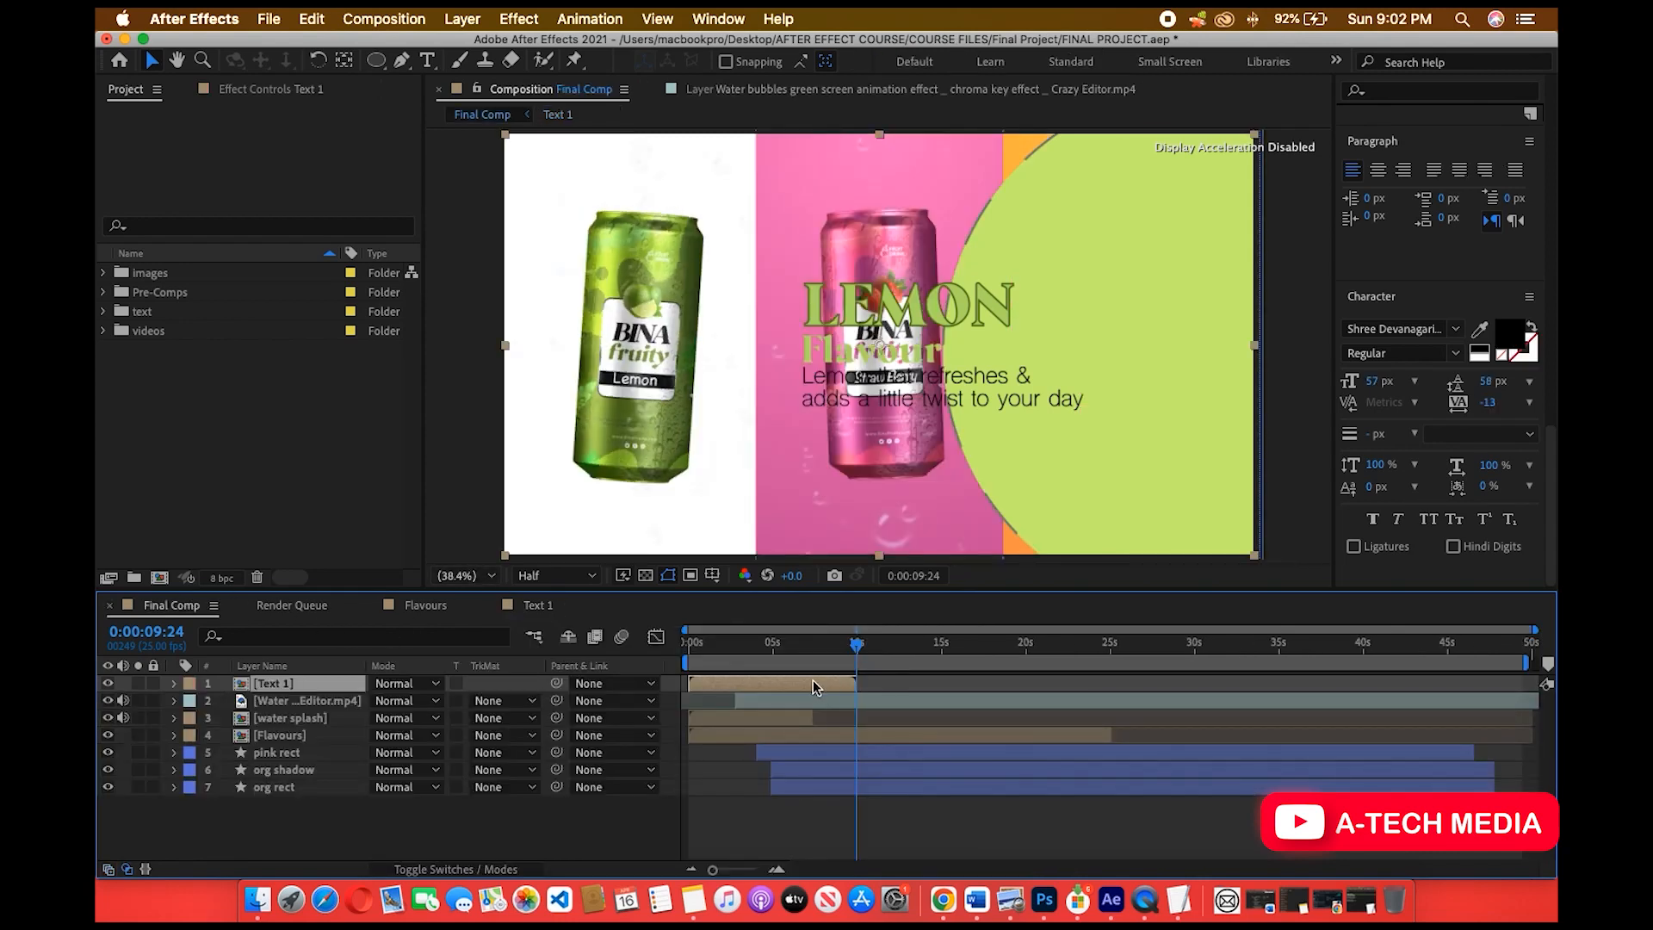
drag(789, 645, 1013, 679)
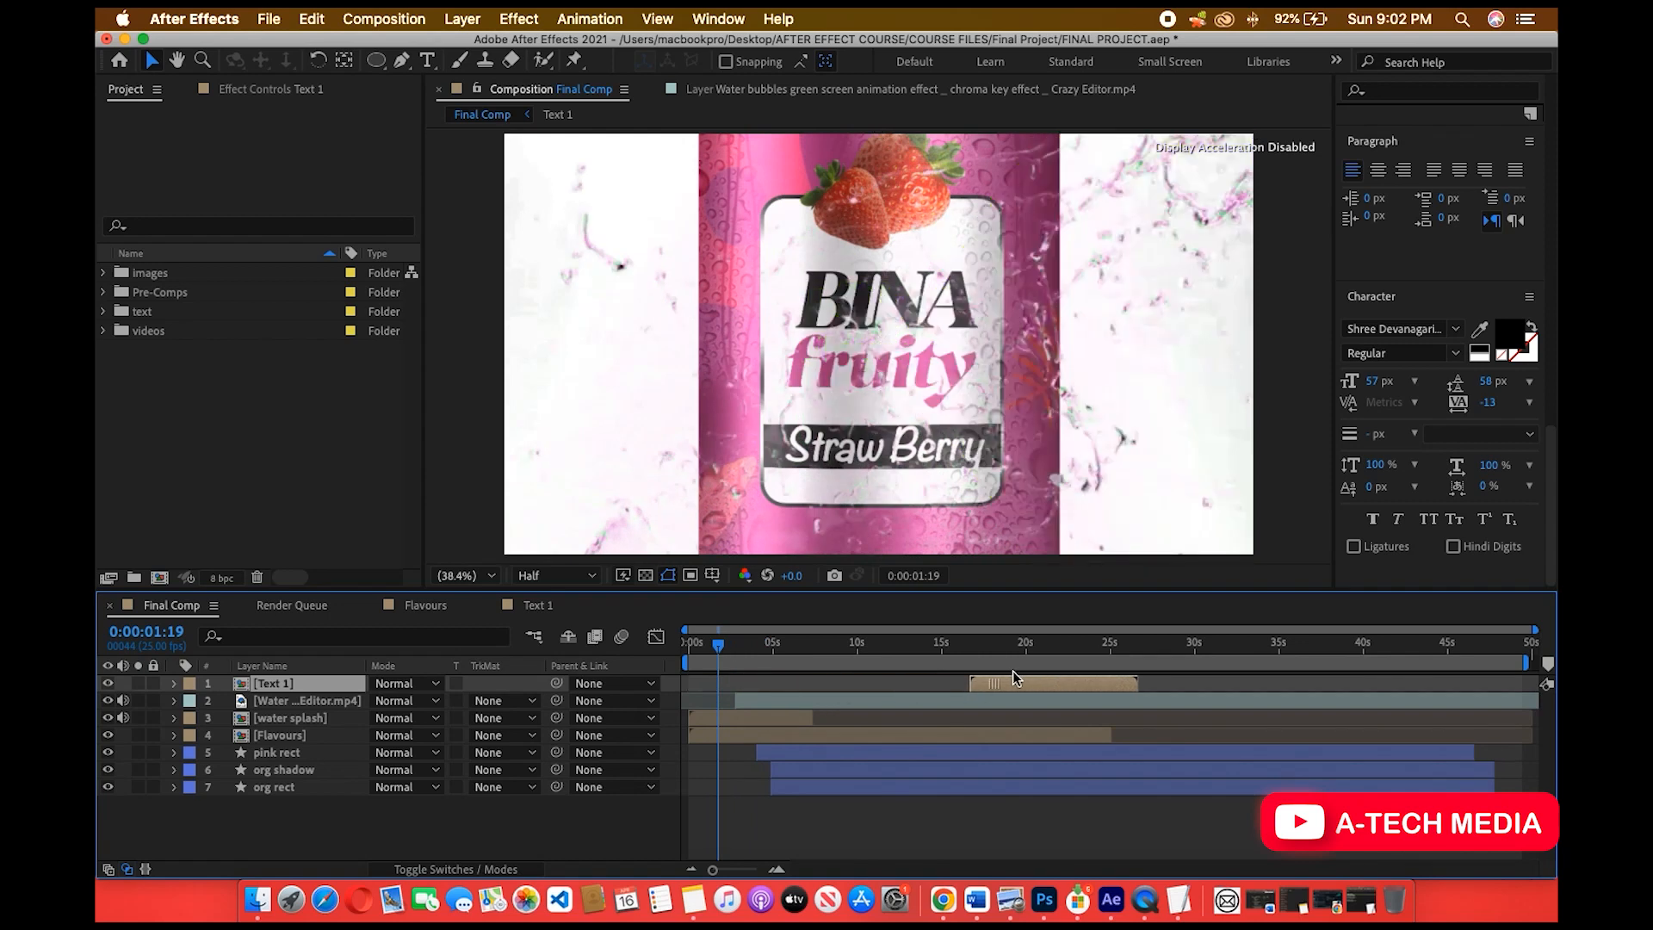
drag(321, 690, 323, 723)
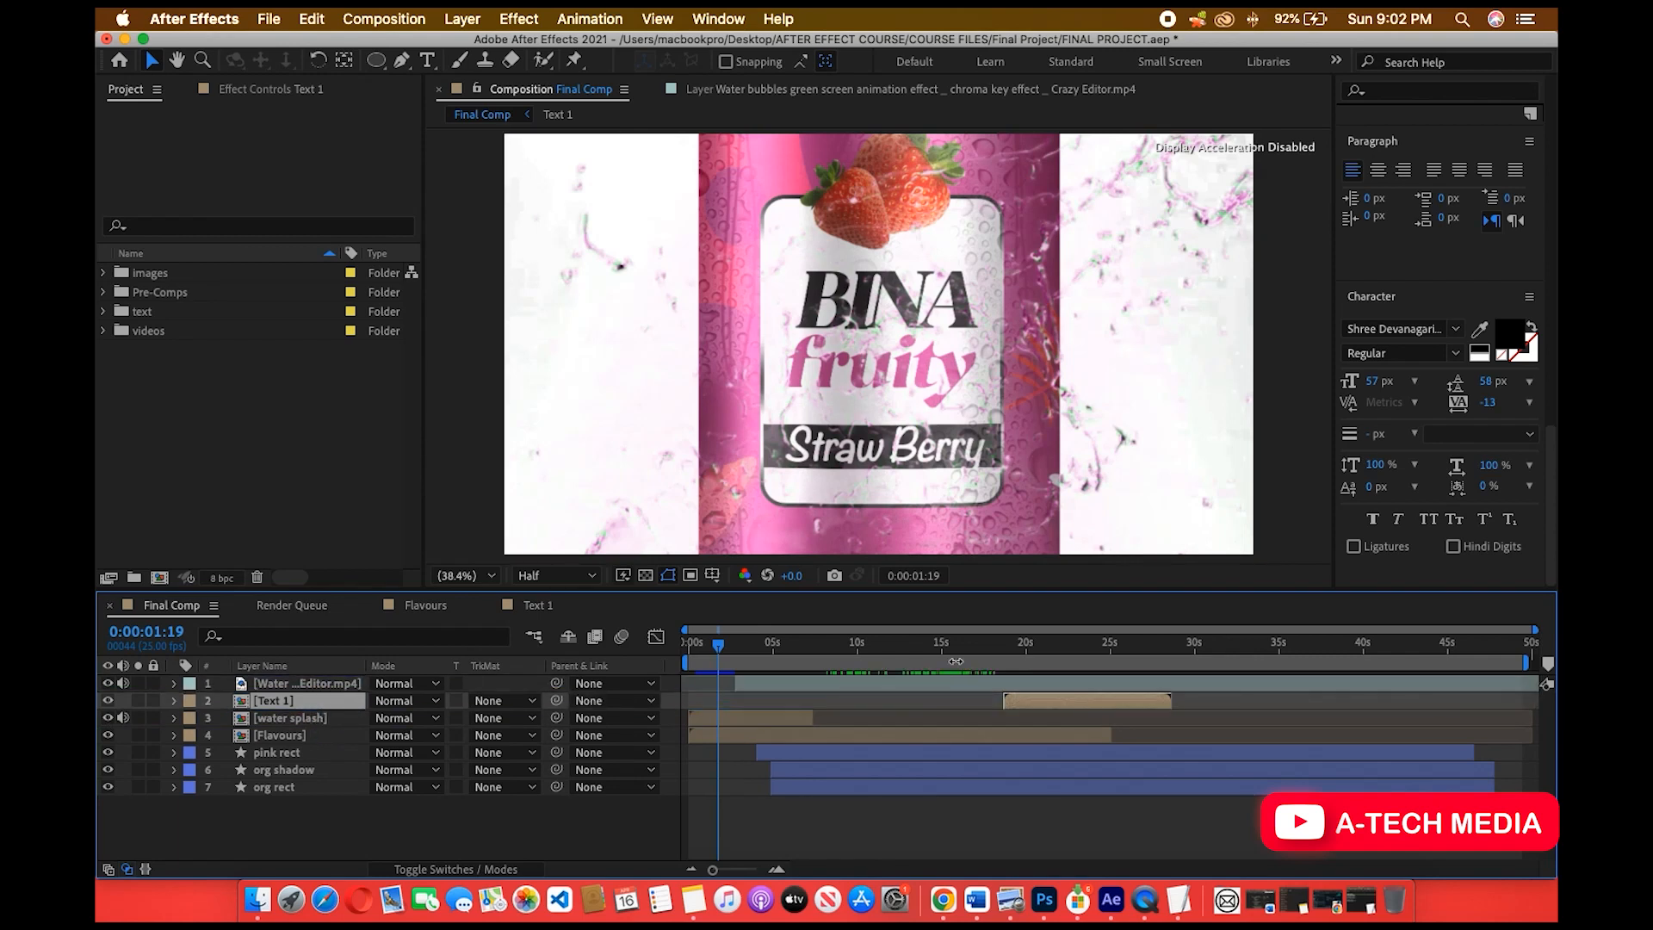
drag(284, 705, 284, 753)
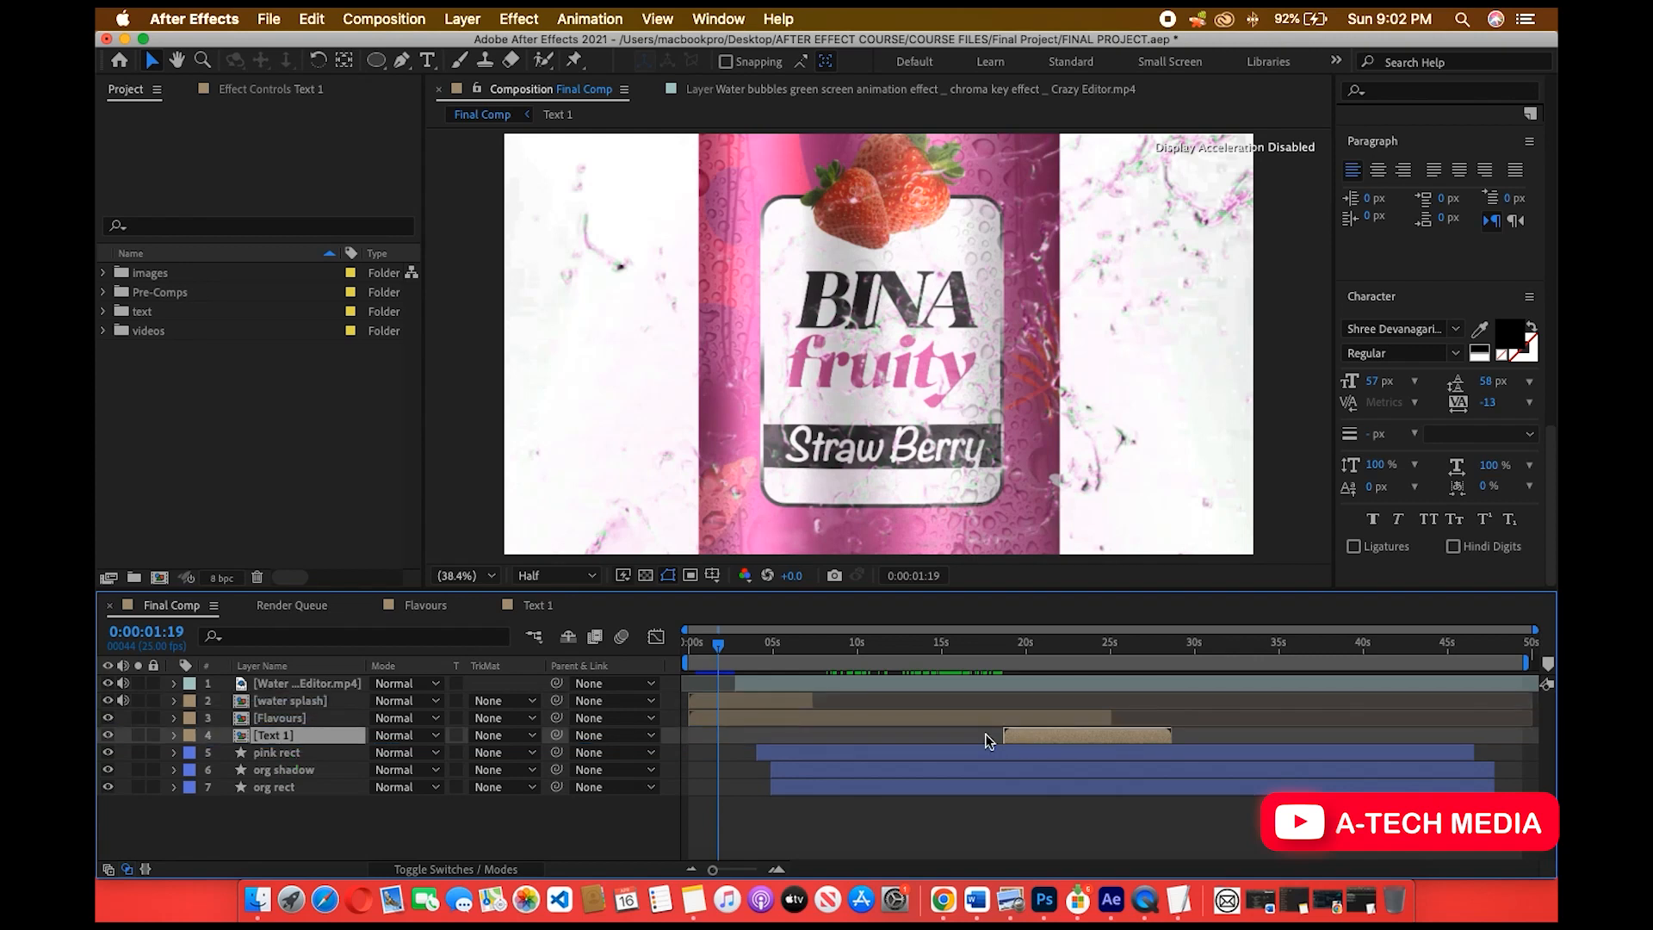
Move the Text 1 layer in time so that it starts at 0:00:15:17.
drag(725, 654, 1039, 662)
drag(1016, 732, 1031, 735)
drag(1021, 659, 950, 660)
drag(1015, 734, 970, 737)
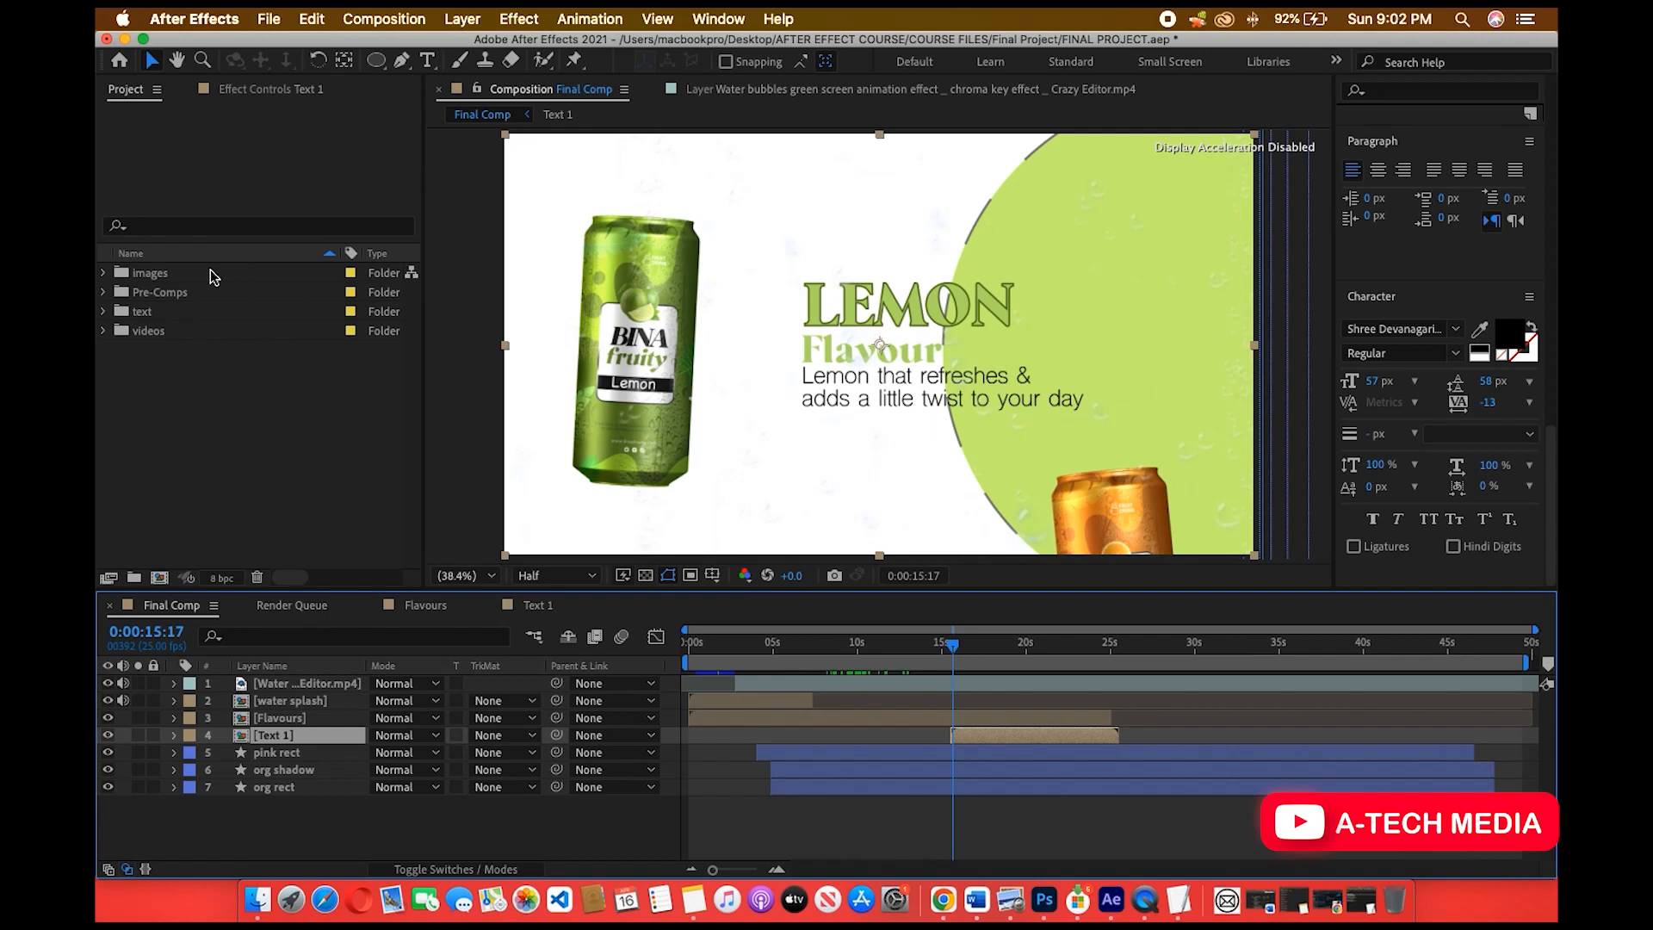
Set the Text 1 layer's position to 2329, 540, beyond the frame's right edge, and add its first Position keyframe at 0:00:15:20.
click(173, 736)
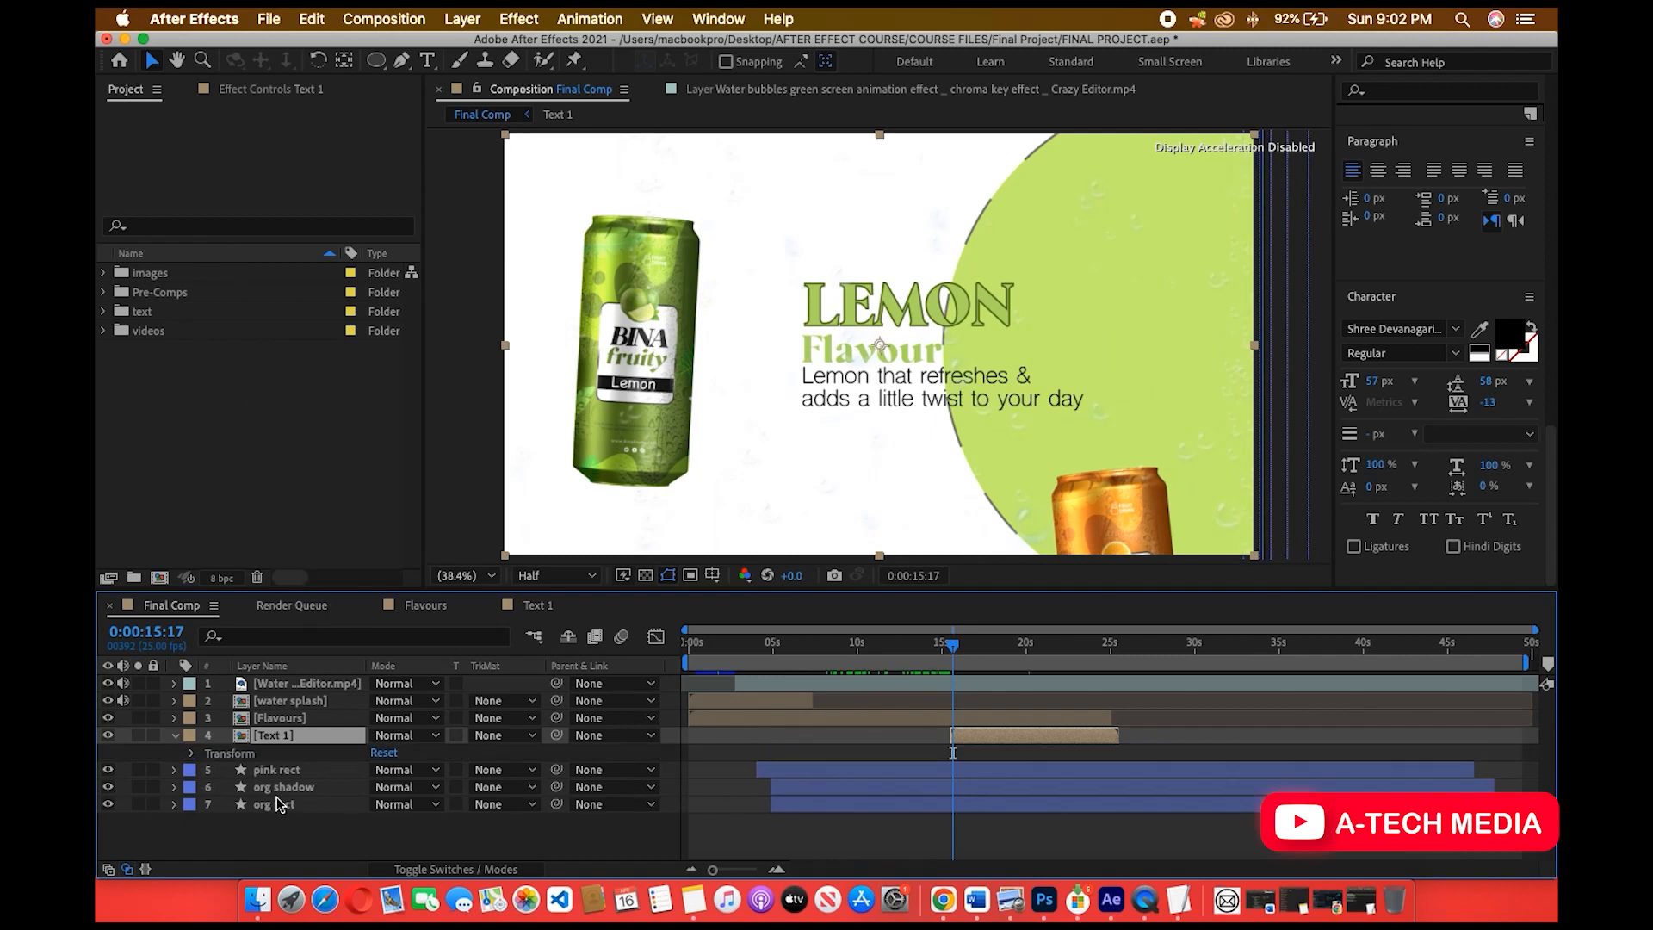
click(192, 754)
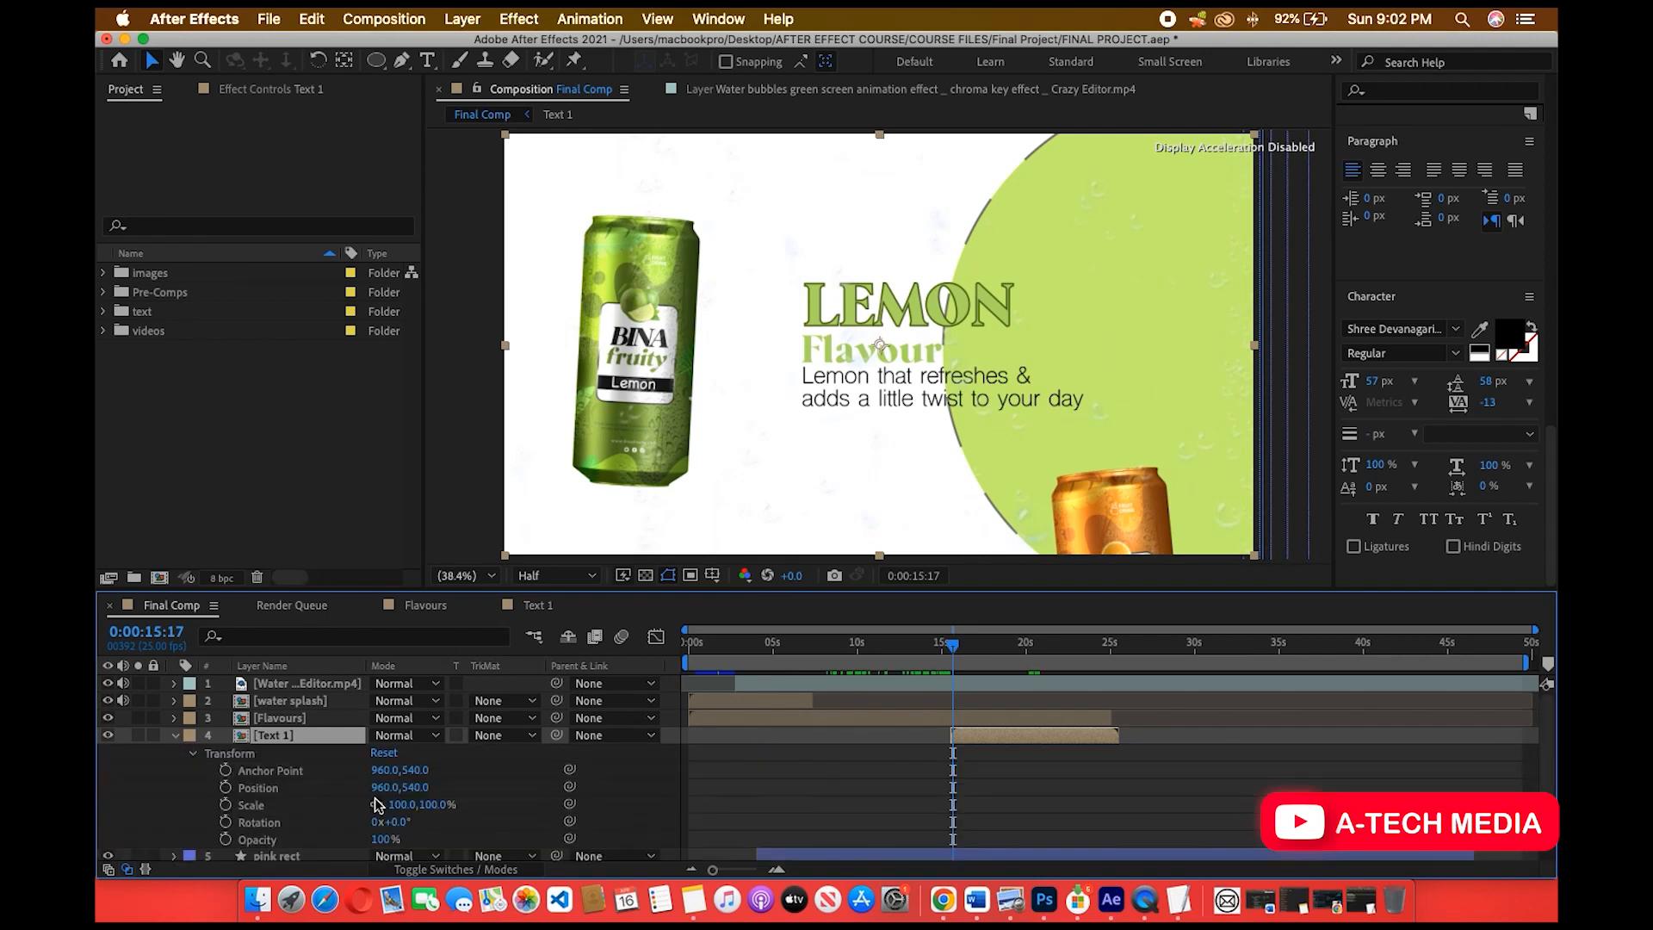
drag(382, 788, 671, 787)
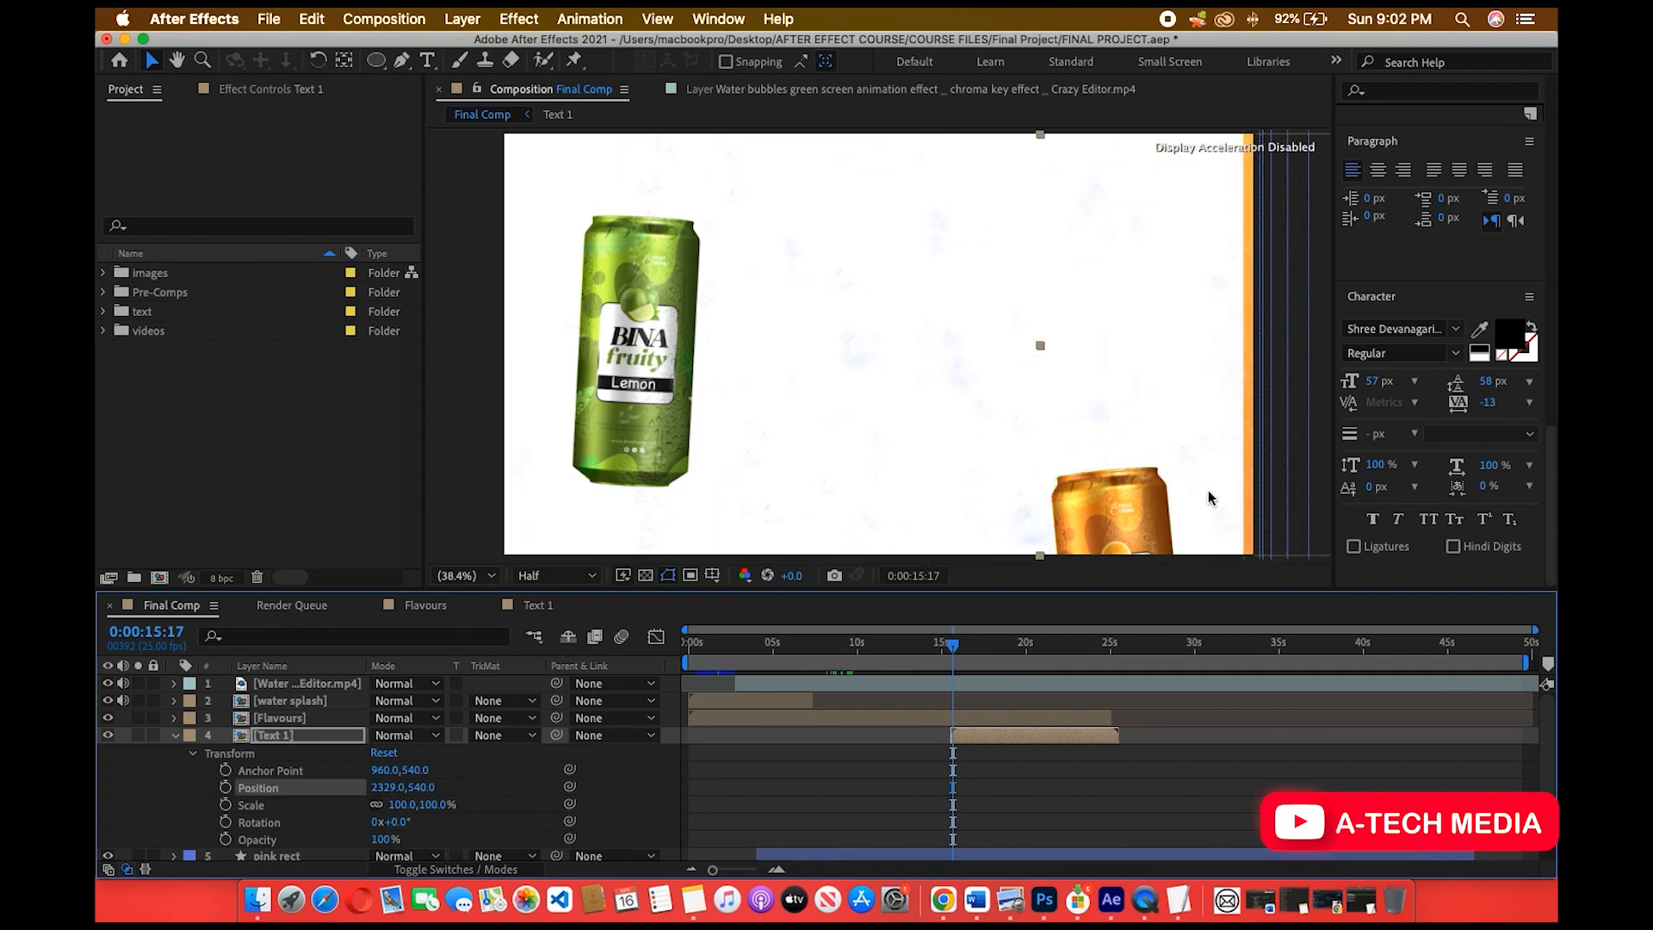
click(951, 646)
click(955, 647)
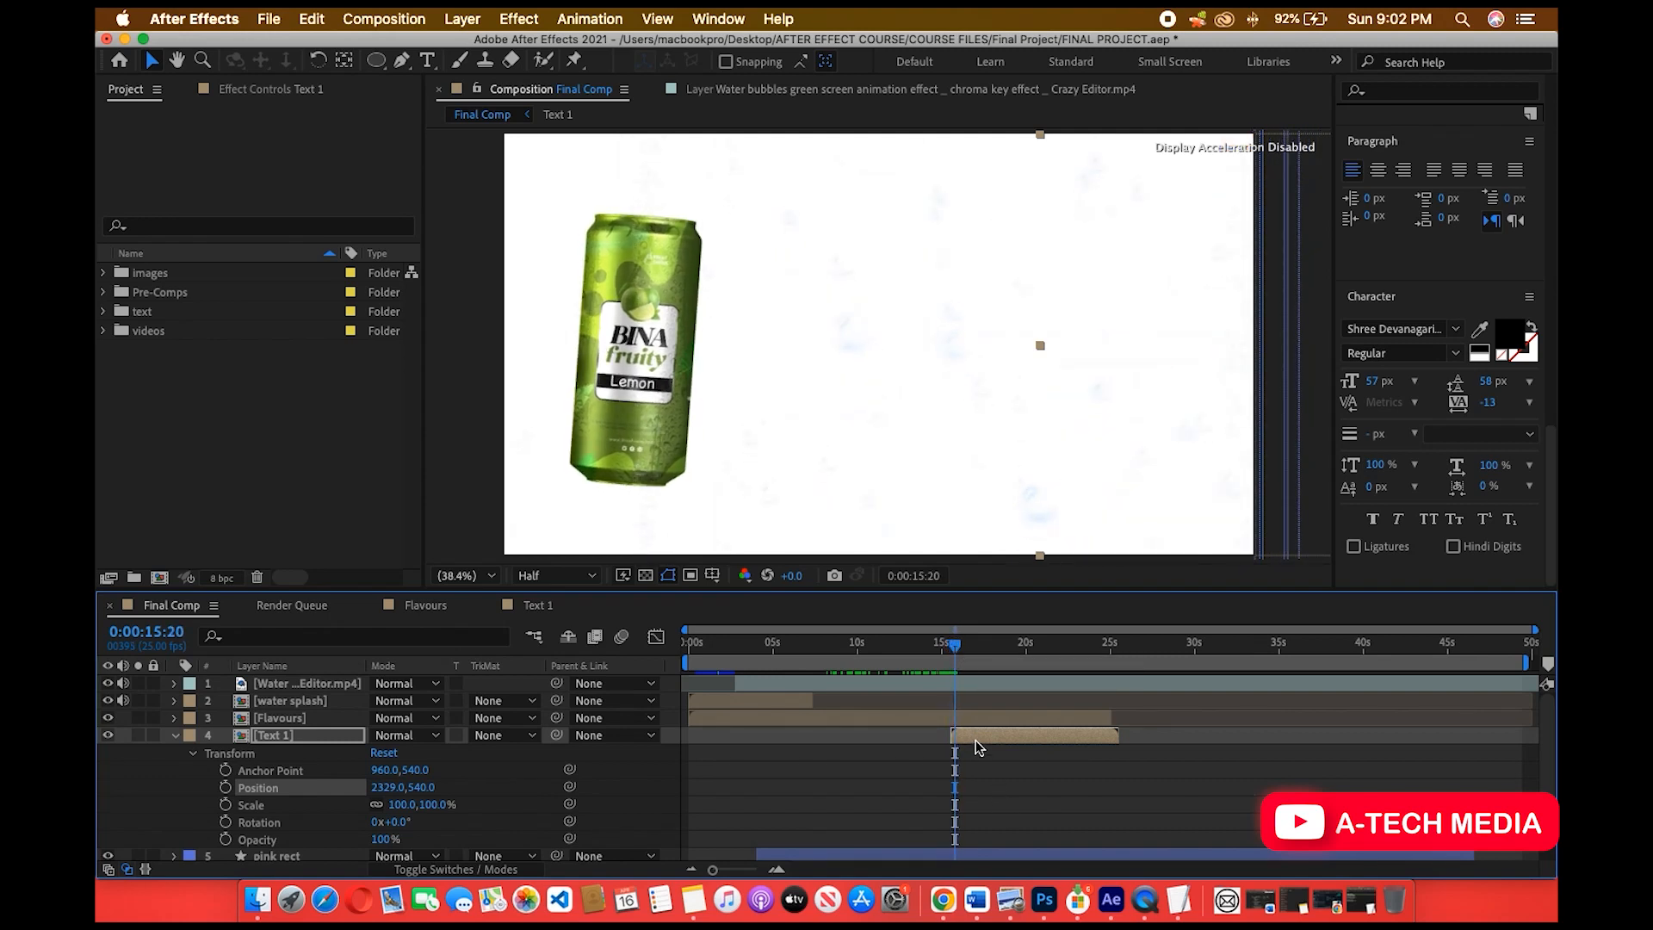
drag(975, 746, 976, 740)
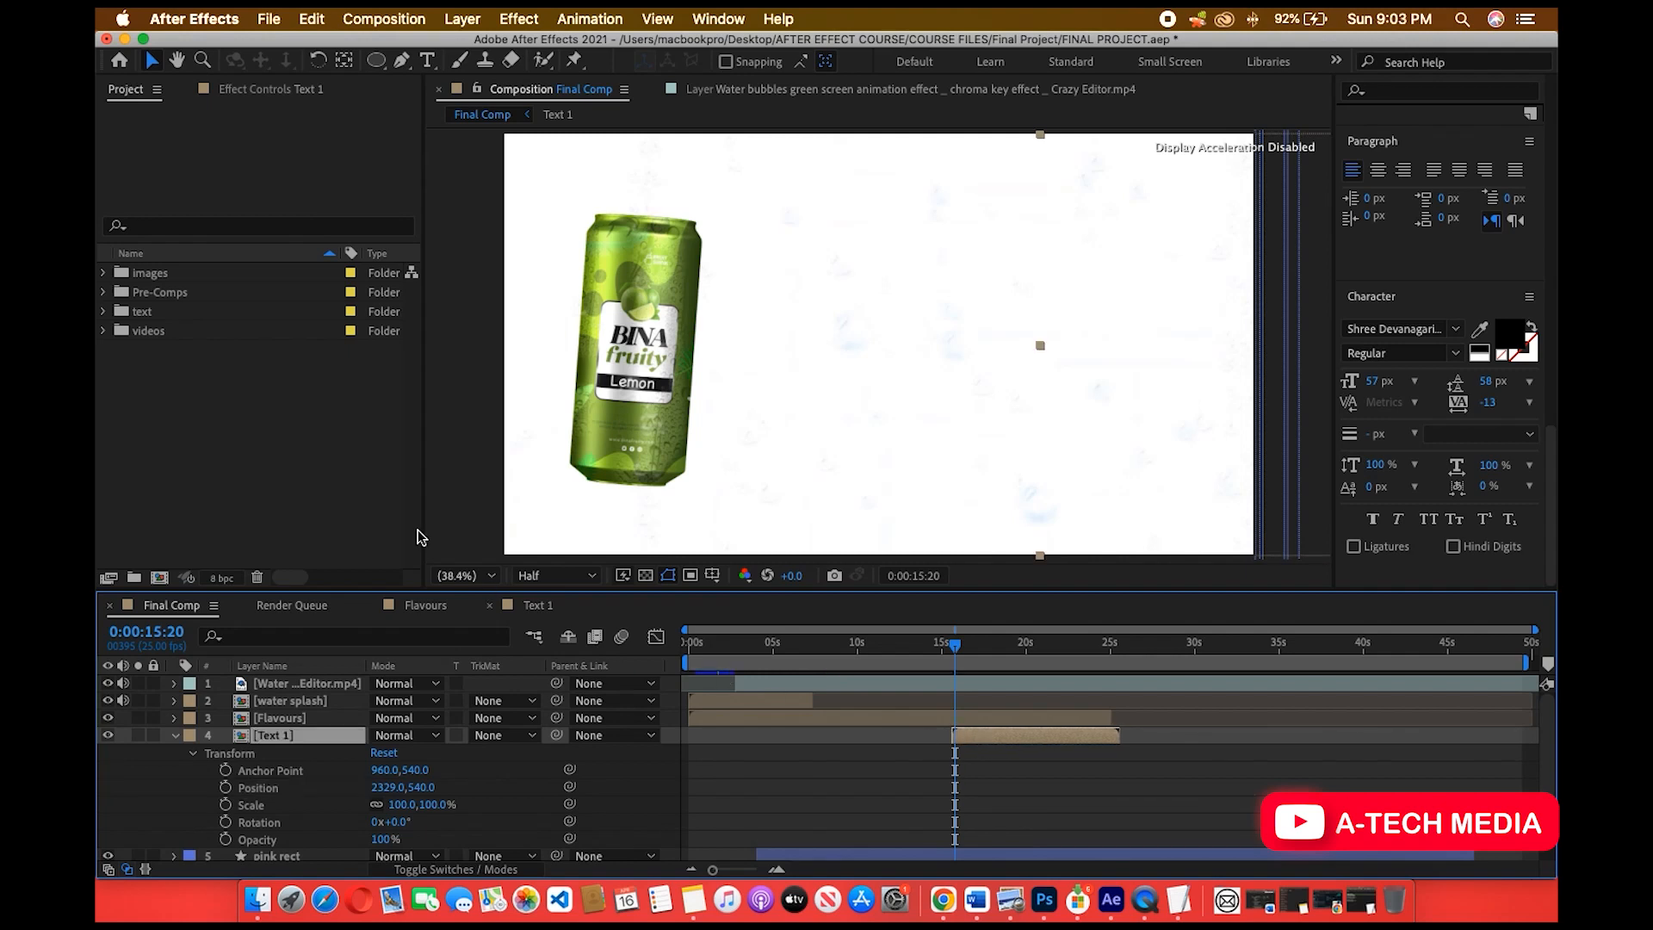
click(226, 790)
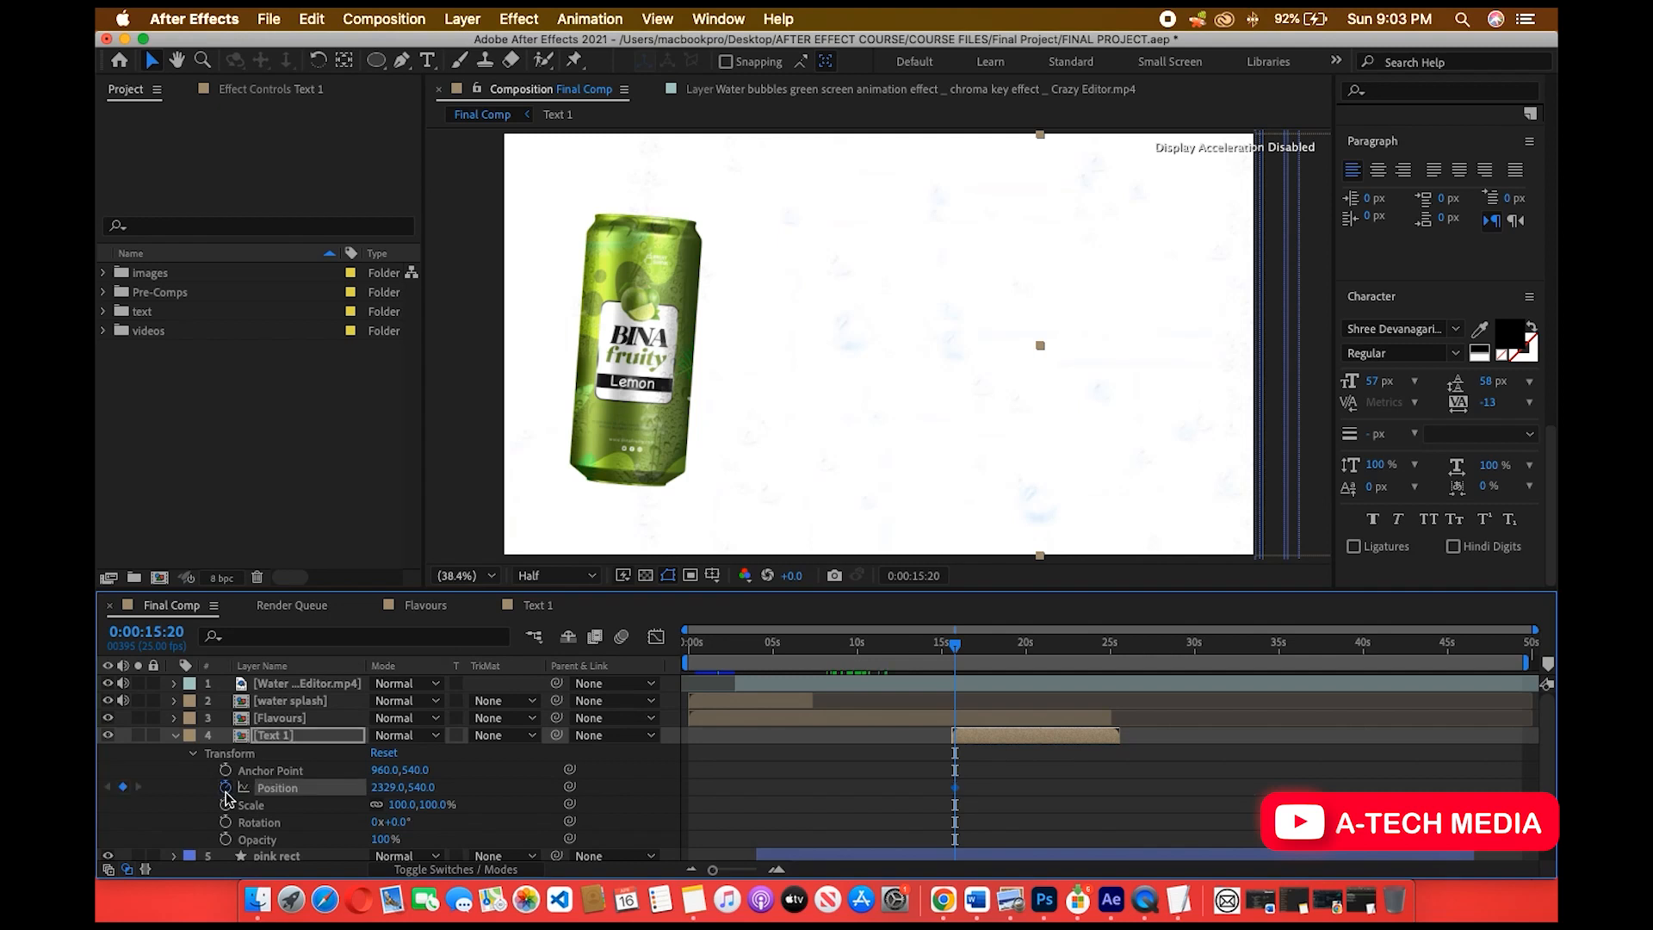
Keyframe the Text 1 layer's position at 1008, 540 at 0:00:16:13 and preview the slide-in.
drag(958, 654, 967, 659)
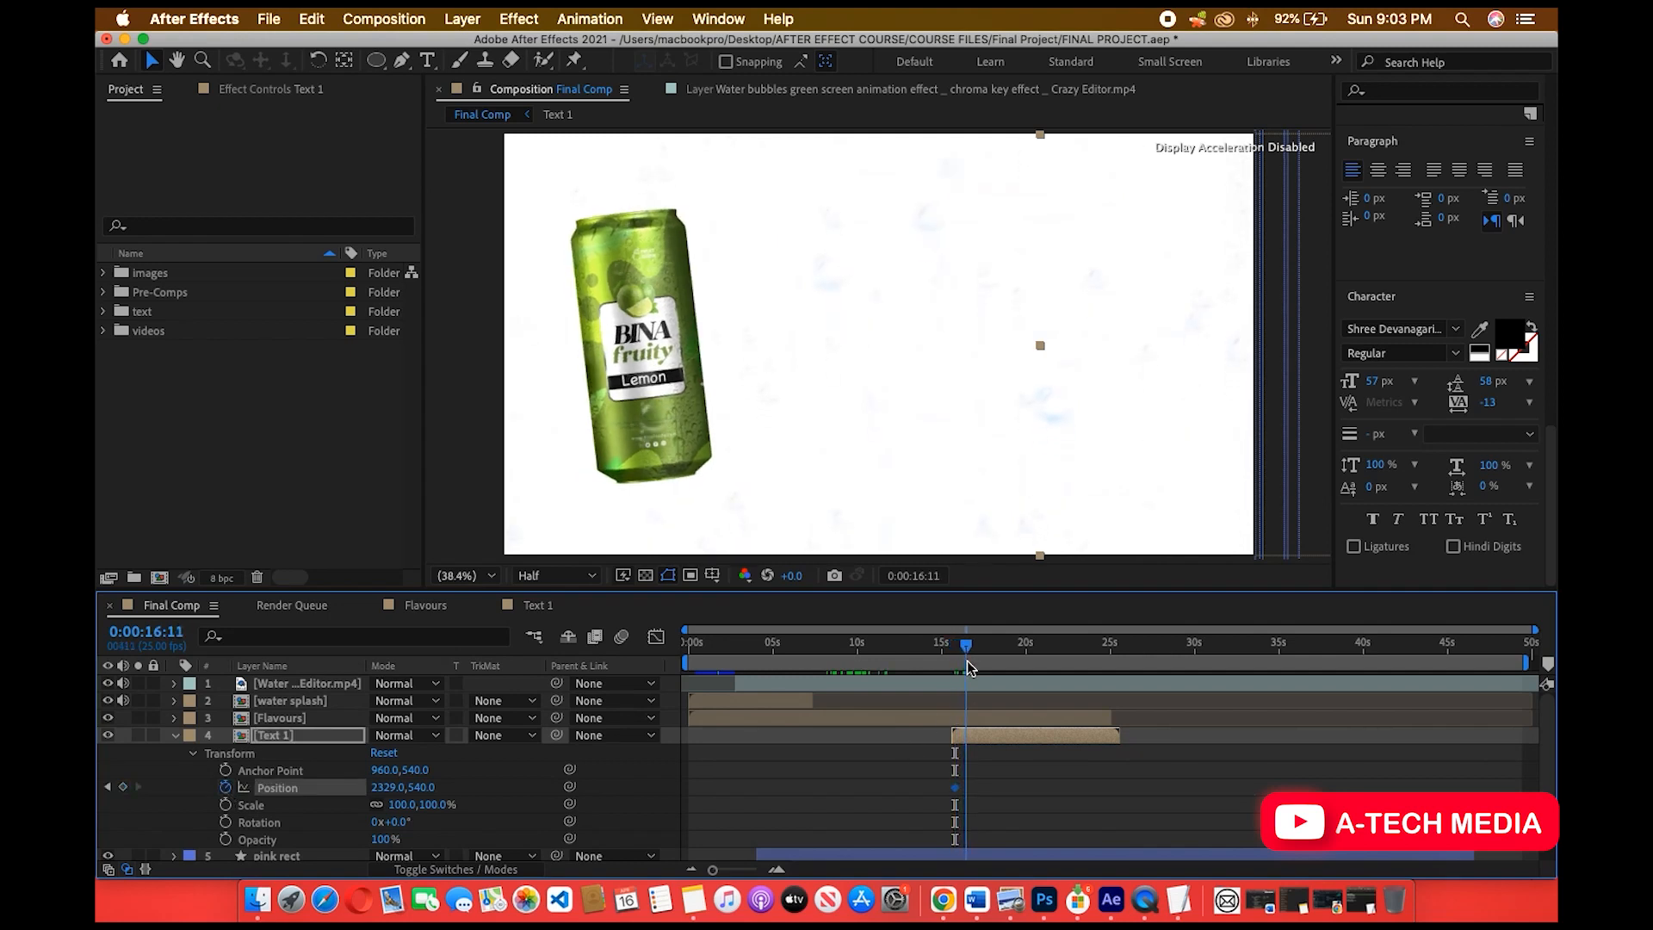
drag(382, 787, 415, 787)
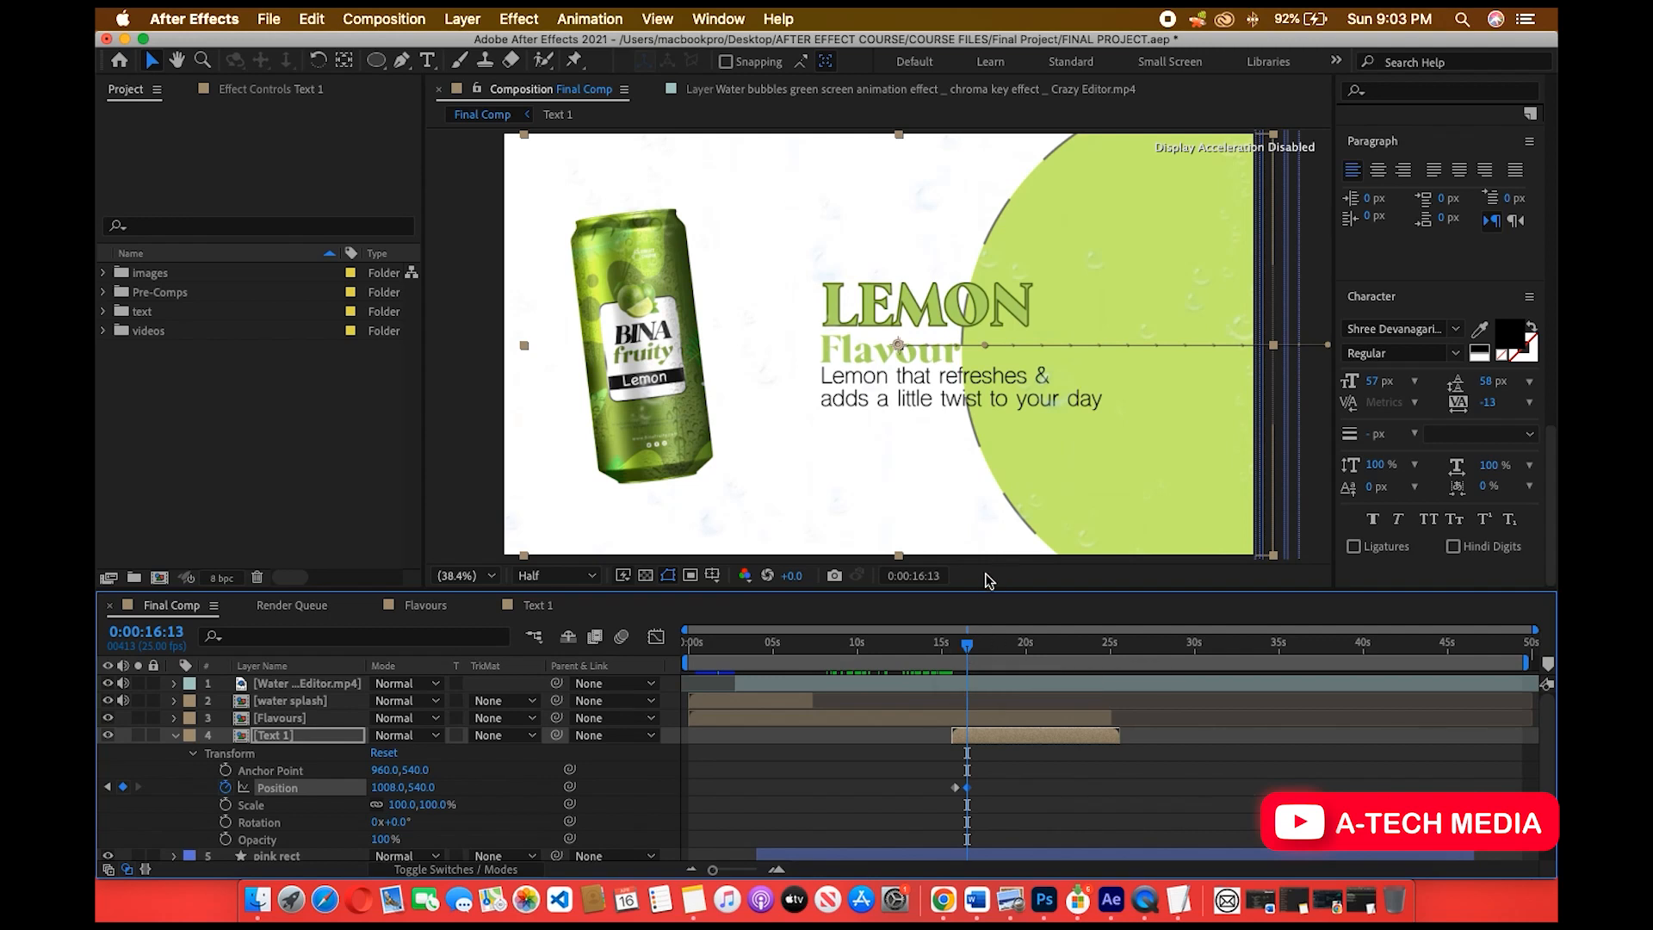
drag(972, 647, 950, 651)
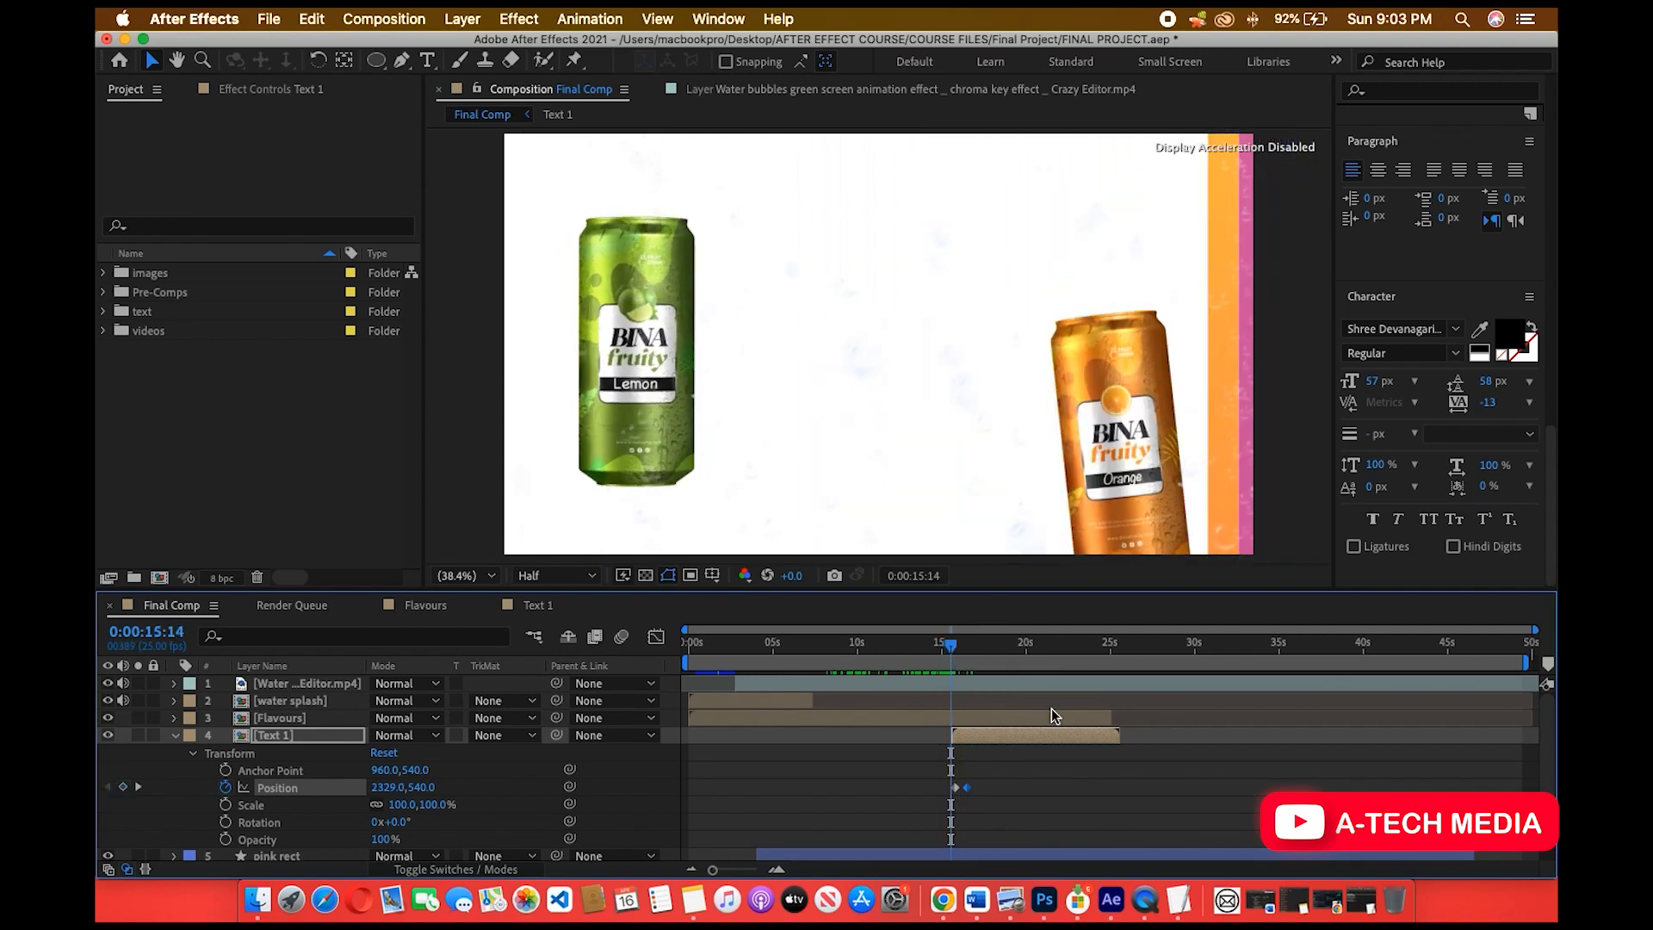
key(space)
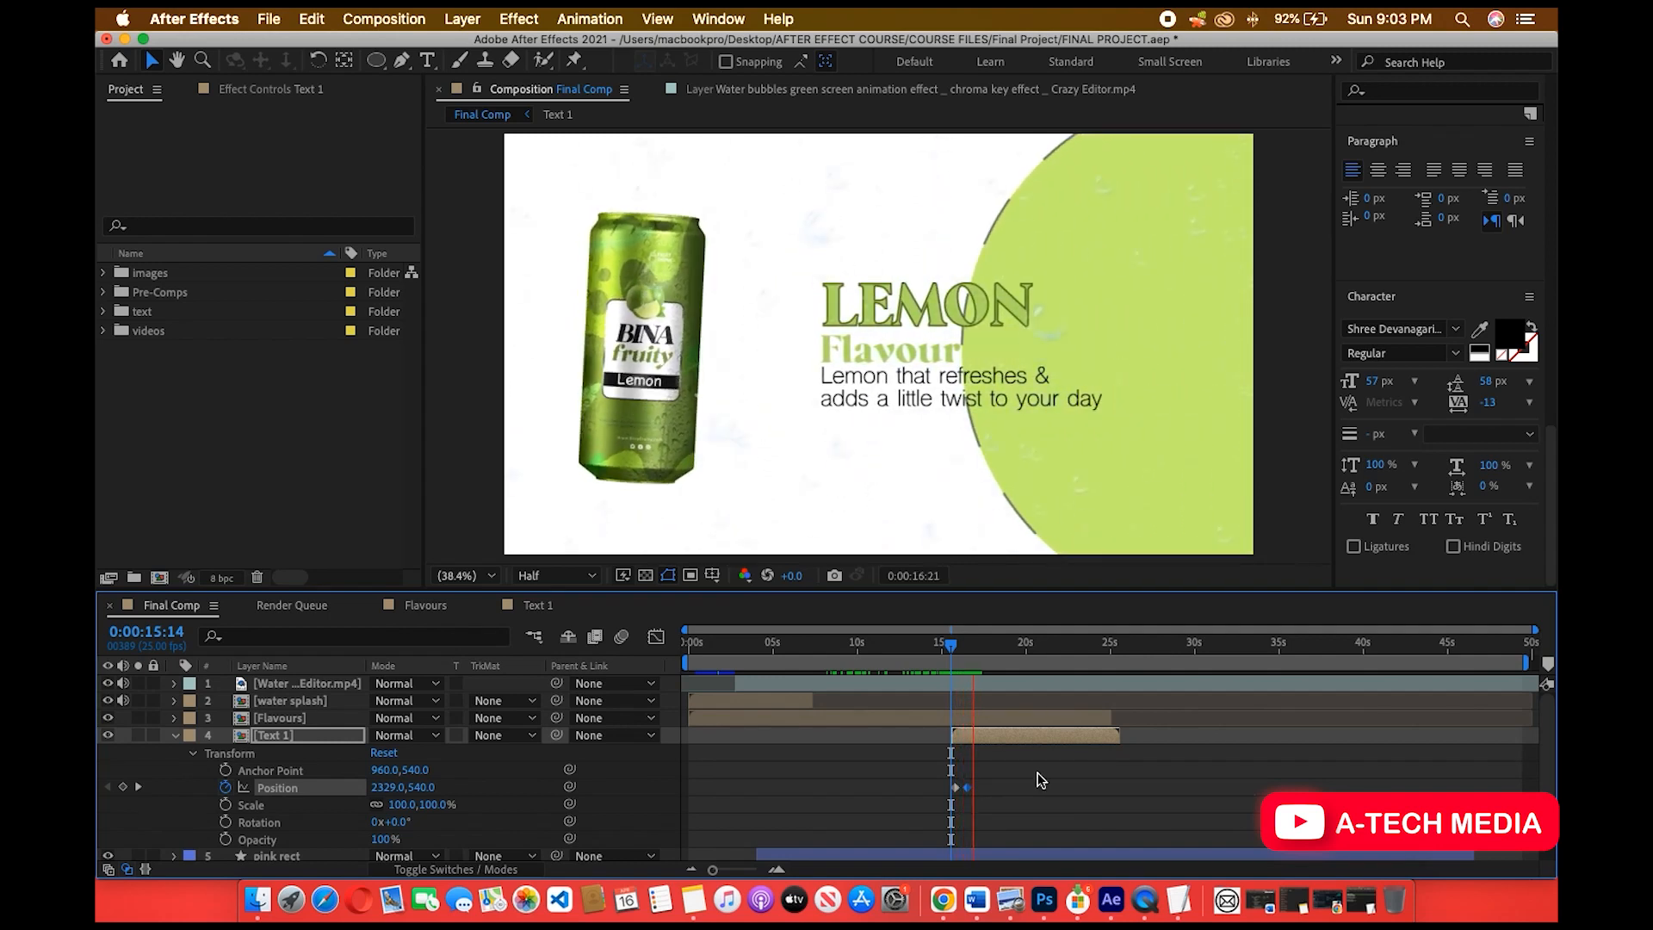
Ease both Text 1 Position keyframes by reshaping their speed graph into a sharp central peak with zero speed at each end.
click(938, 660)
drag(946, 659, 959, 661)
drag(997, 802, 932, 776)
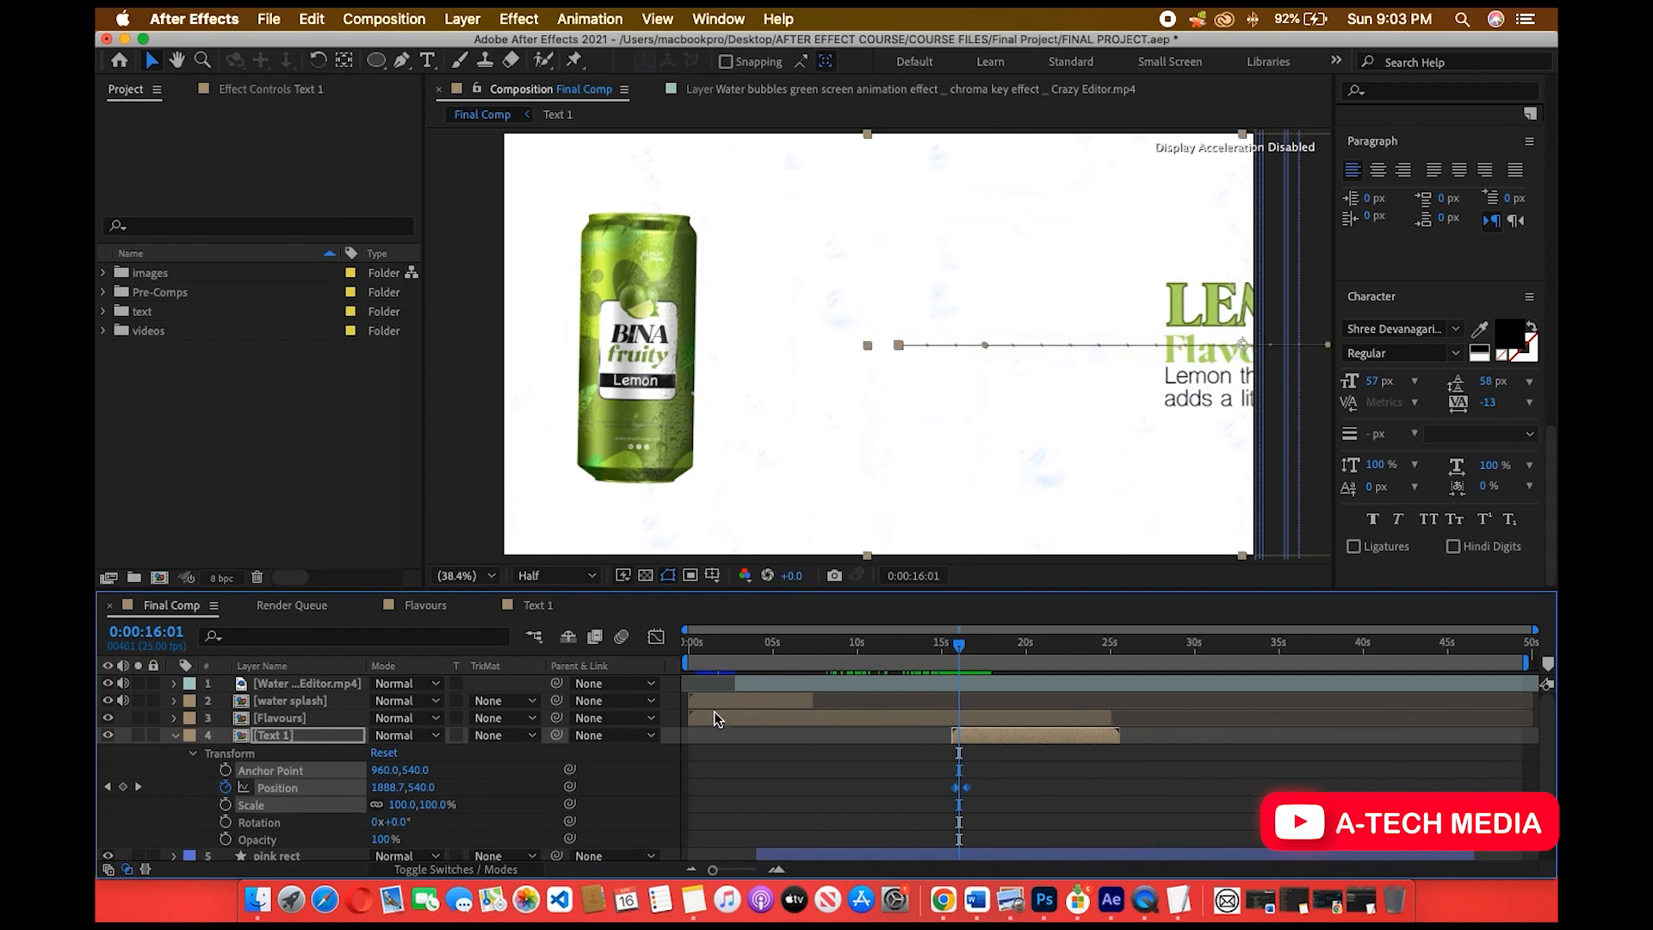
click(655, 638)
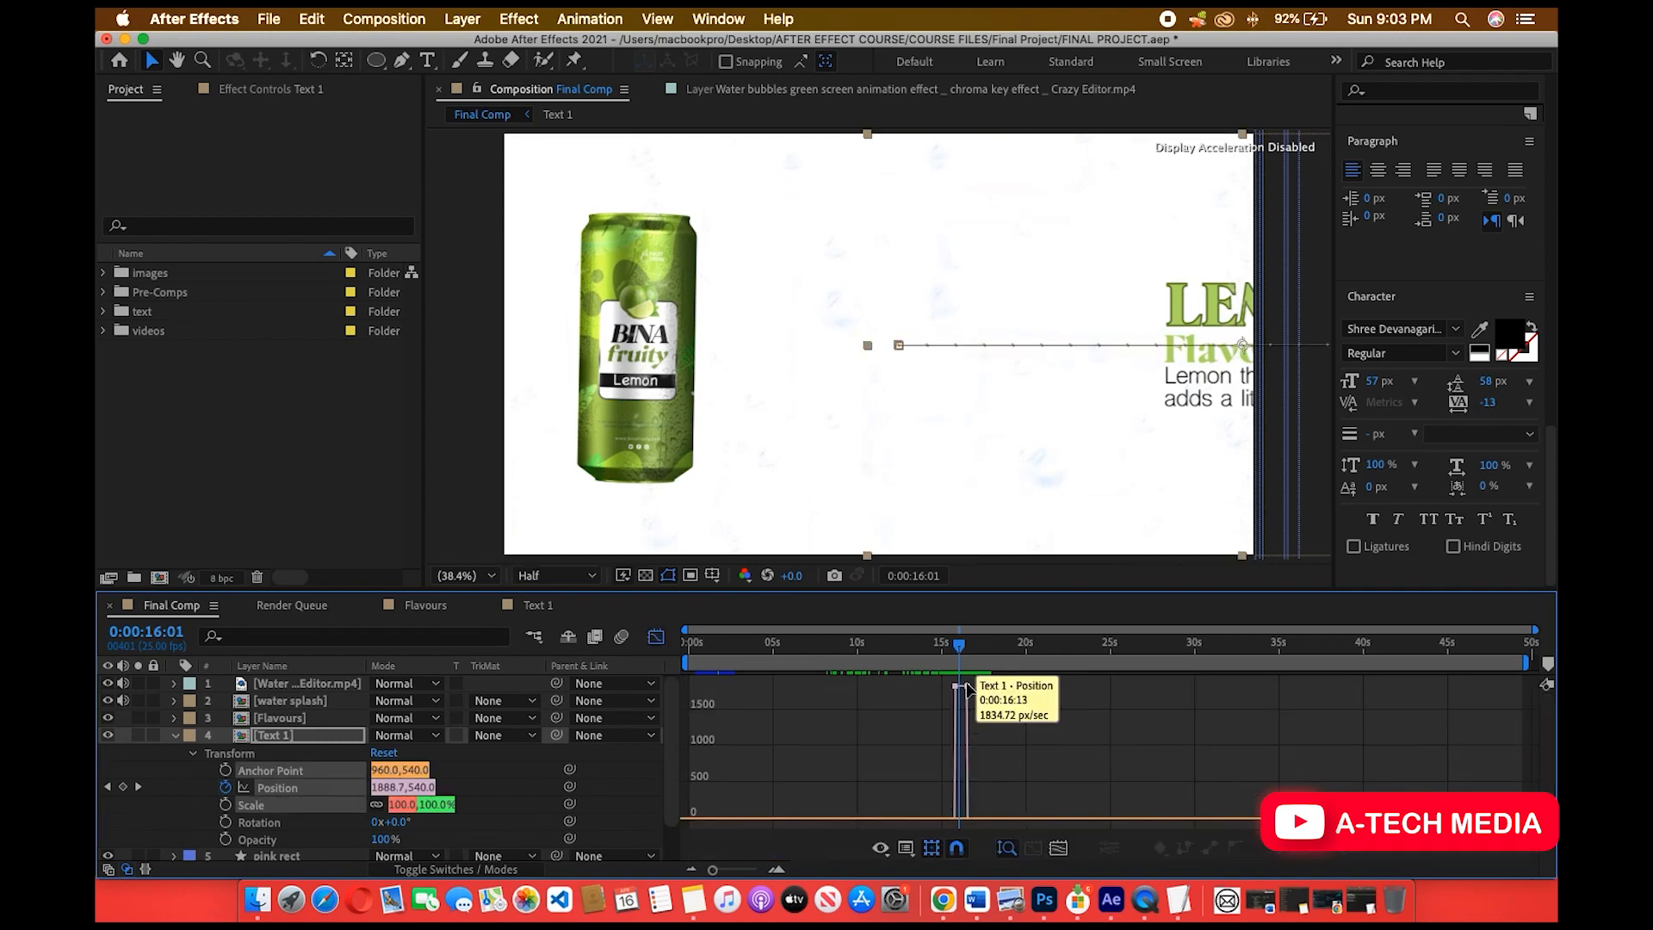
drag(966, 688, 968, 819)
key(super+z)
click(957, 818)
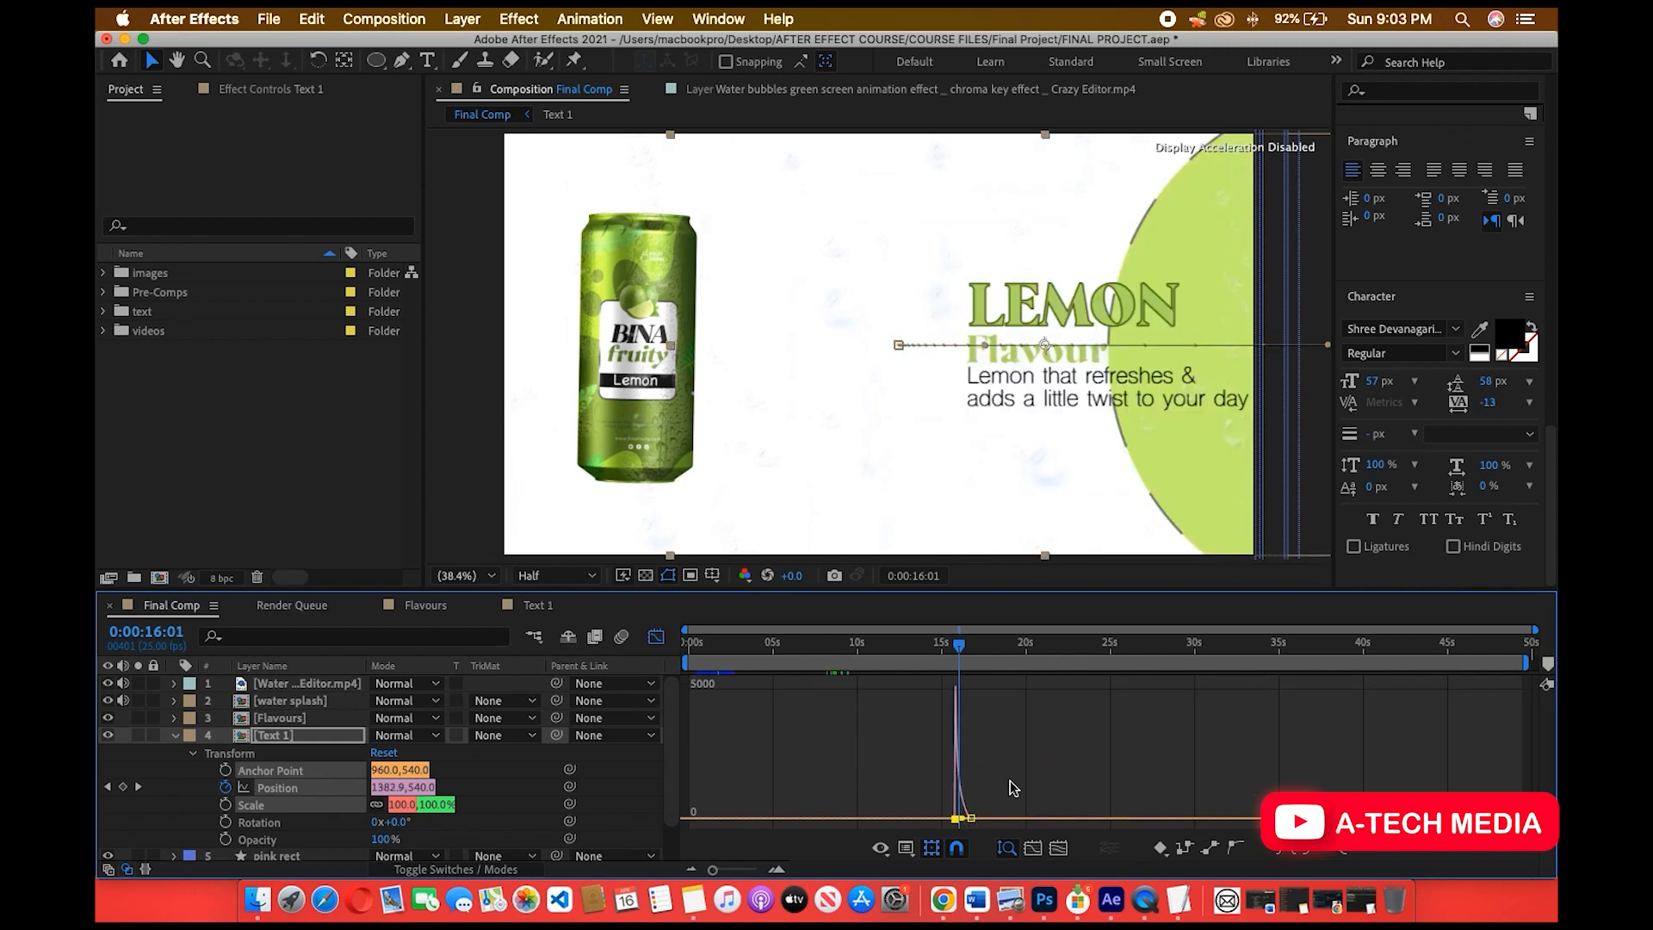
drag(961, 820, 972, 823)
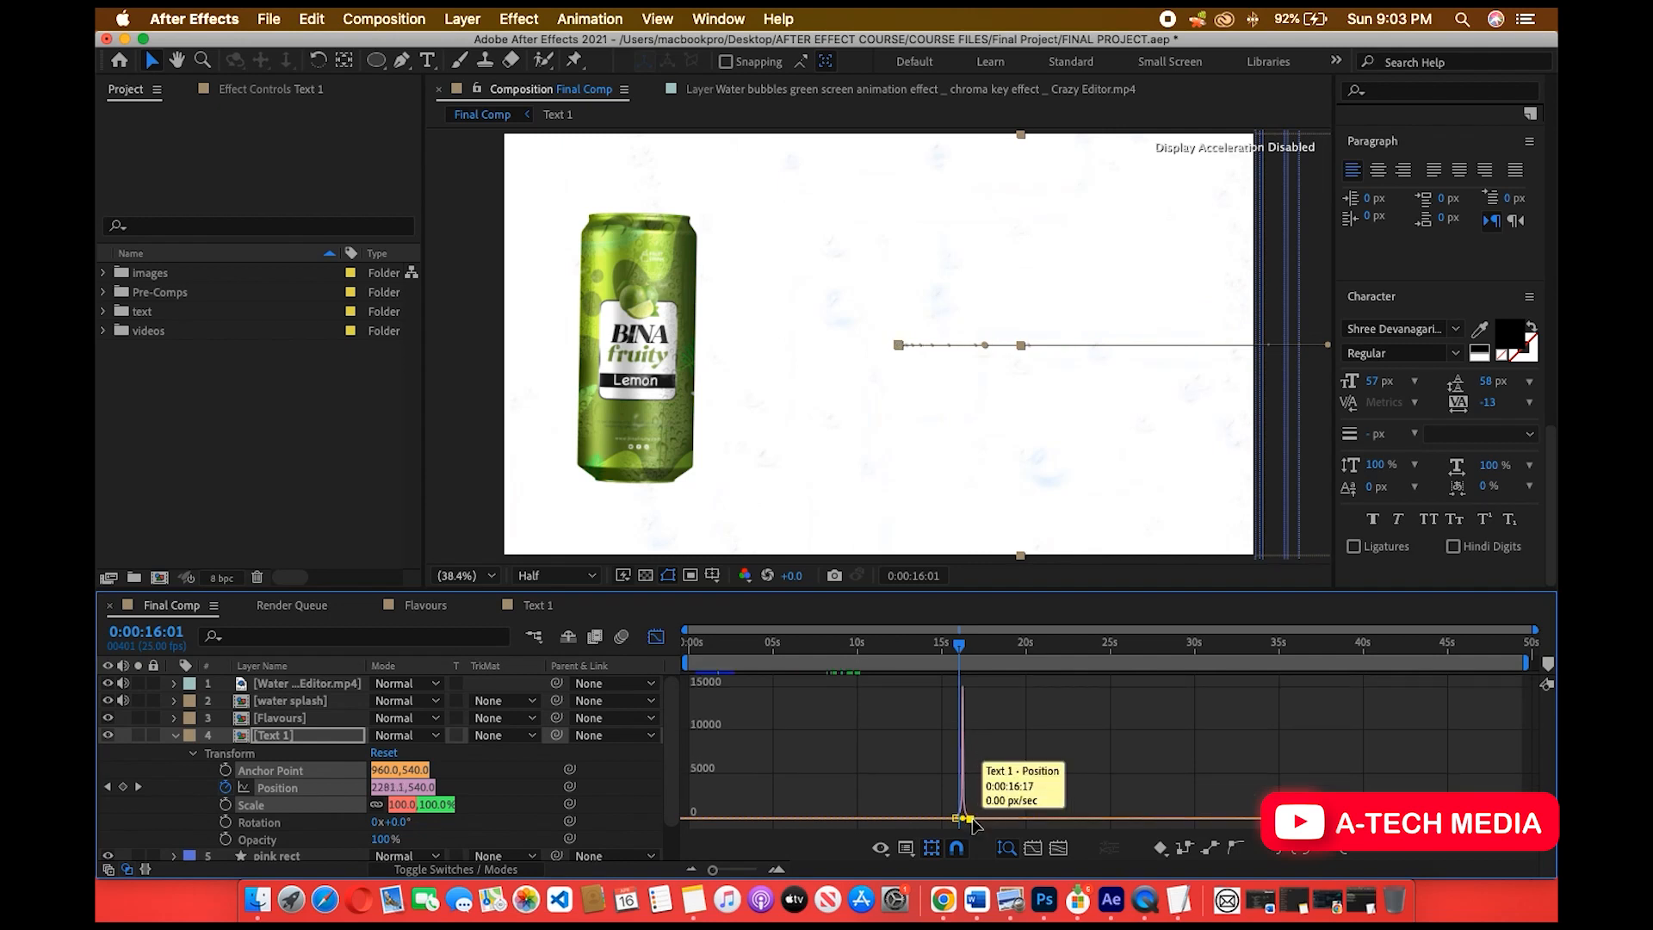
click(656, 636)
Move the Text 1 layer's last Position keyframe later, to about 17 seconds, and preview the eased slide-in.
click(942, 645)
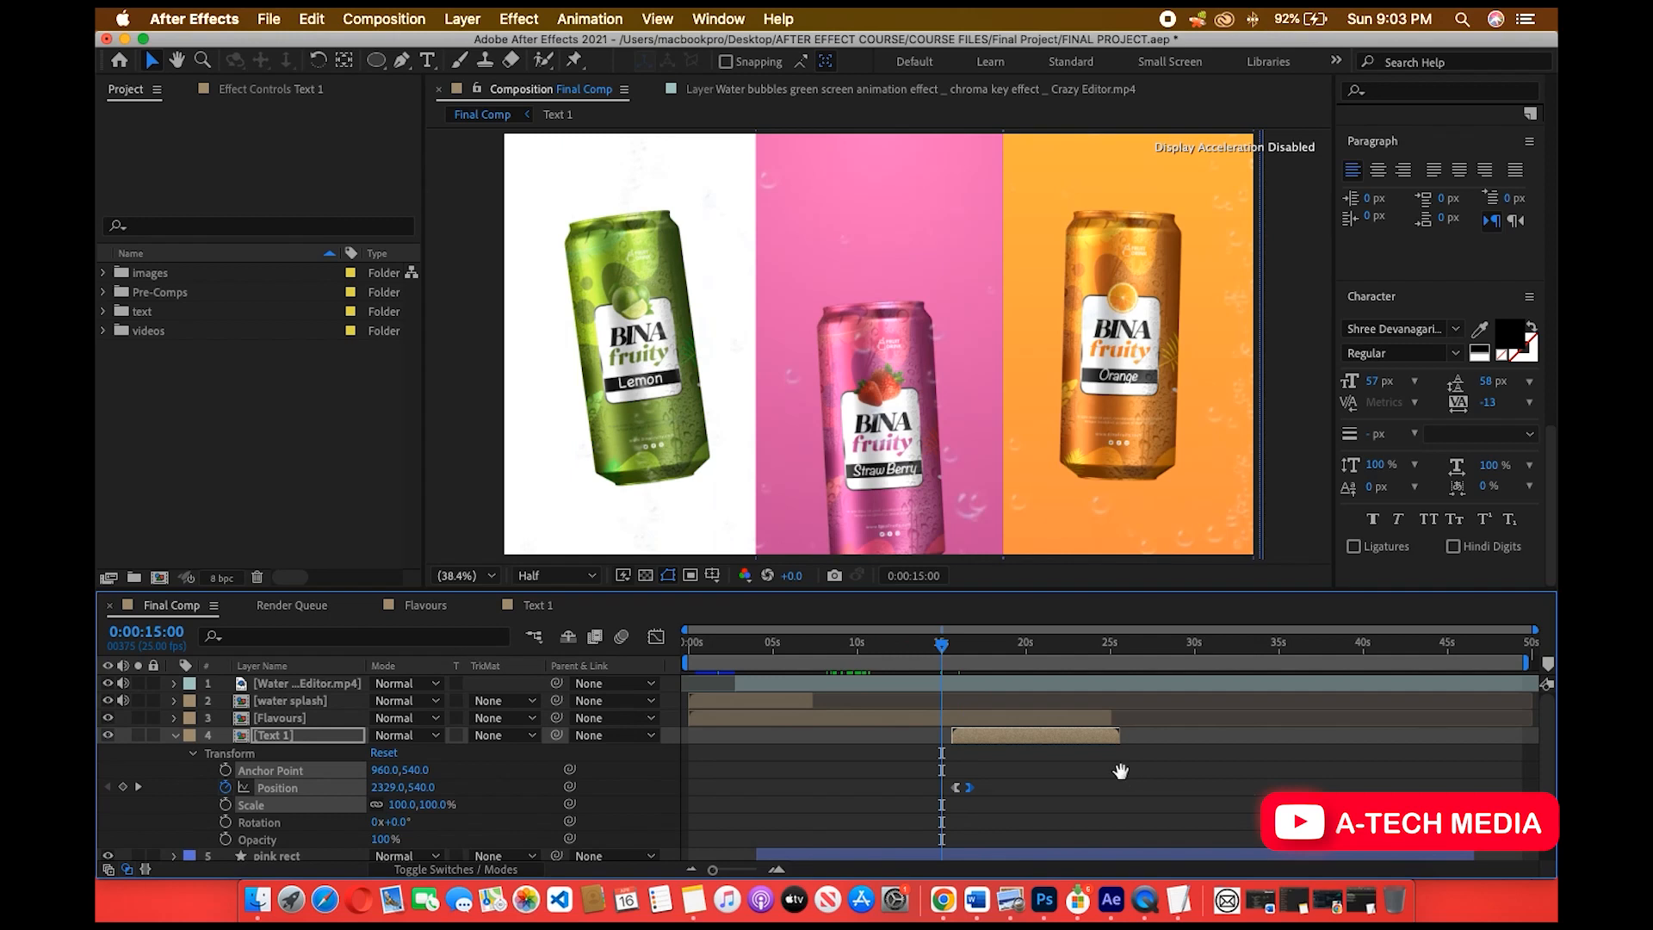
key(space)
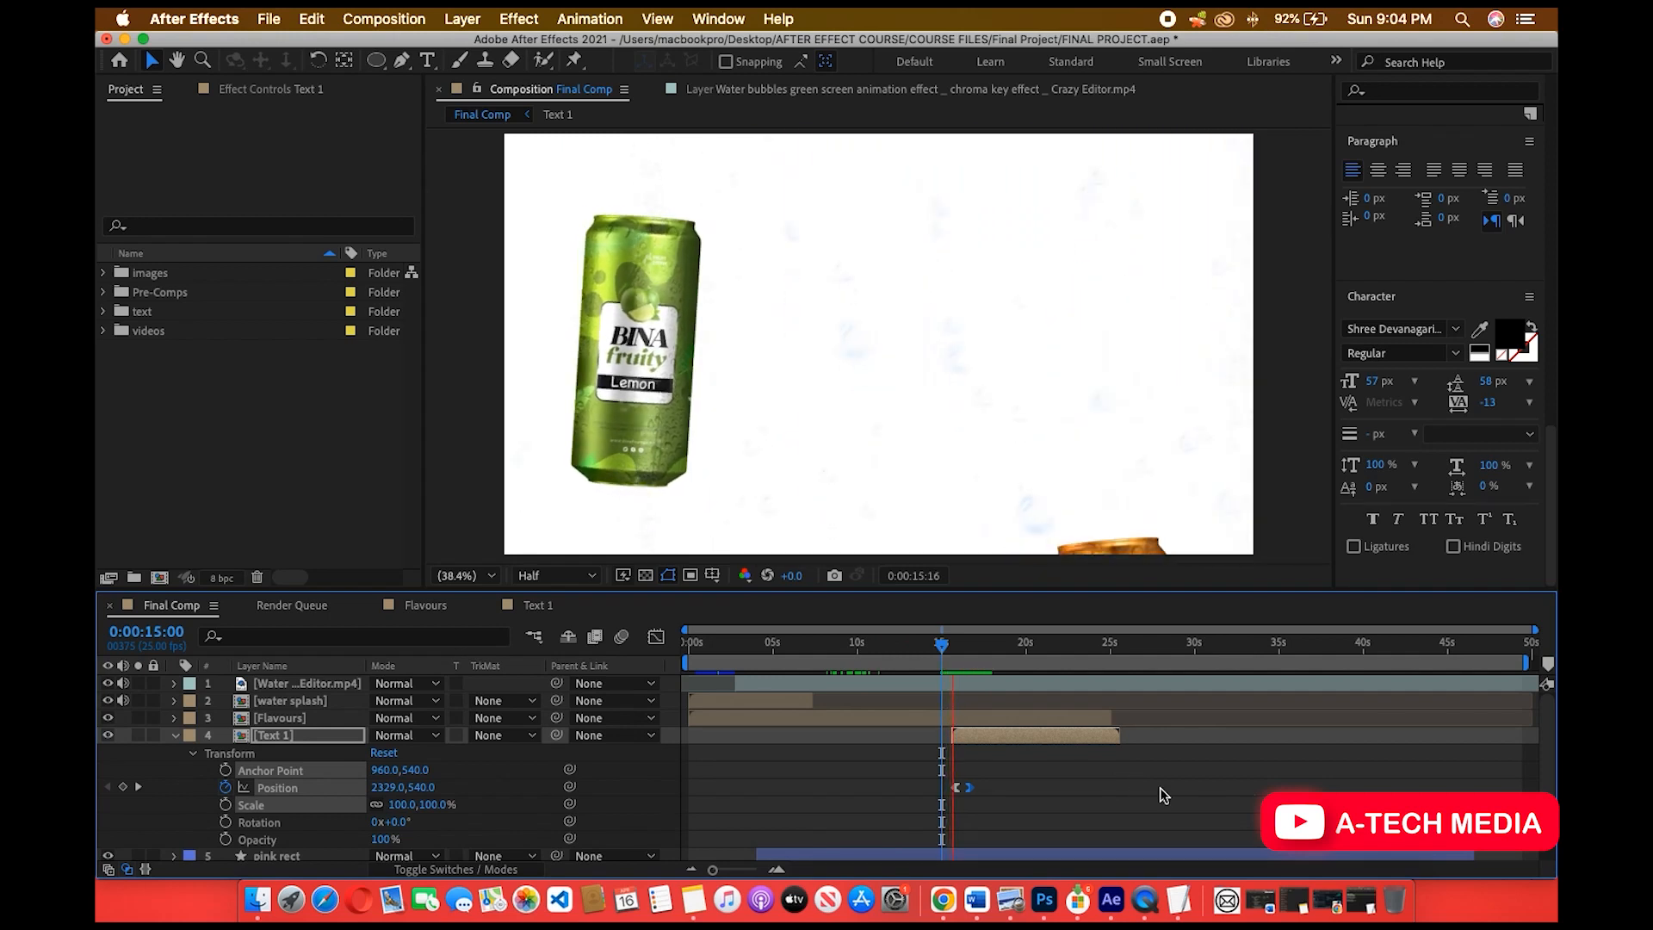
click(961, 659)
key(space)
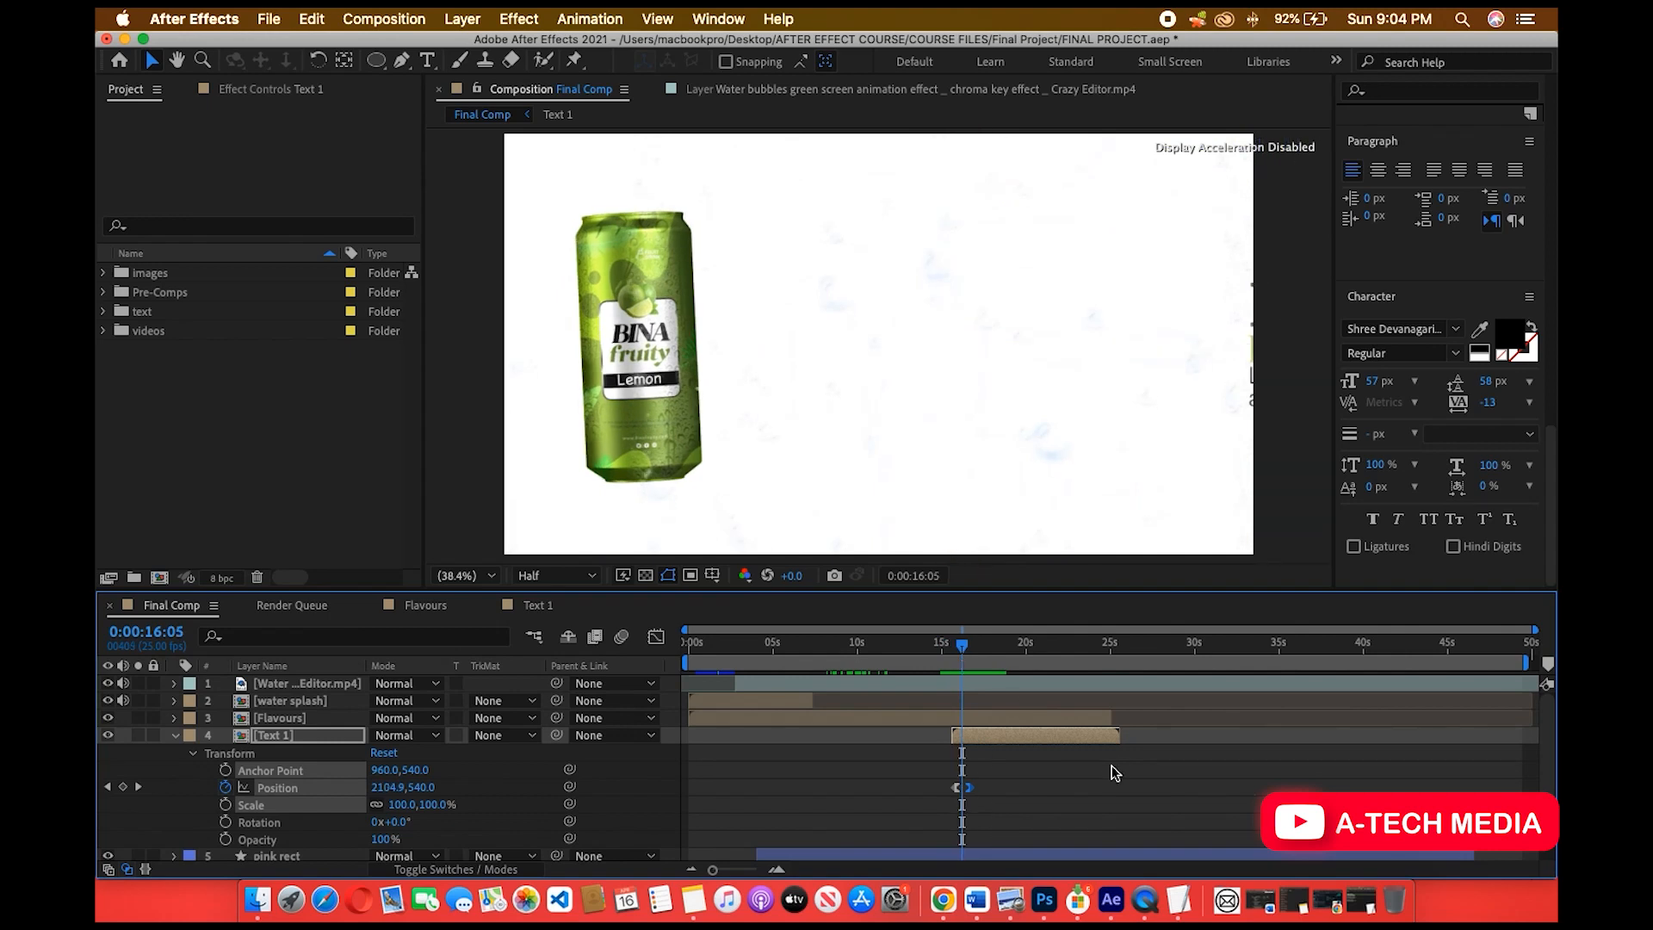
click(938, 638)
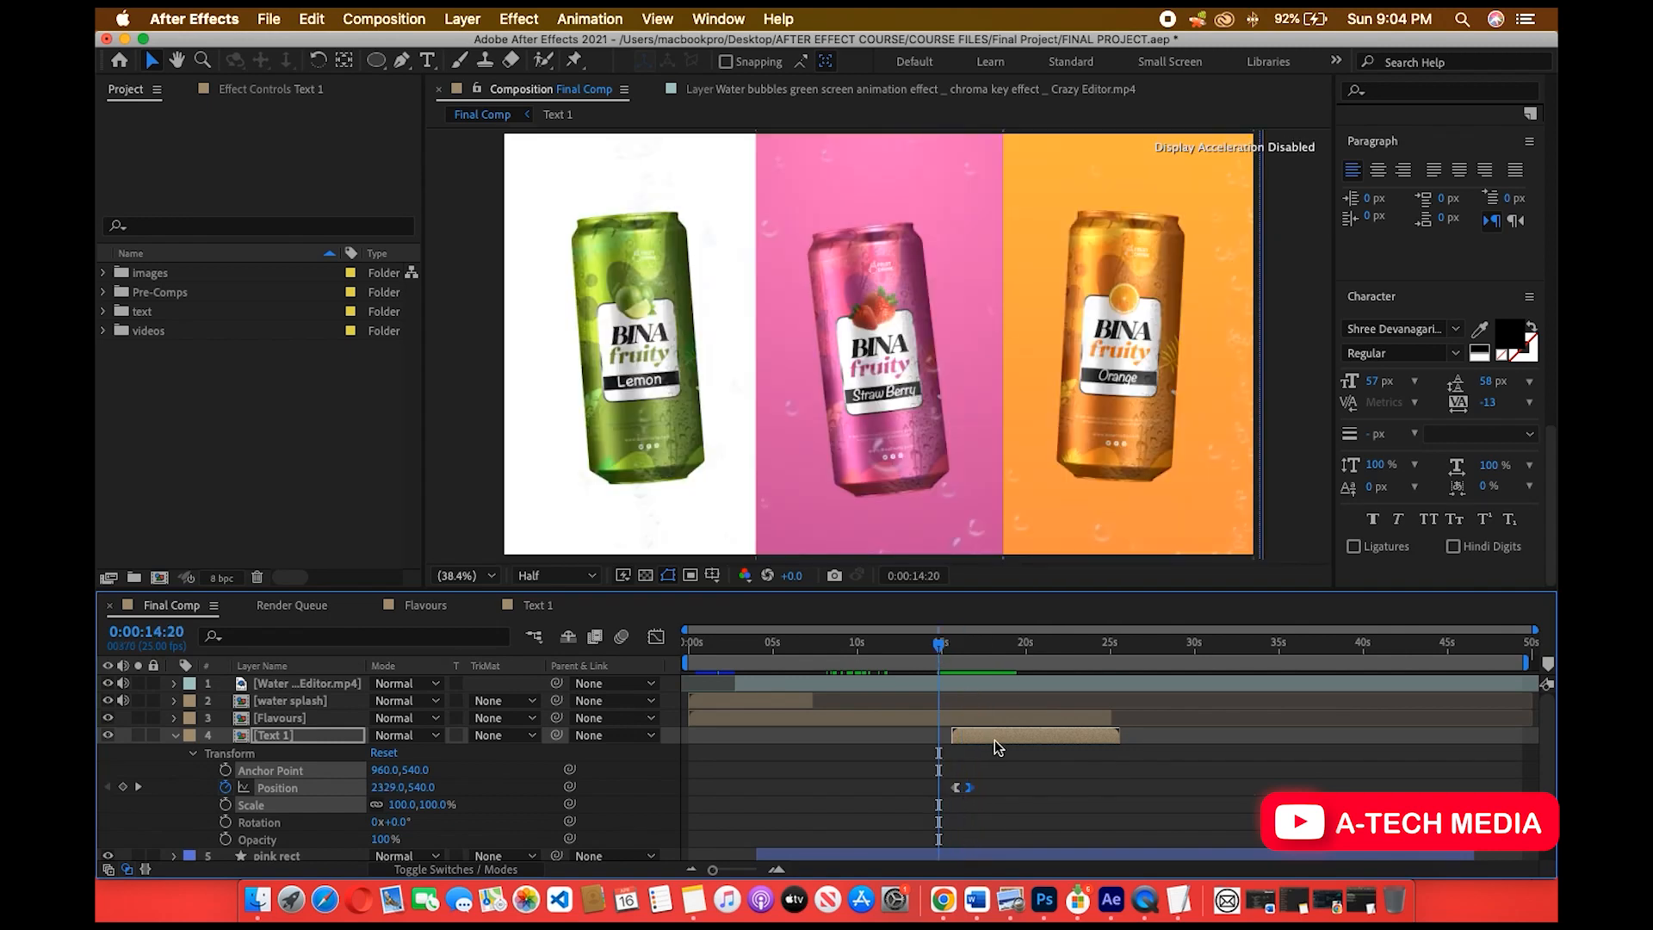
drag(970, 787, 981, 787)
click(656, 638)
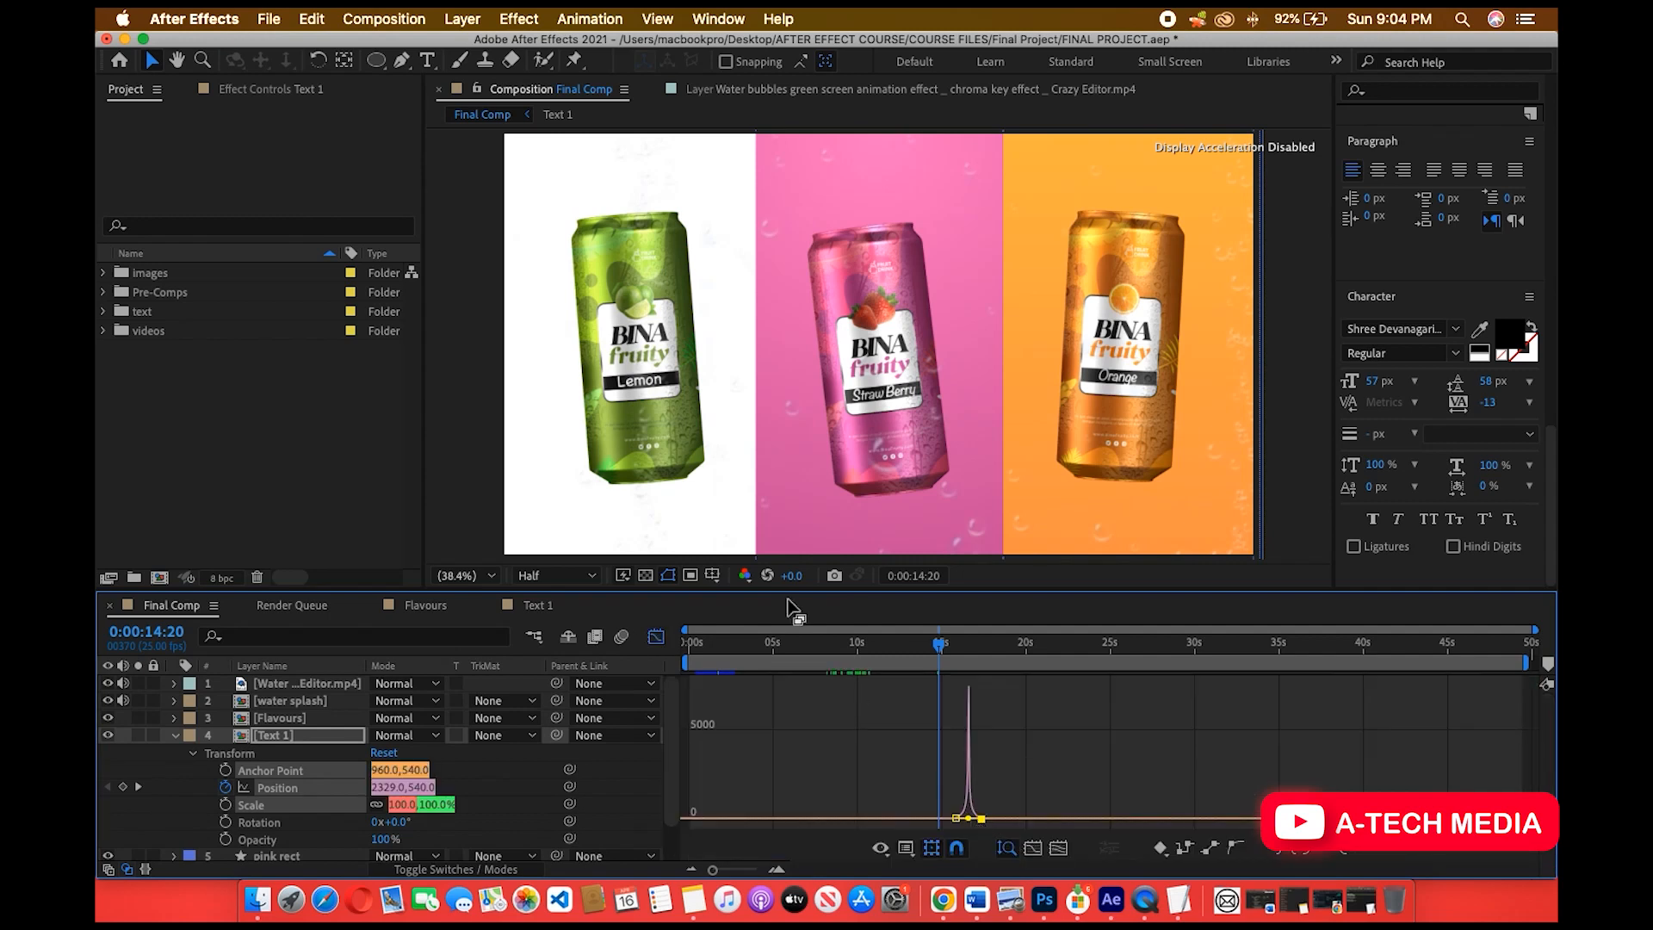
click(656, 638)
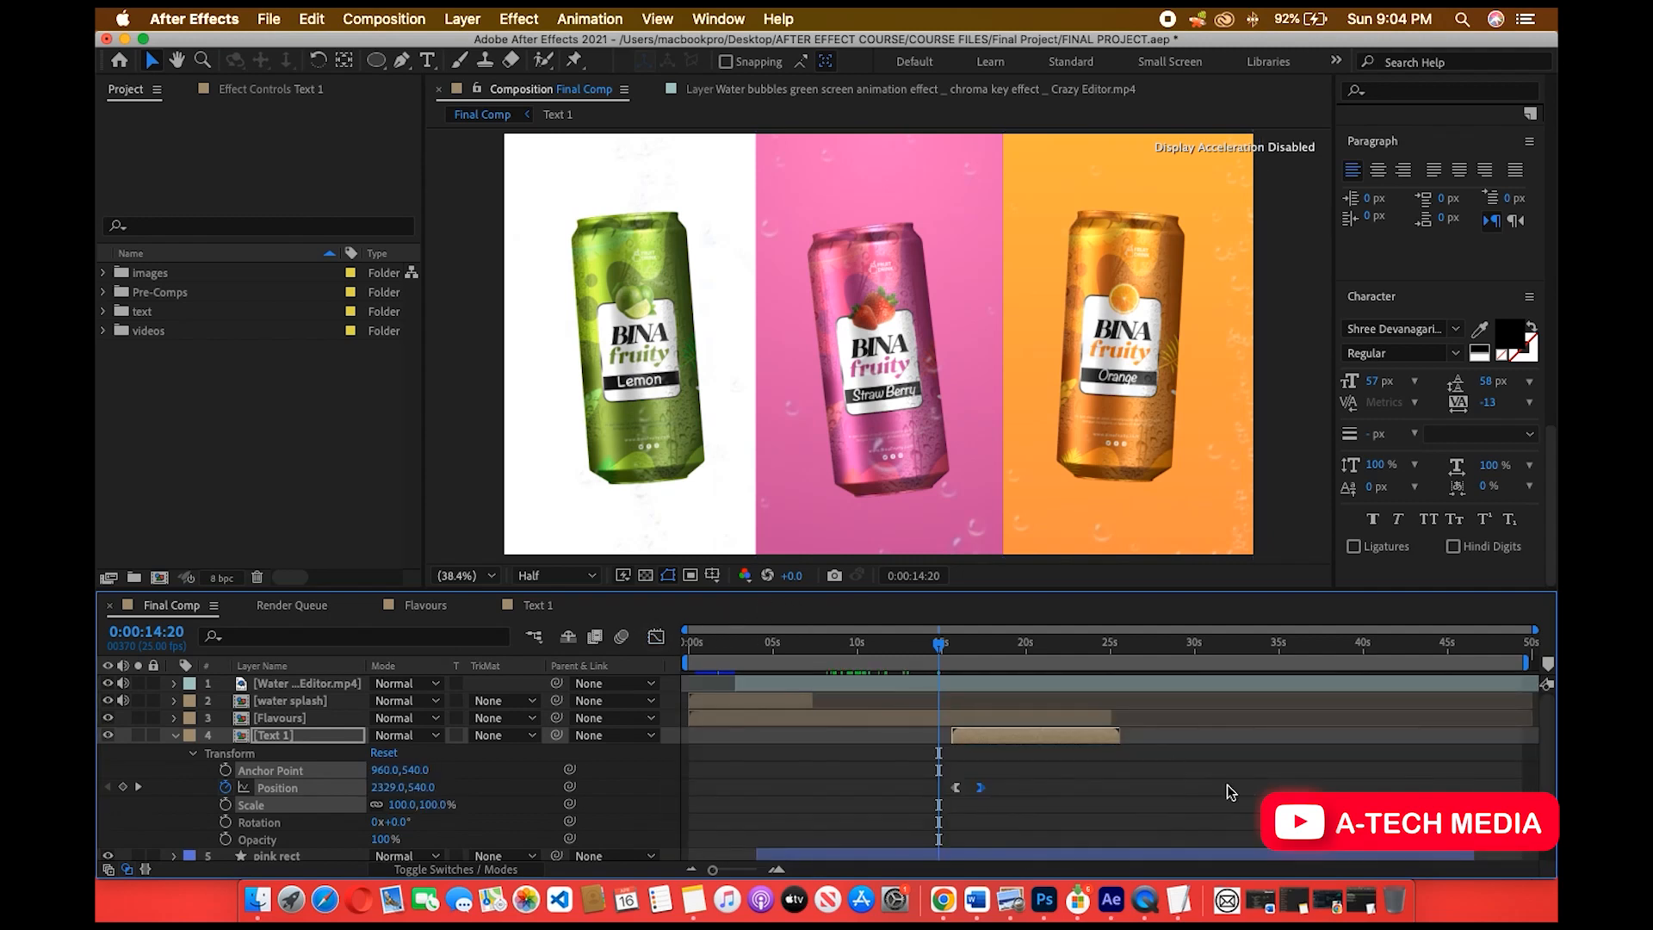
key(space)
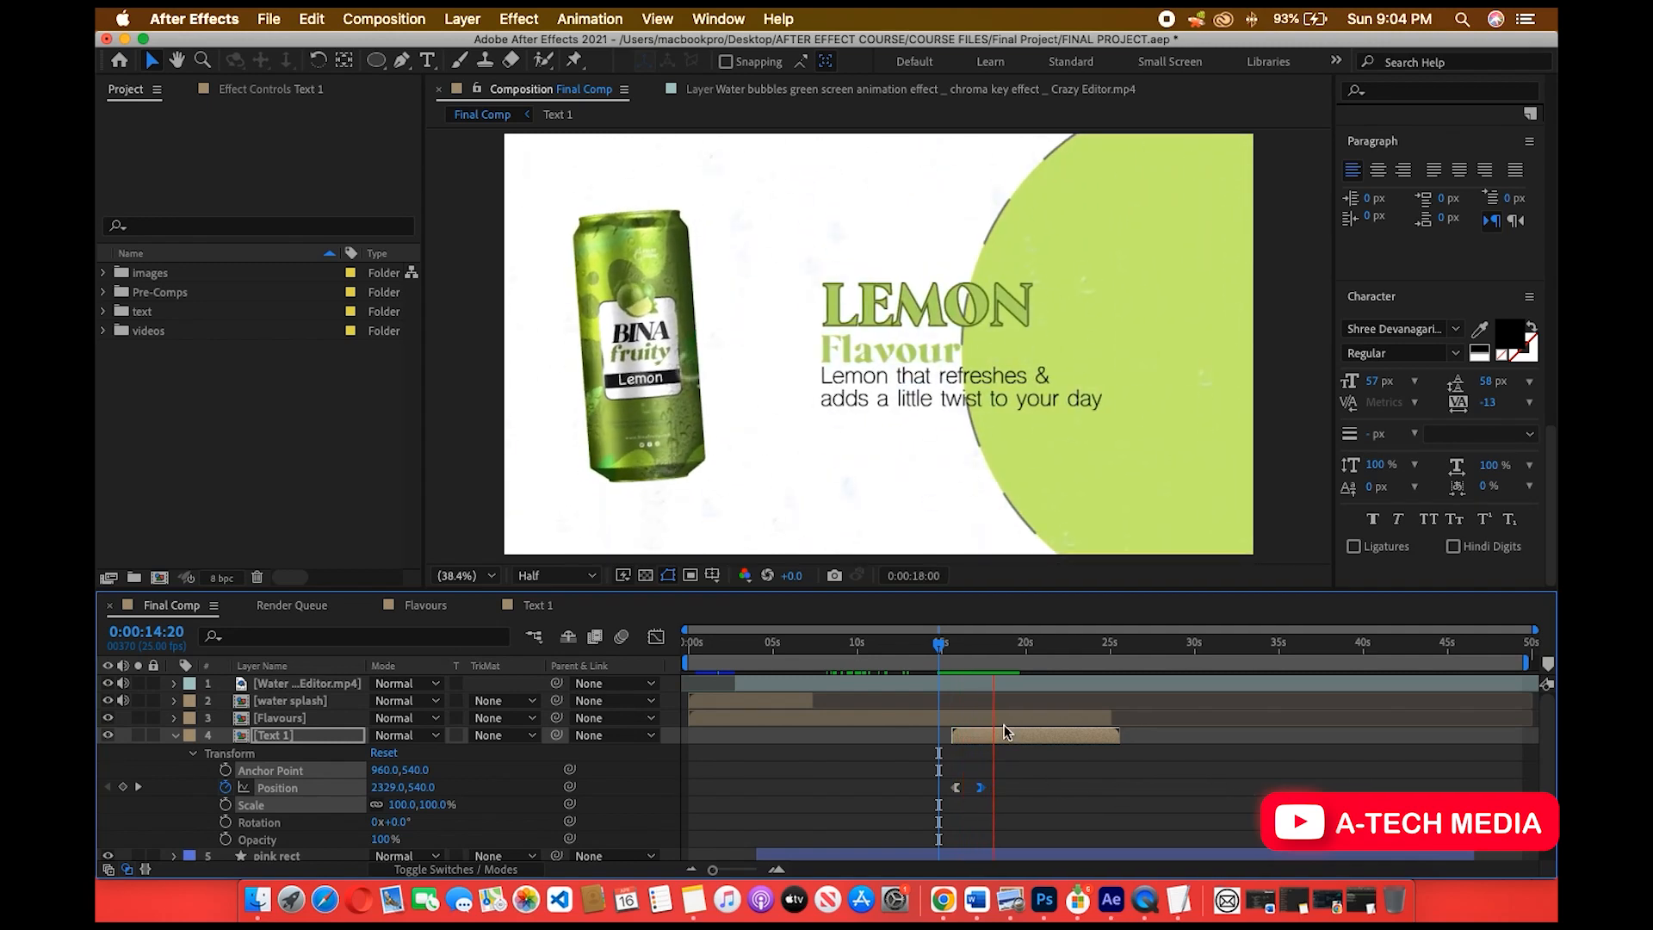
key(space)
key(space)
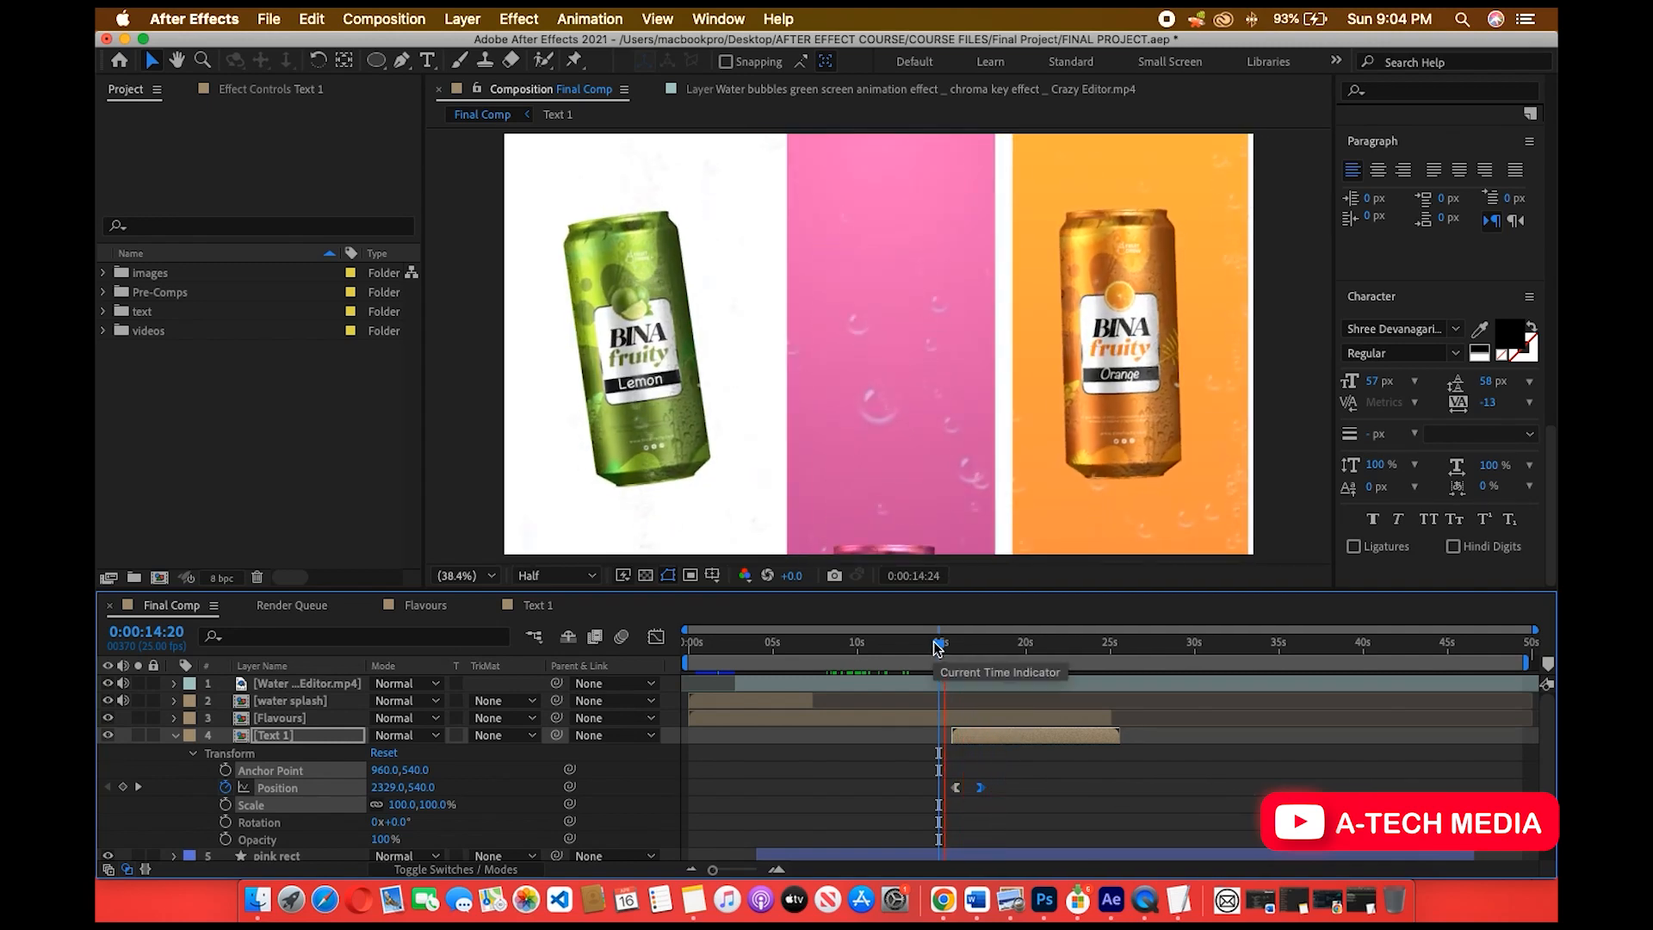
key(space)
Shift the Text 1 layer about one second earlier in Final Comp and check its slide-in timing and speed graph.
drag(1013, 734, 995, 735)
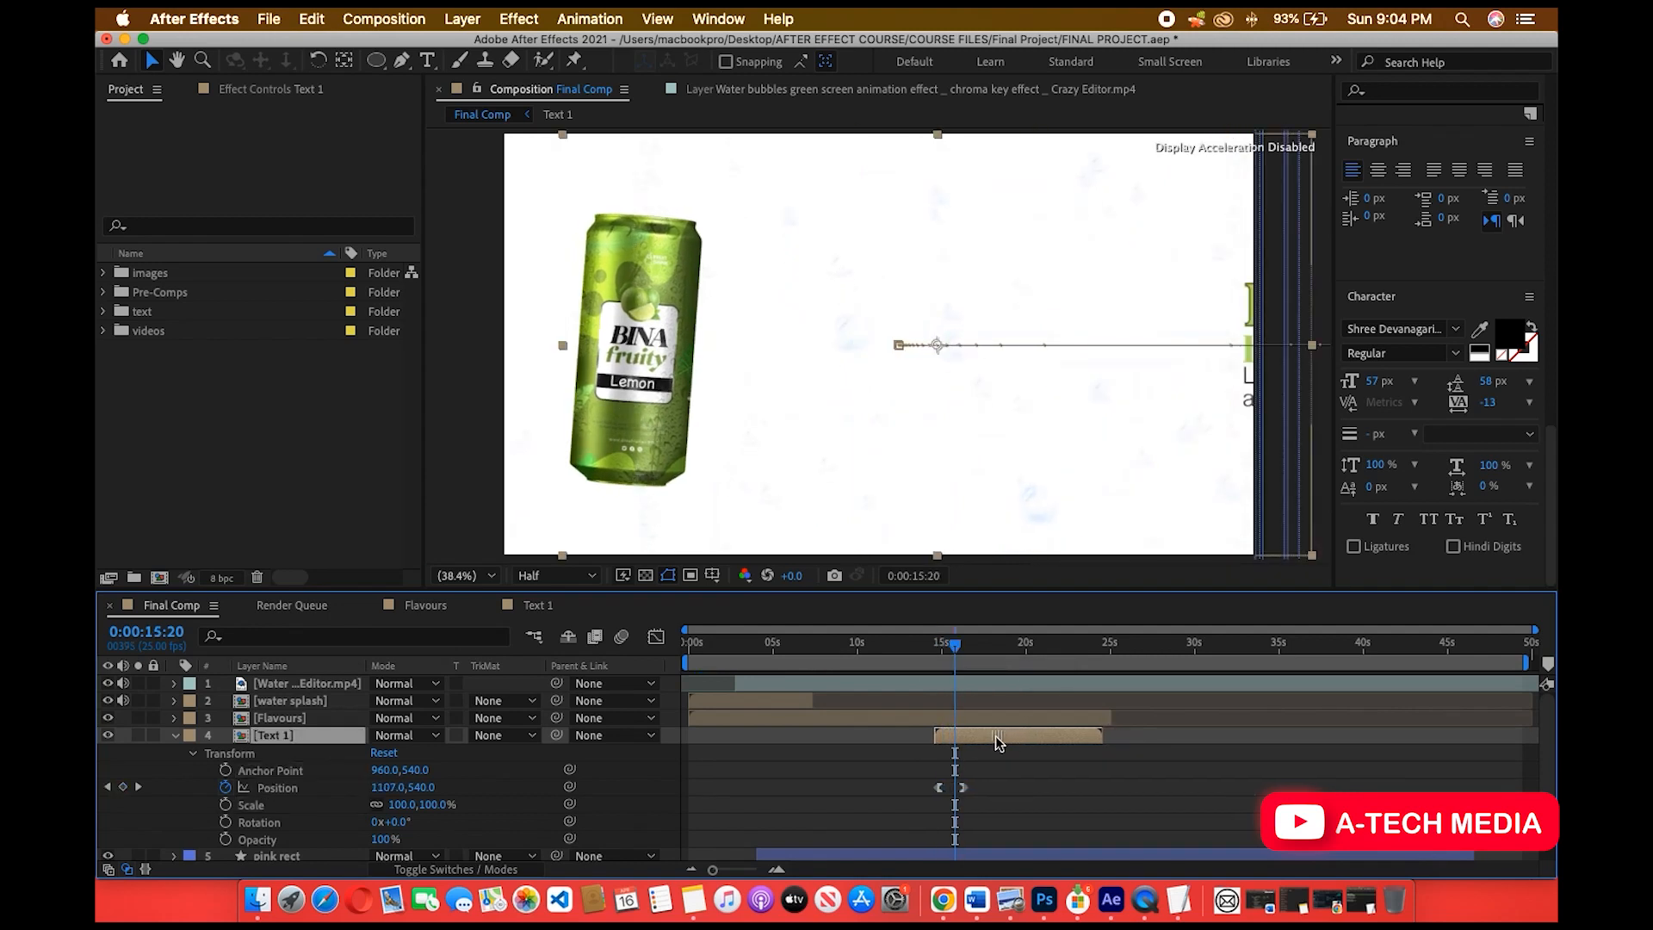
click(913, 641)
key(space)
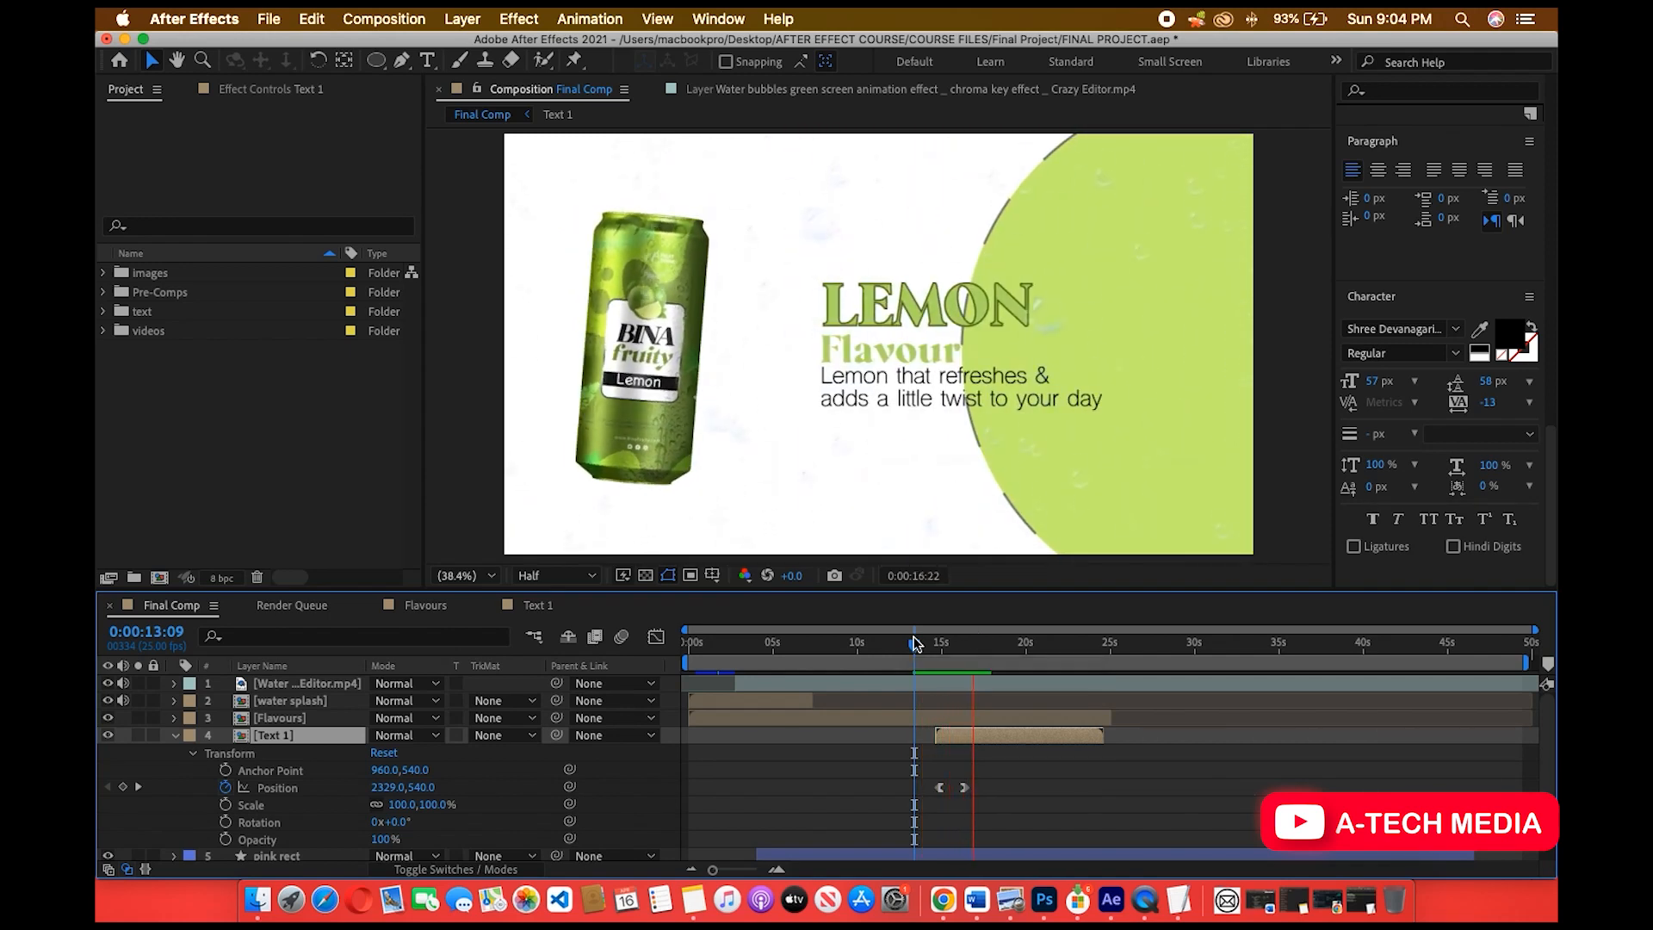
key(space)
drag(1013, 778, 908, 809)
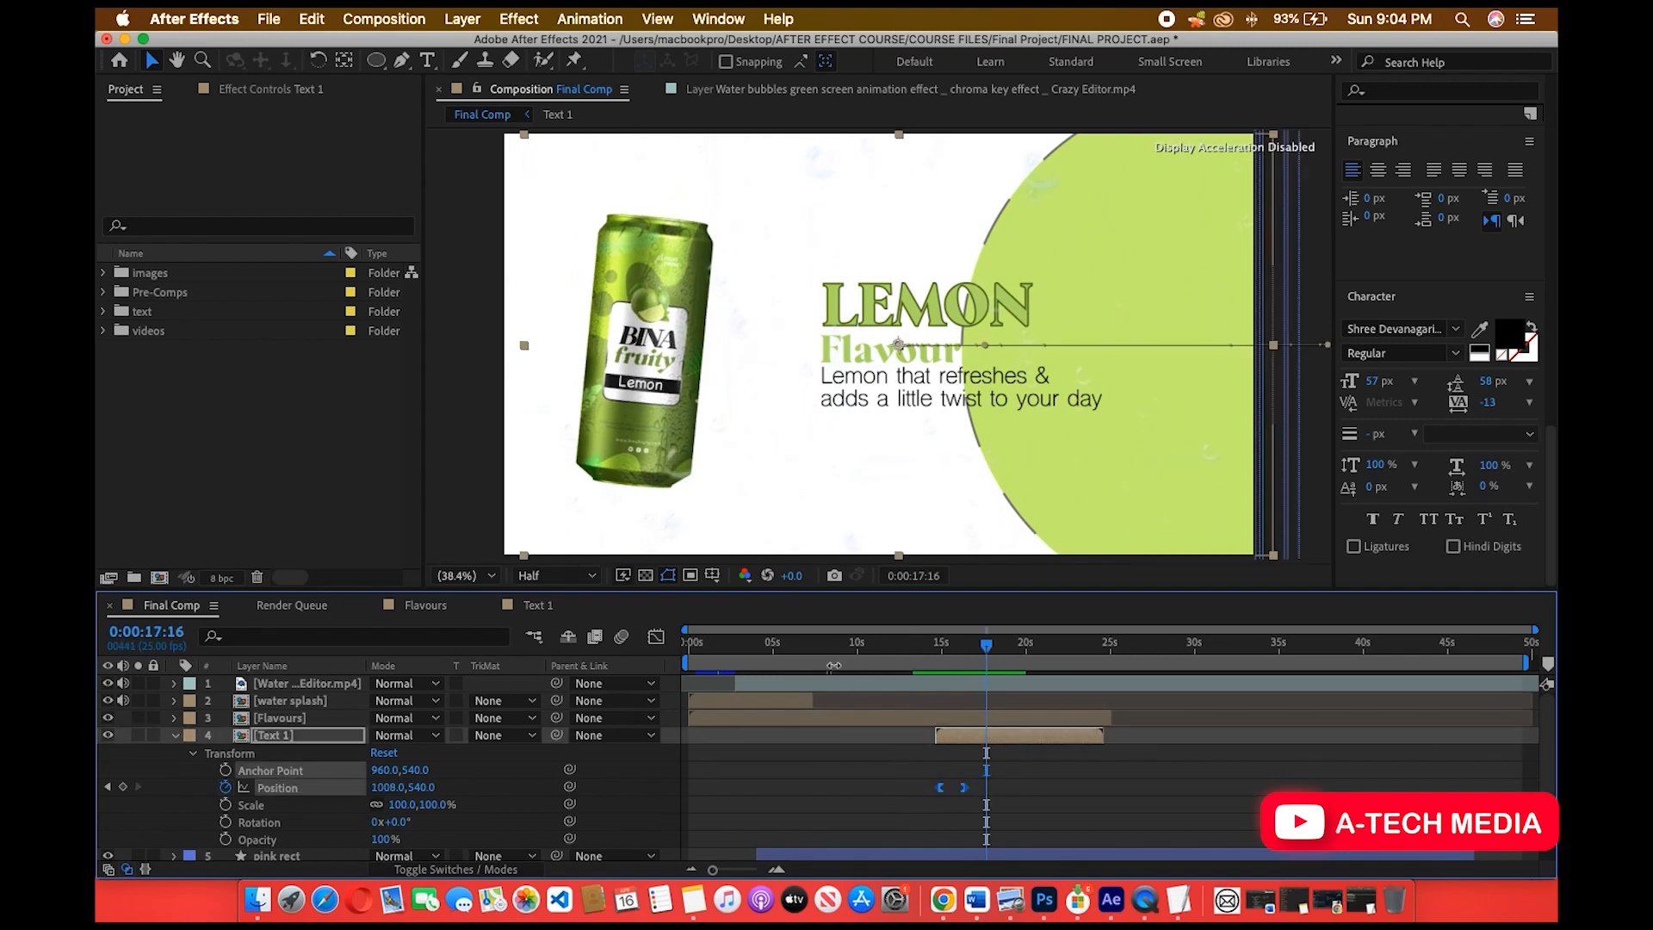
click(656, 636)
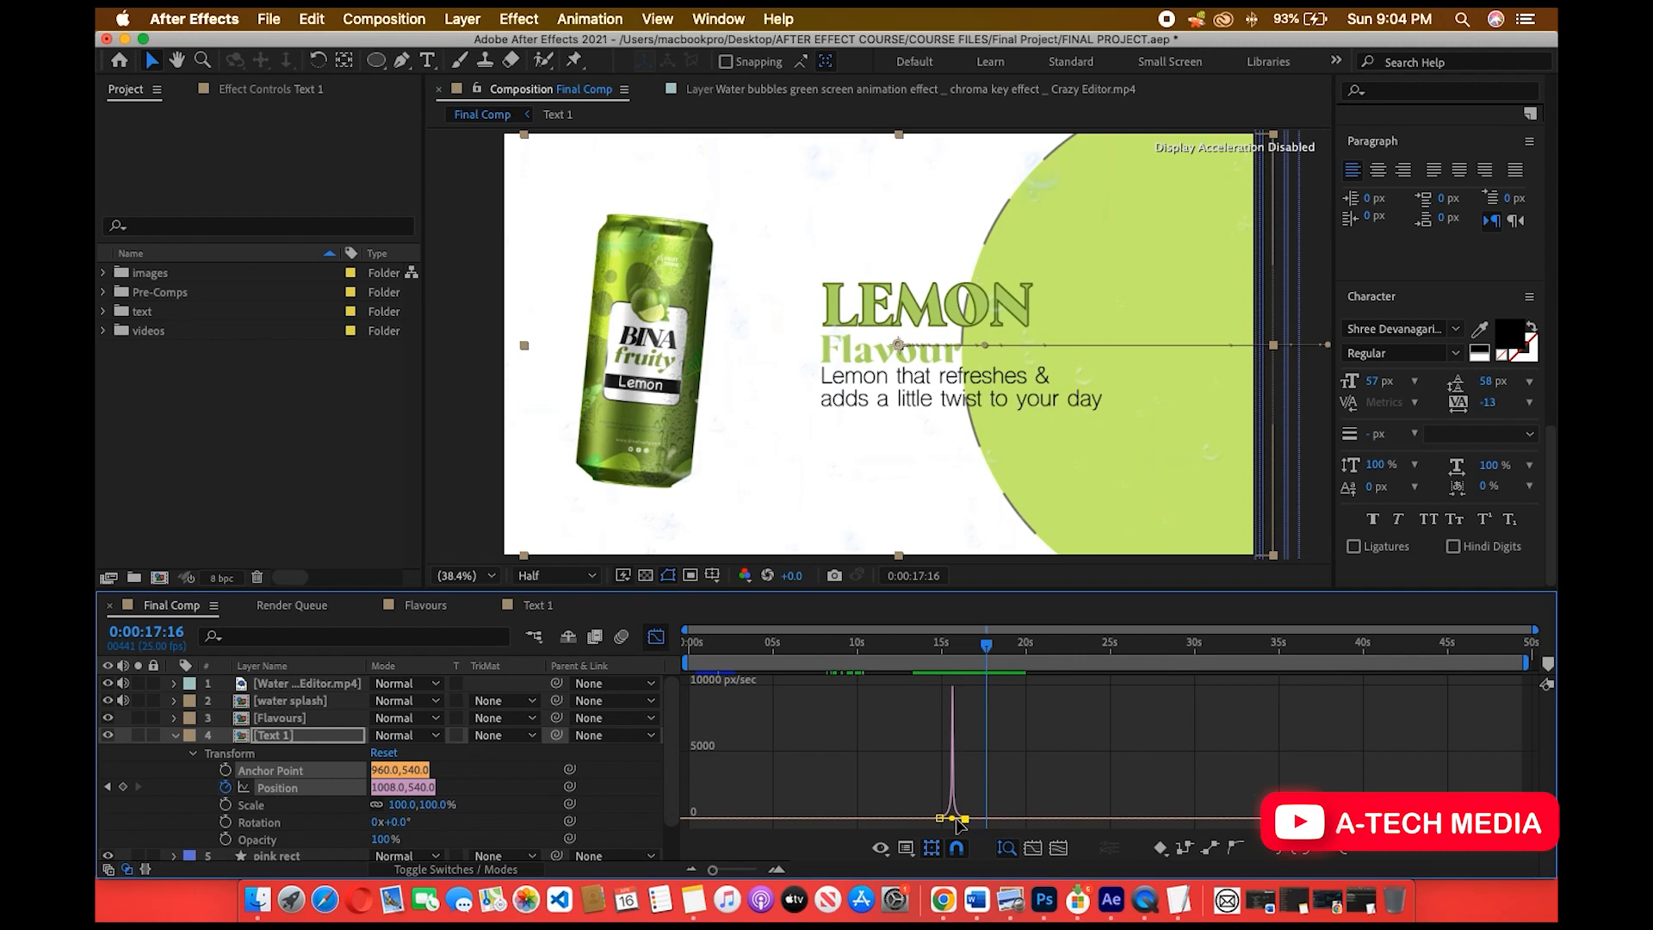
click(655, 638)
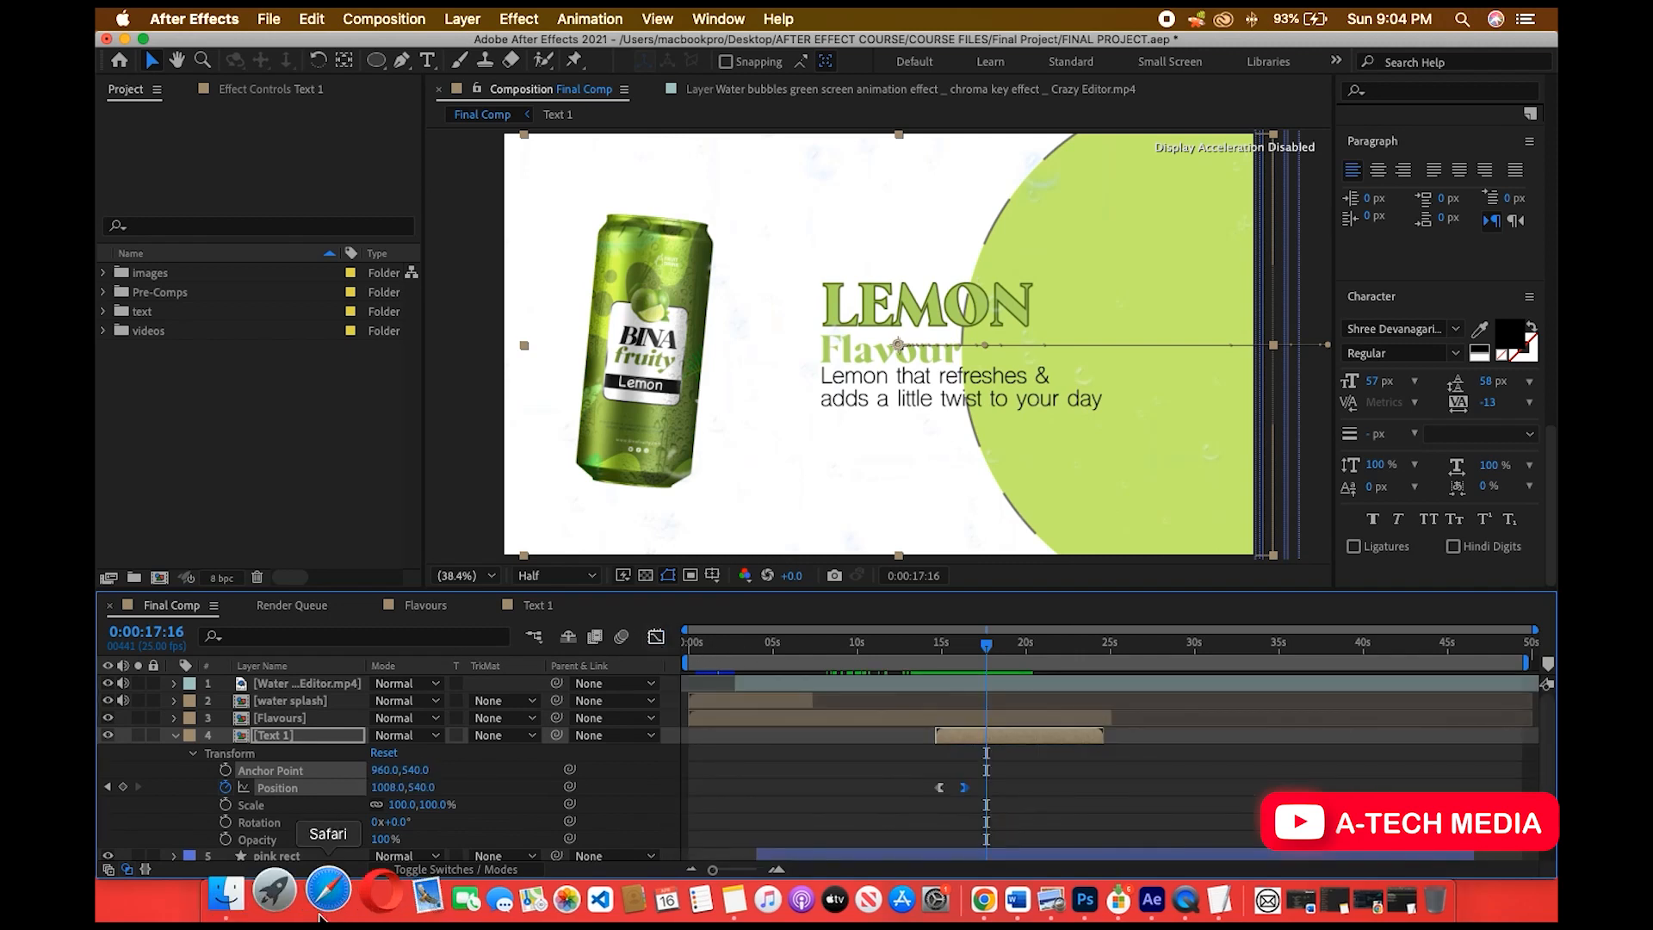
Switch to Finder and play the lemon scene of Fruit Juice Motion Advert .mp4 to examine how the circle moves.
click(257, 895)
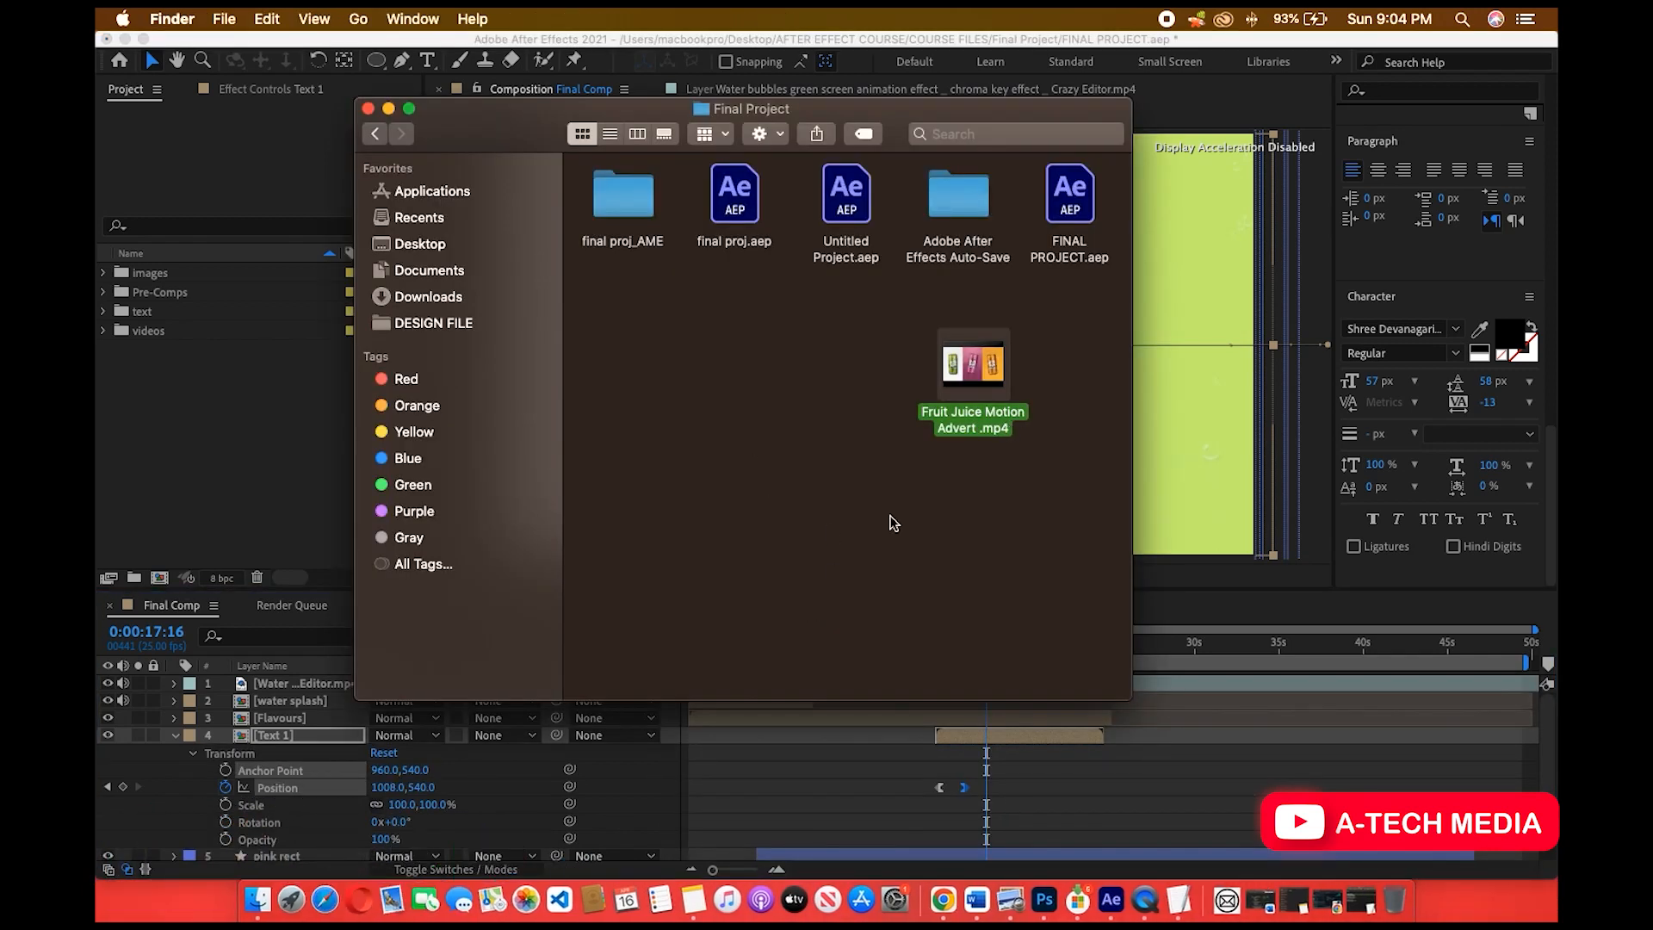
key(space)
drag(627, 787, 742, 784)
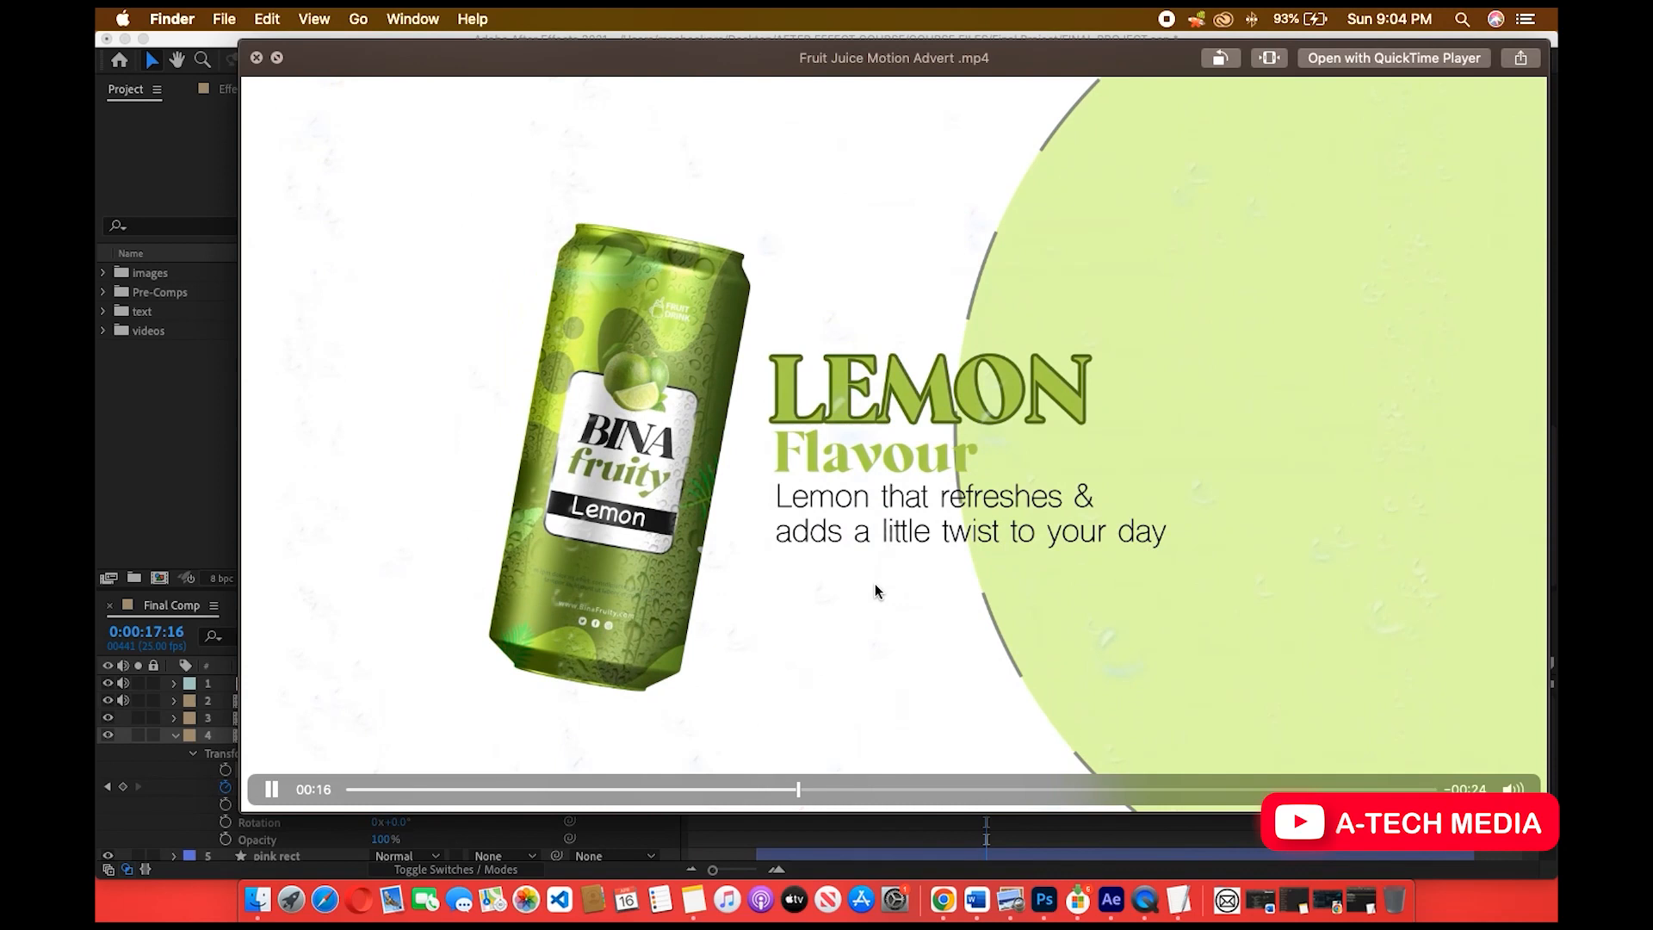
click(272, 788)
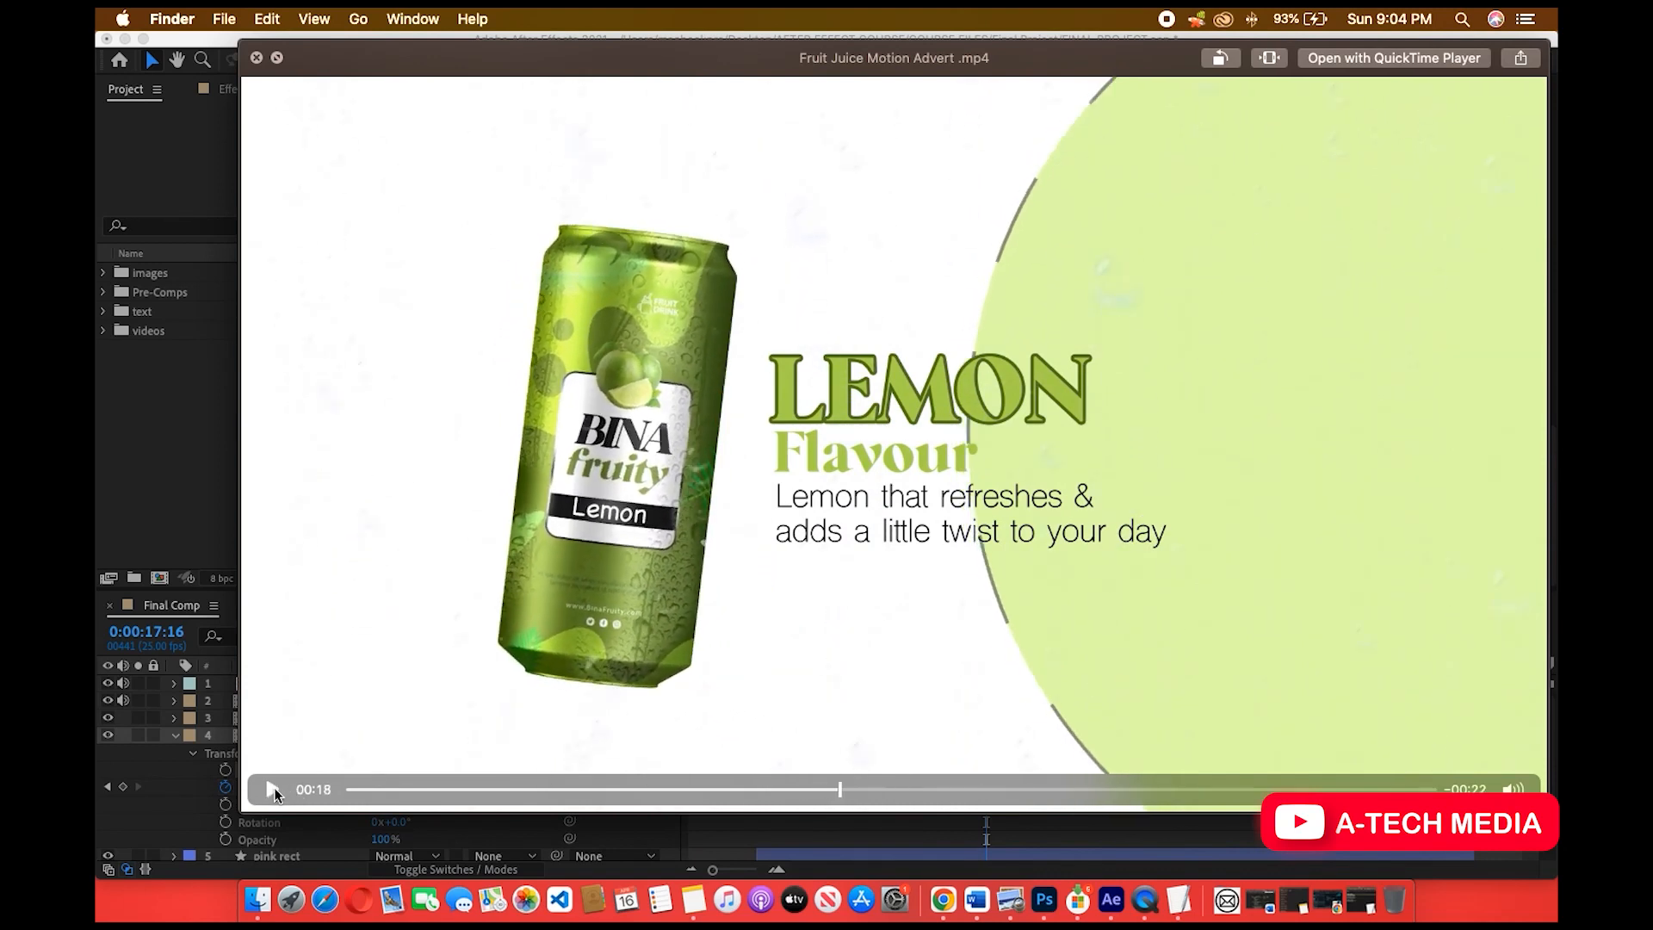
click(154, 469)
Open the Text 1 composition and add a Rotation keyframe to the circle's Shape Layer 1 at 0:00:01:08.
mouse_move(985, 645)
mouse_down()
mouse_move(940, 654)
mouse_move(958, 652)
mouse_up()
double_click(969, 738)
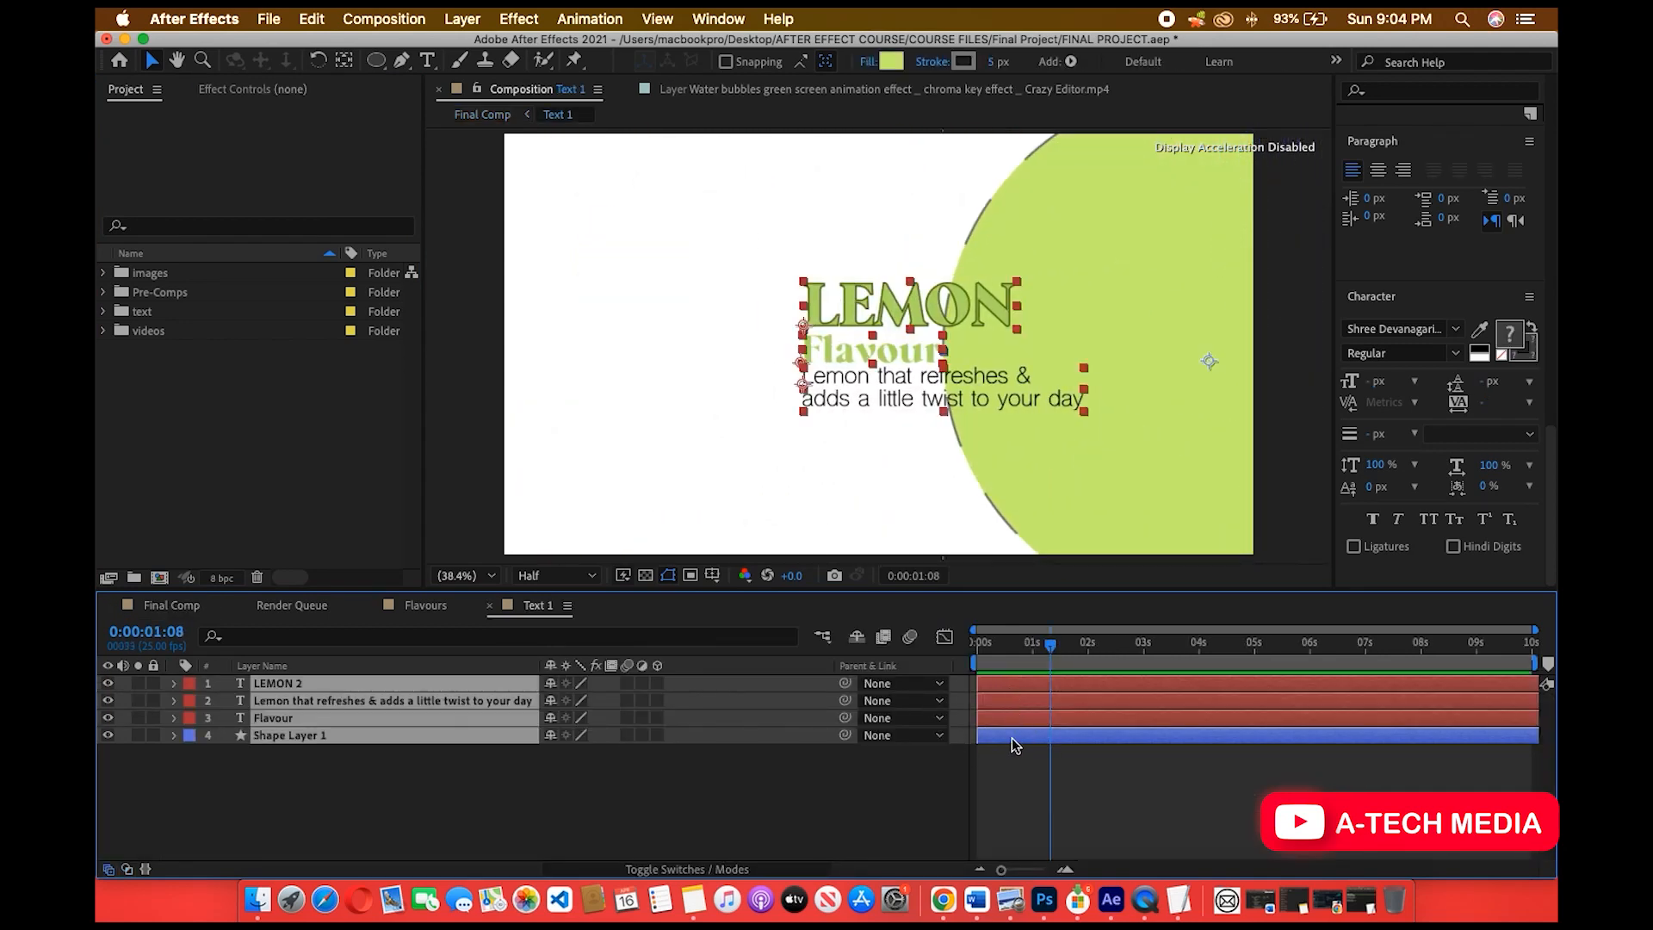
click(678, 761)
click(356, 738)
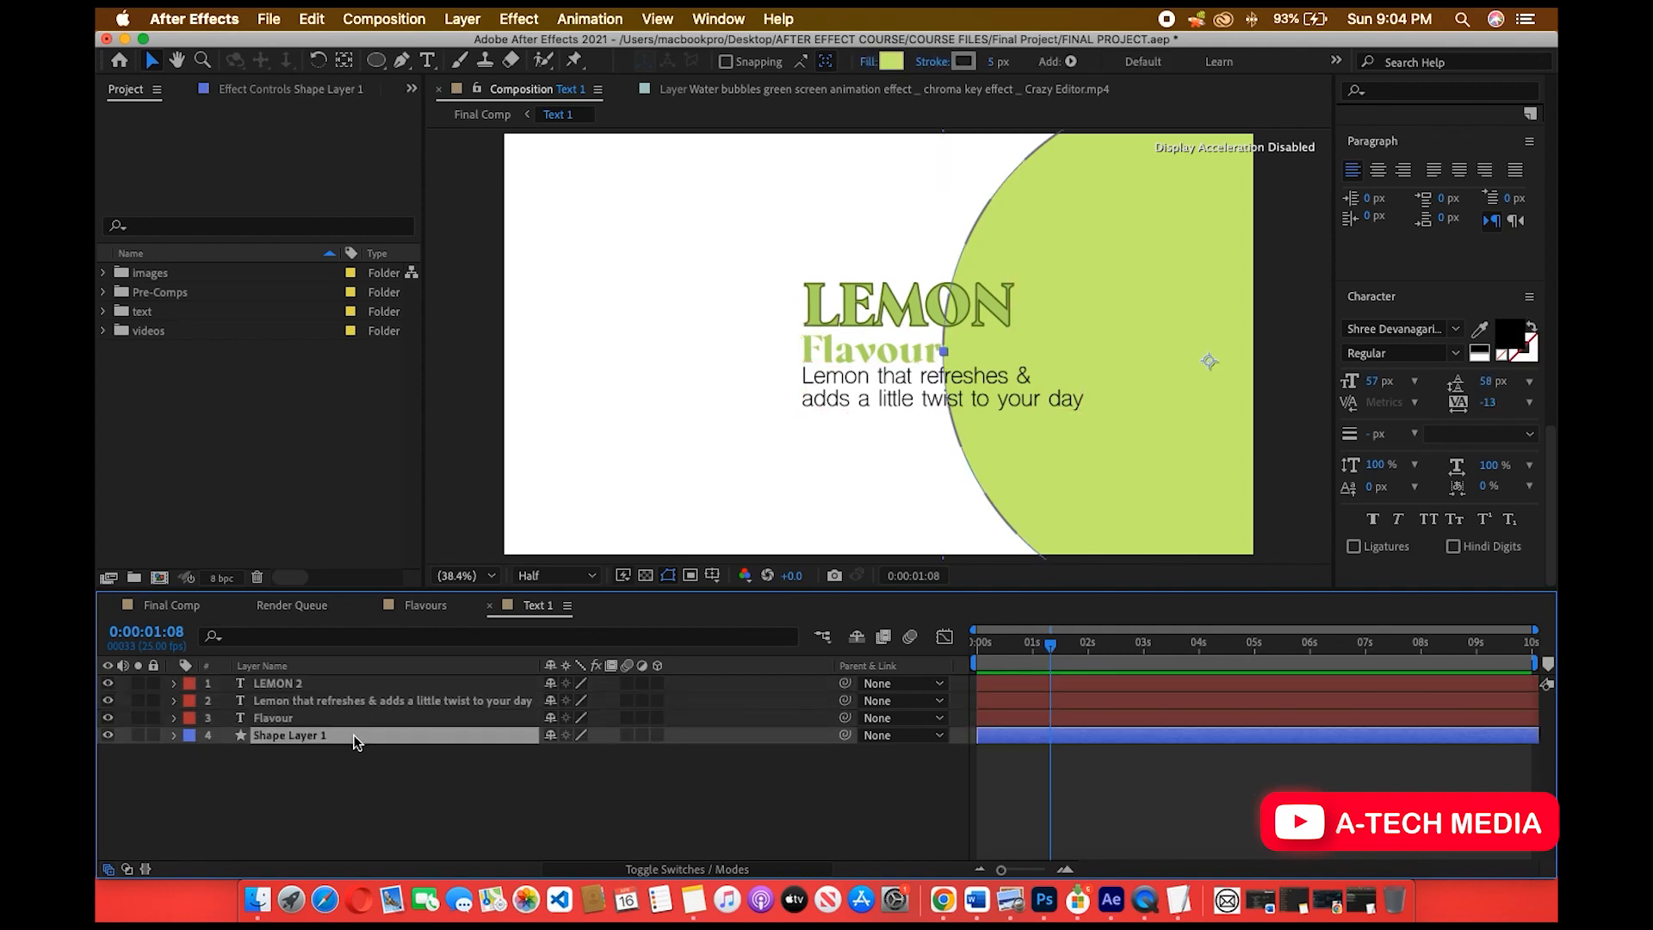
click(188, 736)
click(159, 741)
click(174, 735)
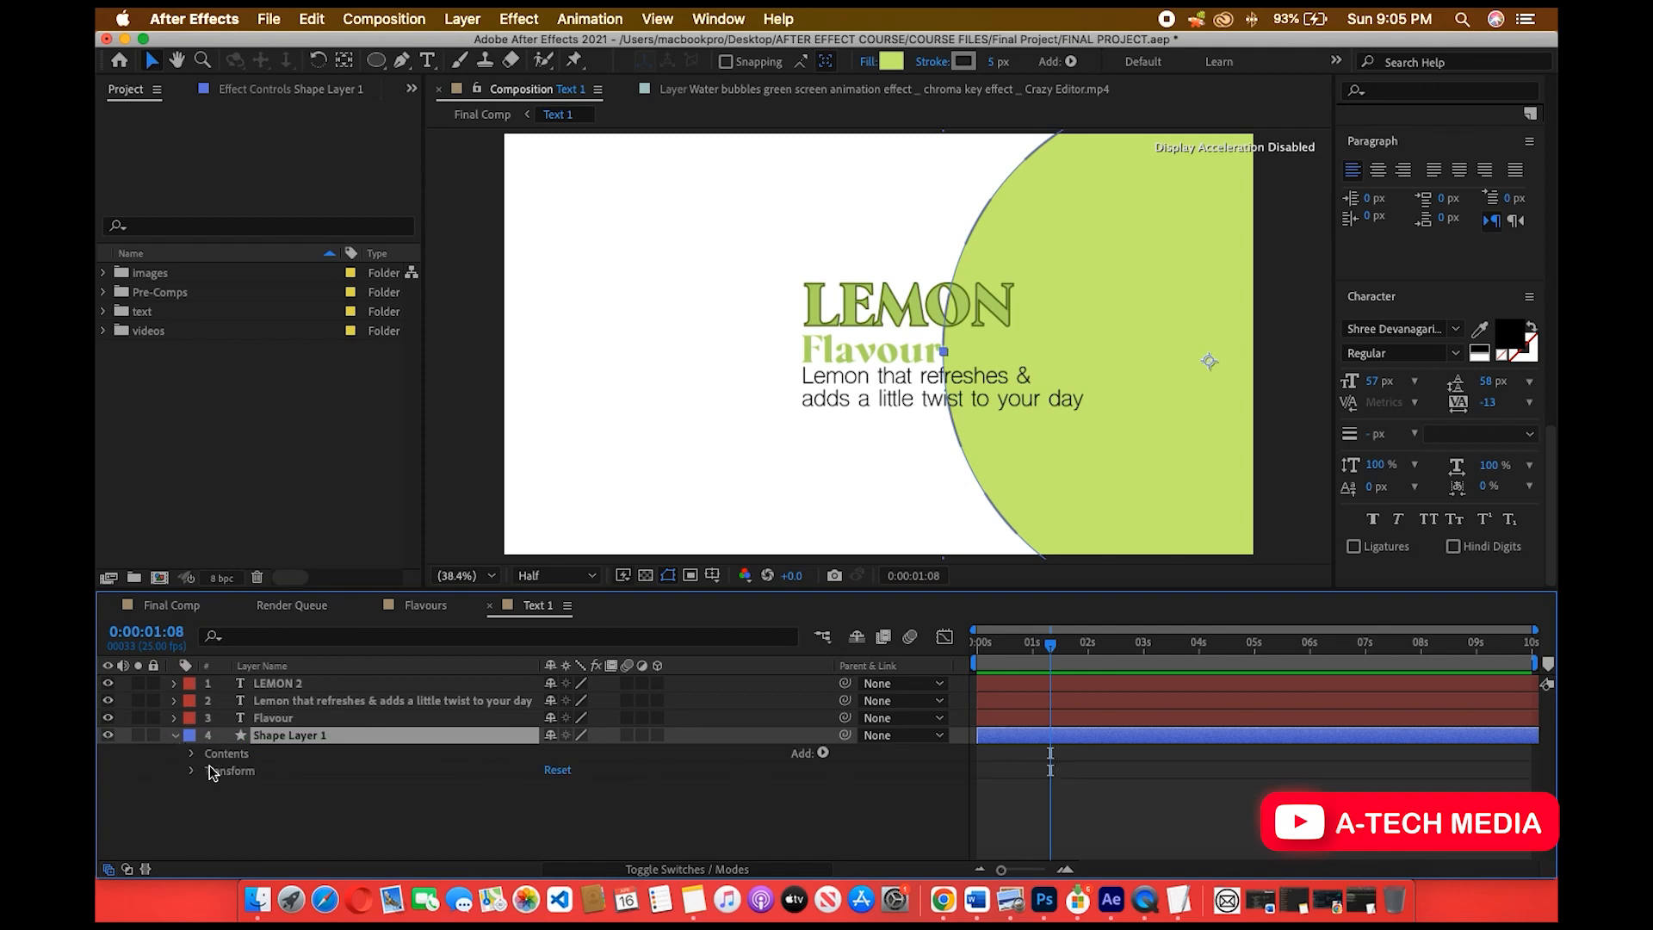
click(192, 771)
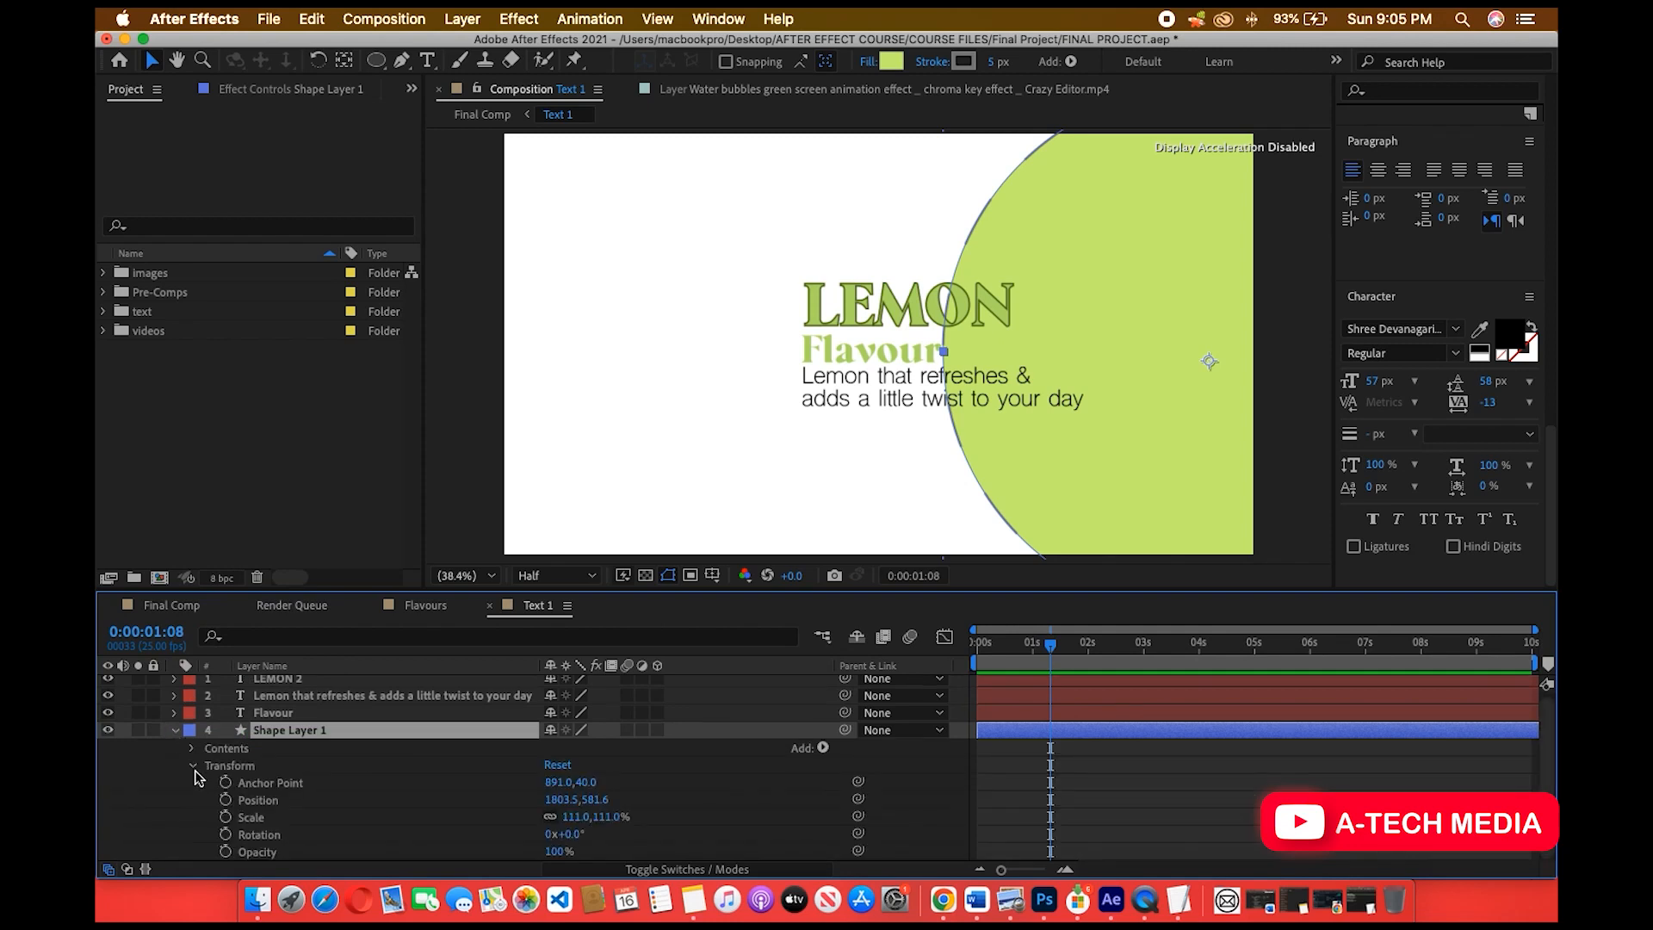
click(225, 834)
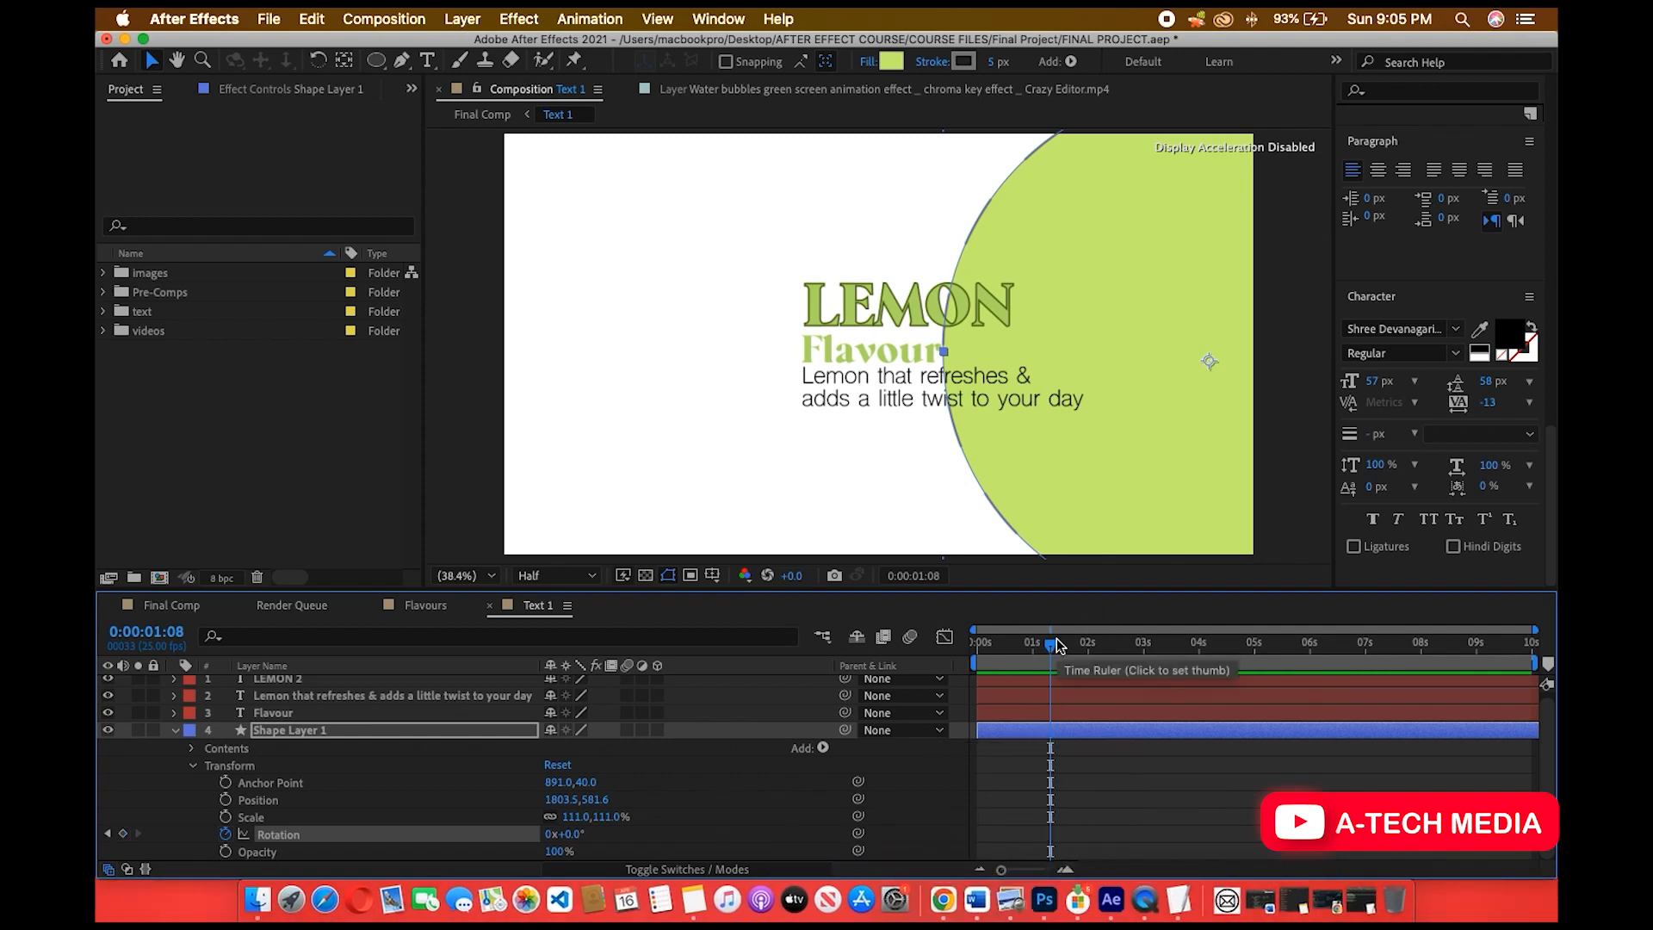
Move the circle's Rotation keyframe to the start of Text 1 and set its Rotation to 224° at 0:00:09:24.
drag(1050, 833, 981, 842)
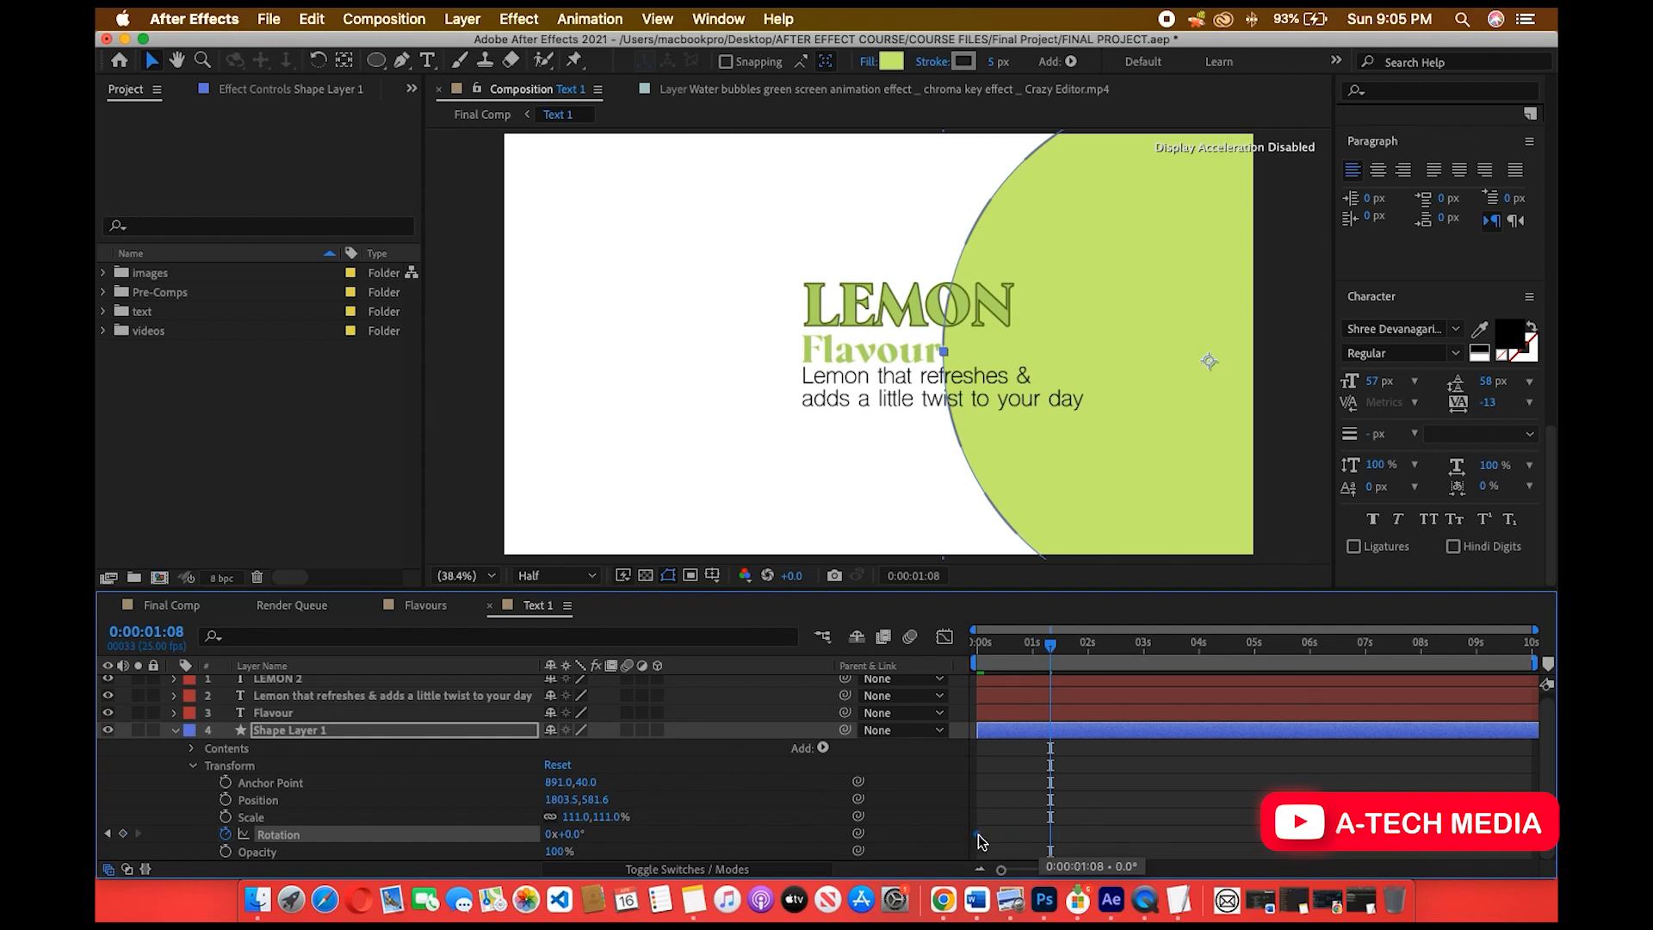
drag(1072, 644, 1532, 652)
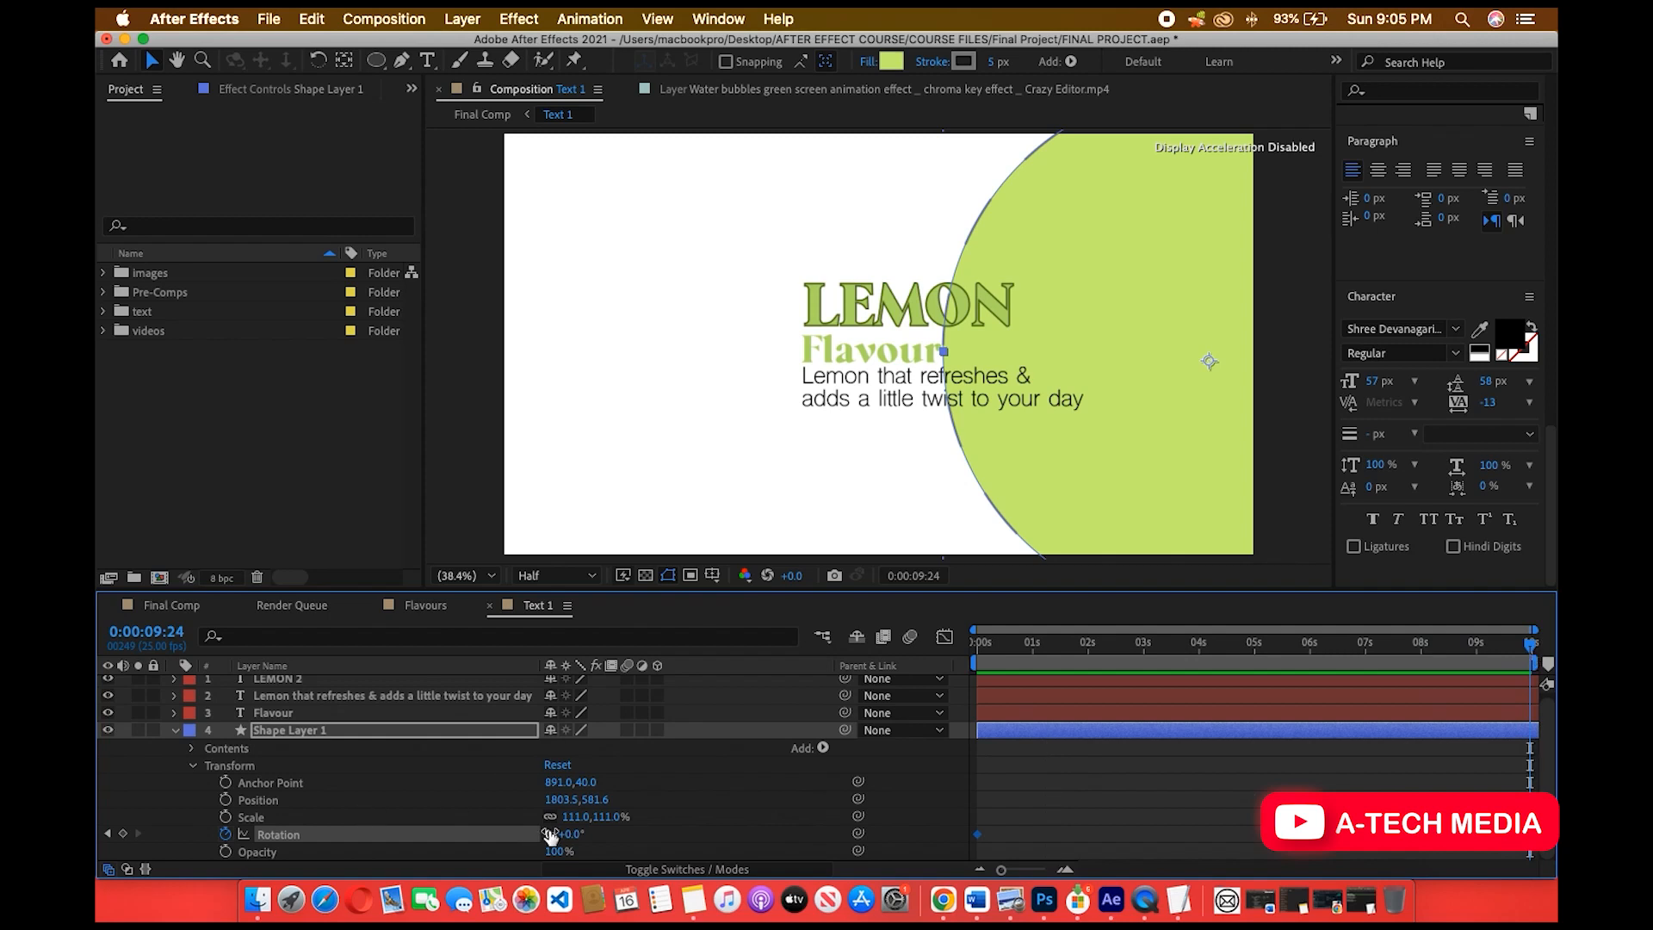
drag(572, 842, 767, 795)
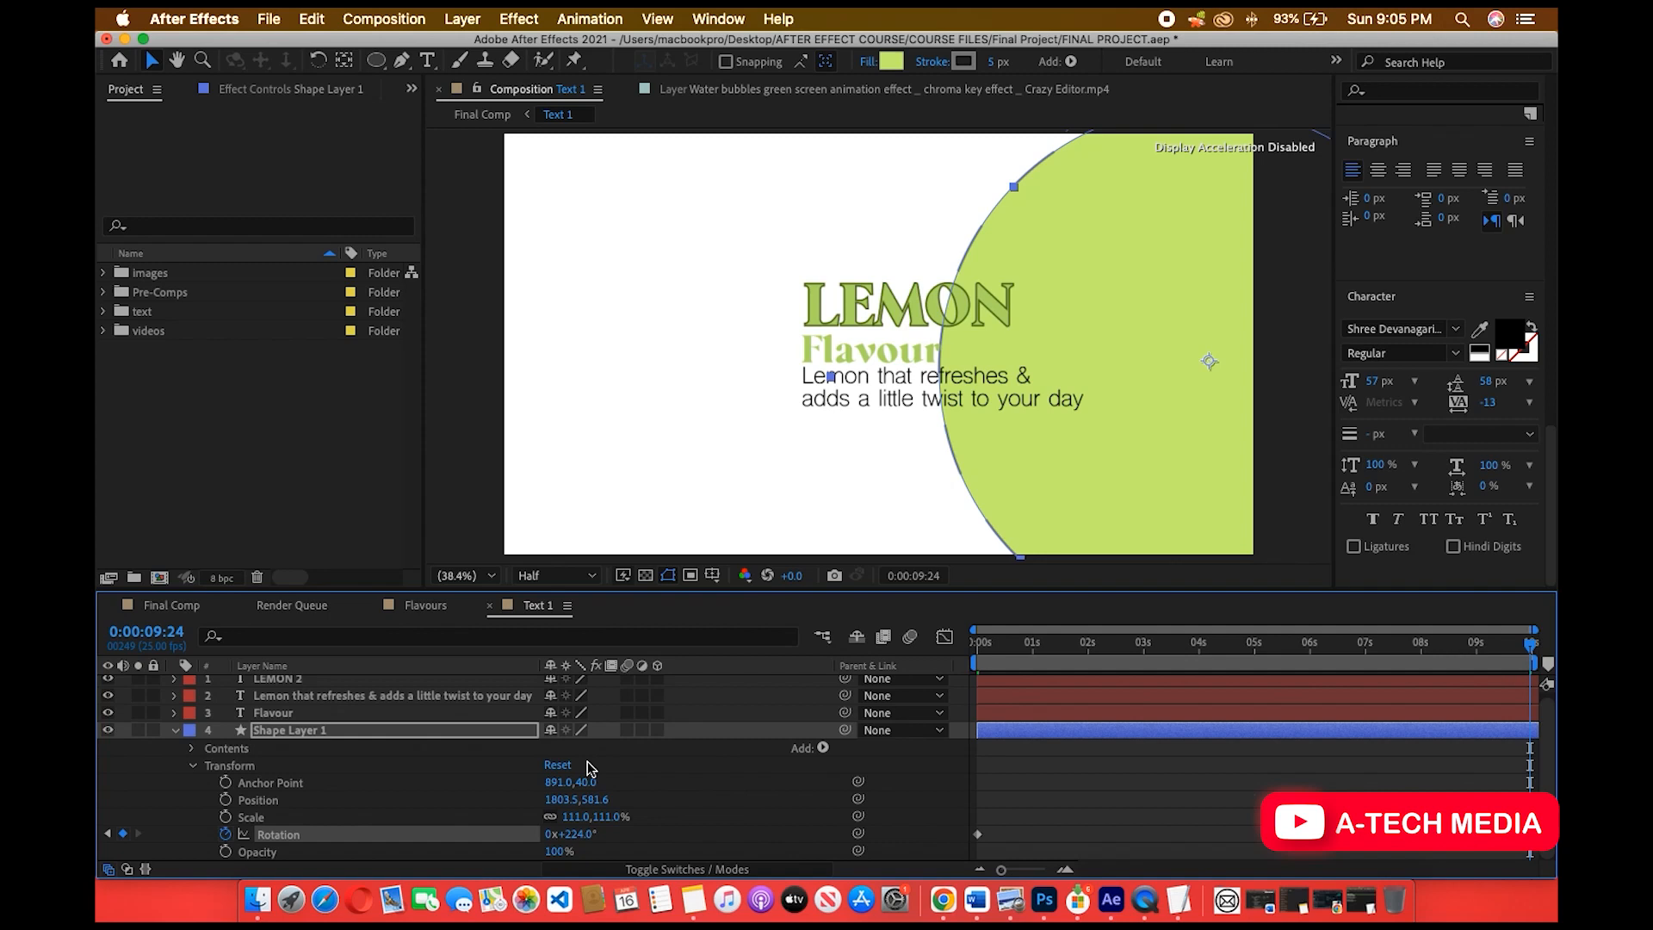
Return to Final Comp and preview the lemon scene from about 11 to 18 seconds to check the circle's rotation and the text slide-in.
click(164, 606)
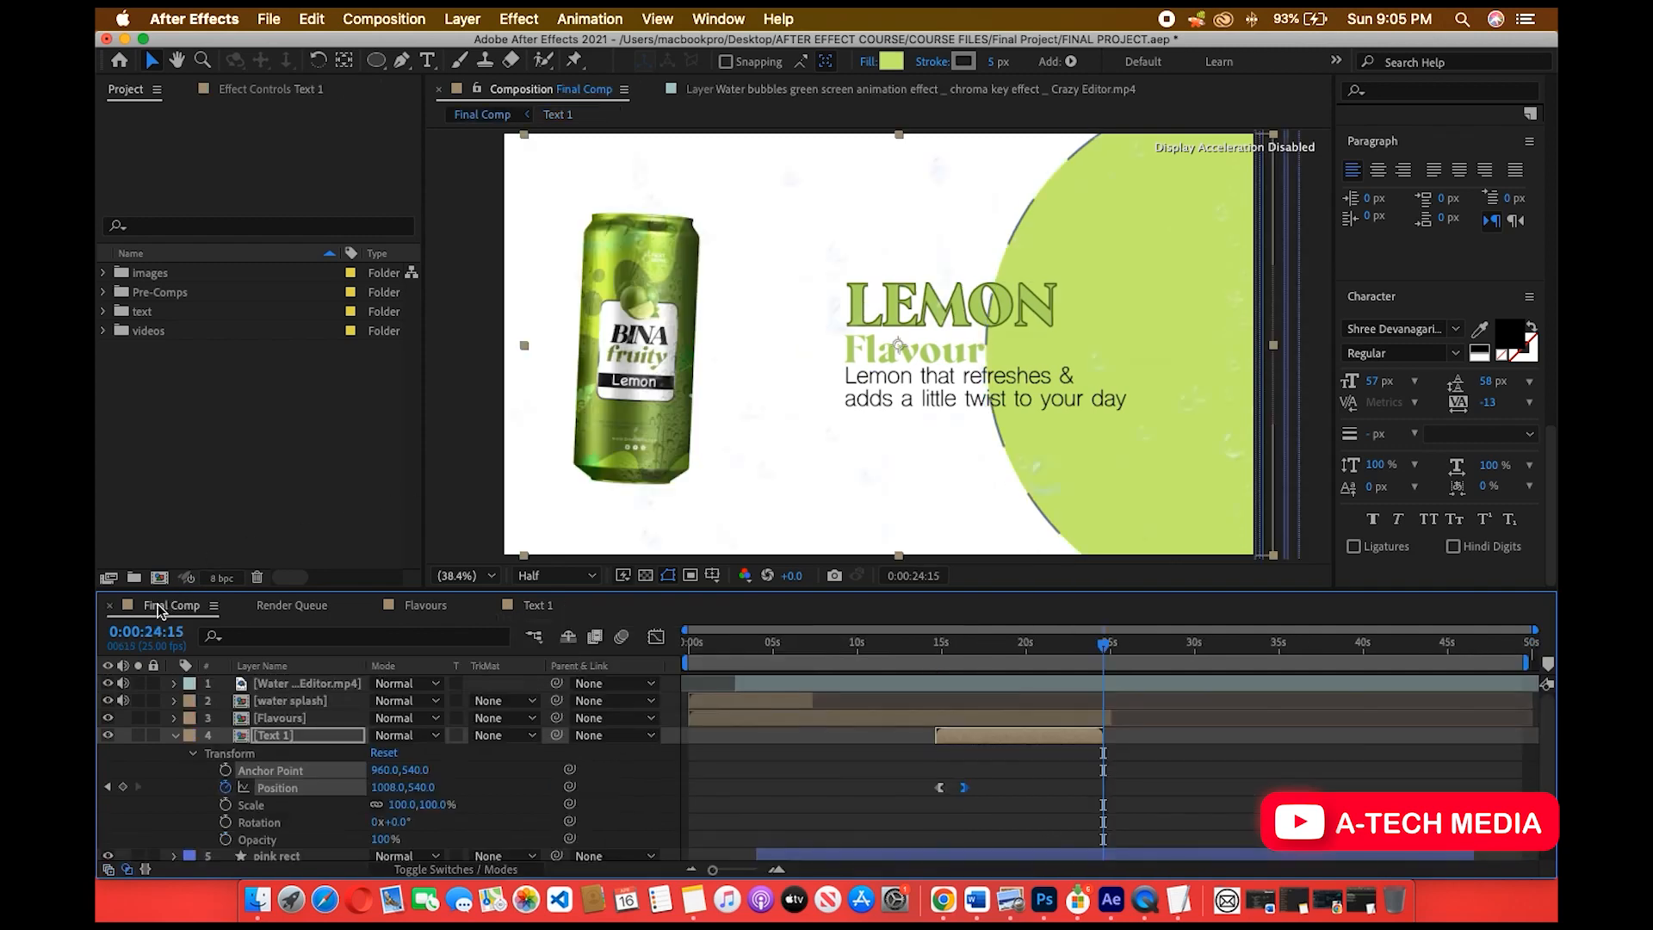
click(921, 651)
key(space)
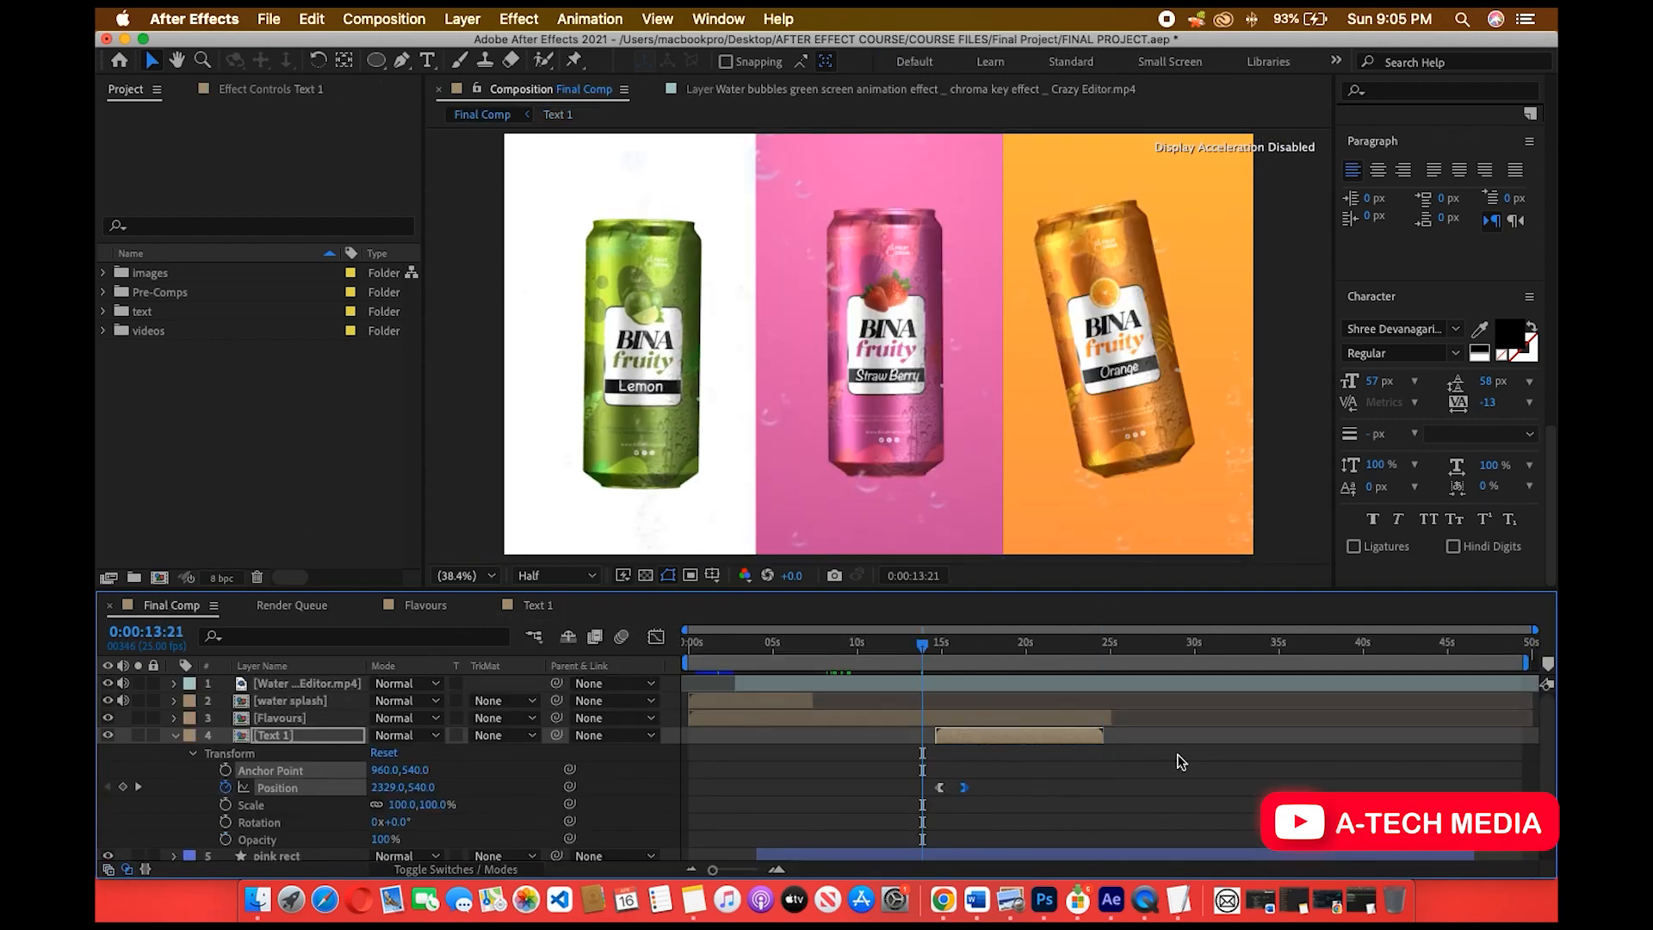
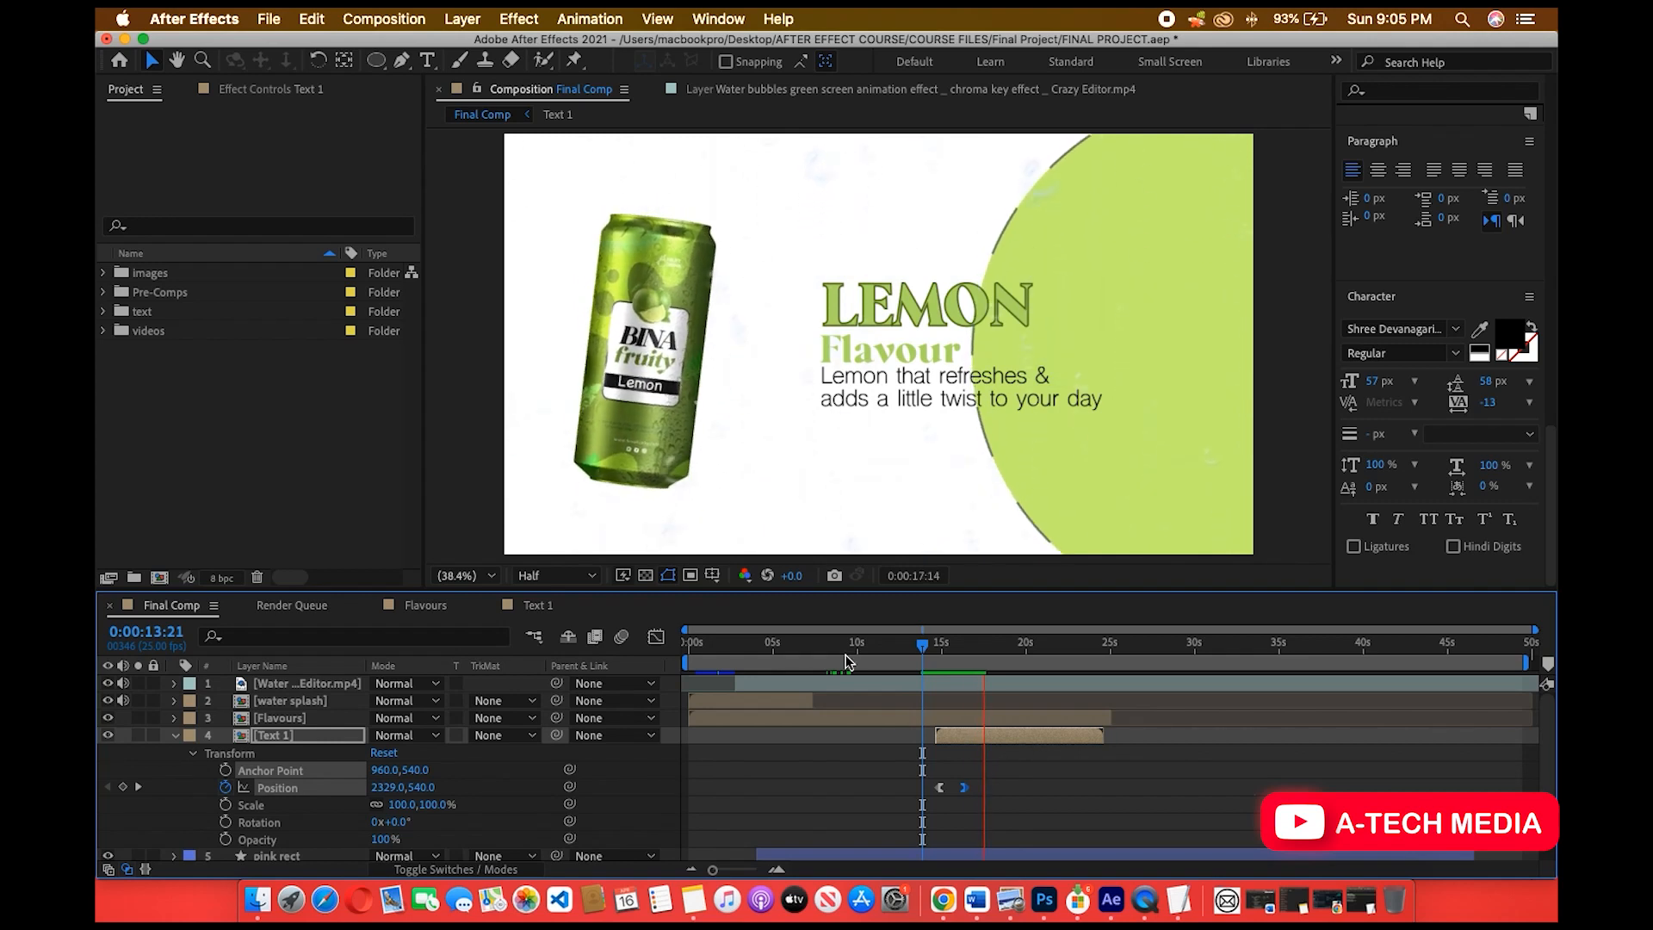
click(901, 644)
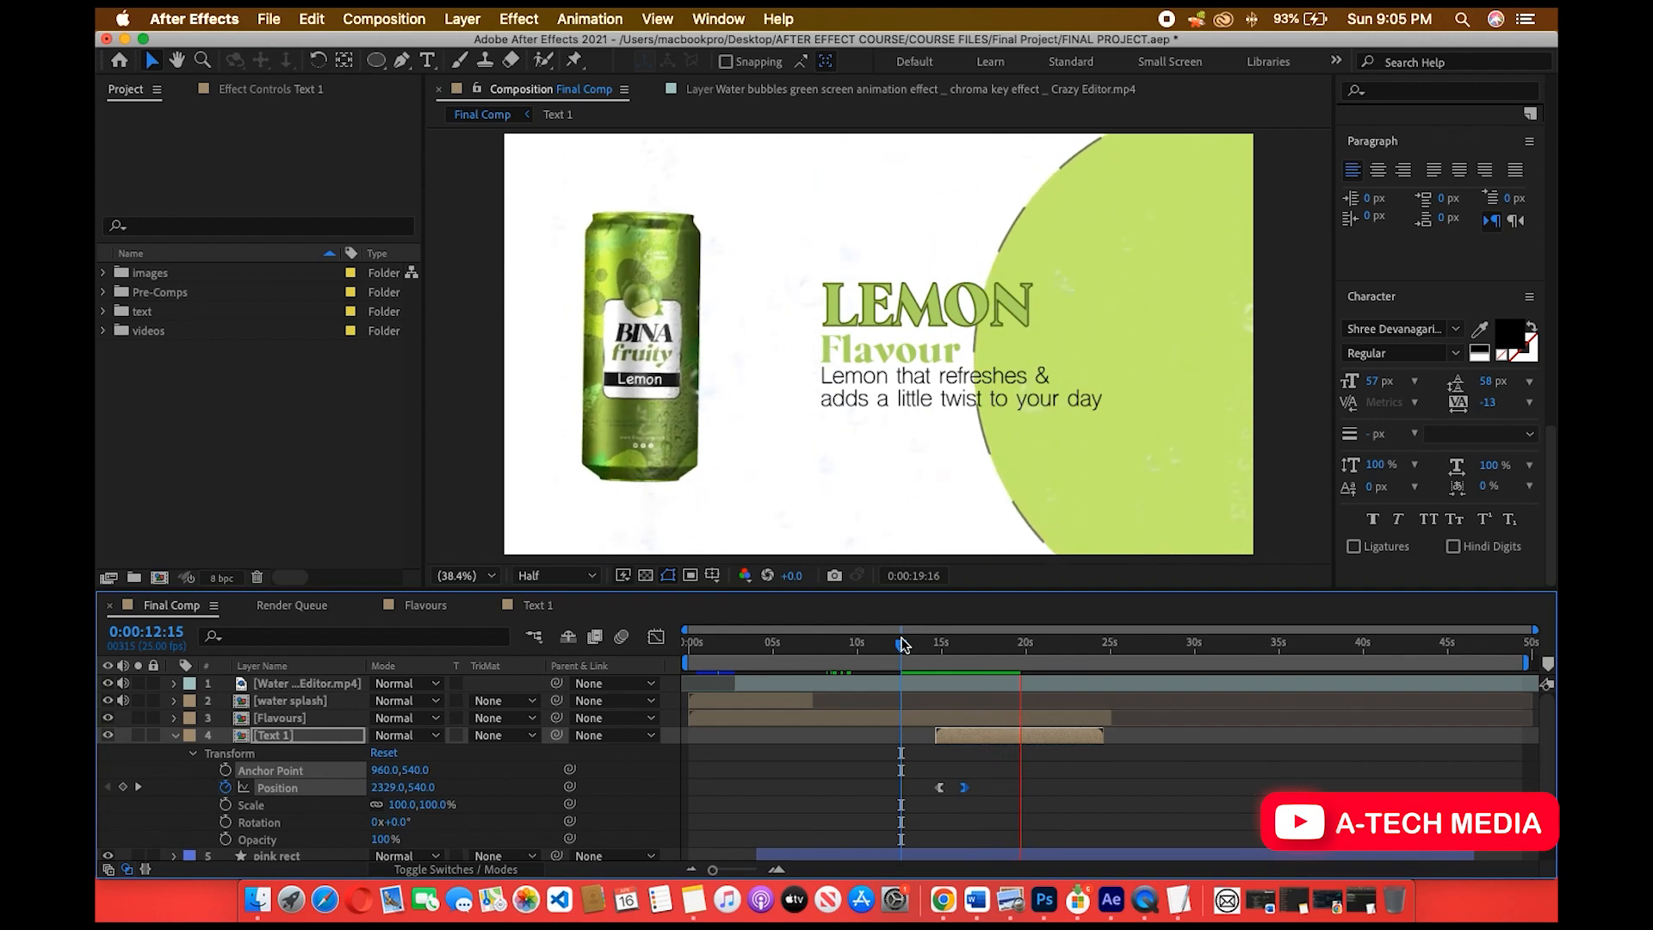
drag(901, 643, 877, 644)
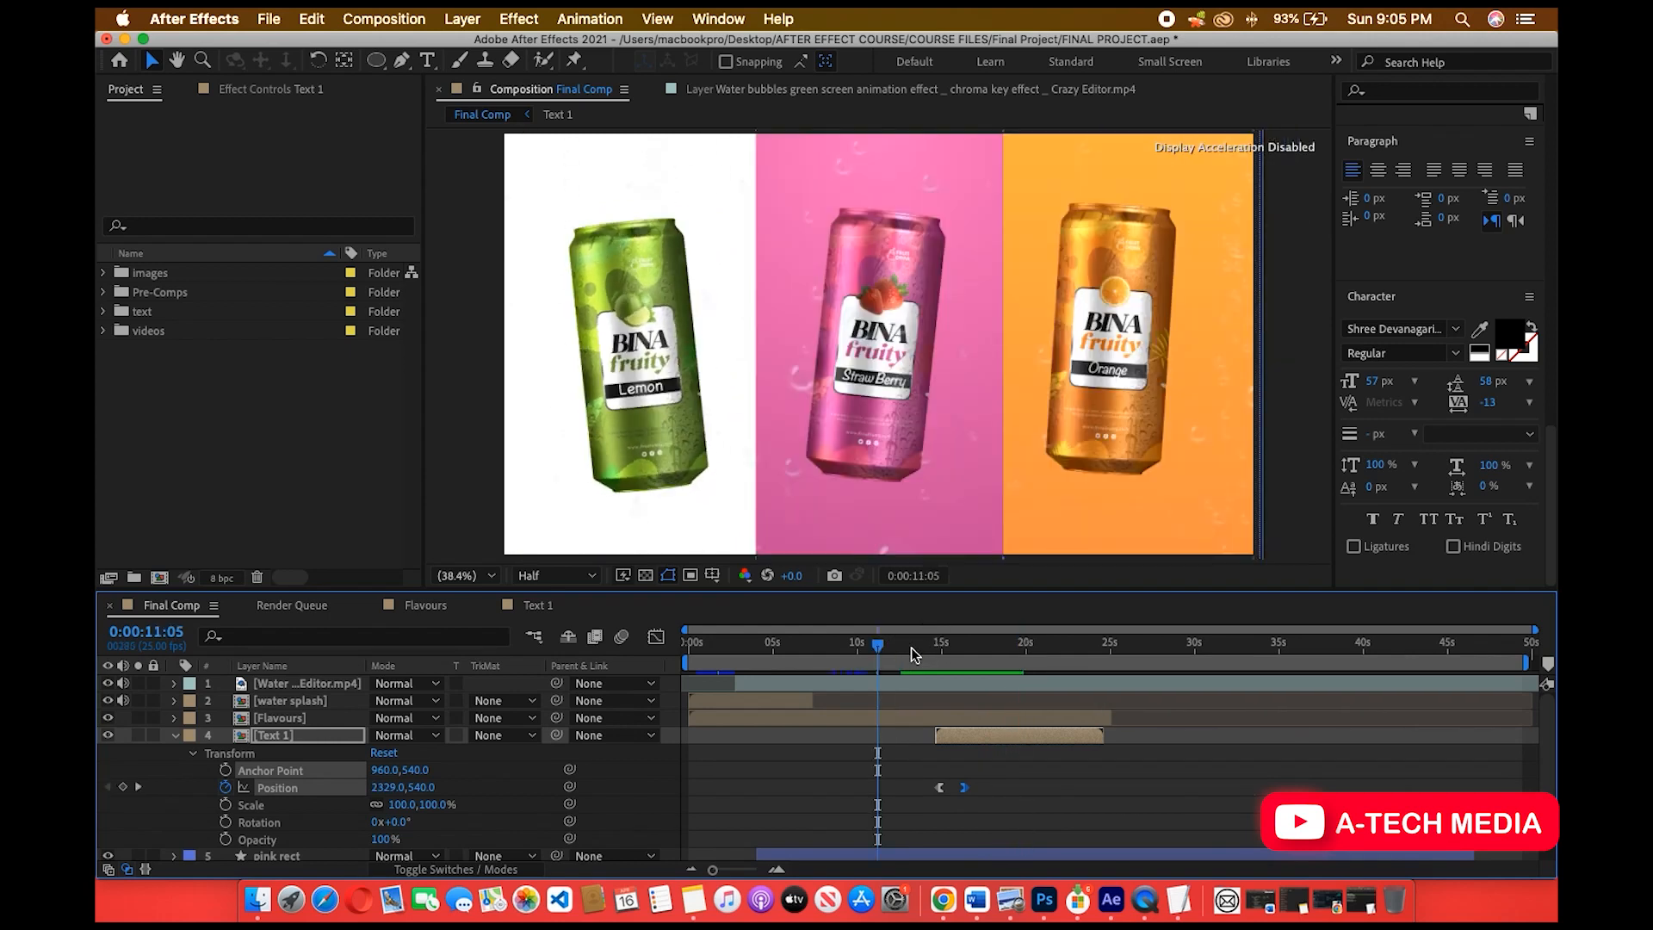
key(space)
key(space)
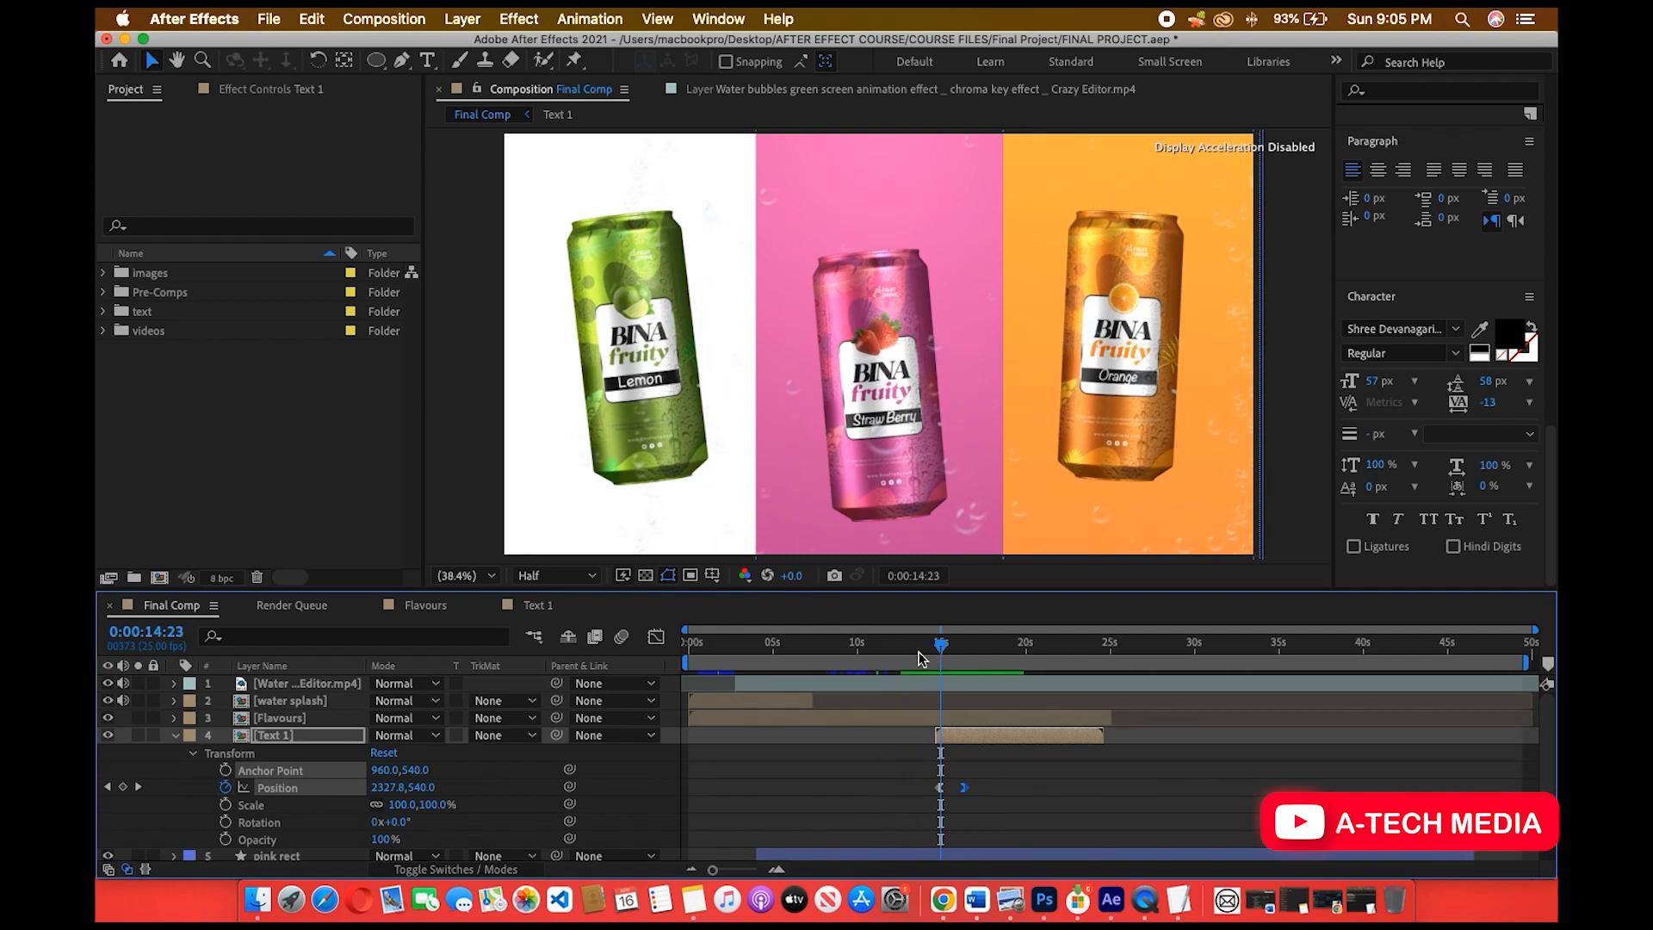
click(921, 658)
key(space)
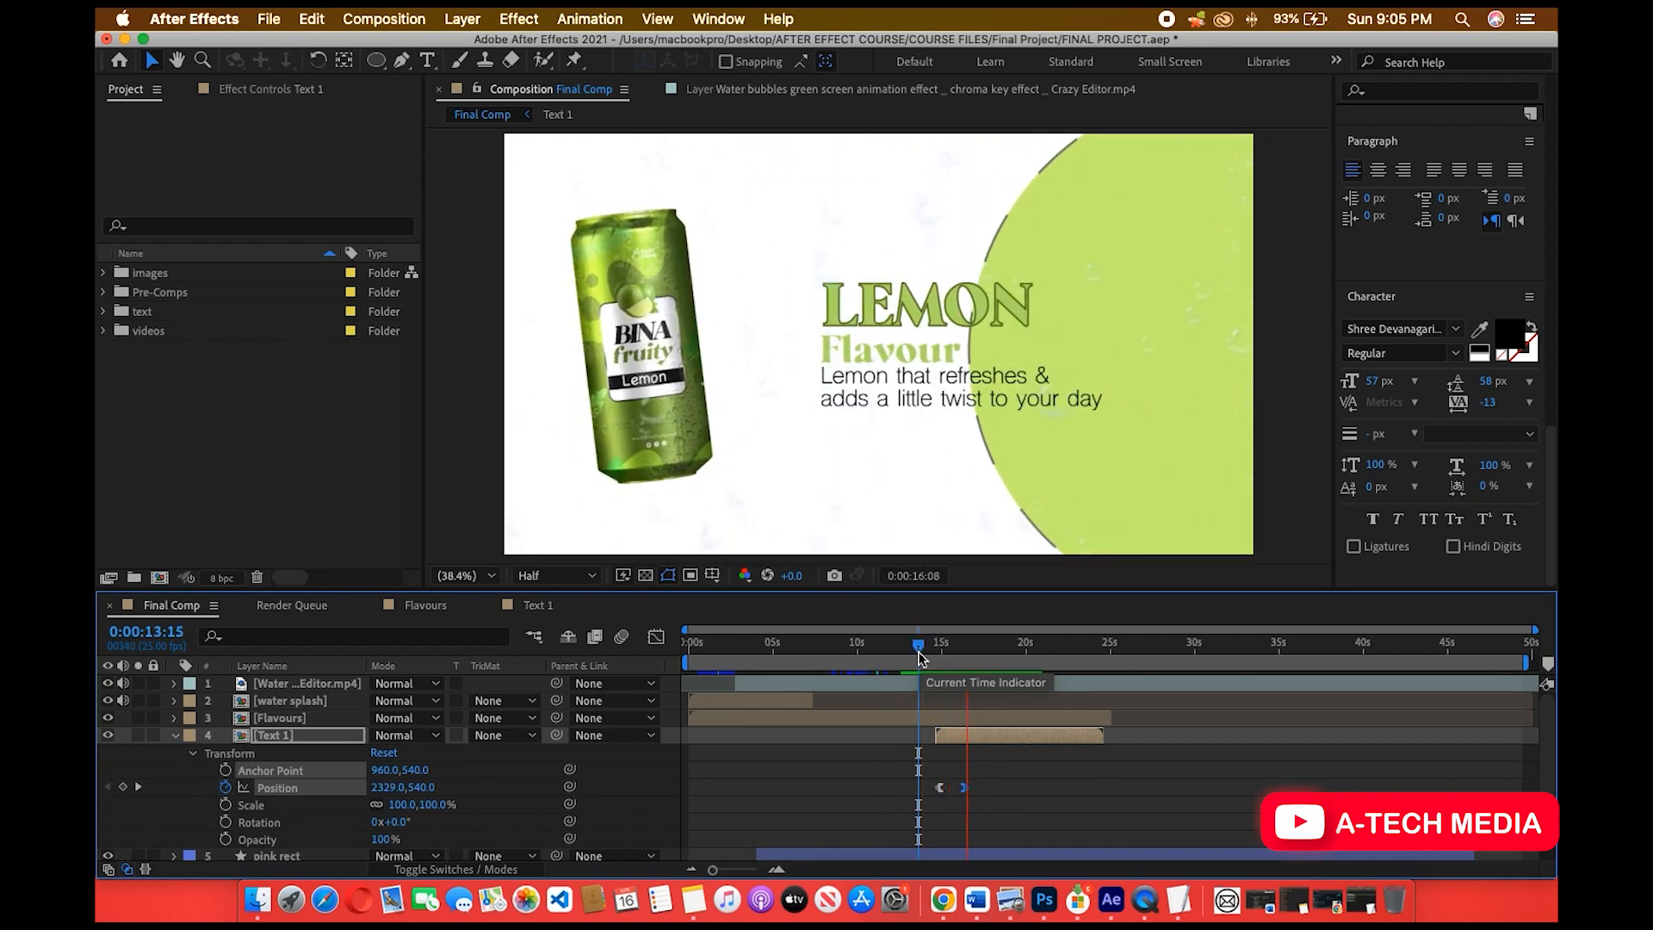
key(space)
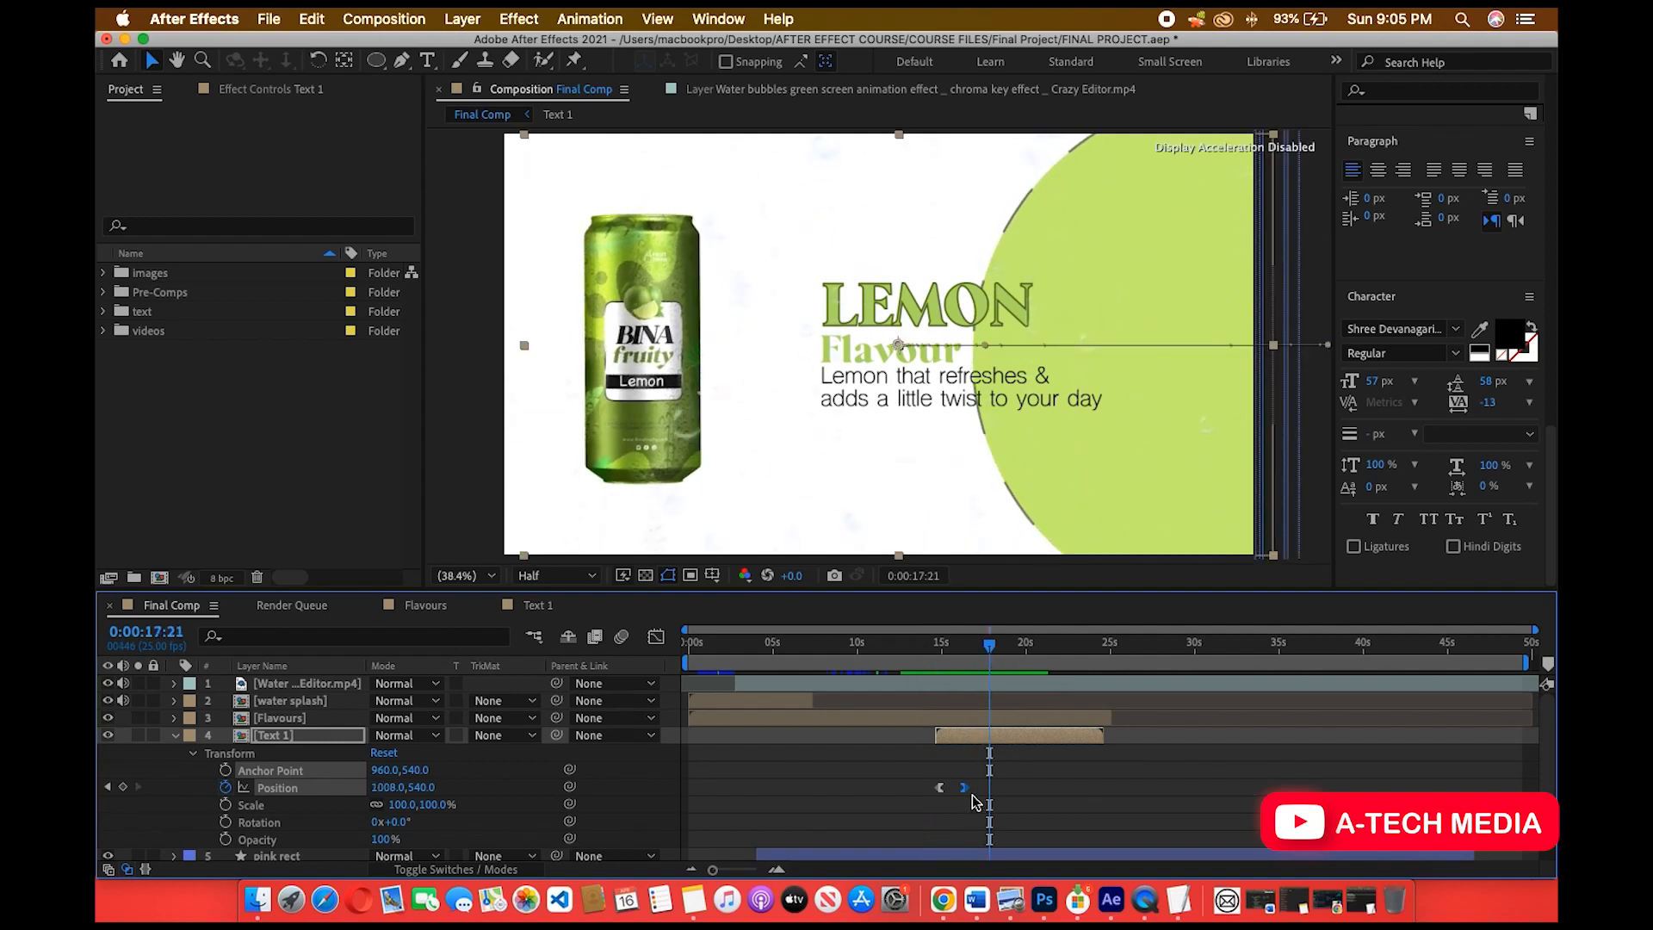
Move the Text 1 layer's last Position keyframe to about 17.5 seconds, then check its speed graph and preview the slower slide-in.
drag(966, 789, 891, 761)
click(981, 778)
click(655, 636)
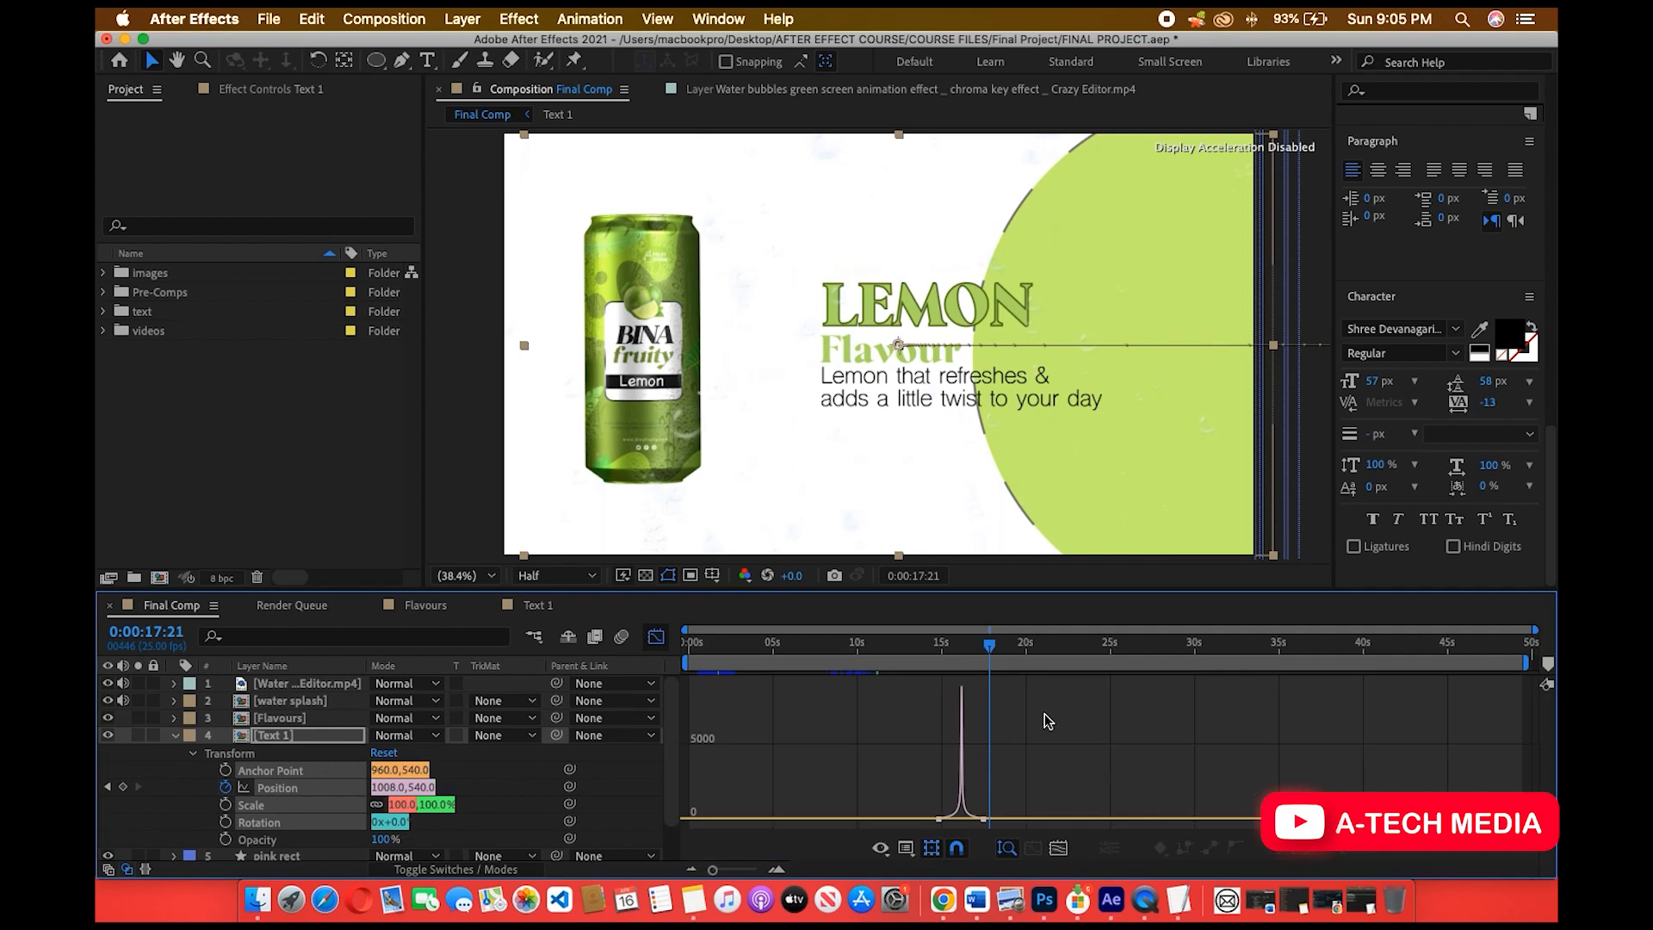
click(655, 637)
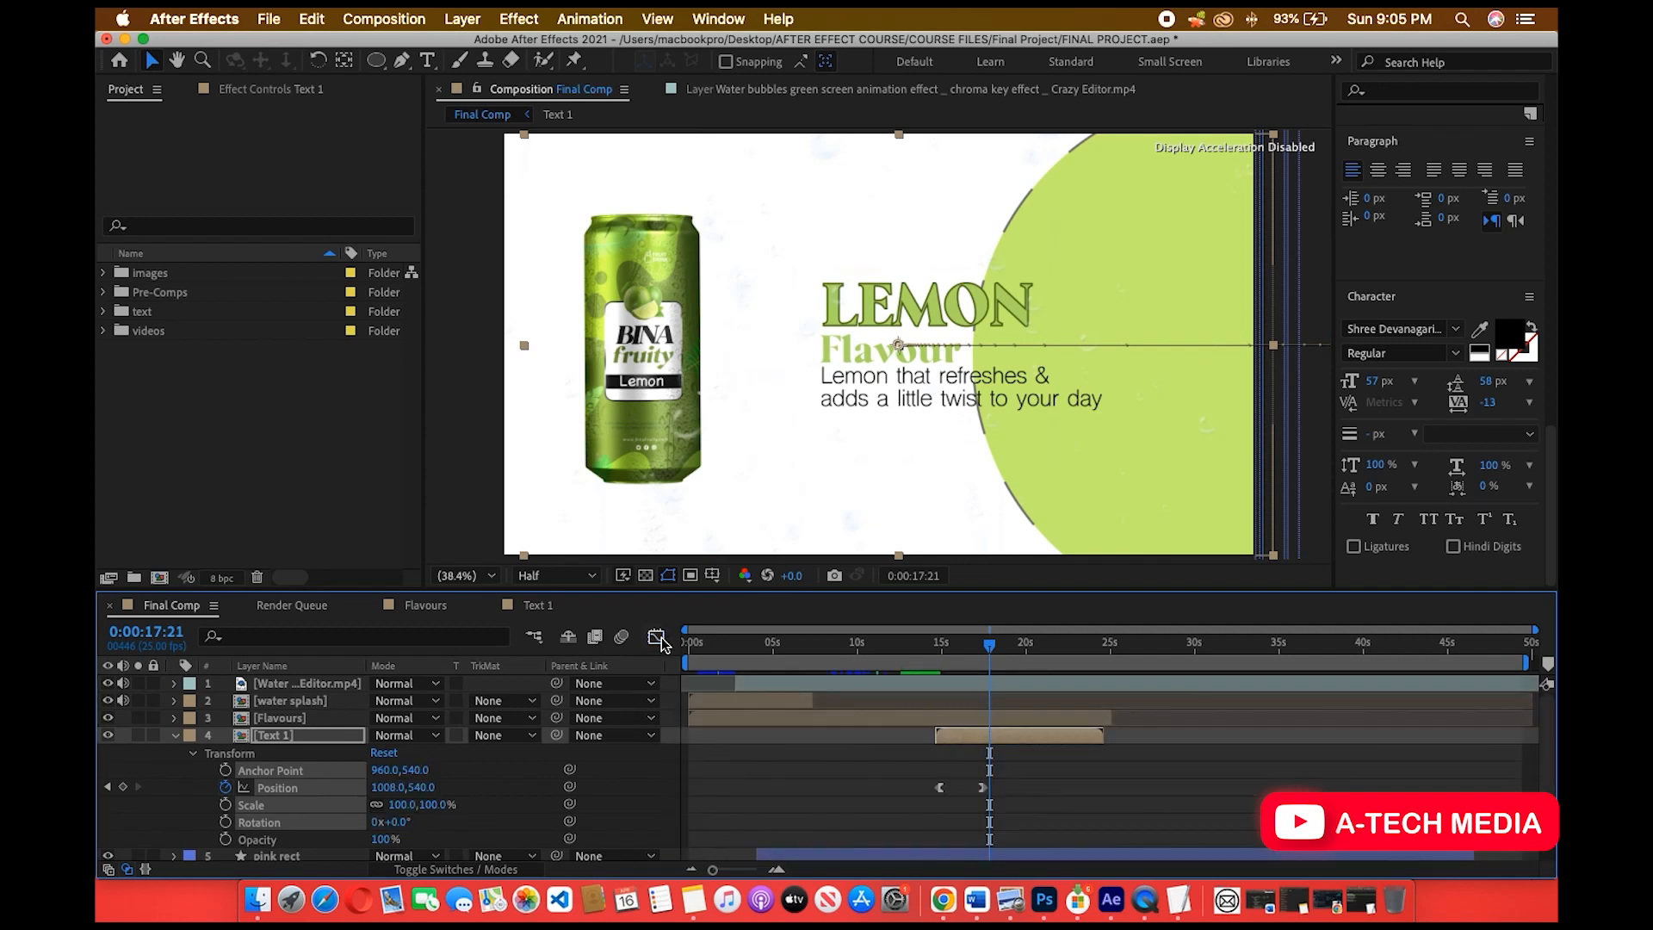
click(926, 642)
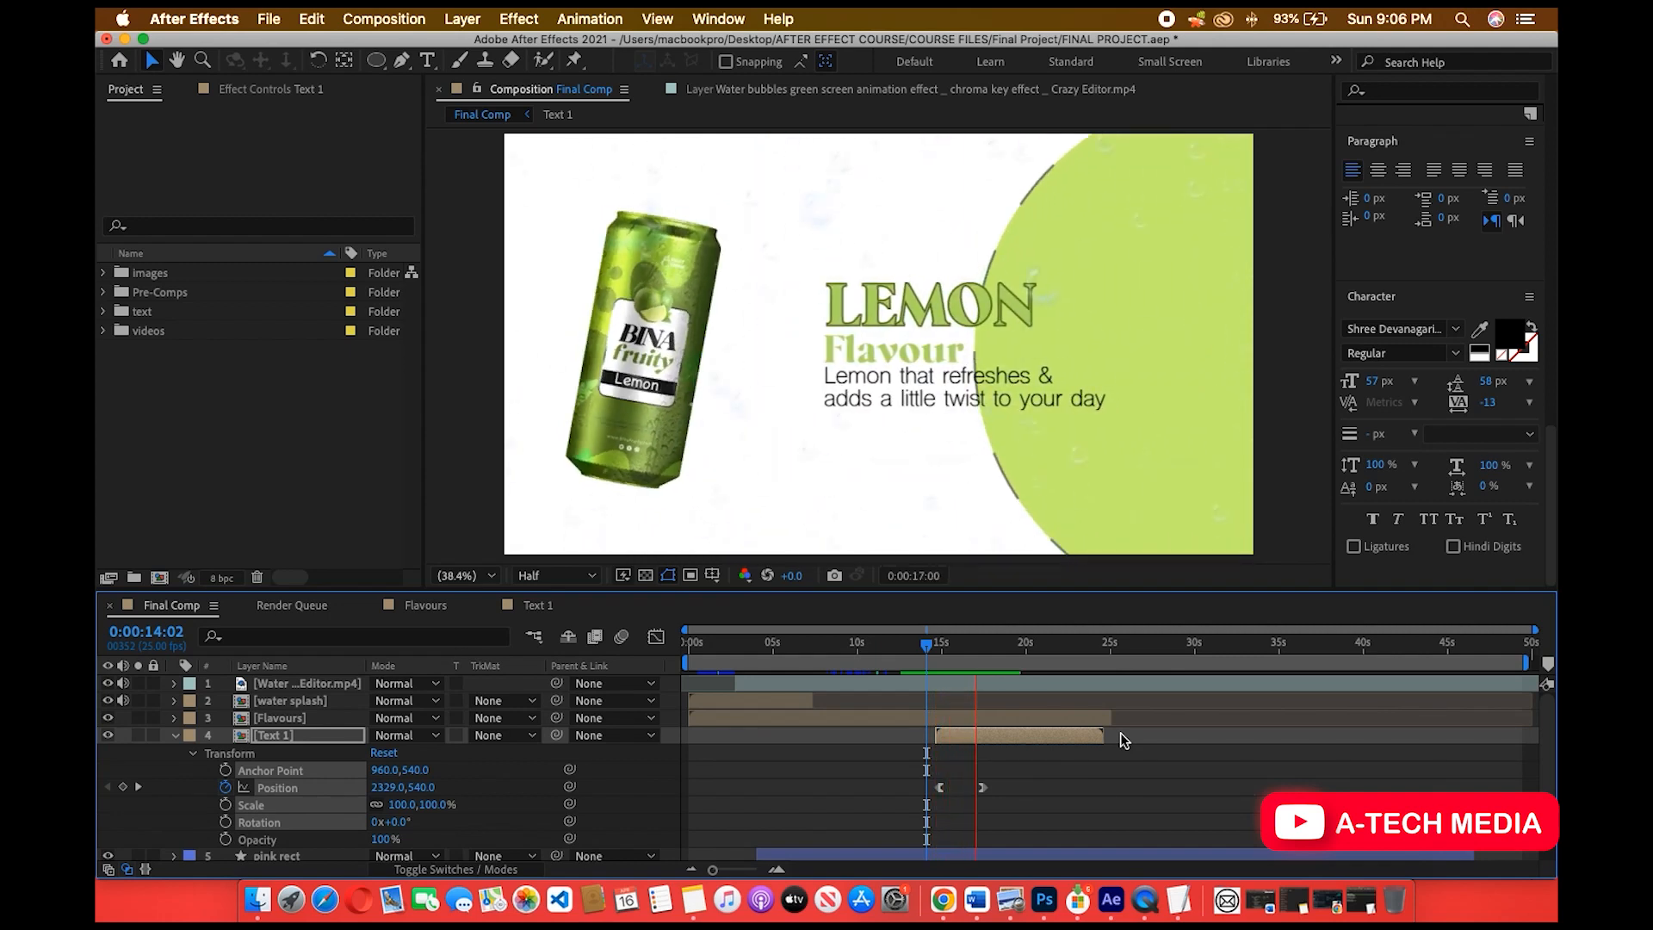
click(940, 644)
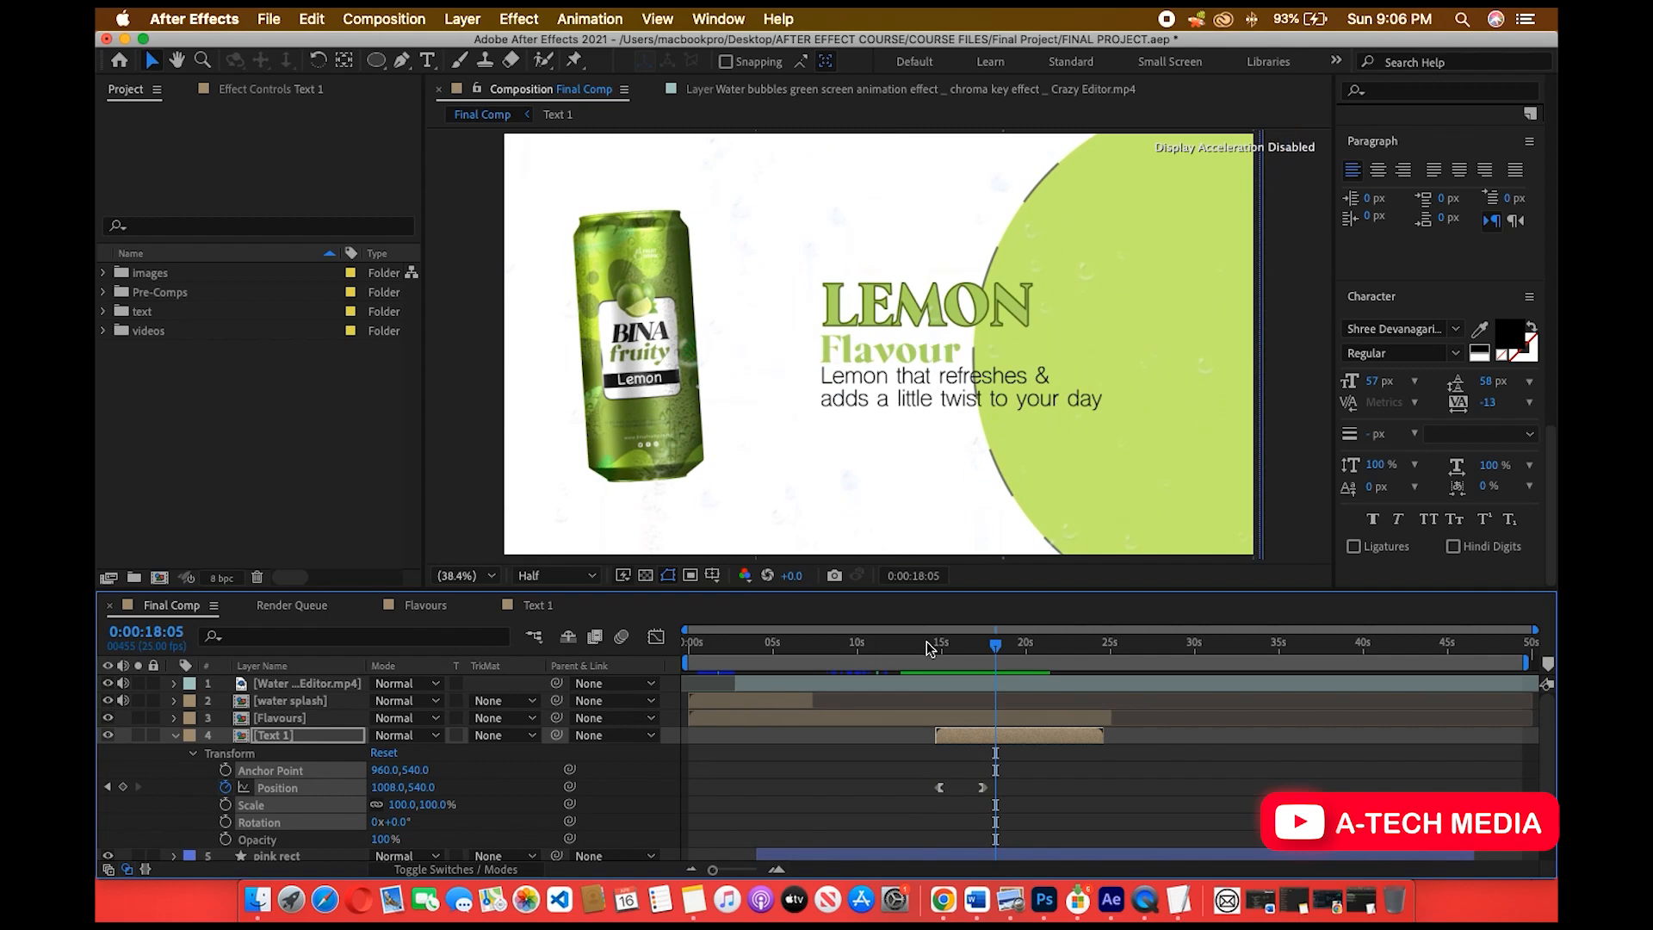
drag(940, 646, 957, 651)
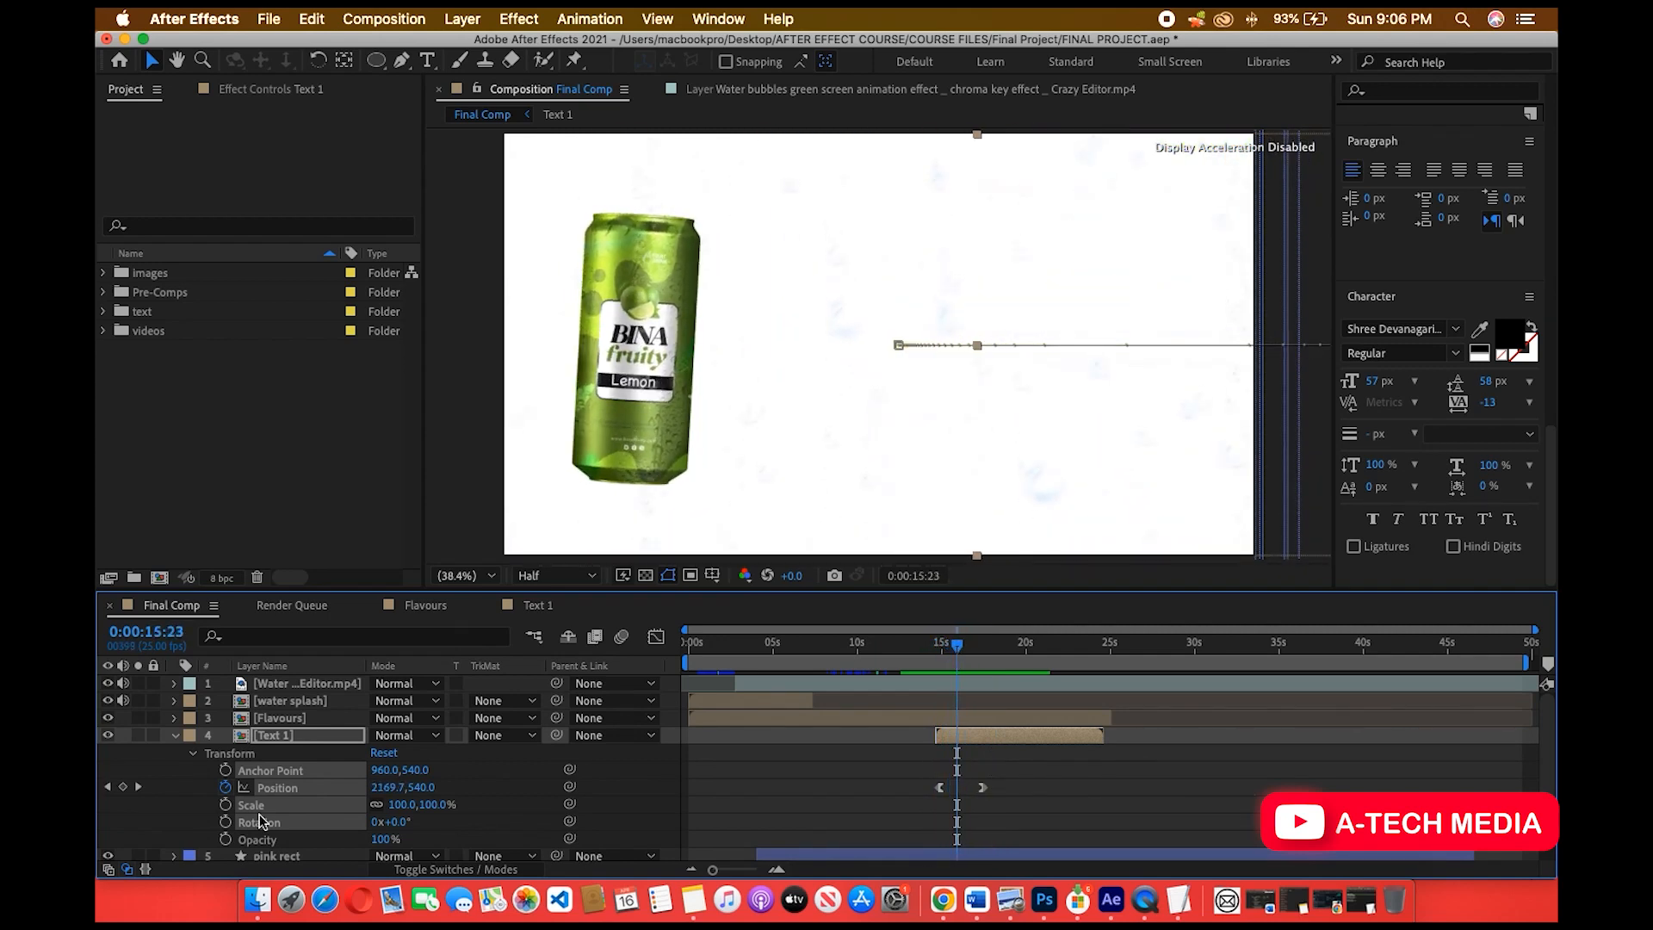
Open the Flavours composition and reveal the Transform properties of the visible Lemon.png layer, collapsing the orange.png layer.
click(179, 734)
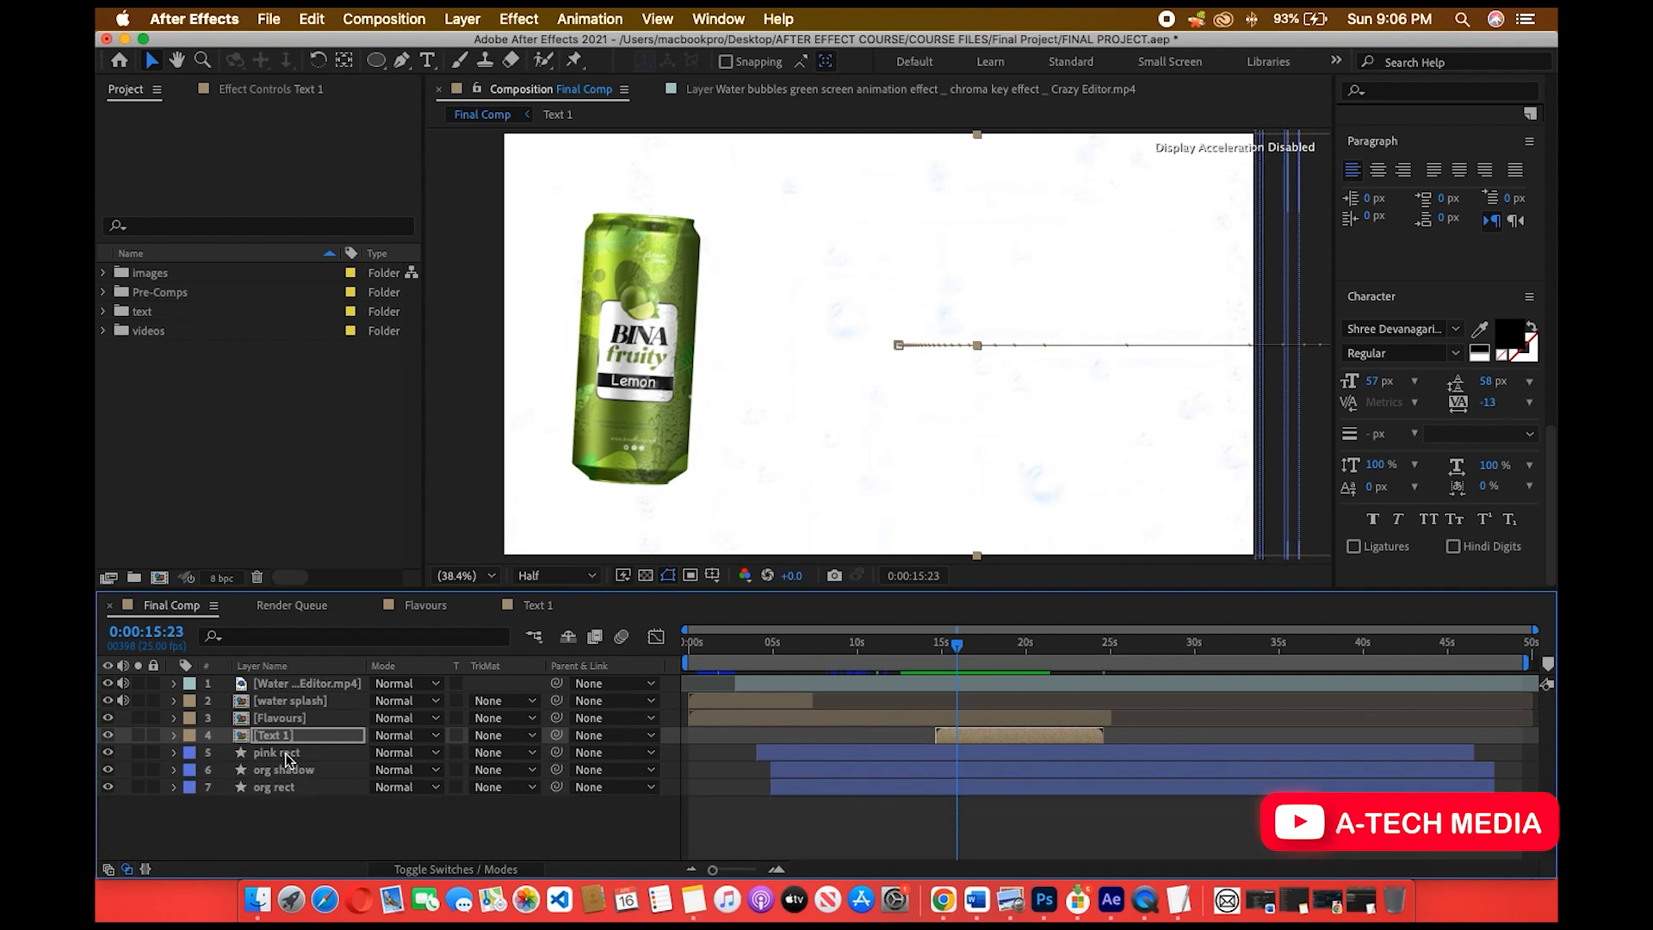
click(293, 754)
click(592, 396)
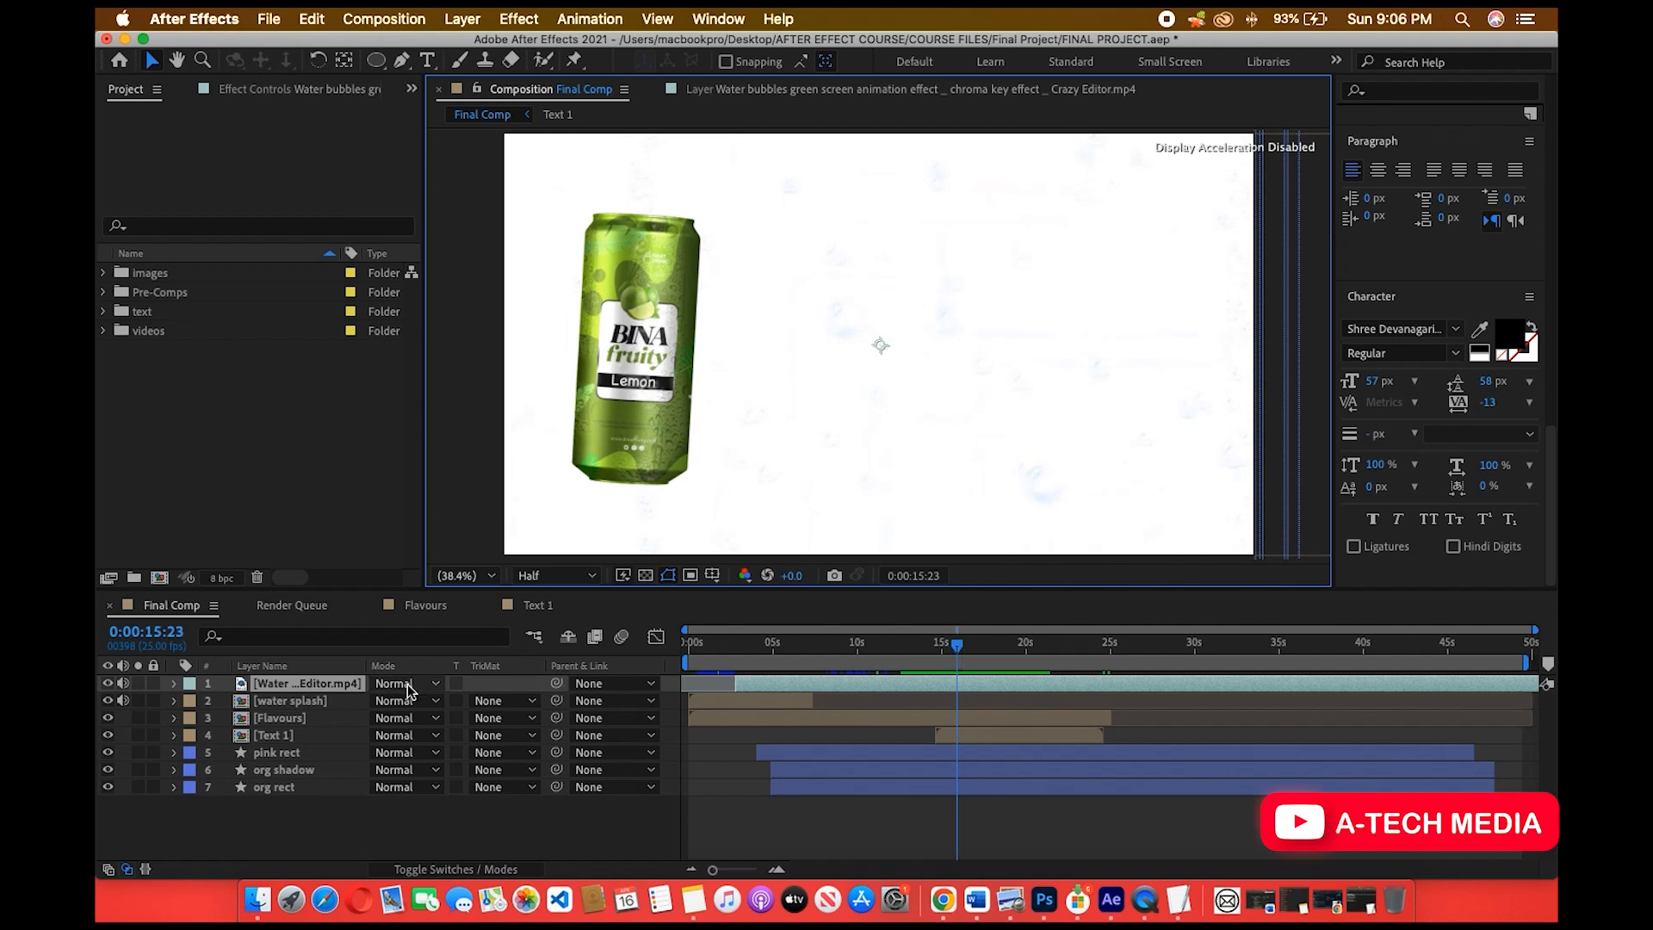
click(268, 737)
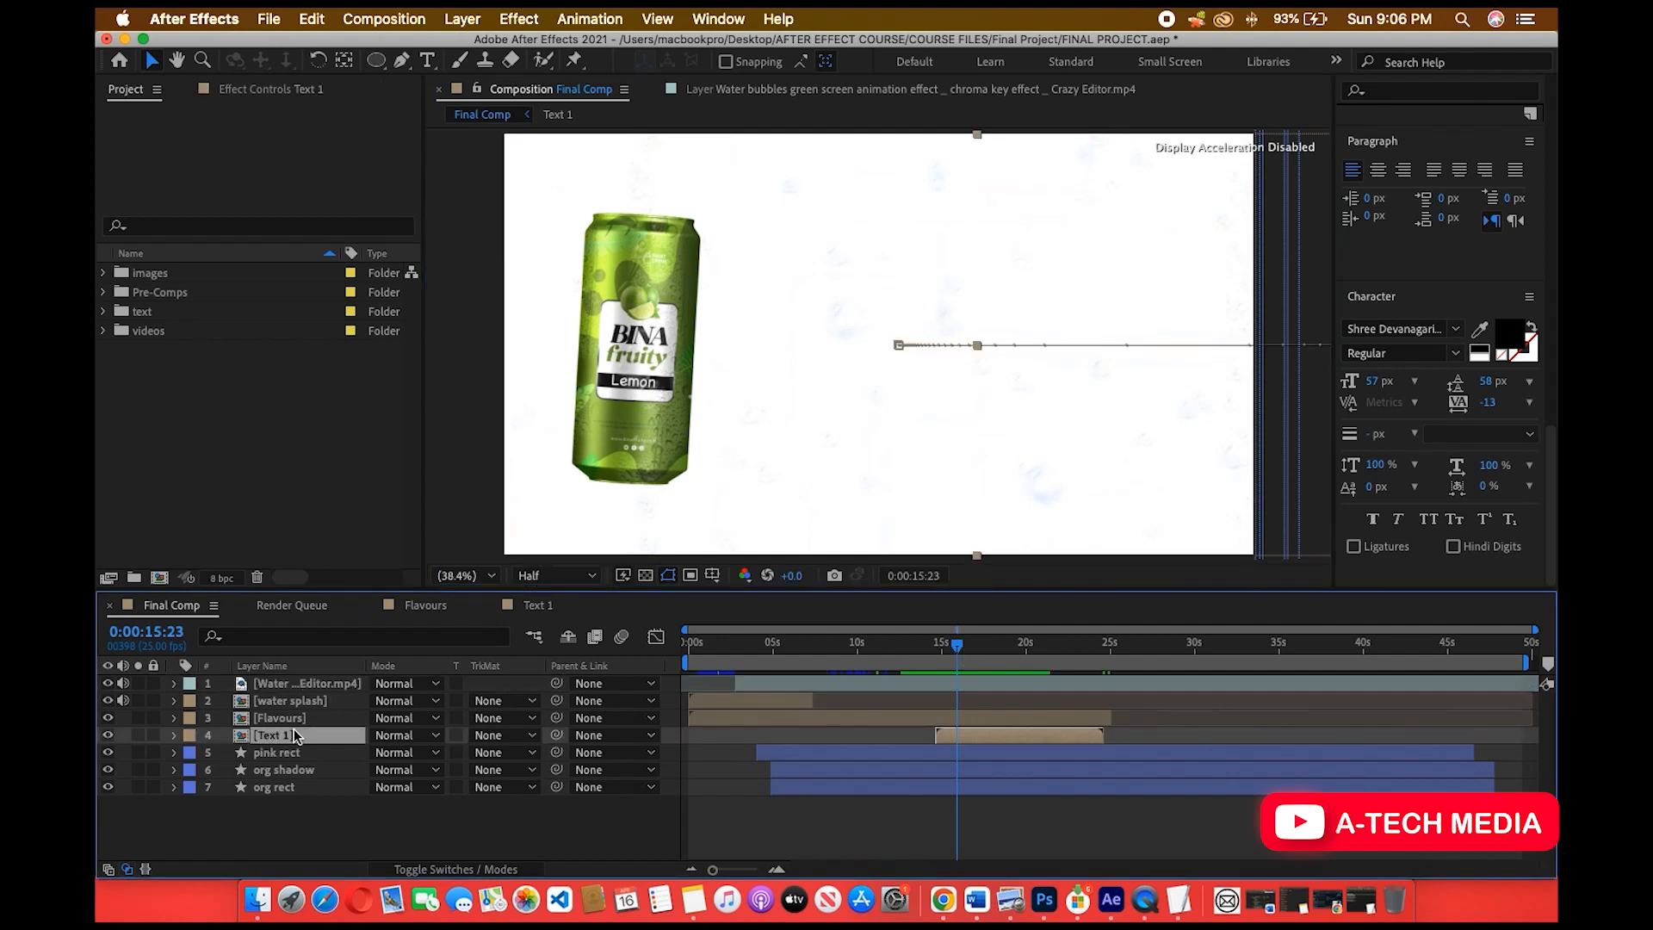
double_click(260, 719)
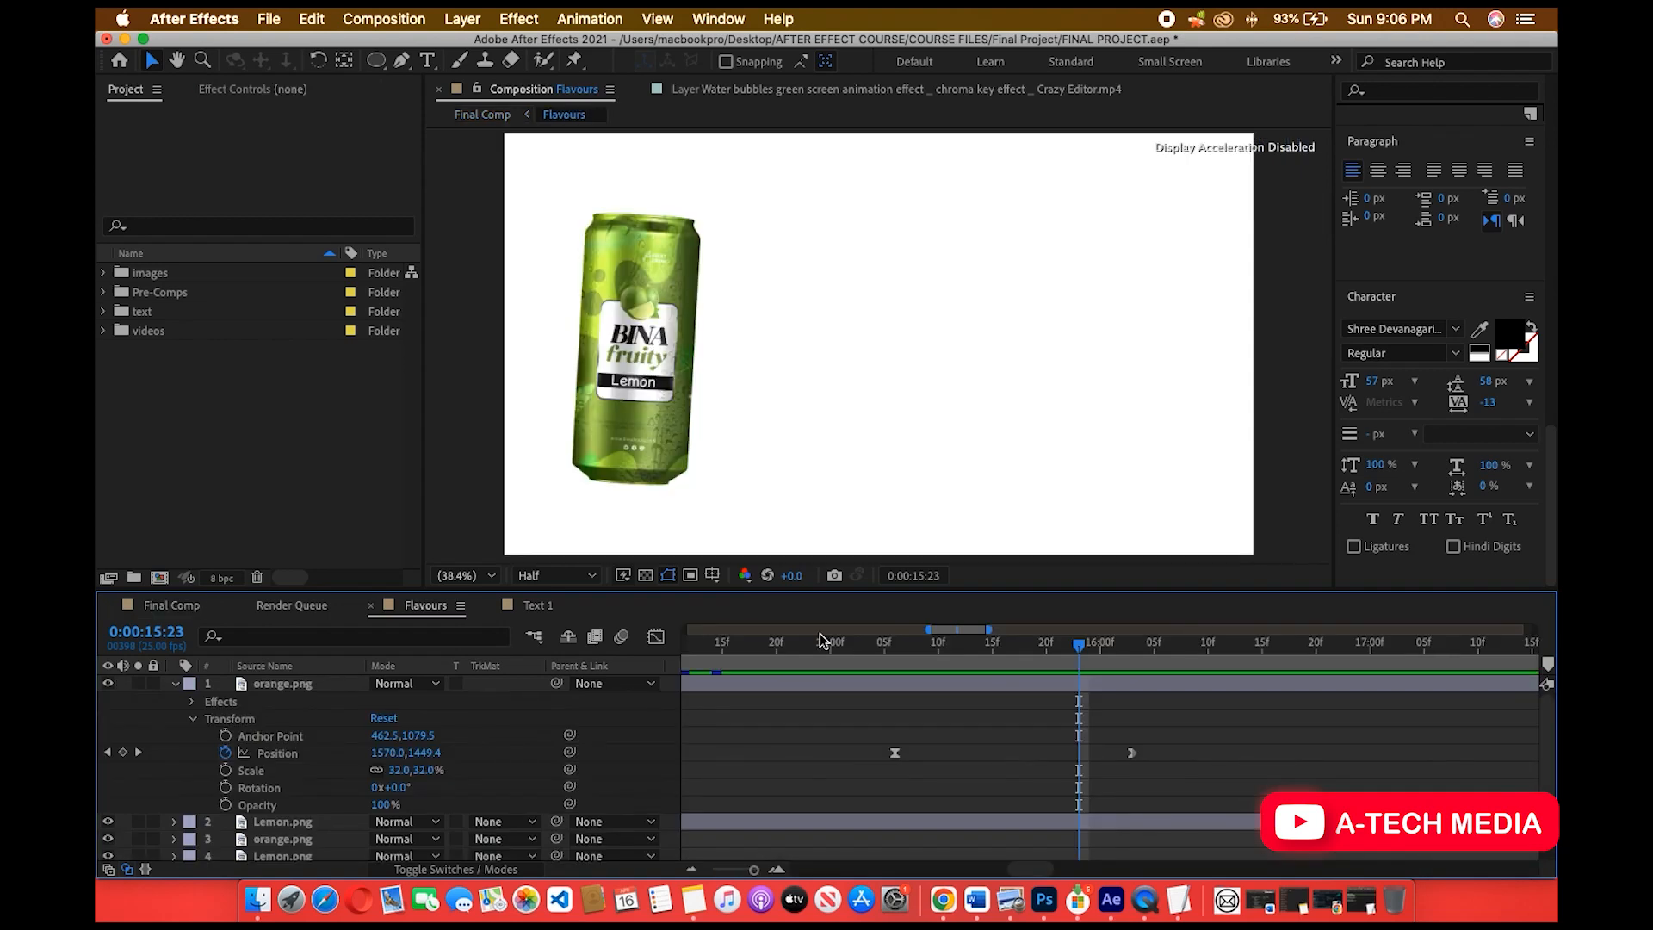
click(758, 694)
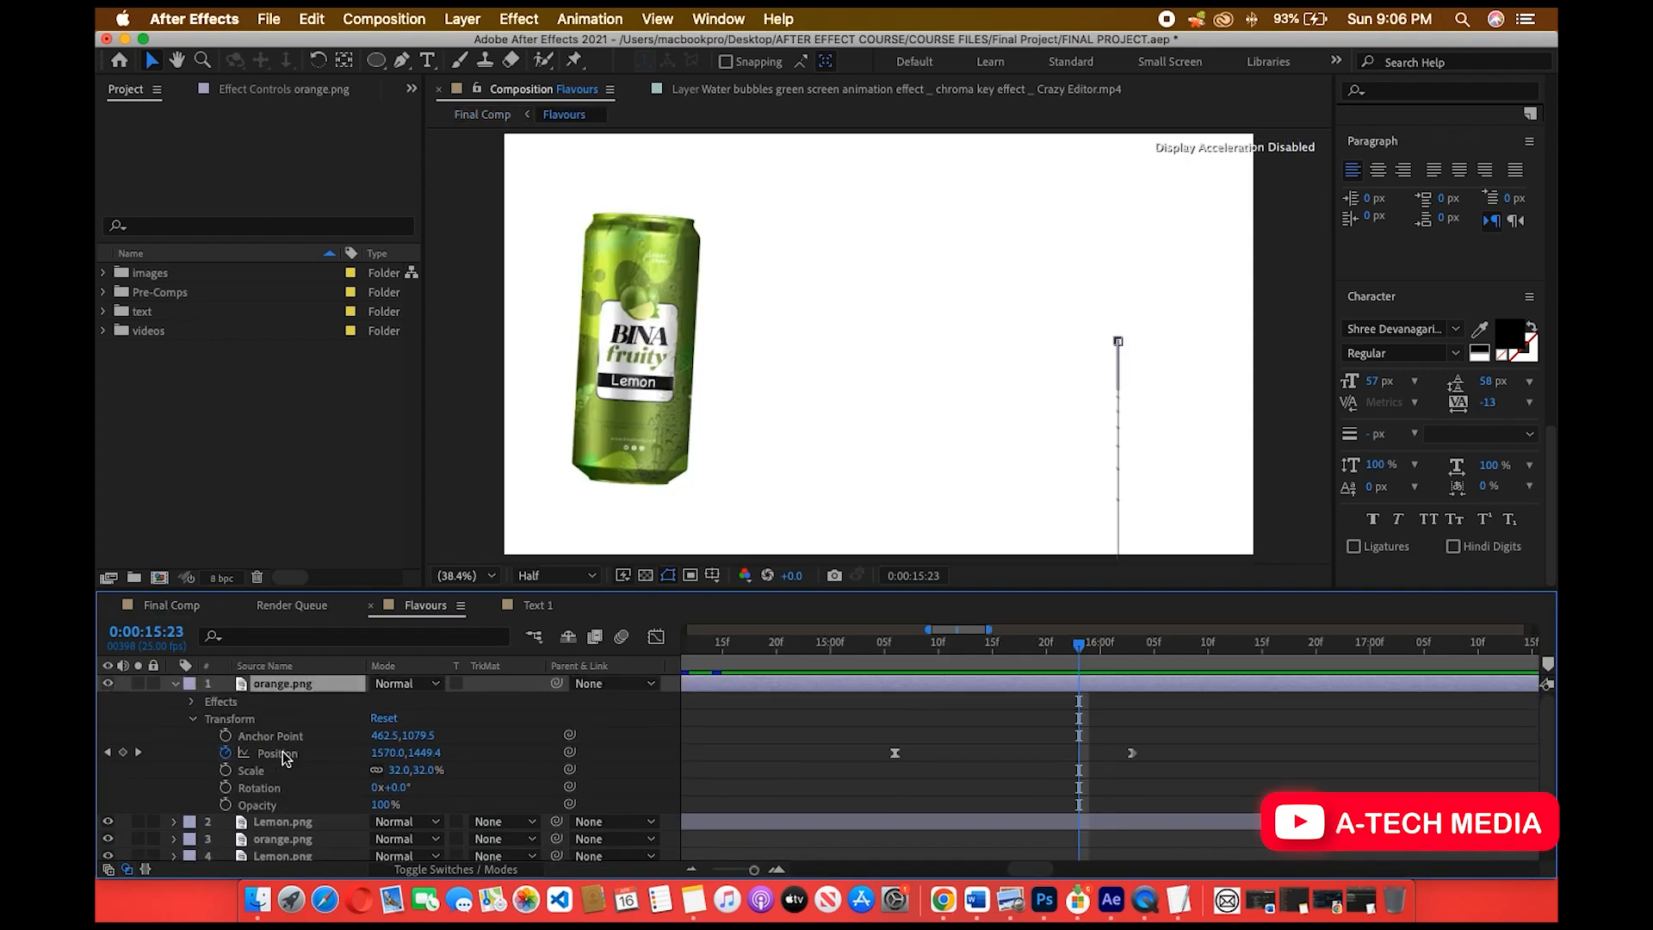
click(175, 685)
click(284, 703)
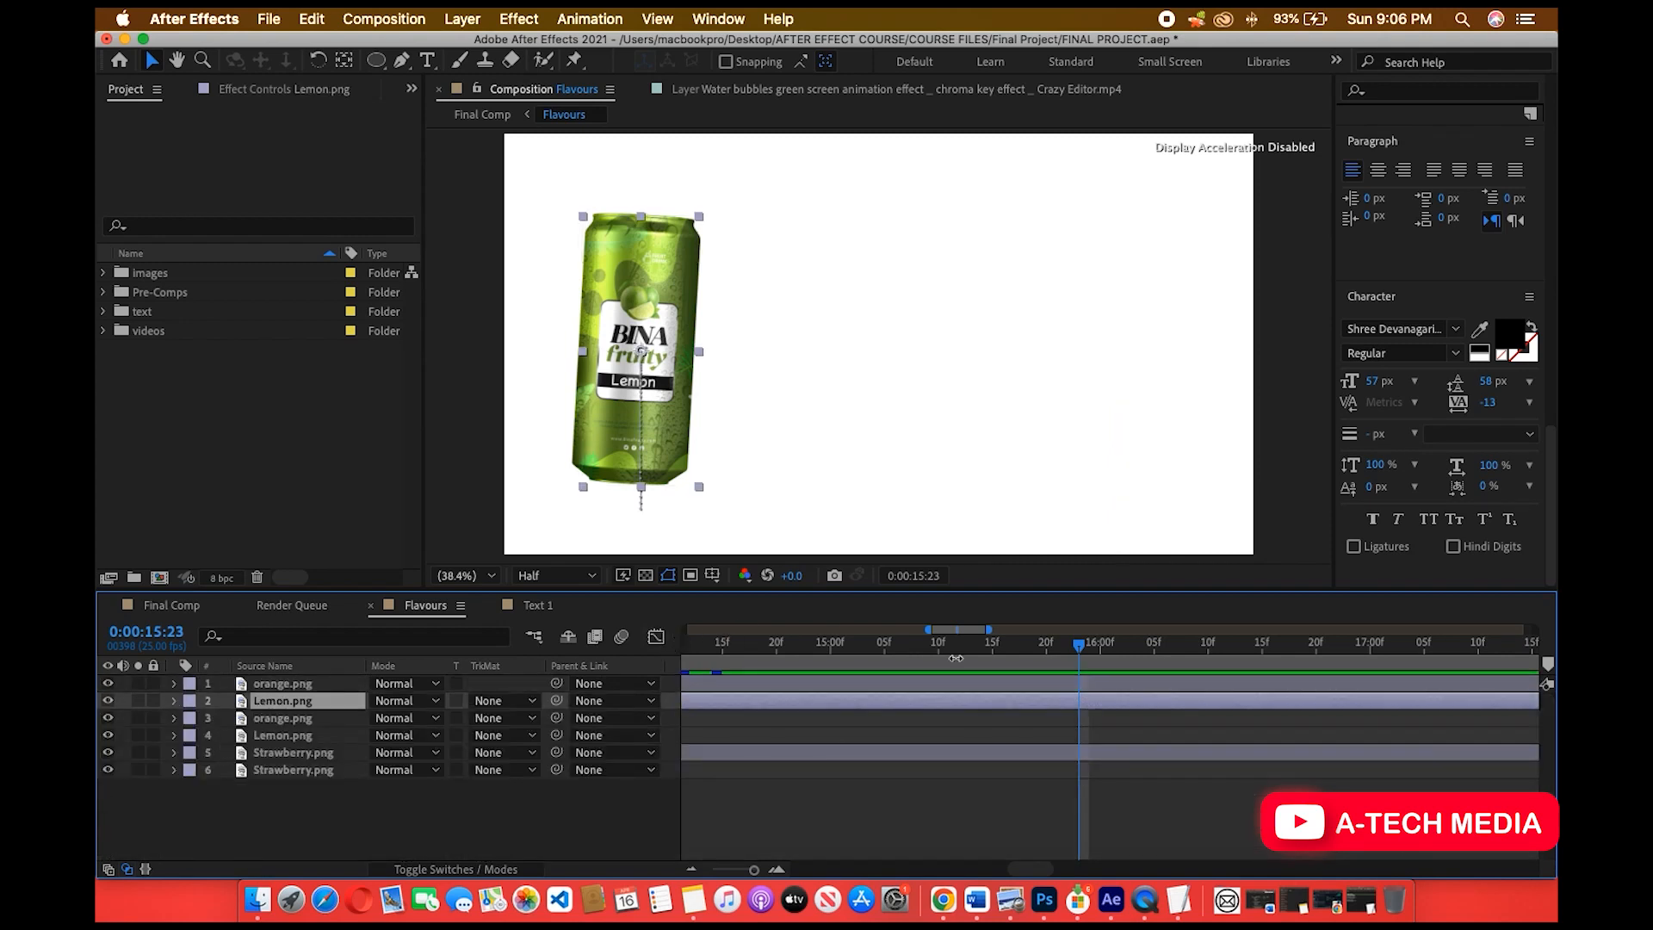
click(173, 701)
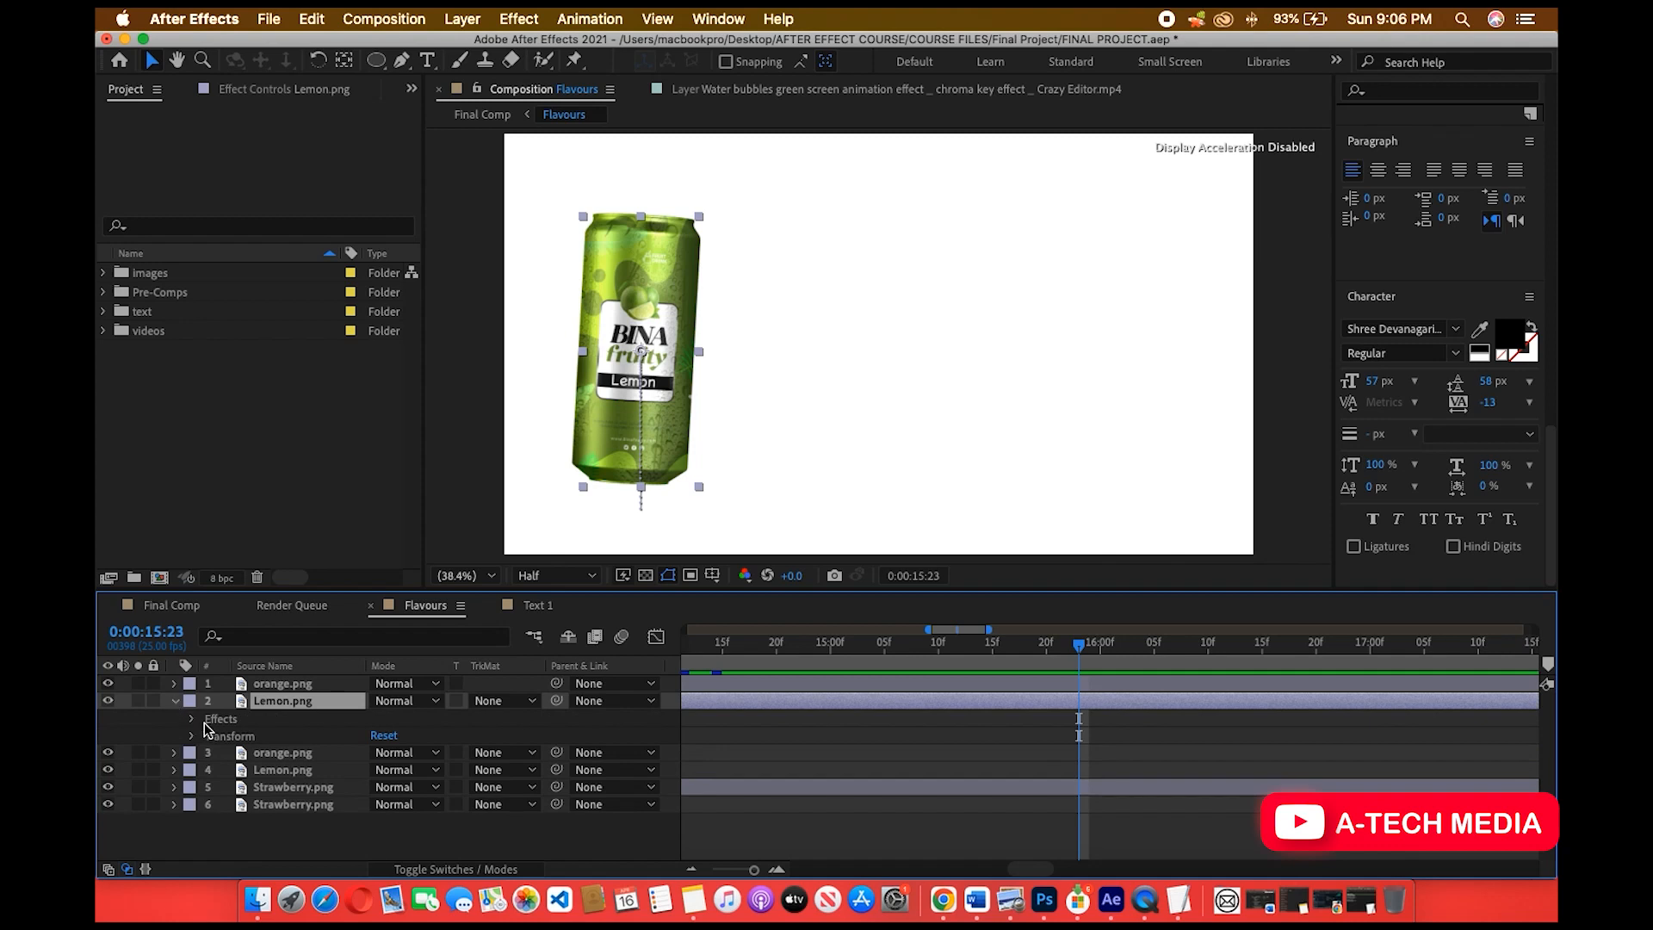
click(191, 736)
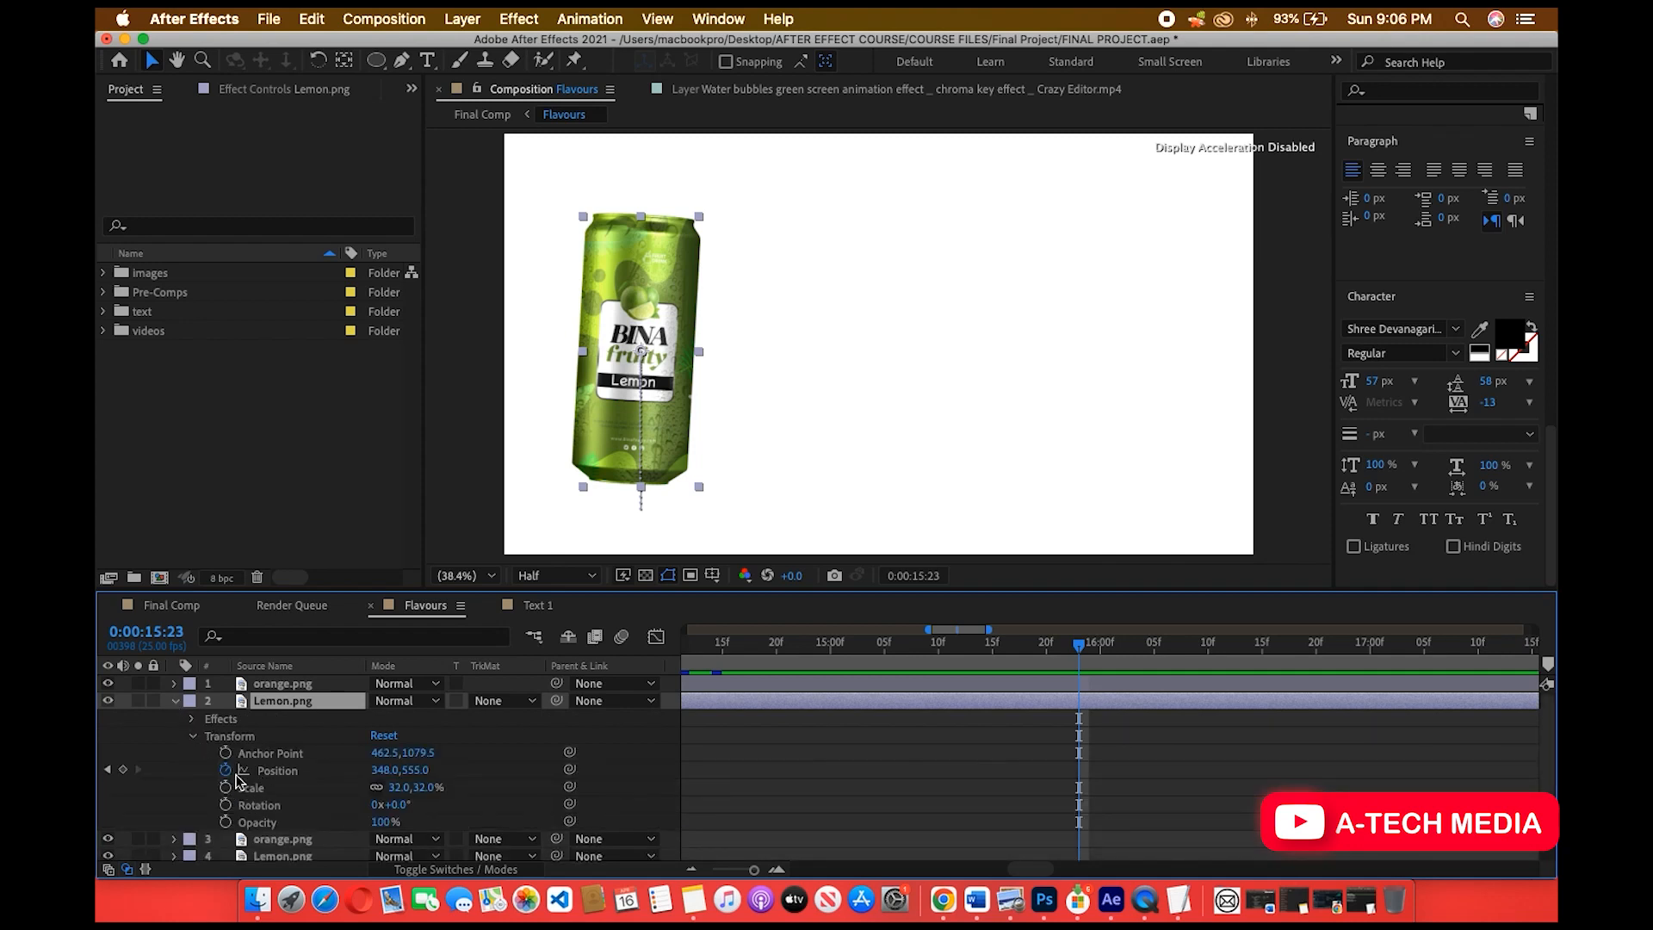
click(118, 776)
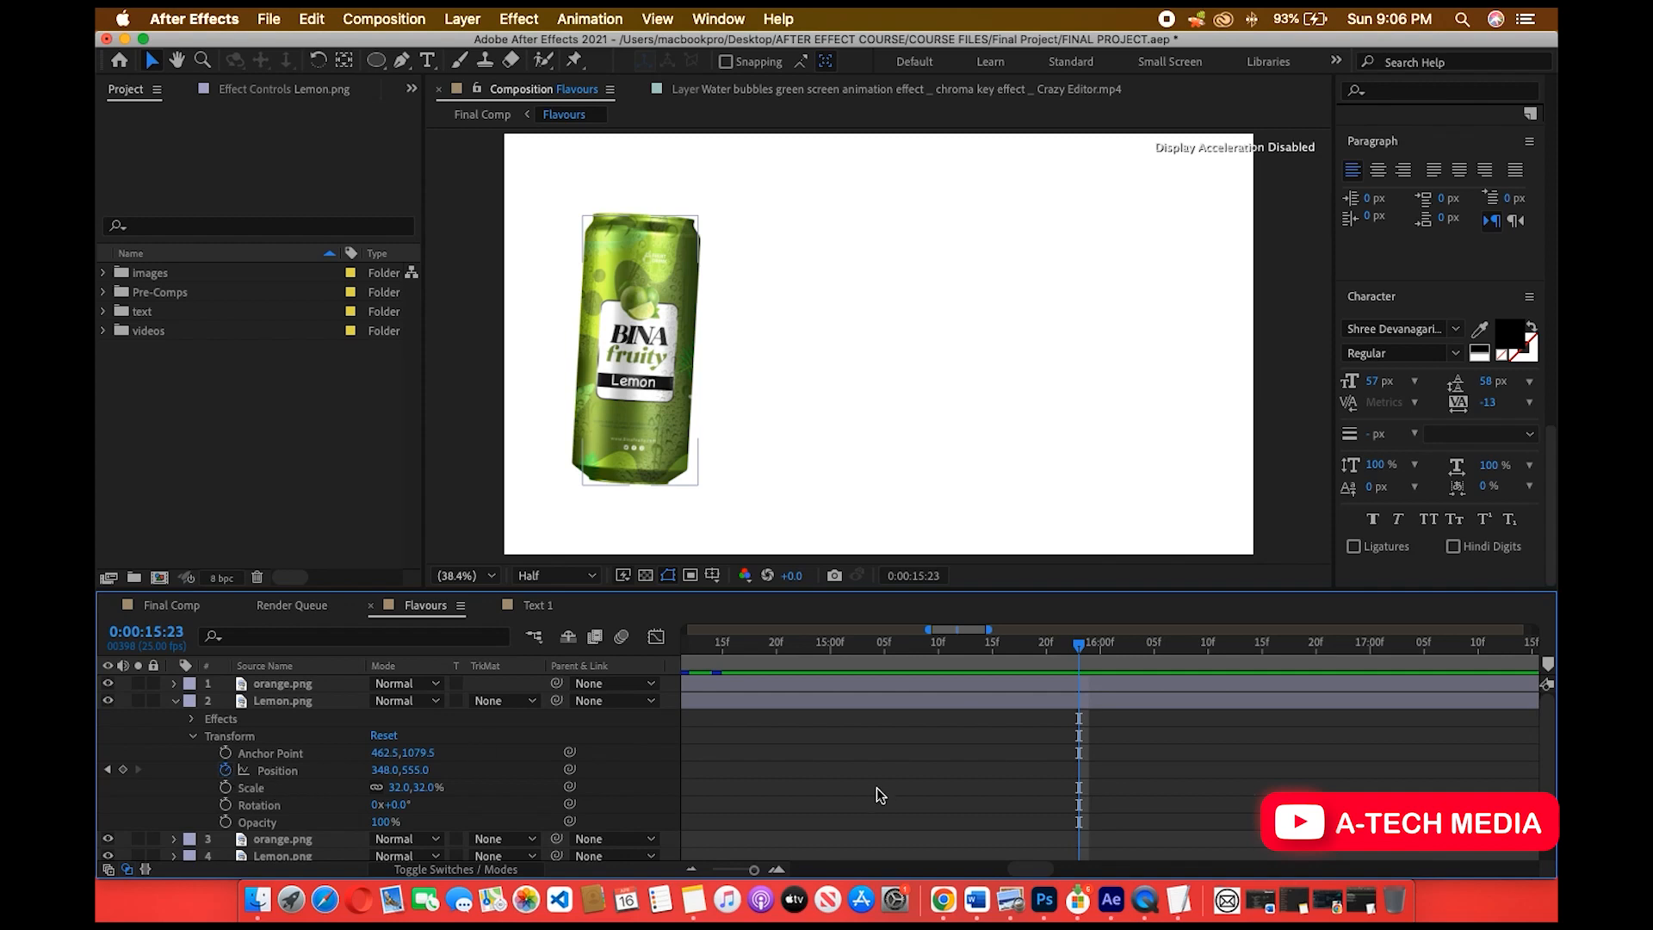
Add a Position keyframe to the Lemon.png layer at 0:00:15:23 to hold the can's current place.
key(minus)
key(minus)
key(minus)
key(minus)
key(equal)
key(equal)
key(equal)
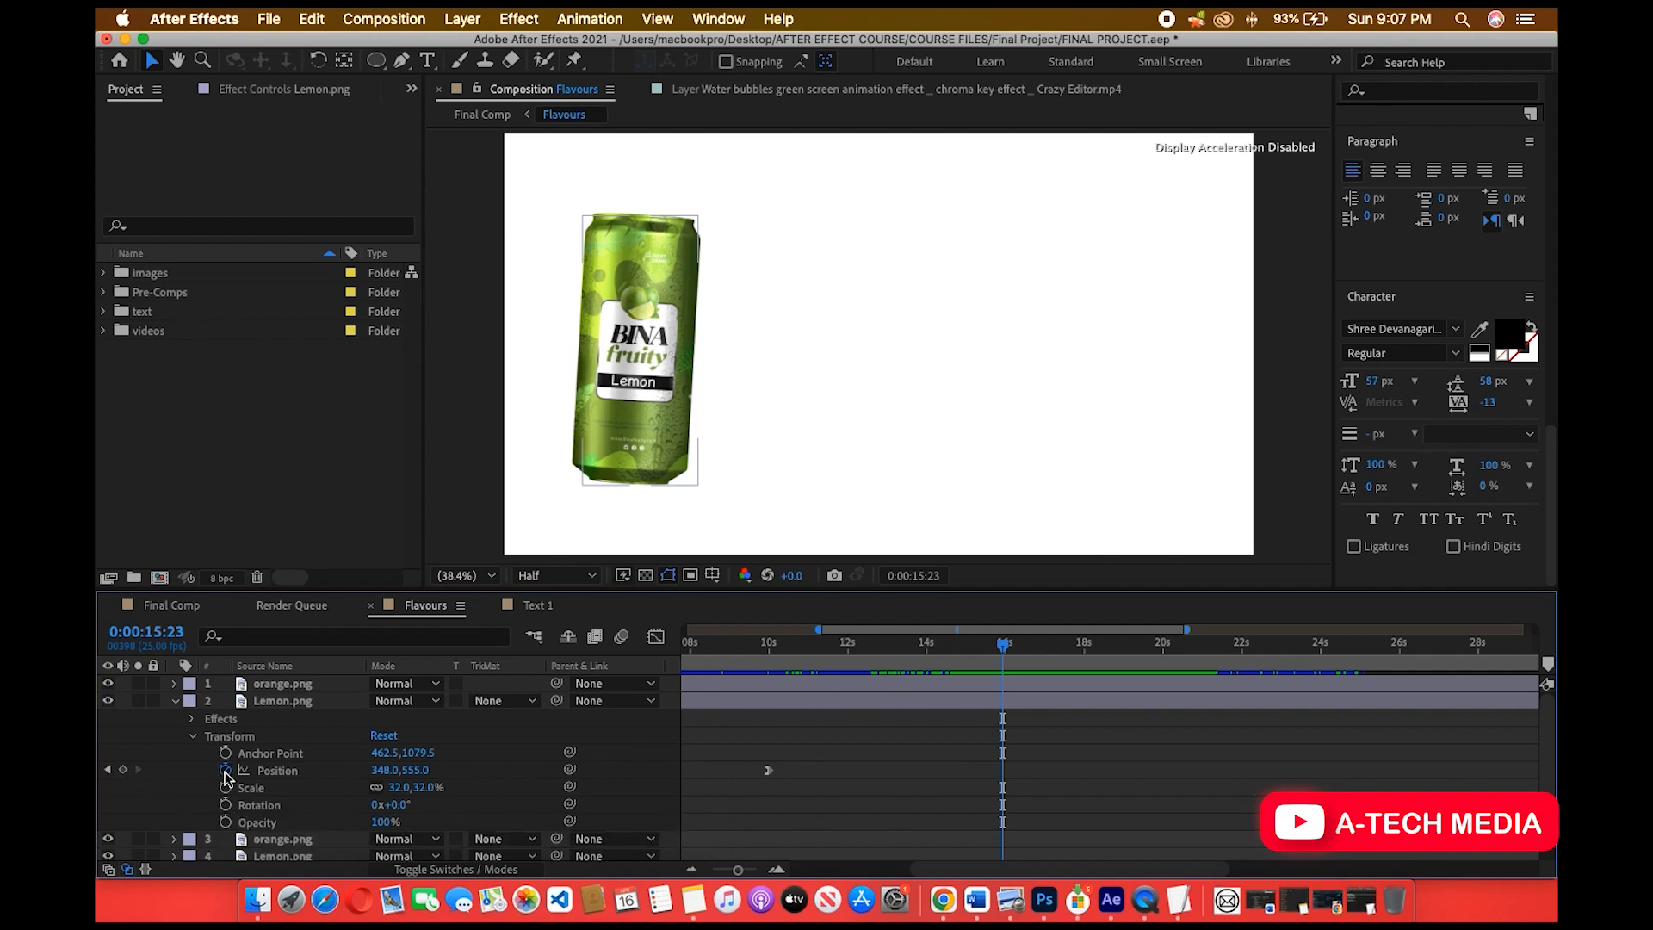
click(123, 769)
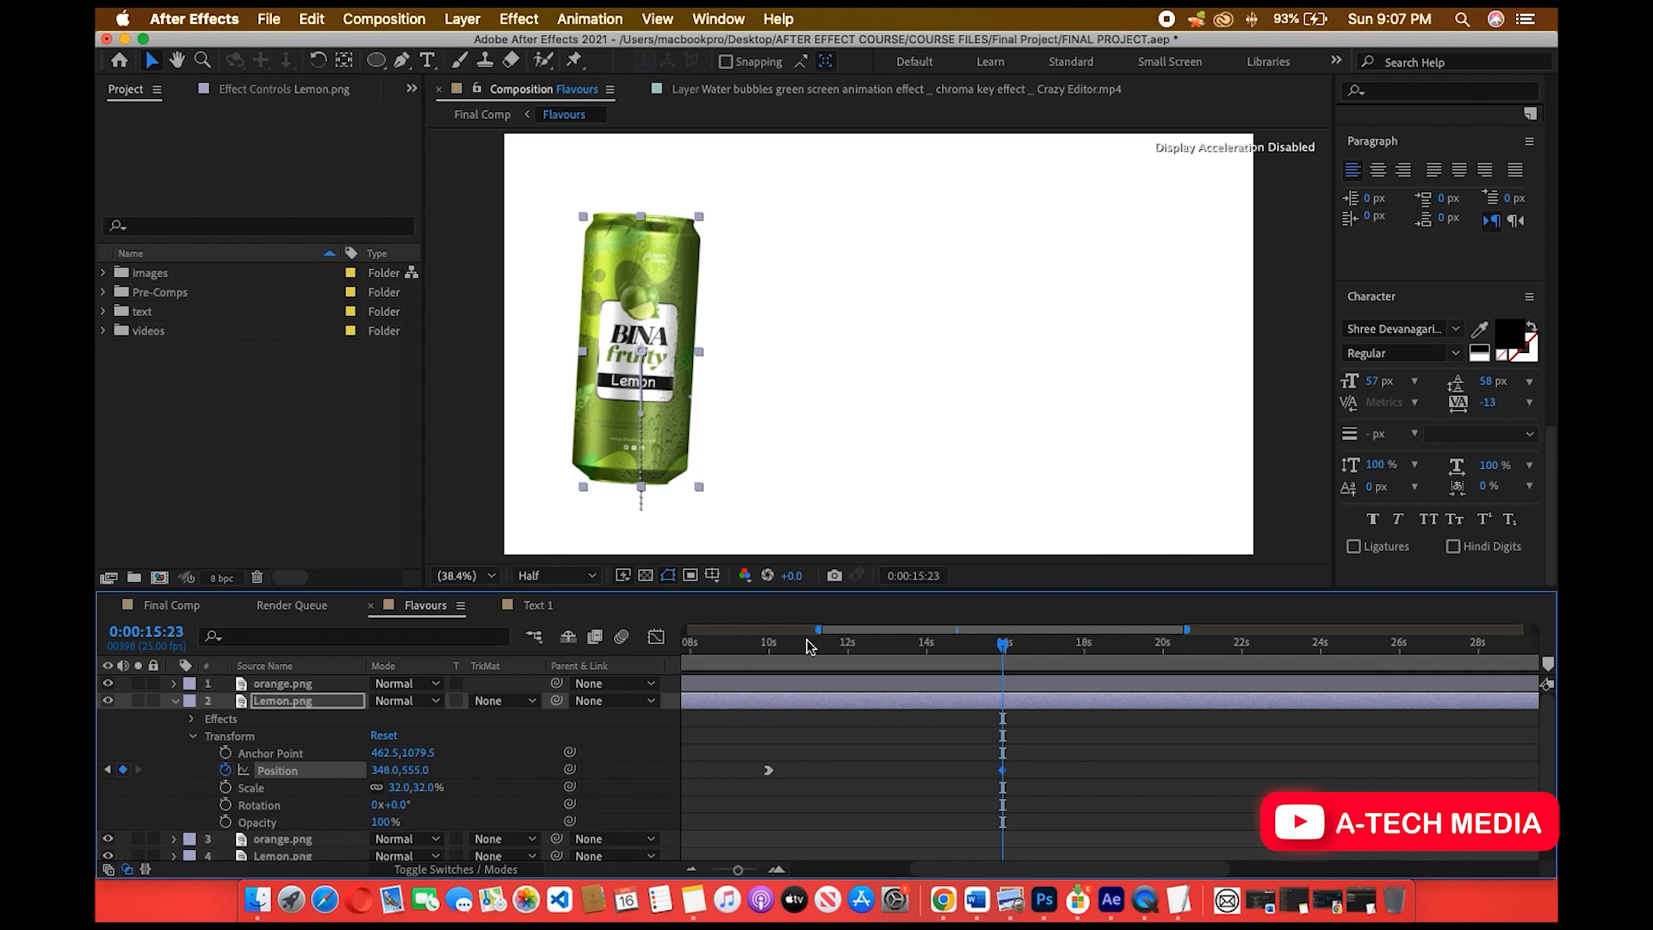
Move the Lemon.png layer's new Position keyframe to 0:00:15:19 and set its X Position to 593 at 0:00:16:04.
mouse_move(1001, 647)
mouse_down()
mouse_move(953, 664)
mouse_move(993, 657)
mouse_up()
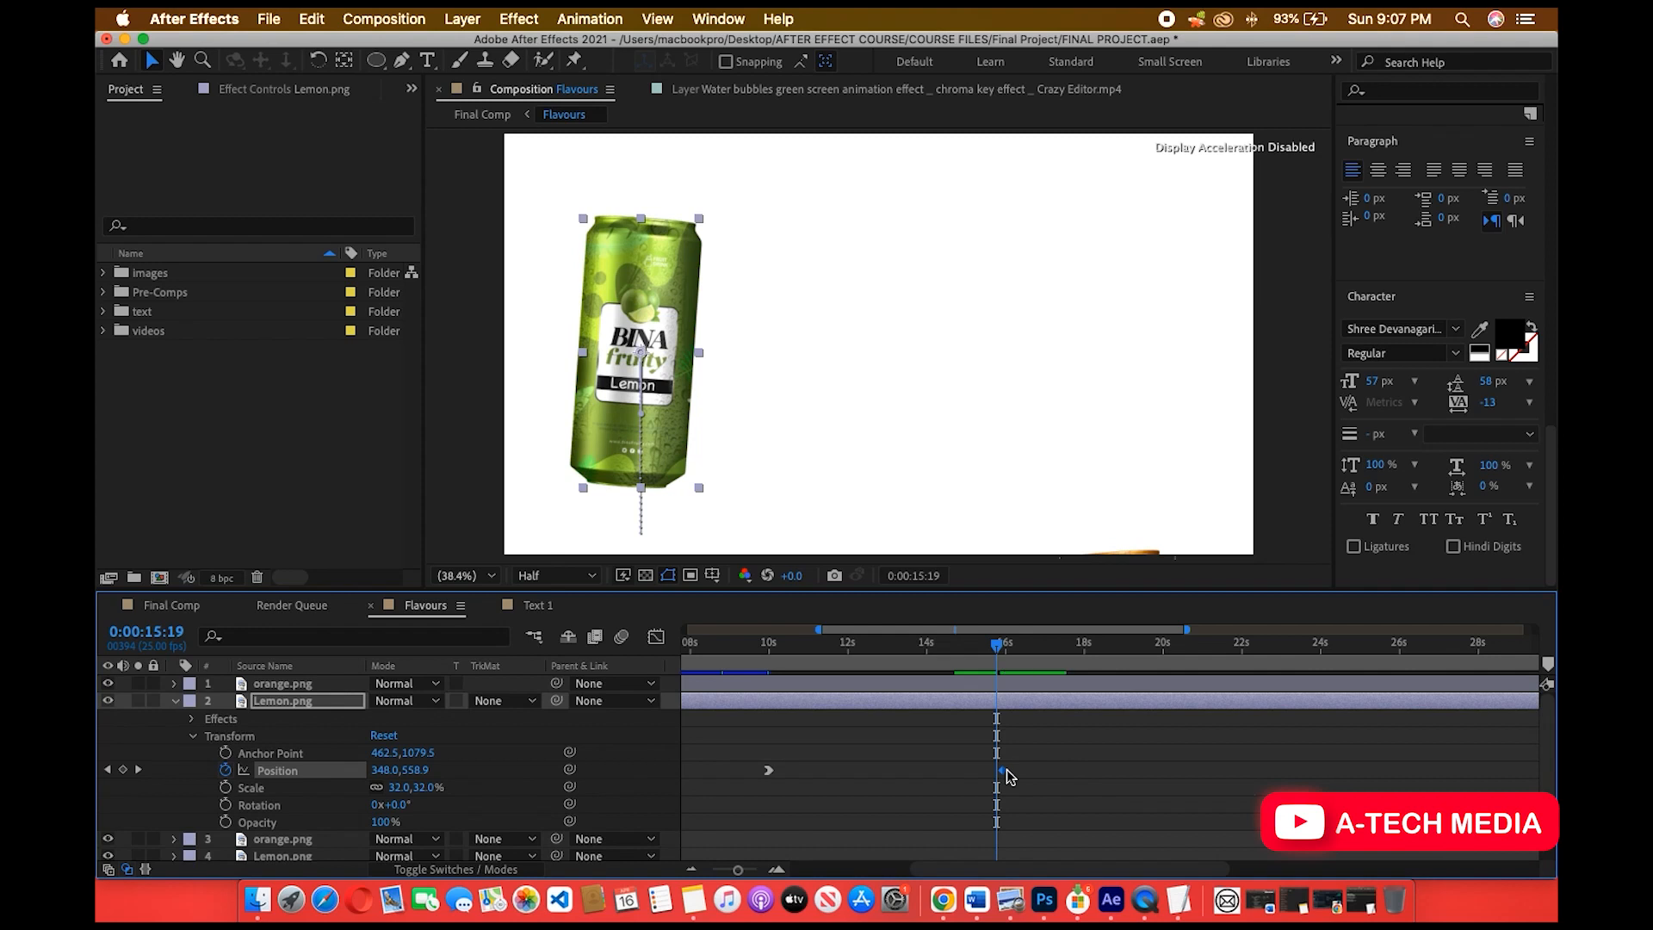
drag(1007, 774, 999, 780)
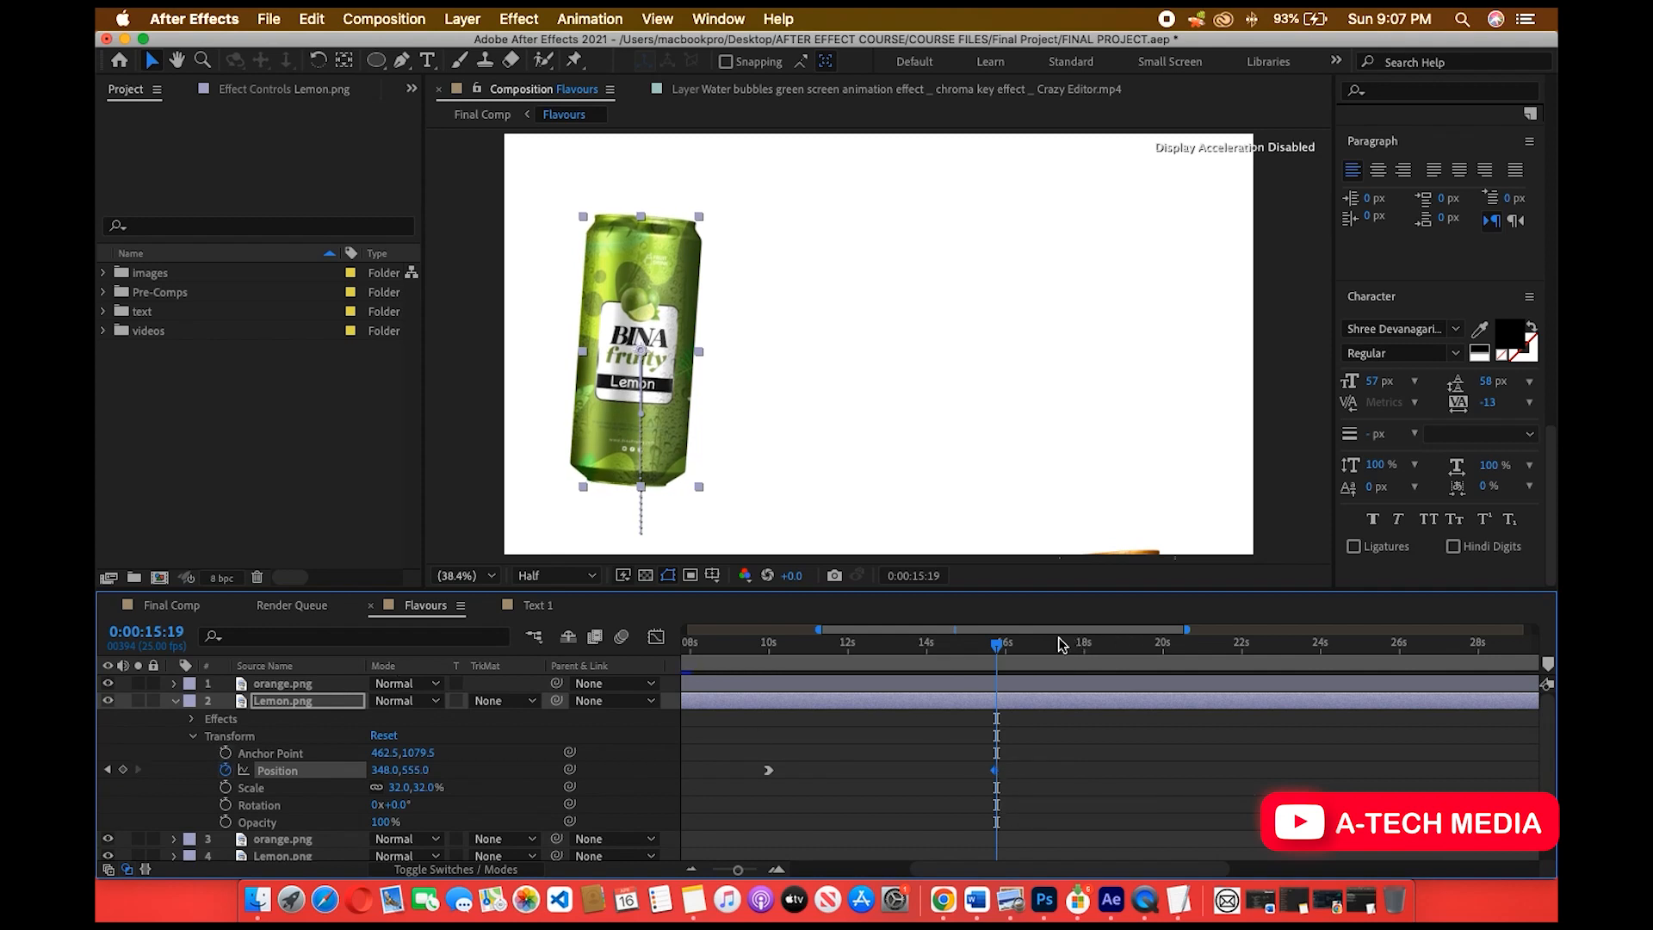
drag(998, 654, 1012, 654)
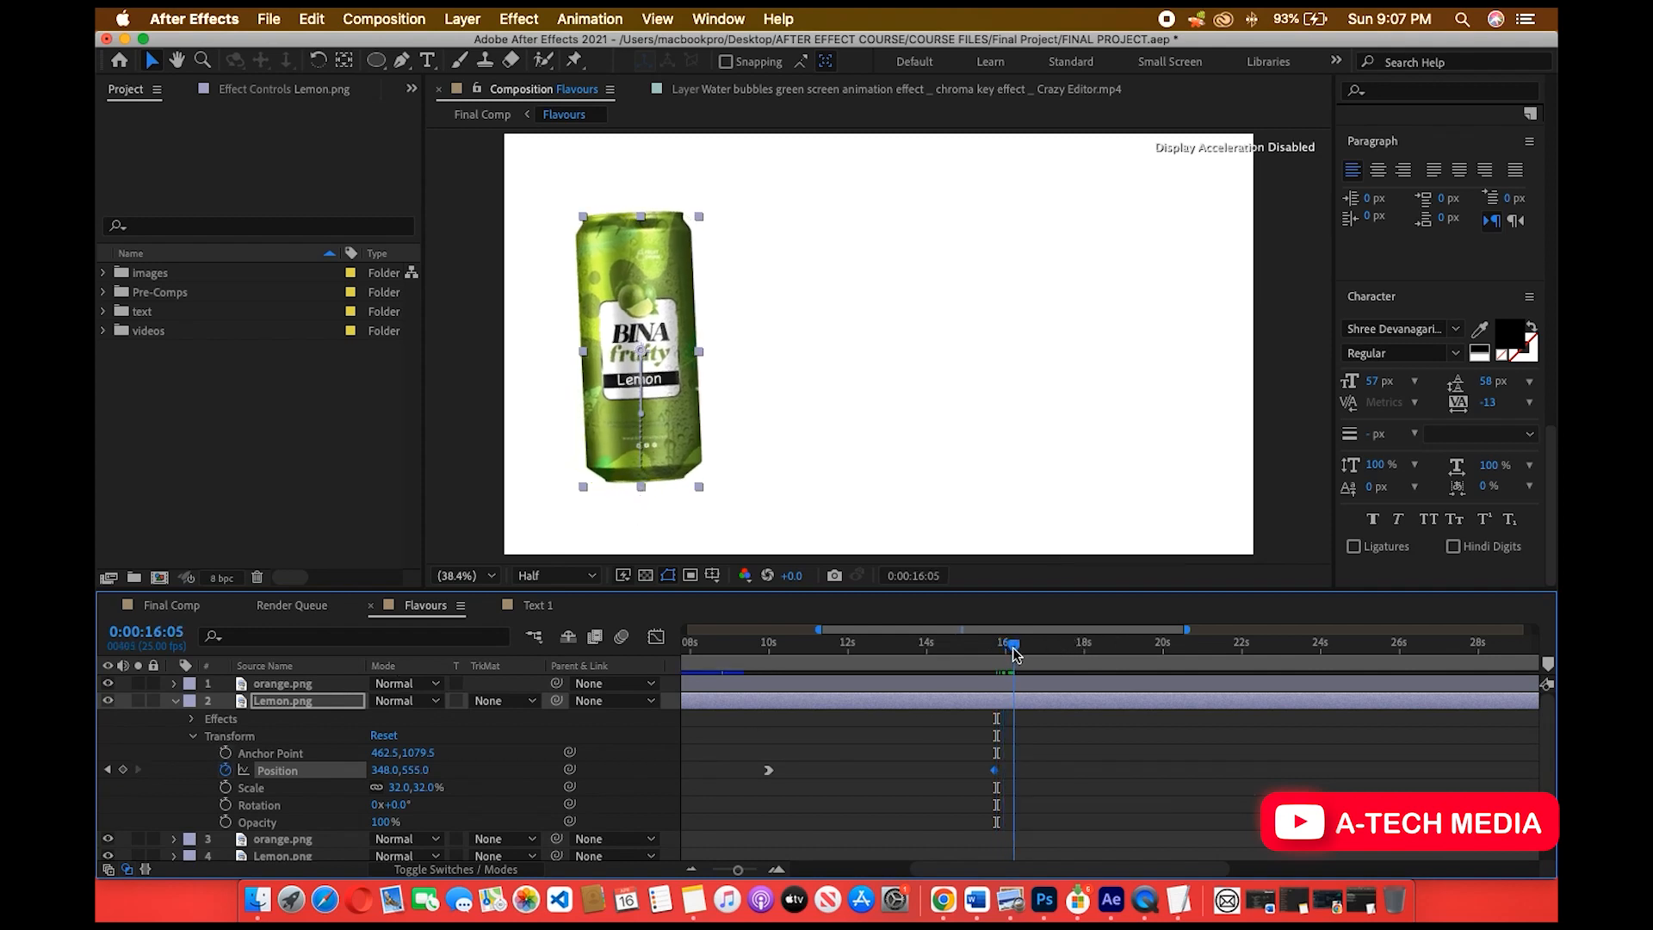
drag(384, 770, 641, 771)
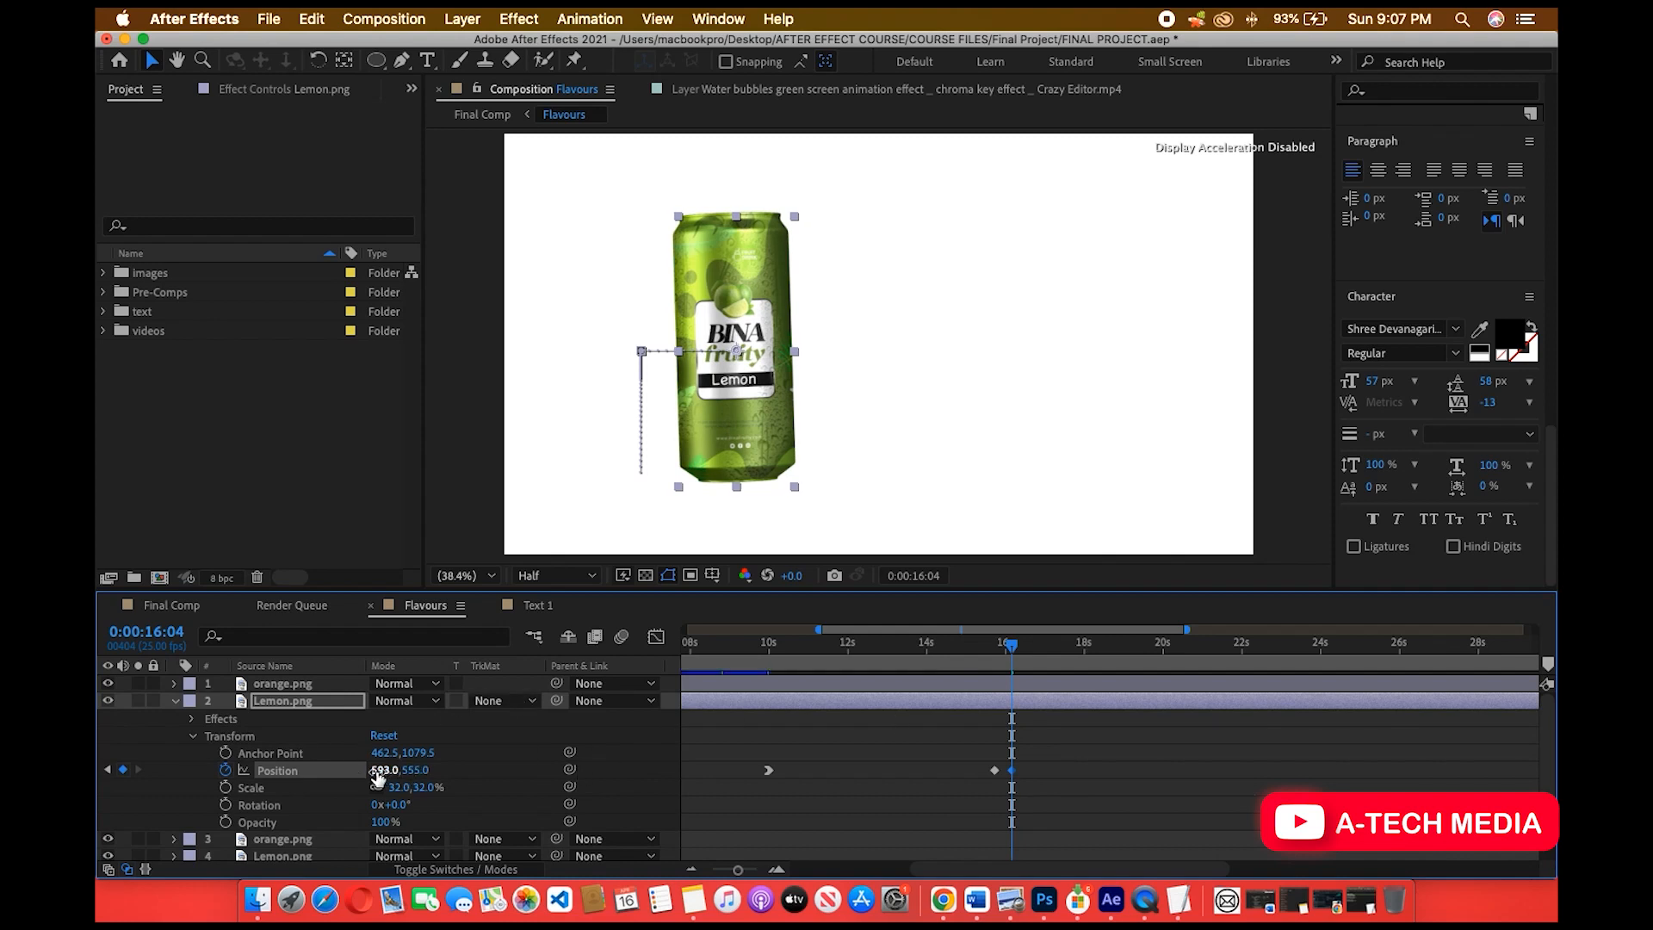
Select the Lemon.png layer's last two Position keyframes and shift them a few frames later.
drag(1031, 747, 939, 812)
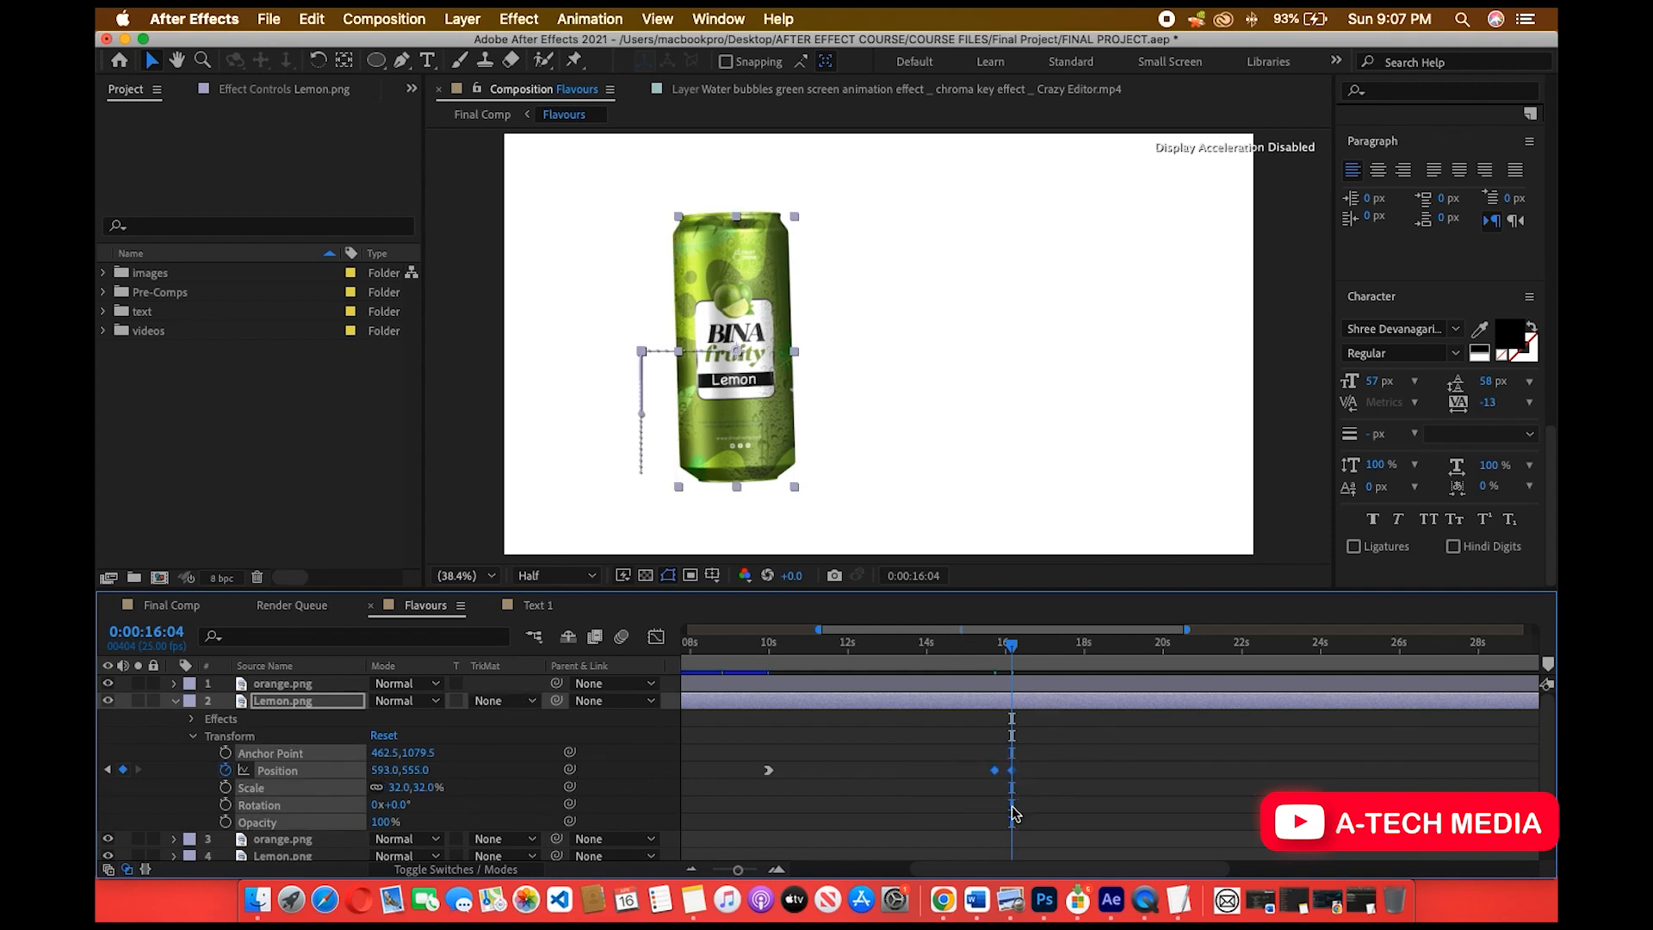
click(290, 702)
drag(1022, 764, 941, 818)
mouse_move(1015, 654)
mouse_down()
mouse_move(999, 654)
mouse_move(1032, 654)
mouse_move(990, 655)
mouse_move(1022, 656)
mouse_up()
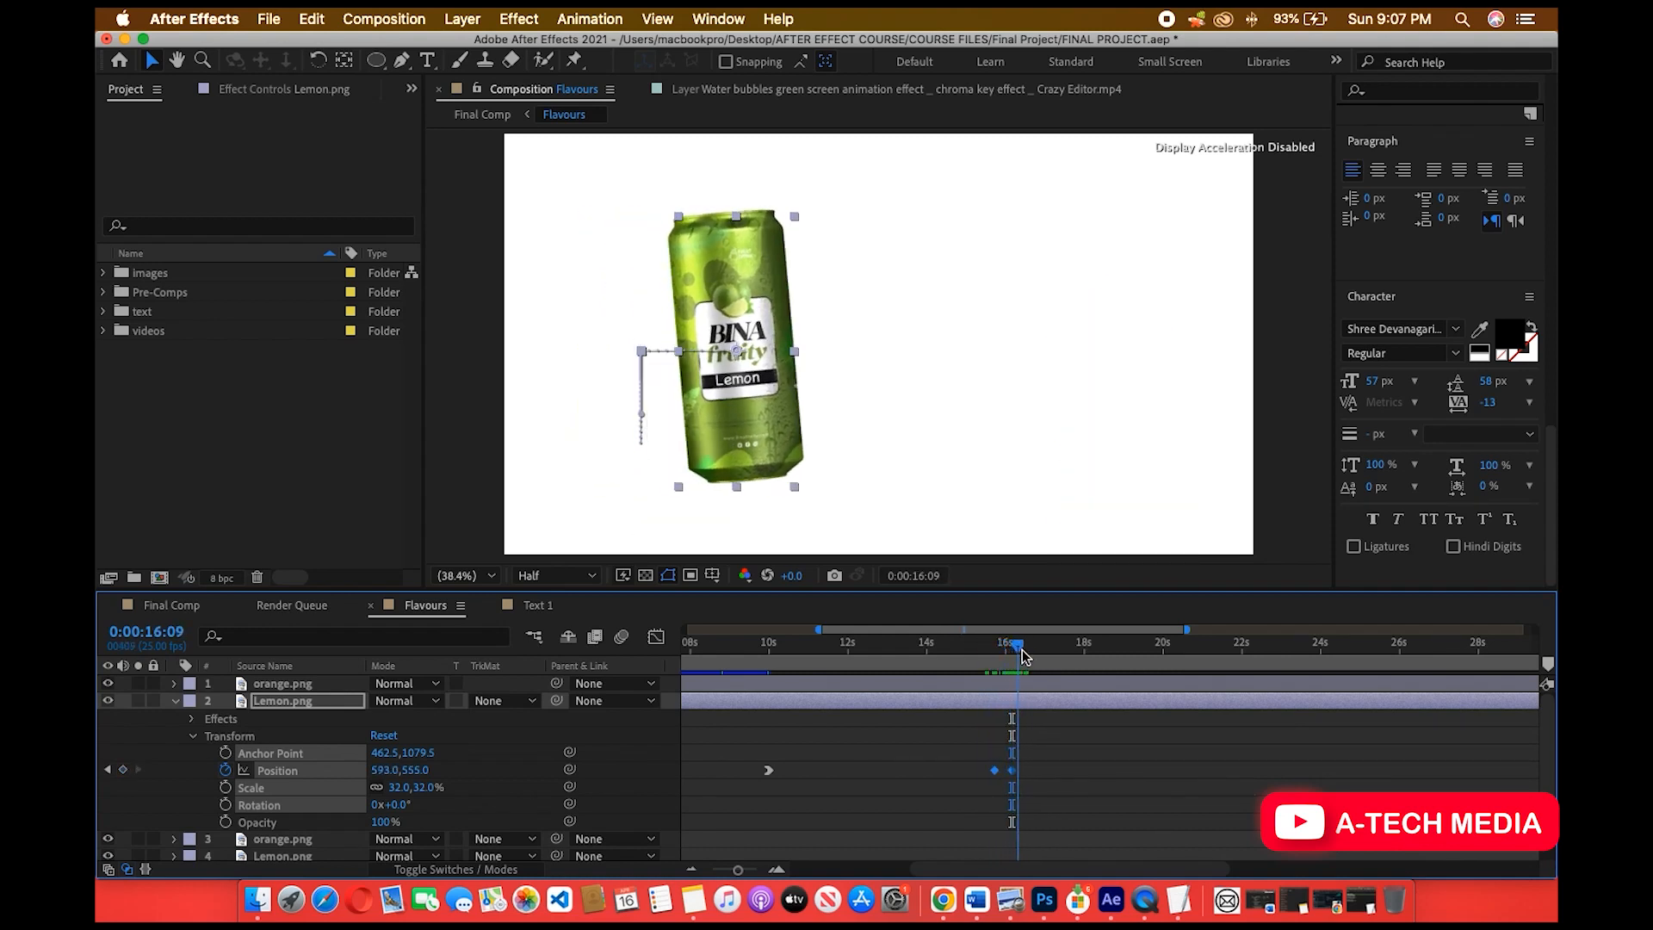
click(1013, 771)
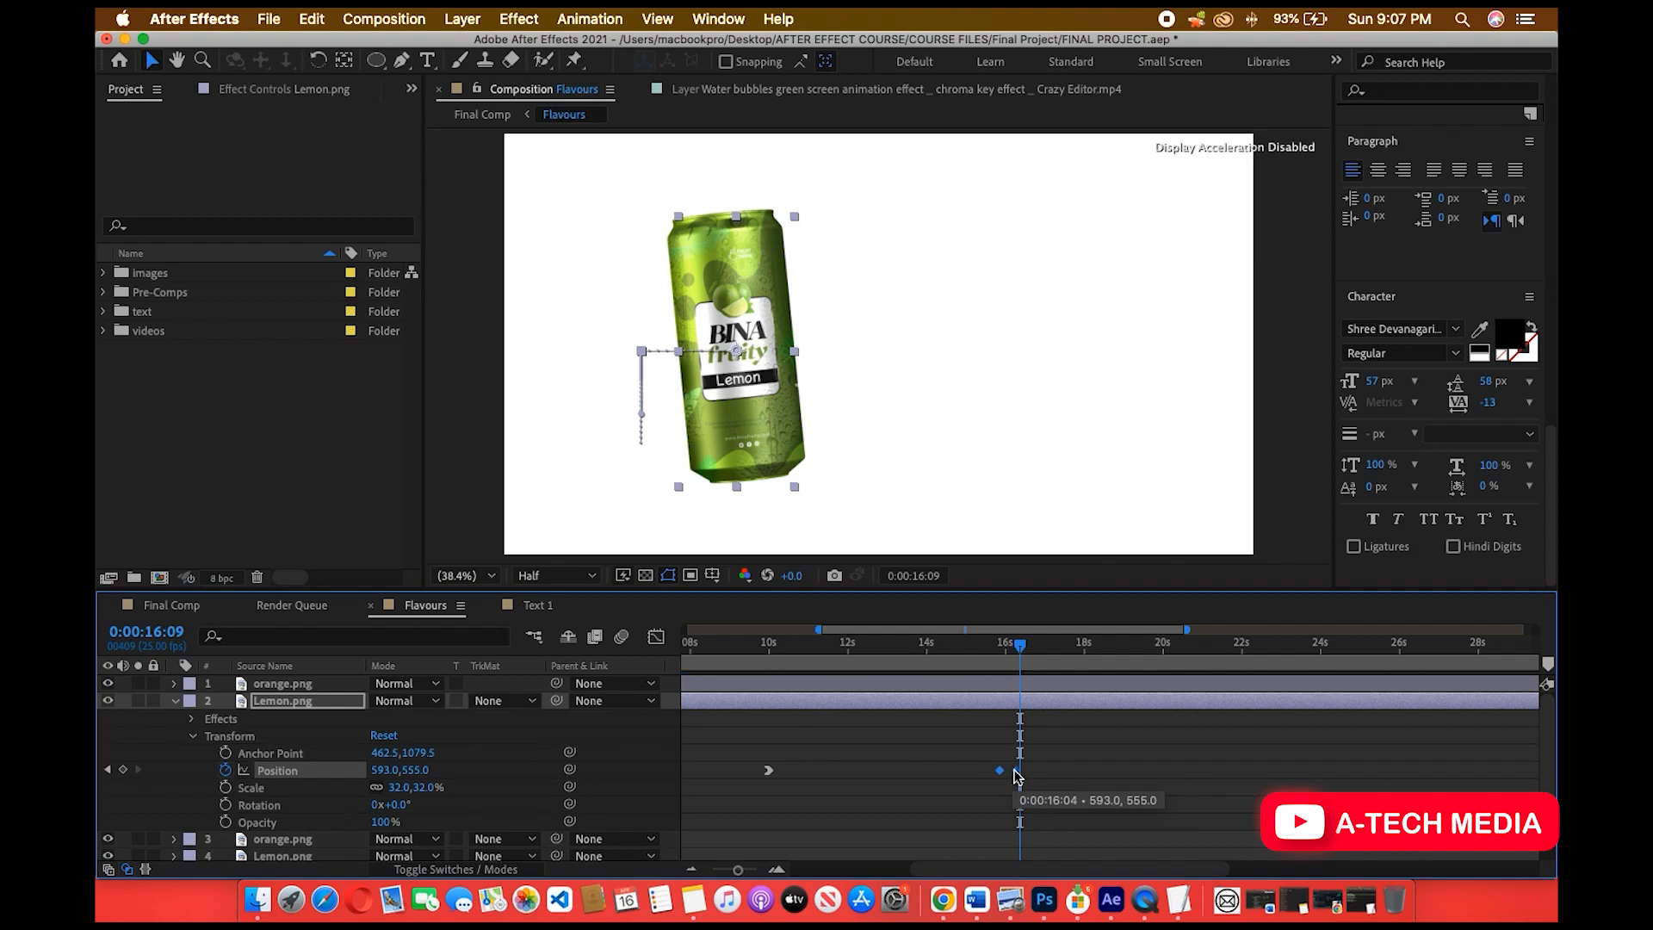
drag(1056, 746, 899, 860)
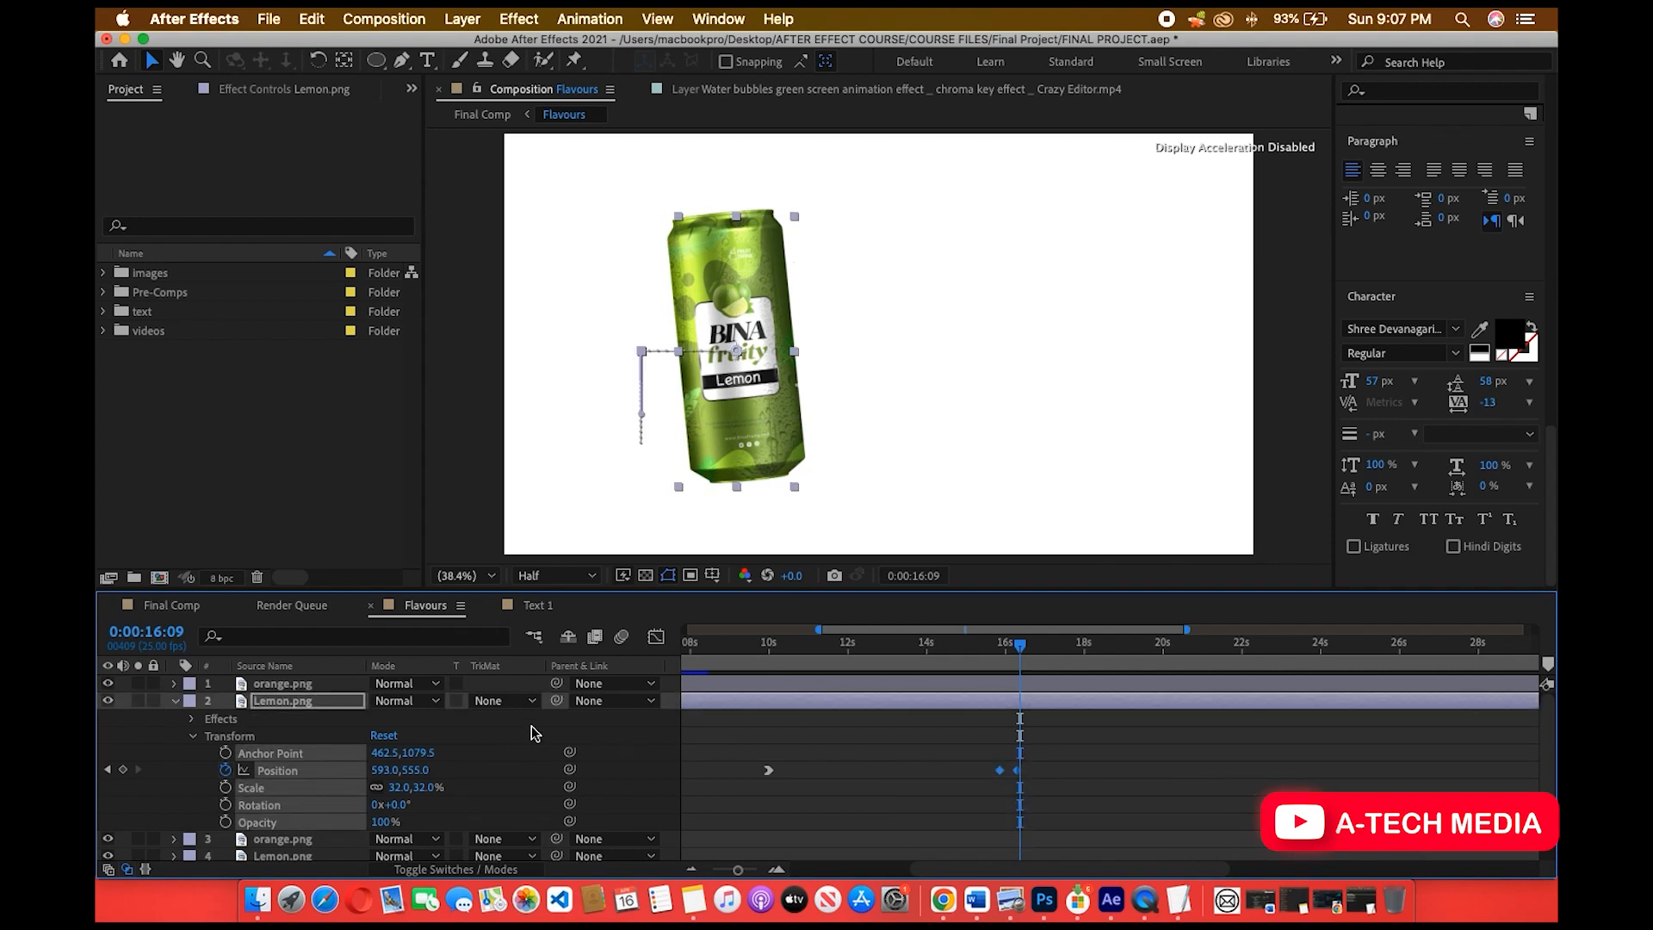
Reshape the speed graph between the Lemon.png layer's last two Position keyframes into a sharp peak midway, easing both ends.
click(654, 638)
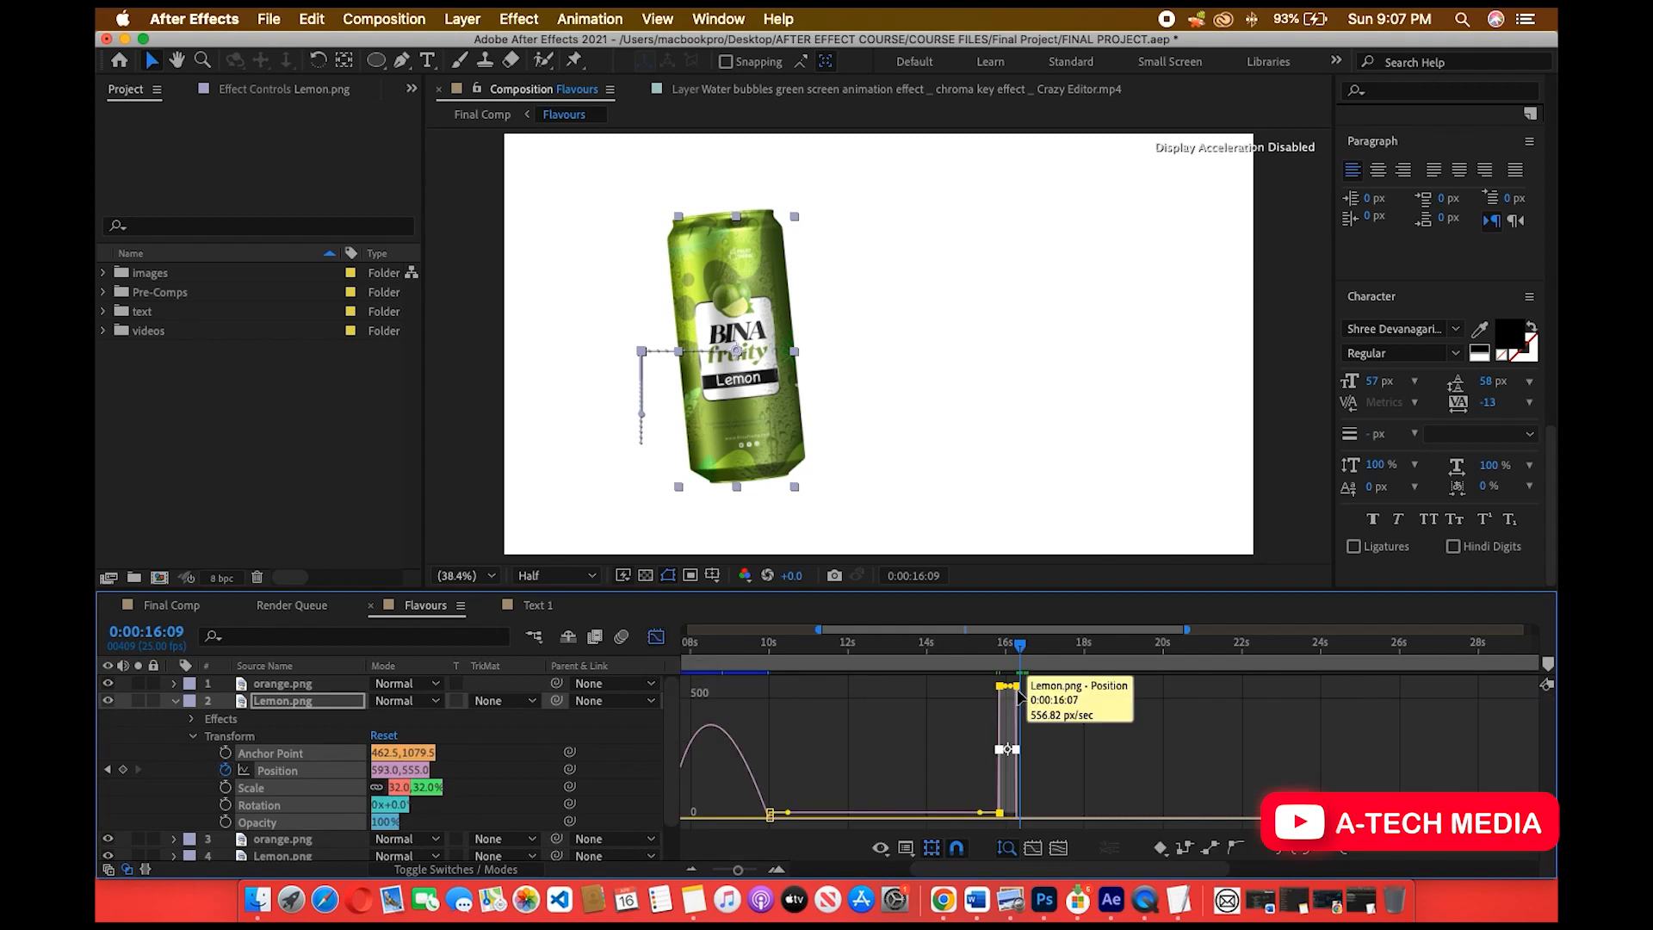
key(equal)
key(equal)
key(equal)
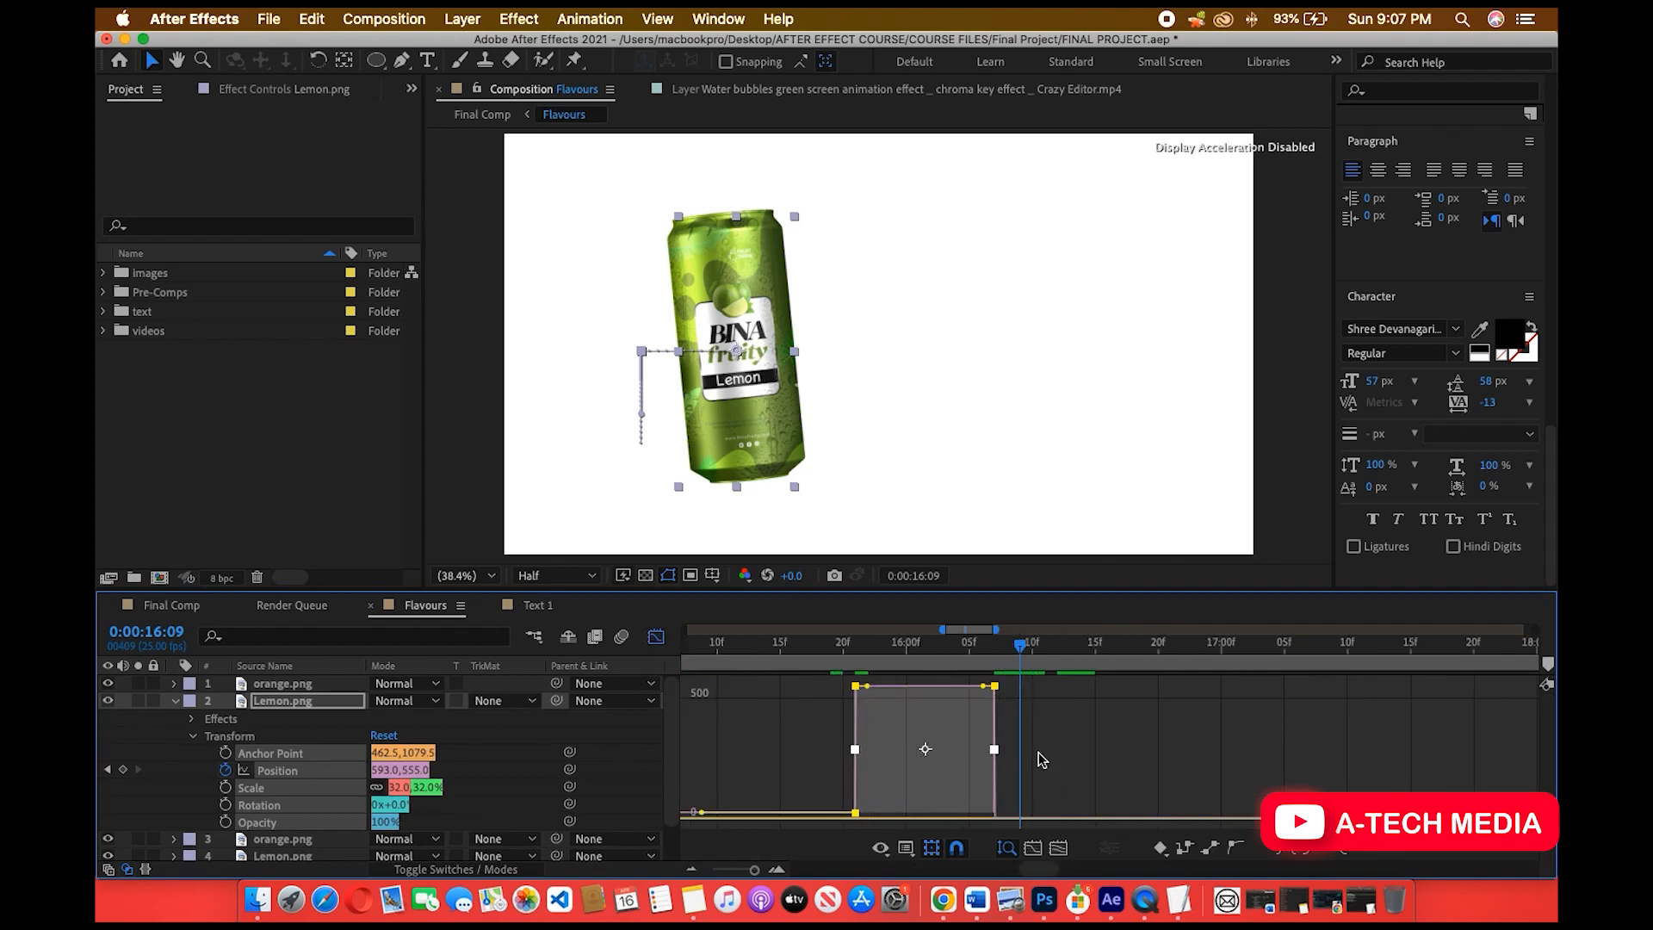
drag(992, 689, 923, 816)
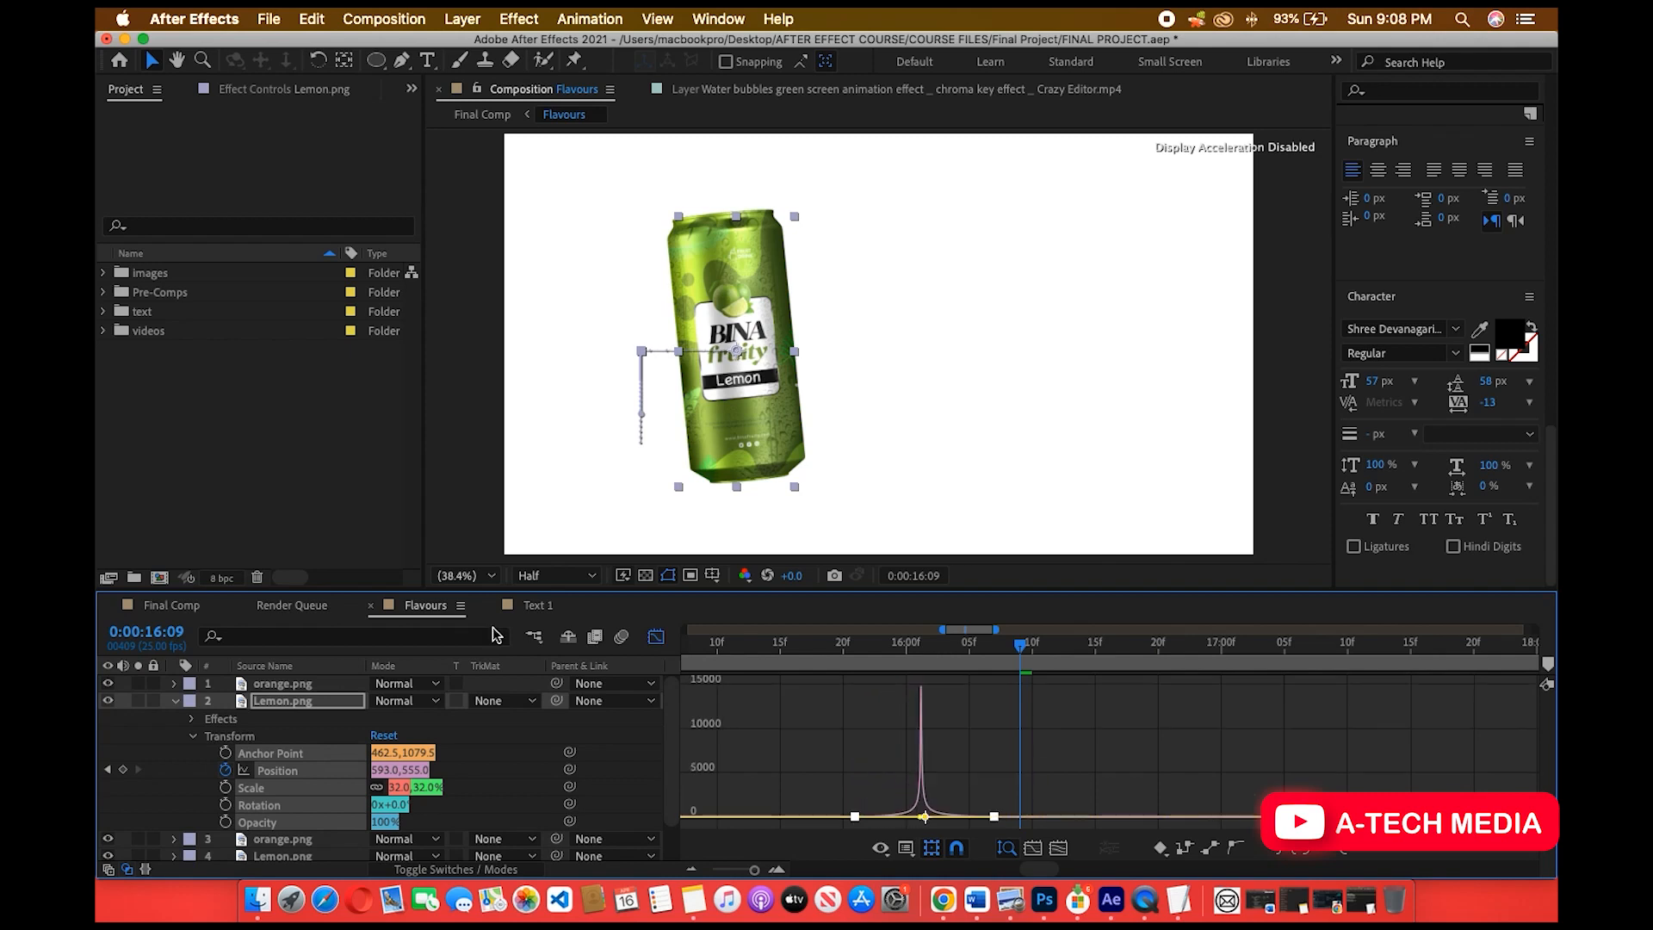
click(657, 634)
Preview the lemon can's eased sideways move in Final Comp, playing from 0:00:15:02 and again from 0:00:13:14.
click(189, 607)
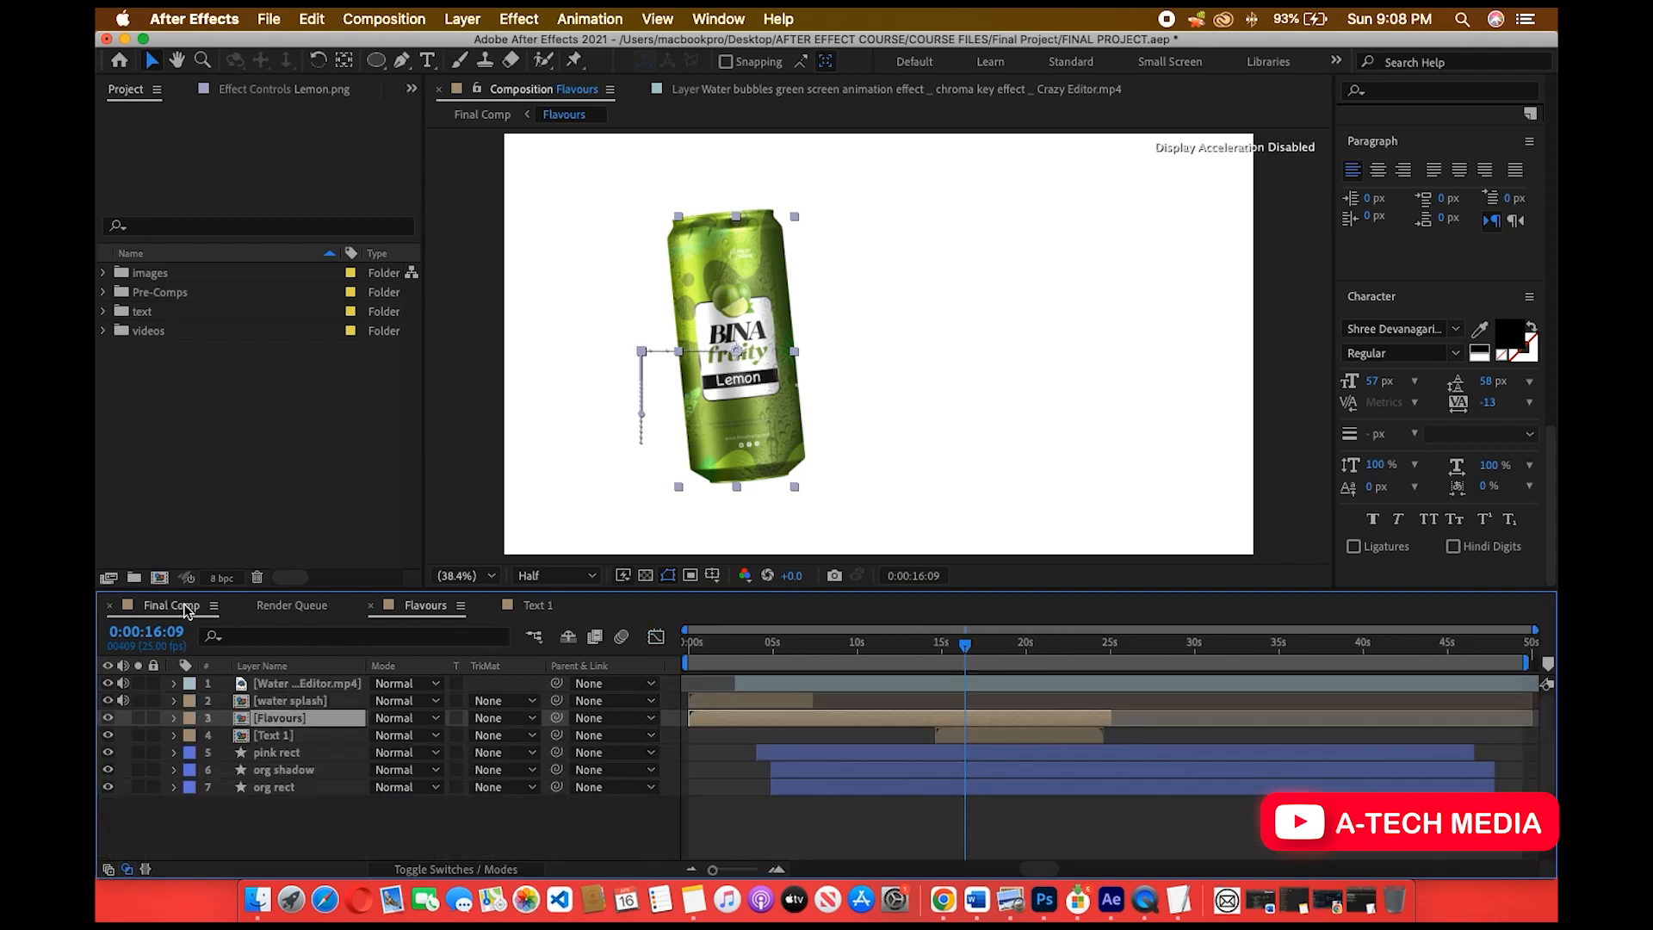
drag(964, 647, 939, 651)
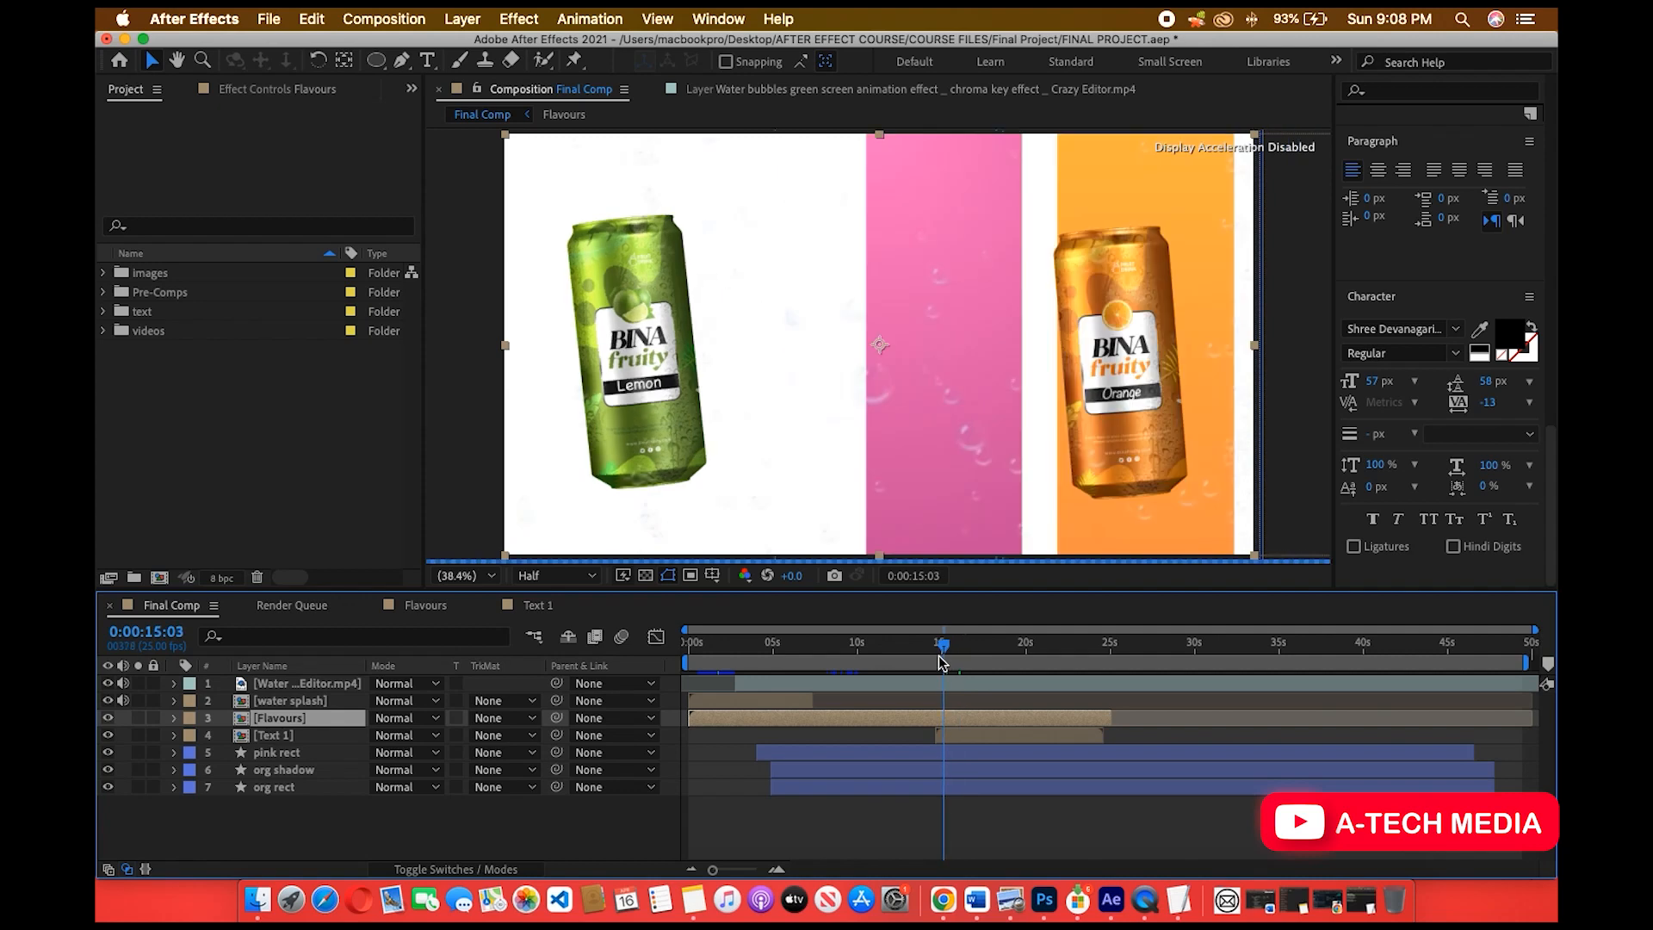
key(space)
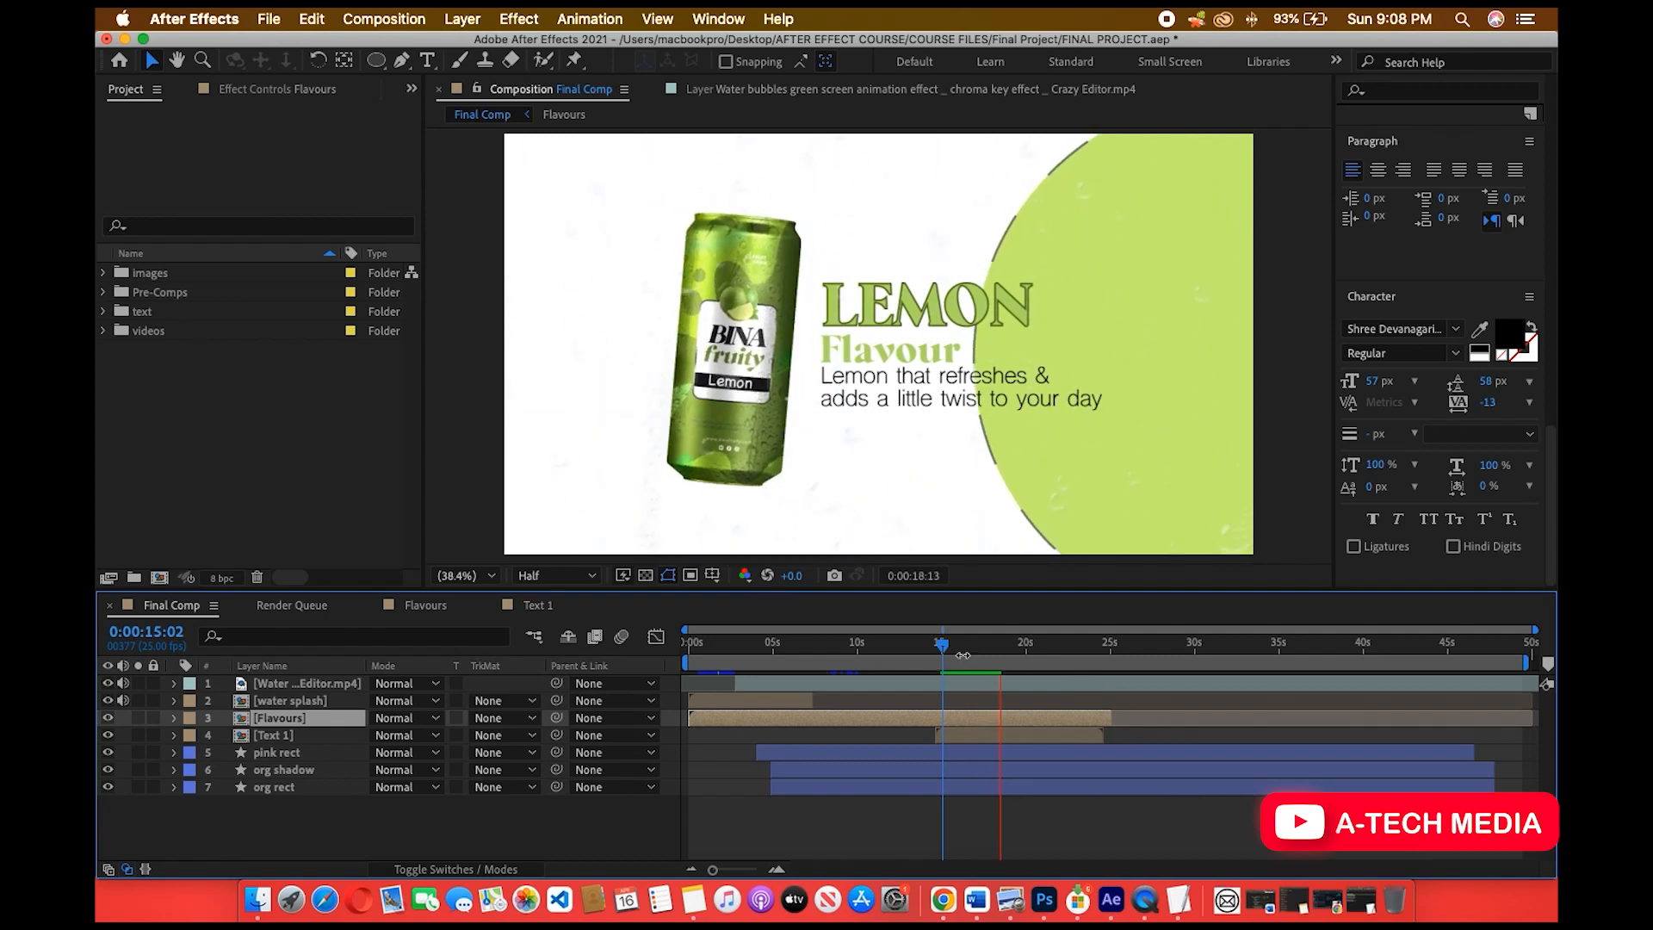
drag(942, 644, 919, 652)
key(space)
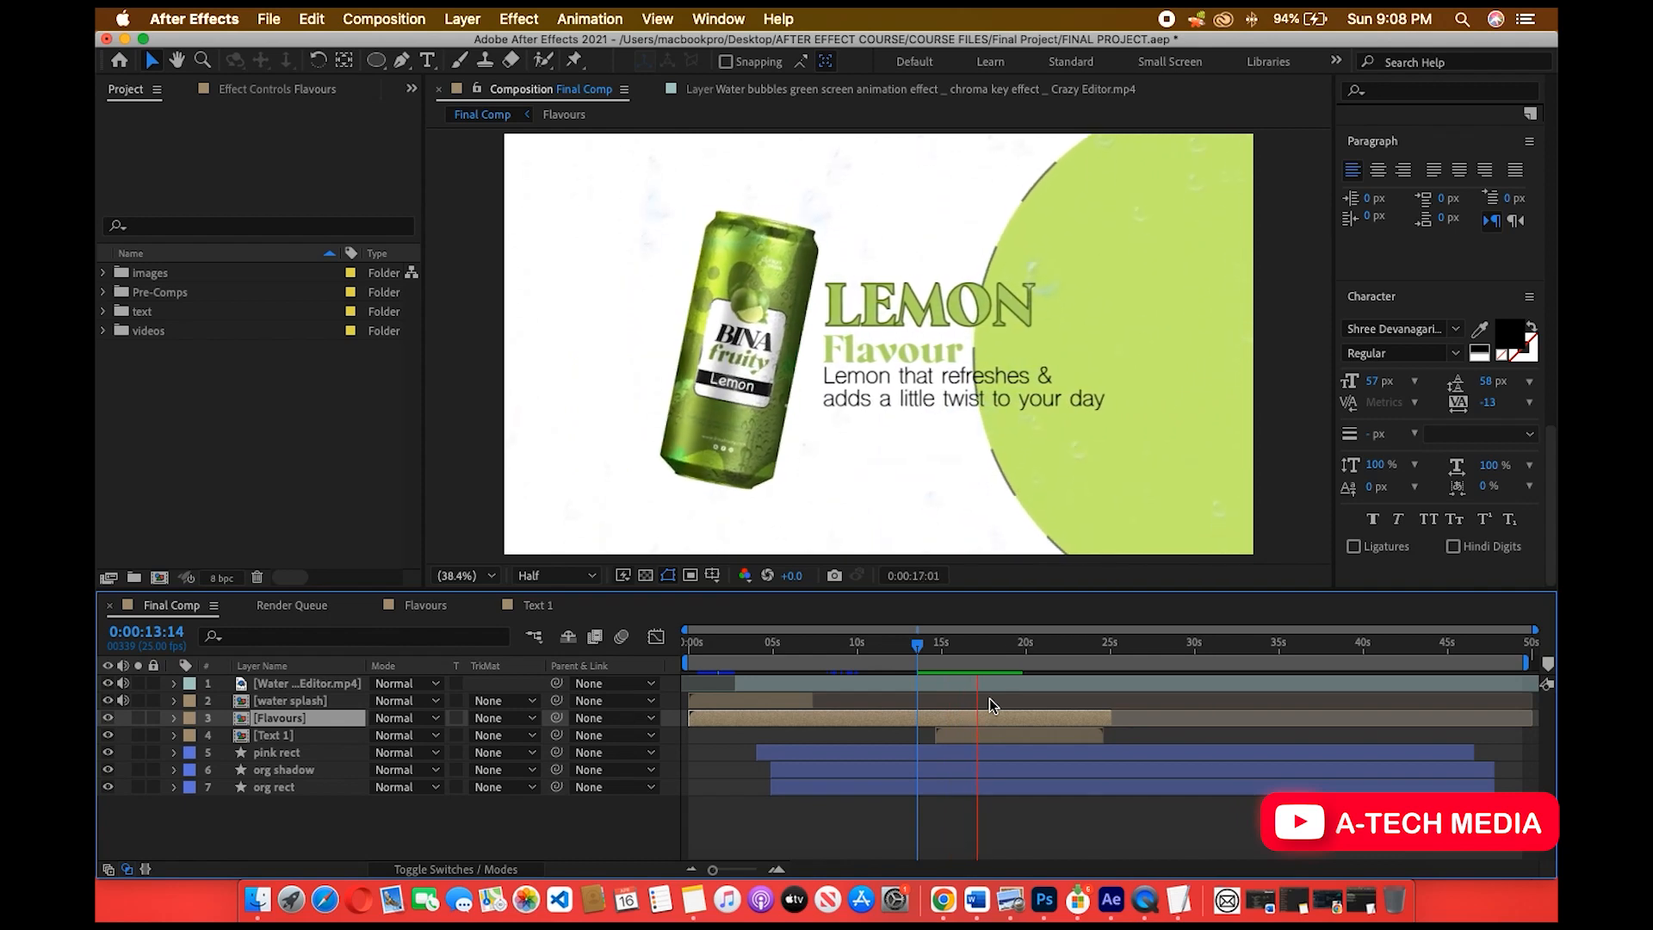
key(space)
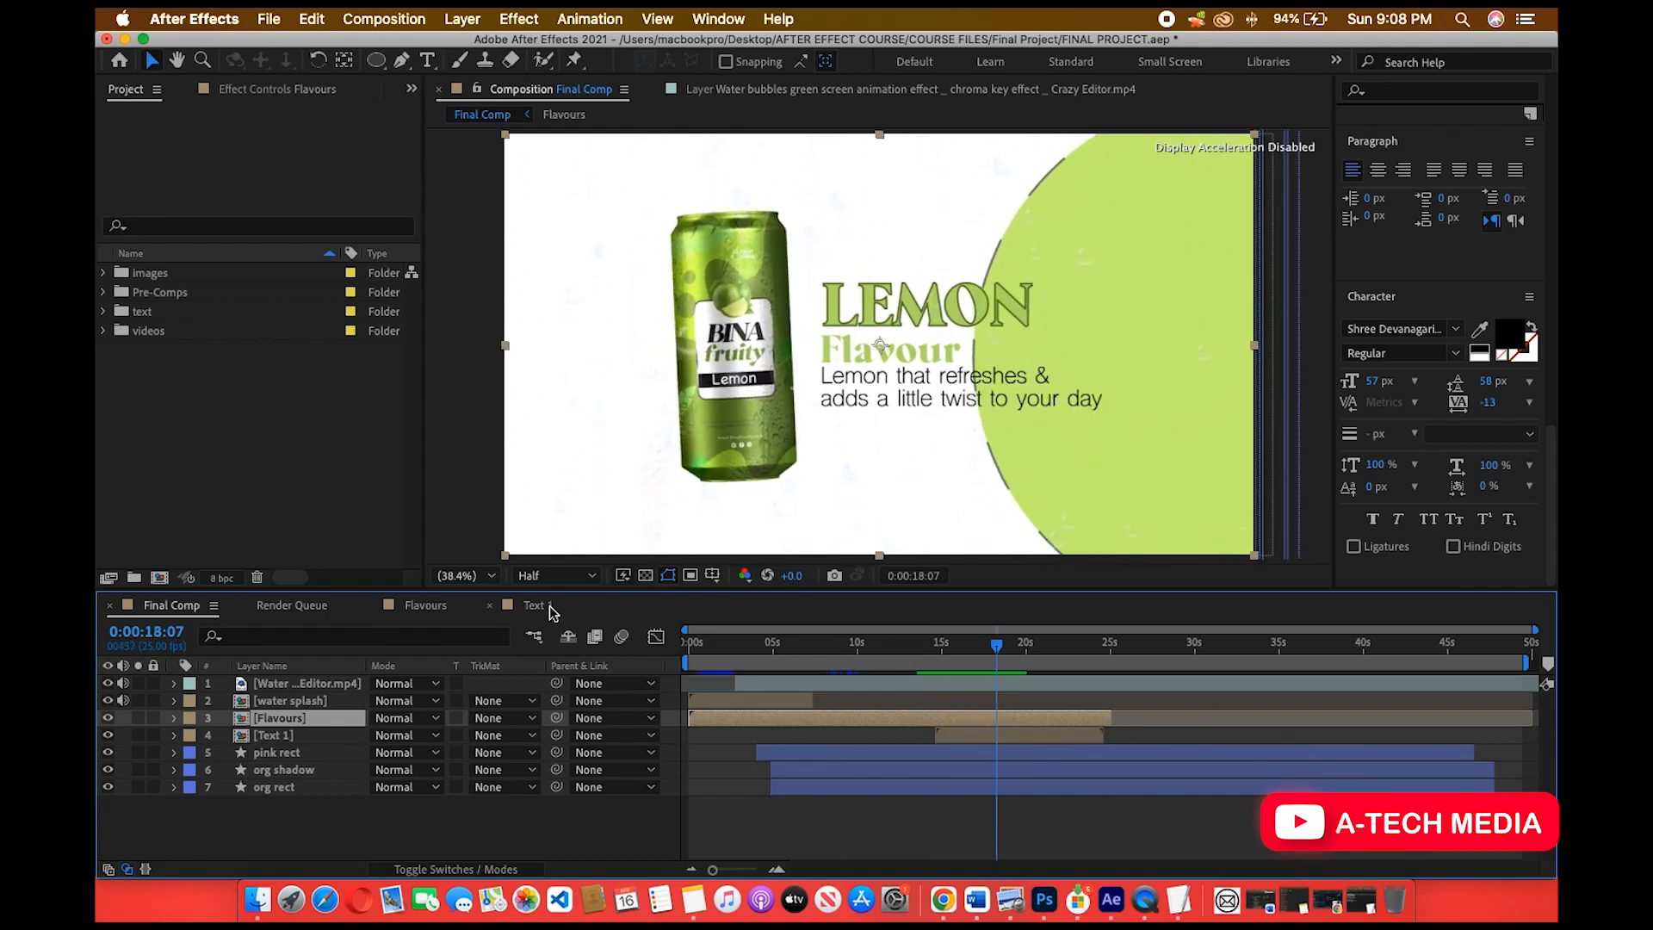
In the Flavours composition, slow the can's sideways move by shifting the Lemon.png layer's last Position keyframe to just after 0:00:16:15.
click(425, 606)
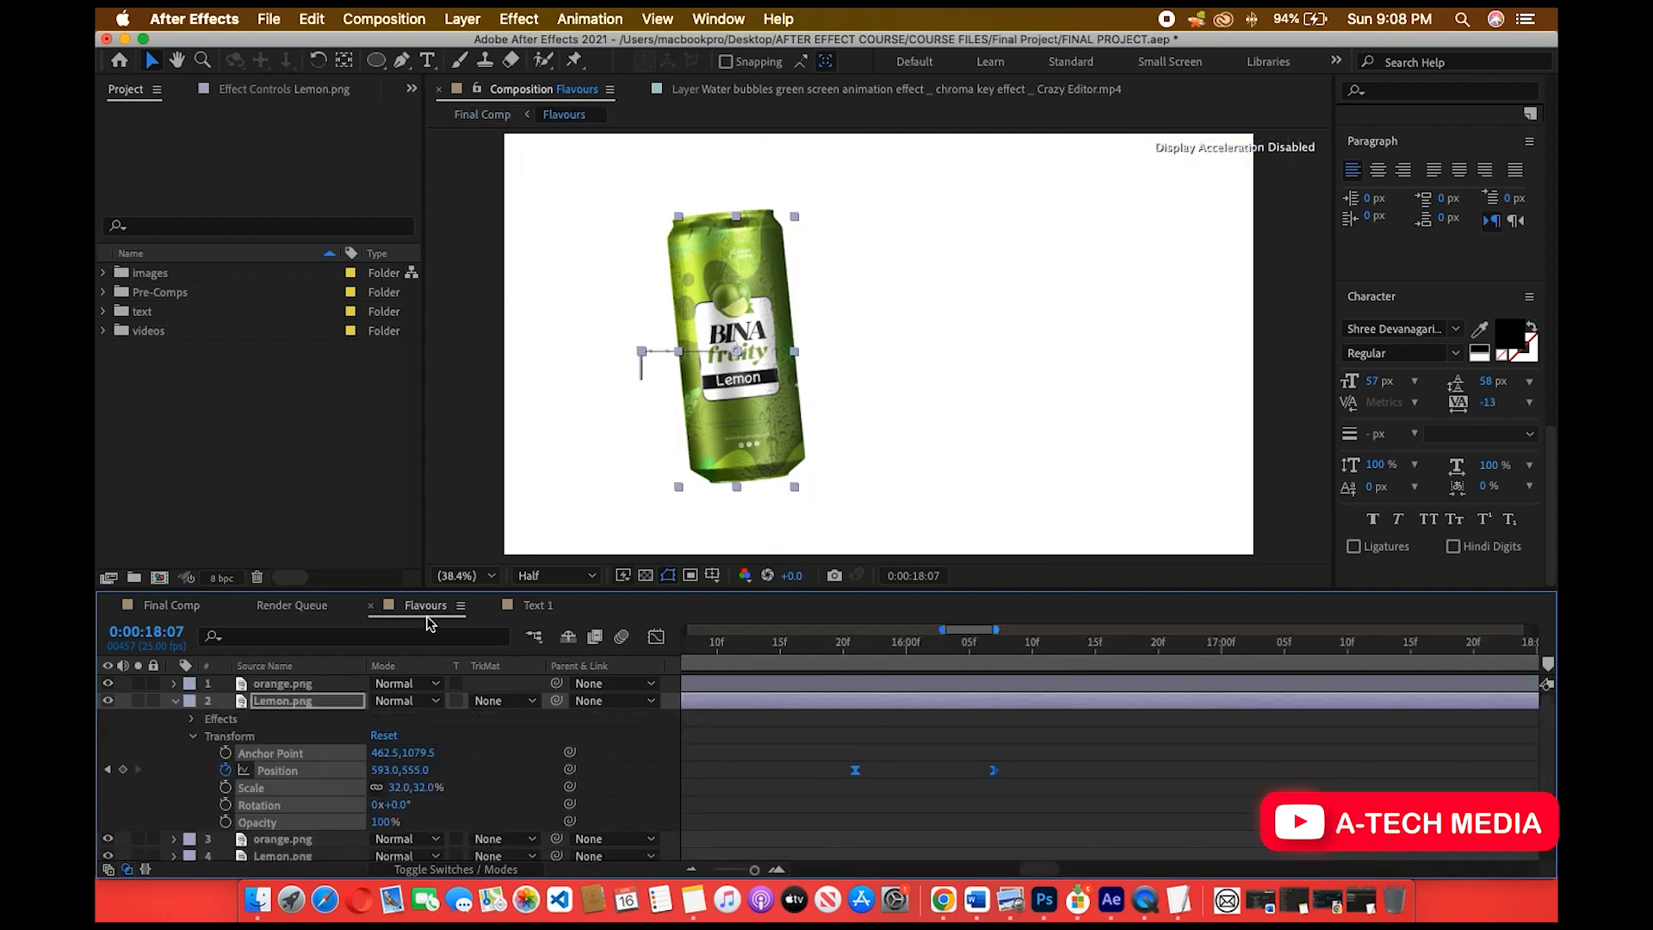
click(1012, 764)
key(minus)
key(minus)
key(equal)
drag(1050, 771, 1076, 779)
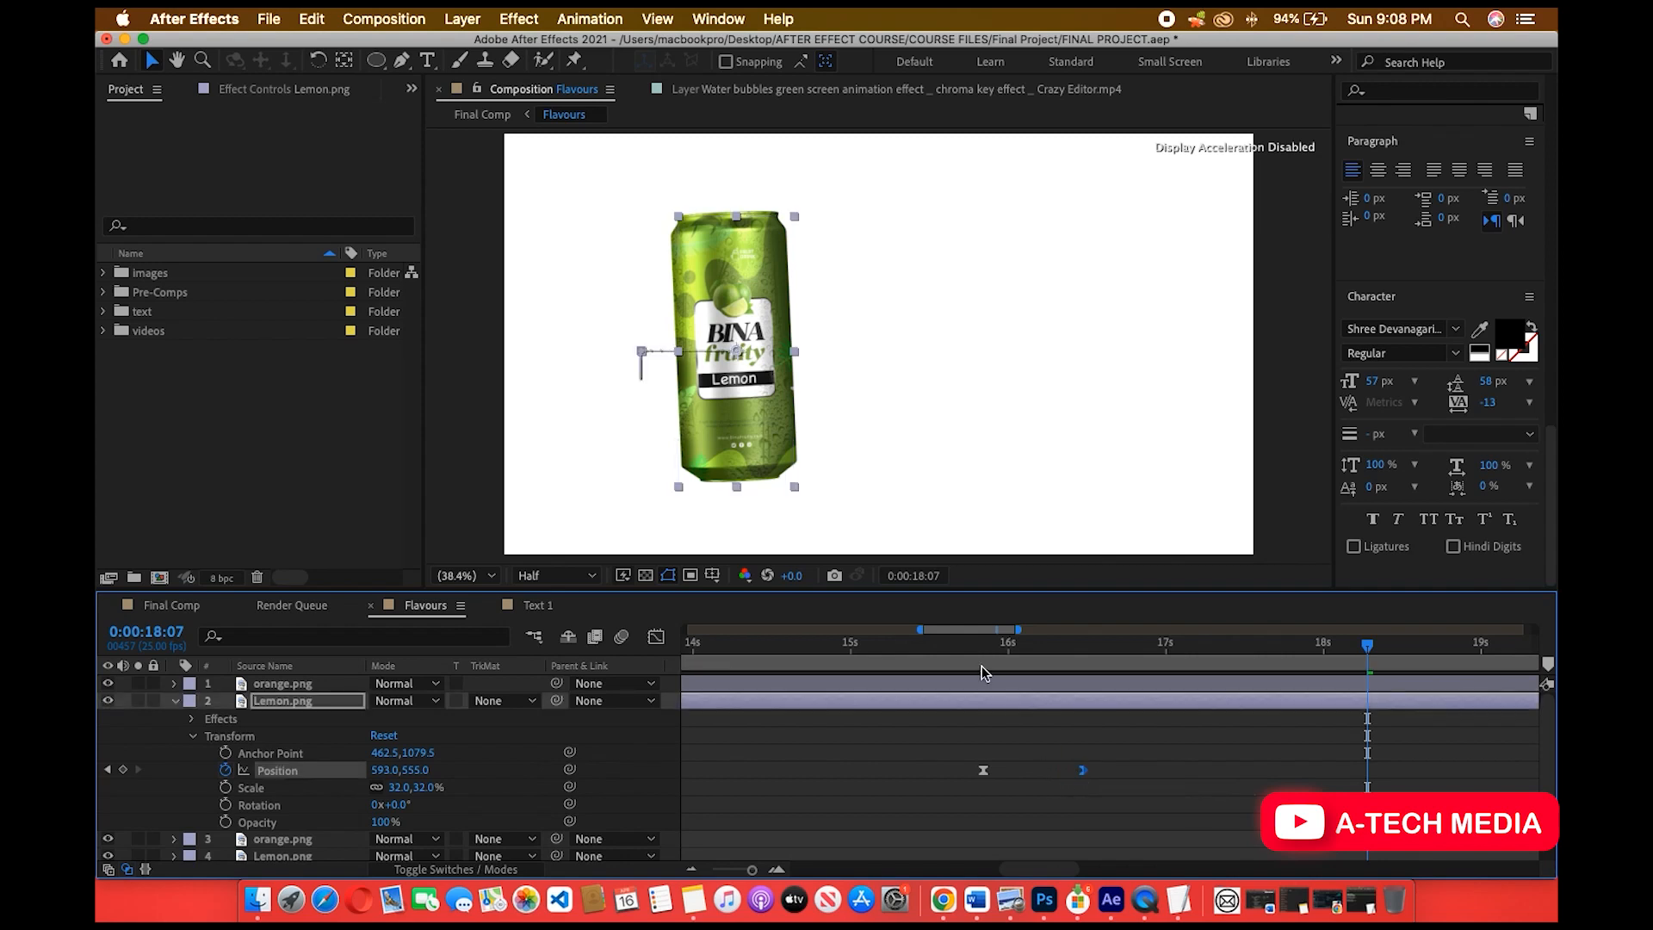
drag(981, 665, 1103, 669)
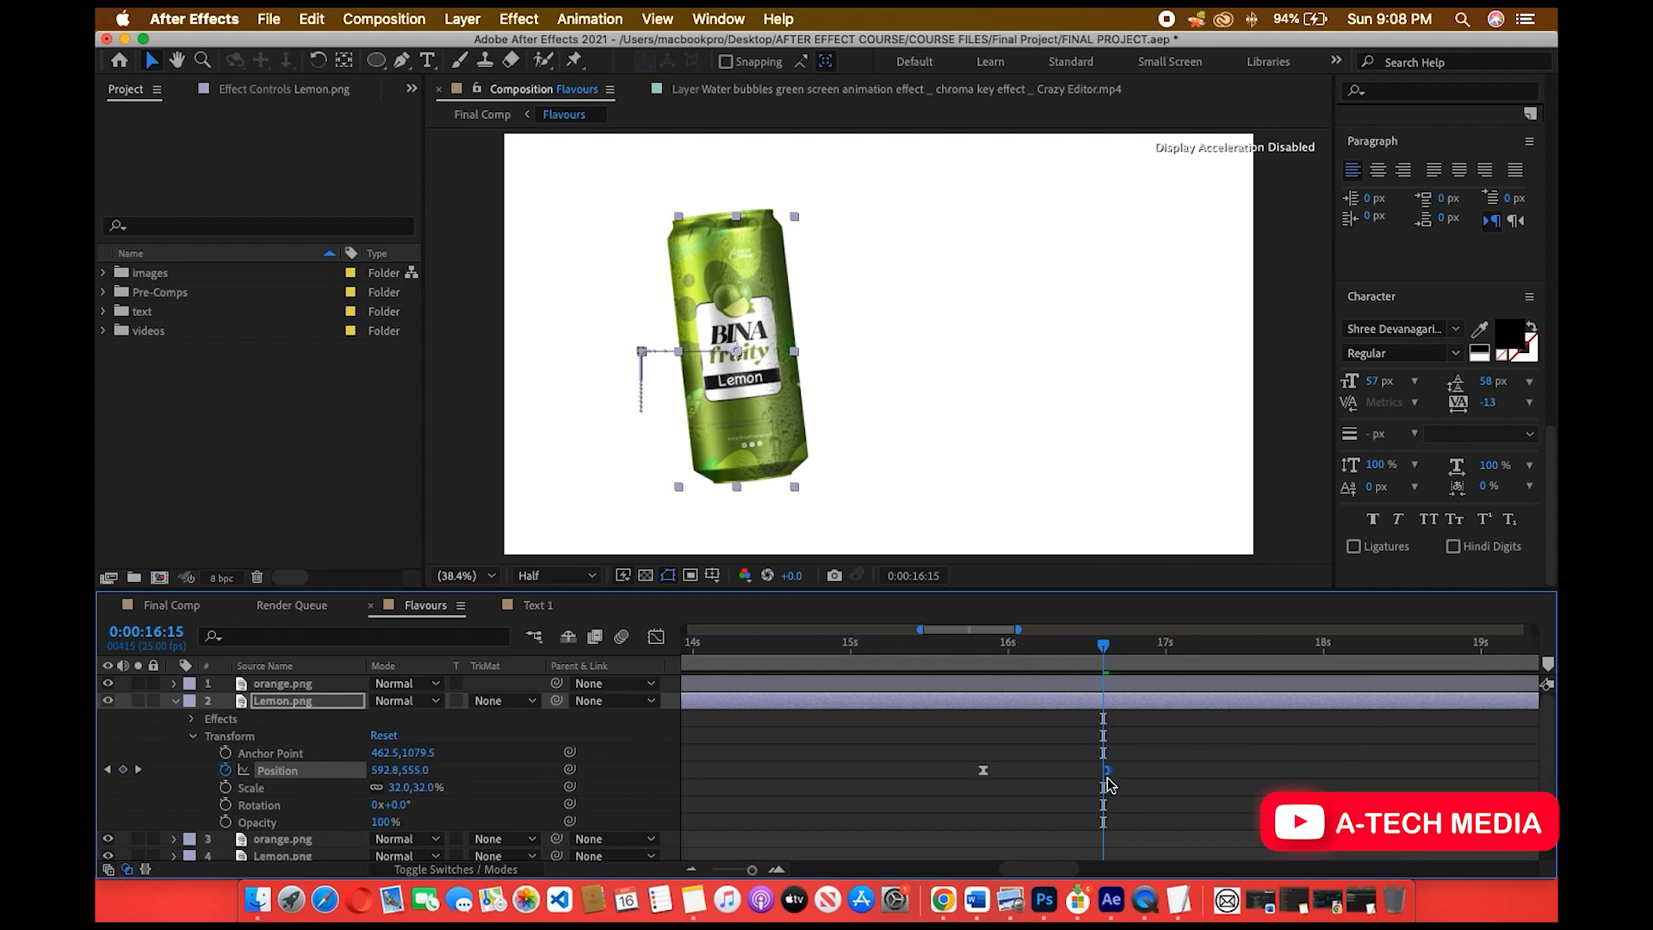
Play back the lemon scene in Final Comp from 0:00:13:15 to check the slower can move against the text and circle.
click(170, 605)
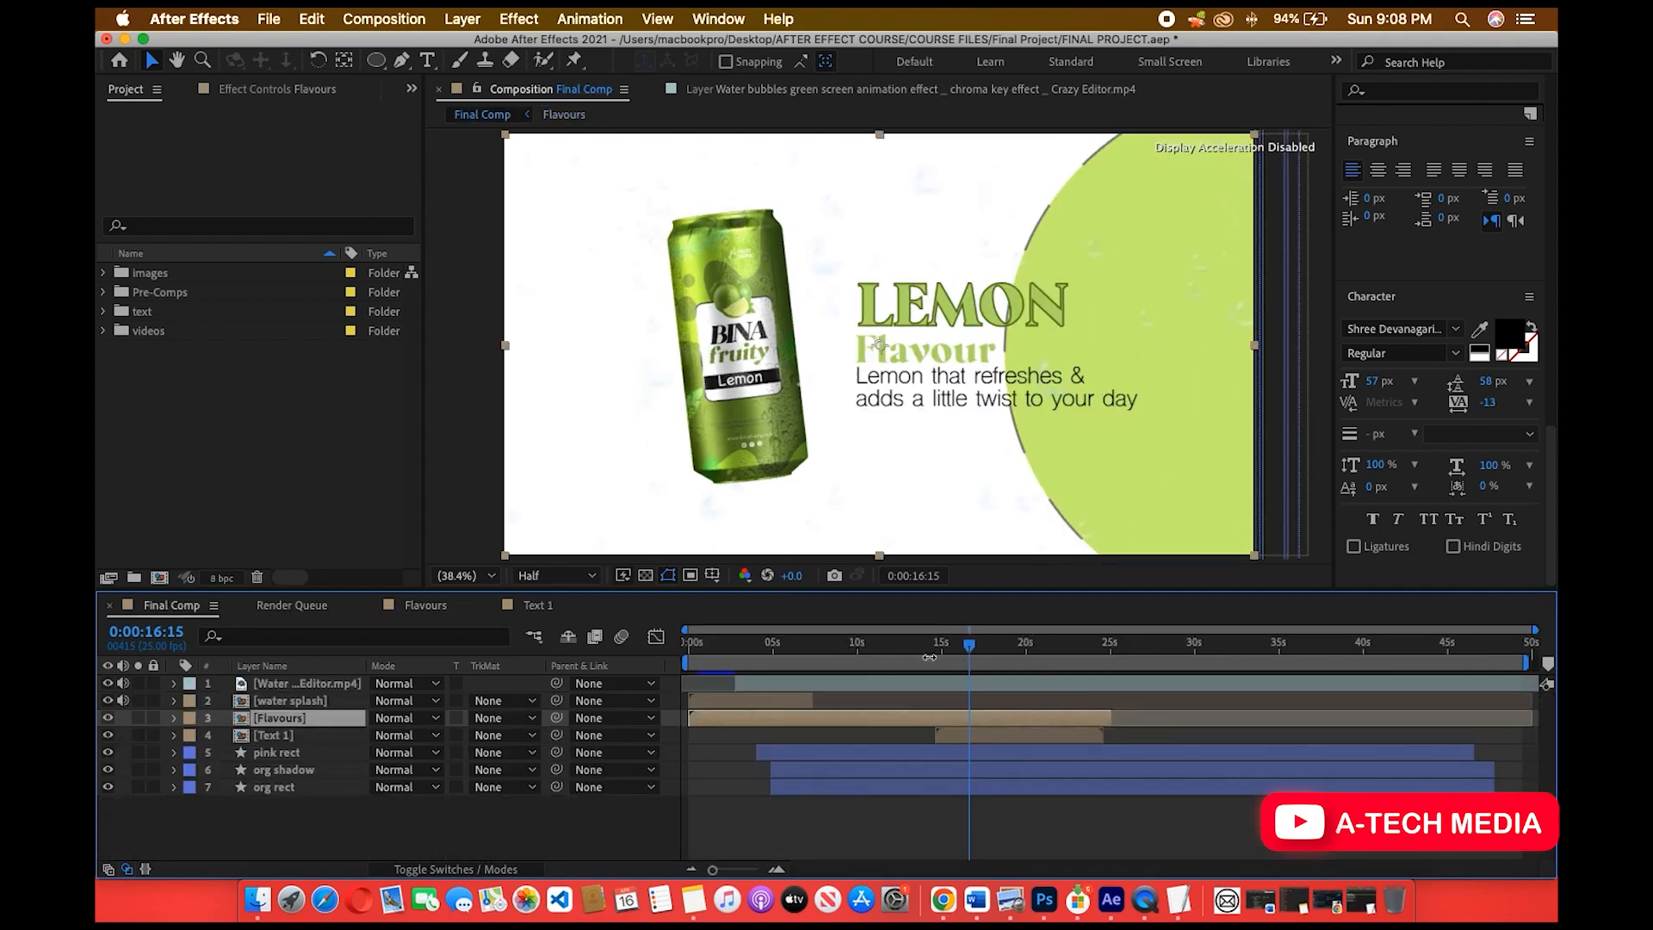
click(919, 657)
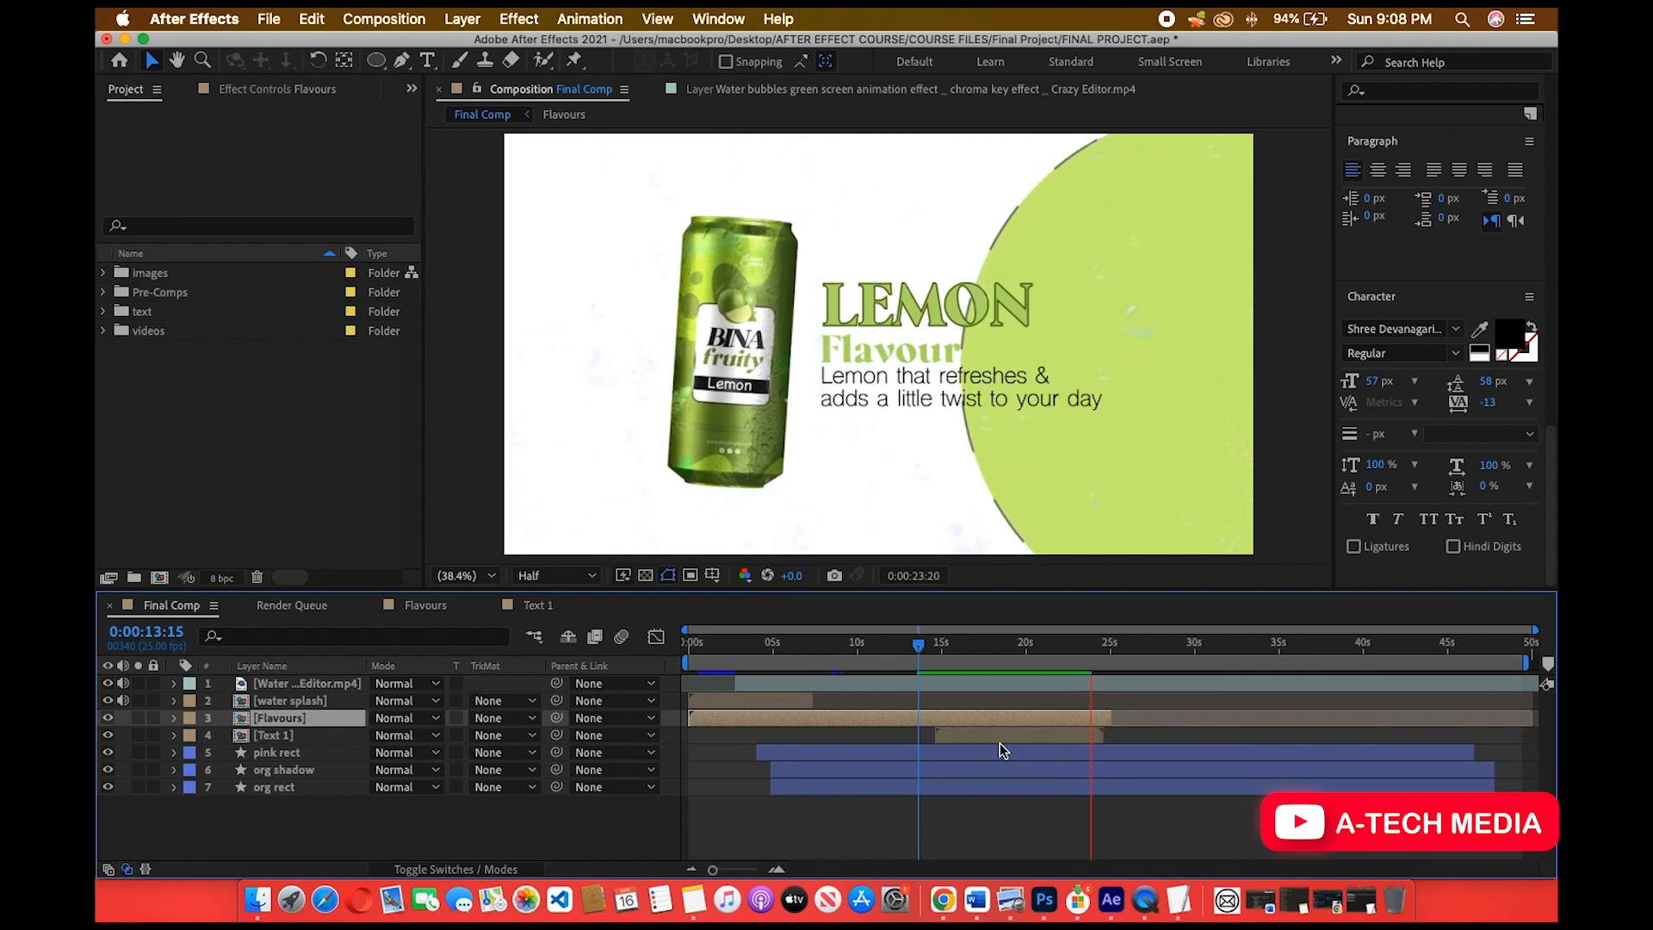
click(923, 644)
key(space)
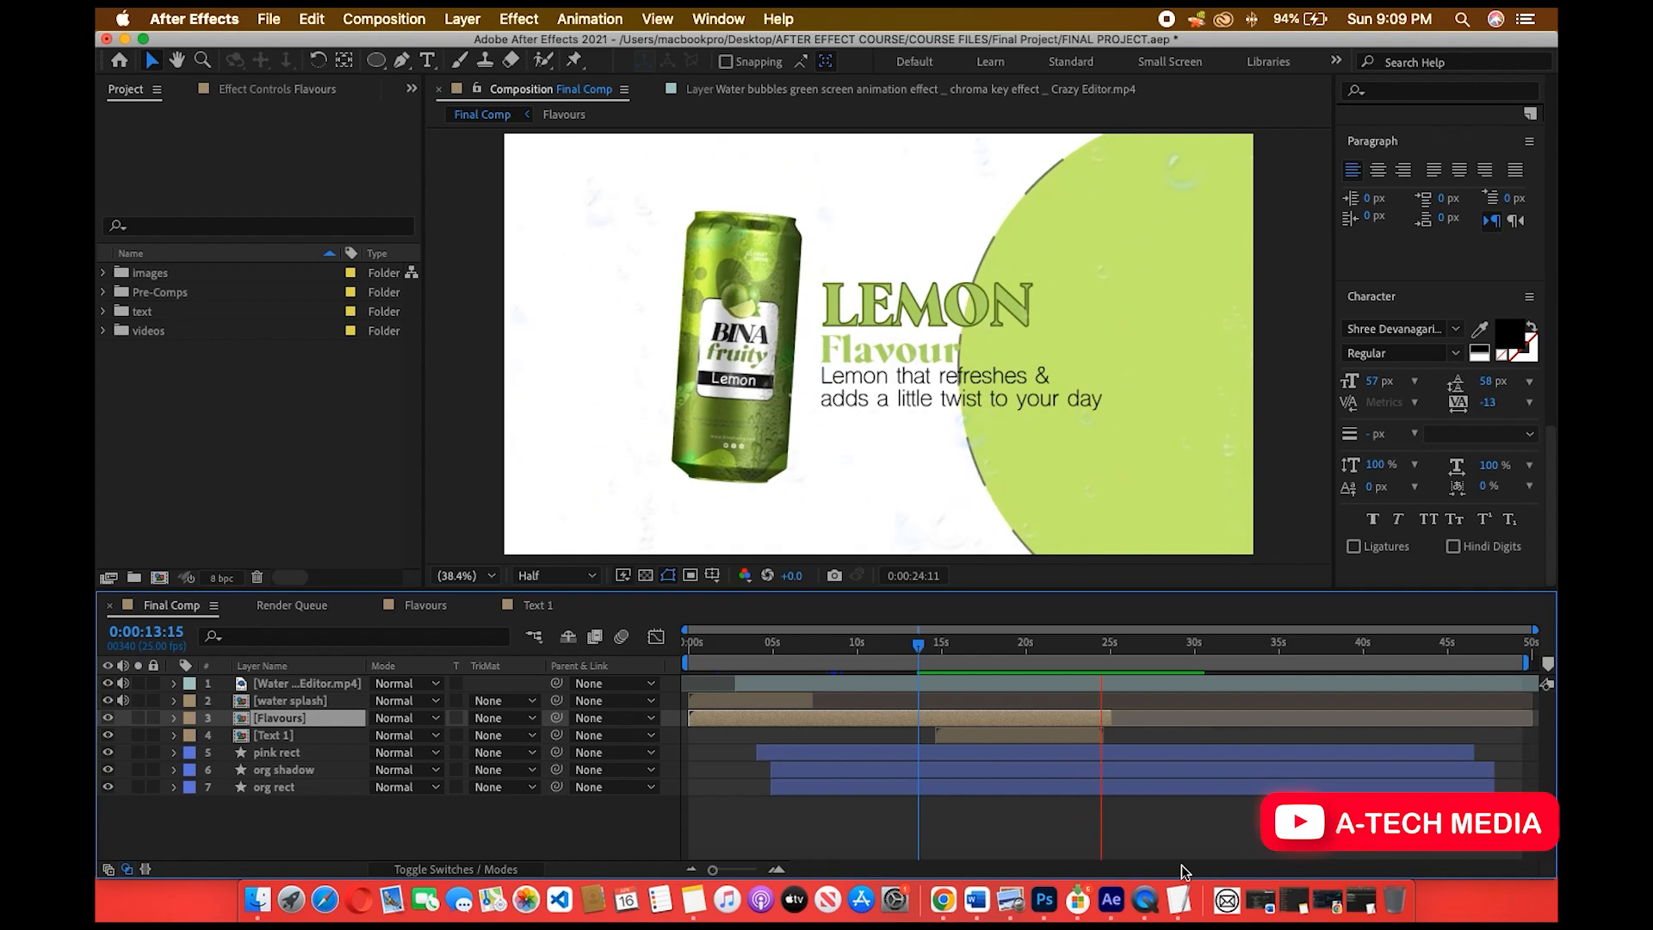
Compare the lemon scene around 0:00:18:18 in Final Comp with the reference video Fruit Juice Motion Advert .mp4 at 00:19, and return to After Effects.
drag(927, 647, 992, 653)
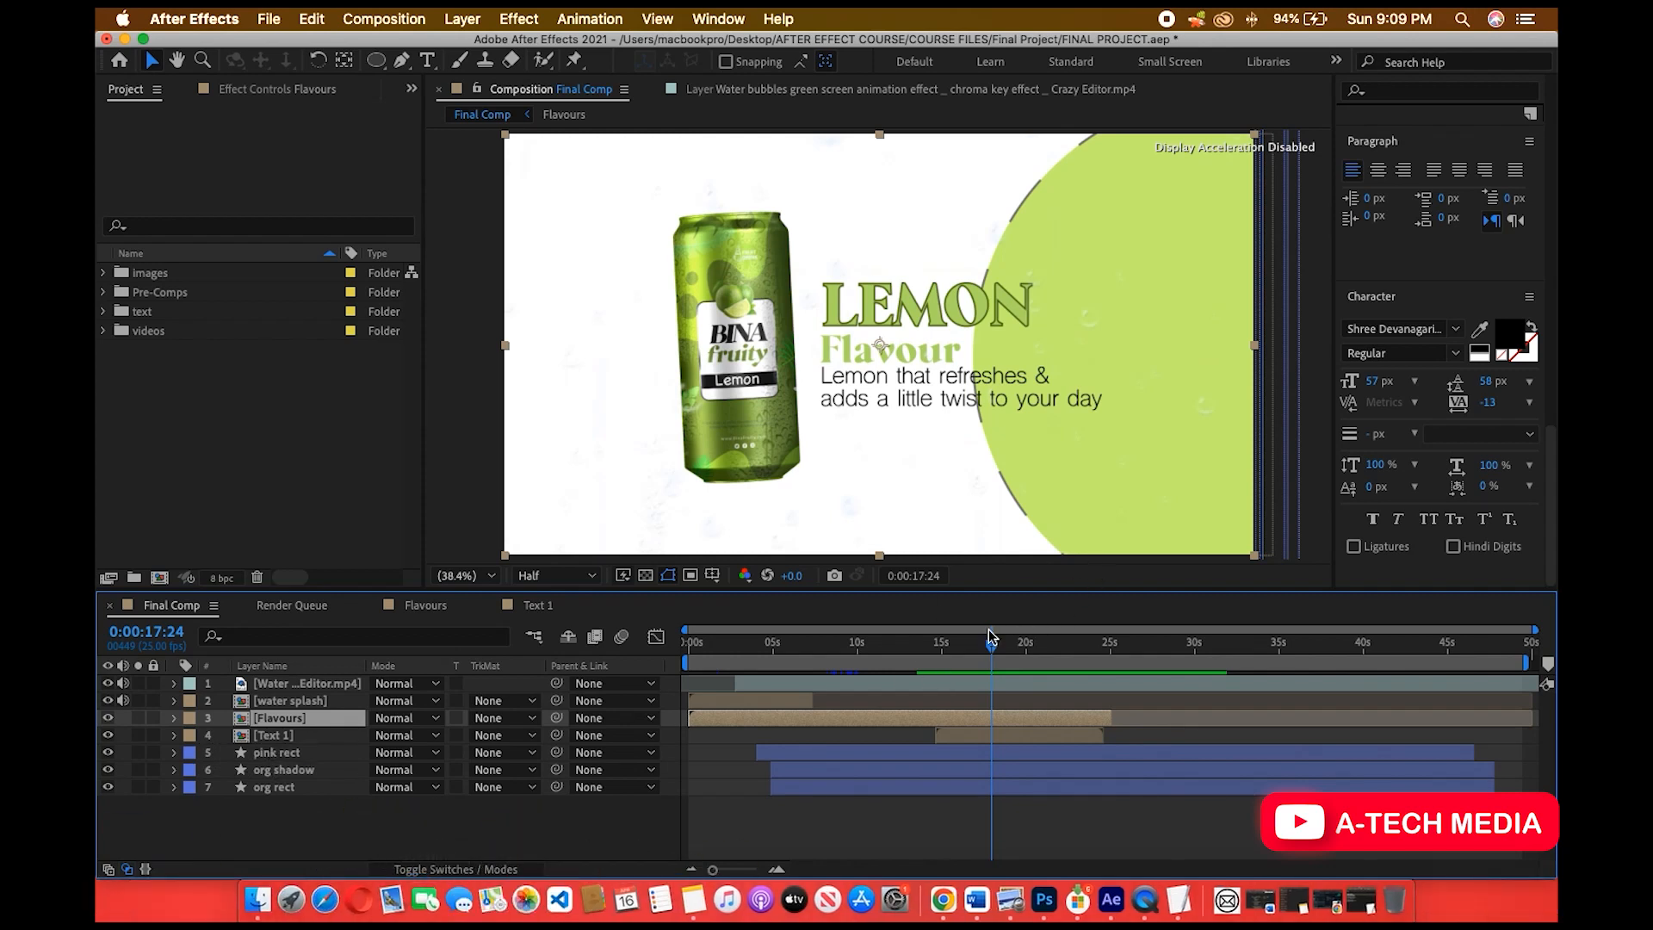
click(1126, 647)
drag(1134, 675, 1004, 678)
click(258, 898)
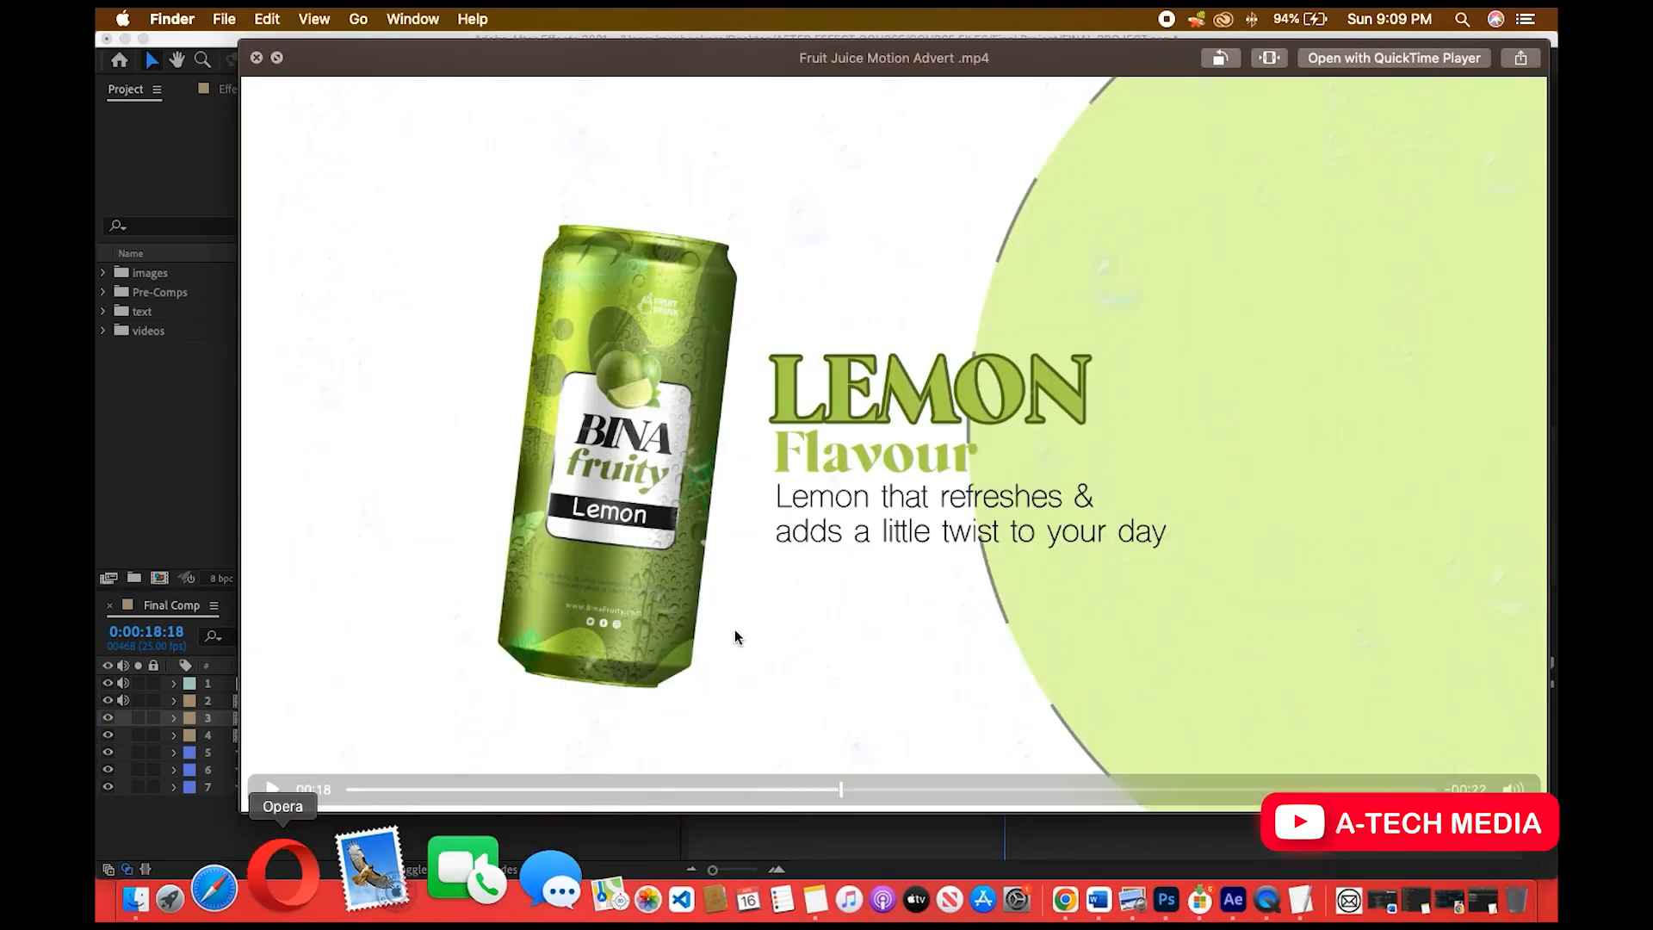
mouse_move(844, 787)
mouse_down()
mouse_move(890, 782)
mouse_move(841, 797)
mouse_move(871, 794)
mouse_move(857, 795)
mouse_up()
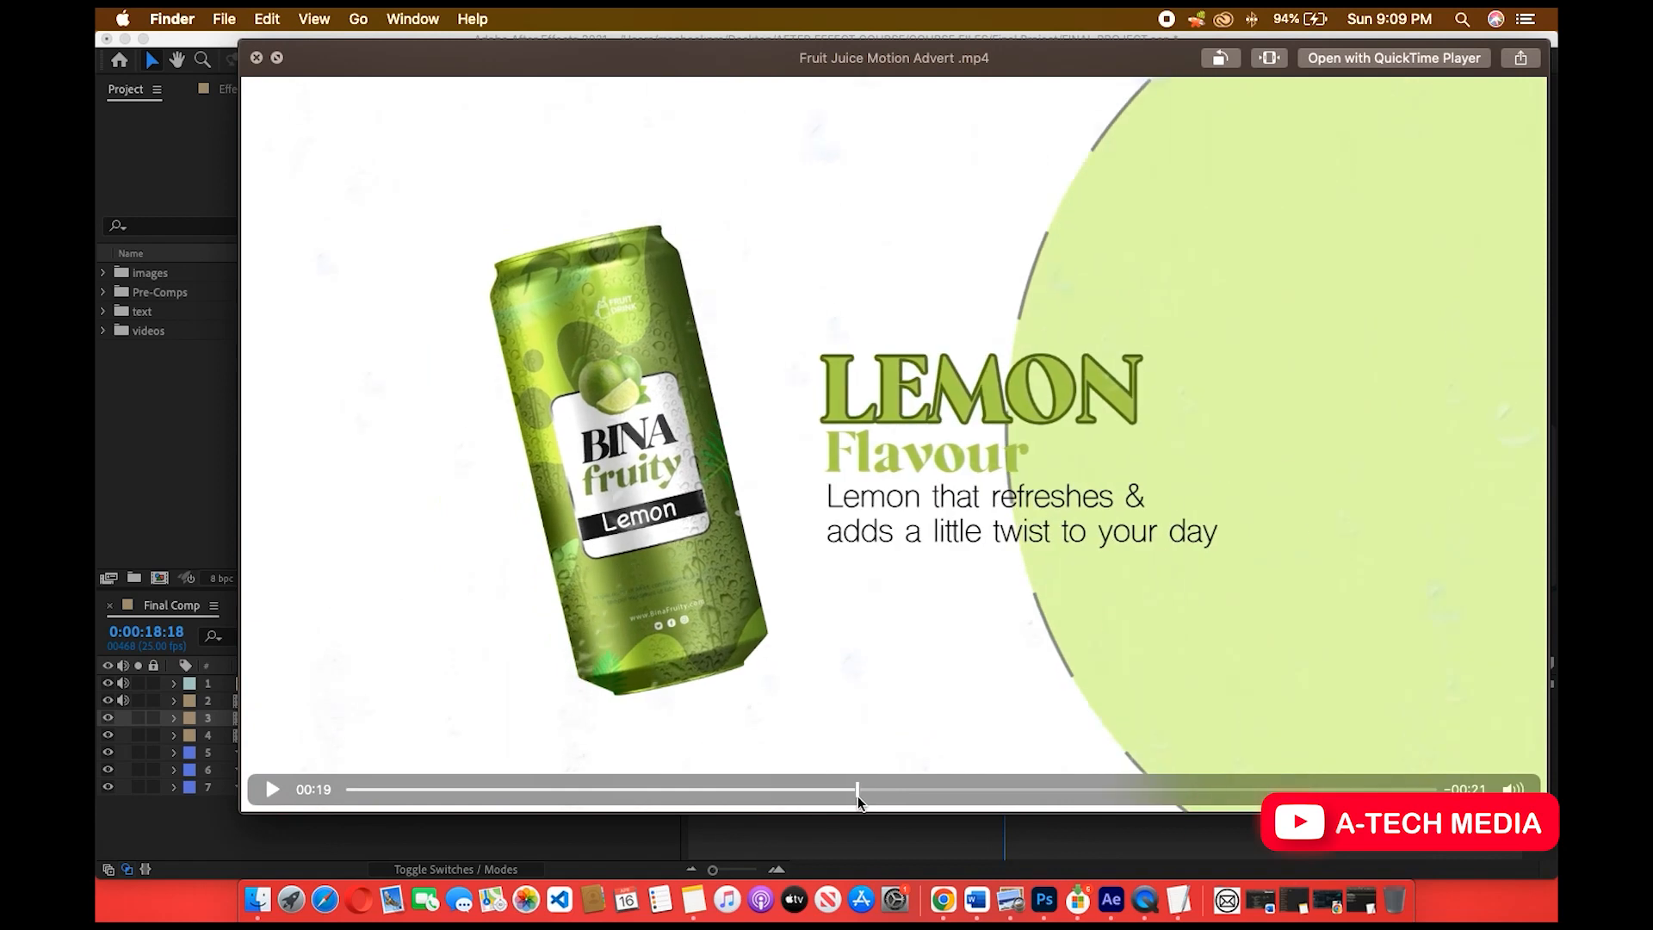
click(215, 493)
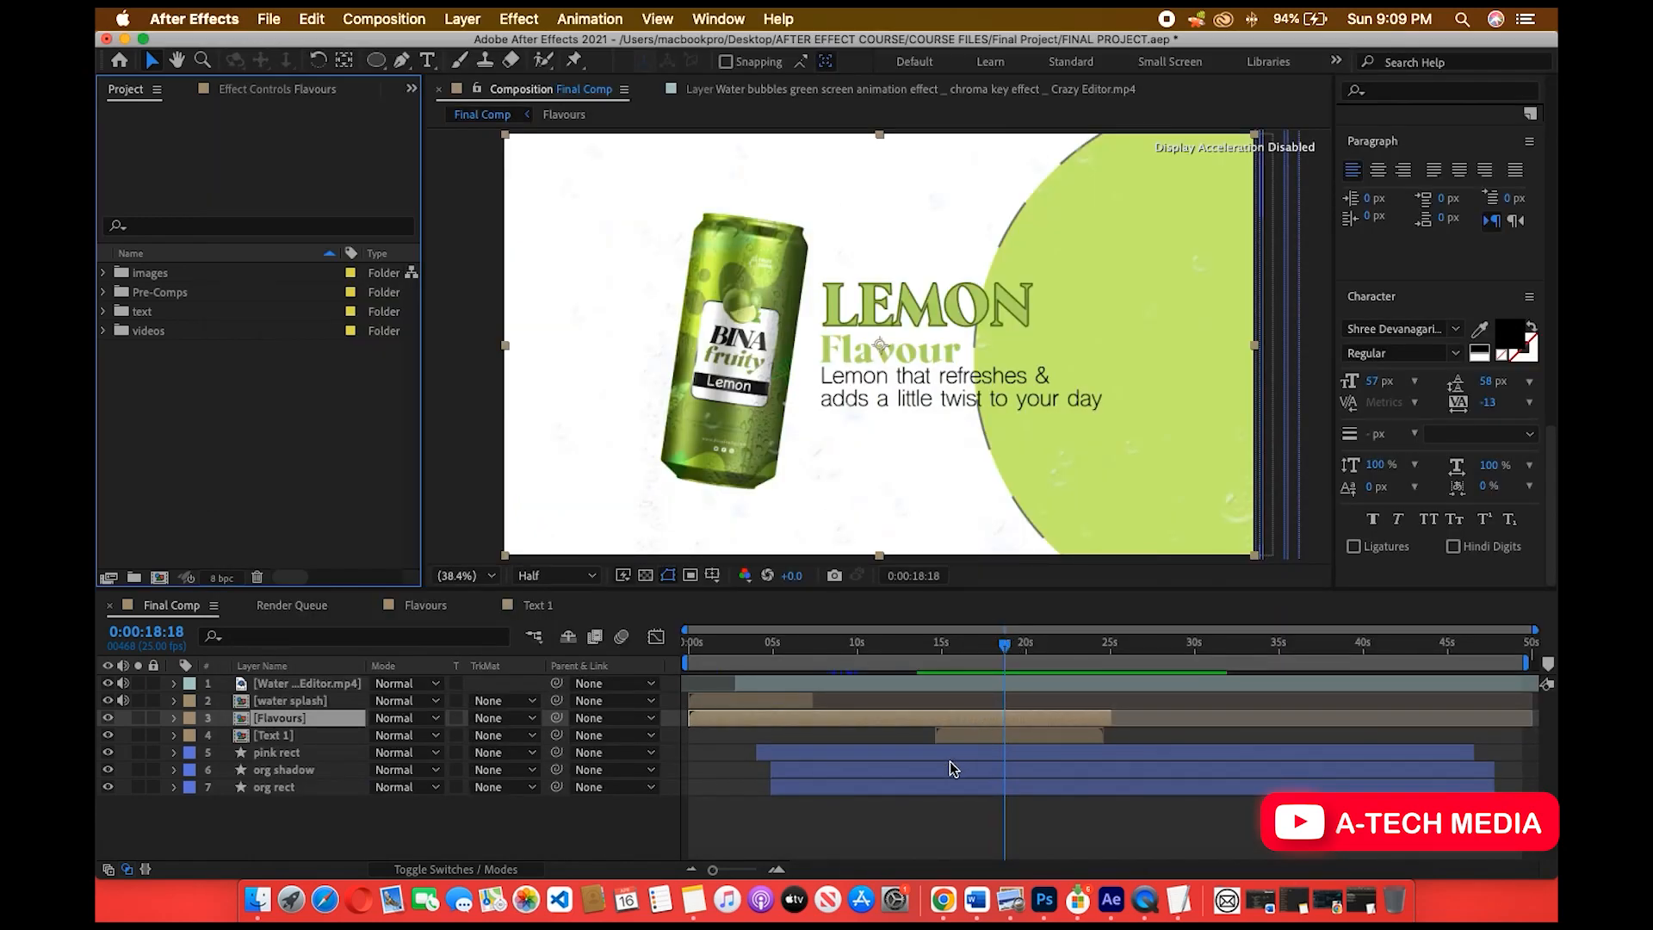
click(901, 715)
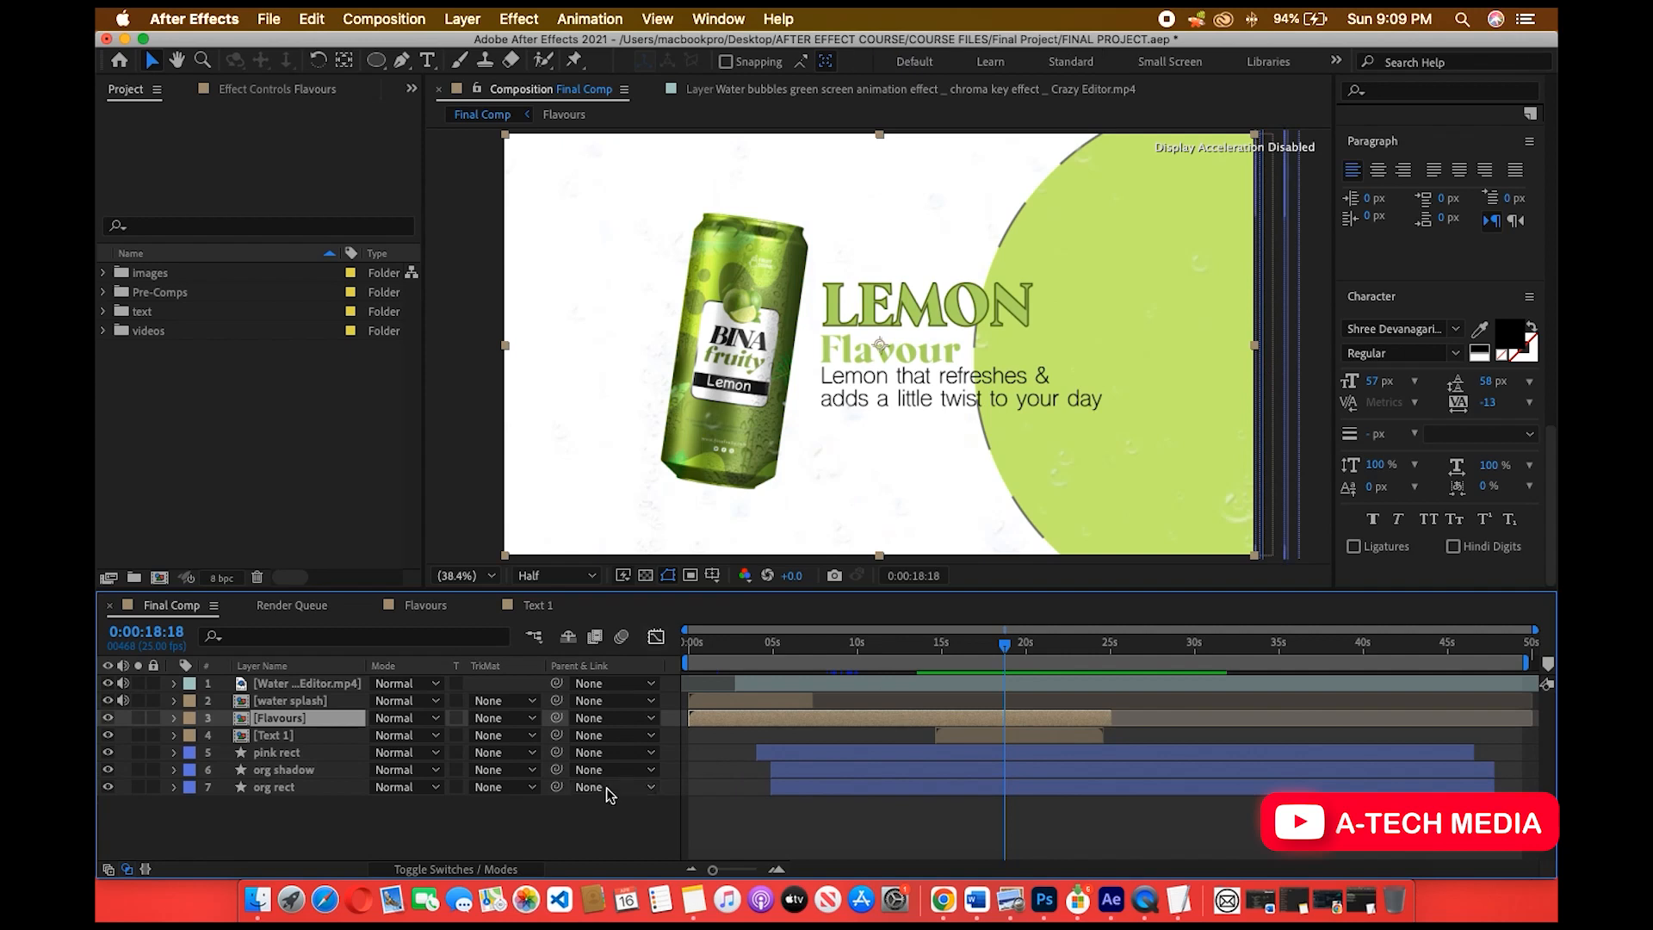